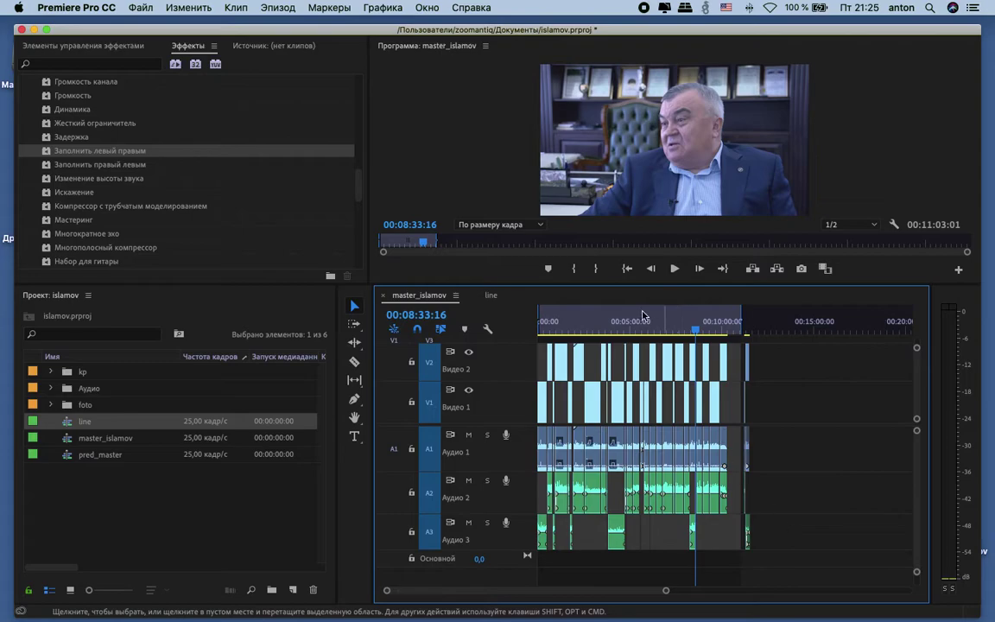
Step: Skim through the master_islamov sequence by scrubbing to its middle, end and beginning
drag(564, 321, 579, 321)
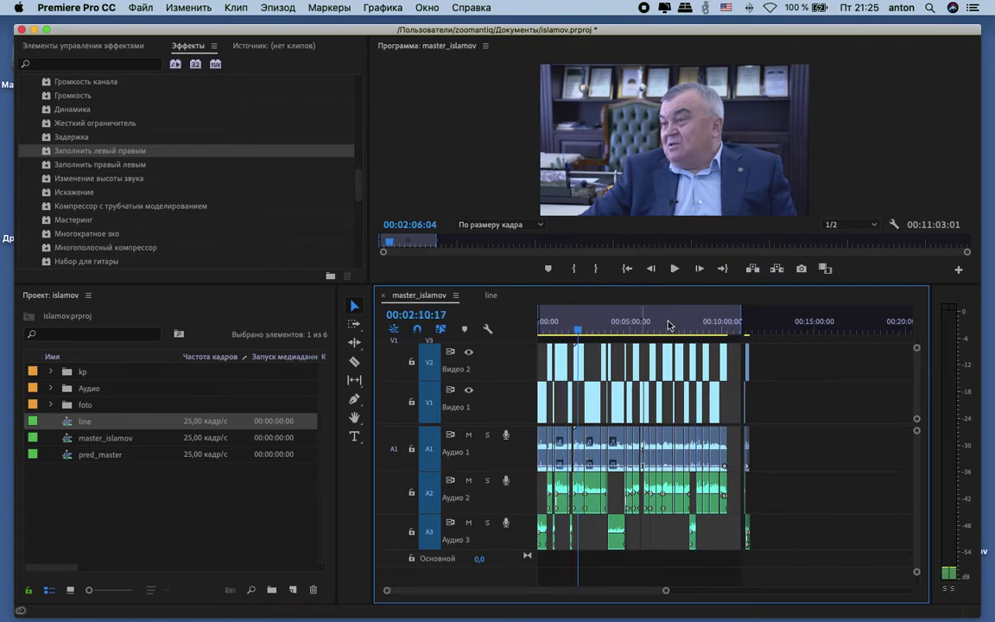
drag(726, 324, 726, 322)
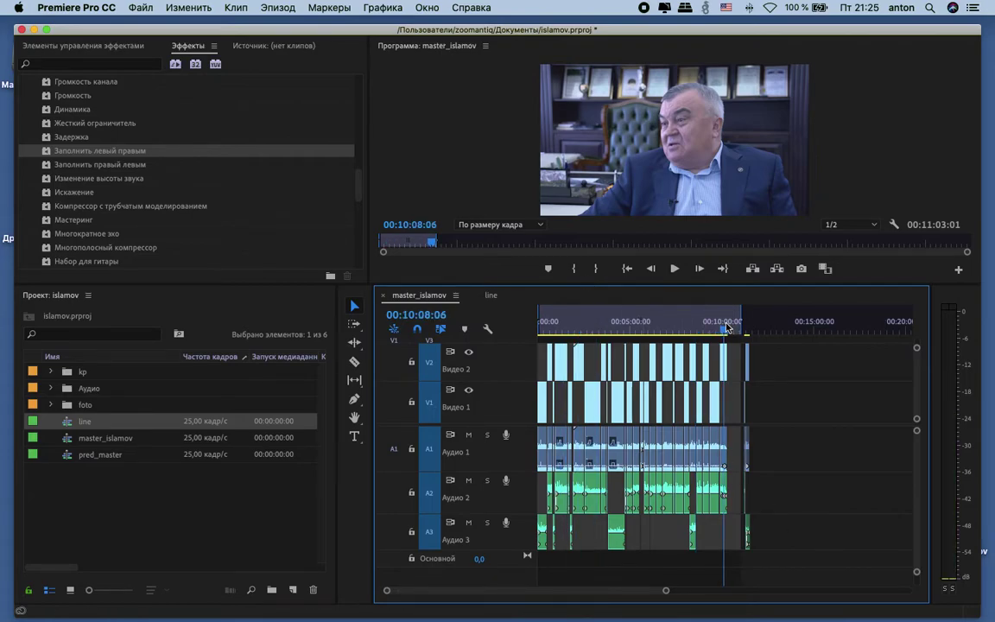
key(Home)
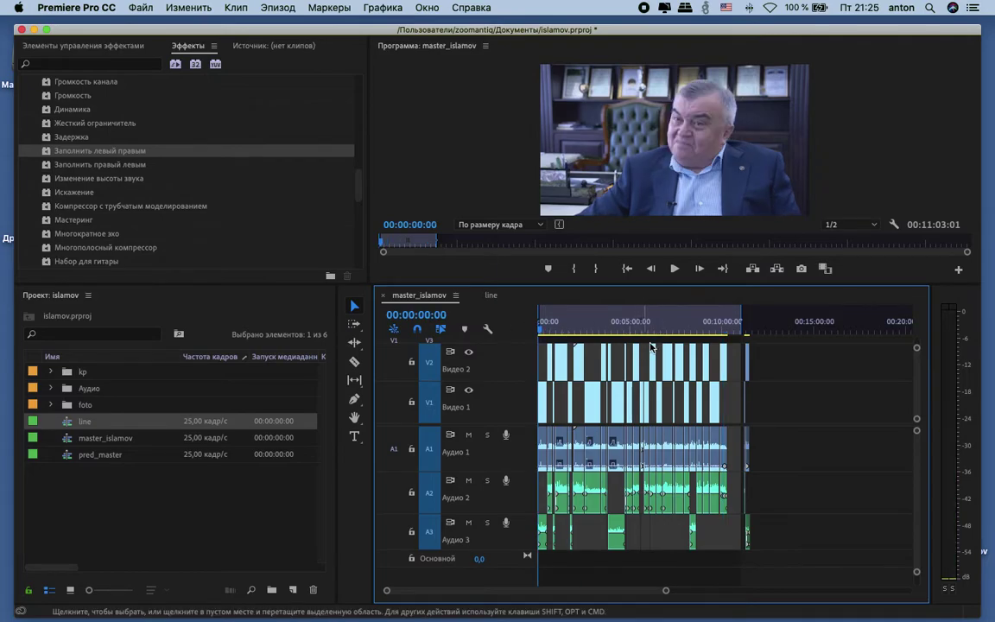
click(613, 329)
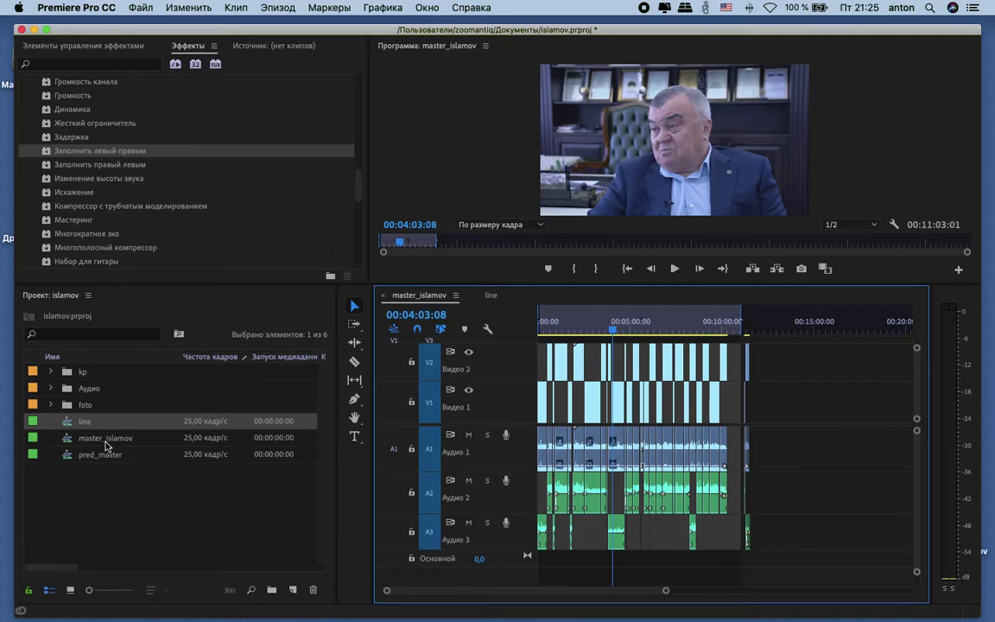
Step: Open the line sequence and play the old-photo footage near its end, stopping at 01:22:56:11
click(490, 297)
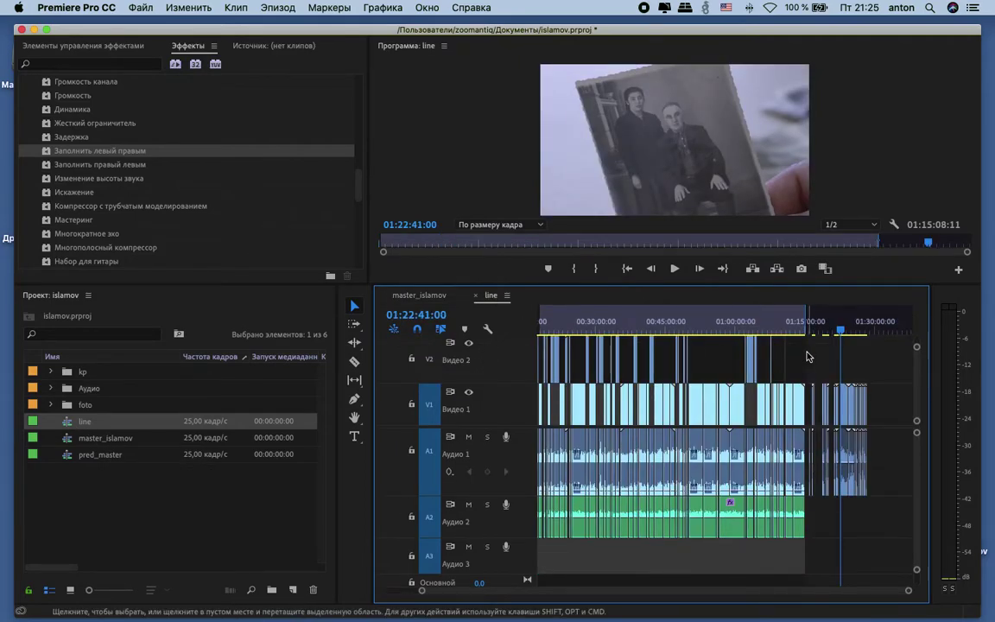
key(equal)
key(equal)
key(equal)
key(equal)
key(equal)
drag(736, 327, 731, 326)
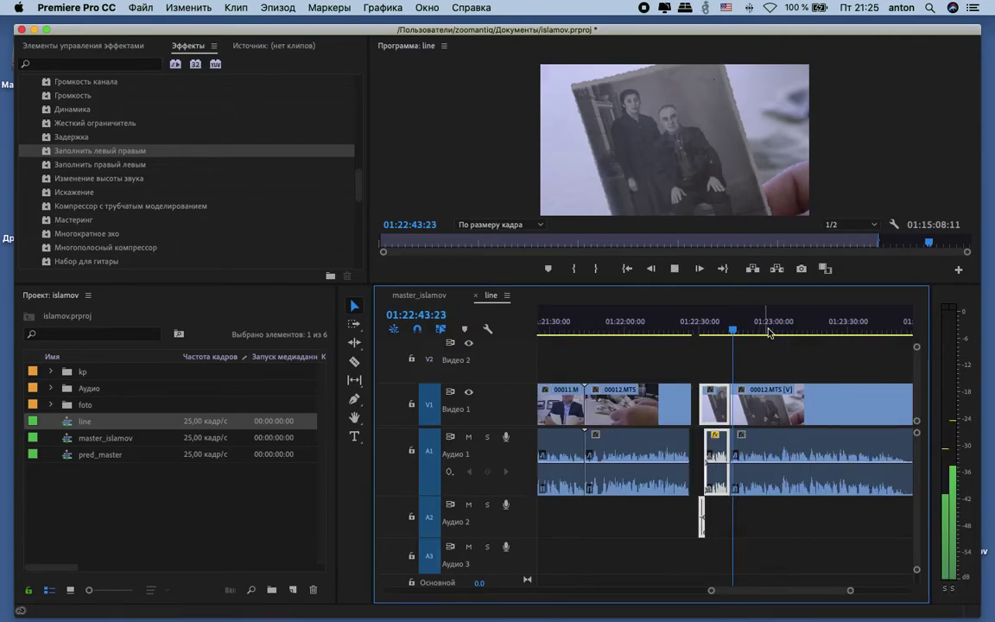
key(space)
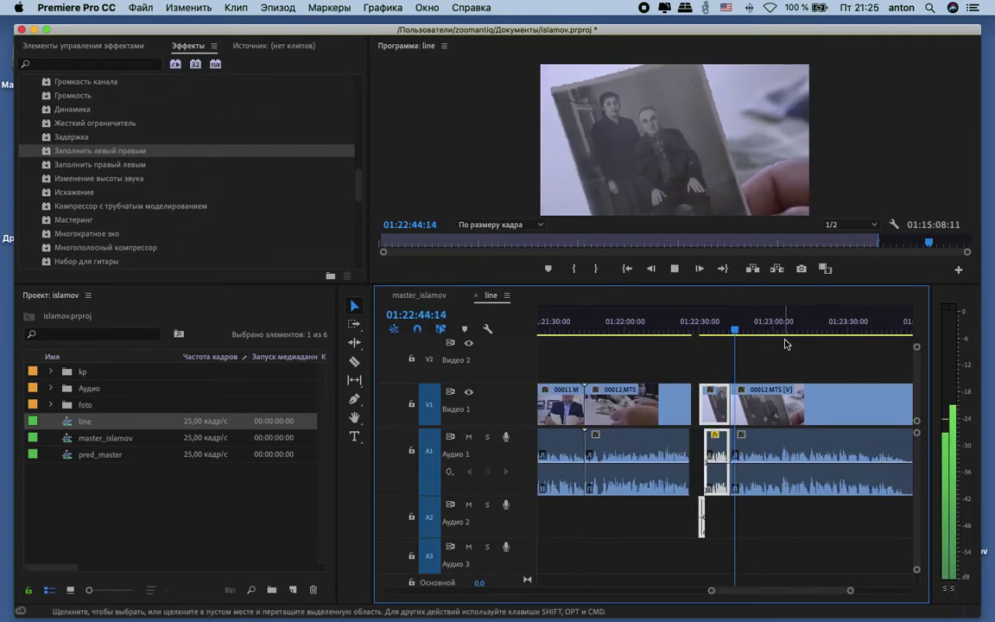
scroll(785, 352, right, 2)
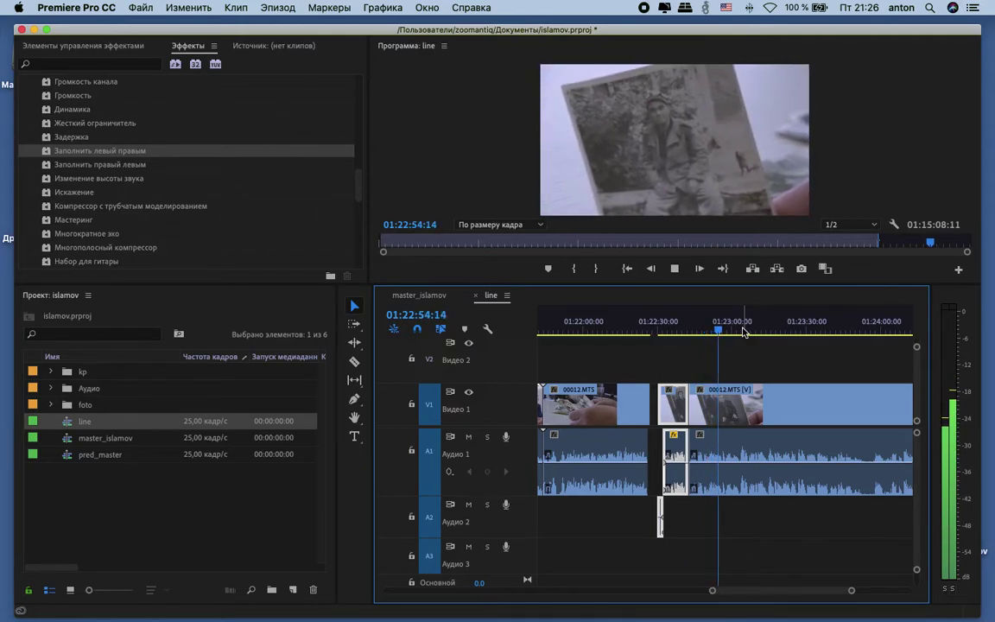
key(space)
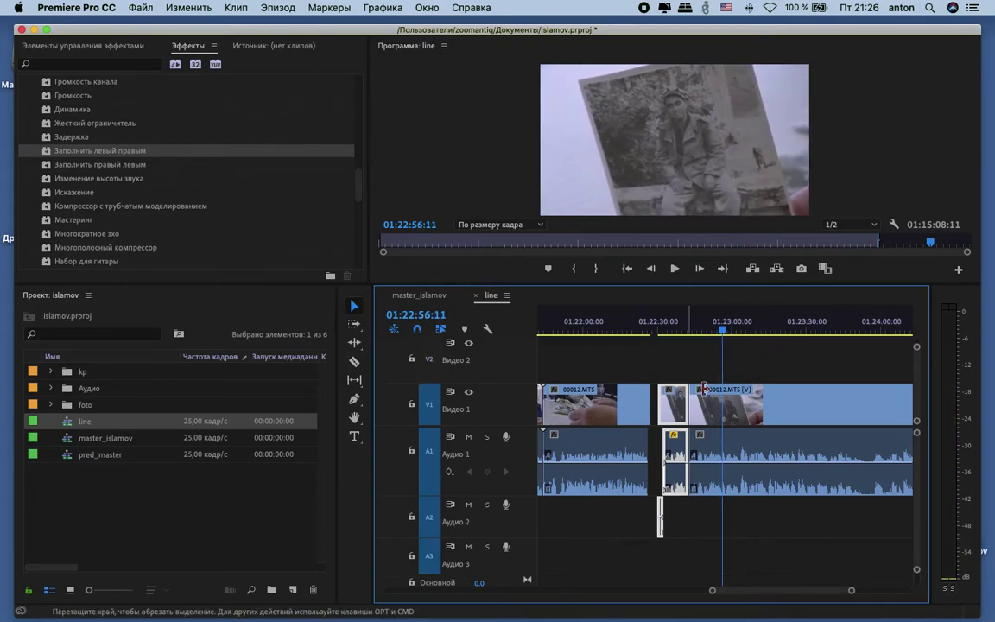
Step: Unlink the 00012.MTS clip's video from its audio and split only the video at 01:22:56:11
click(701, 391)
click(355, 362)
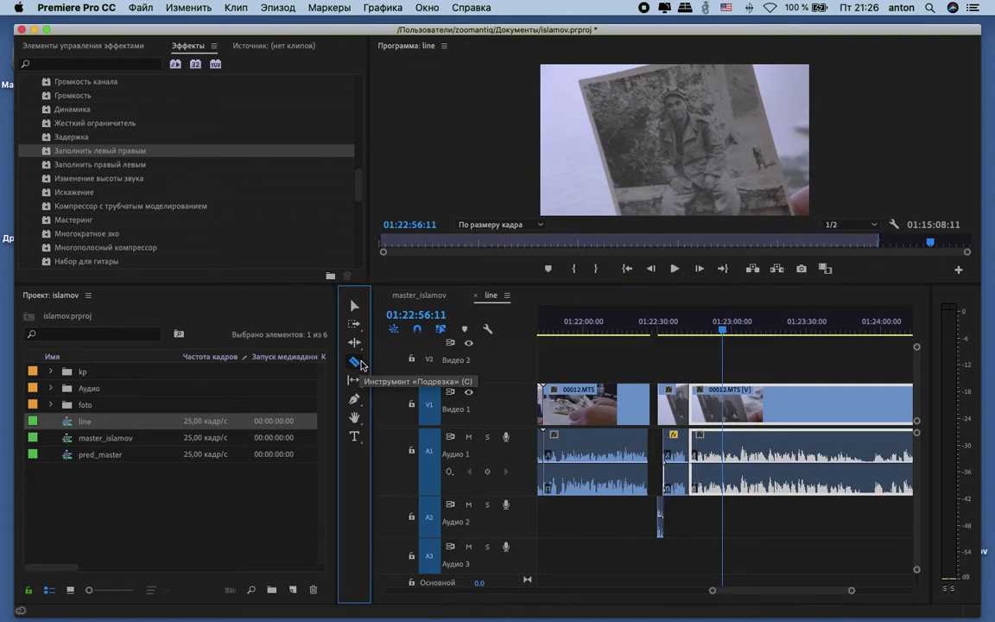
right_click(750, 419)
scroll(799, 516, down, 3)
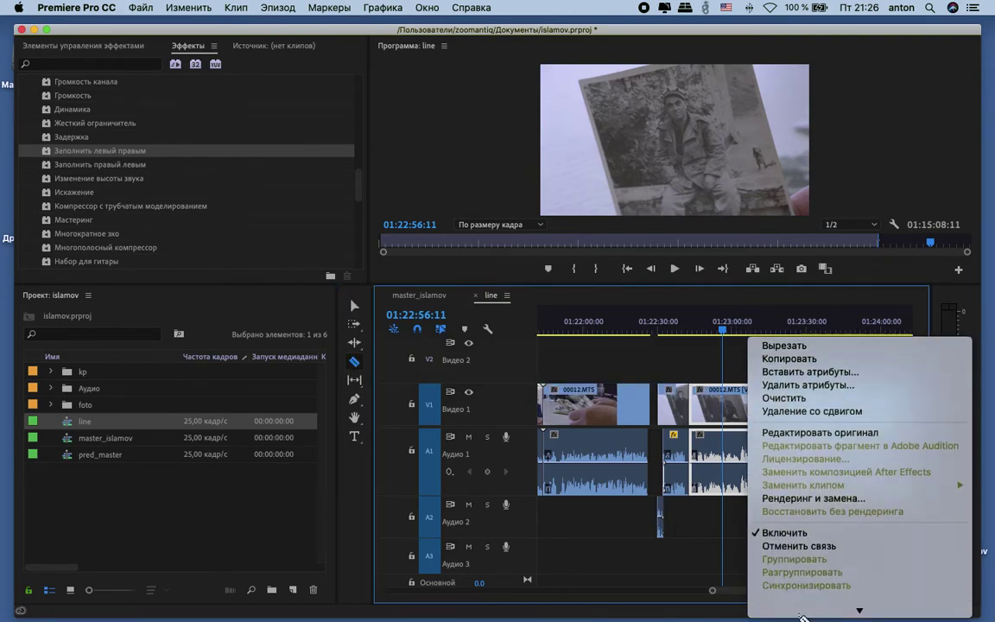
click(799, 531)
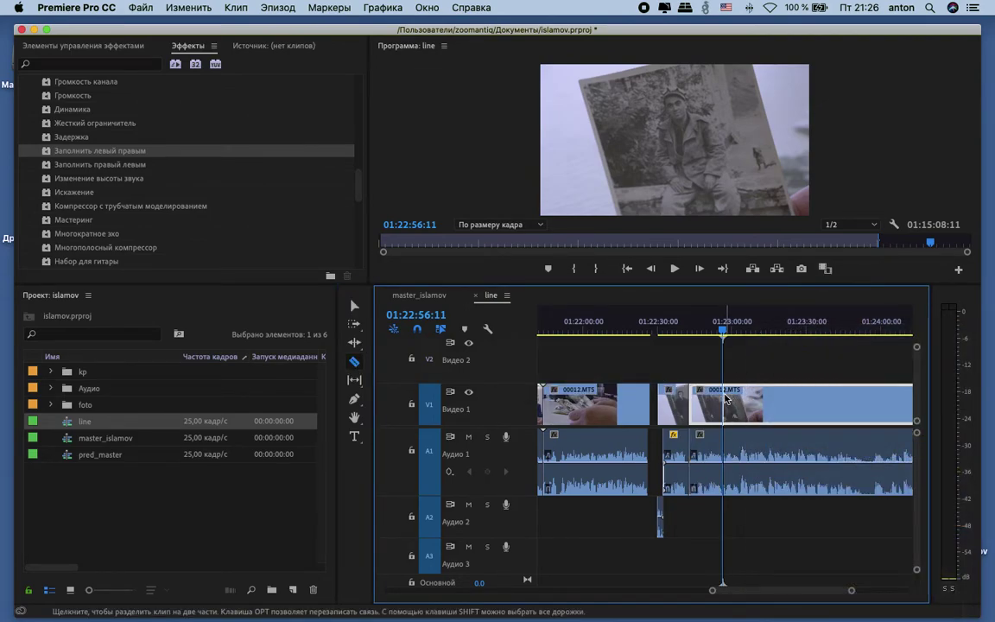
click(724, 397)
click(354, 305)
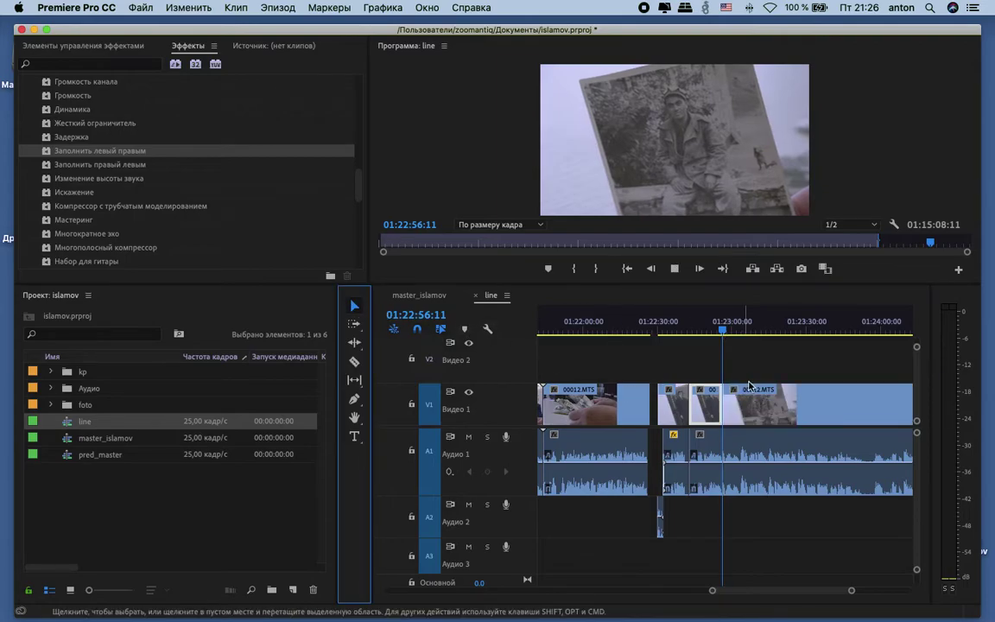
Step: Find the hand movement between the photos and trim the start of the audio below it to 01:22:46:03
alt+scroll(750, 386, up, 2)
drag(683, 322, 660, 321)
key(space)
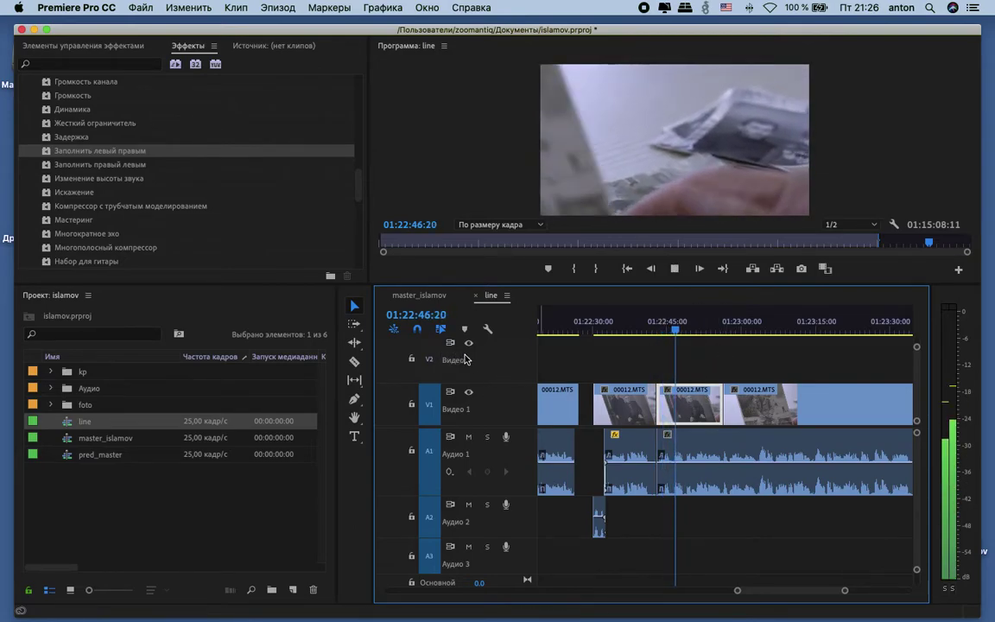
click(674, 329)
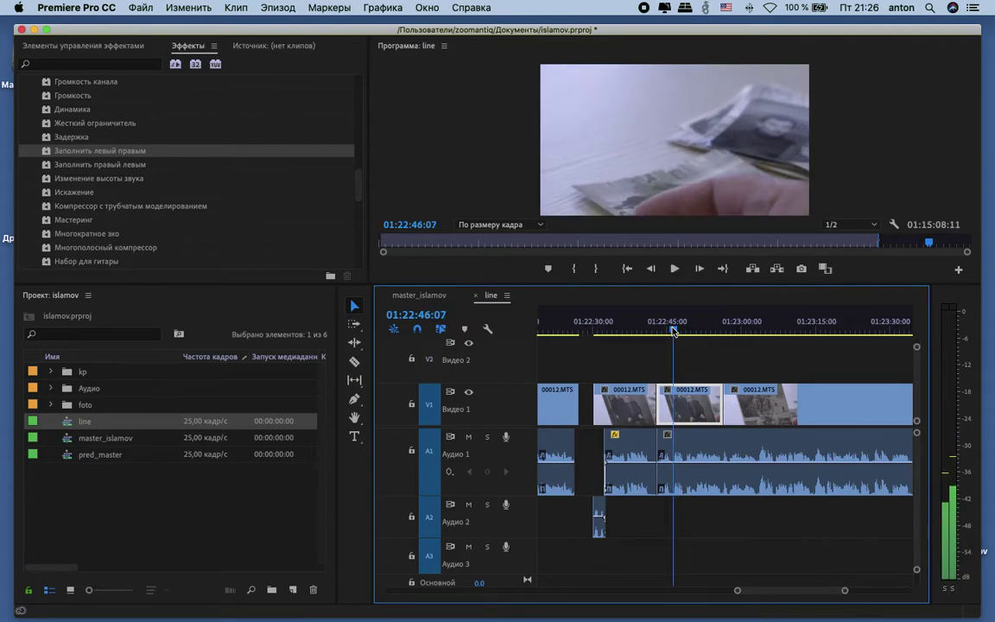
drag(674, 331, 672, 331)
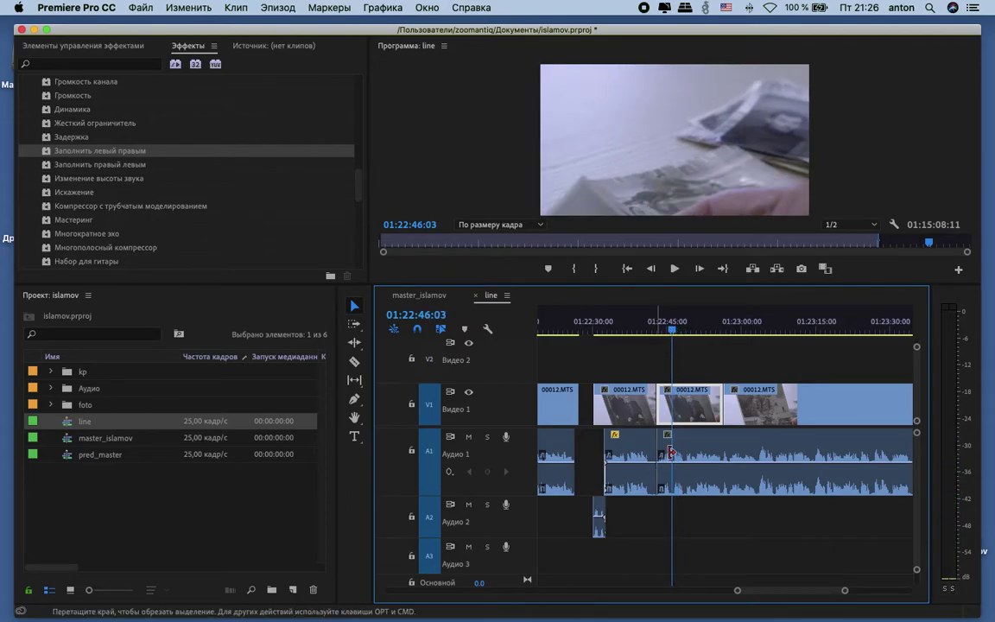
drag(666, 439, 681, 441)
Step: Trim the start of the same audio clip slightly further, to just before the first word, and play it back
key(space)
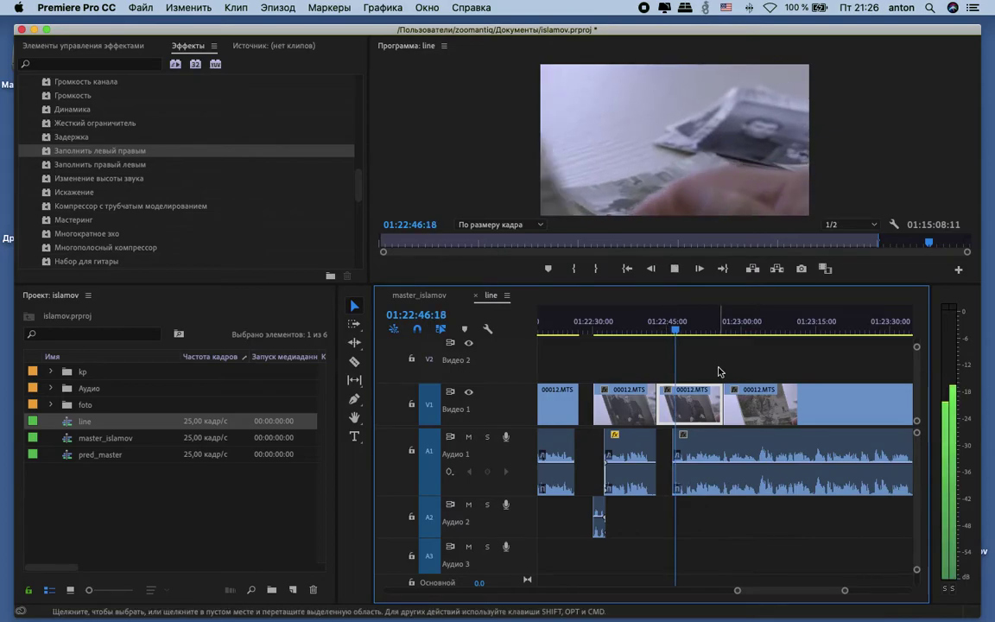
key(equal)
key(equal)
click(738, 331)
drag(731, 323, 716, 329)
key(equal)
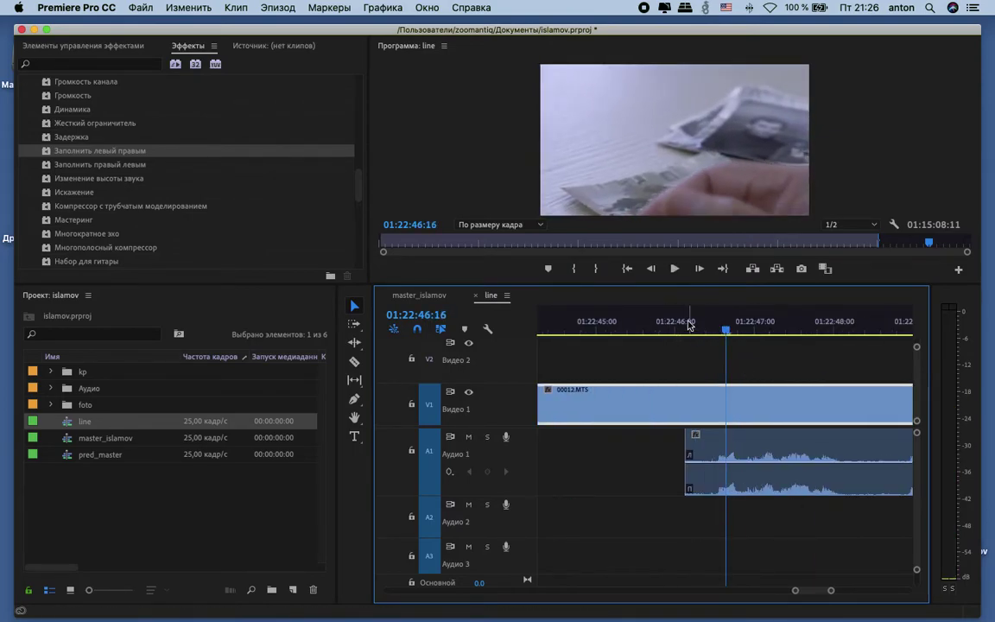
click(713, 331)
drag(691, 436, 713, 436)
click(688, 329)
key(space)
Step: Split the trimmed audio clip on Аудио 1 at 01:22:48:19, after the first phrase
key(minus)
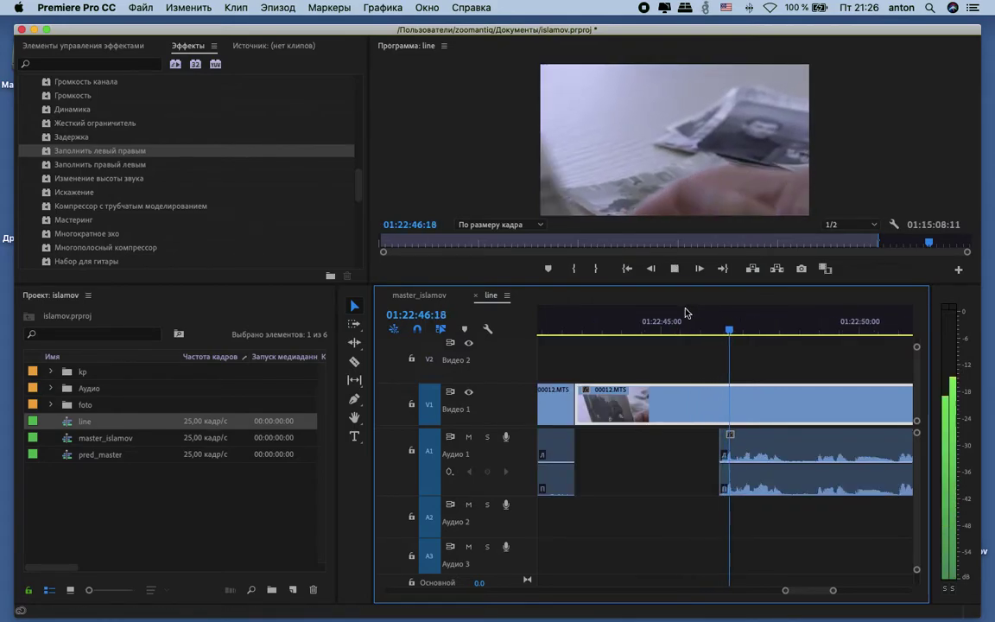
key(minus)
click(764, 324)
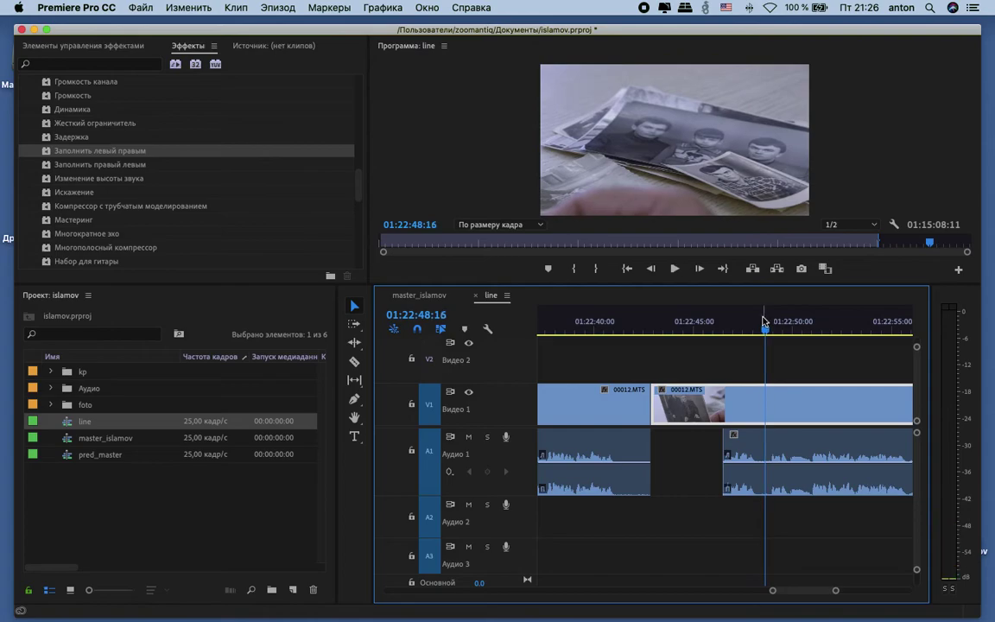
key(Right)
key(Right)
key(Right)
key(Right)
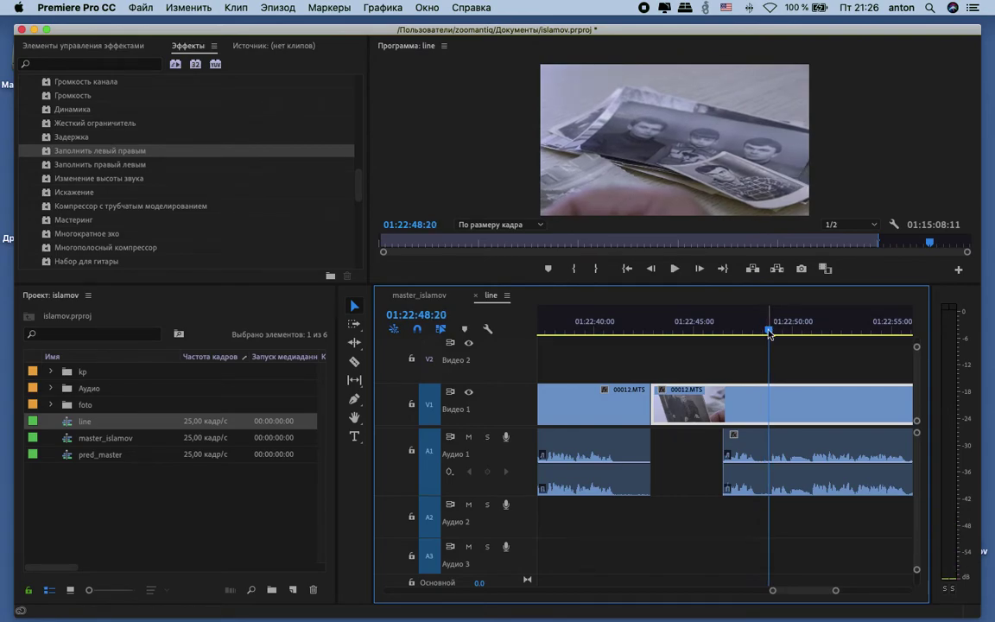
key(Left)
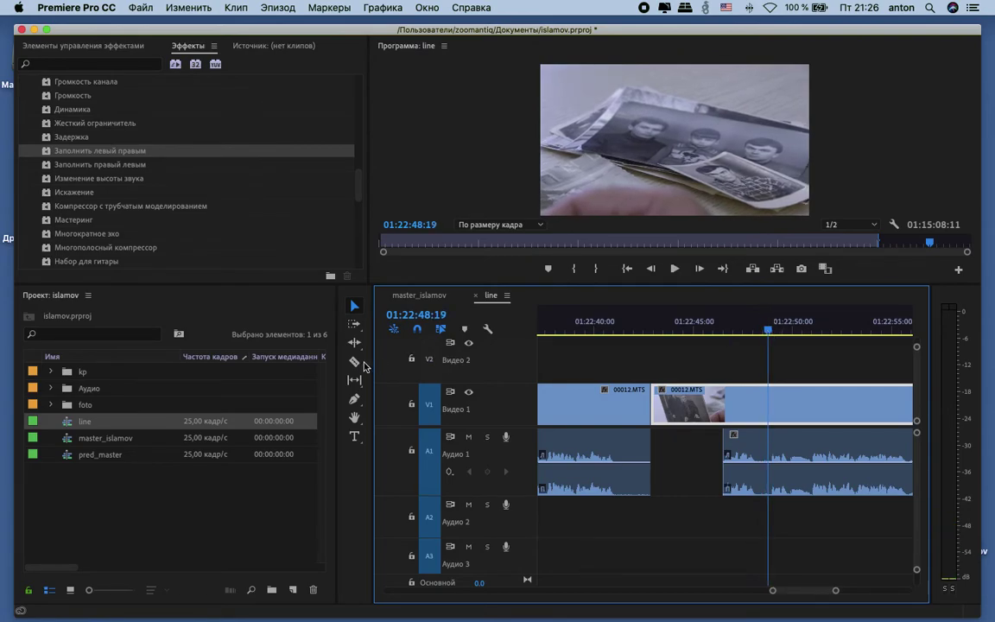
click(355, 363)
click(770, 445)
Step: Play on to the soldier photo and split the audio on Аудио 1 at 01:22:56:02
key(space)
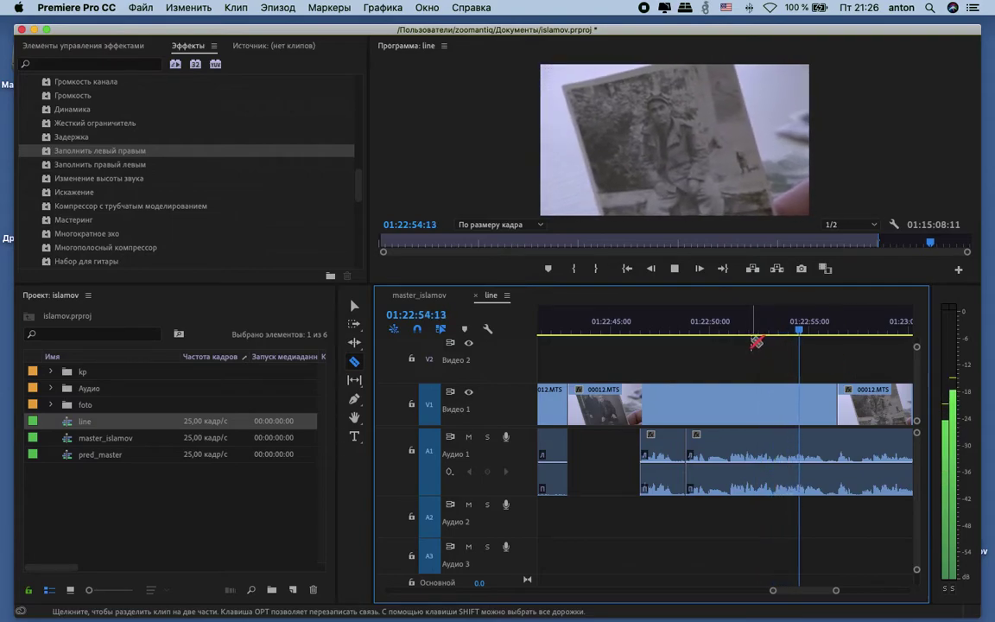
key(minus)
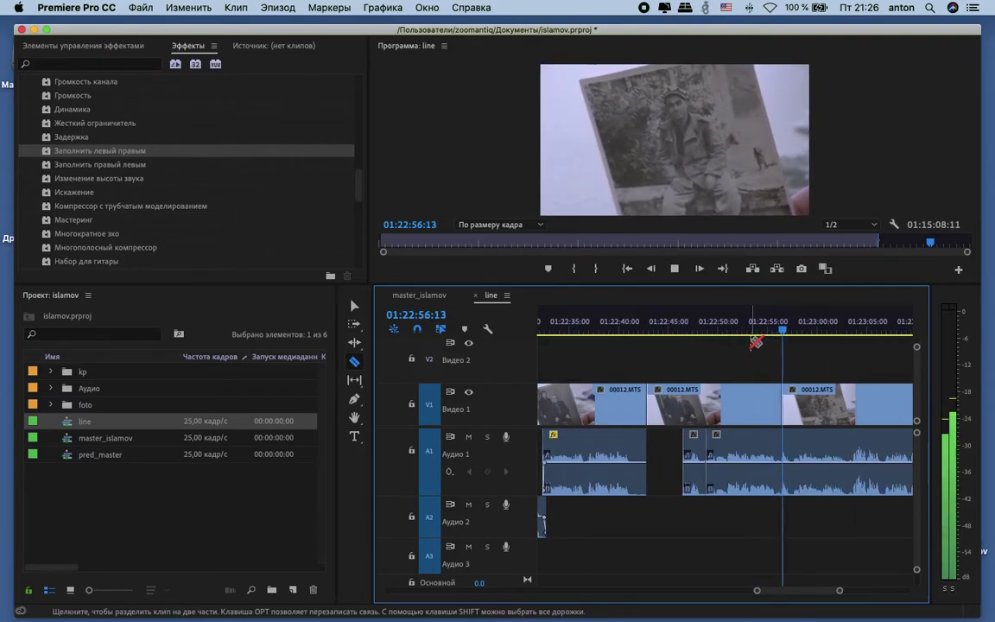
key(space)
drag(774, 325, 781, 327)
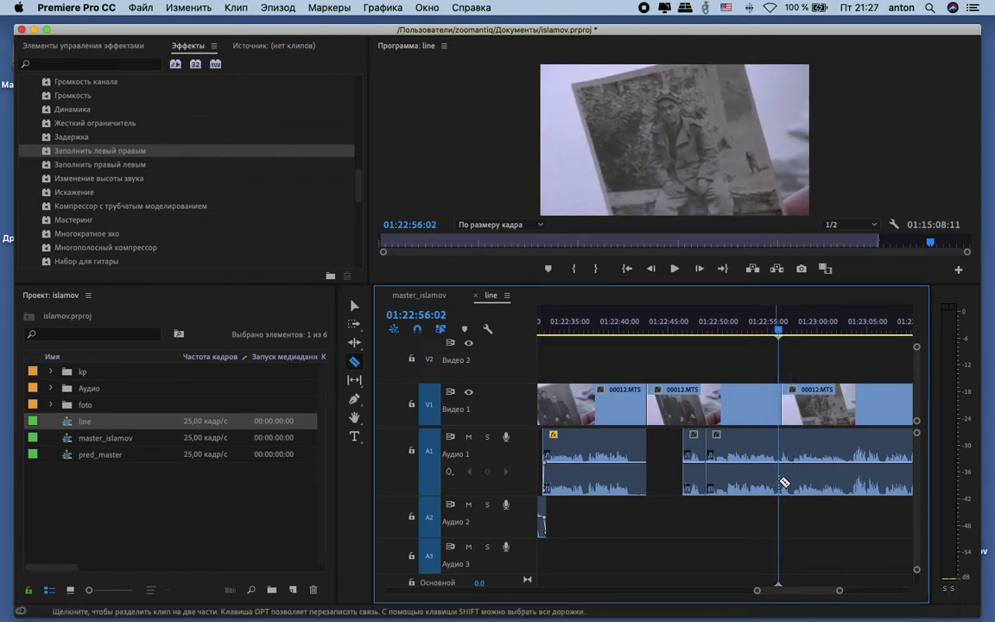
Step: Delete the audio piece between the two cuts, move the short phrase up against the following audio, and play the result
click(354, 305)
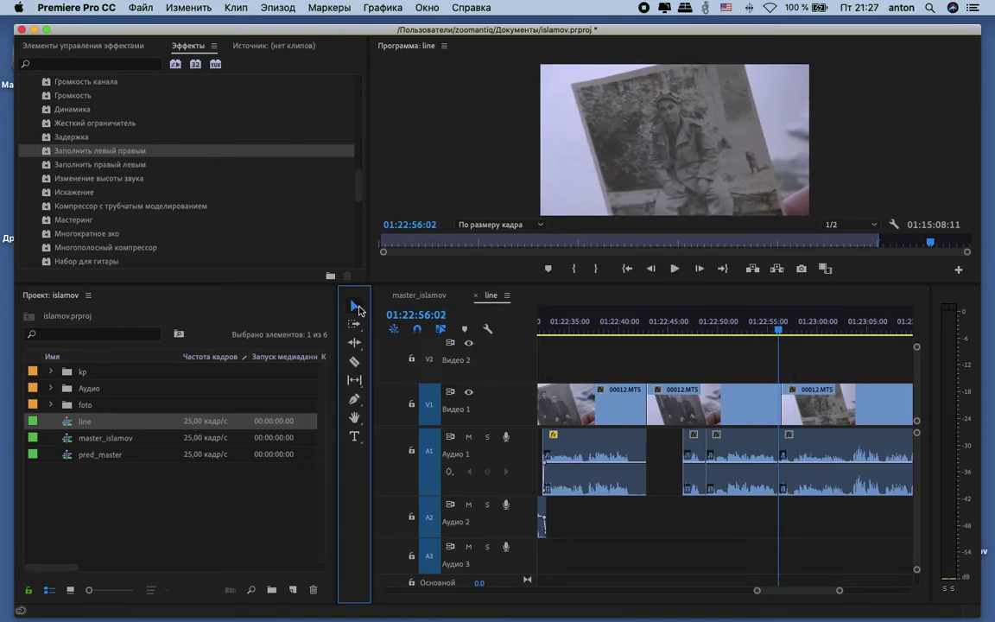
click(756, 449)
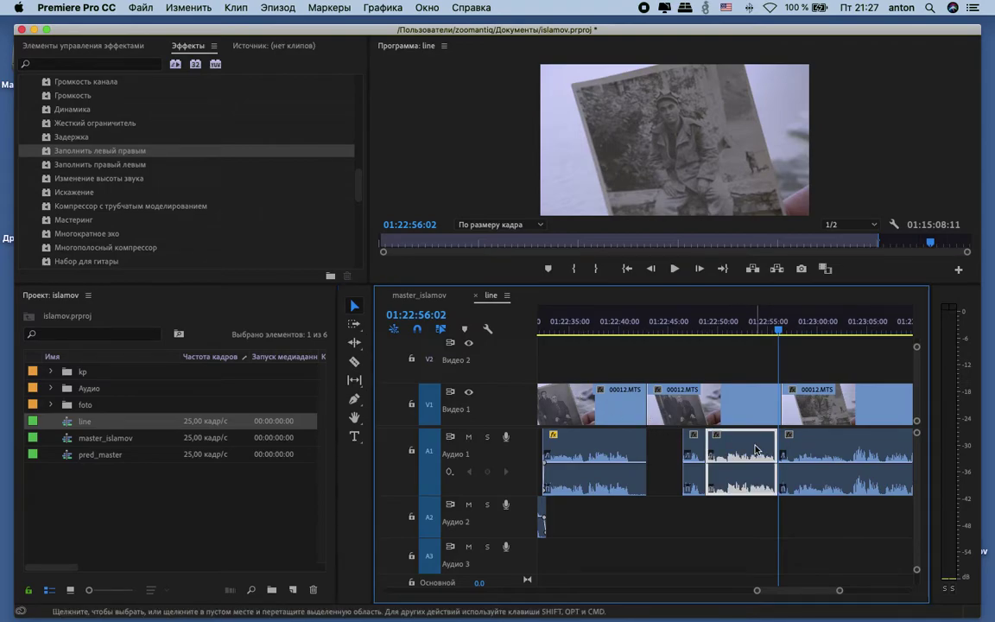
key(Delete)
drag(694, 449, 763, 447)
click(736, 319)
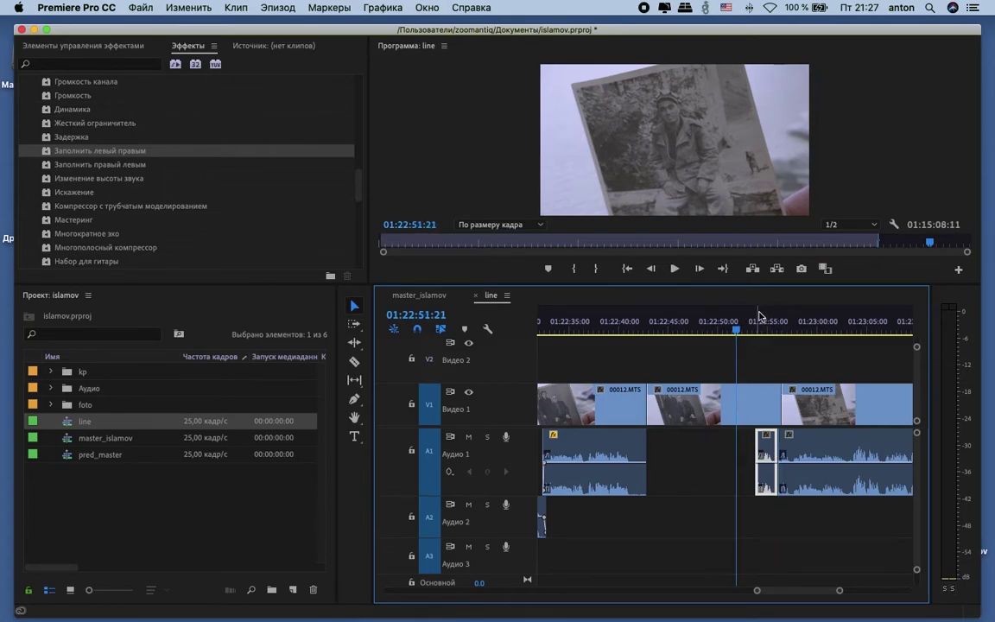
key(space)
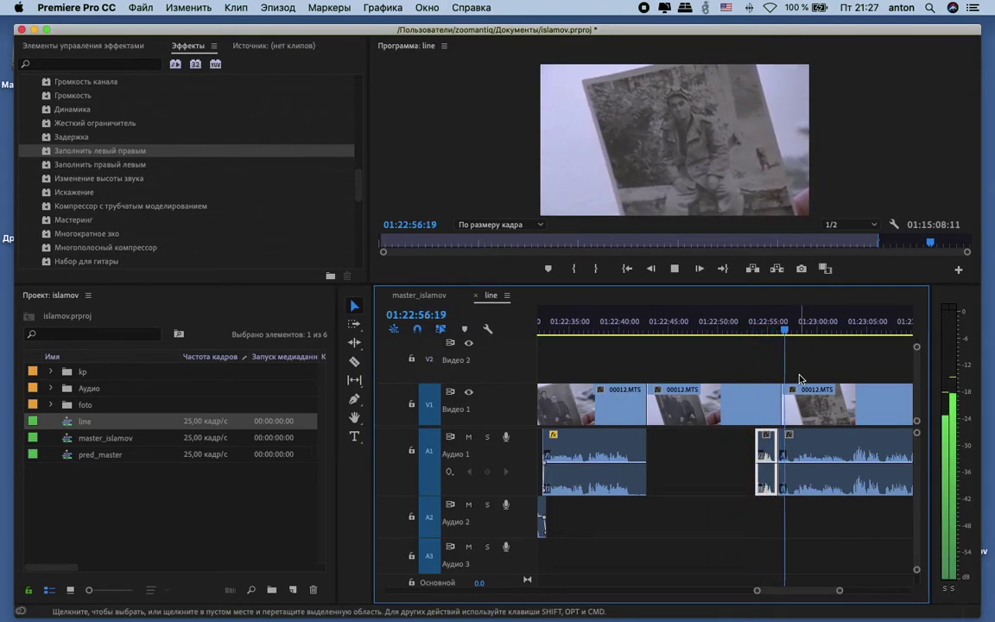
Step: Play on to the next photo and split the 00012.MTS clip's video and audio at 01:23:14:03
key(minus)
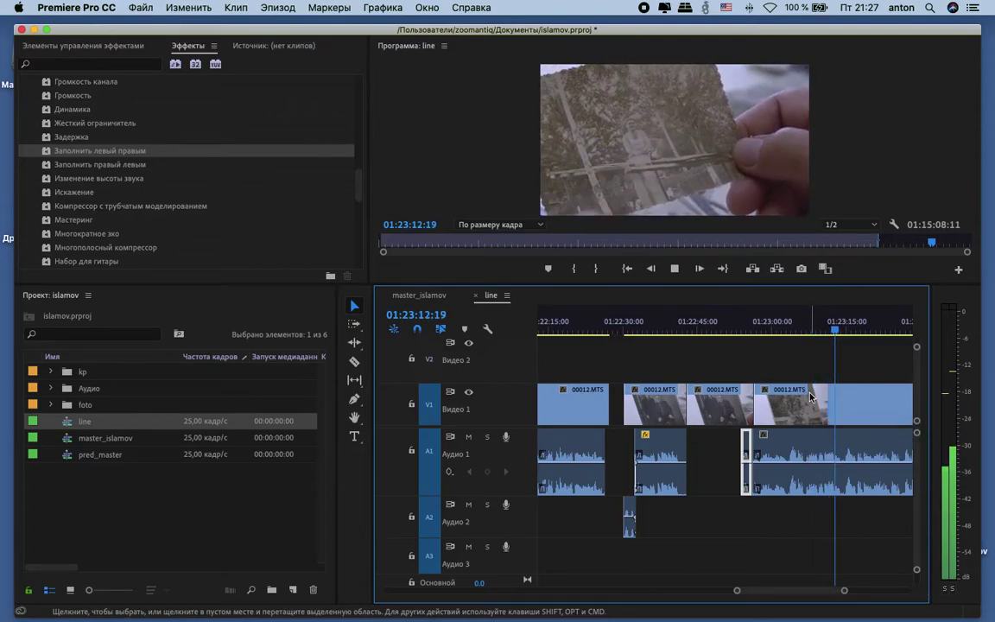
key(space)
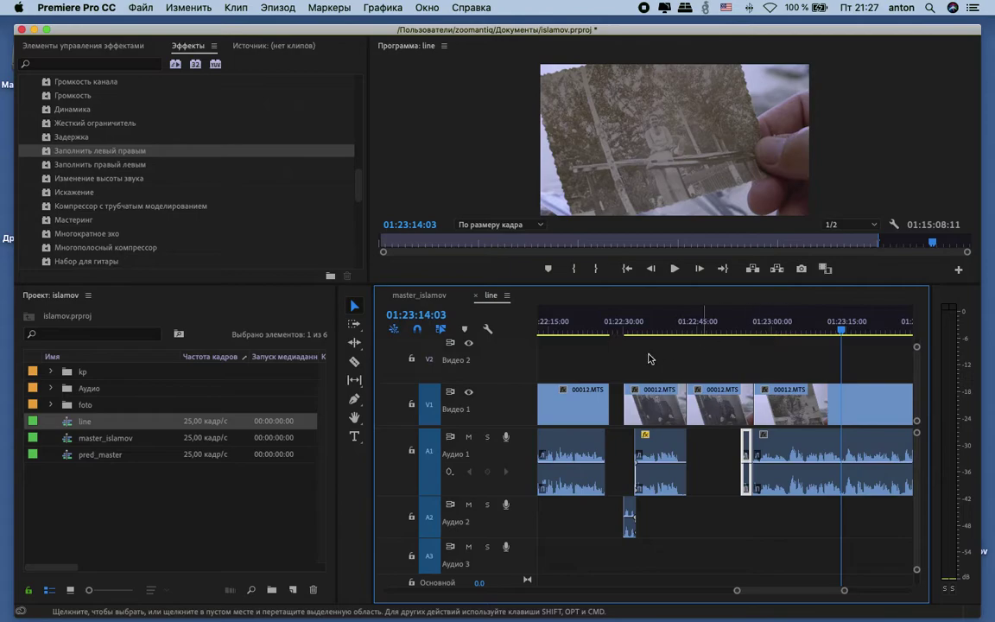
click(354, 361)
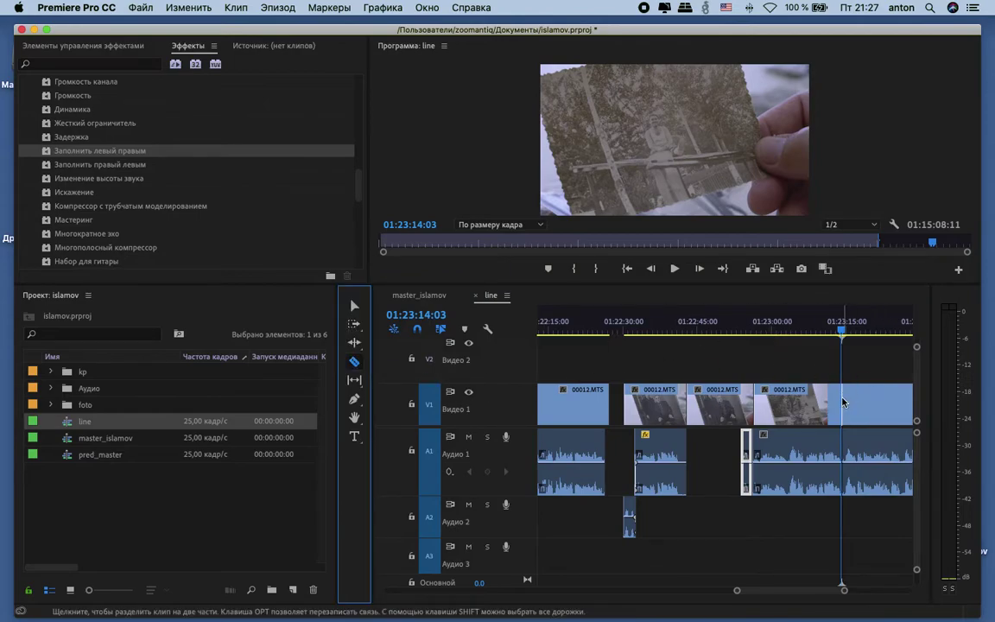
click(844, 403)
Step: Play the 00012.MTS footage after the last cut up to the woman's photo, and replay the changeover around 01:23:30
key(space)
click(354, 305)
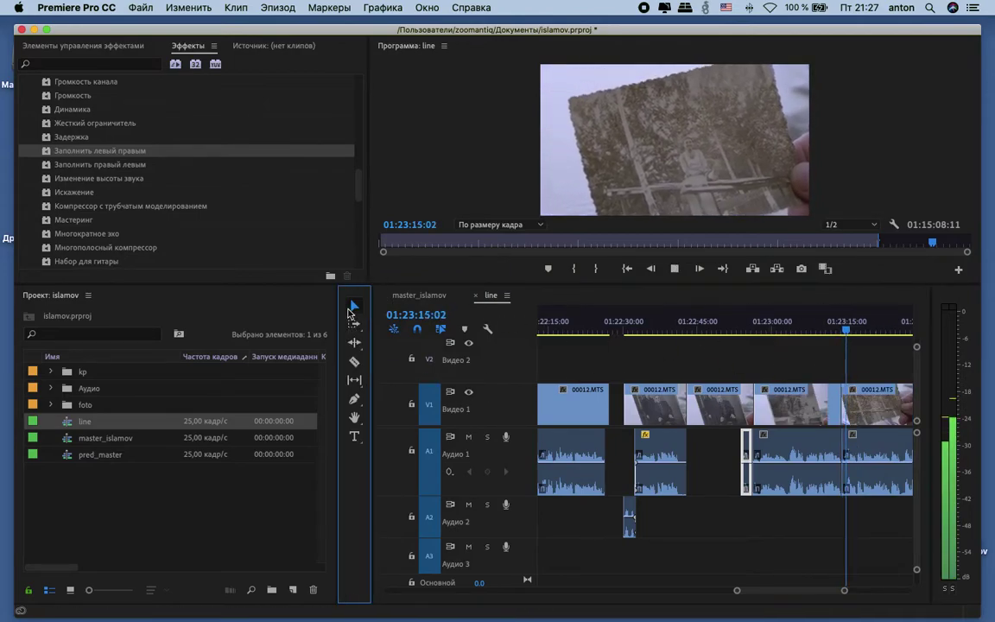
scroll(595, 342, down, 3)
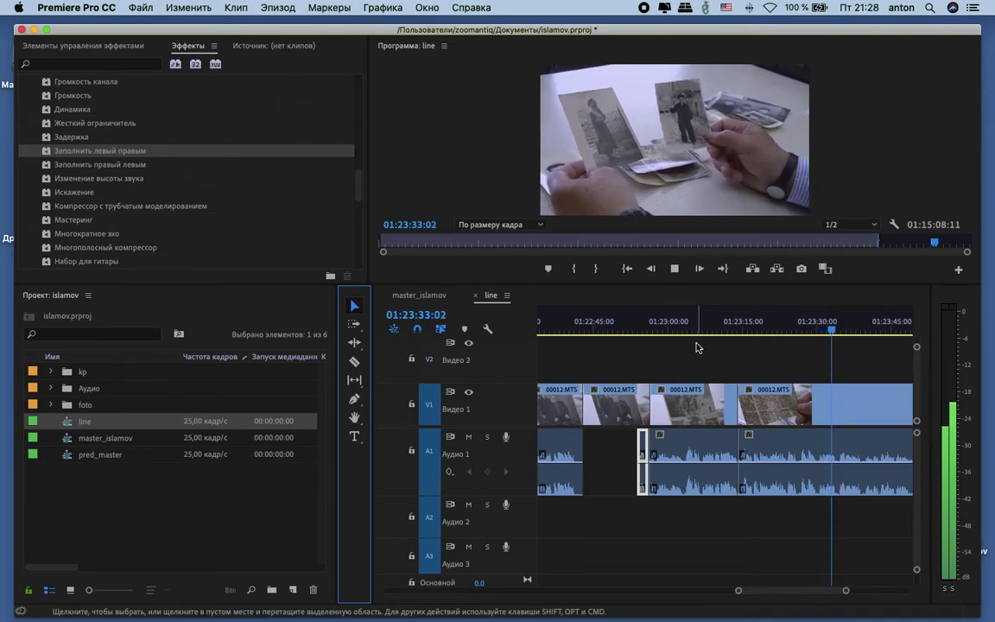
scroll(707, 344, down, 2)
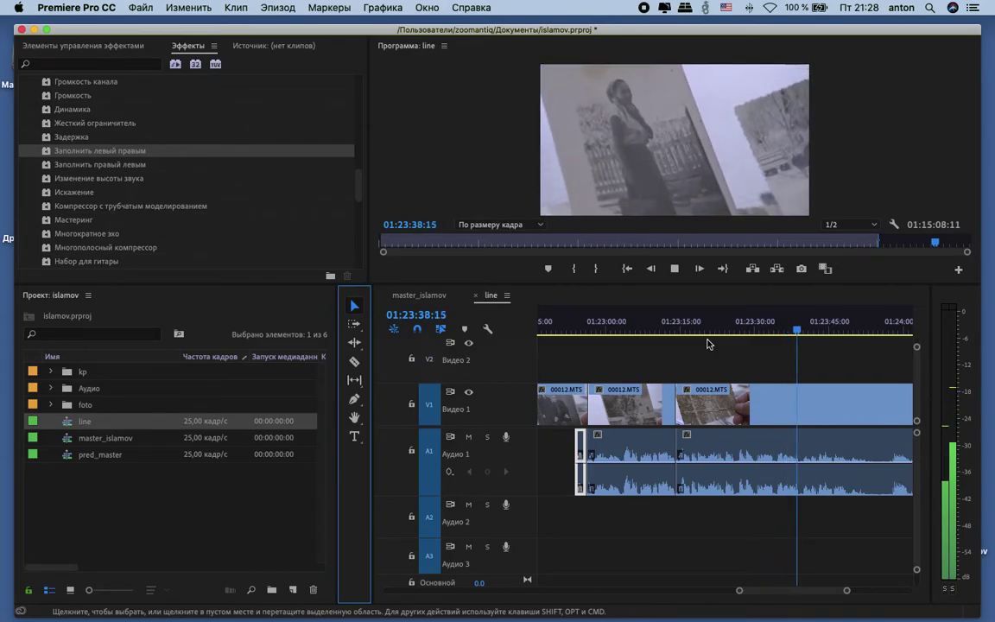
key(minus)
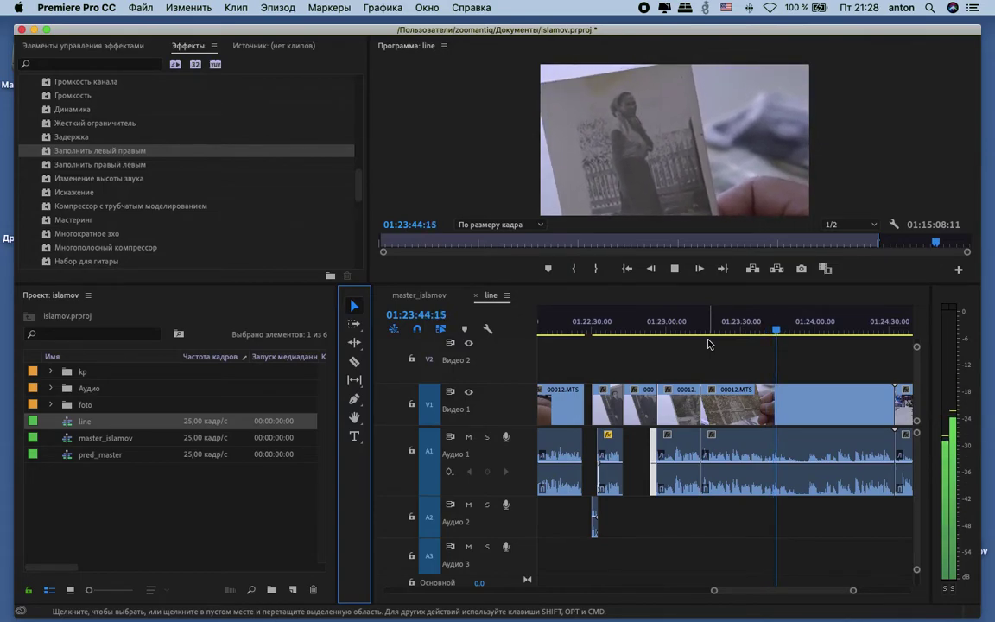
key(space)
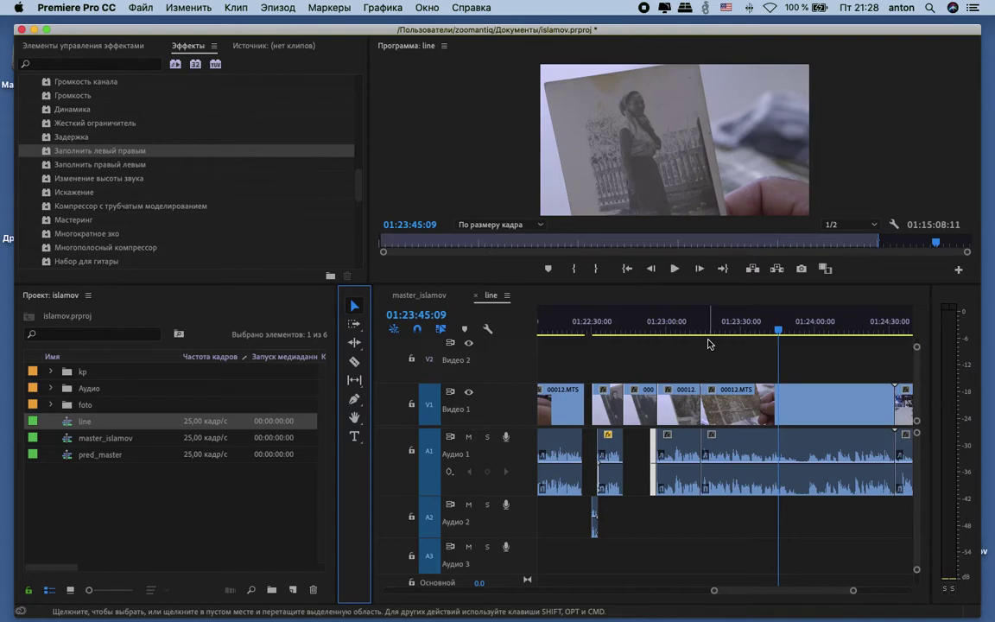
key(equal)
drag(672, 322, 650, 320)
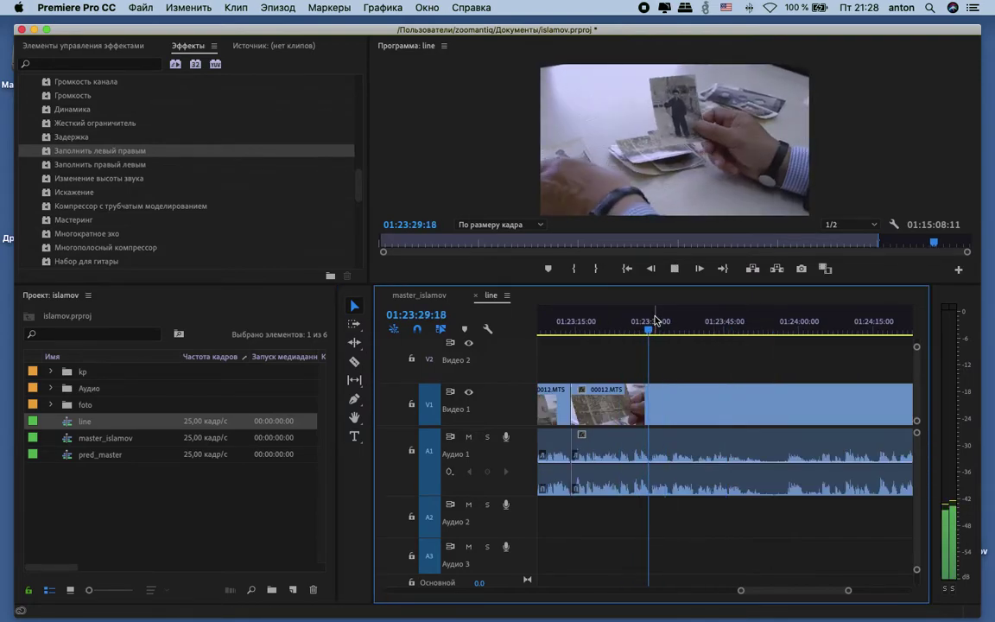
key(space)
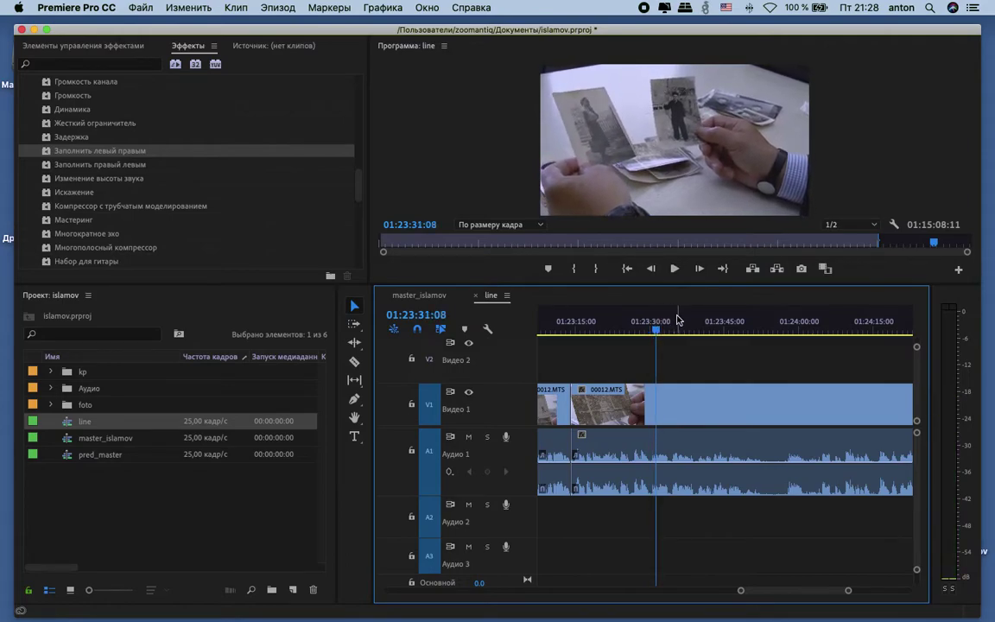
Step: Replay from the start of the last piece and split its audio and video at 01:23:25:18, where the photo is put aside
drag(658, 327, 582, 329)
key(space)
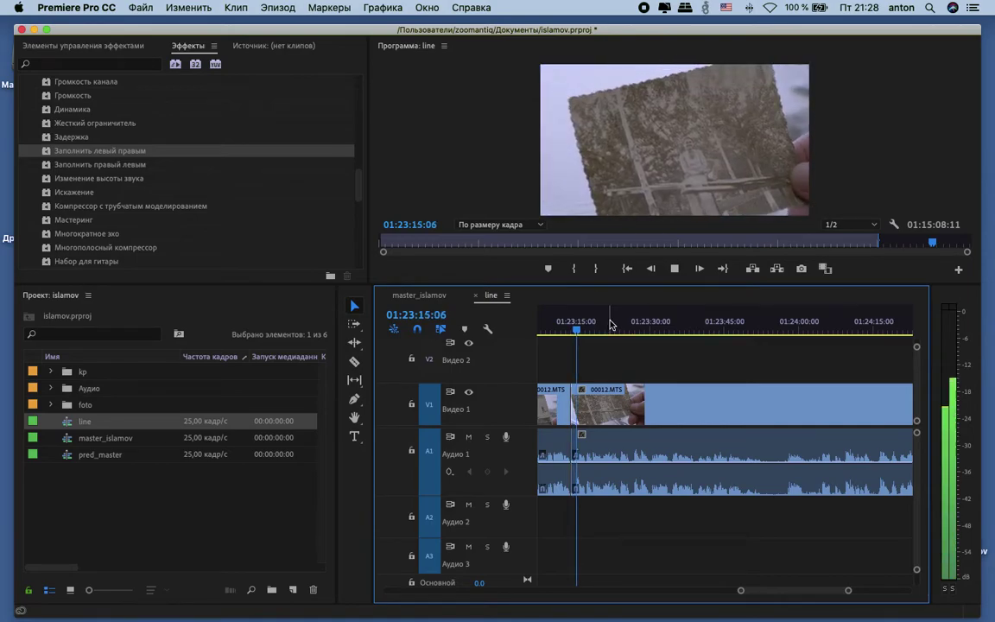
key(space)
key(minus)
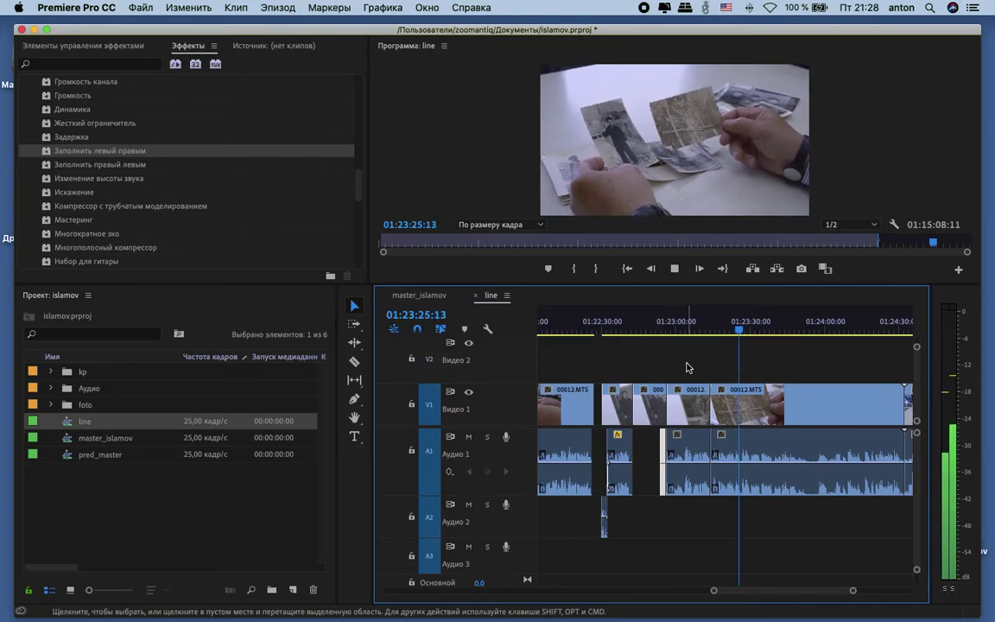
key(space)
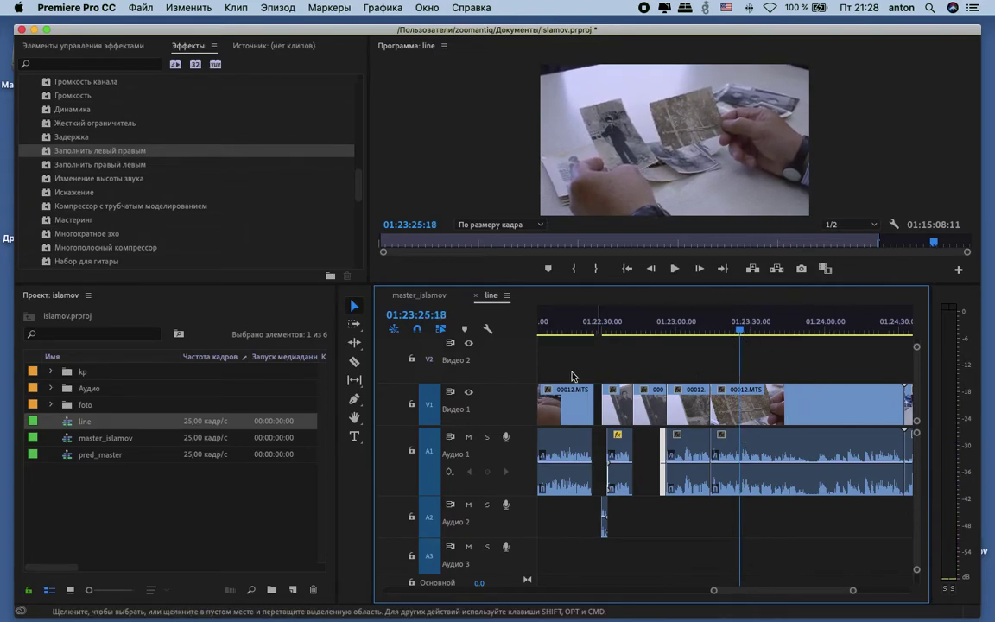
key(c)
click(741, 450)
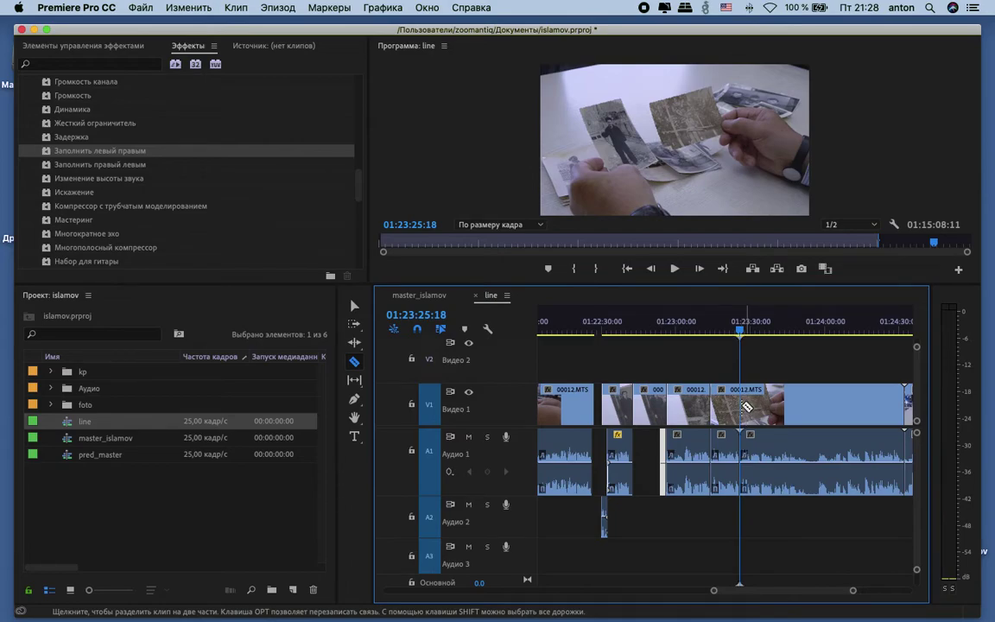
click(740, 406)
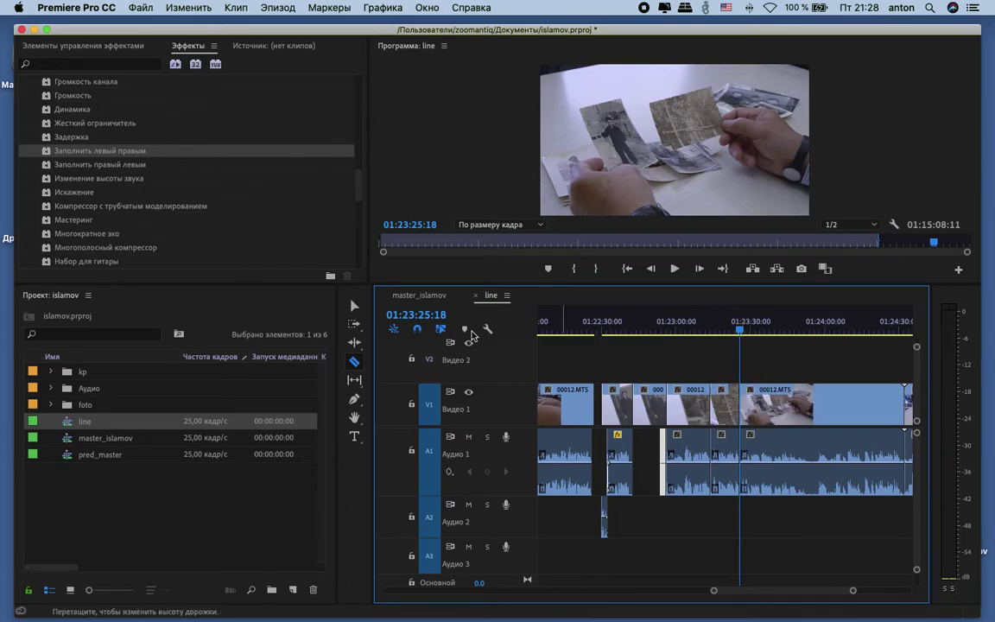
click(352, 305)
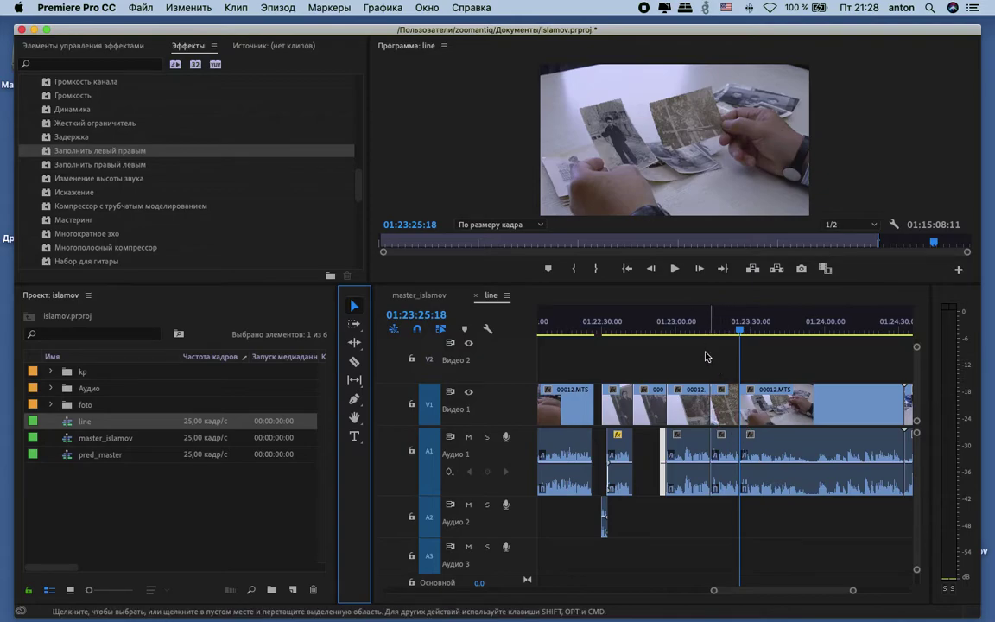
Step: Replay the piece between 01:22:56:02 and 01:23:14:02 and select its video and audio on the timeline
drag(691, 322, 670, 321)
key(space)
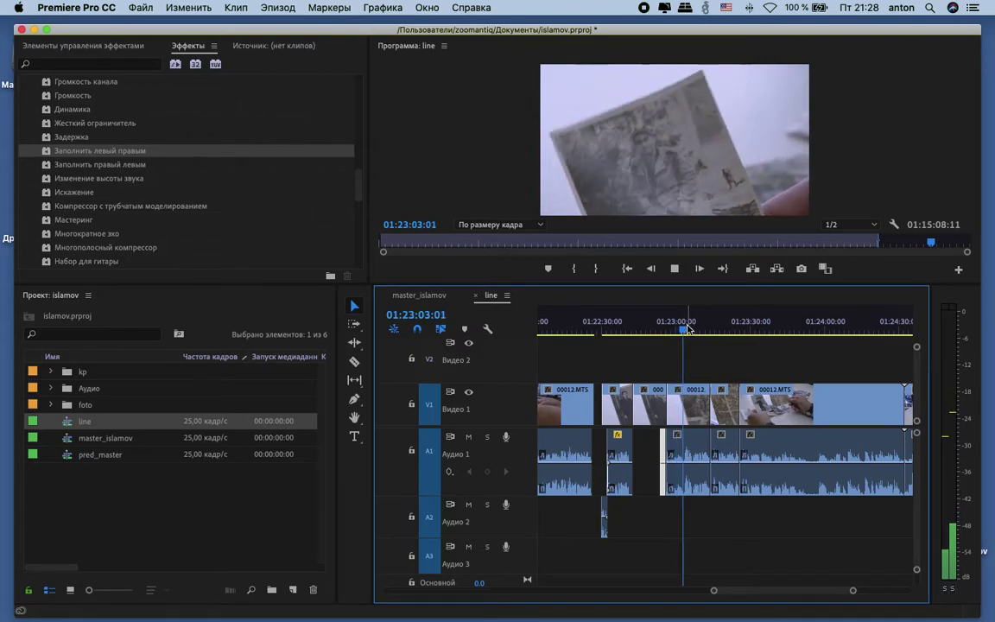
key(space)
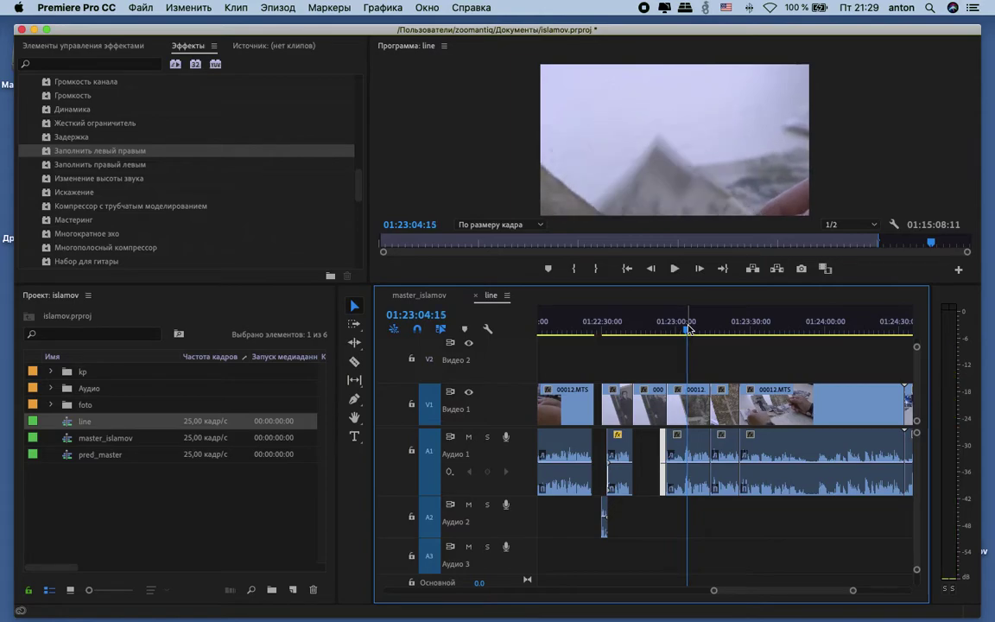
key(space)
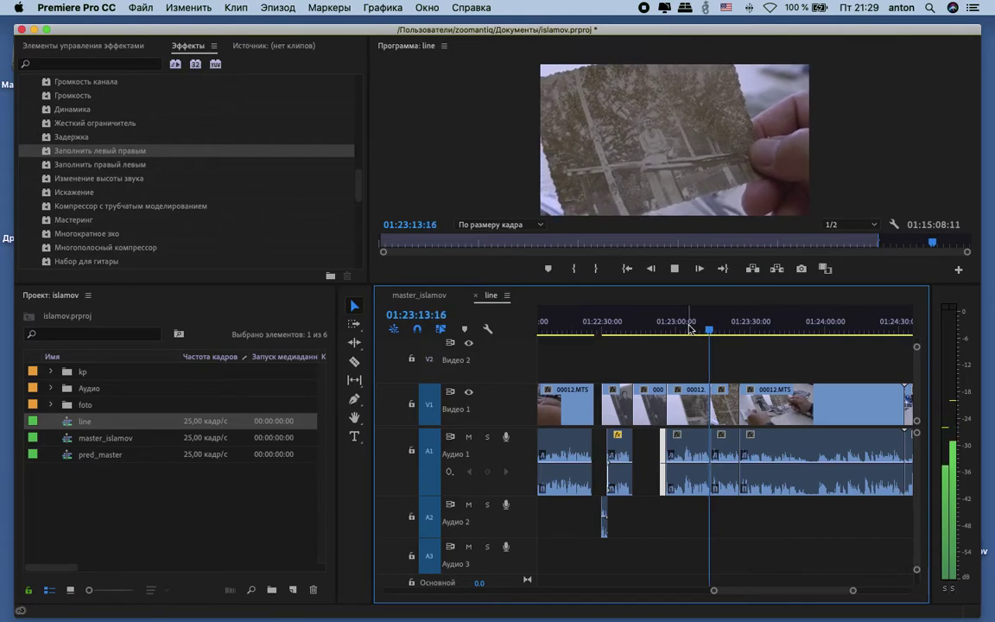
key(space)
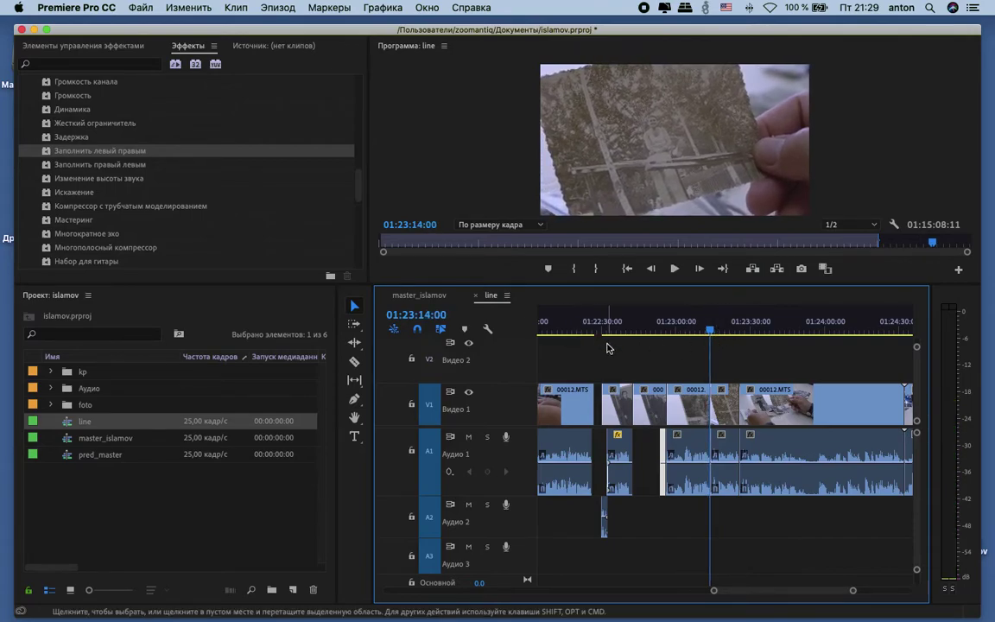
click(353, 308)
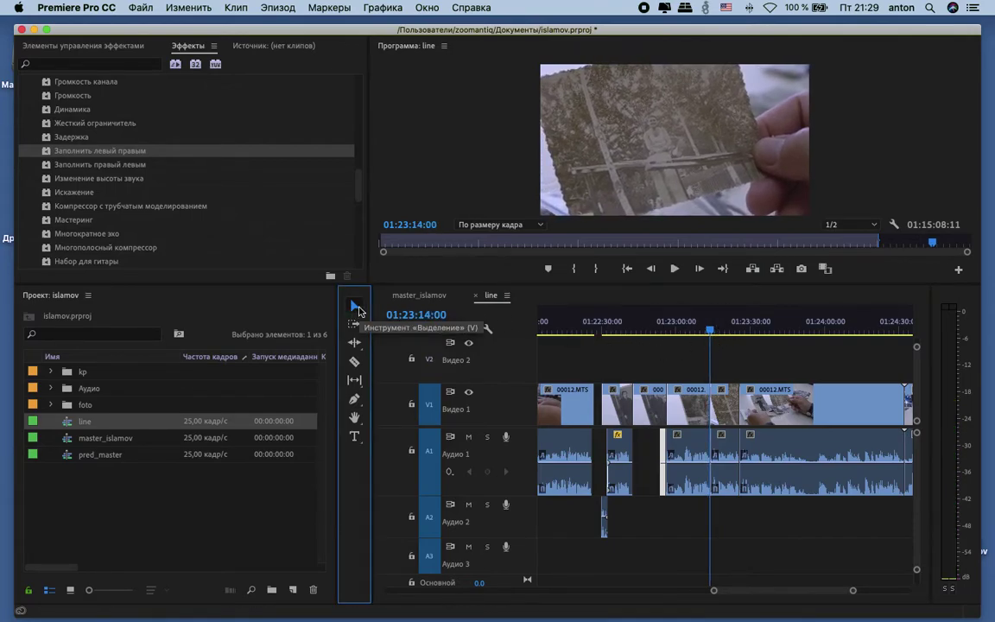
click(688, 458)
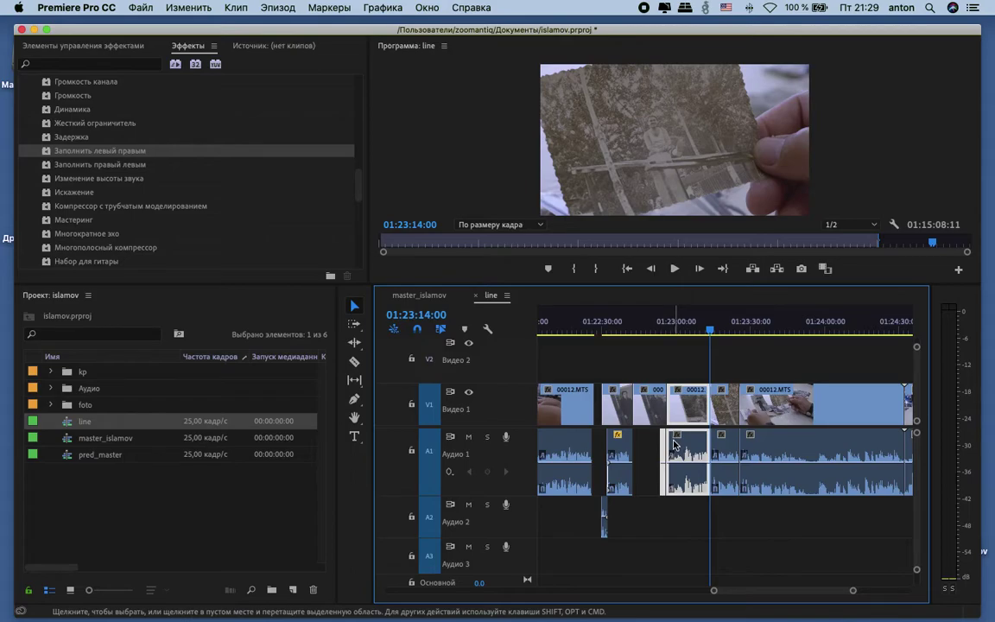
mouse_move(675, 444)
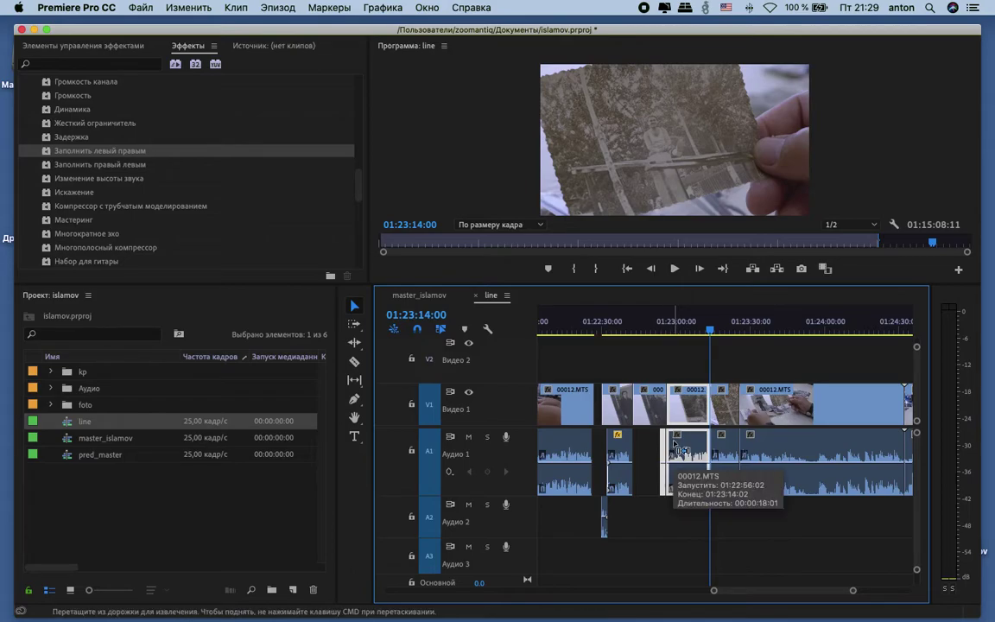
Step: Switch to the master_islamov sequence and sample the interview around 00:05:09 and 00:05:58
click(419, 295)
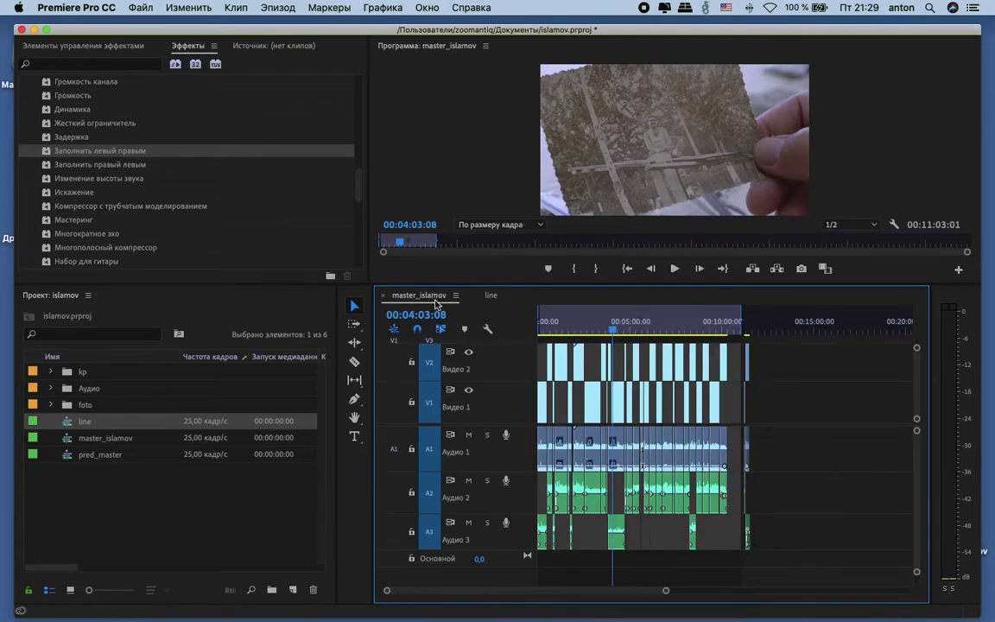
click(618, 330)
key(equal)
key(equal)
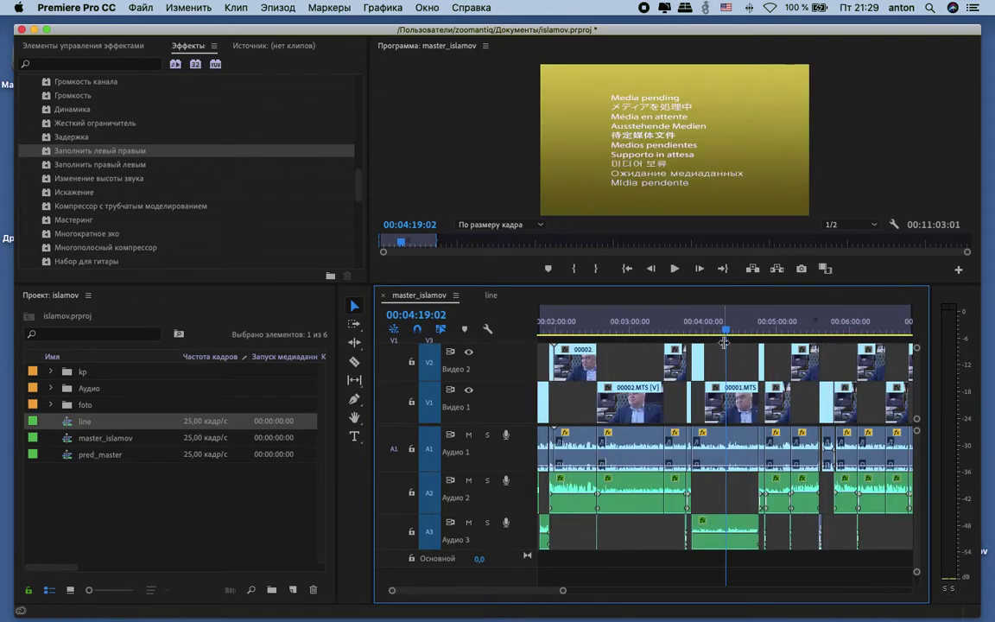
scroll(753, 357, right, 2)
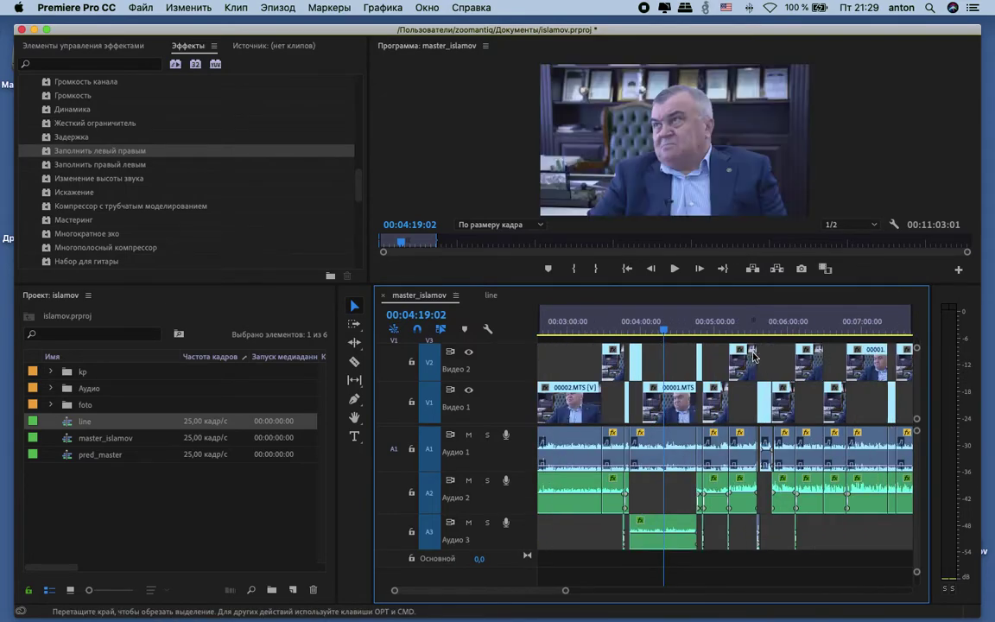
click(723, 316)
key(space)
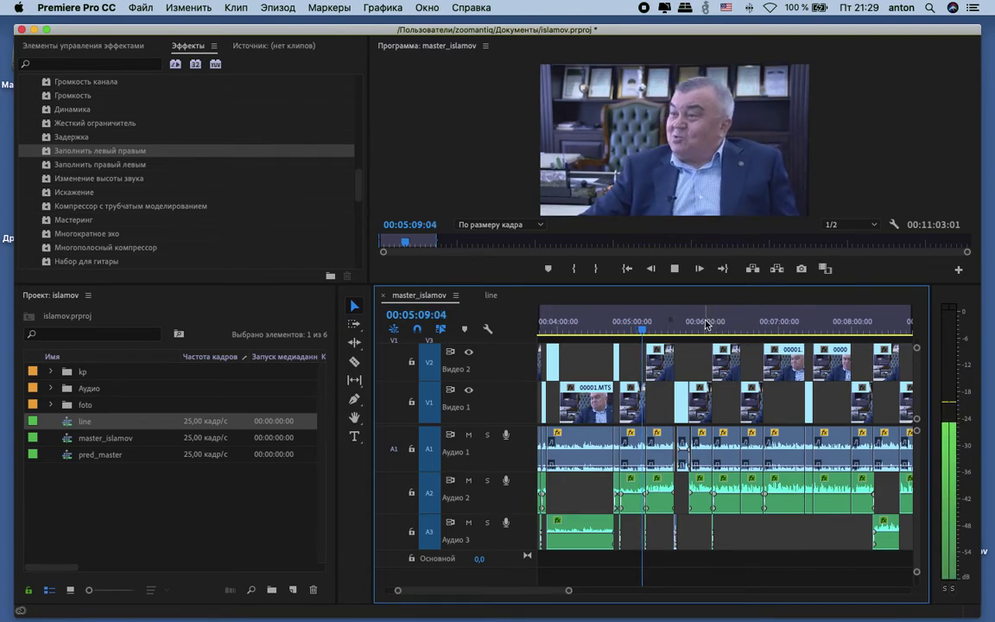
key(space)
click(704, 333)
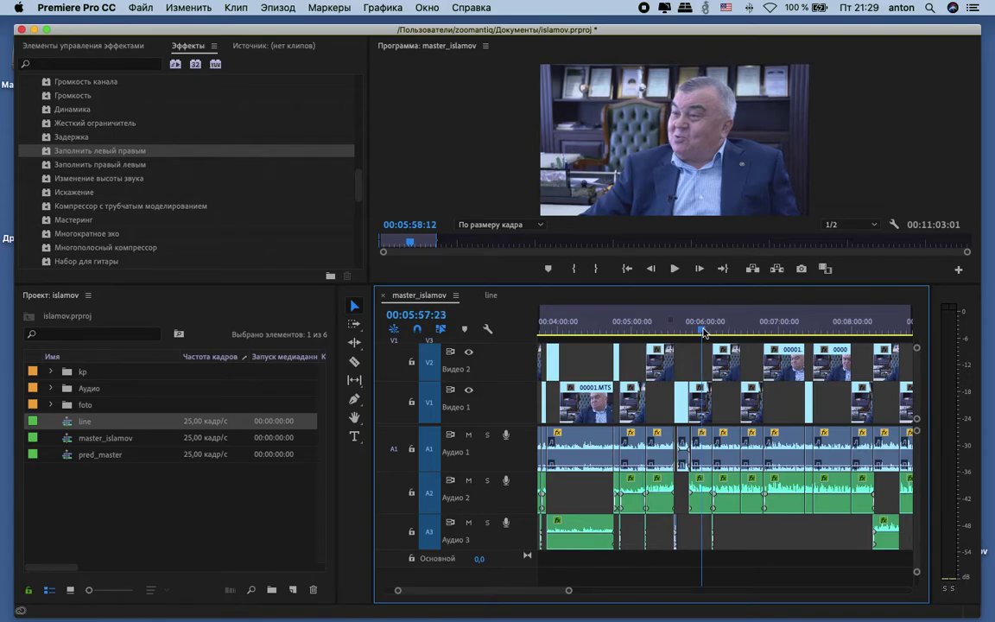
key(space)
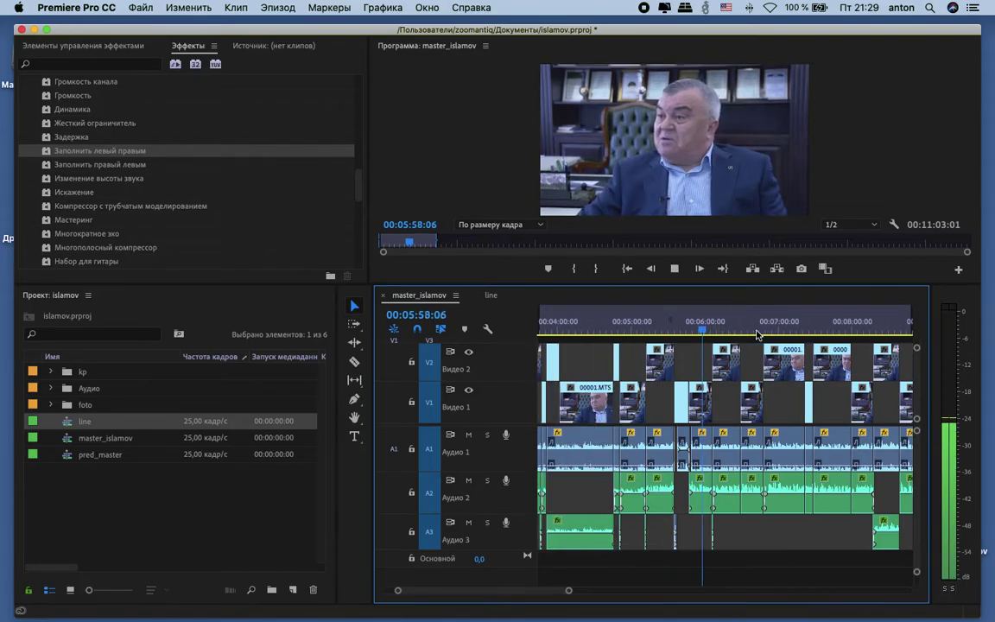
key(space)
Step: Listen to the interview from about 00:05:05 and 00:04:26, and look over the neighbouring clips of master_islamov
drag(657, 328, 640, 328)
key(space)
key(equal)
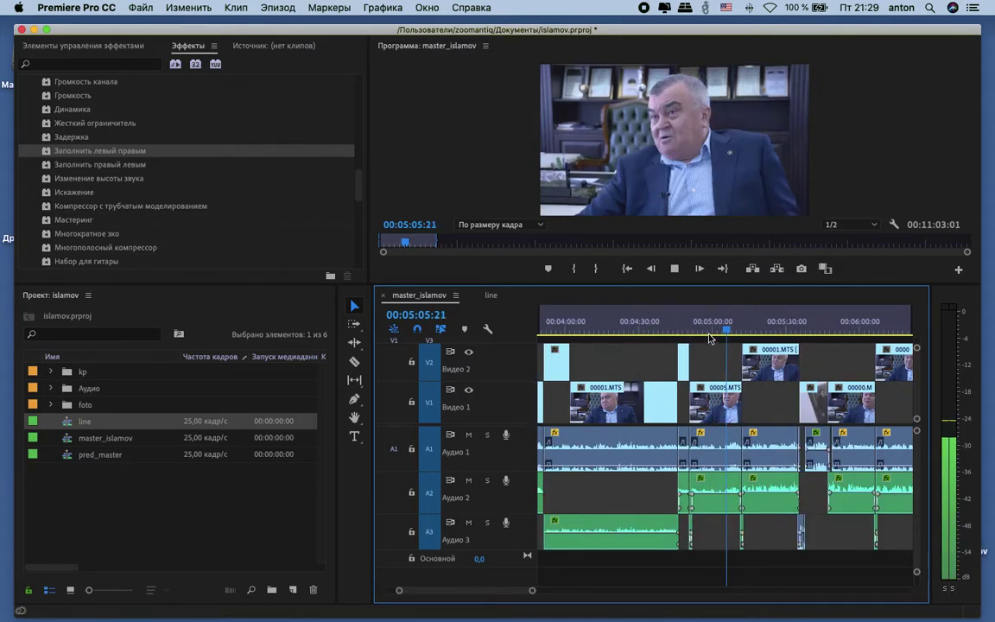
click(632, 327)
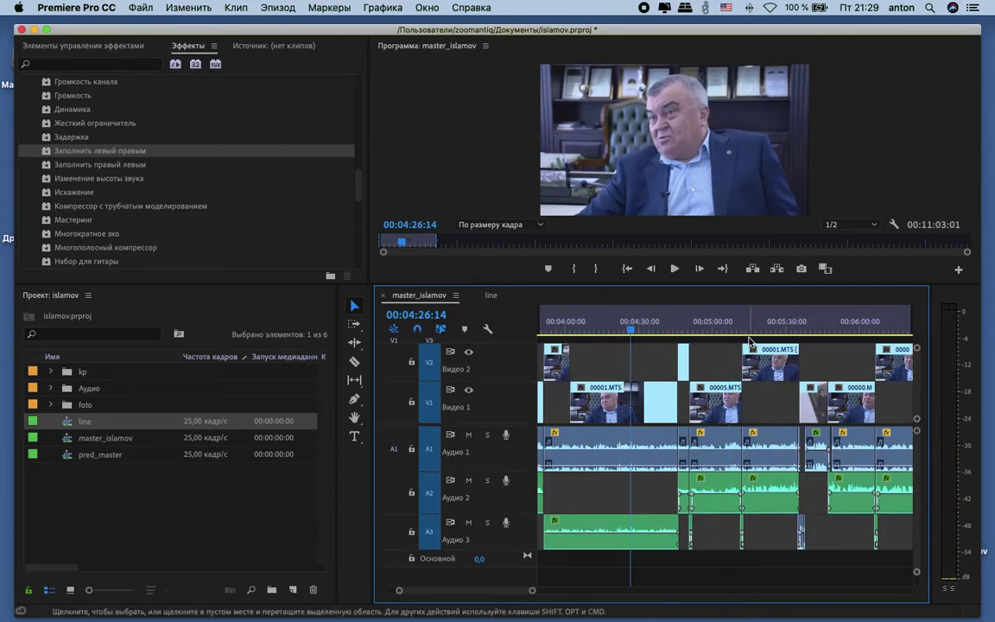
scroll(749, 342, down, 3)
scroll(749, 342, up, 3)
scroll(754, 342, down, 3)
scroll(754, 342, up, 3)
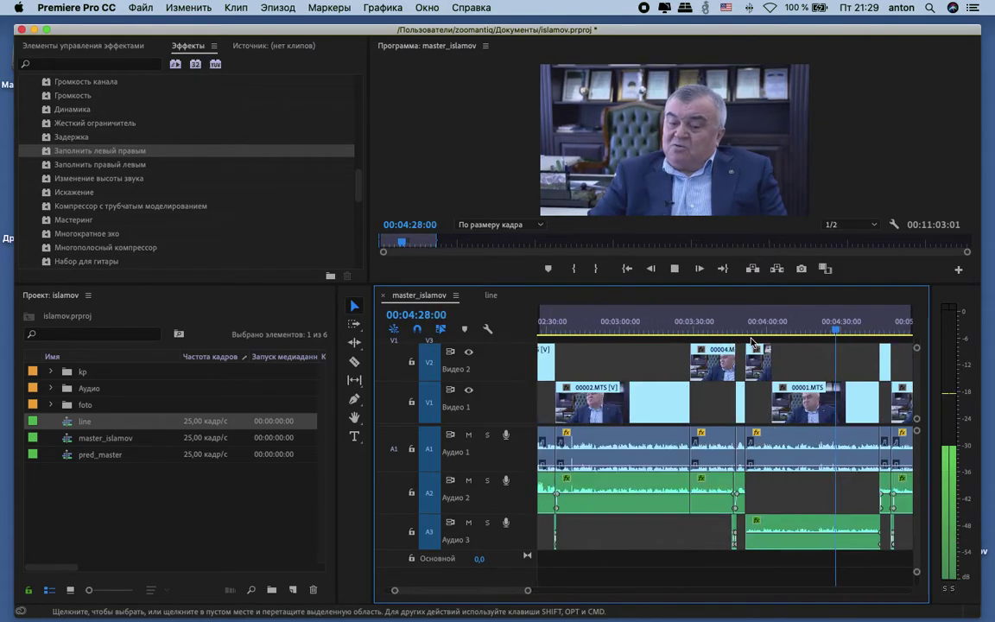
scroll(754, 342, down, 3)
scroll(754, 342, up, 10)
key(minus)
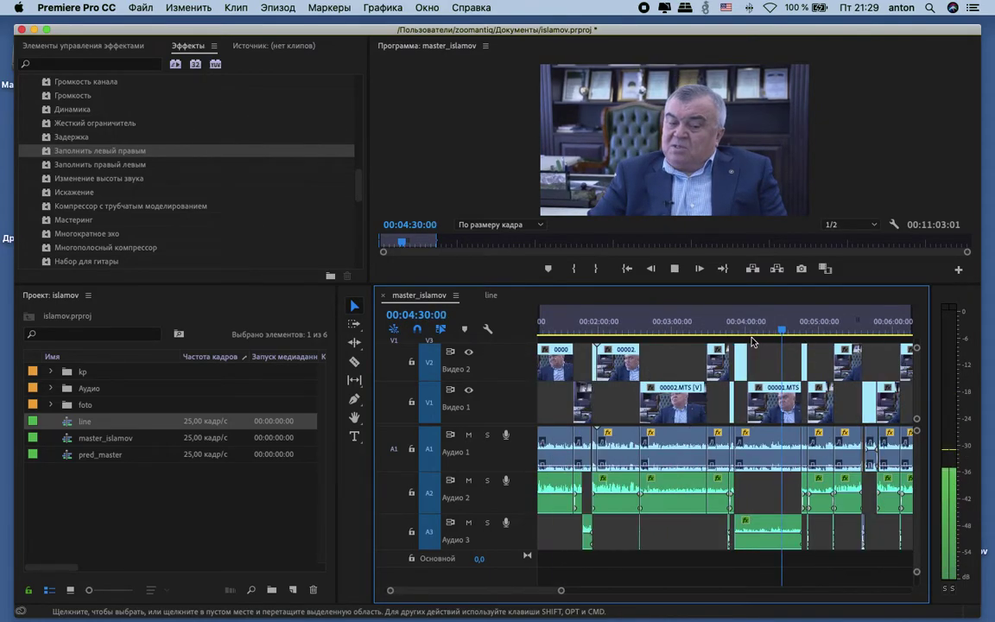
Step: Sample the earlier interview passages around 00:02:49, 00:01:47 and 00:02:09, and stop playback at 00:02:11:08
click(660, 324)
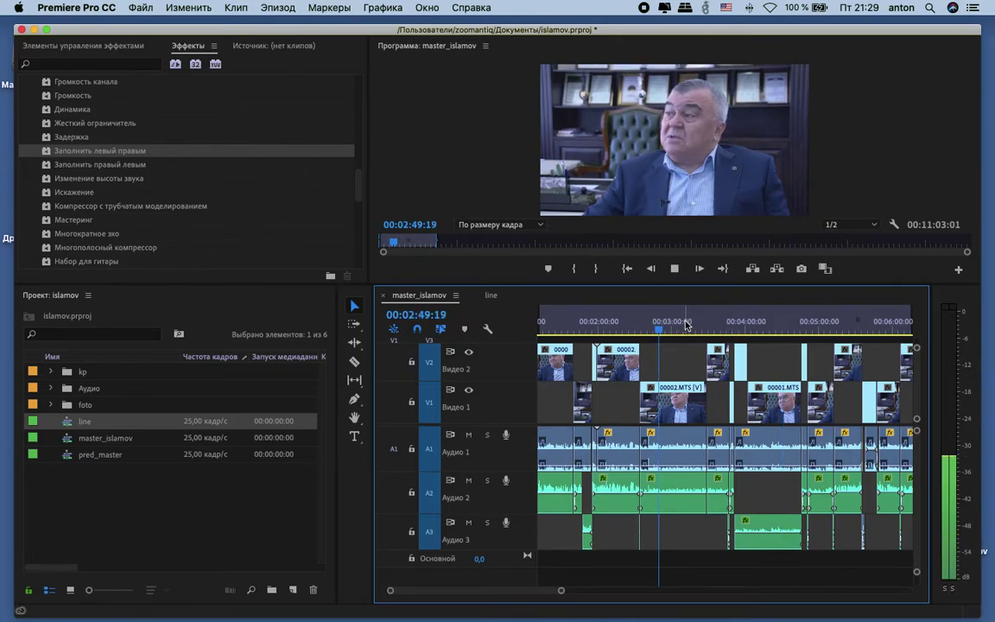
click(585, 322)
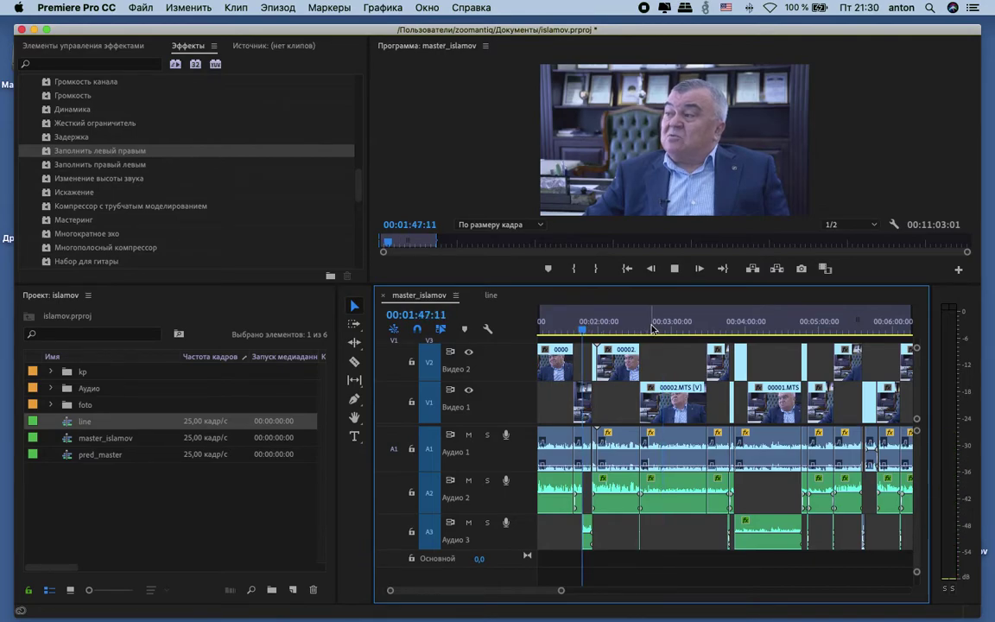
scroll(654, 330, left, 3)
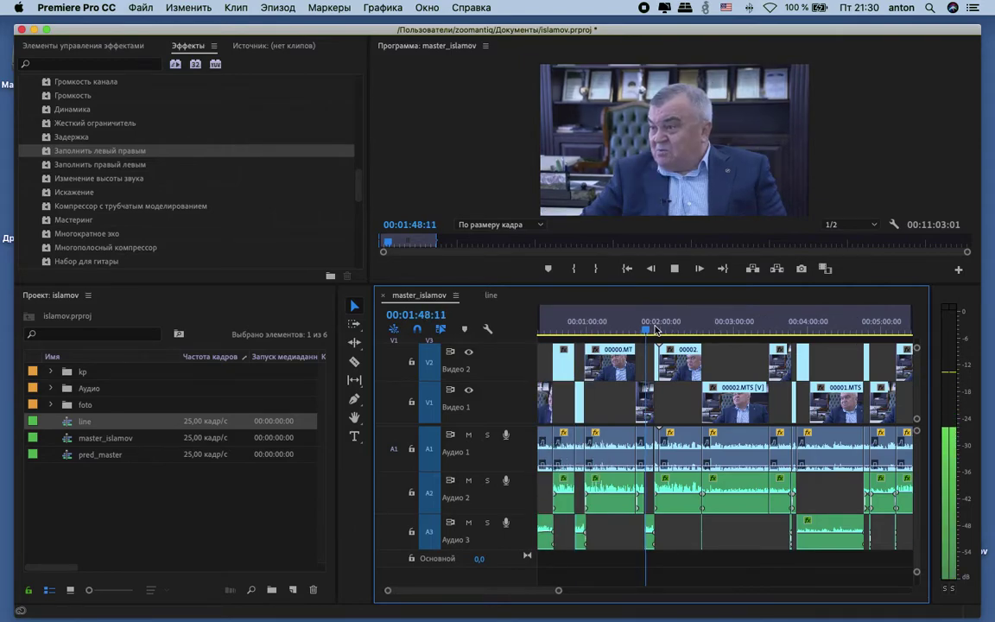
click(671, 330)
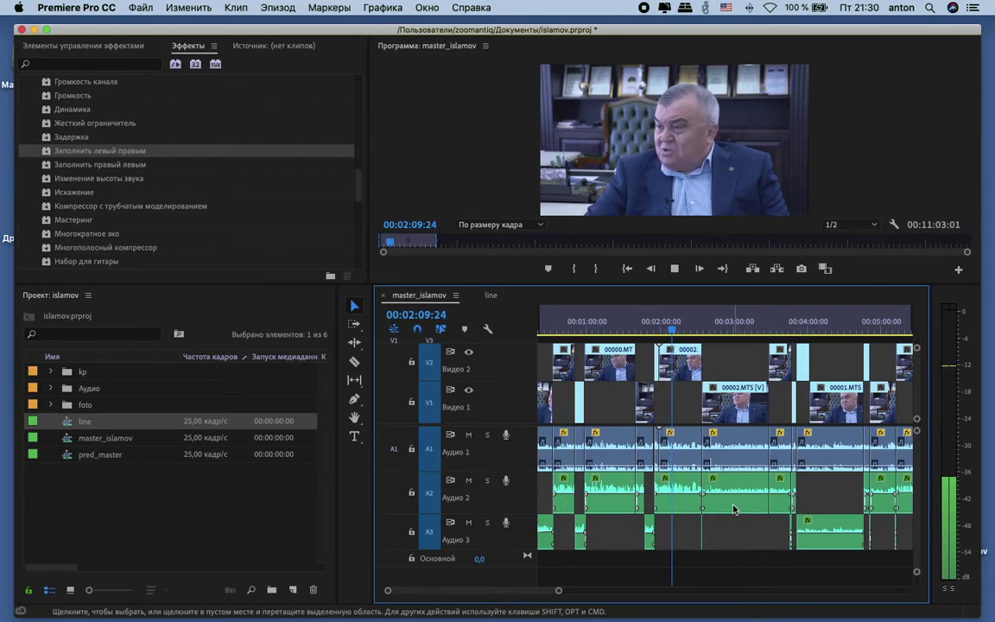
key(equal)
key(space)
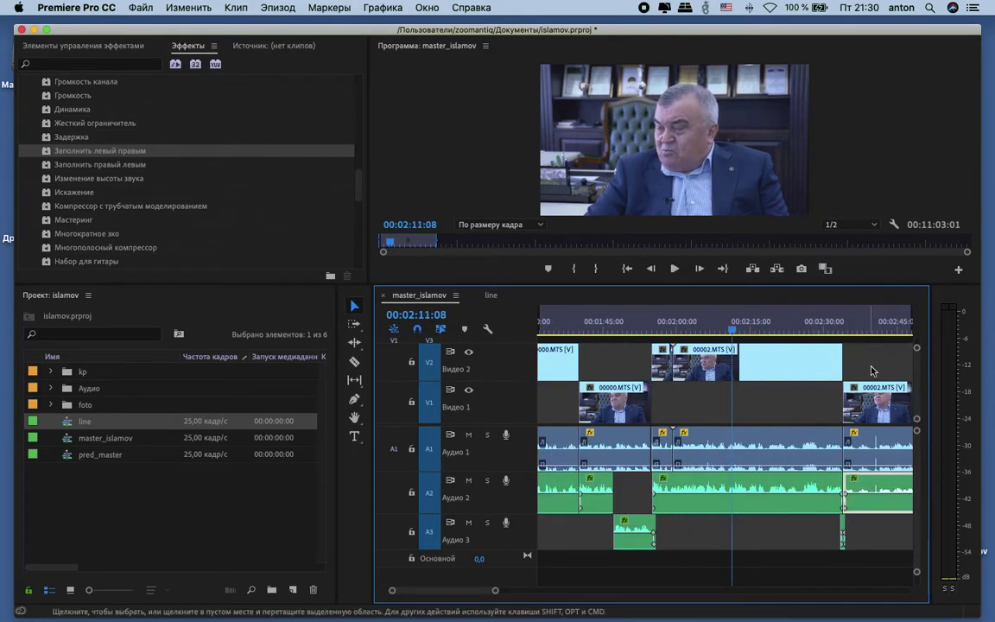
Step: Raise the gain of the Аудио 2 clip that starts at about 00:02:34 by 10 dB and play the result
click(864, 327)
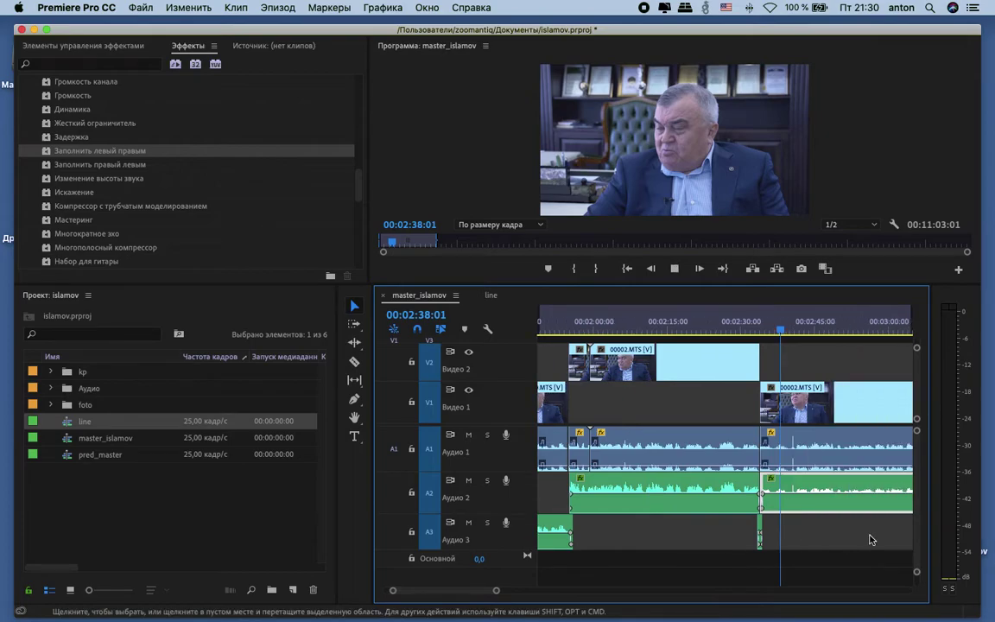
key(minus)
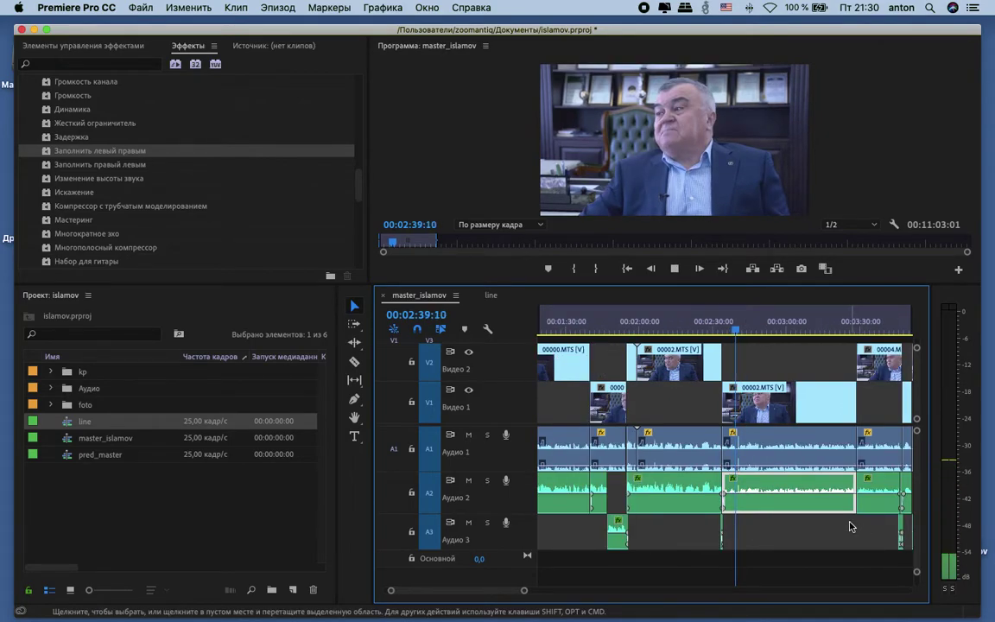
key(space)
right_click(781, 478)
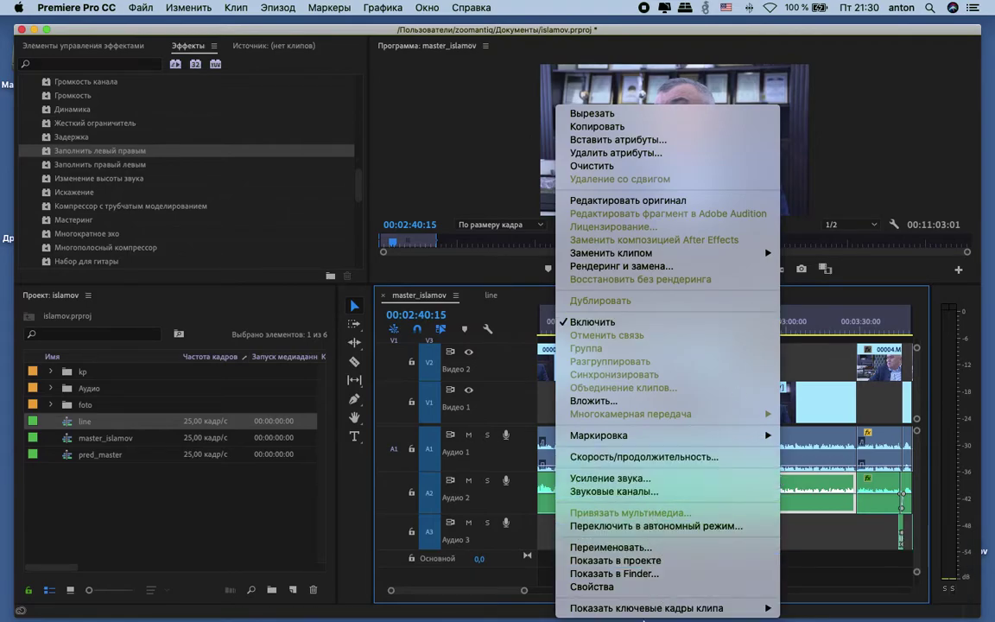
click(607, 478)
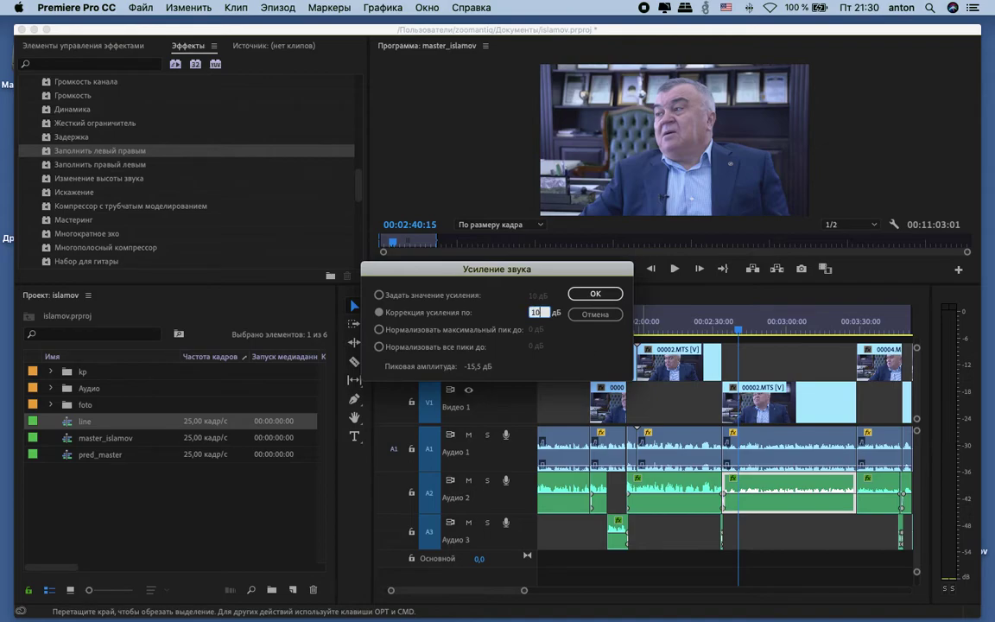
click(596, 293)
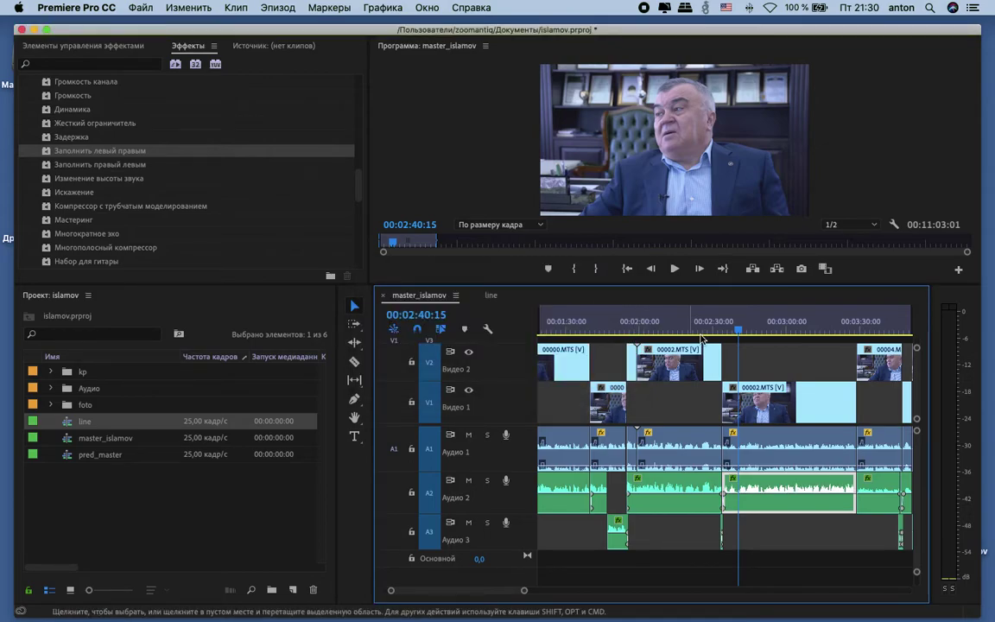
key(space)
scroll(769, 376, down, 3)
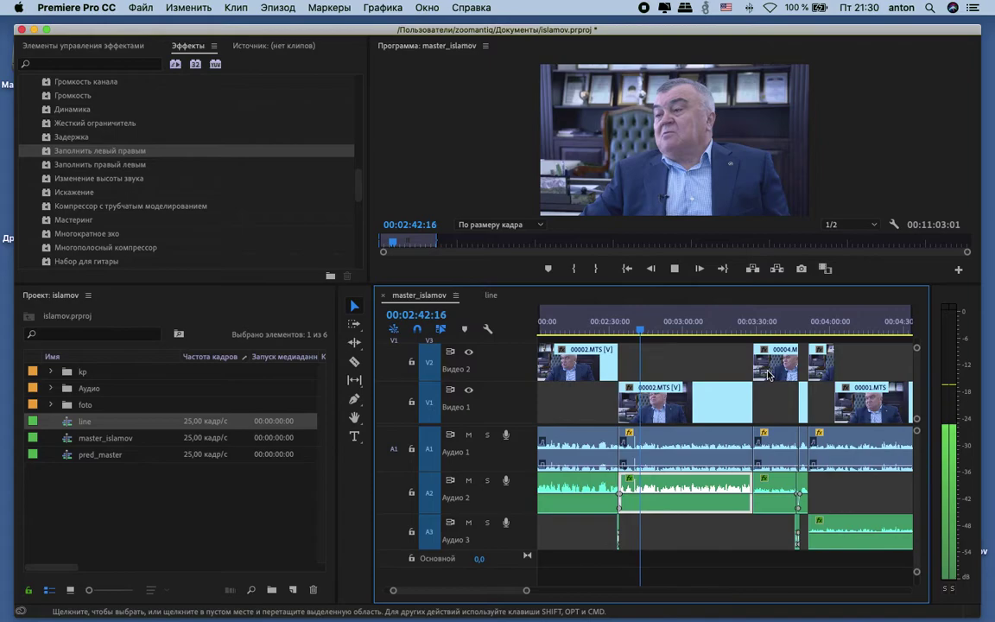
key(space)
Step: Raise the gain of the Аудио 2 clip that starts at about 00:03:29 by 10 dB
click(752, 327)
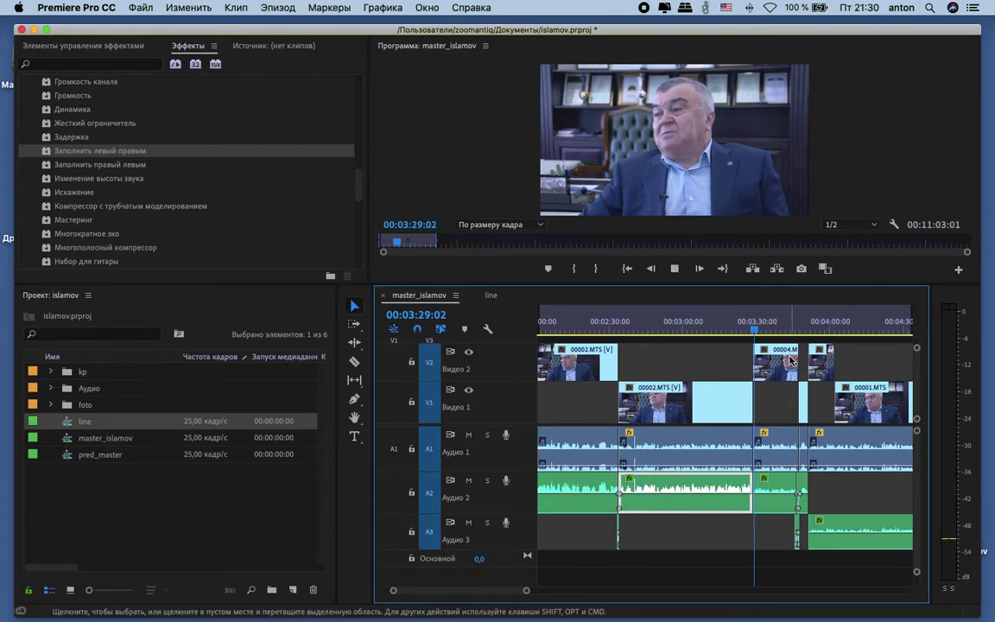
click(766, 491)
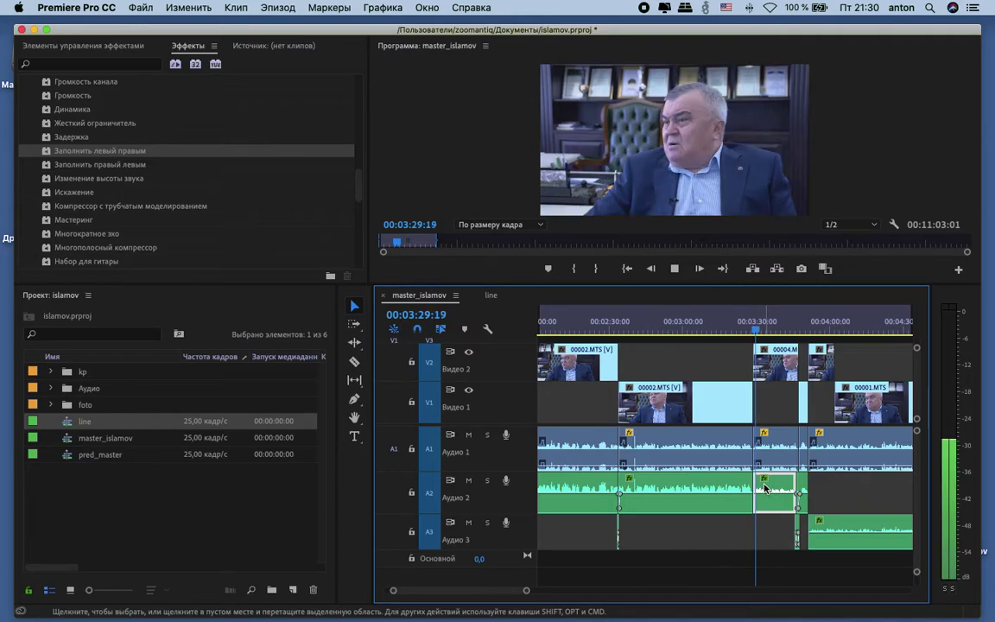
right_click(764, 488)
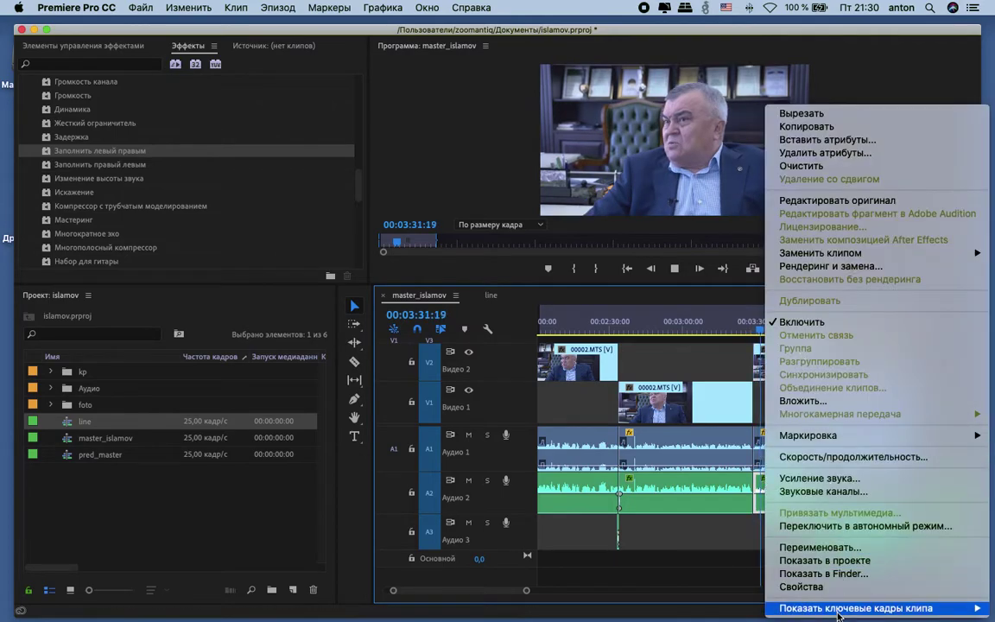
click(839, 479)
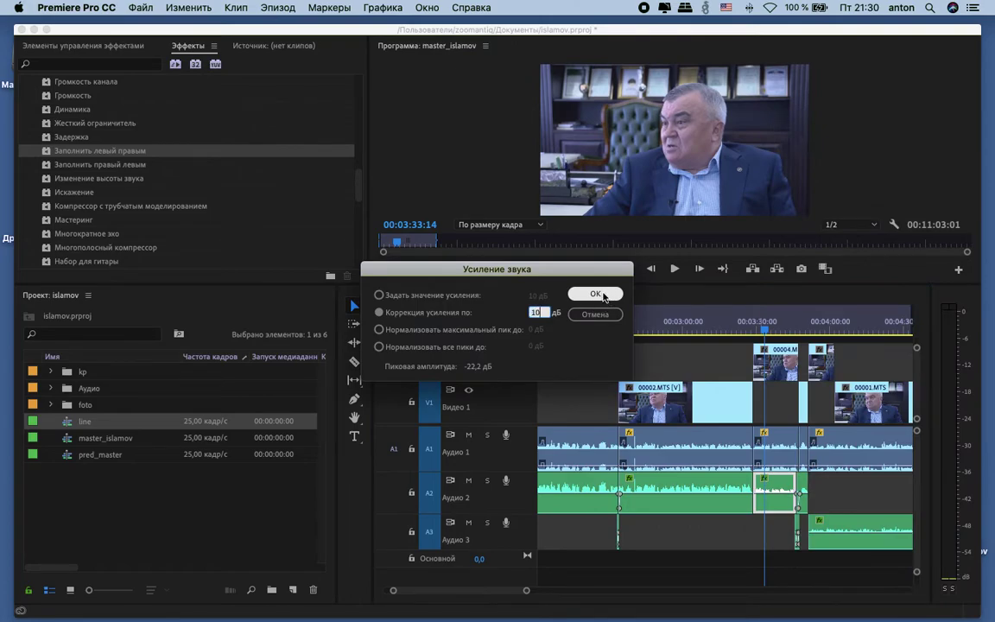
click(596, 295)
Step: Raise the gain of the long Аудио 3 clip around 00:04:13 and the short clips just before it by 10 dB
click(856, 334)
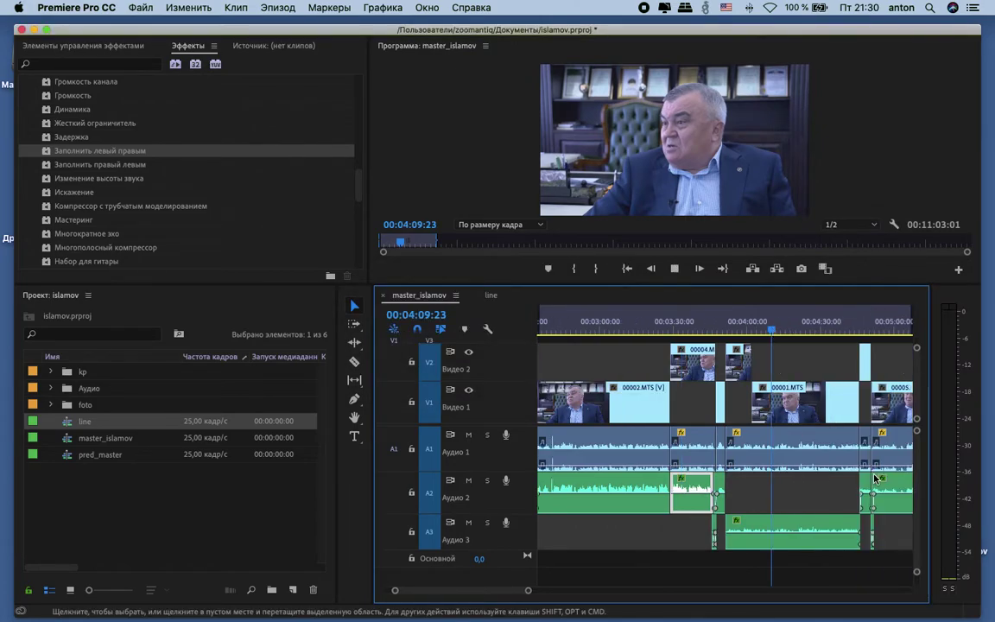
key(space)
click(721, 486)
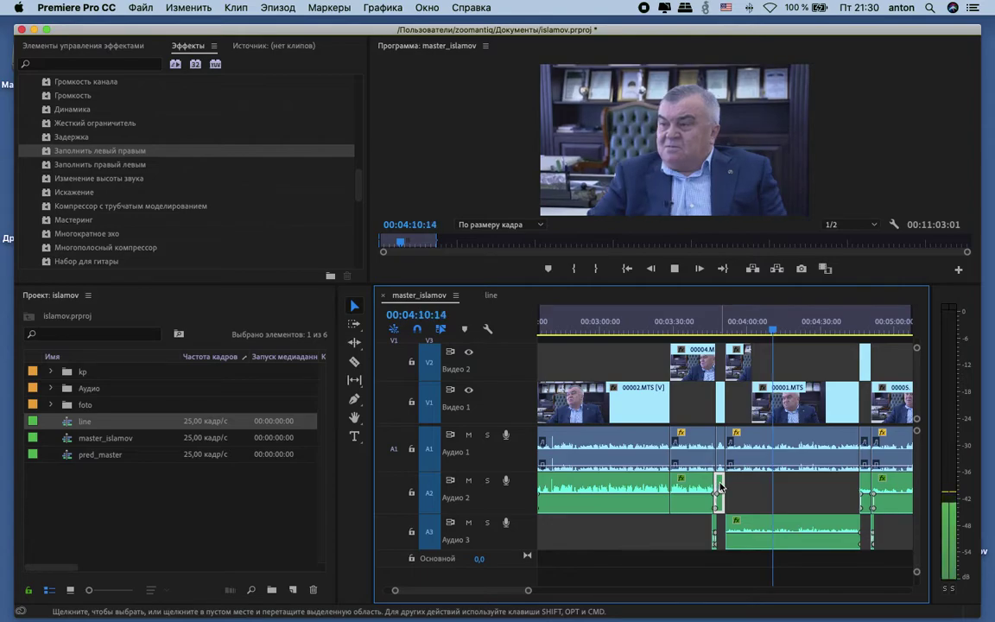
right_click(702, 488)
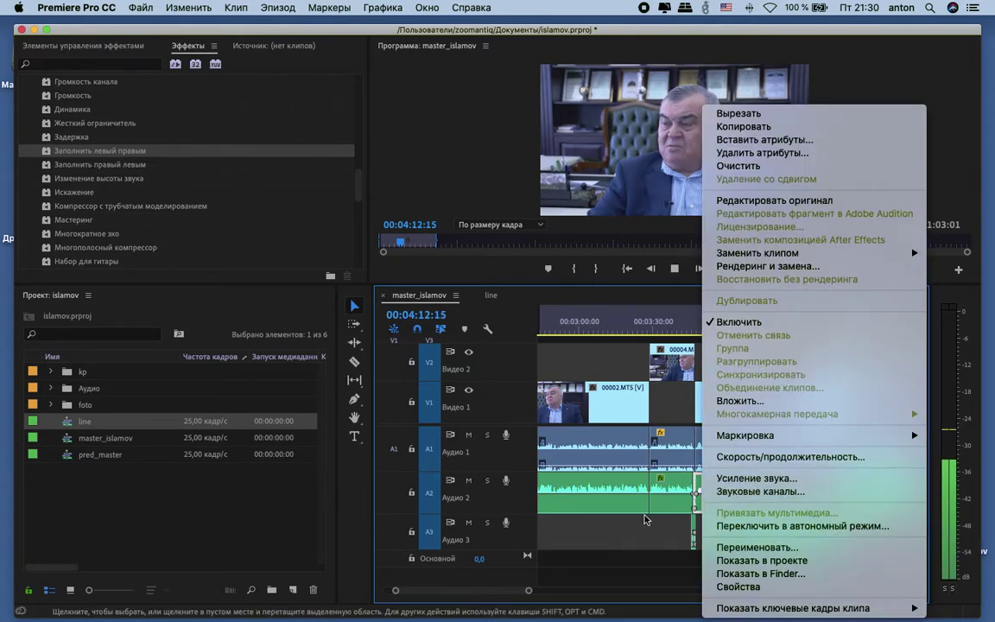
click(645, 520)
key(space)
drag(800, 496, 695, 541)
right_click(700, 486)
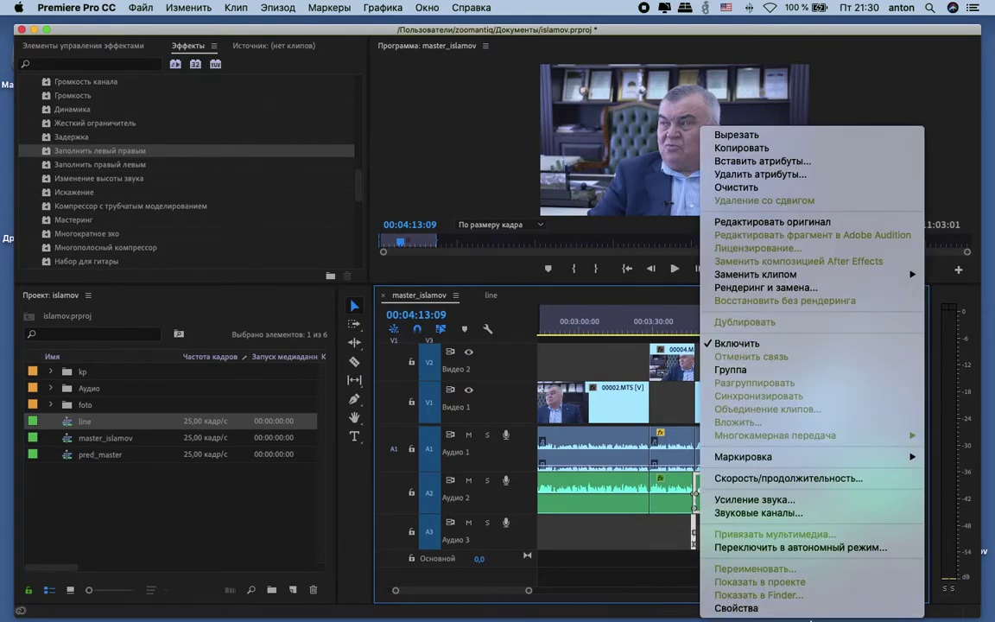
click(754, 500)
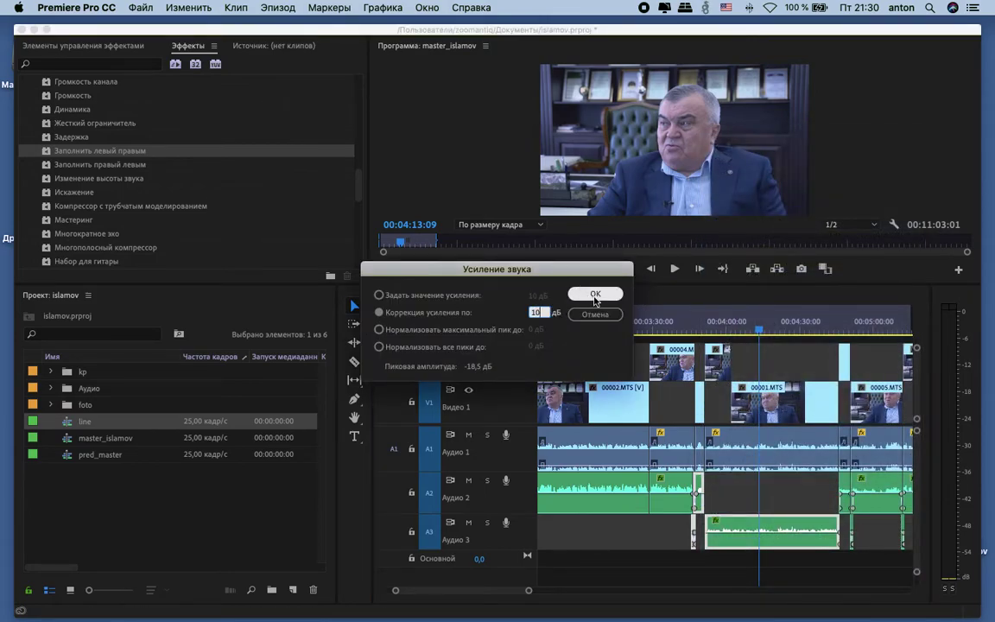
click(595, 295)
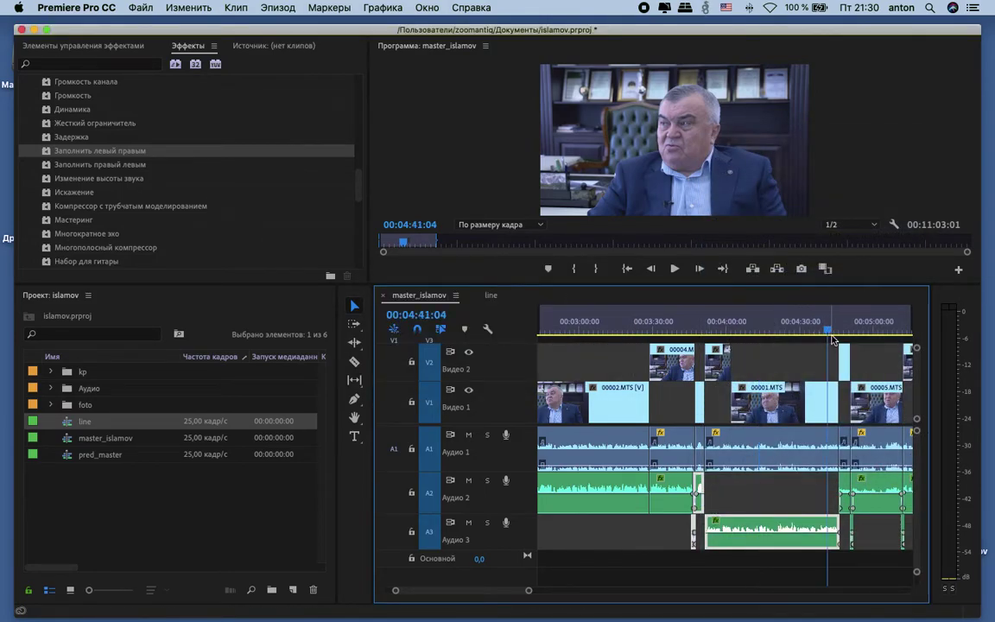
Step: Listen to the interview from about 00:04:41 and again around 00:04:13 for the place to insert the photo footage
key(space)
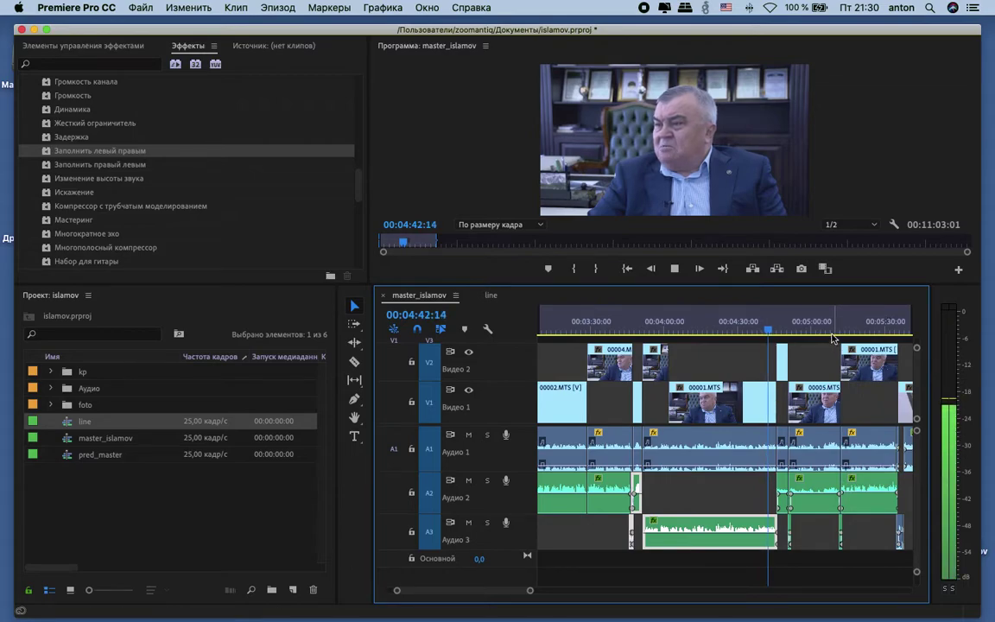
click(683, 321)
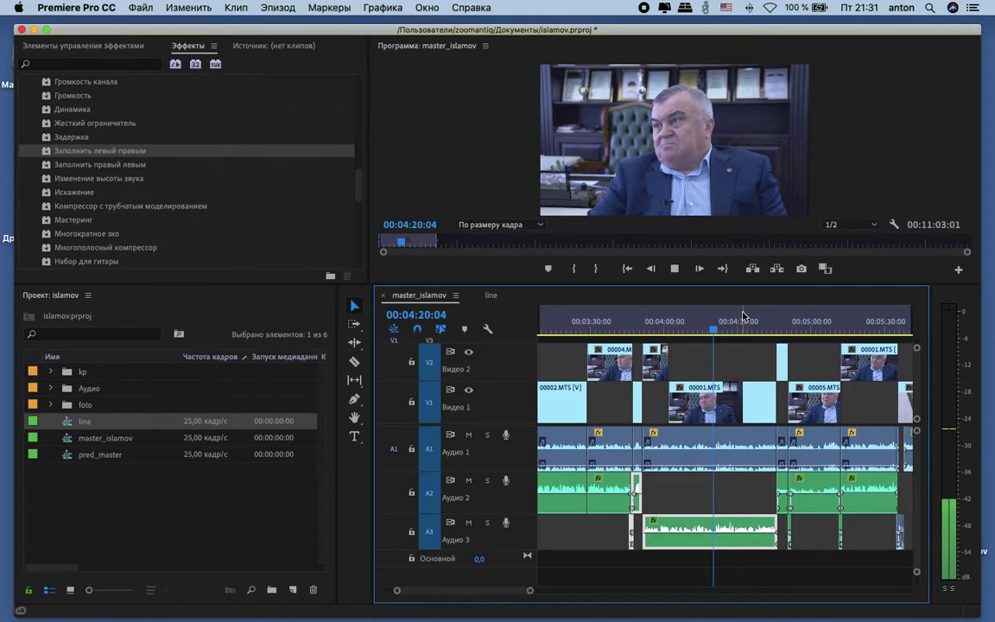
key(space)
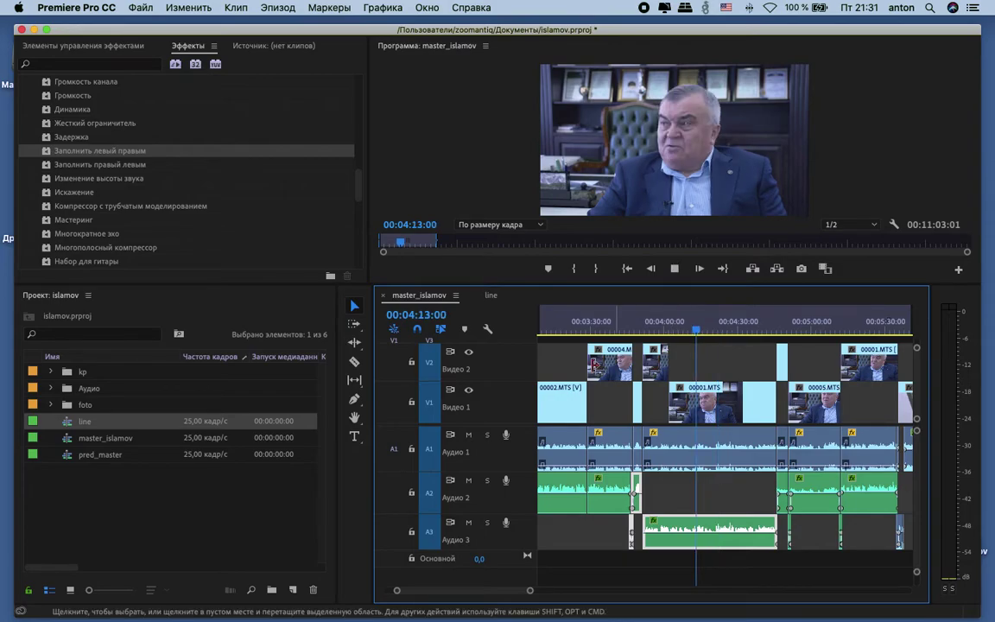
key(space)
Step: Split the interview clip 00001.MTS and its Аудио 3 sound at 00:04:13:03
click(354, 361)
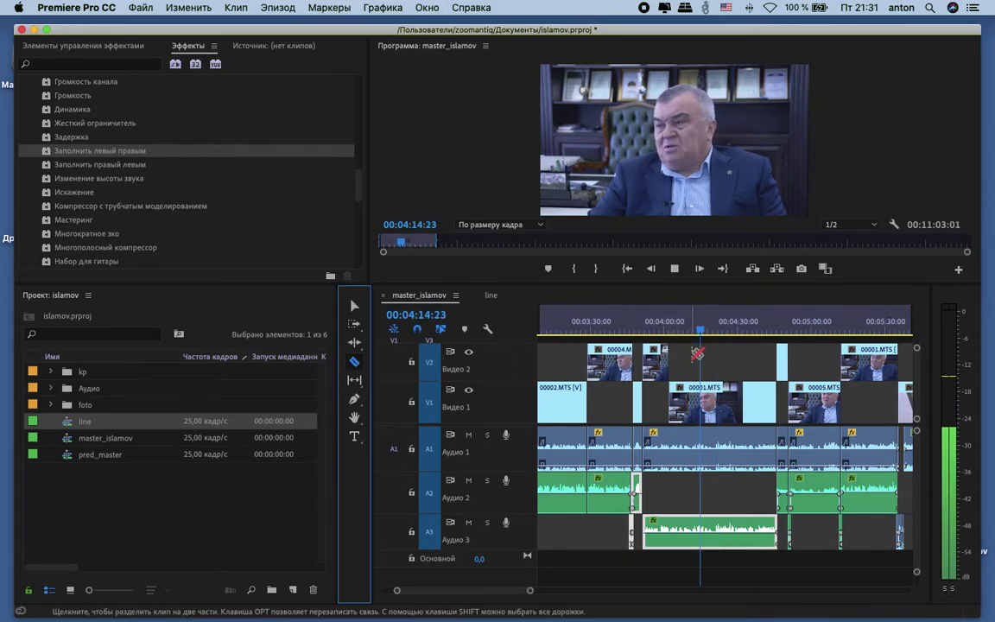
key(space)
drag(679, 328, 661, 328)
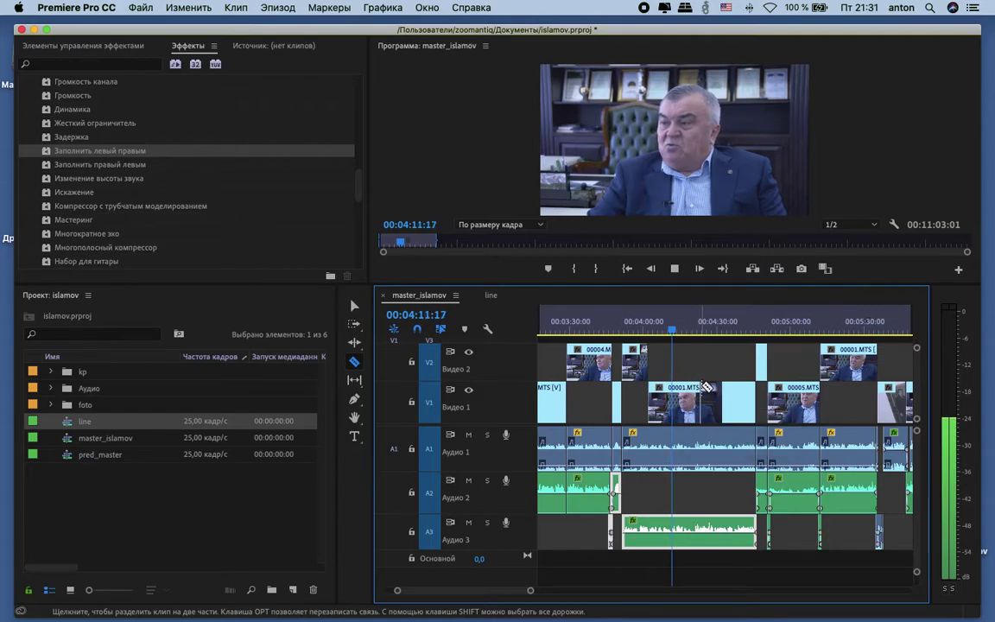
key(space)
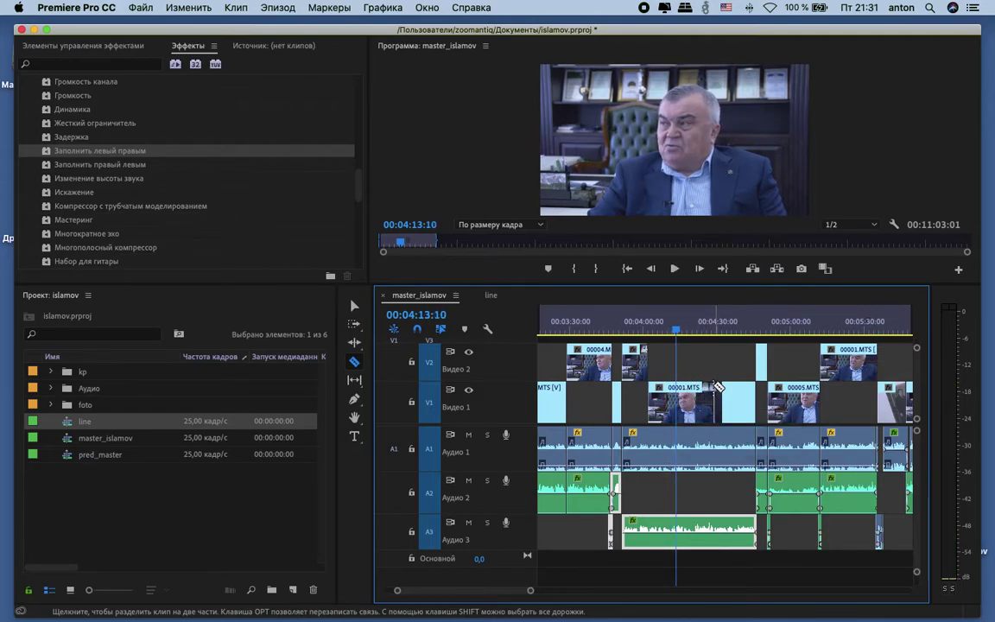
key(shift+Left)
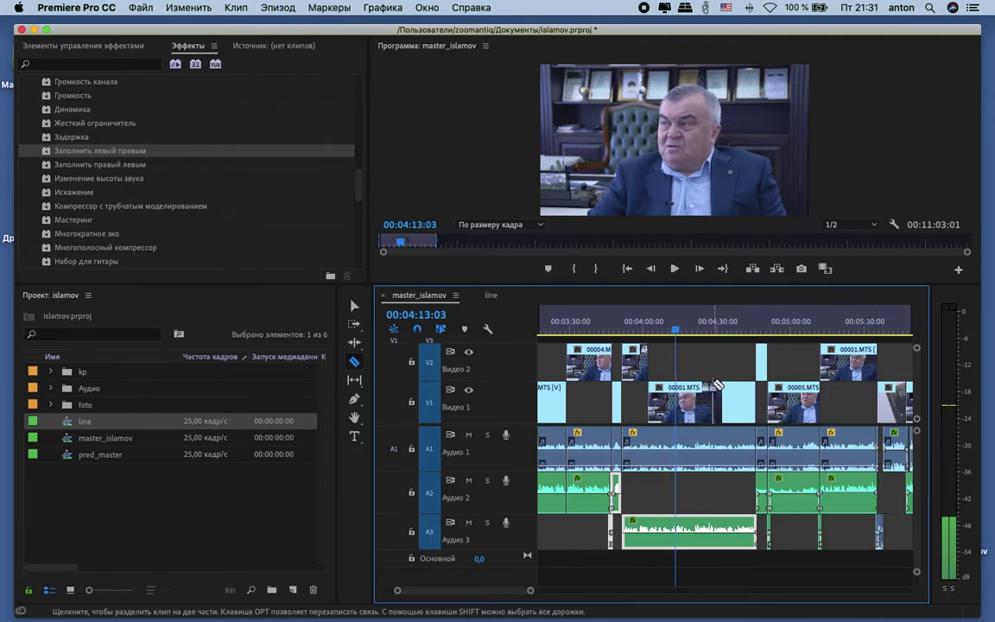
click(683, 393)
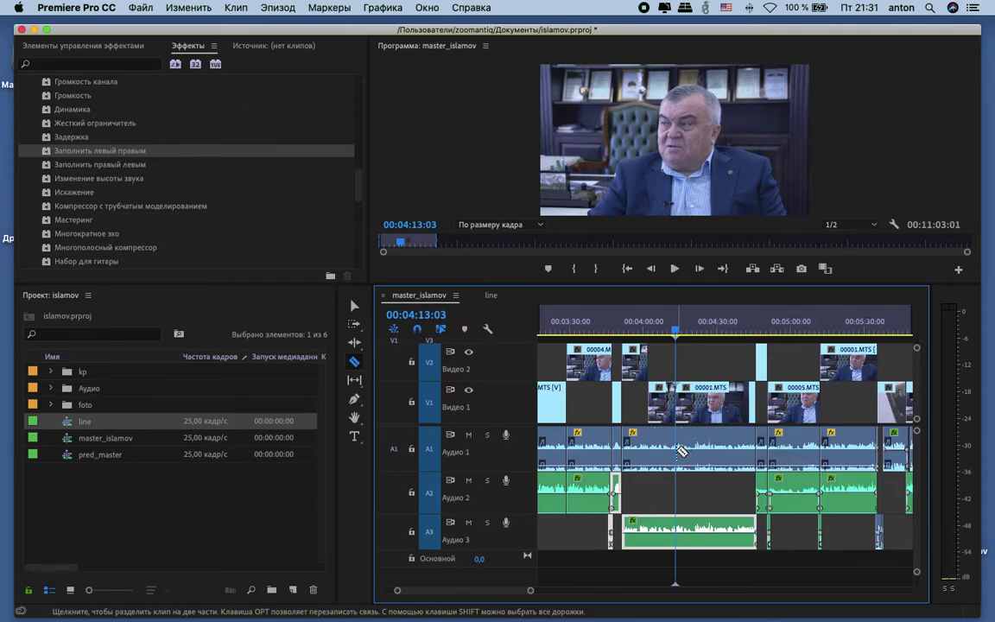
click(676, 533)
Step: Shift all clips after 00:04:13:03 about 57 seconds later to open a gap in the interview
click(354, 325)
drag(742, 408, 882, 410)
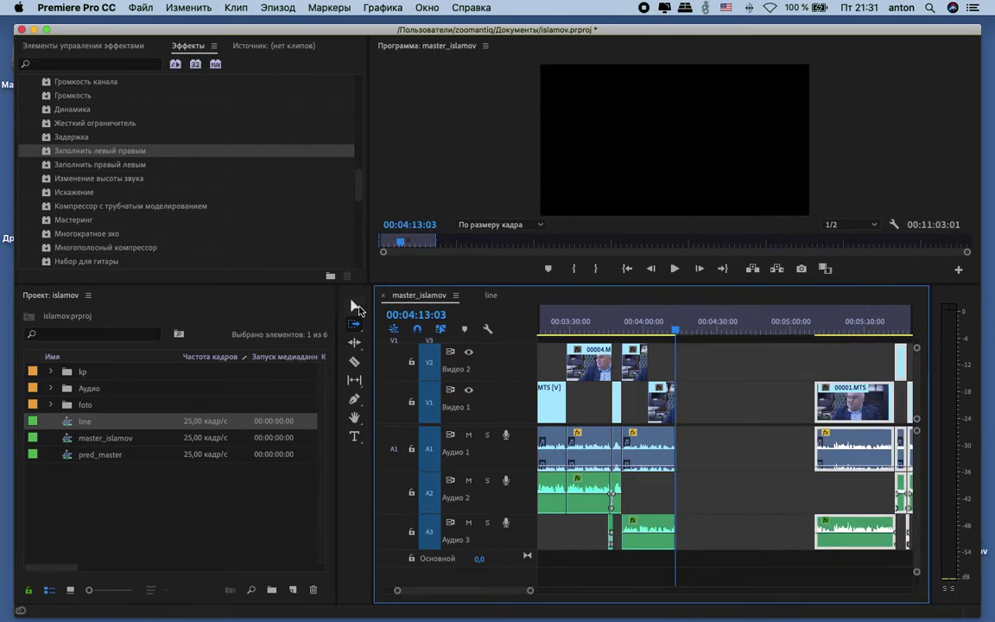
click(355, 308)
click(708, 396)
Step: Paste the copied photo piece 00012.MTS into the gap at about 00:04:17
click(685, 330)
key(ctrl+v)
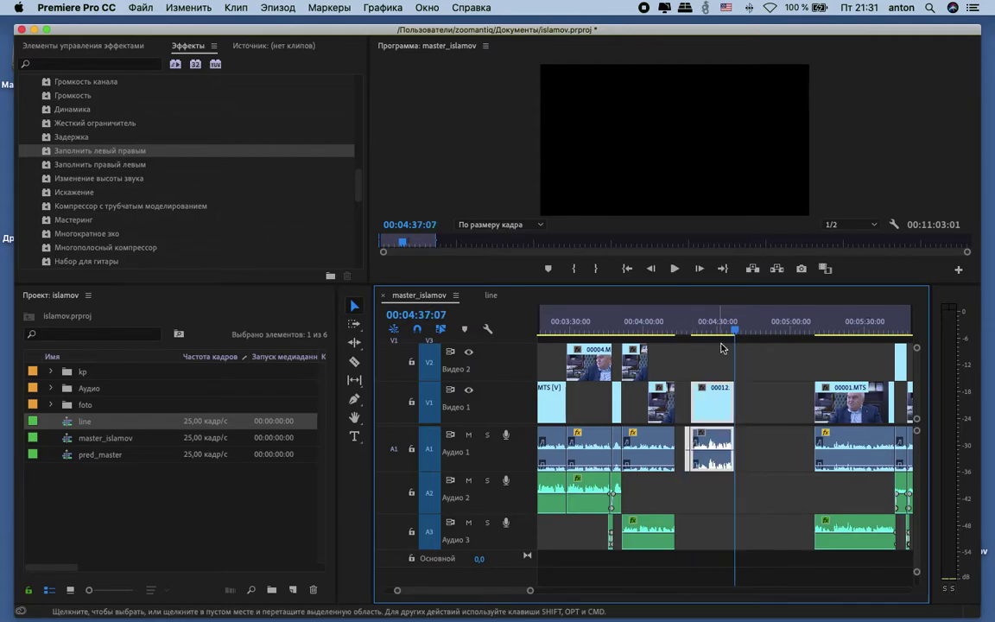
drag(707, 322, 690, 328)
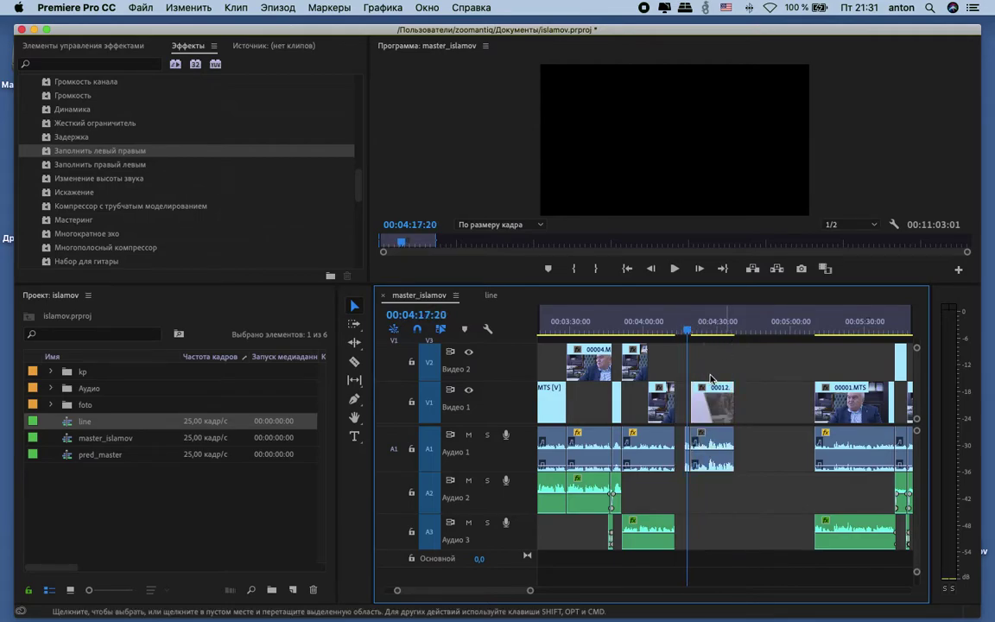
Step: Extend the photo video's start to match its audio and move the whole piece against the cut at 00:04:13:03
drag(691, 415, 685, 415)
drag(763, 365, 682, 481)
mouse_move(713, 393)
mouse_down()
mouse_move(700, 394)
mouse_move(709, 396)
mouse_up()
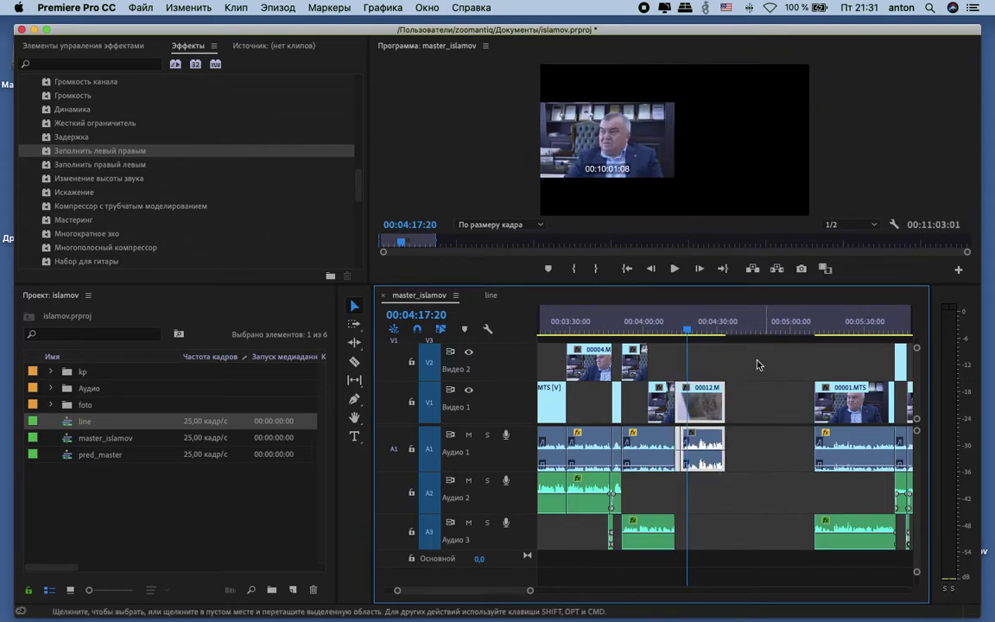
Step: Play the transition from the interview into the inserted photo piece, stopping at 00:04:18:13
click(662, 326)
key(space)
key(equal)
key(equal)
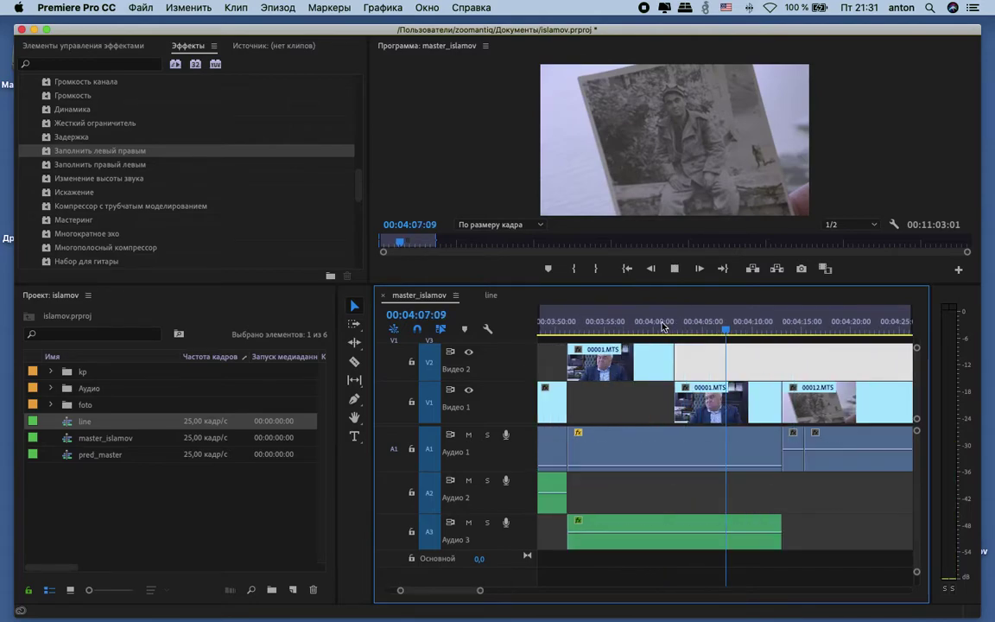
scroll(872, 370, right, 3)
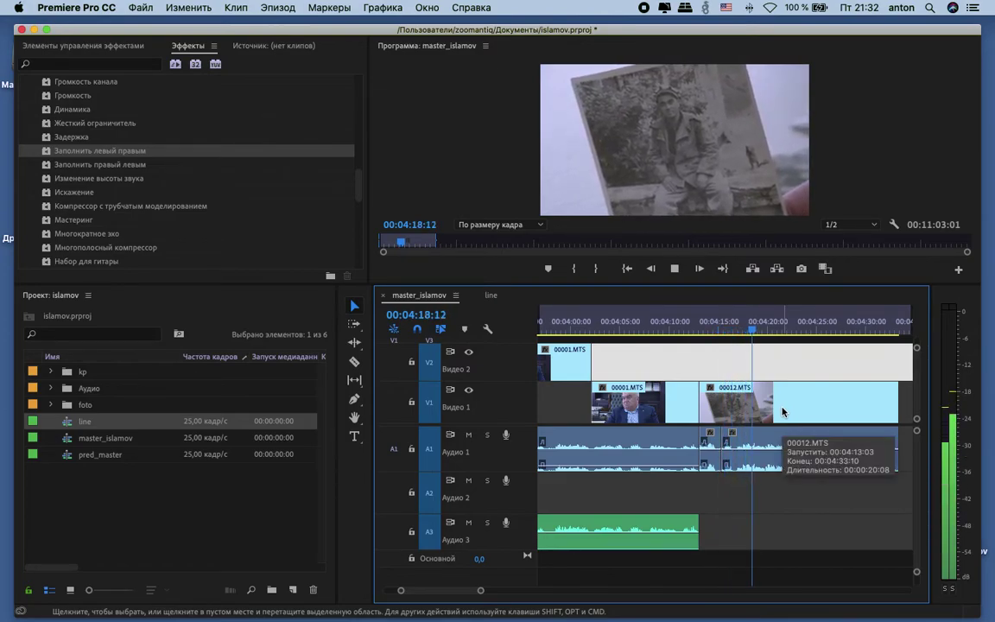
key(space)
Step: Apply the "Заполнить левый правым" effect to both audio pieces of 00012.MTS on Аудио 1
drag(797, 491, 781, 467)
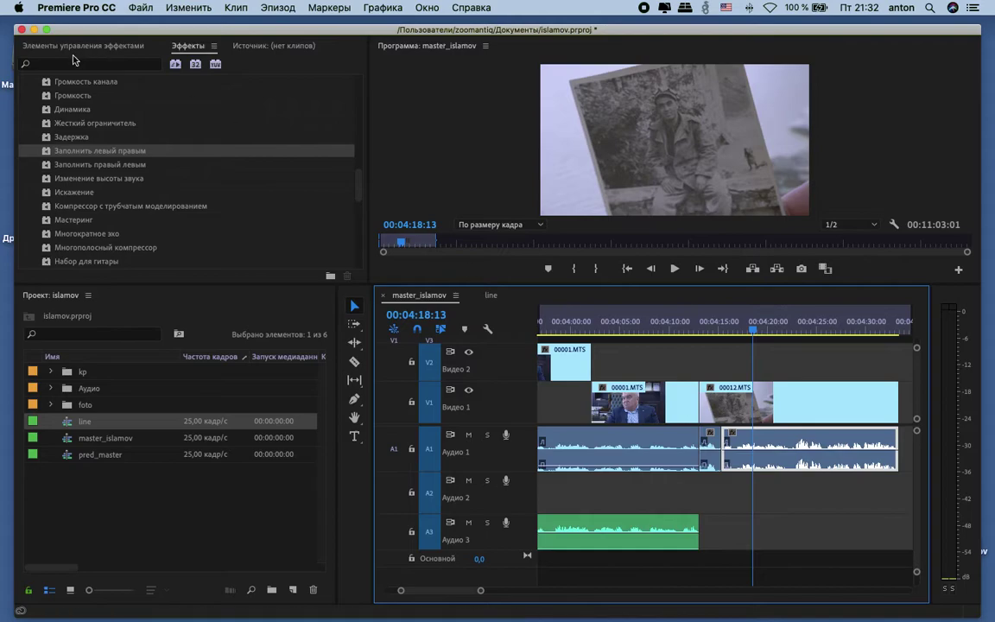
drag(48, 143, 799, 458)
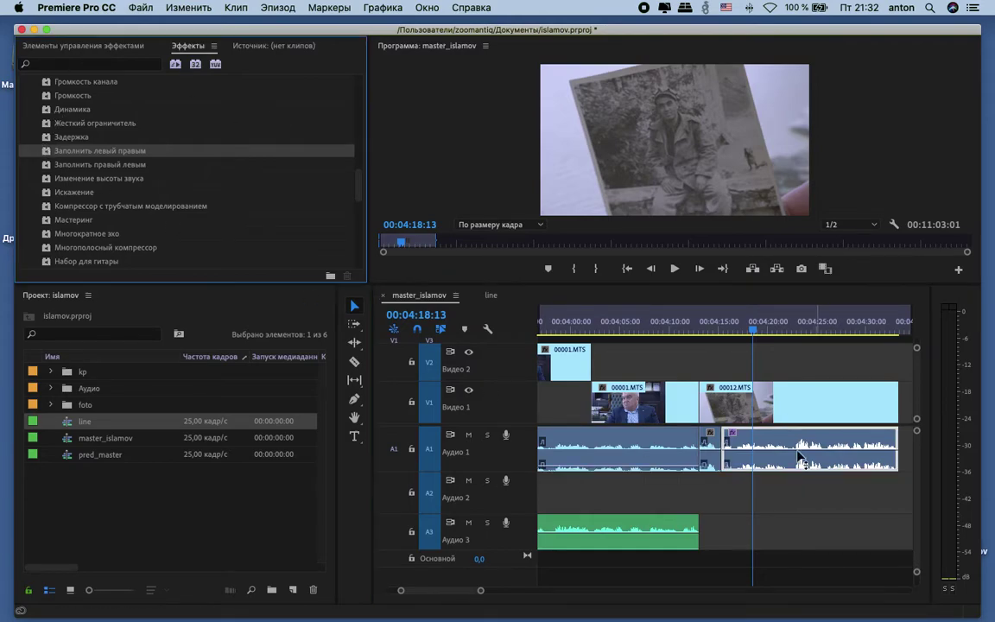
drag(108, 193, 712, 448)
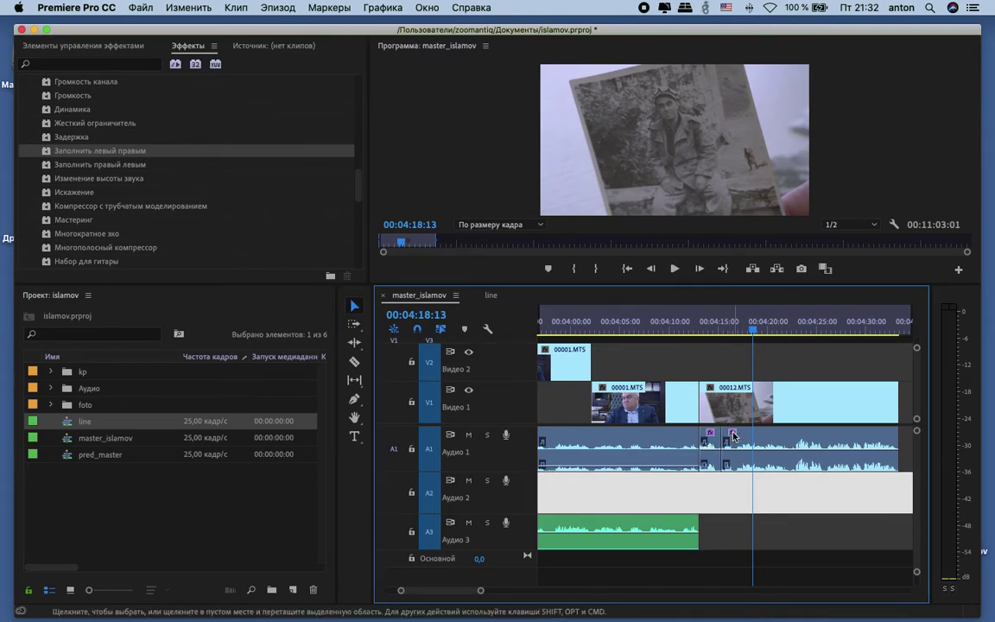
scroll(652, 447, up, 4)
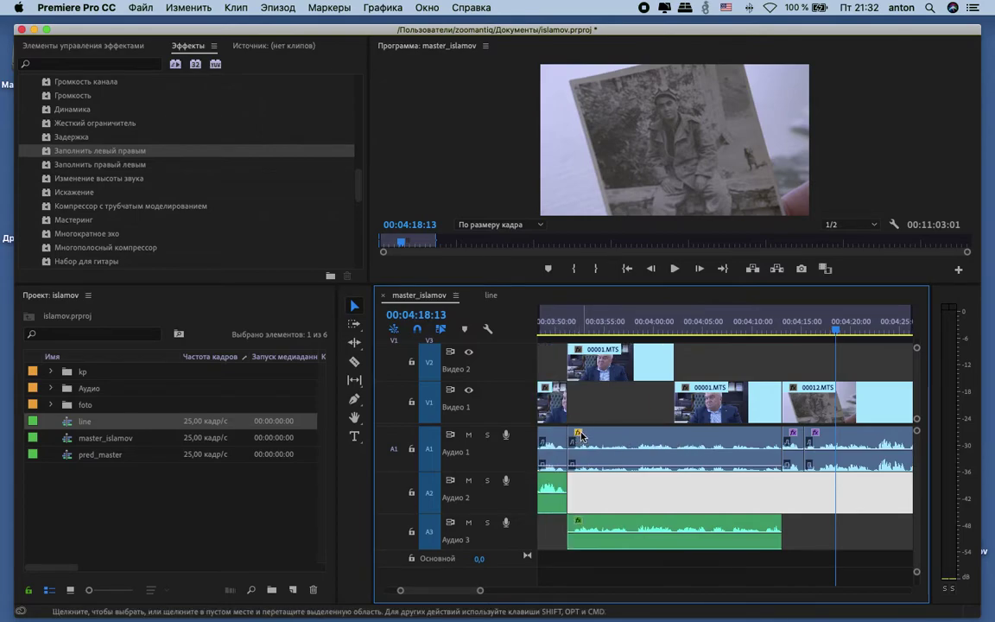
scroll(751, 473, down, 3)
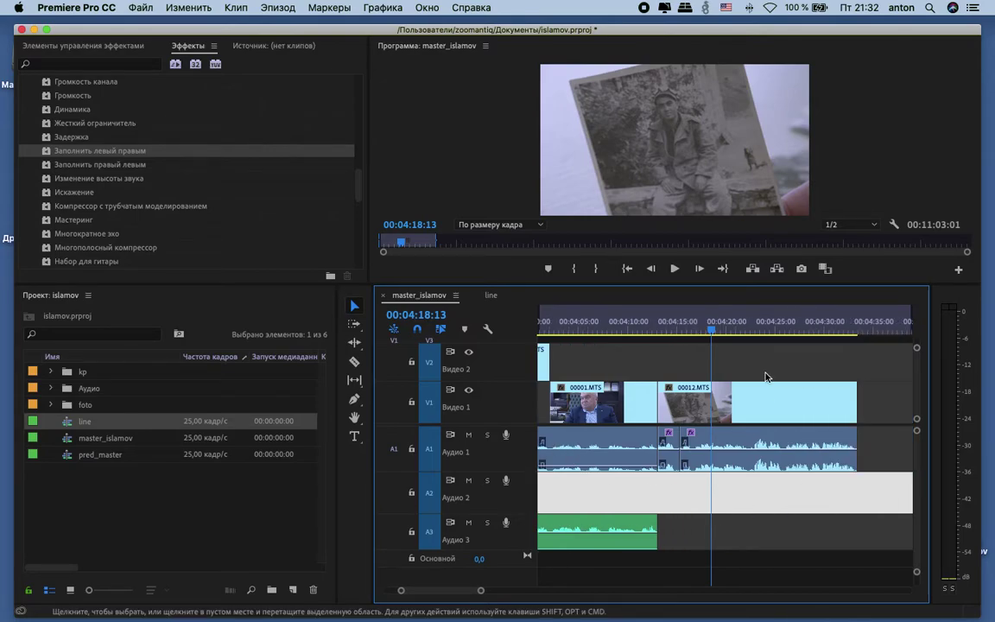
Step: Move the short first audio piece of 00012.MTS down to Аудио 2 and extend its start about one second earlier
click(680, 442)
key(equal)
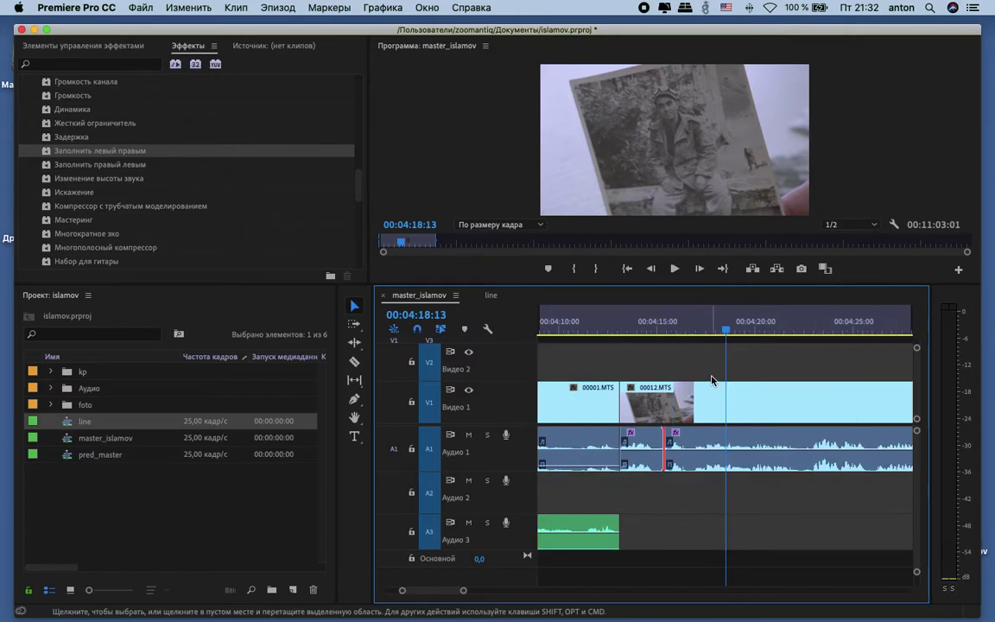
drag(653, 436, 654, 492)
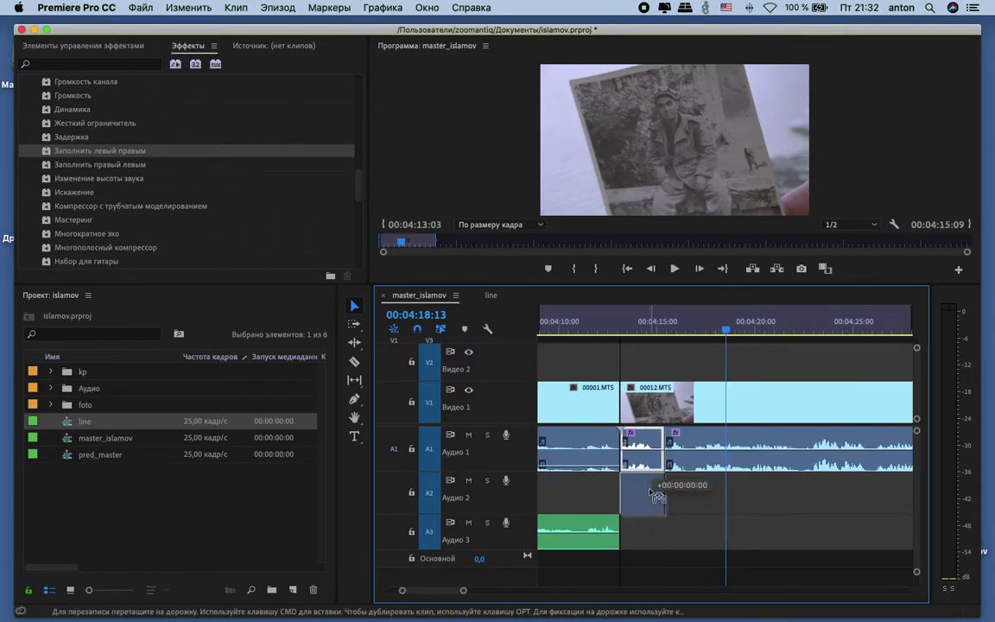
drag(745, 491, 743, 491)
drag(621, 480, 602, 480)
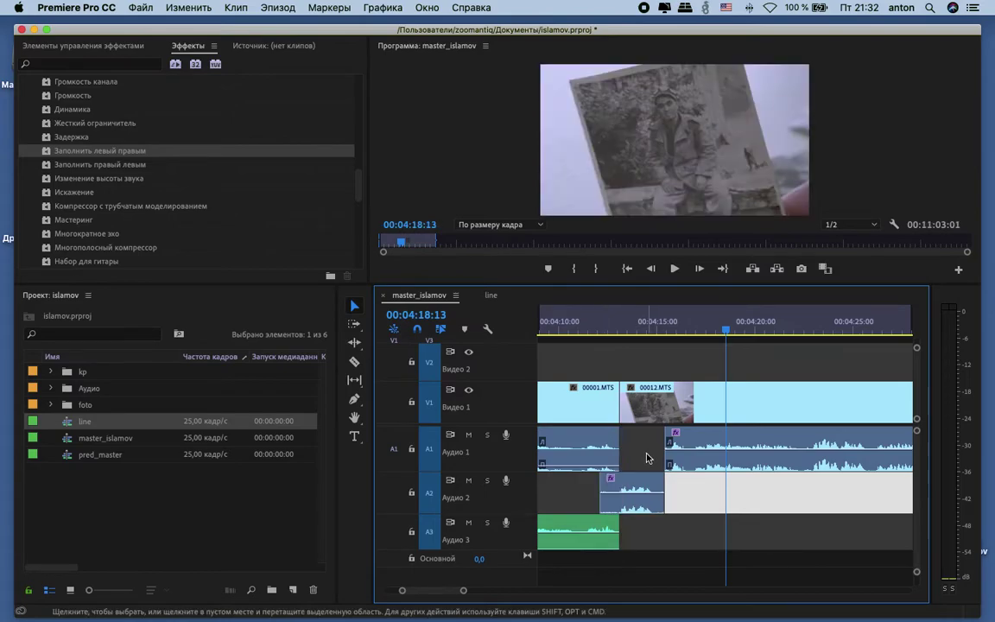
Step: Shift the 00012.MTS piece and all following clips slightly later, away from the interview clip, and play the joint between its audio pieces
click(354, 327)
drag(658, 397, 665, 395)
click(638, 322)
key(space)
key(v)
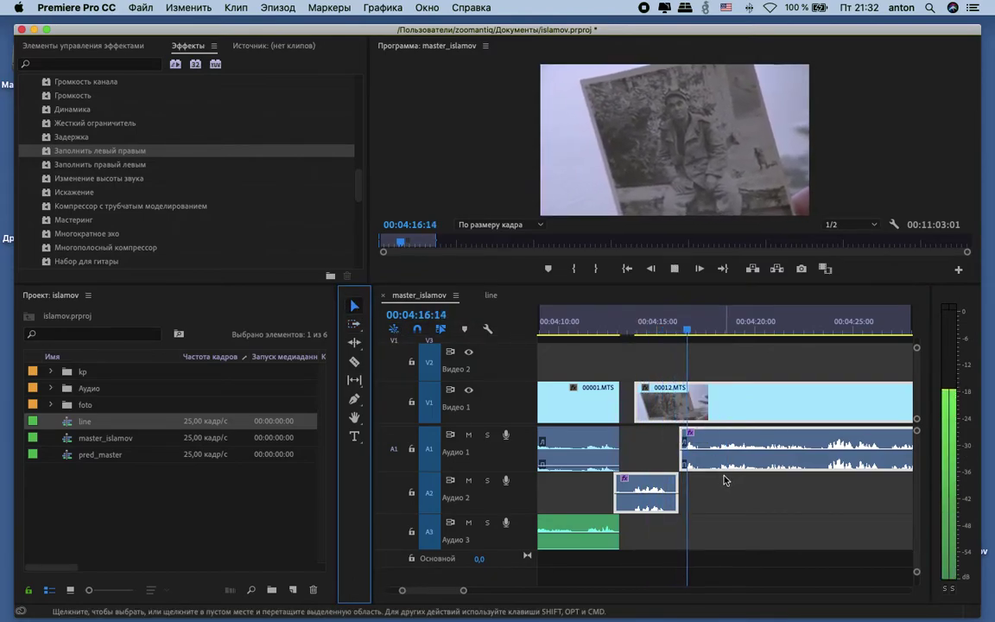
key(space)
Step: Crossfade the two 00012.MTS audio pieces with volume keyframes, fading in the Аудио 1 piece and fading out the slightly extended Аудио 2 piece
key(=)
key(=)
key(=)
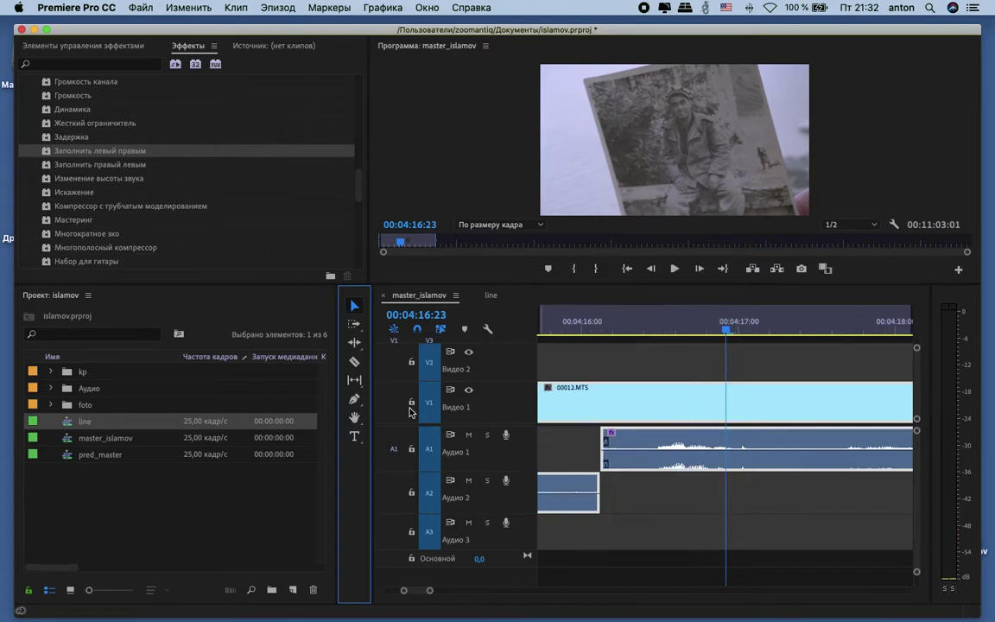
click(355, 400)
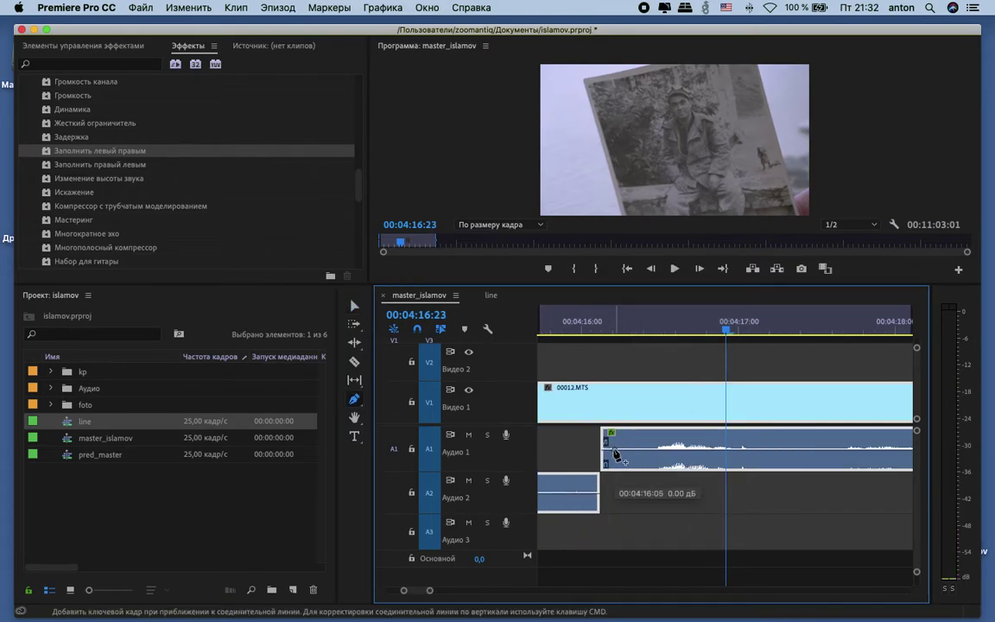
drag(606, 450, 615, 514)
click(354, 305)
key(p)
click(603, 493)
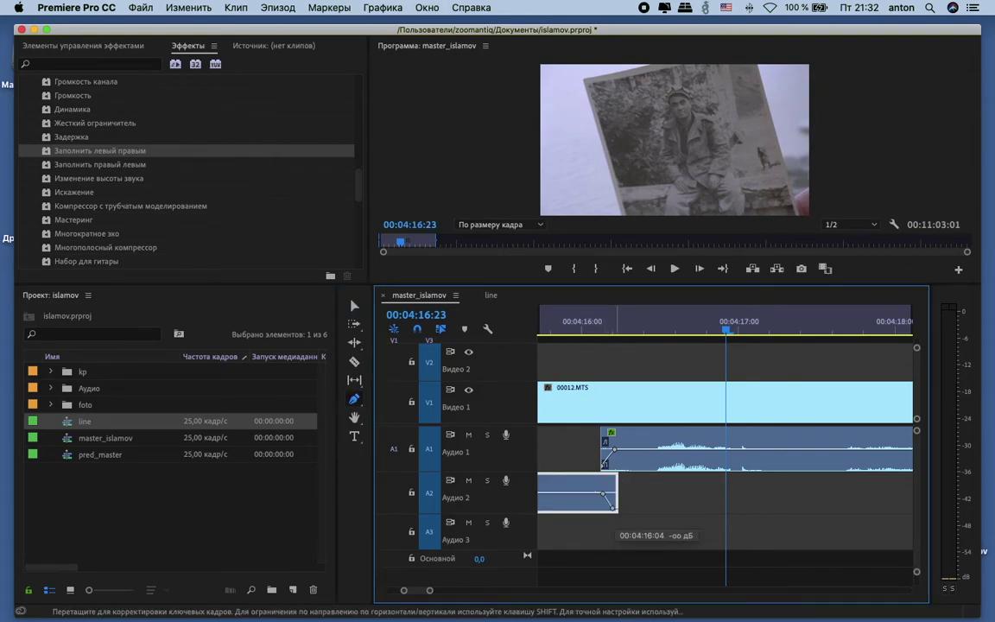
Step: Move the 00012.MTS piece and all following clips back against the end of the interview clip
key(minus)
key(minus)
key(minus)
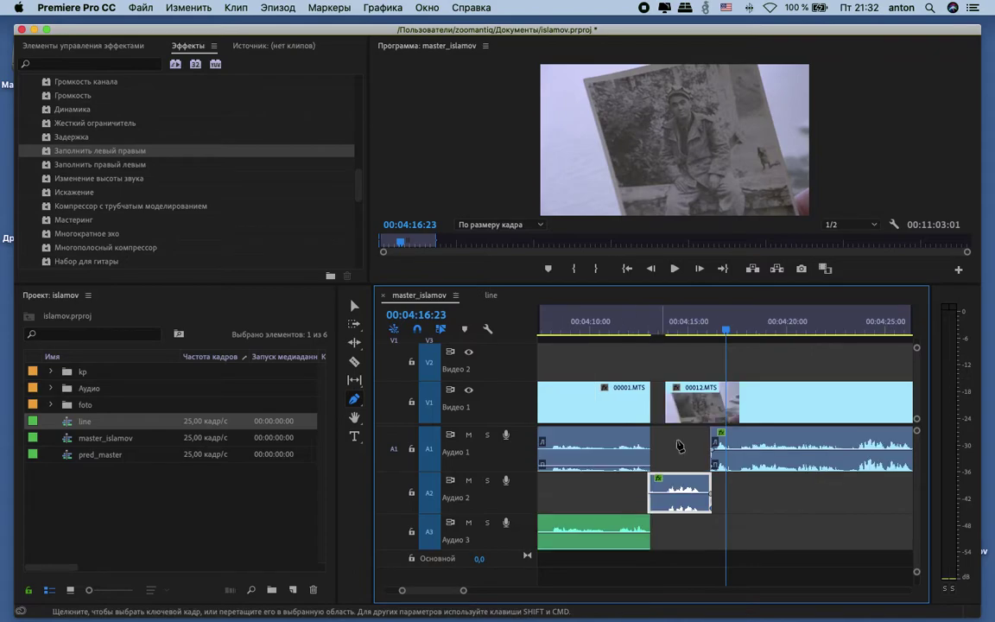
click(354, 324)
drag(694, 400, 679, 400)
Step: Fade in the start of the 00012.MTS audio piece on Аудио 2 with volume keyframes
click(619, 319)
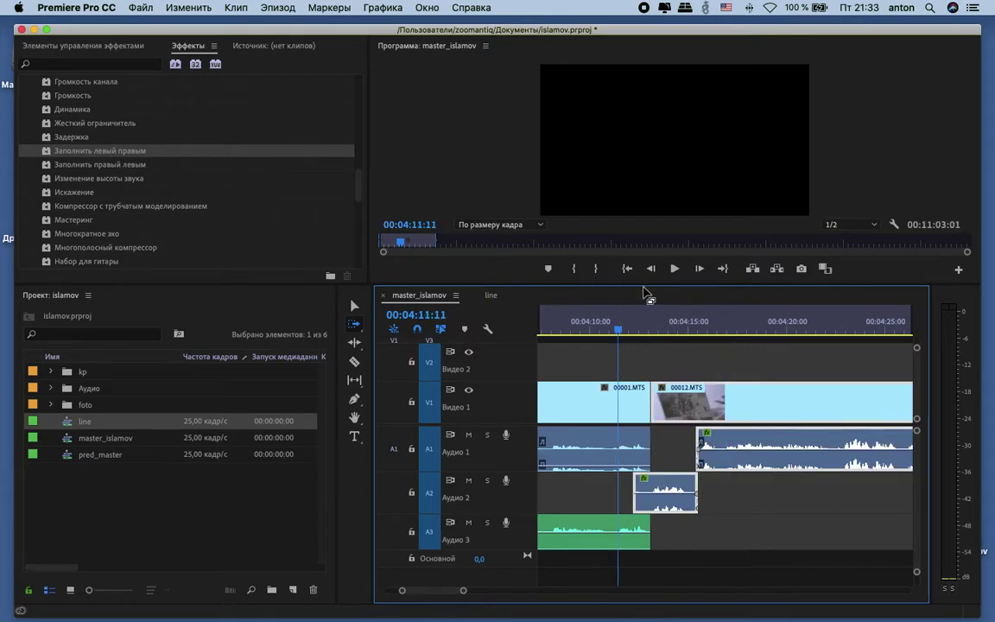
click(354, 399)
click(650, 495)
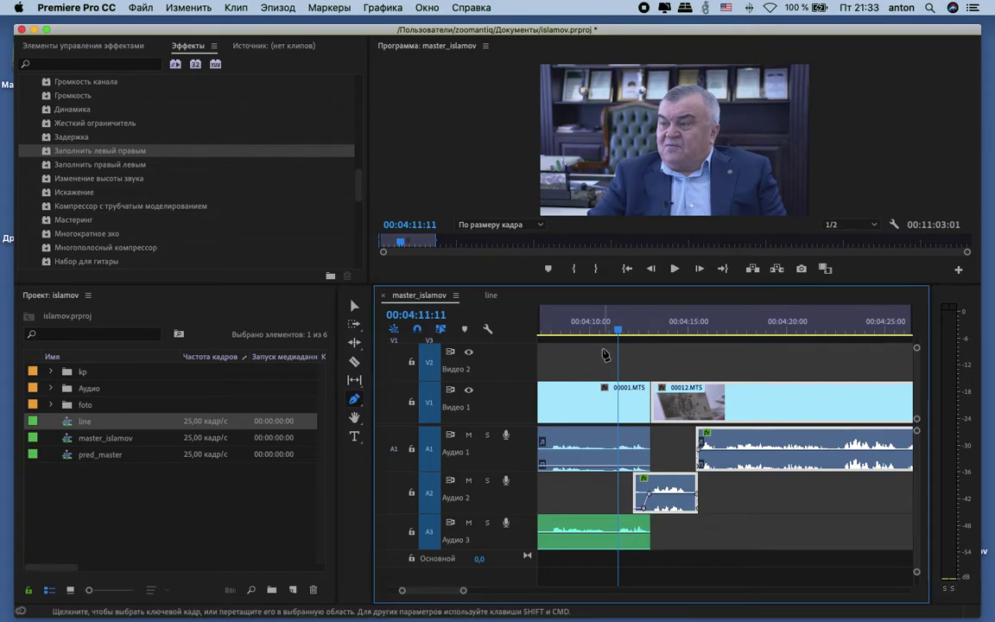
Step: Play the transition from the interview into the inserted photo piece and on to its end at about 00:04:31
click(579, 332)
key(minus)
key(space)
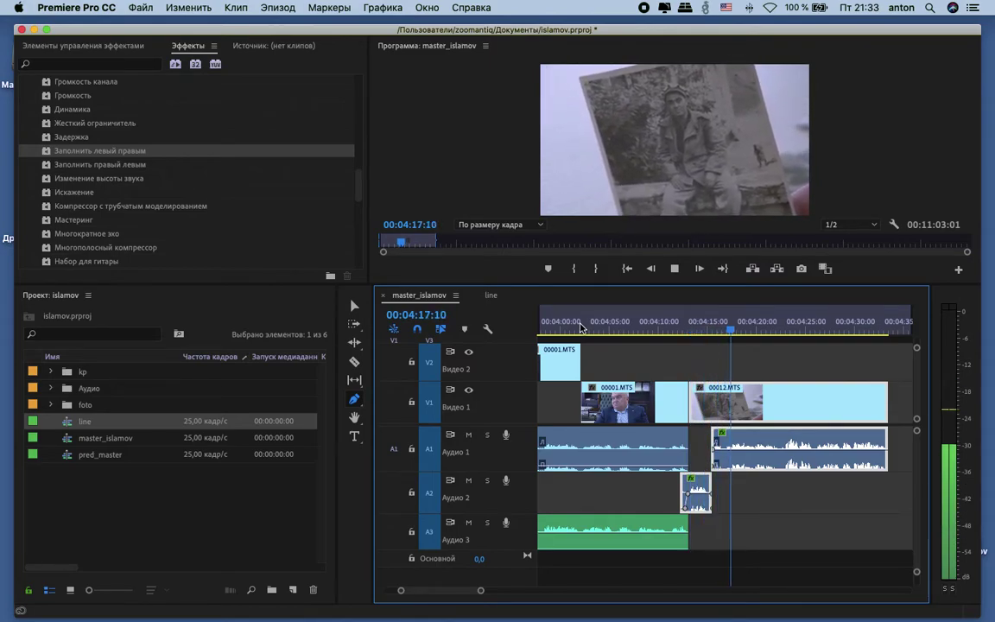
key(minus)
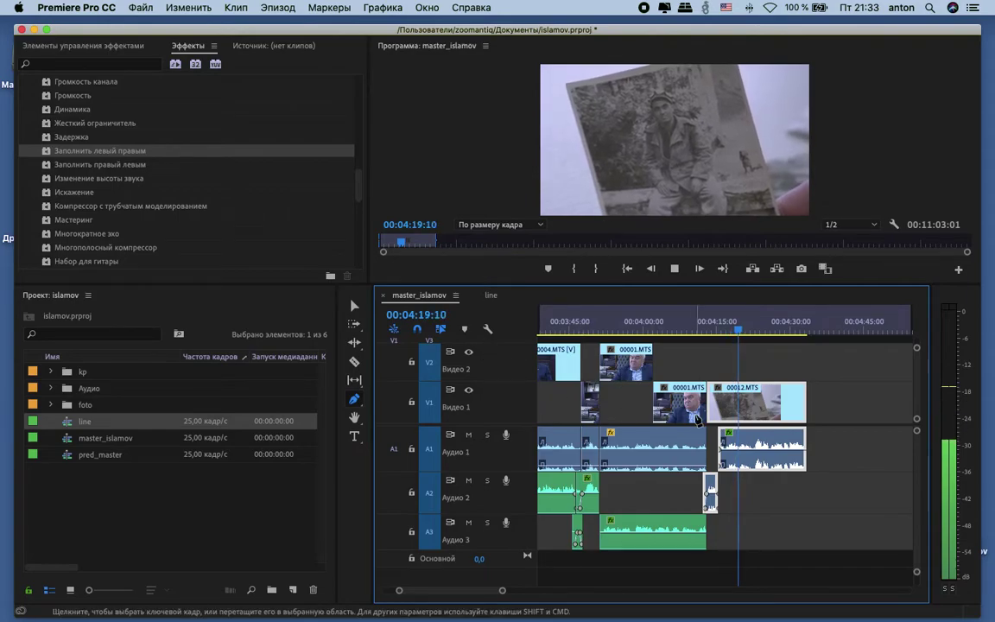
scroll(694, 421, right, 1)
key(minus)
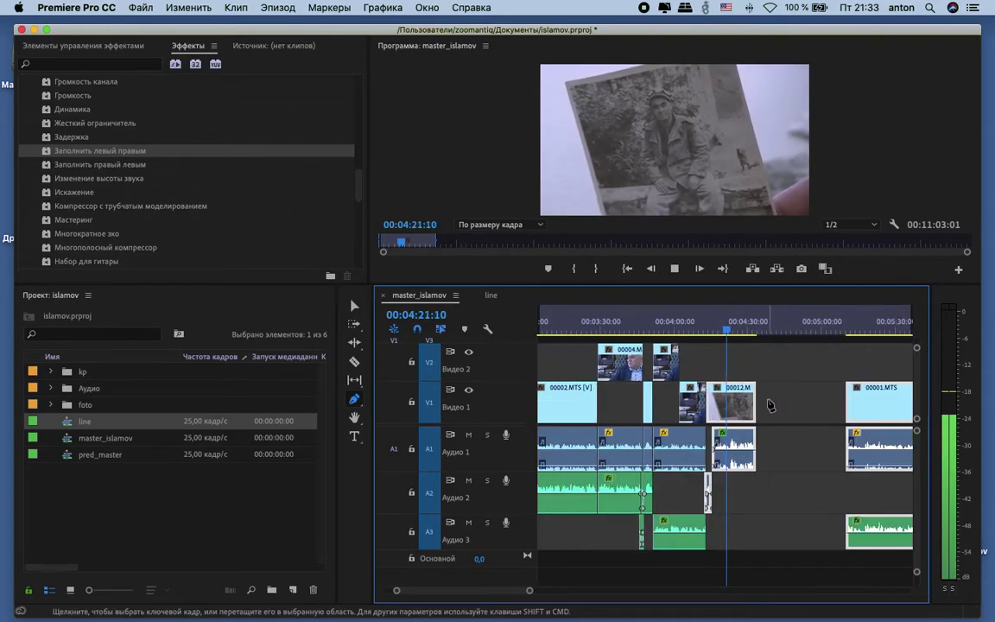
click(354, 307)
scroll(795, 402, right, 5)
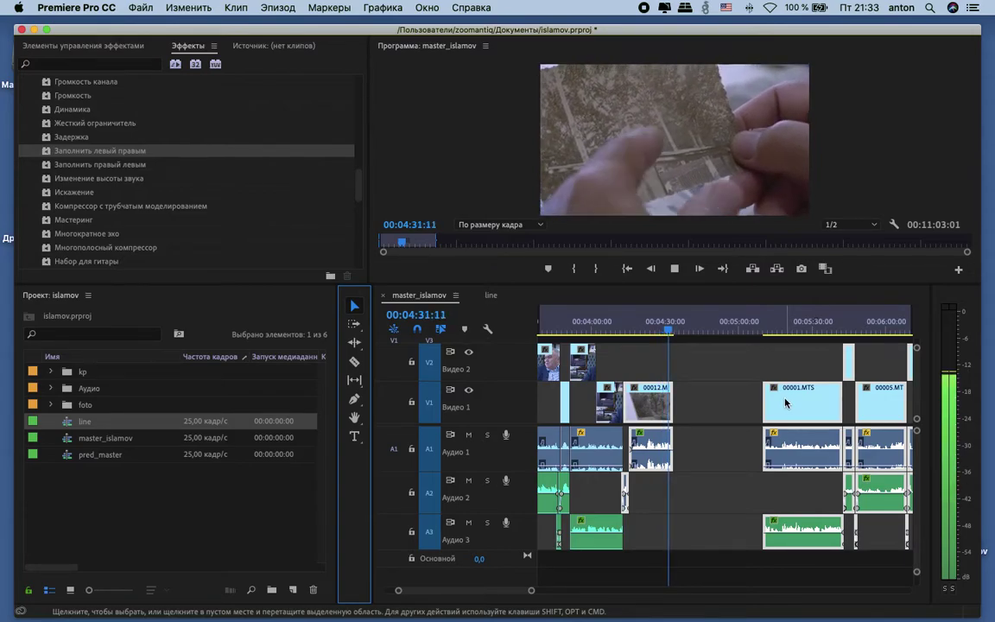
Step: Play the 00001.MTS interview passage after the gap, stopping at 00:05:33:04
drag(766, 331, 774, 330)
key(space)
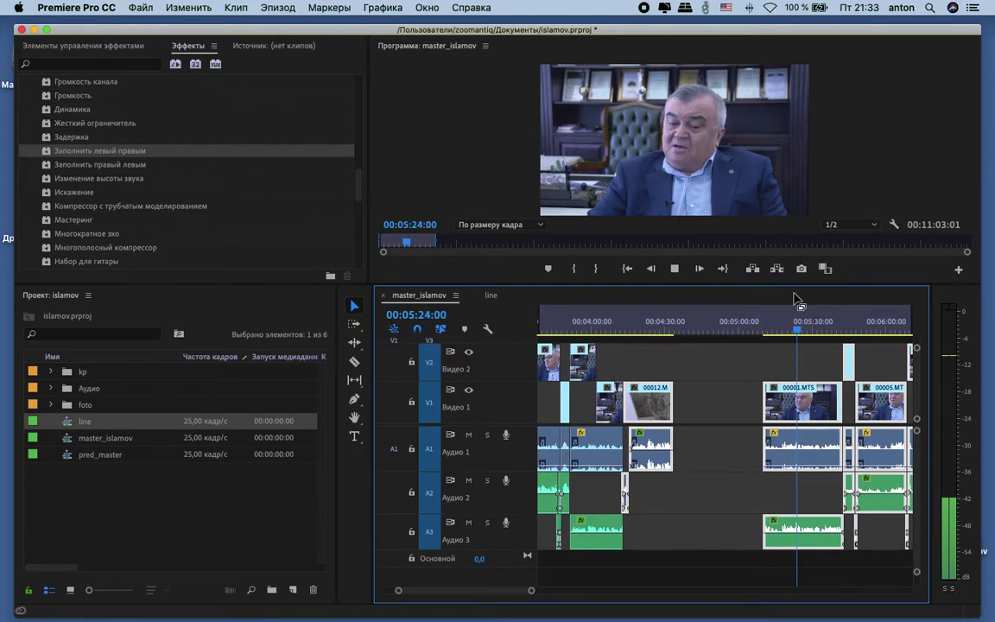
key(shift+3)
key(shift+3)
key(space)
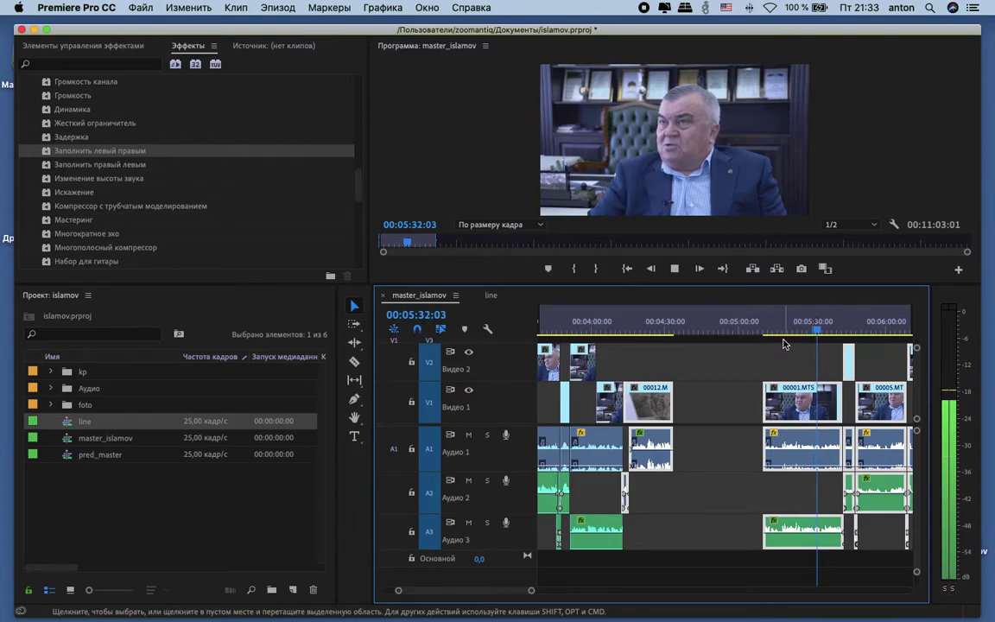
key(space)
Step: Replay the first part of this 00001.MTS interview clip to find its new starting point at 00:05:23:21
key(equal)
key(equal)
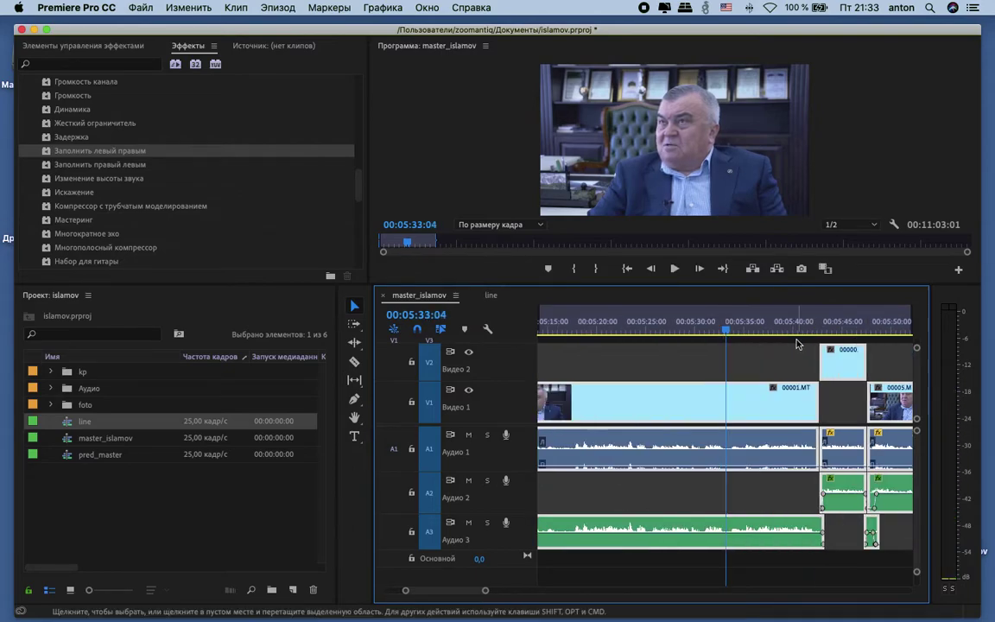
drag(620, 331, 569, 328)
scroll(643, 348, left, 3)
key(space)
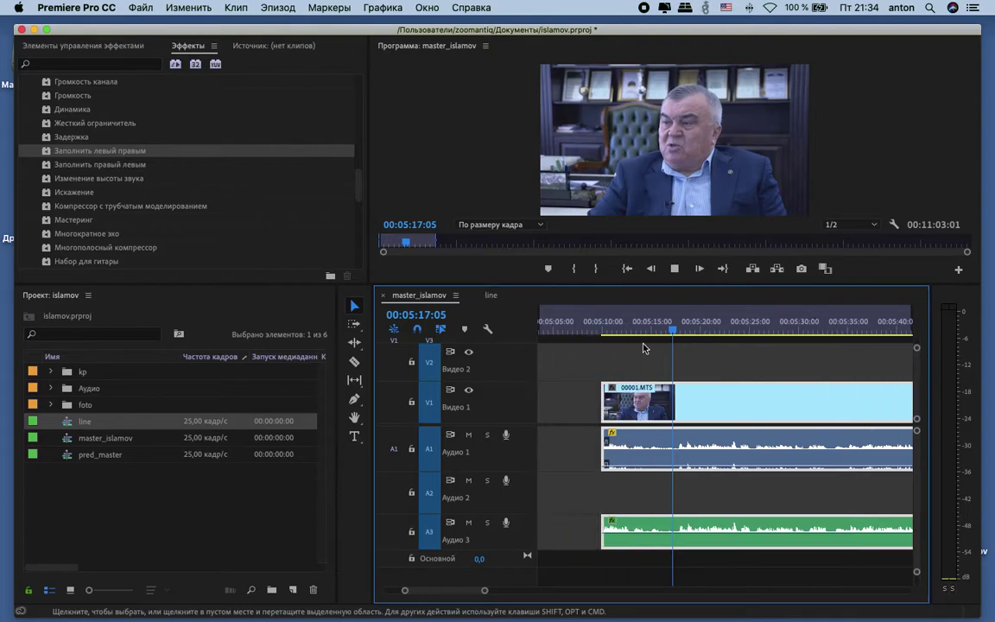
click(720, 329)
drag(719, 328, 740, 329)
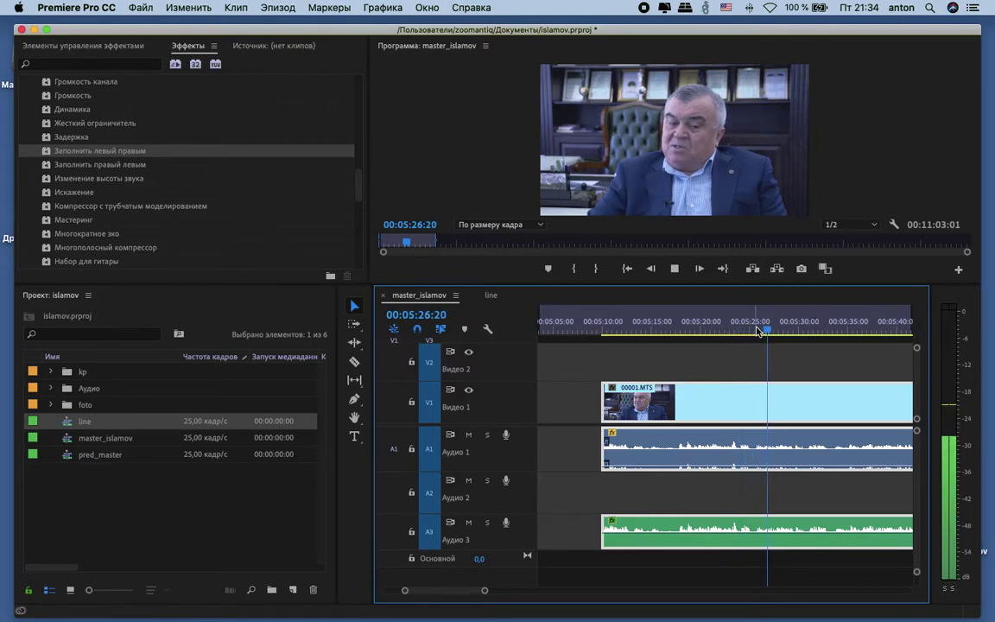
drag(777, 330, 753, 336)
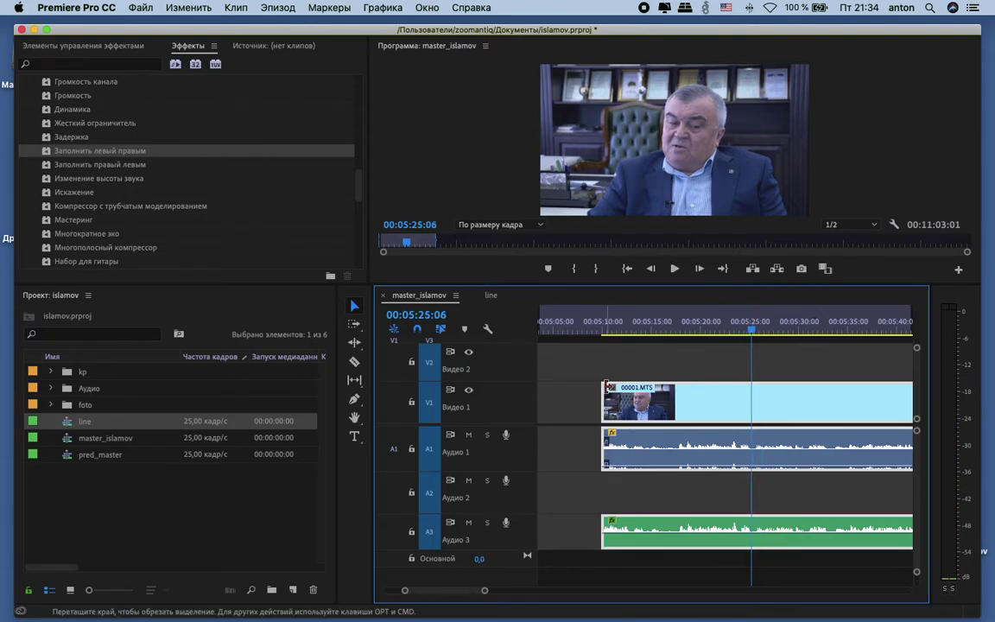
click(738, 328)
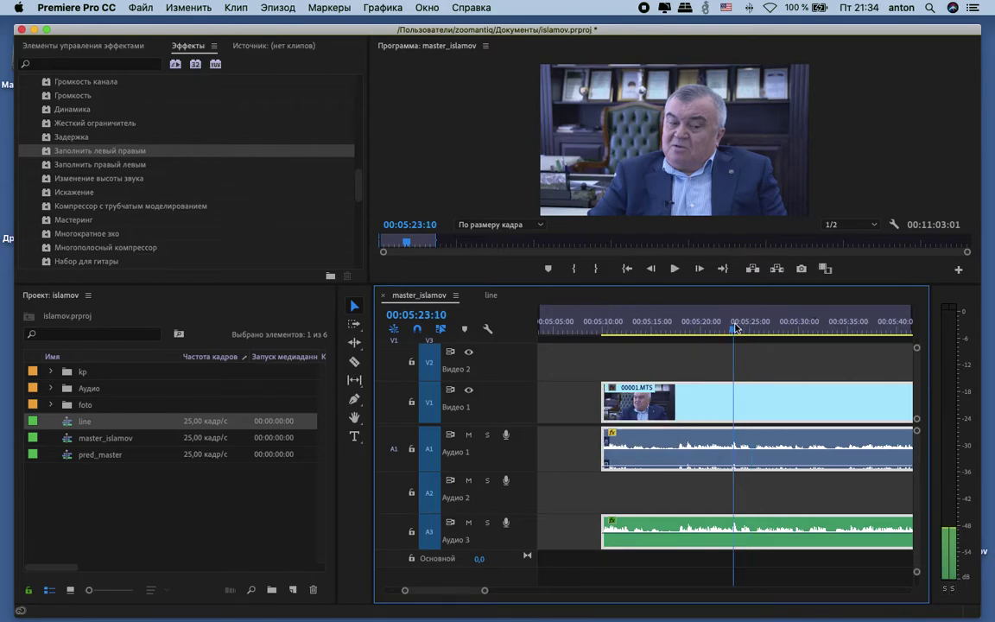
Step: Trim the start of the 00001.MTS interview clip on Видео 1, Аудио 1 and Аудио 3 to 00:05:23:21
drag(604, 402, 739, 400)
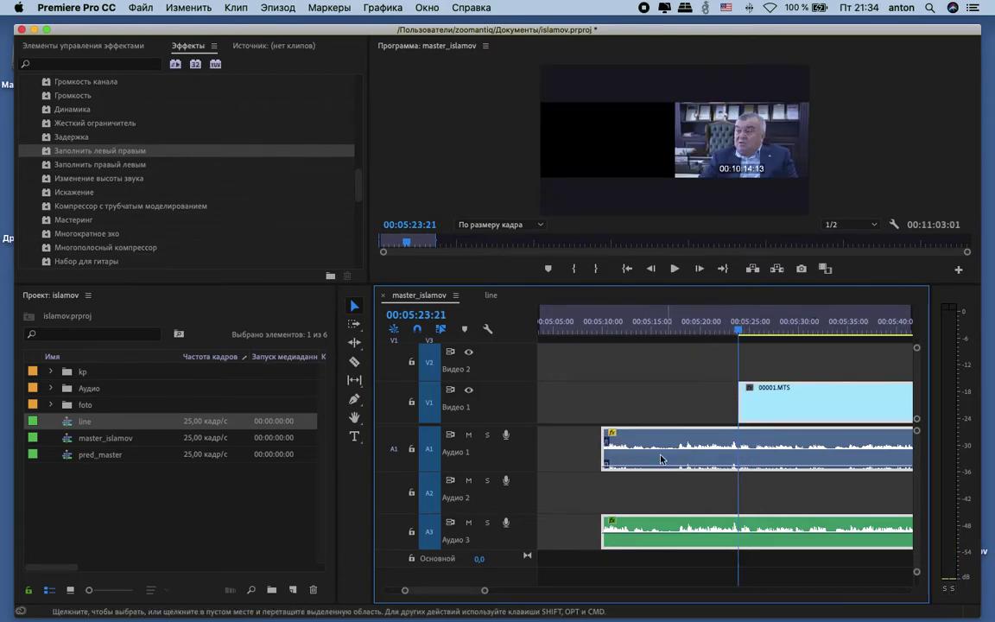
drag(606, 443, 739, 442)
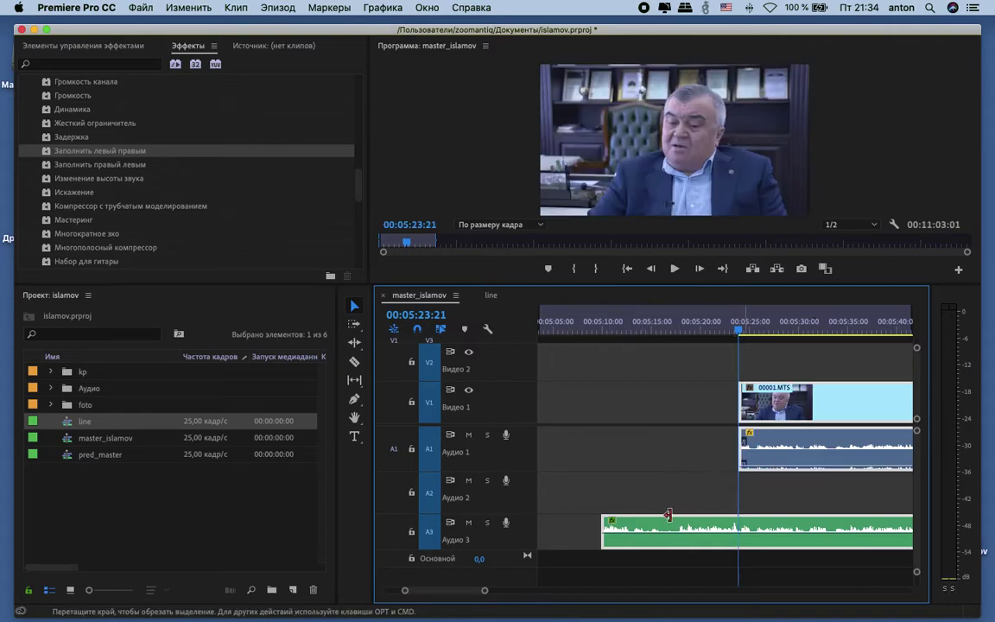
drag(606, 525, 679, 529)
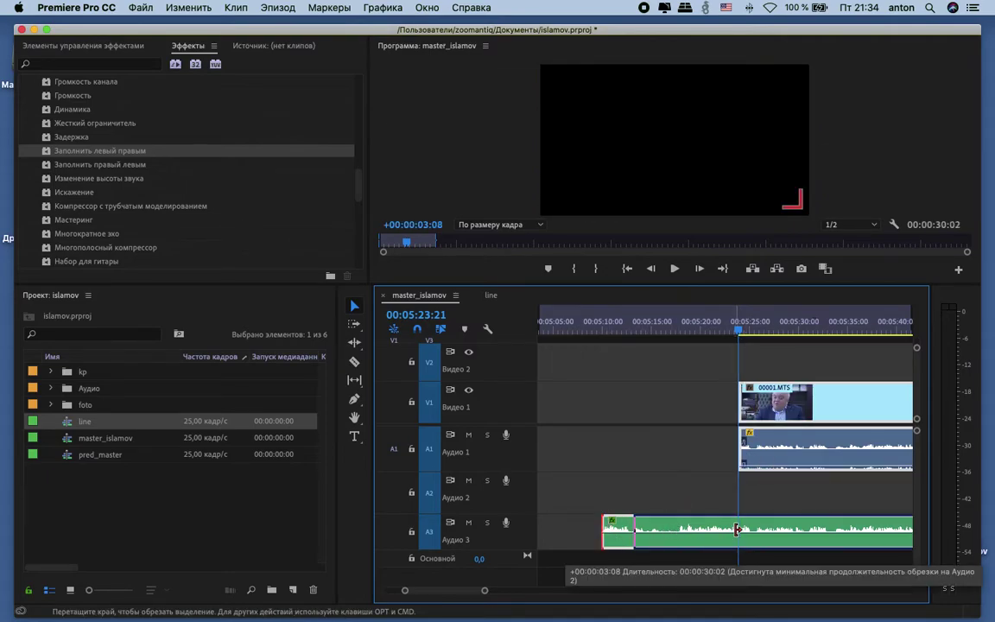
drag(741, 524, 663, 463)
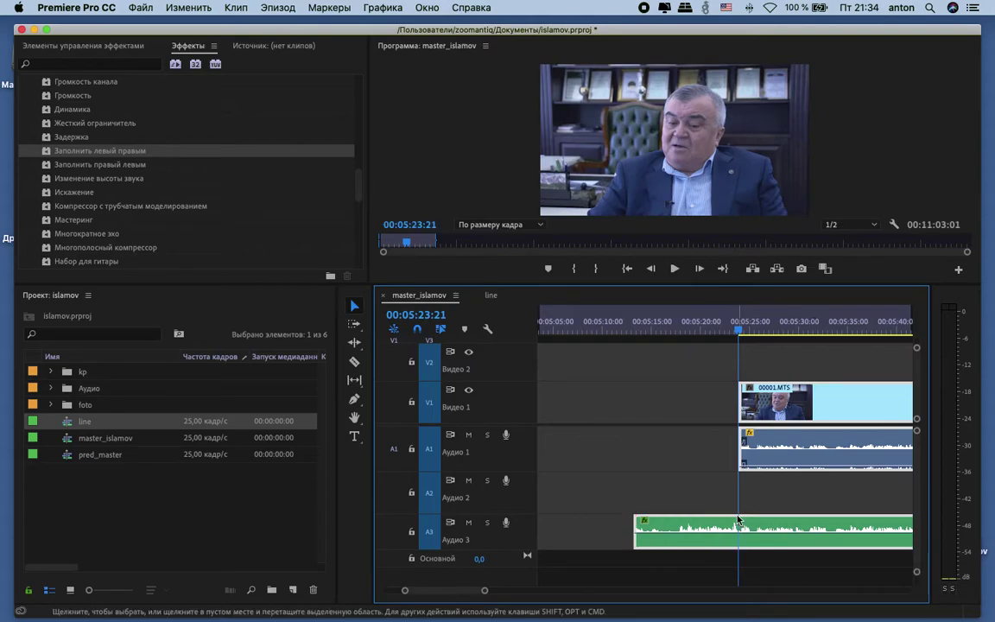
drag(637, 524, 742, 518)
click(764, 495)
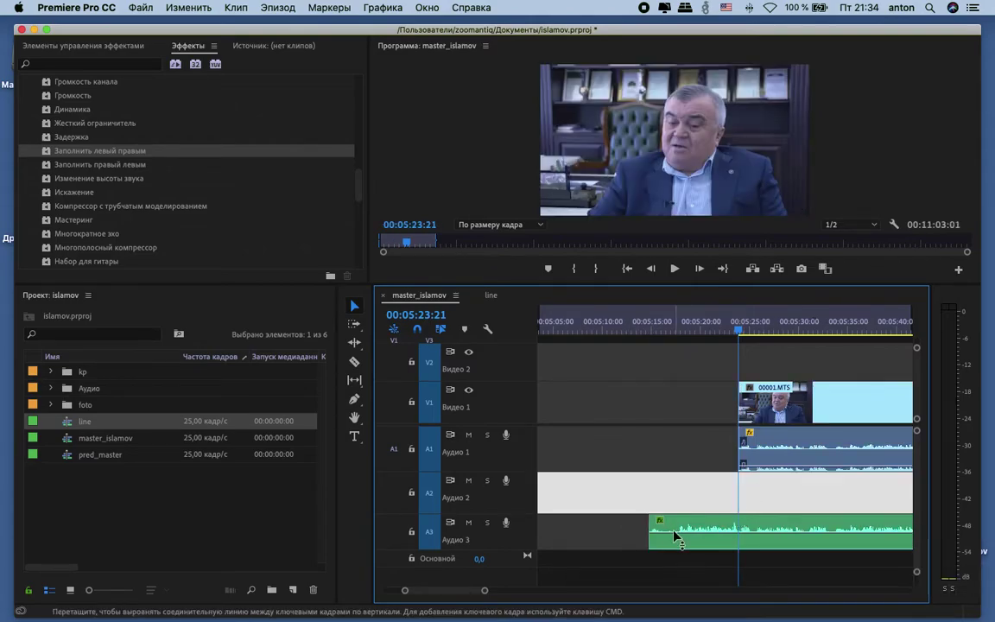
drag(677, 525, 739, 521)
key(super+z)
click(705, 469)
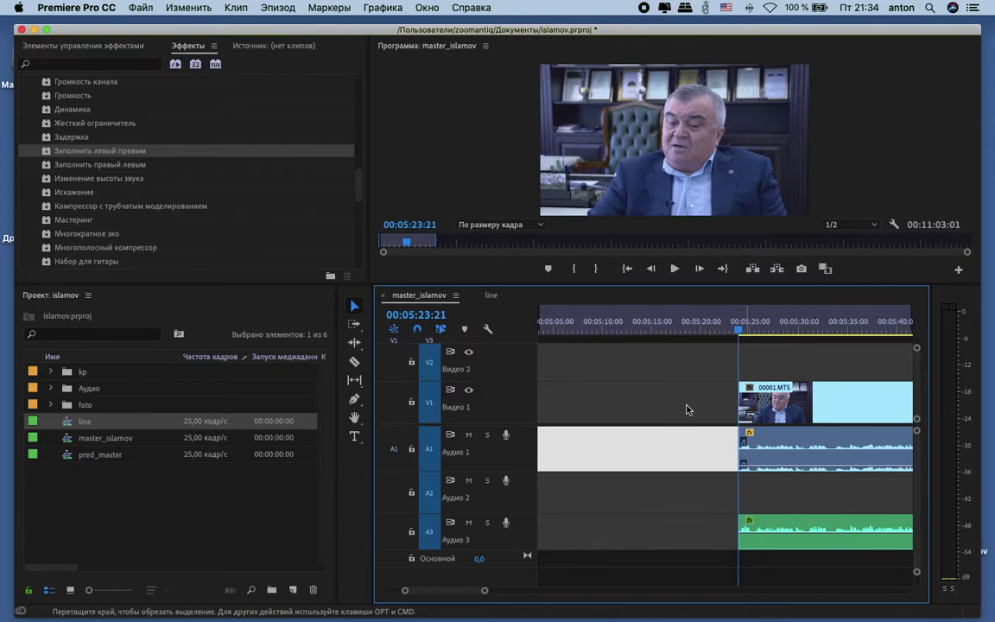
Step: Move the trimmed interview clip and all following clips earlier, to about 00:04:36 behind the photo piece
click(692, 323)
key(minus)
key(minus)
key(minus)
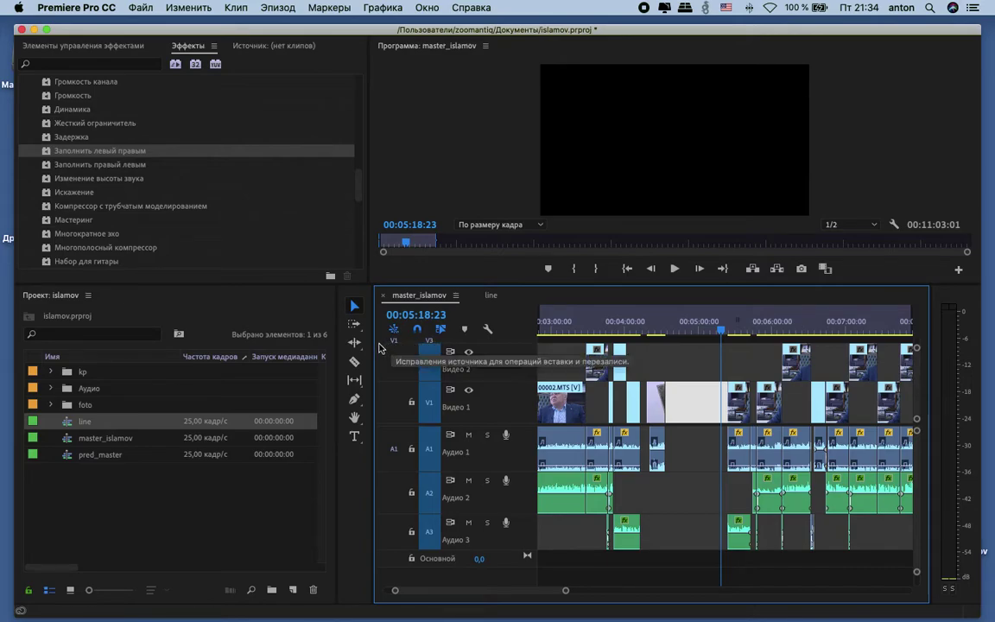
click(355, 323)
drag(730, 398, 674, 394)
click(677, 320)
key(equal)
key(equal)
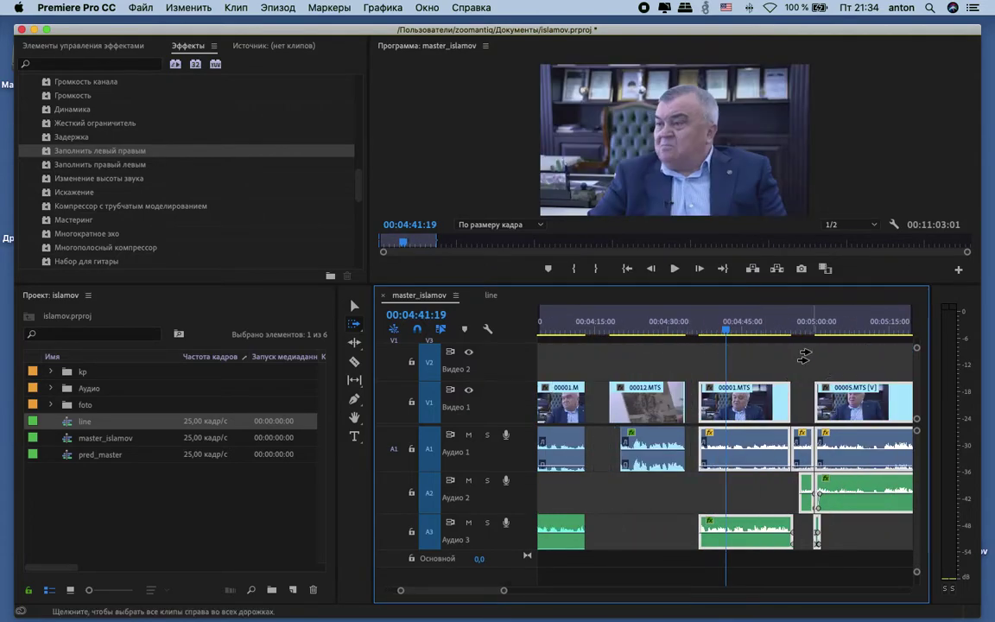
click(753, 352)
key(v)
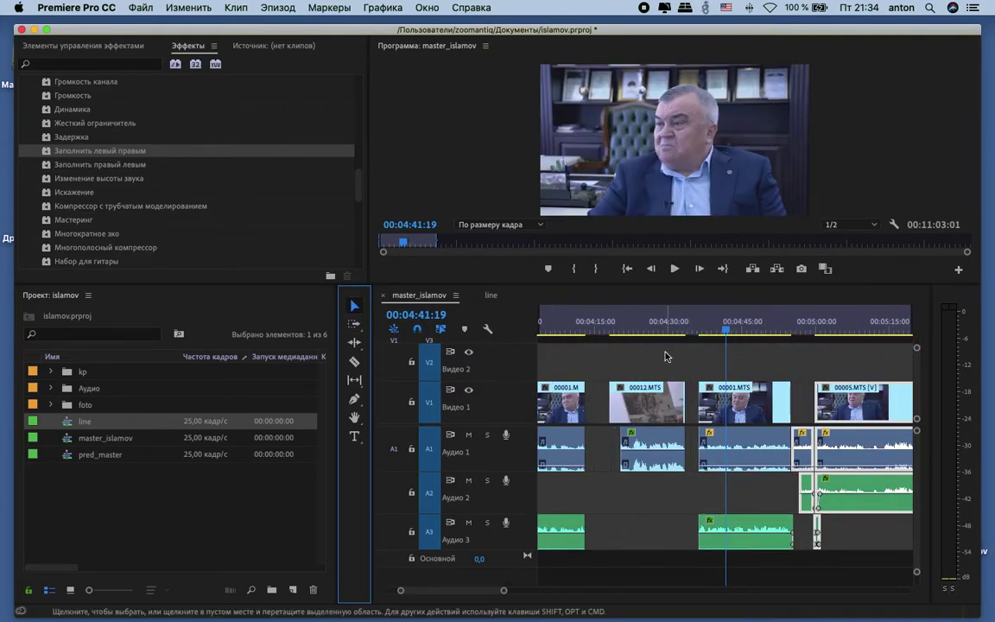
Step: Play the interview sequence from about 00:04:52 into the 00005.MTS clip, stopping at 00:04:59:24
click(782, 331)
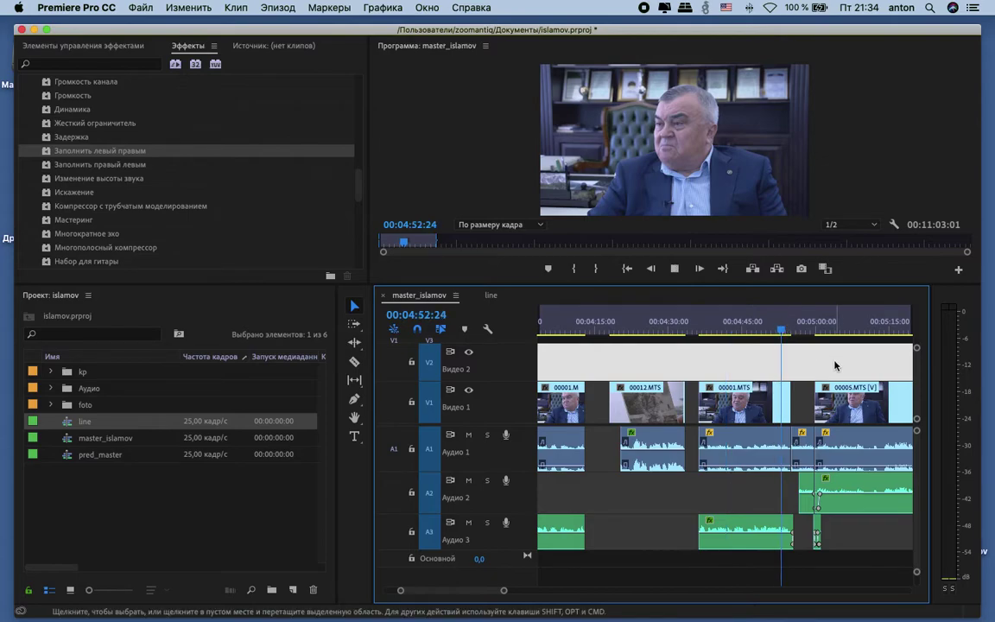
key(space)
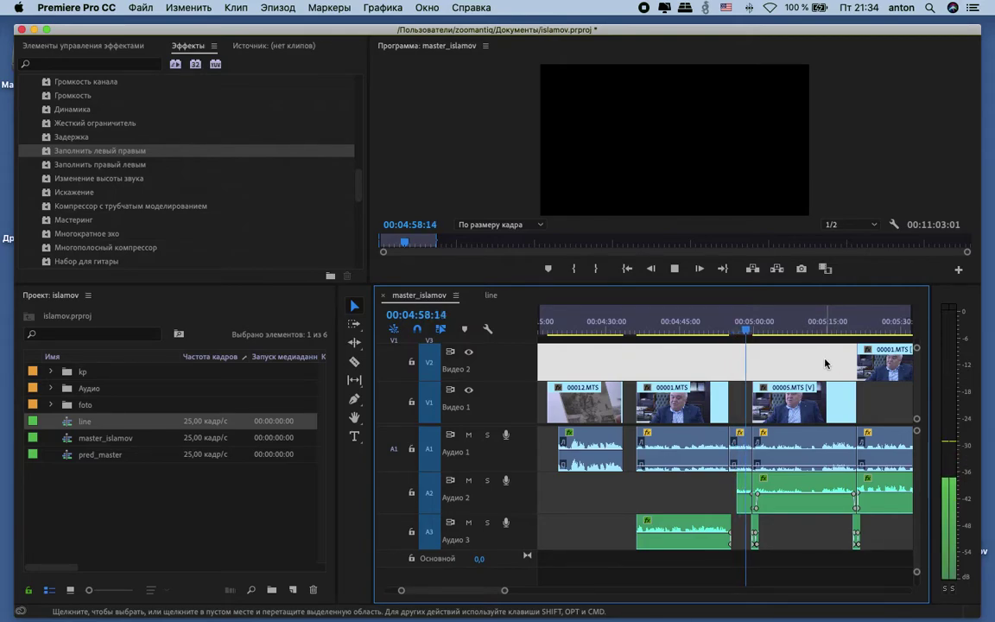
key(space)
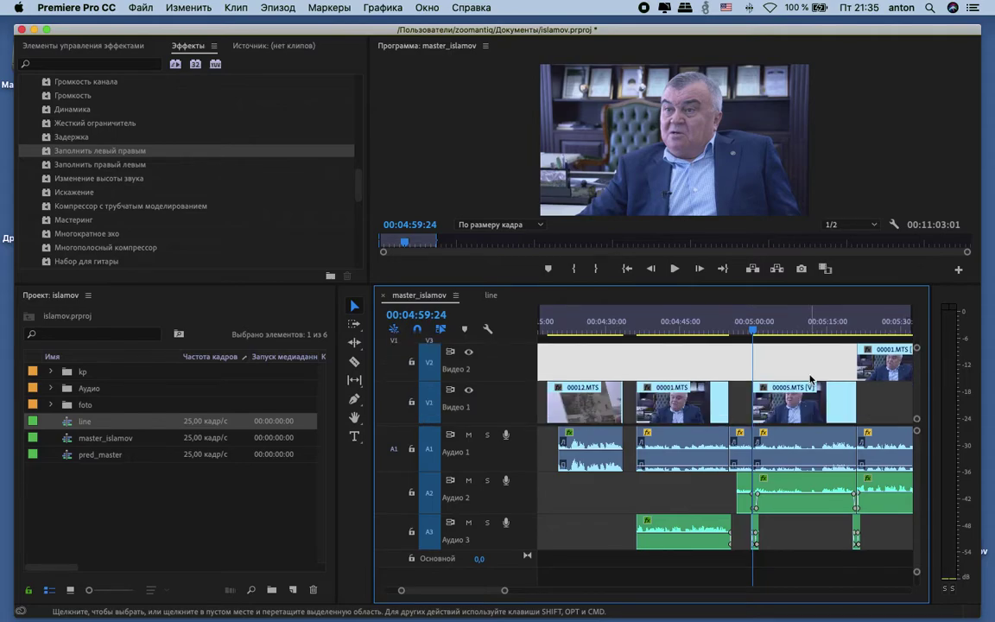
Step: Undo the last five edits, back to before the interview clips were moved earlier and the 00012.MTS photo clip's start was trimmed
key(minus)
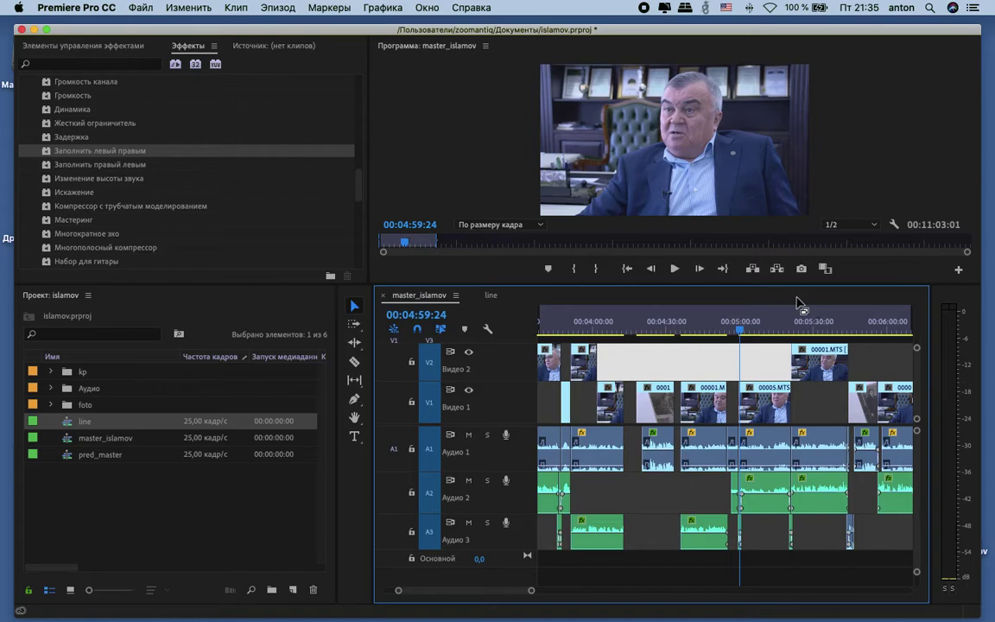
key(super+z)
key(super+z)
key(super+z)
key(super+z)
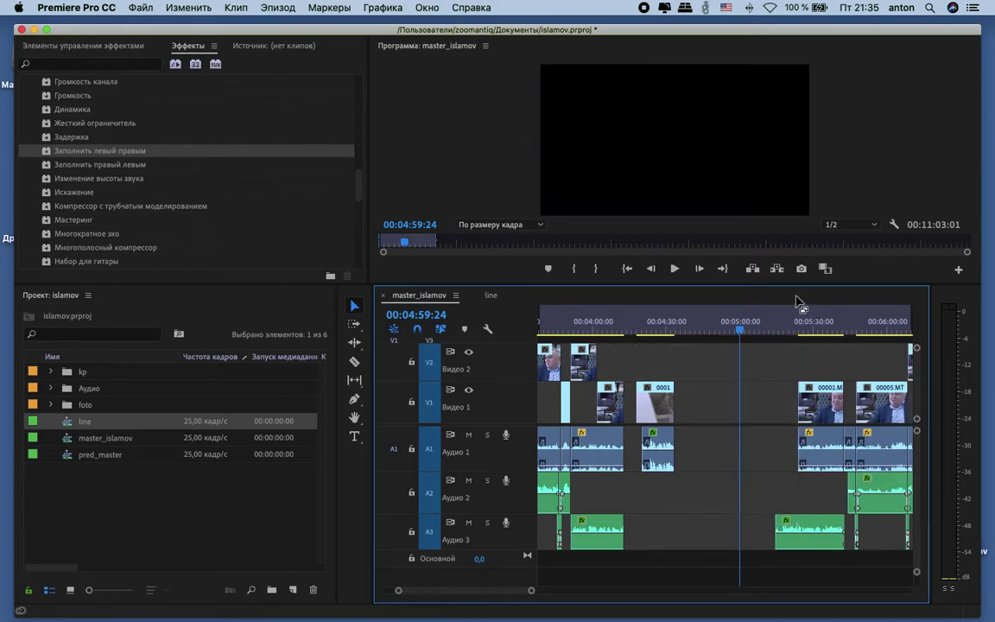
key(super+z)
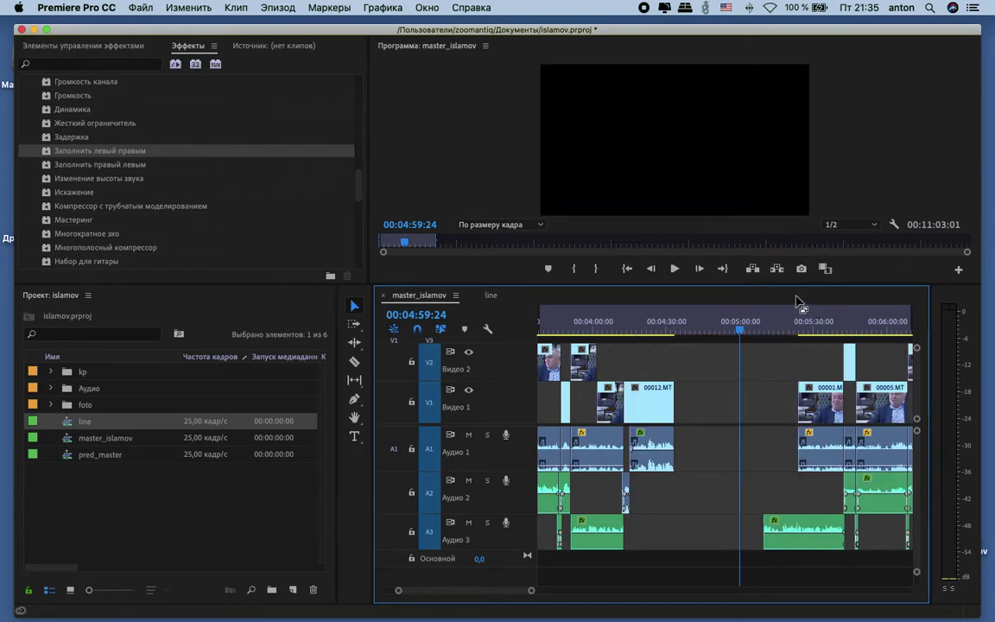
click(728, 364)
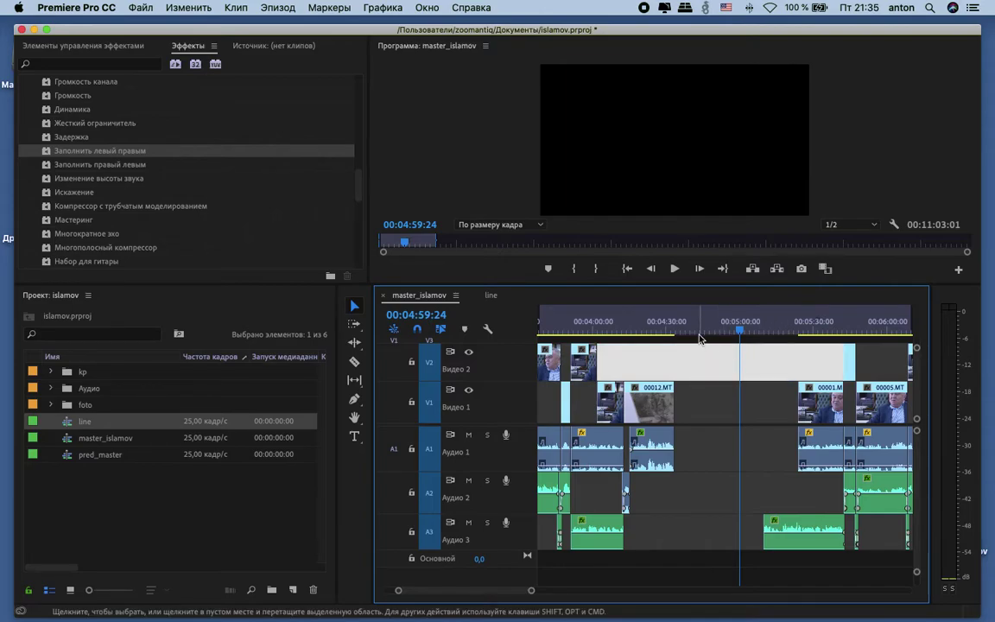
Step: Play the start of the 00012.MTS photo clip and the start of the following 00001.MTS interview clip to check both cut points
drag(687, 338, 617, 326)
key(space)
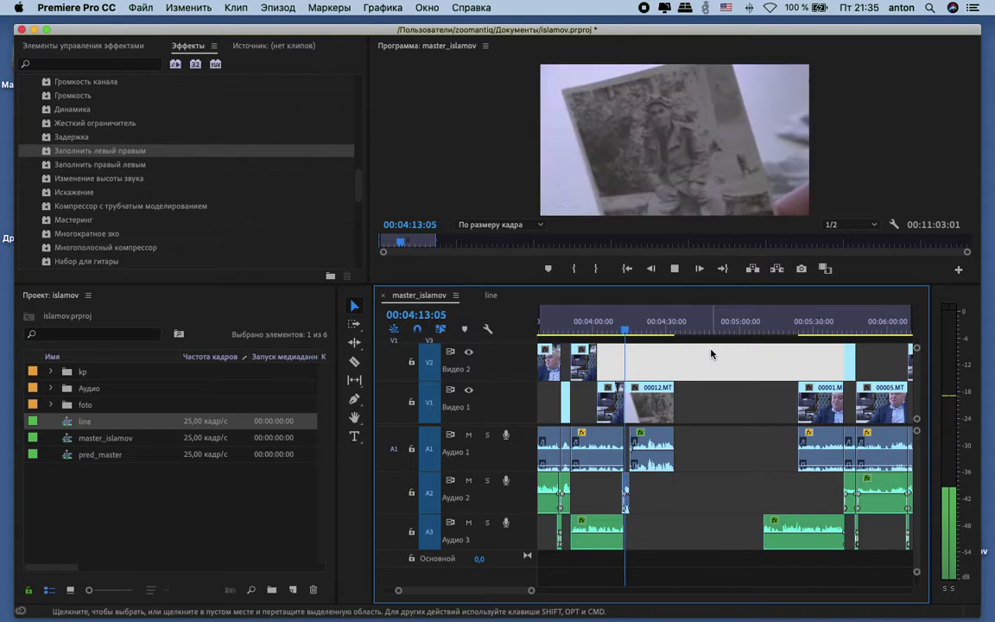
key(space)
click(652, 330)
drag(667, 331, 798, 326)
key(space)
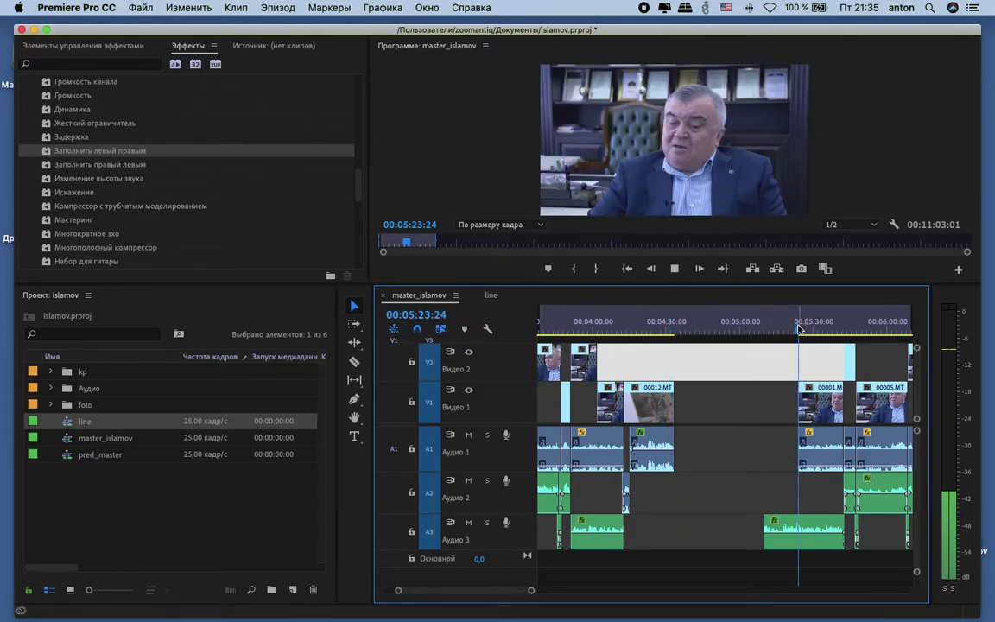
key(space)
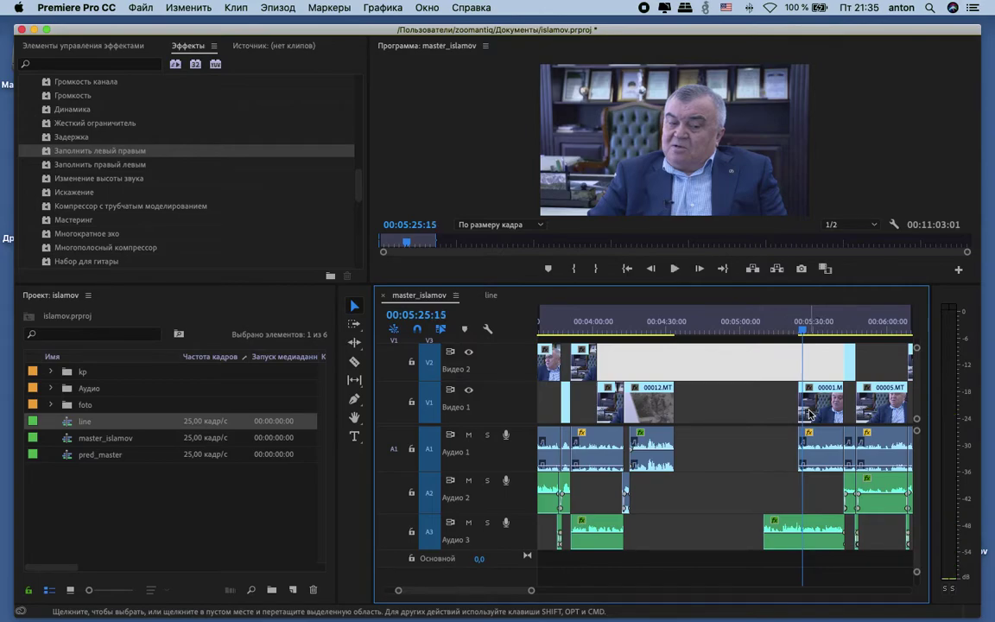
Step: Trim the start of the 00001.MTS interview sound on Аудио 3 to 00:05:23:24, in line with its picture
key(=)
drag(724, 331, 707, 331)
key(space)
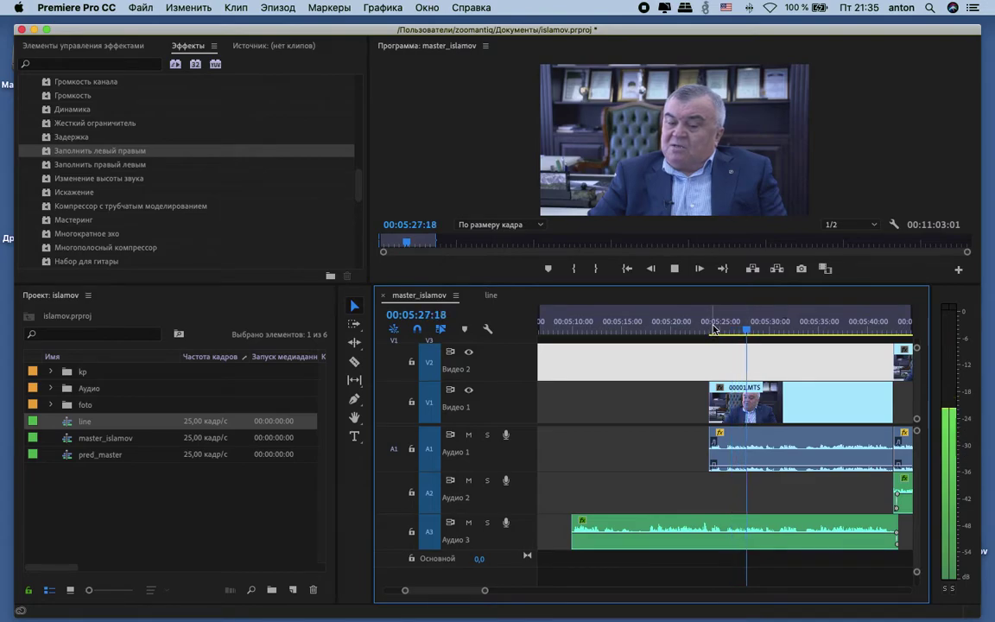
click(710, 331)
click(710, 329)
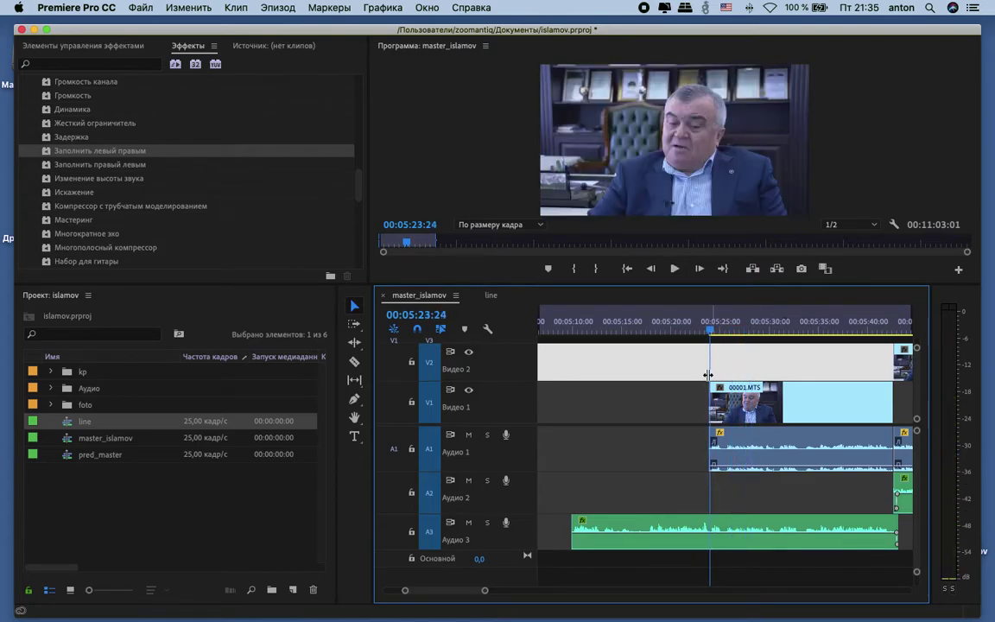
drag(573, 527, 710, 529)
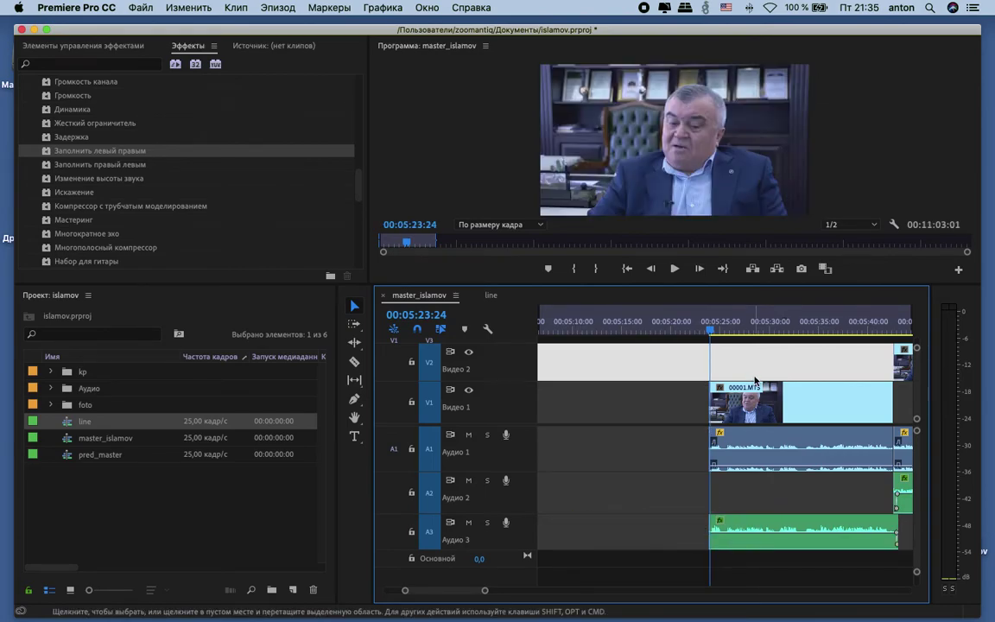
Step: Shift the trimmed 00001.MTS interview clip and all following clips earlier, to about one second behind the photo clip
key(minus)
key(minus)
key(minus)
click(355, 323)
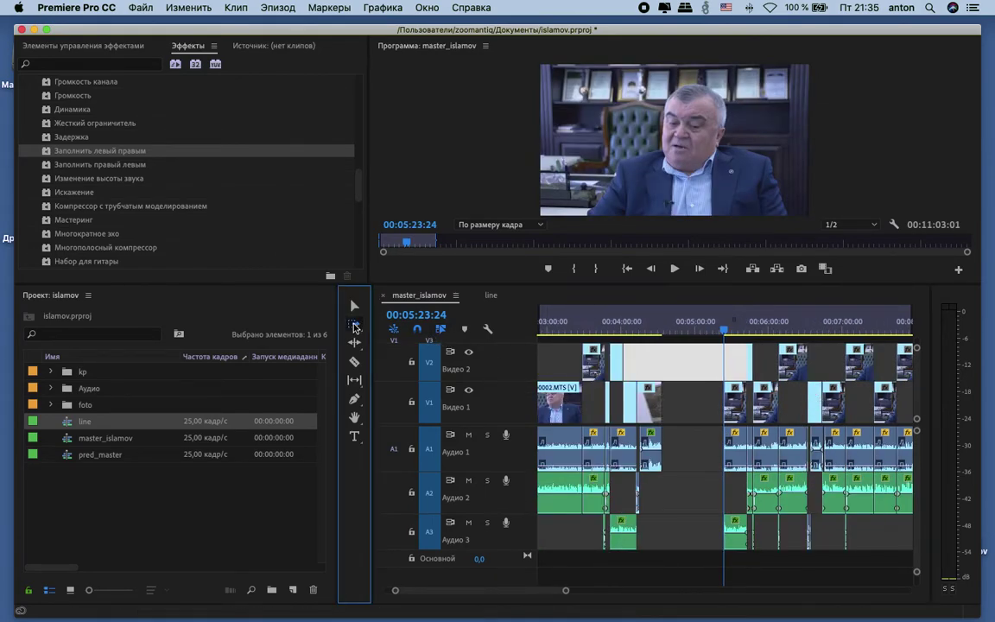
drag(723, 395, 674, 396)
click(668, 329)
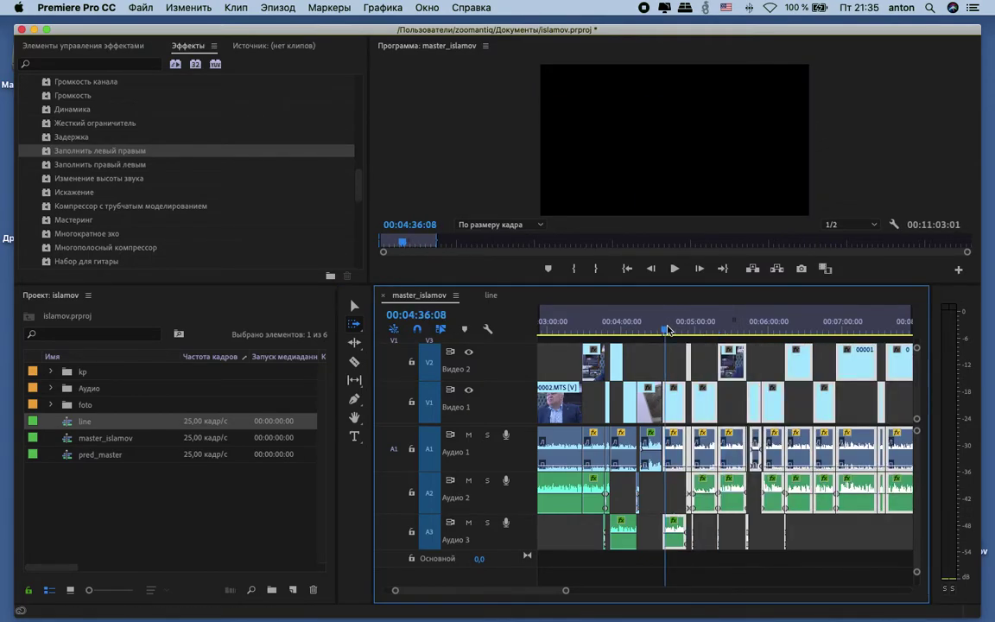
Step: Close the remaining gap so the interview clips start directly at the 00012.MTS photo clip's end, at about 00:04:33:11
key(=)
key(=)
key(=)
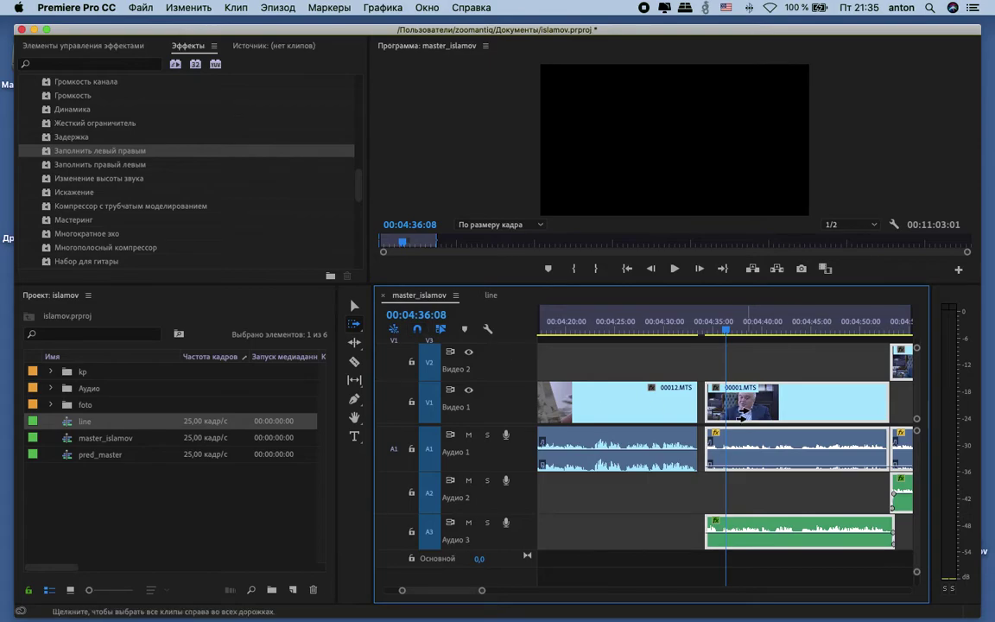
drag(775, 392, 821, 383)
click(699, 329)
Step: Move the photo clip's sound to Аудио 2 and extend its end under the interview to about 00:04:34:10
key(=)
key(=)
click(354, 306)
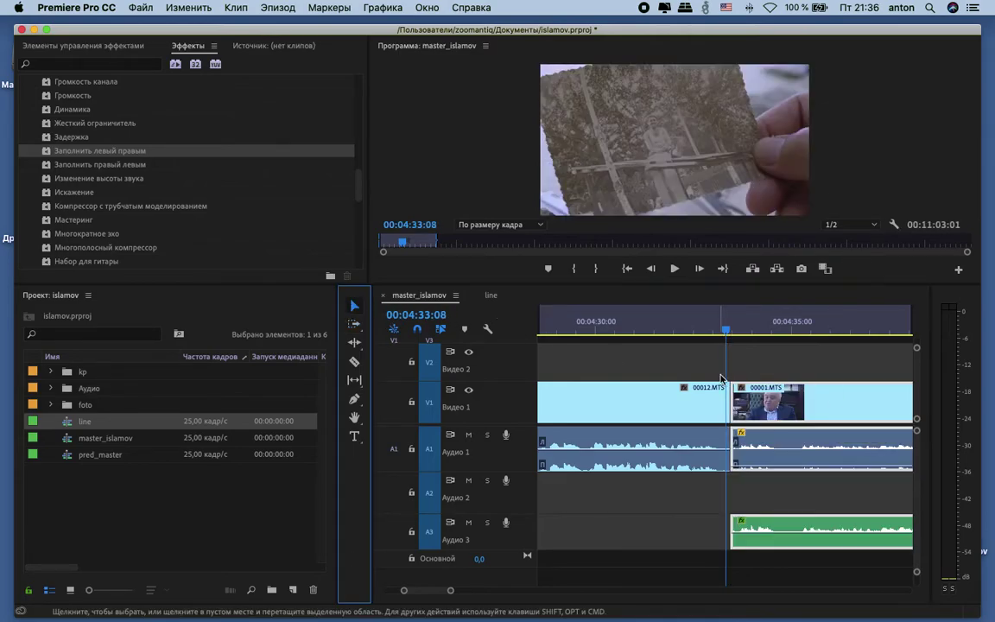
drag(739, 524, 713, 523)
drag(718, 440, 757, 486)
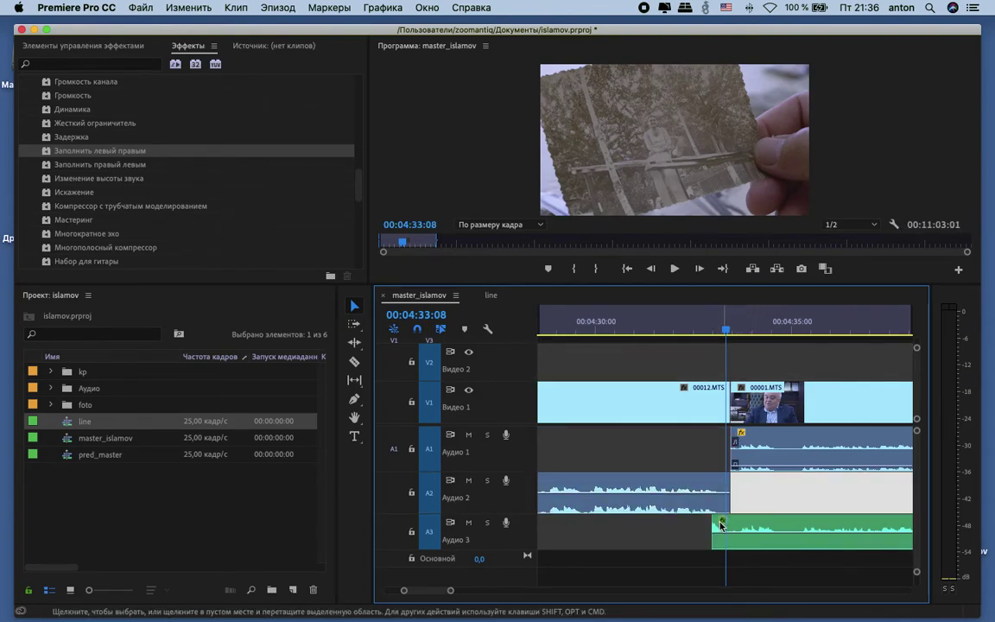
drag(722, 523, 769, 494)
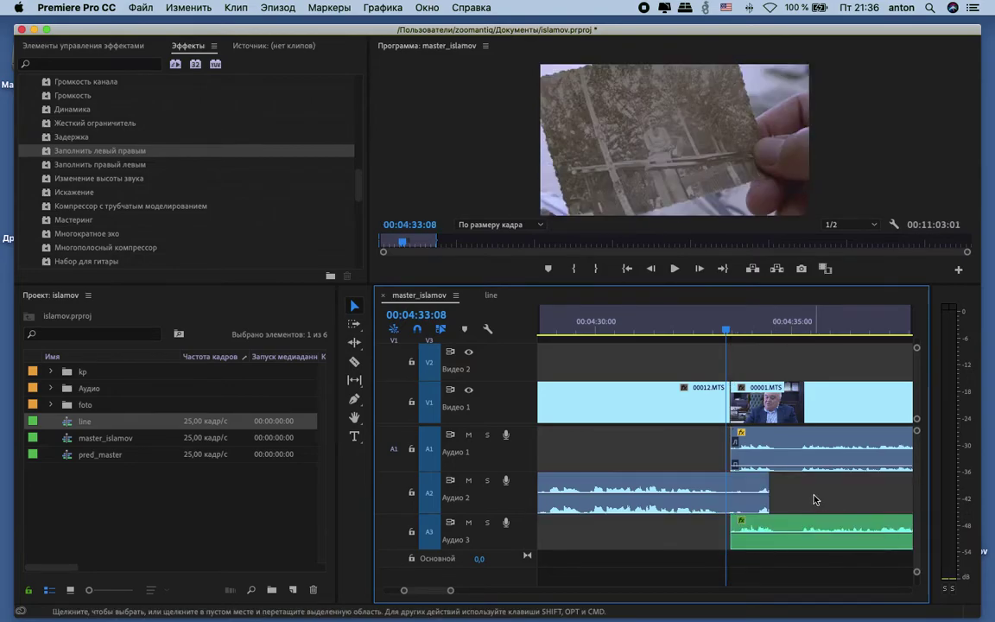
key(space)
key(space)
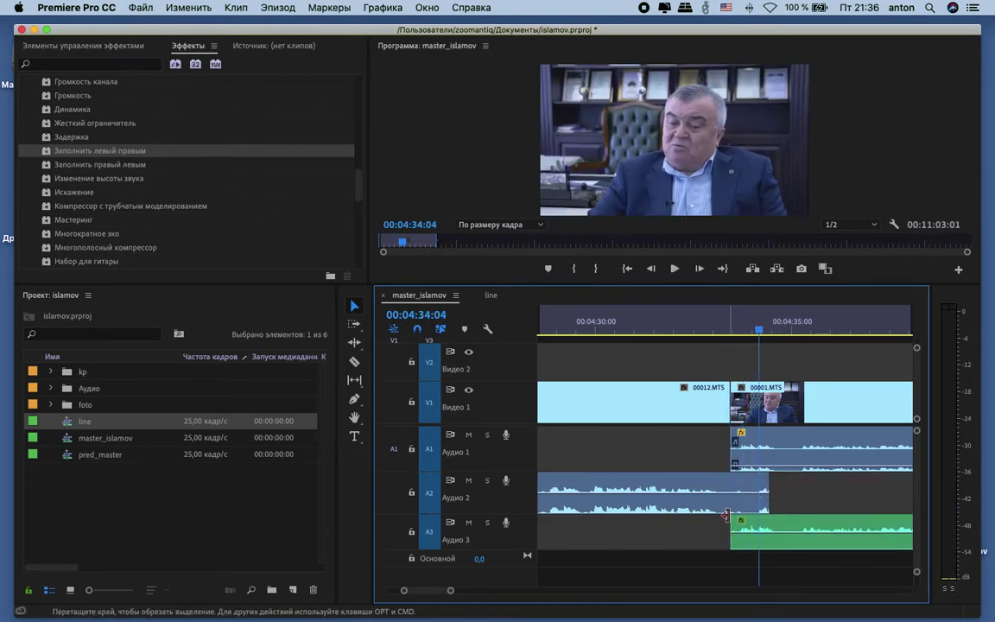
Step: Extend the start of the interview sound on Аудио 3 slightly ahead of its picture, to about 00:04:33:07
drag(740, 518, 724, 525)
key(super+z)
click(840, 498)
Step: Add volume keyframes that fade out the photo sound on Аудио 2 to -∞ dB by 00:04:33:18 and fade in the Аудио 3 interview sound
click(354, 399)
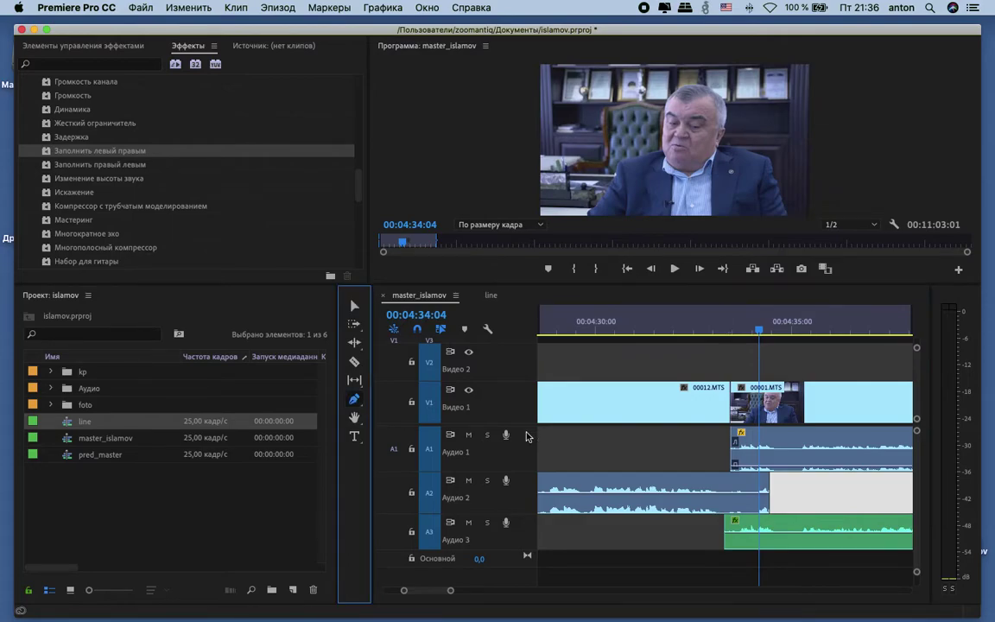
click(731, 494)
drag(745, 494, 745, 519)
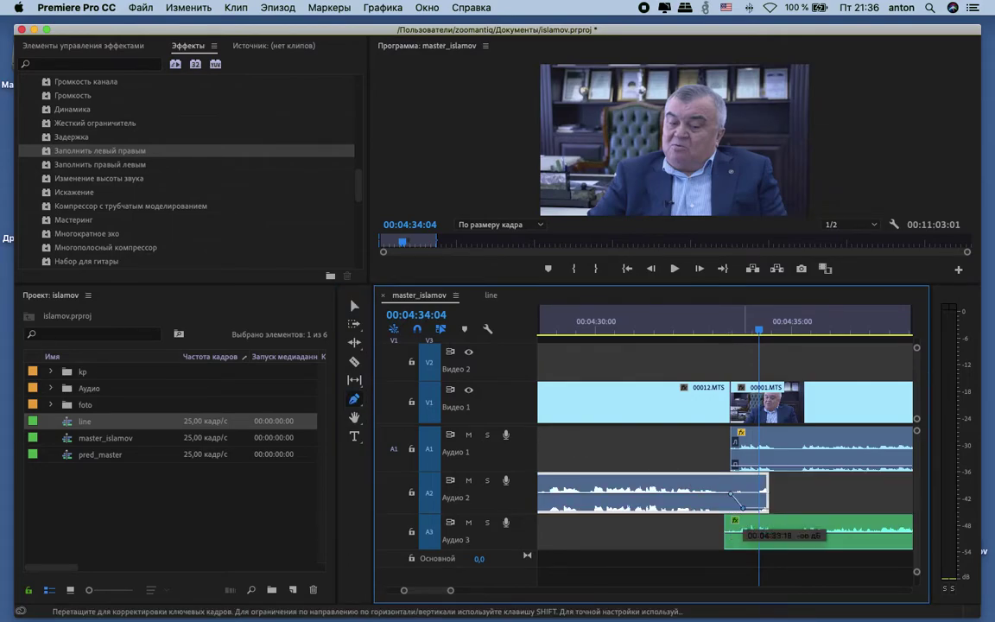
click(742, 532)
drag(728, 533, 728, 552)
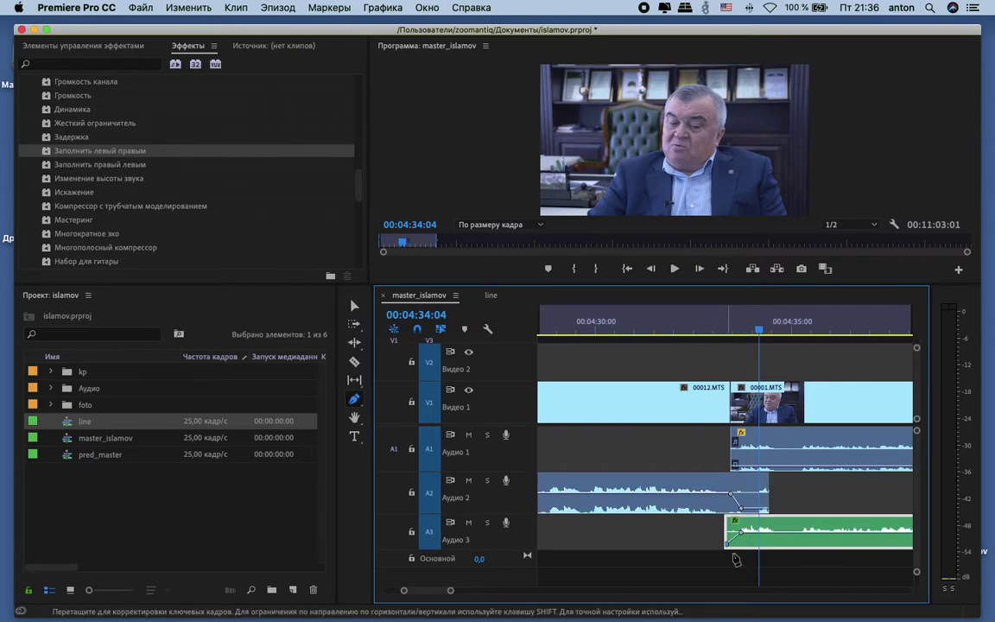
Step: Raise the audio gain of the interview clip on Аудио 3 behind the photo clip by 6 dB, to 16 dB
key(minus)
key(minus)
key(minus)
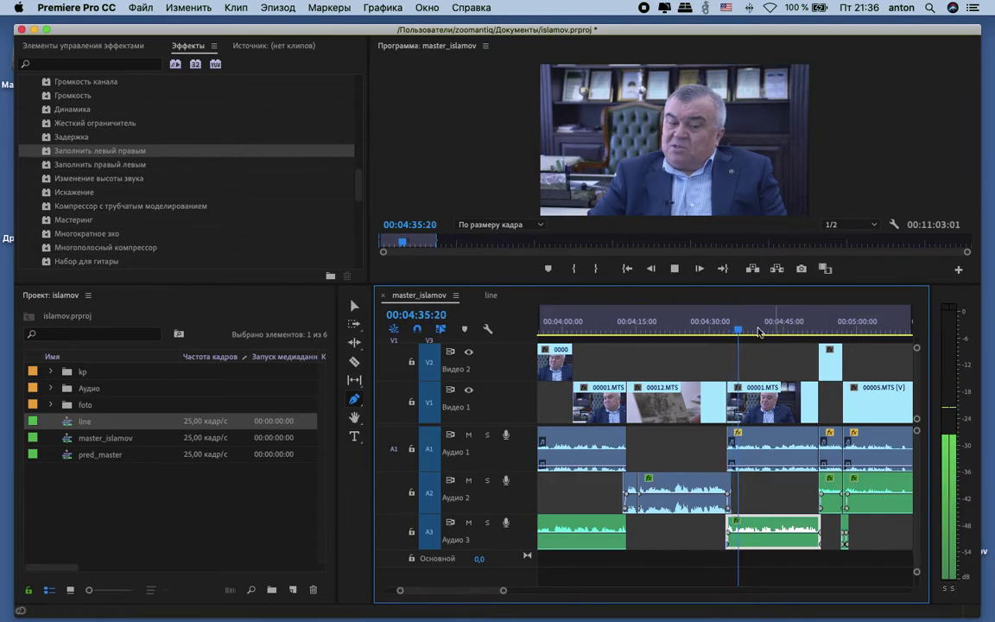
click(357, 307)
right_click(772, 533)
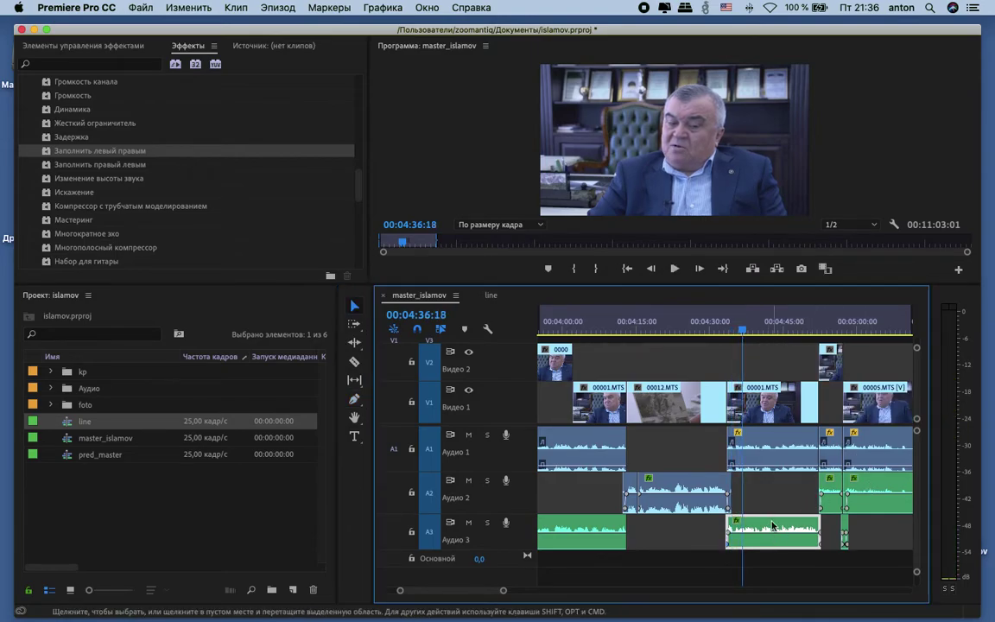
click(666, 478)
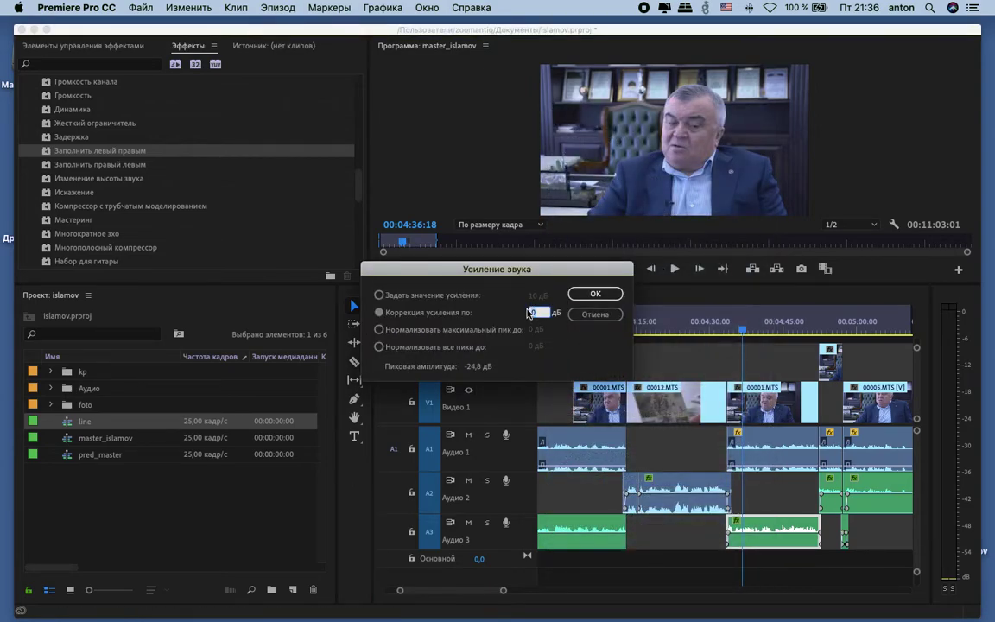
click(598, 295)
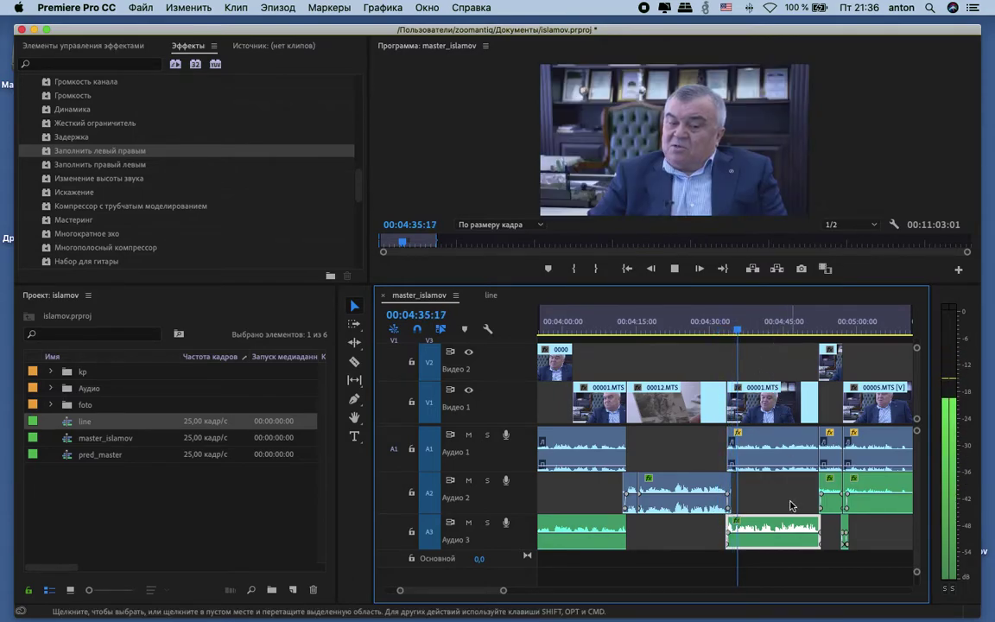
Step: Lower the gain of the same Аудио 3 interview clip with a negative adjustment and play the sequence to check it
scroll(787, 467, right, 5)
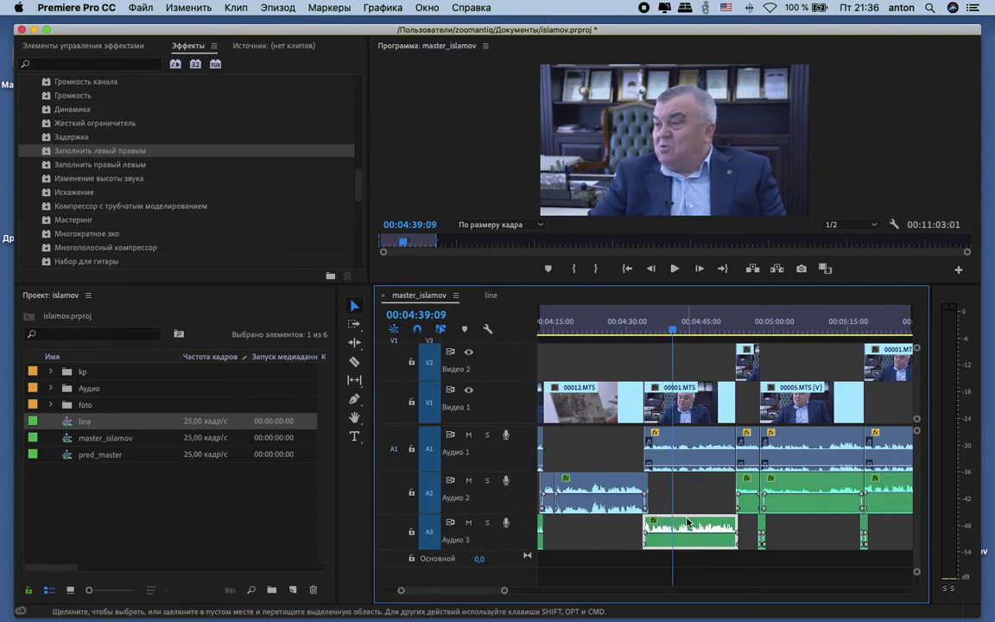
right_click(696, 522)
click(735, 478)
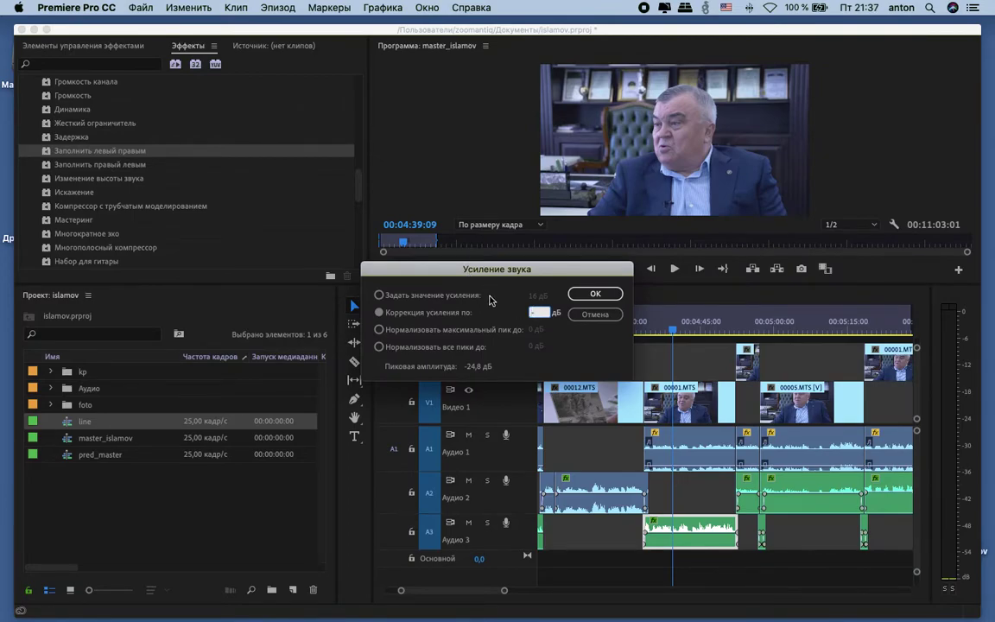
click(593, 296)
key(space)
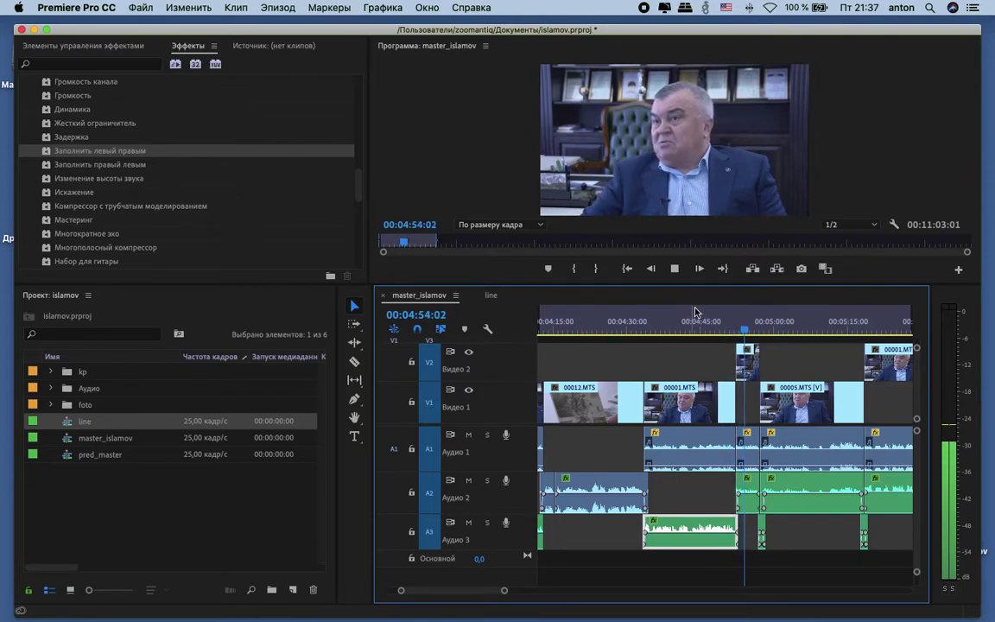
Step: Raise the gain of the next two interview sound clips on Аудио 2 and the short Аудио 3 piece between them by 10 dB
key(space)
key(space)
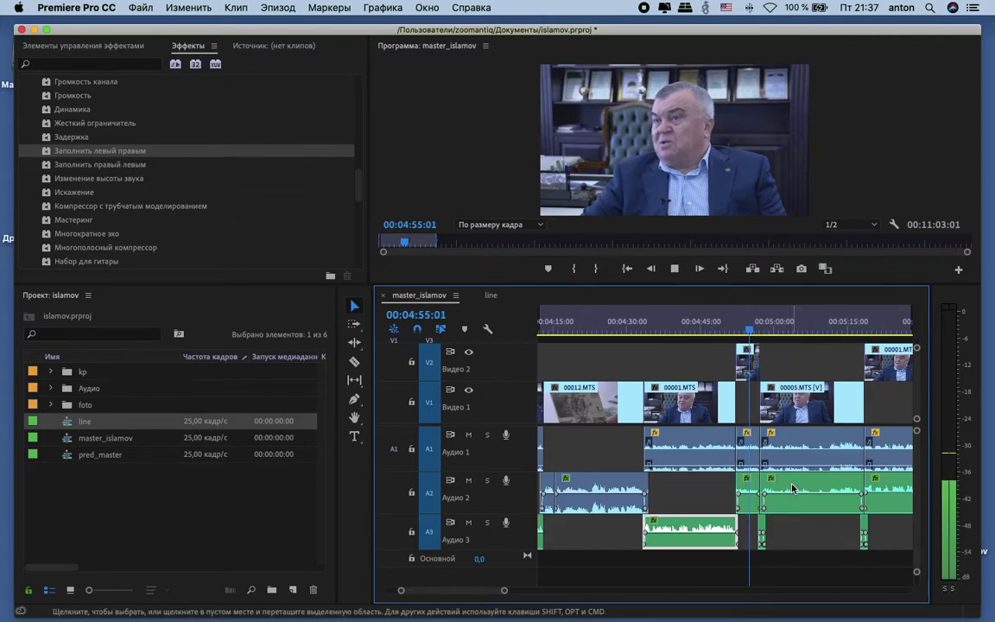
key(space)
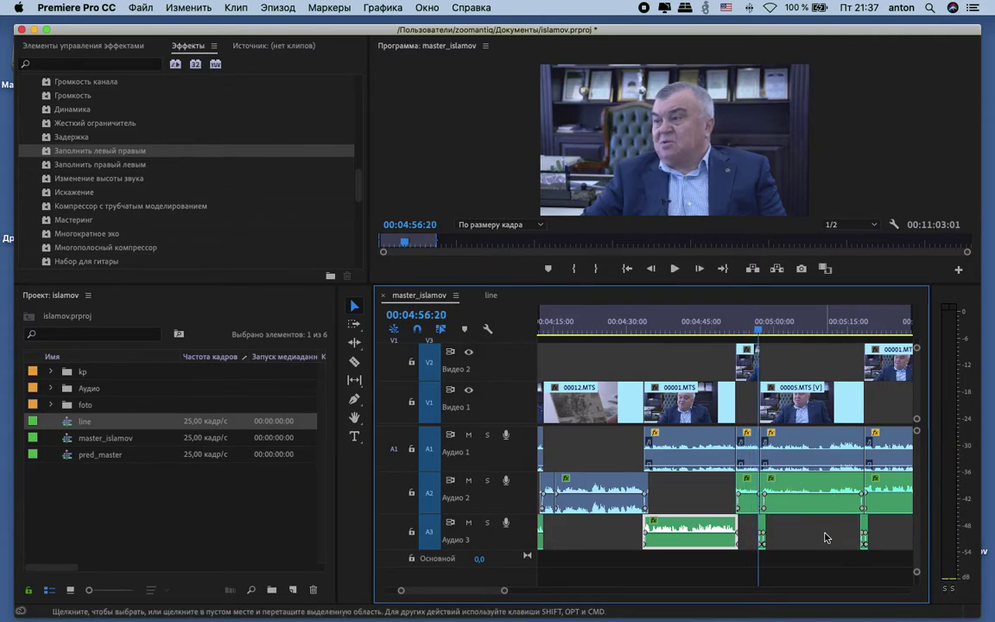
drag(819, 534, 750, 492)
right_click(748, 486)
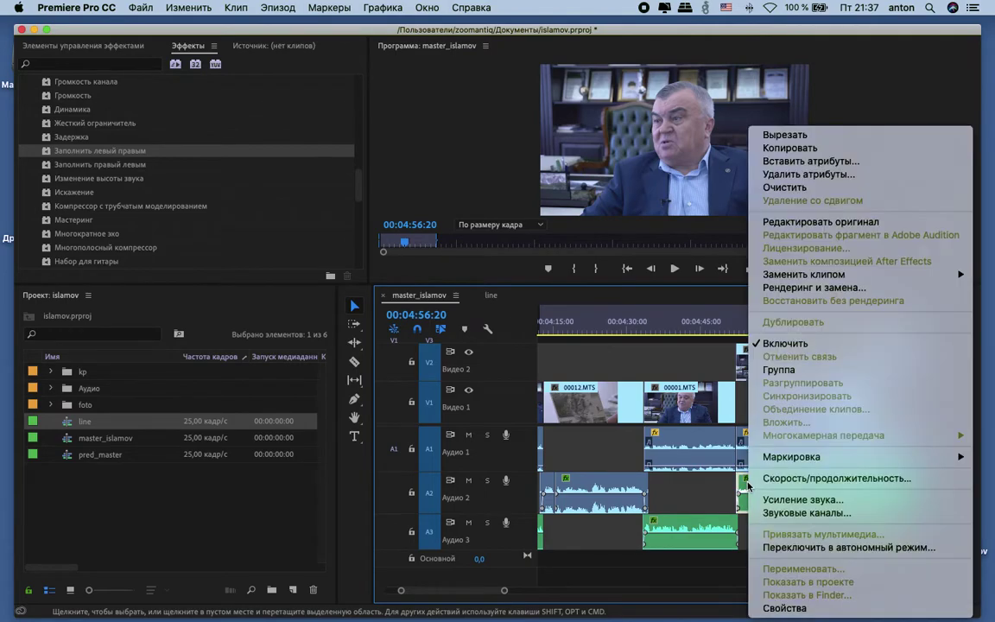
click(699, 451)
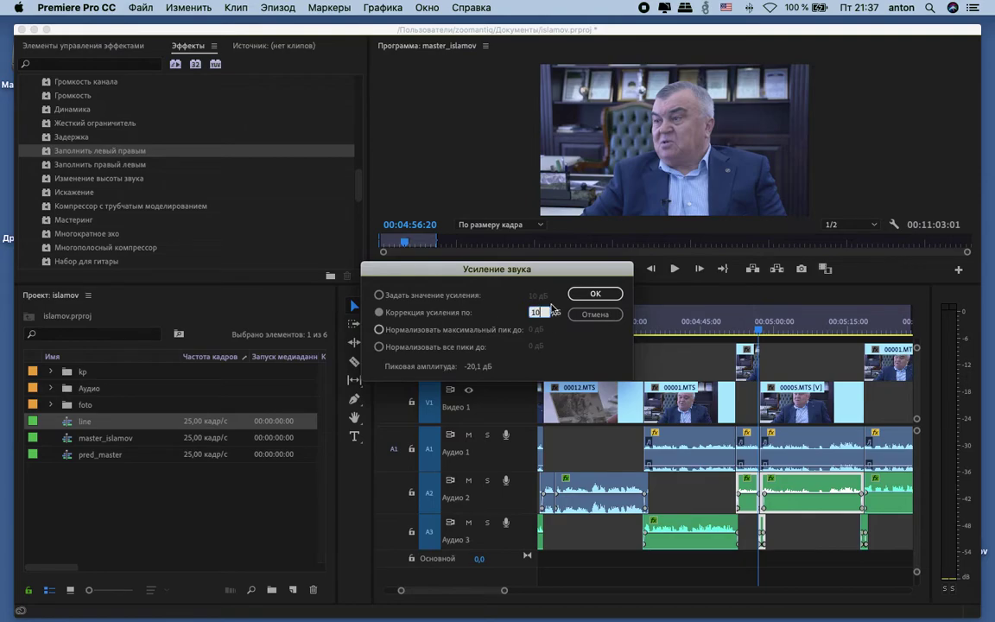
click(595, 293)
Step: Play the sequence from 00:04:47:08 through the 00005.MTS clip to about 00:05:17 to check the levels and cuts
click(712, 322)
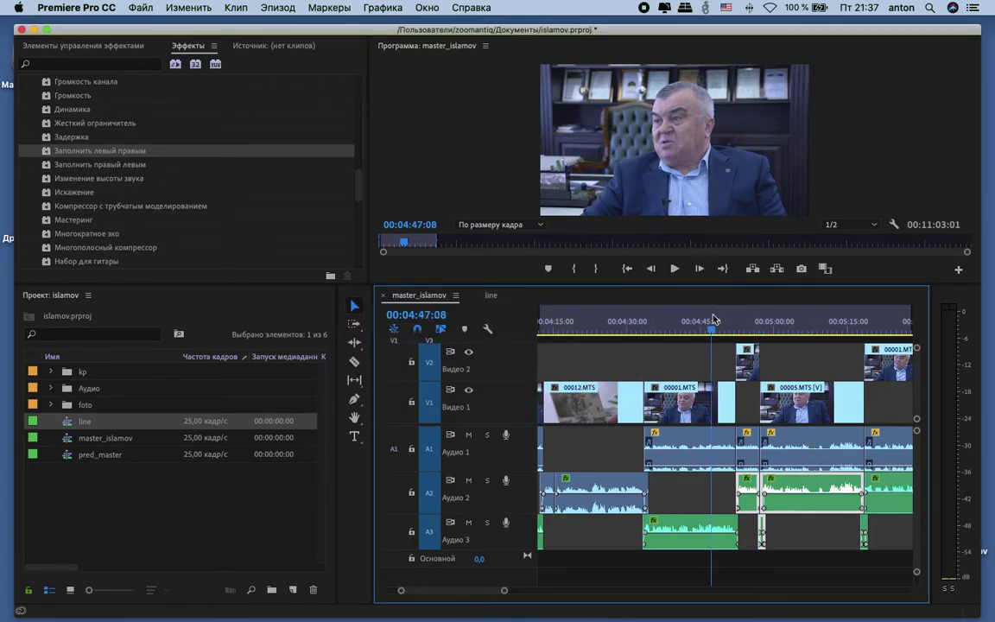
key(space)
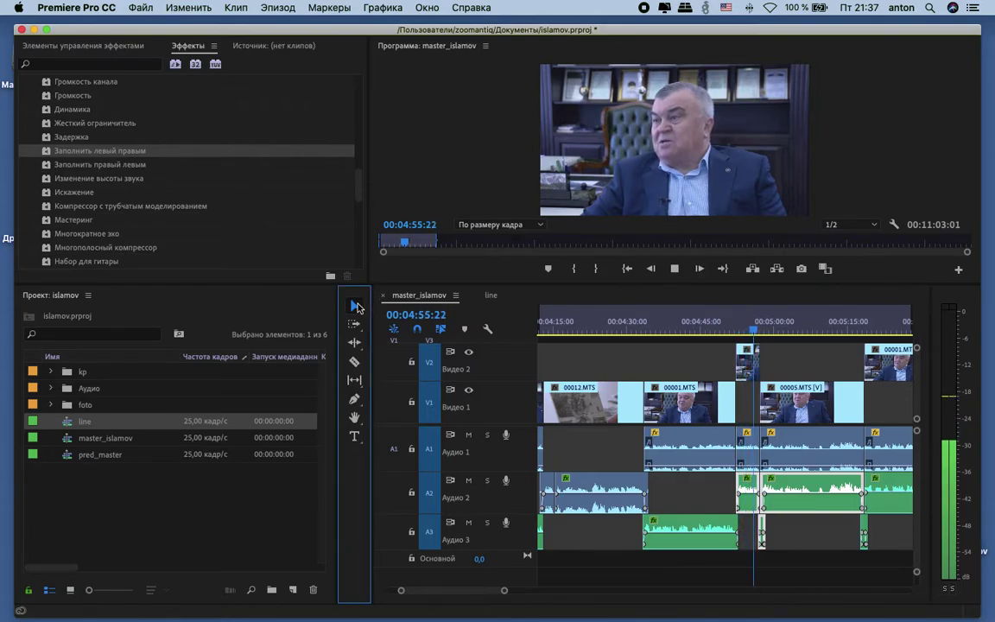
click(804, 366)
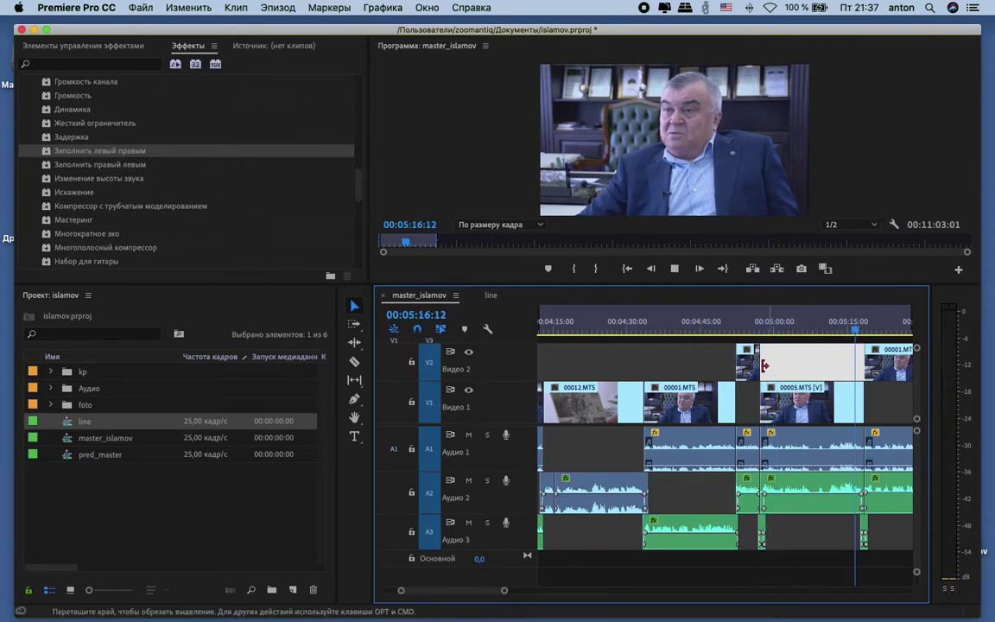
click(351, 306)
key(space)
key(minus)
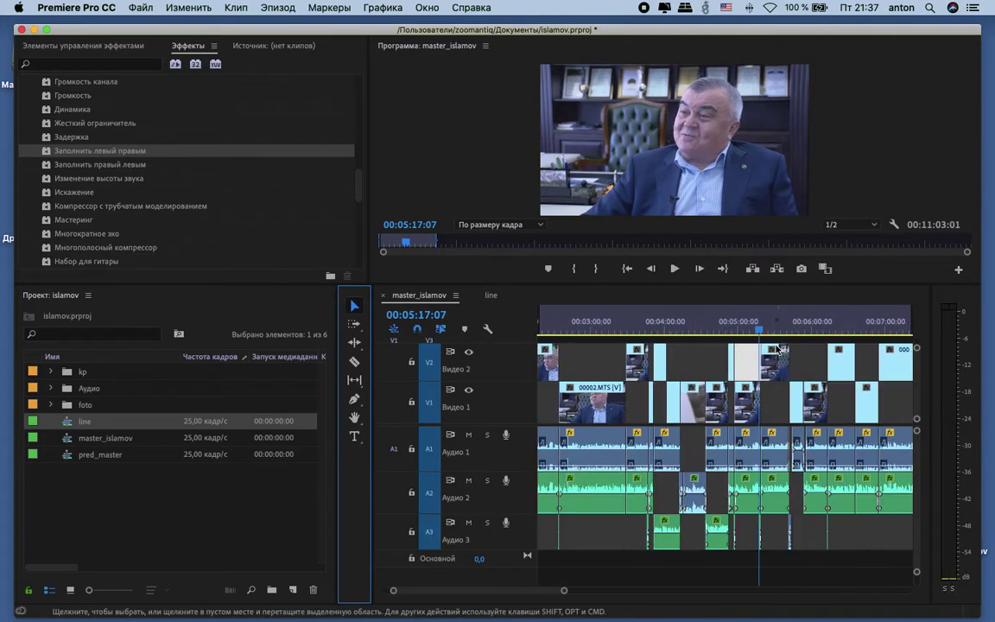
Step: Switch to the line sequence and play the 00012.MTS old-photo footage from 01:23:14:00 to about 01:23:31
click(490, 295)
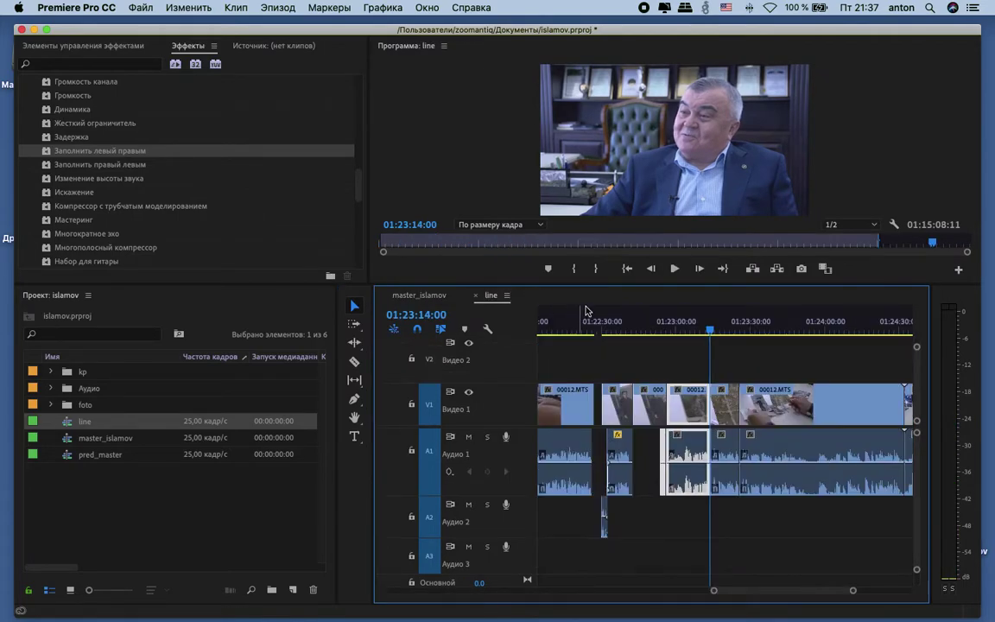
key(space)
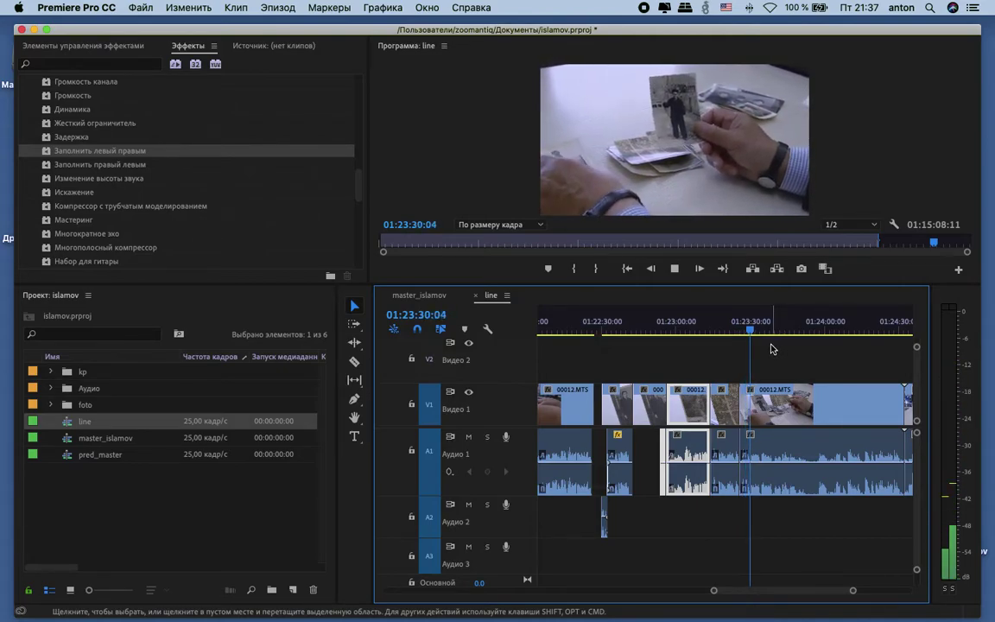
key(space)
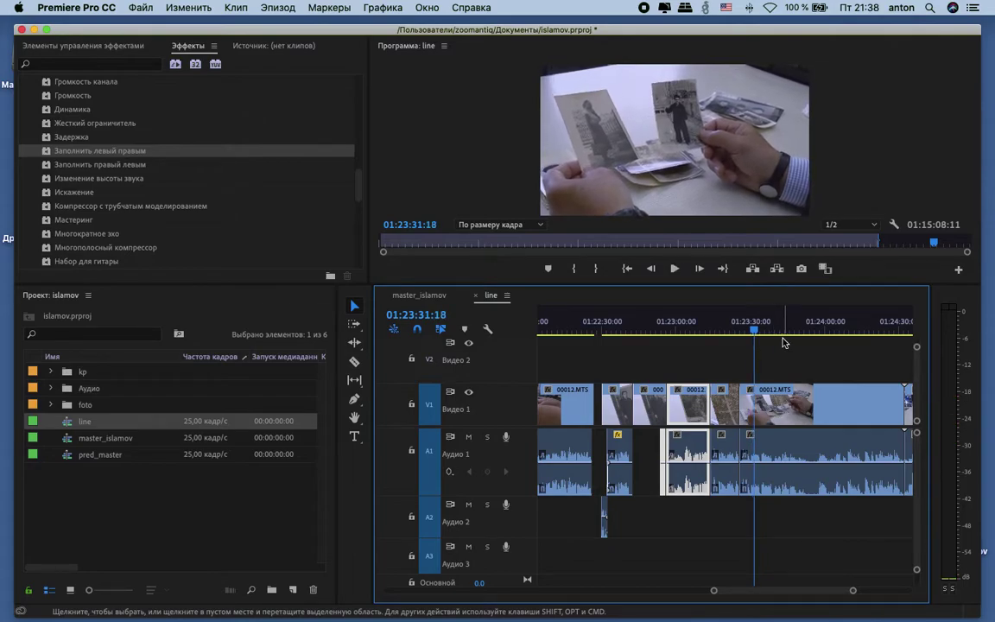
Step: Split the old-photo clip 00012.MTS, video and sound, at 01:23:30:00 in the line sequence
scroll(781, 341, up, 2)
key(=)
key(=)
click(668, 330)
key(space)
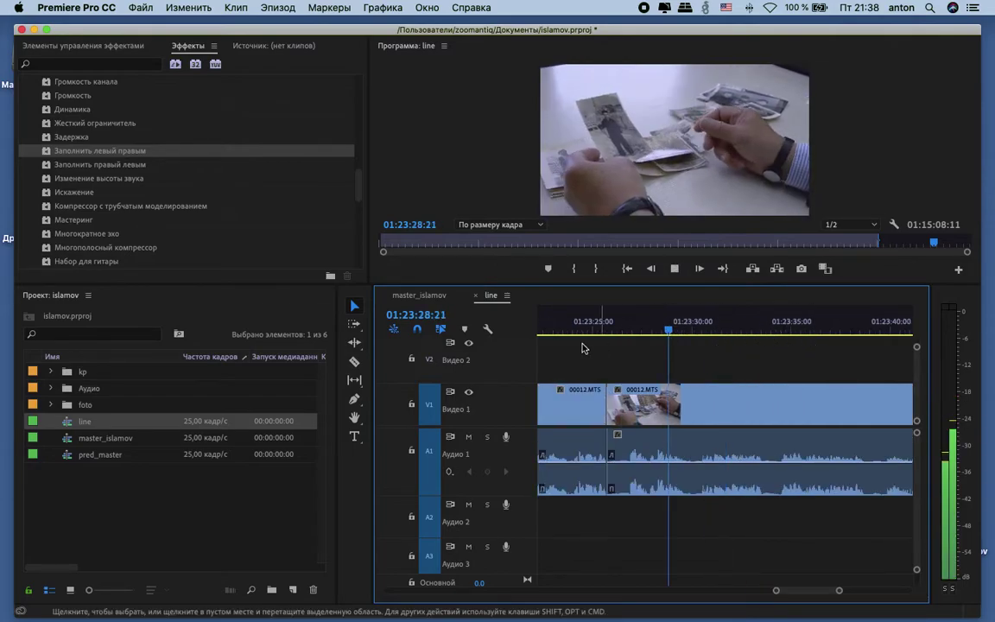
click(355, 362)
key(space)
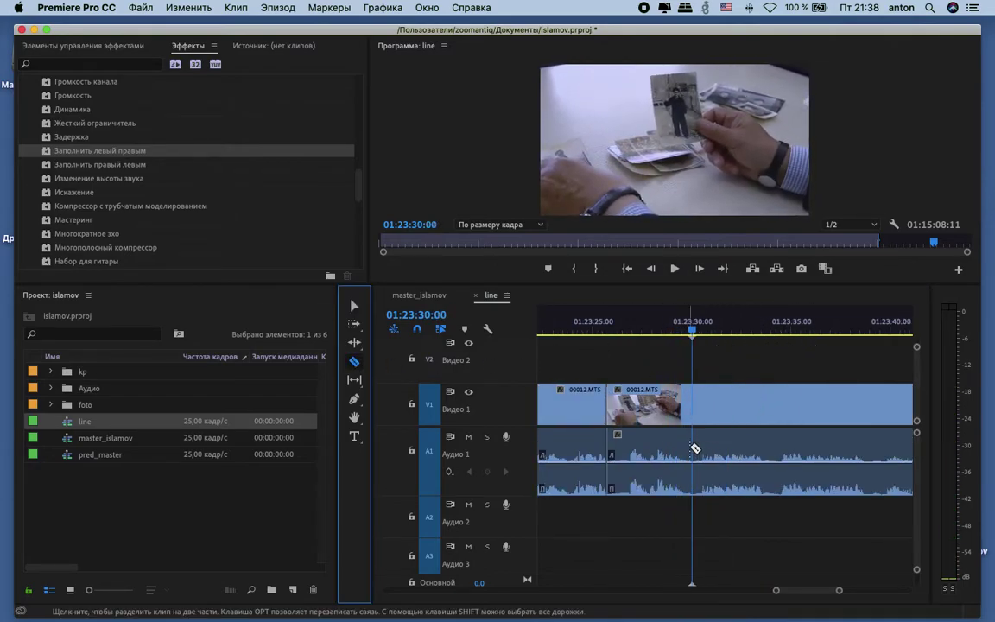
click(692, 399)
key(space)
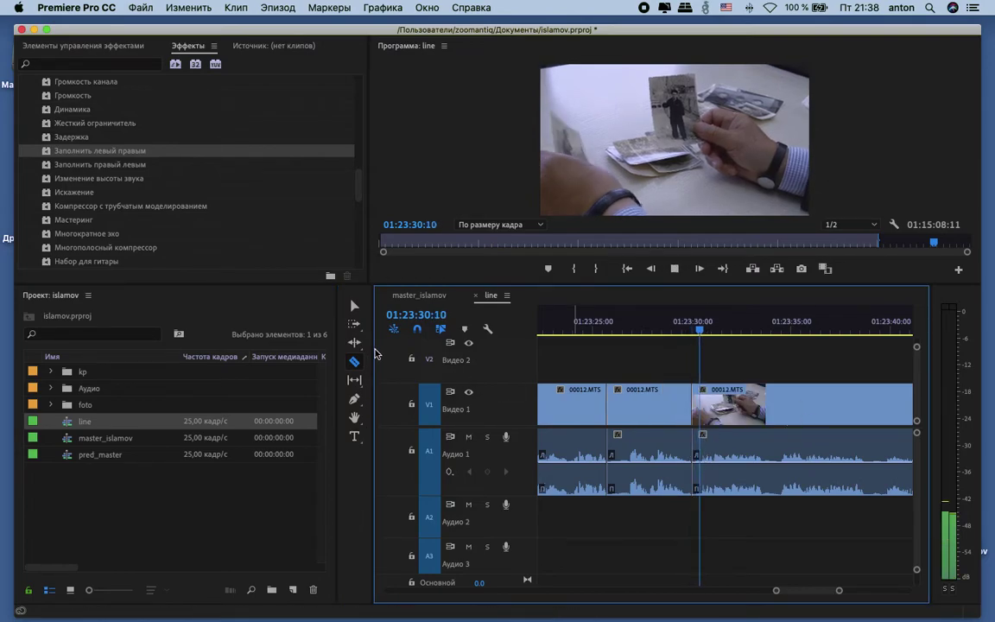
click(353, 305)
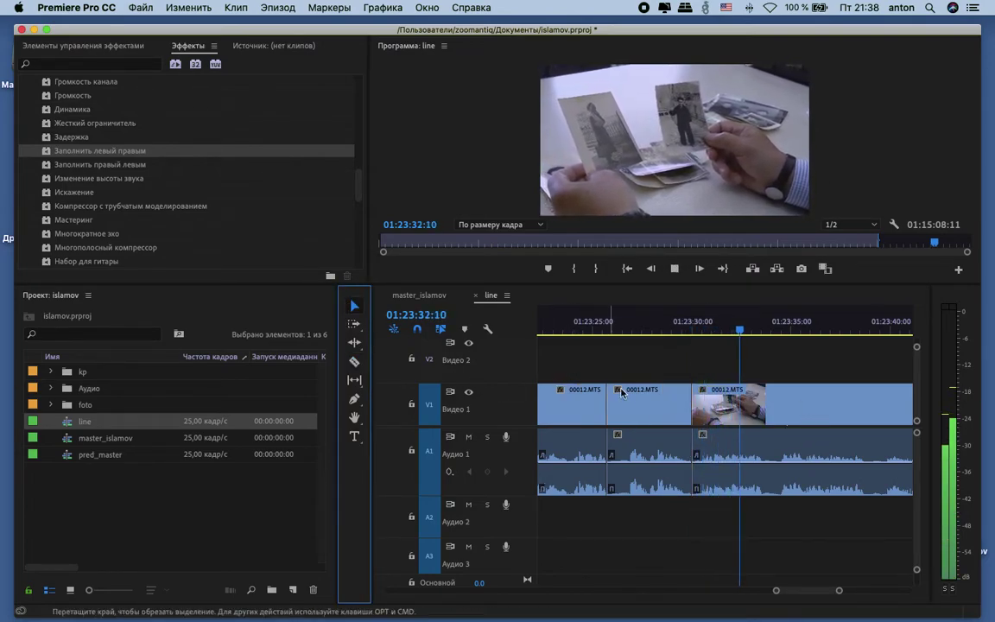
Step: Play the footage after the cut and split only the video of 00012.MTS at 01:23:33:17
key(minus)
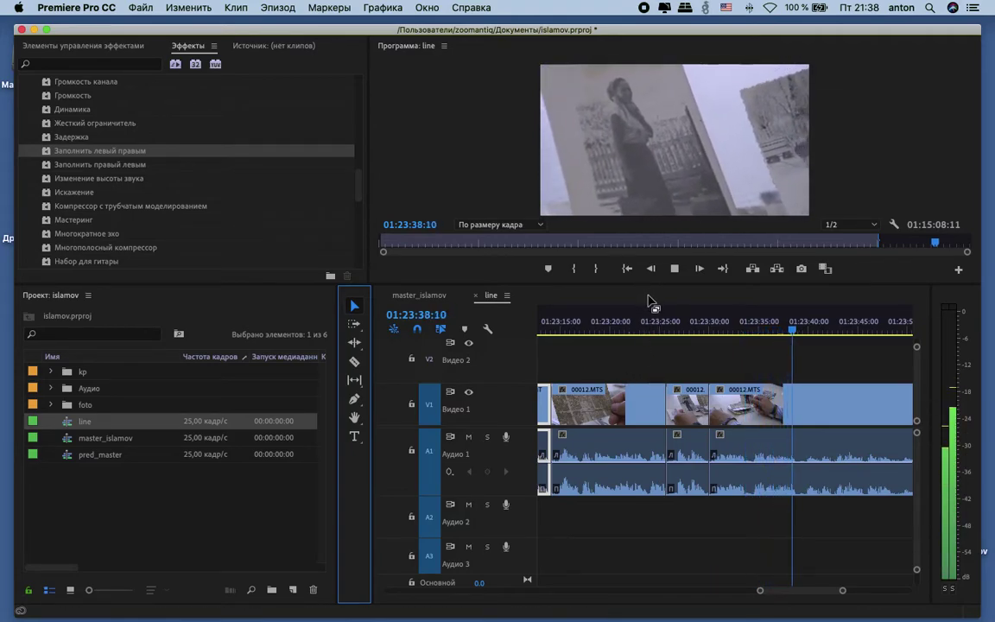
key(space)
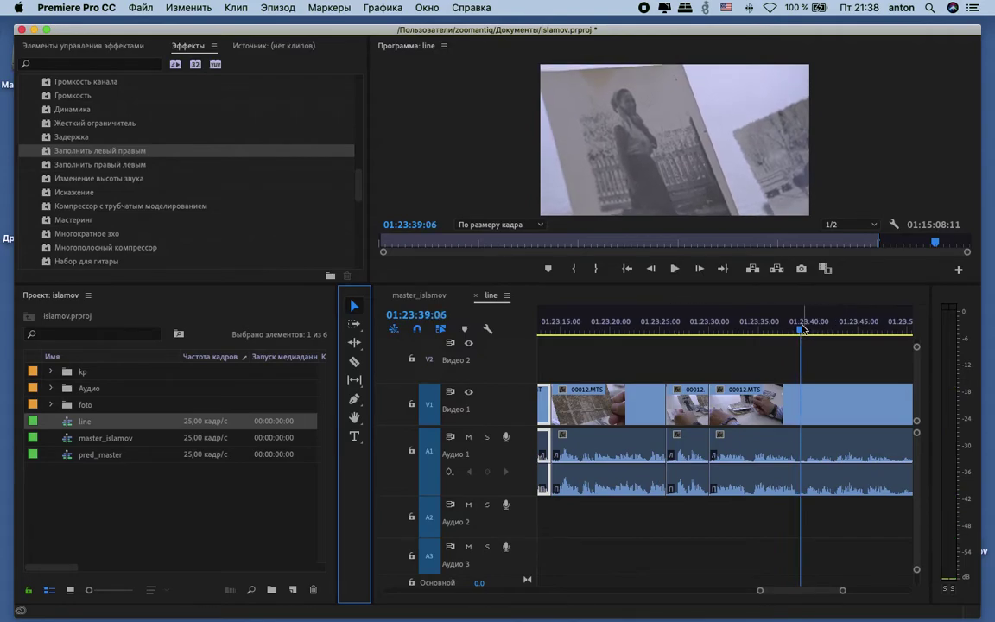
key(space)
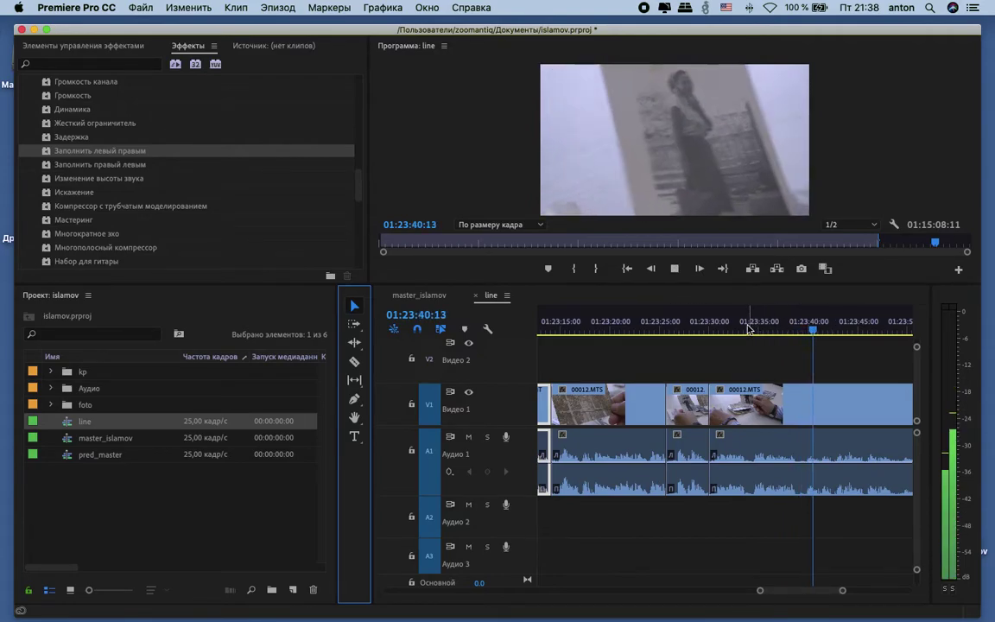
drag(778, 329, 724, 327)
key(space)
click(354, 362)
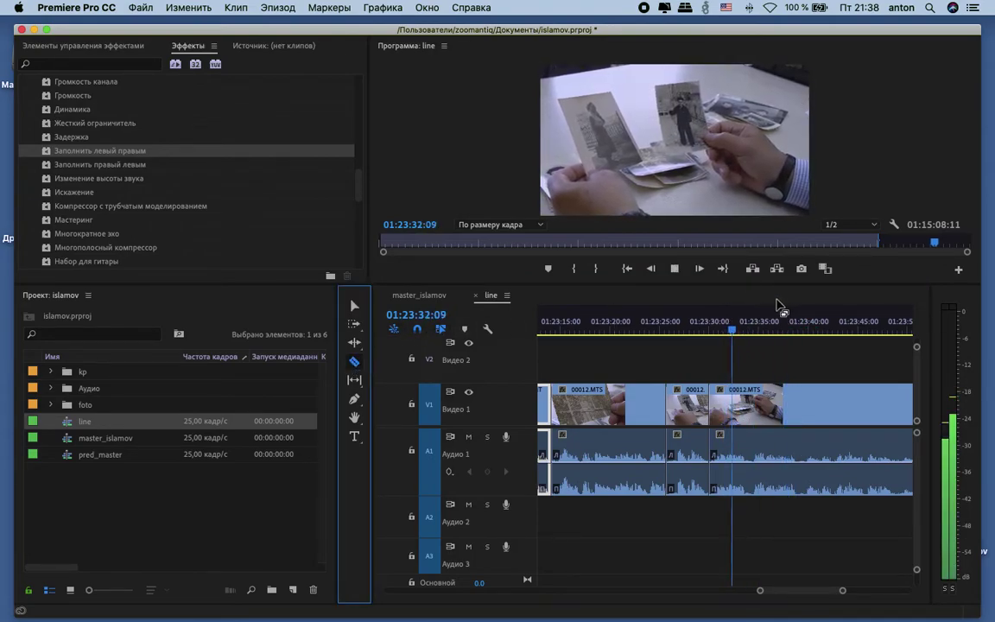
key(space)
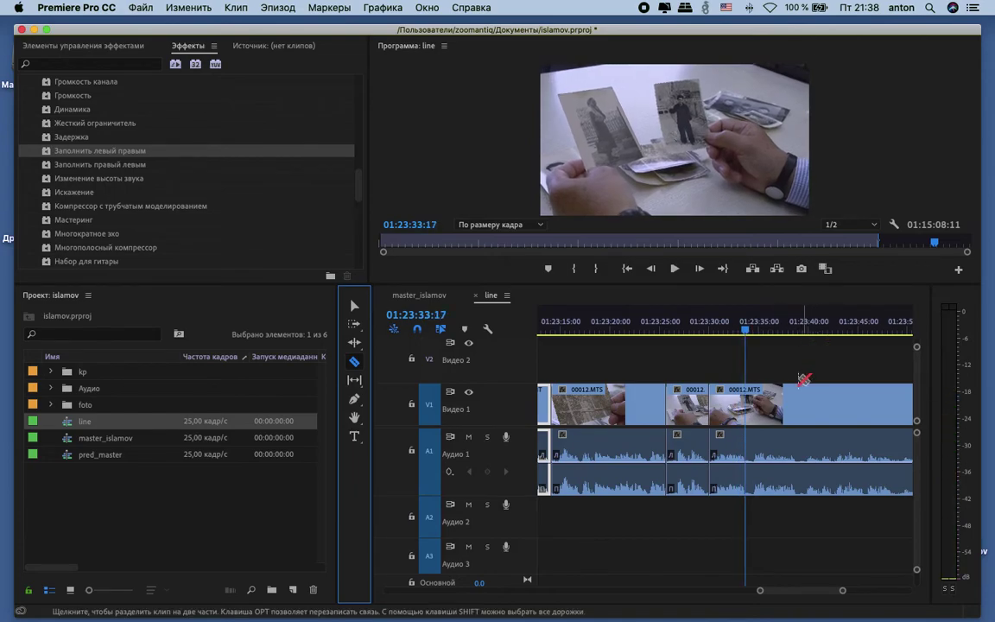
click(746, 398)
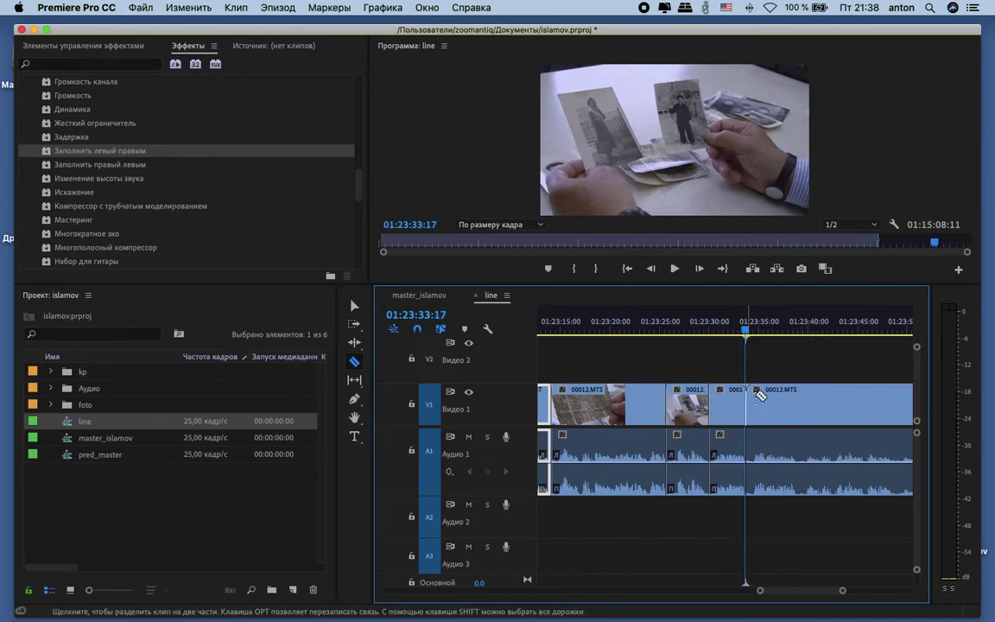
Step: Play back and forth past the video cut and split only the 00012.MTS sound on Аудио 1 at 01:23:35:19
key(space)
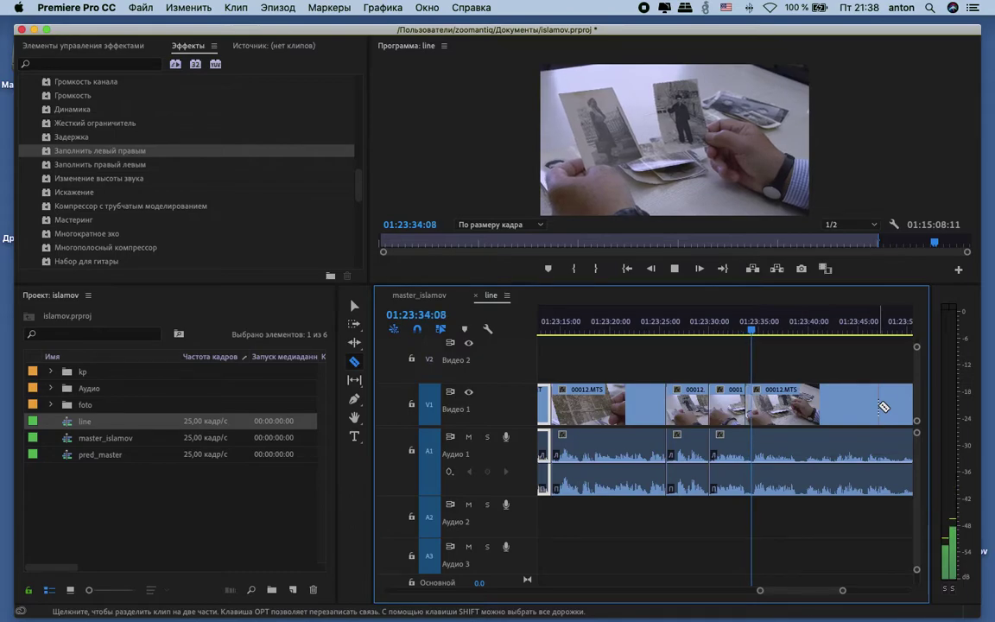
key(space)
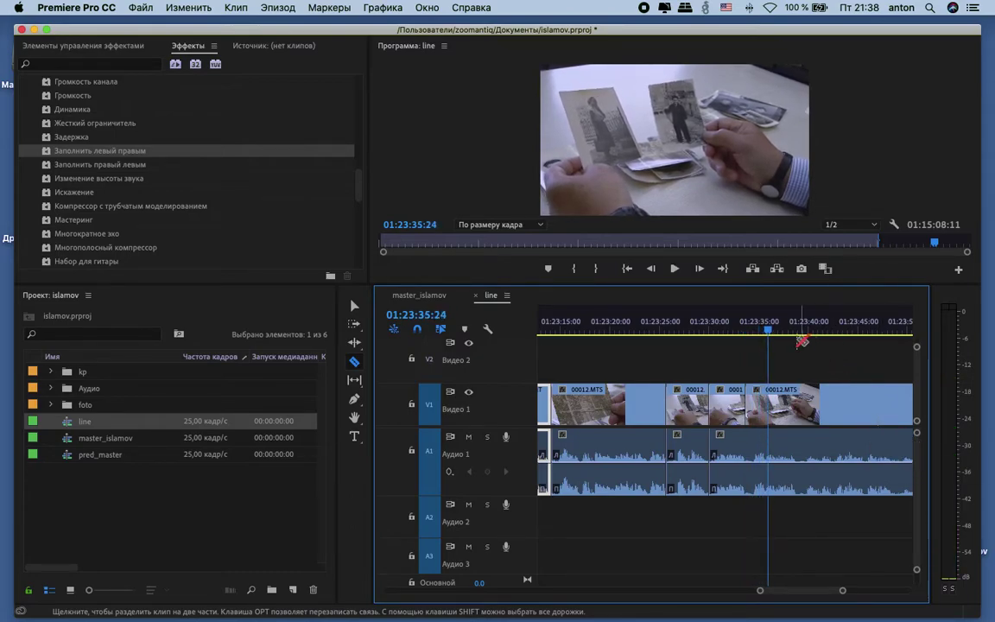
key(space)
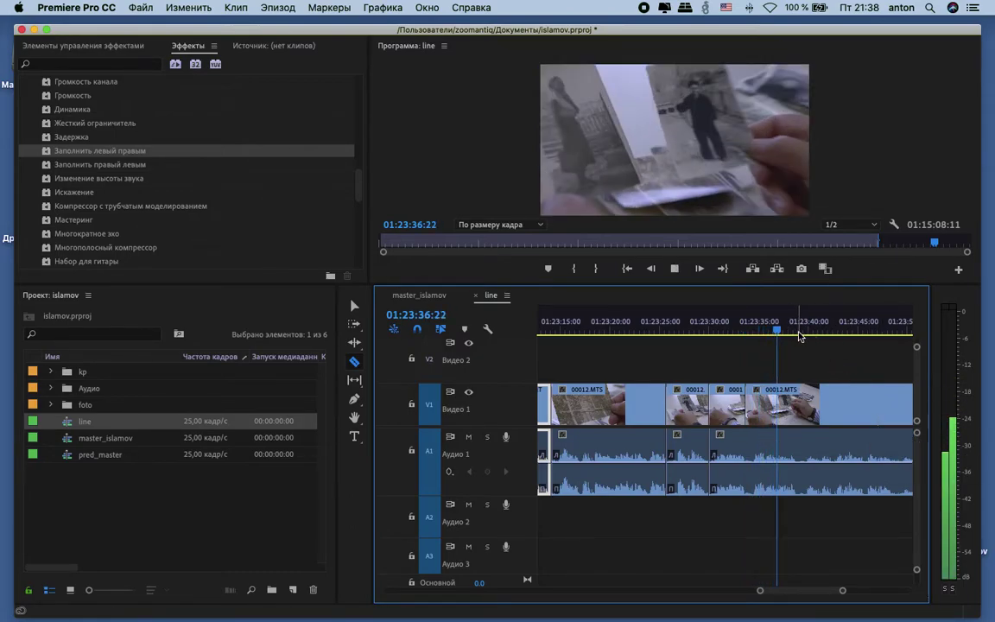
key(space)
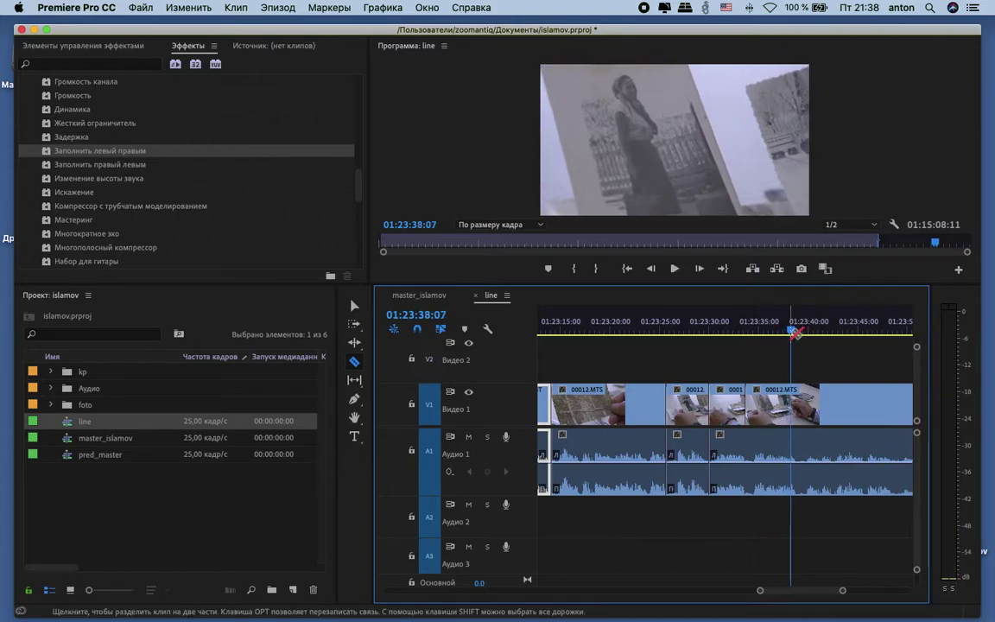
click(757, 332)
key(space)
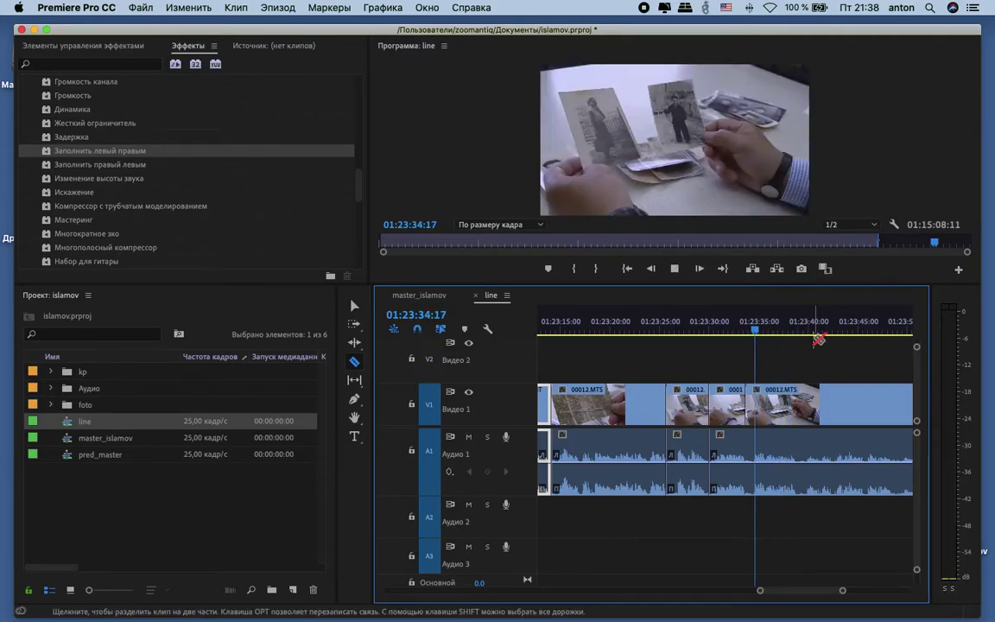
key(space)
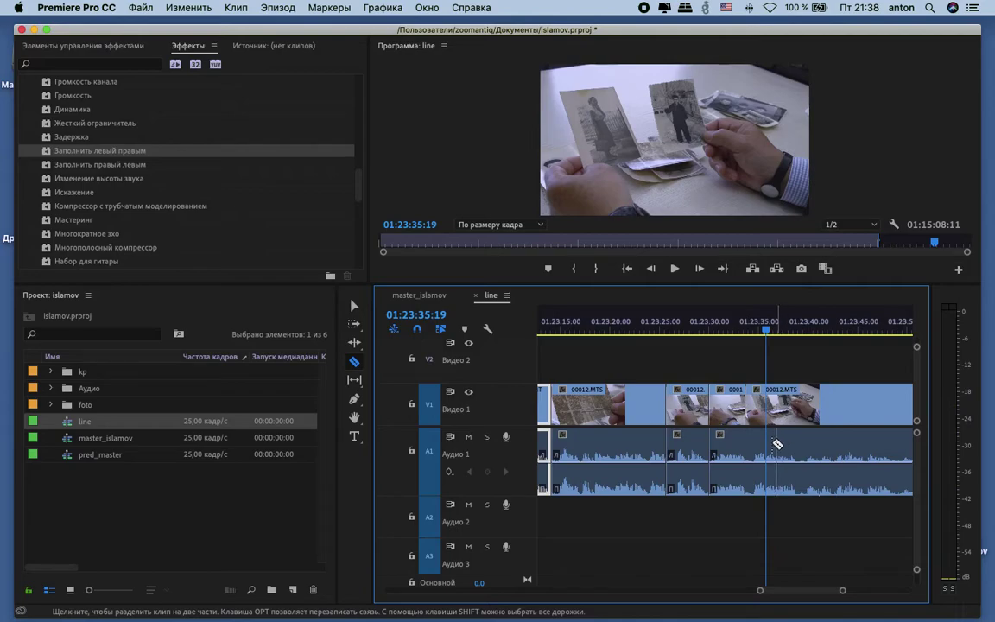
key(space)
key(space)
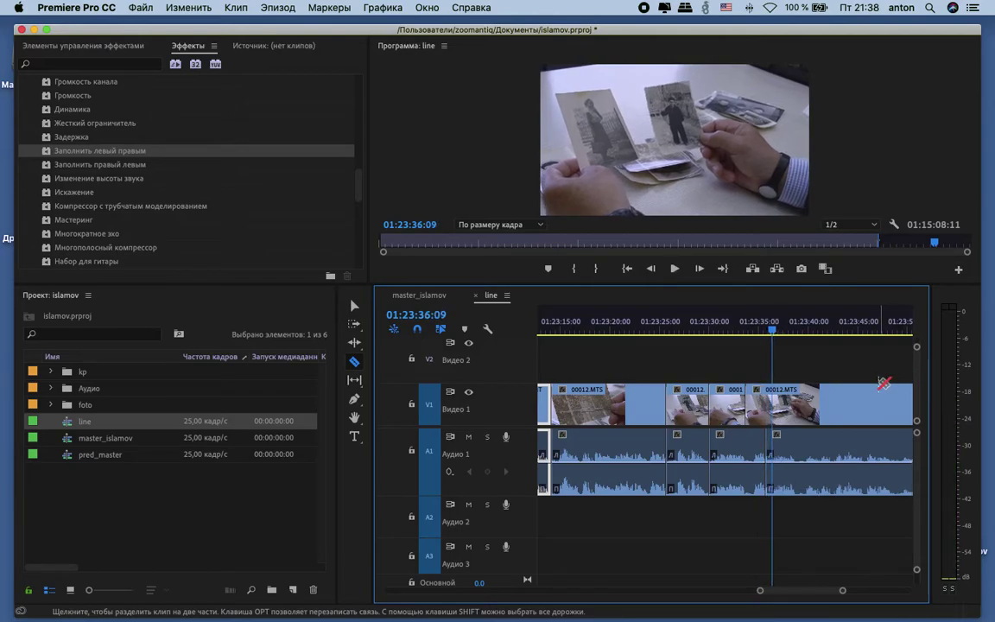
Step: Examine the waveform around the newest Аудио 1 cut and play the footage past it to about 01:23:39
key(equal)
key(equal)
key(equal)
key(space)
key(space)
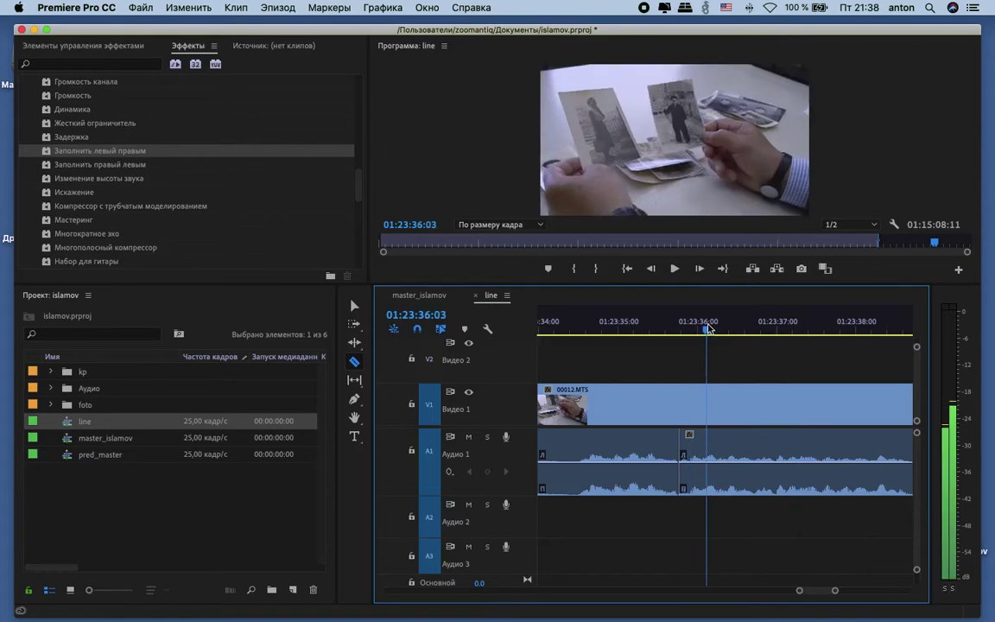
key(space)
key(minus)
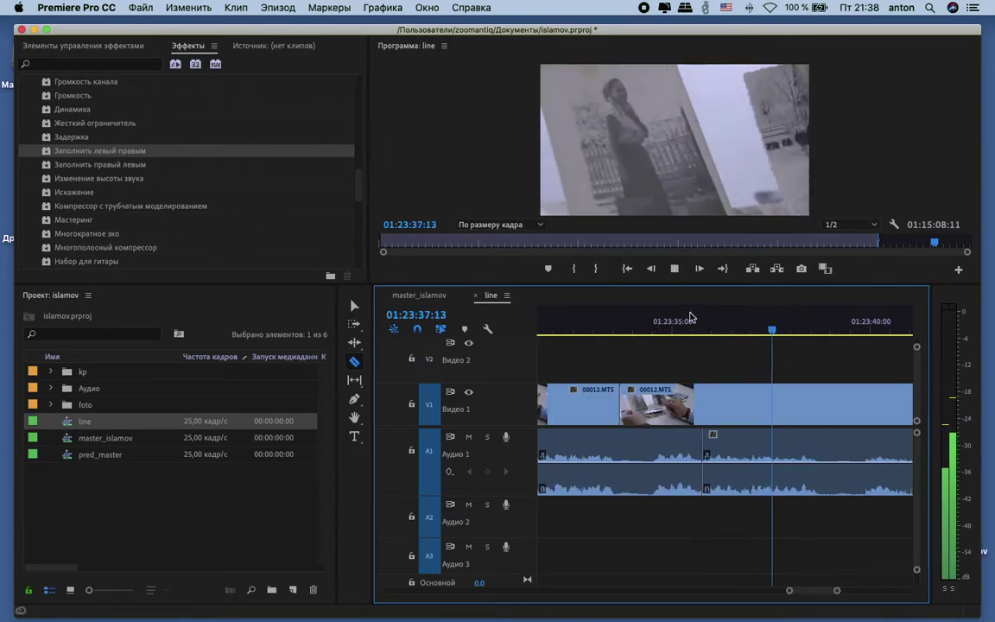
key(minus)
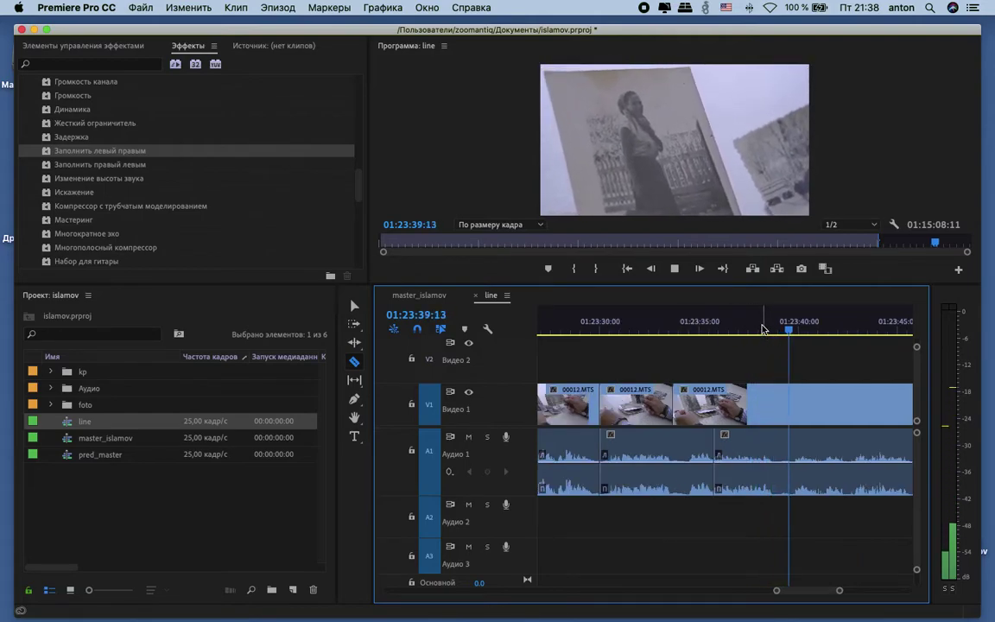
key(minus)
Step: Replay the short stretch after the last sound cut and split the Аудио 1 sound again at 01:23:36:23
drag(765, 336, 726, 328)
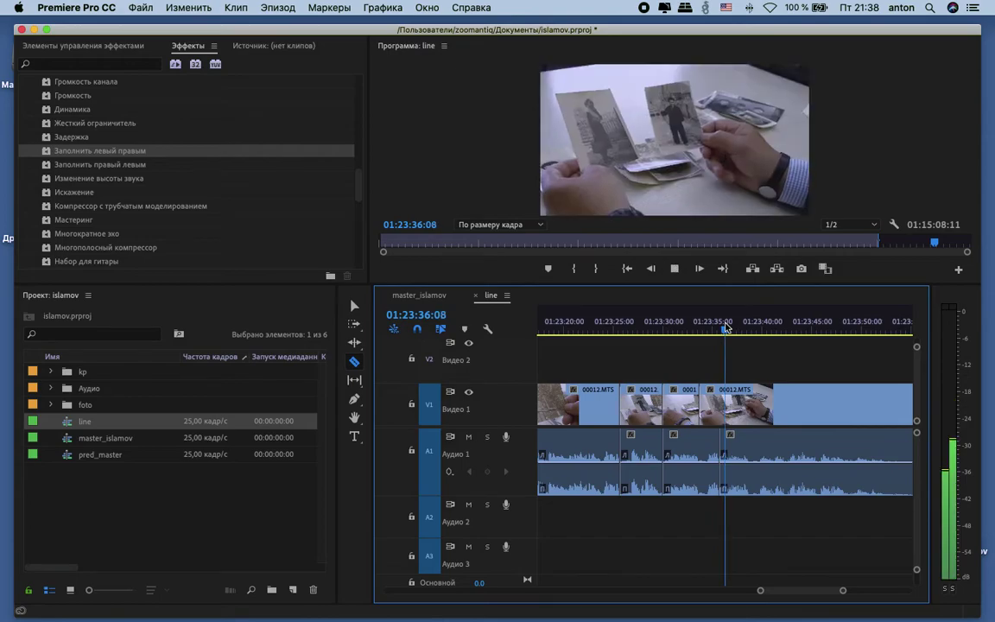
key(space)
key(space)
drag(738, 332, 727, 333)
key(space)
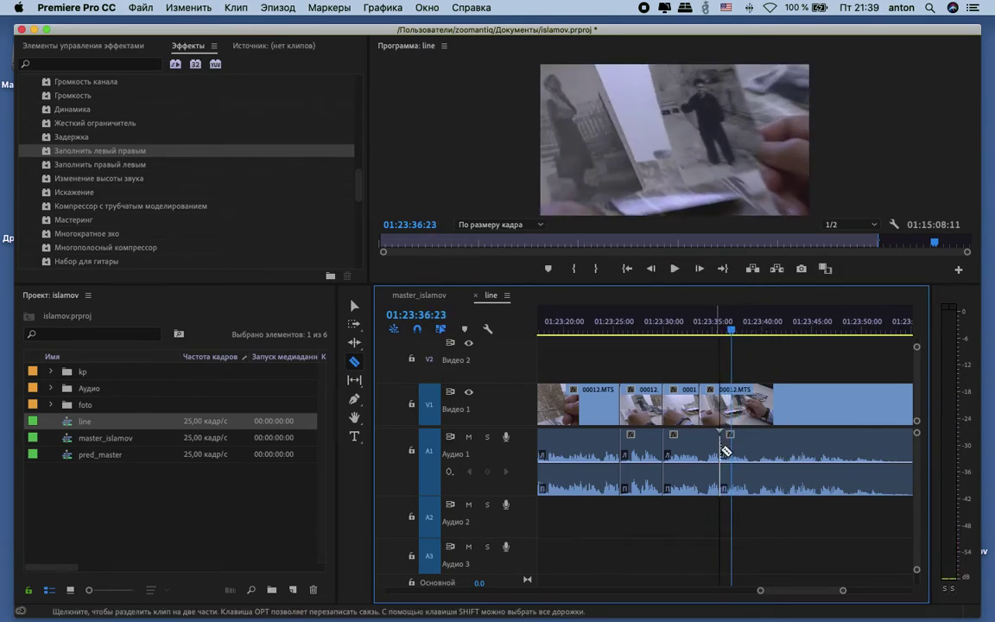
Step: Play on through the photo footage and split 00012.MTS, video and sound, at 01:23:42:10
key(space)
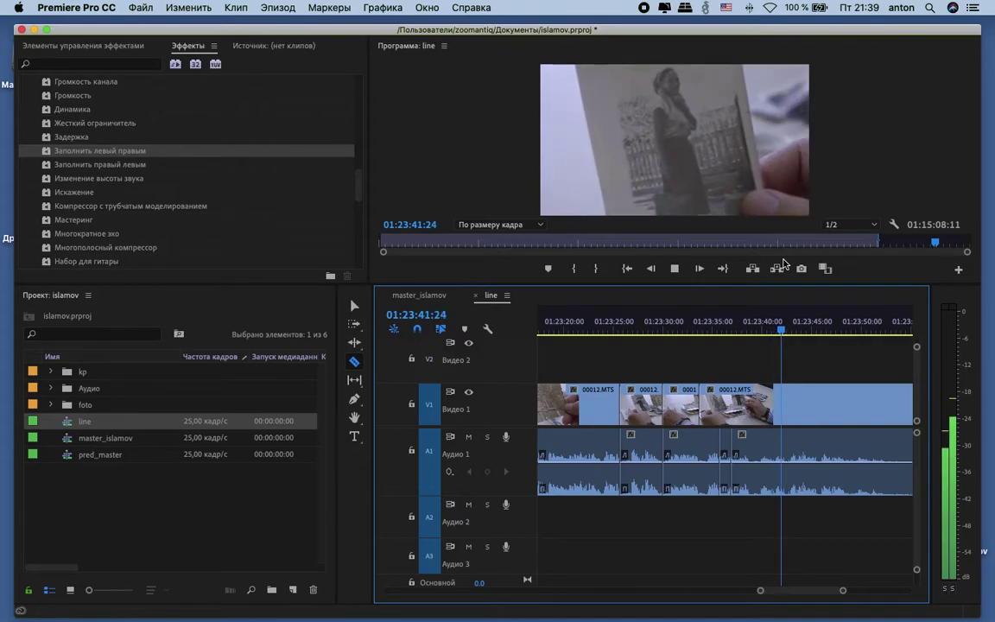
key(space)
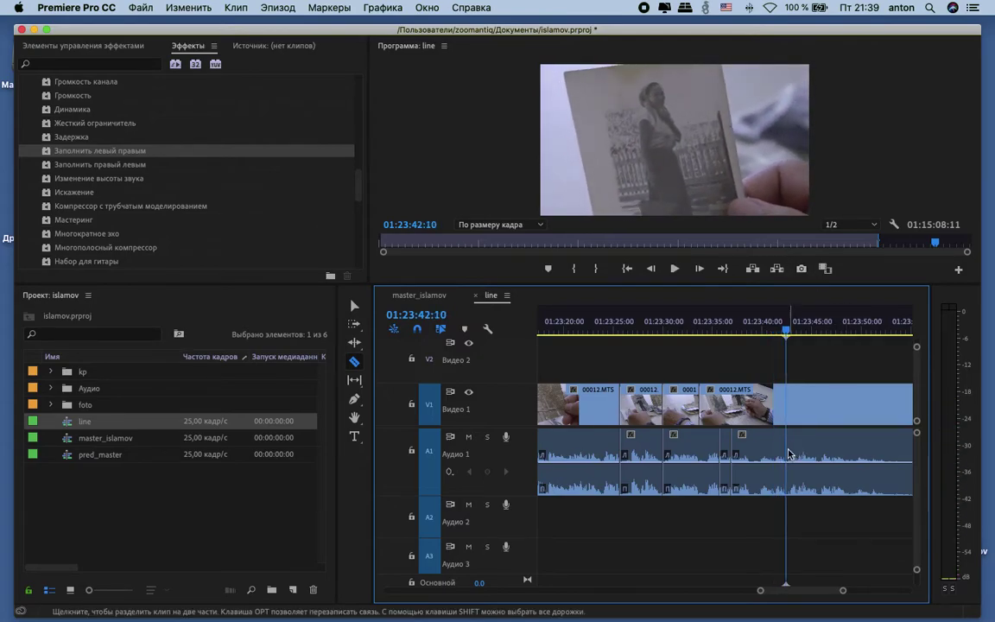
click(788, 402)
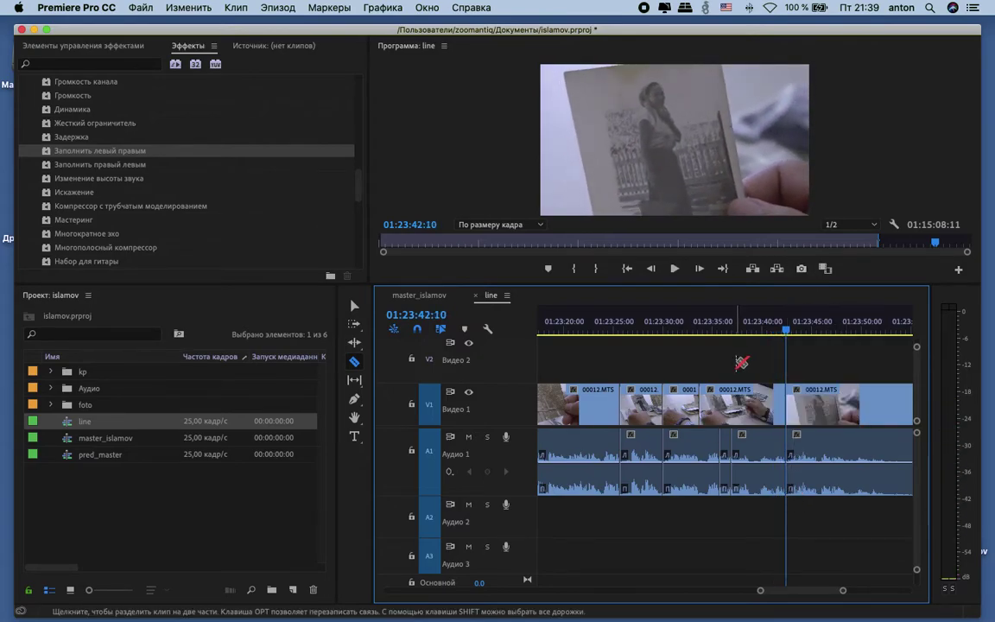
key(space)
click(354, 305)
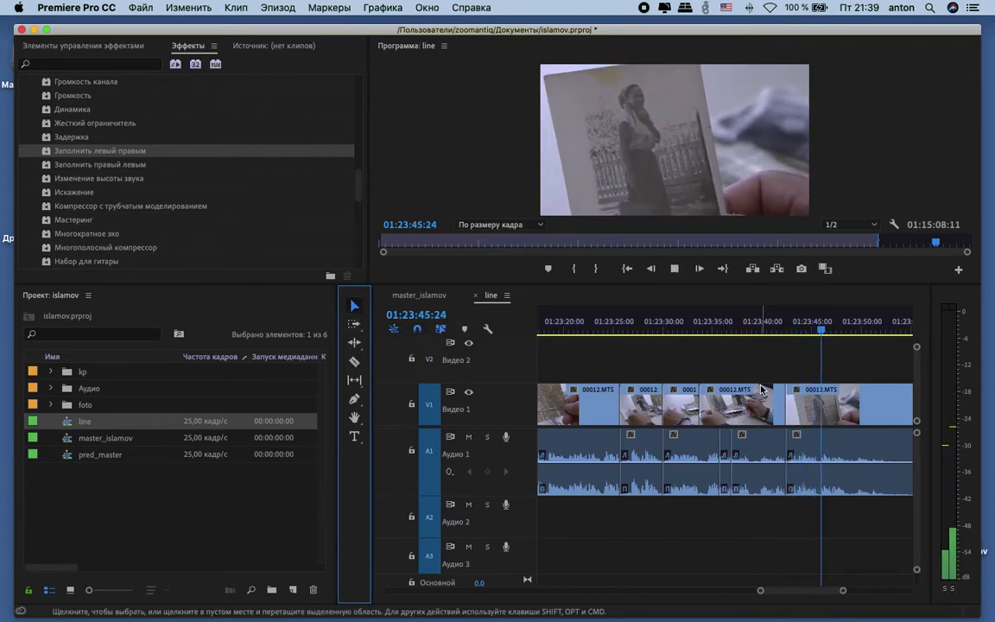
Step: Select the 00012.MTS pieces from 01:23:30:00 to 01:23:42:10 with their sound and move their video up to Видео 2
key(space)
drag(748, 323, 620, 321)
key(space)
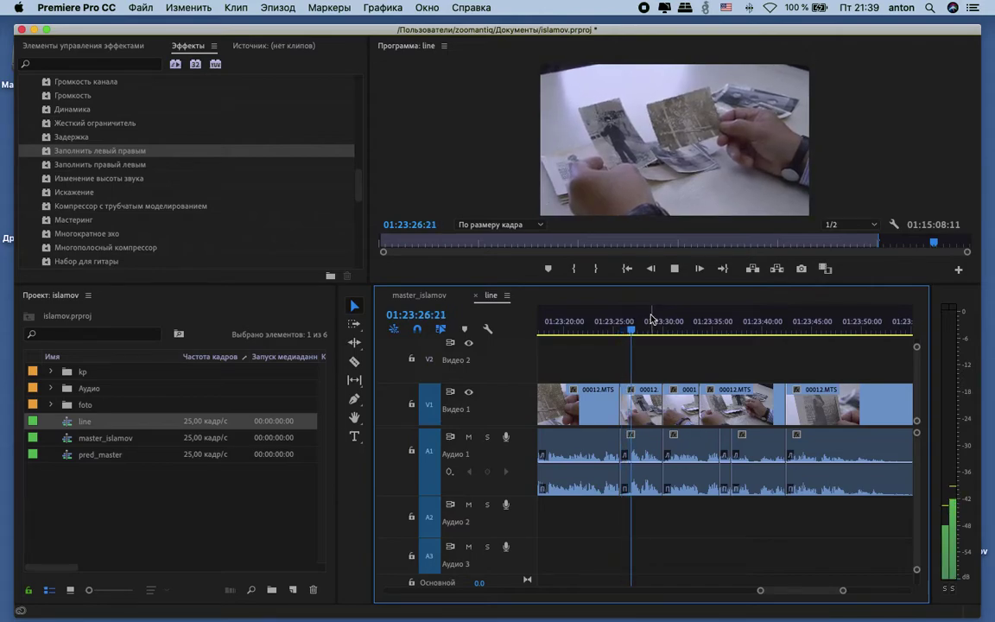
key(space)
drag(667, 366, 750, 508)
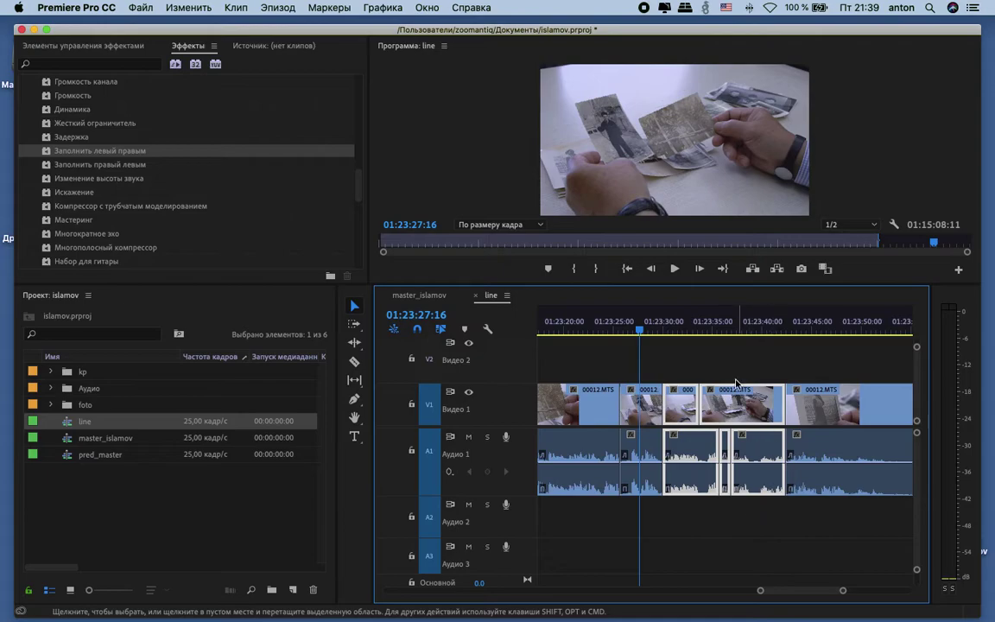
drag(706, 406, 708, 373)
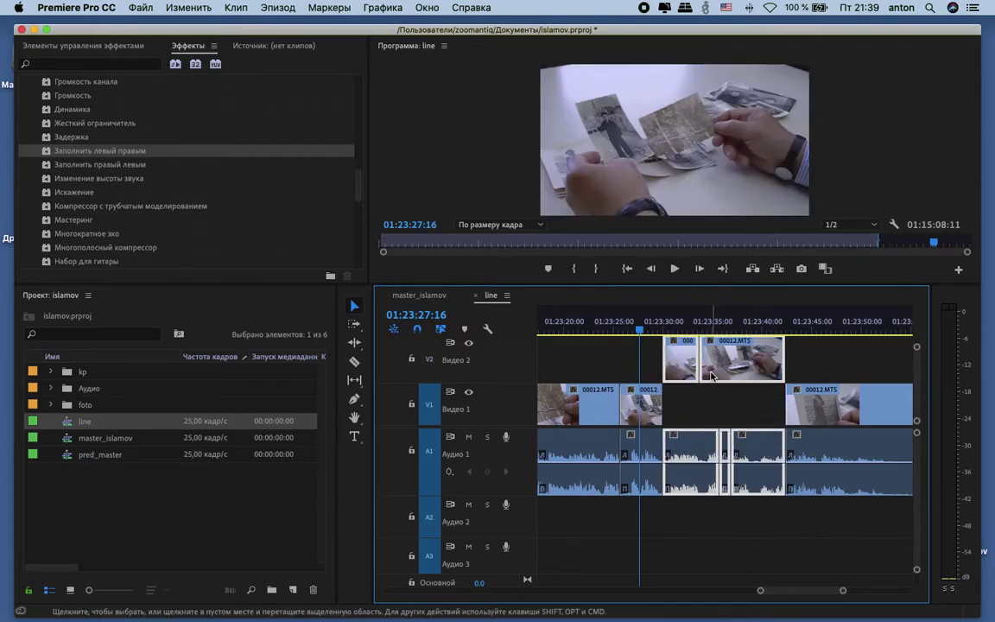
Step: Return to master_islamov, play it from about 00:05:09, and move the playhead to 00:05:50:05
click(419, 294)
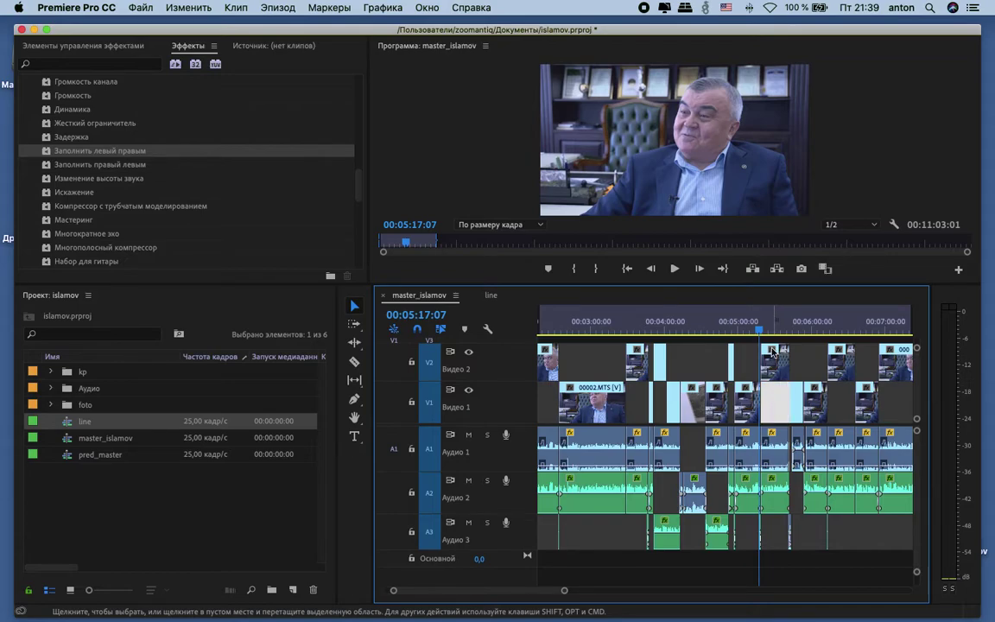
click(749, 326)
key(space)
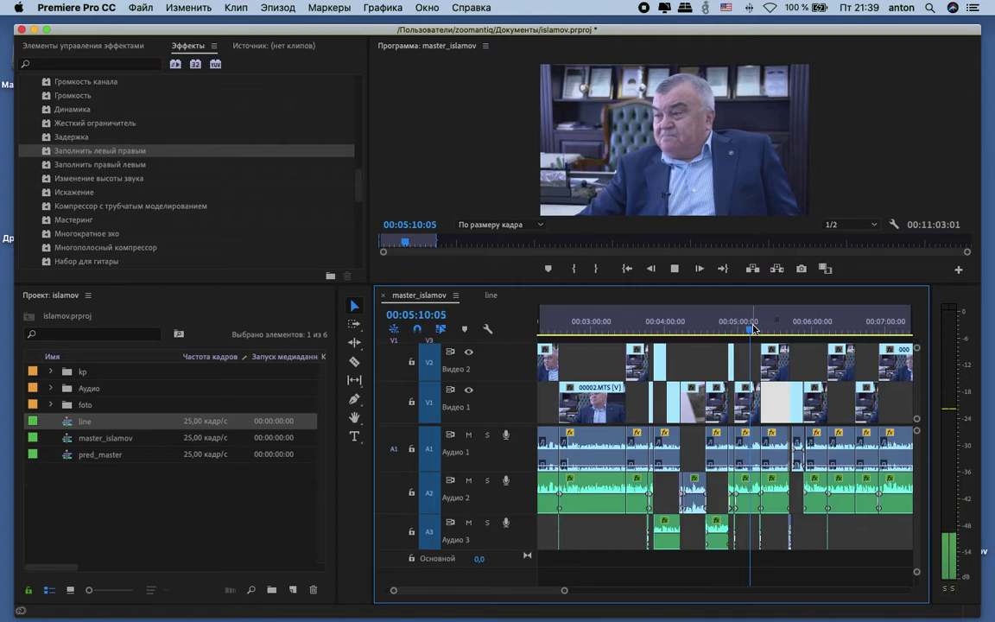
drag(749, 321, 800, 323)
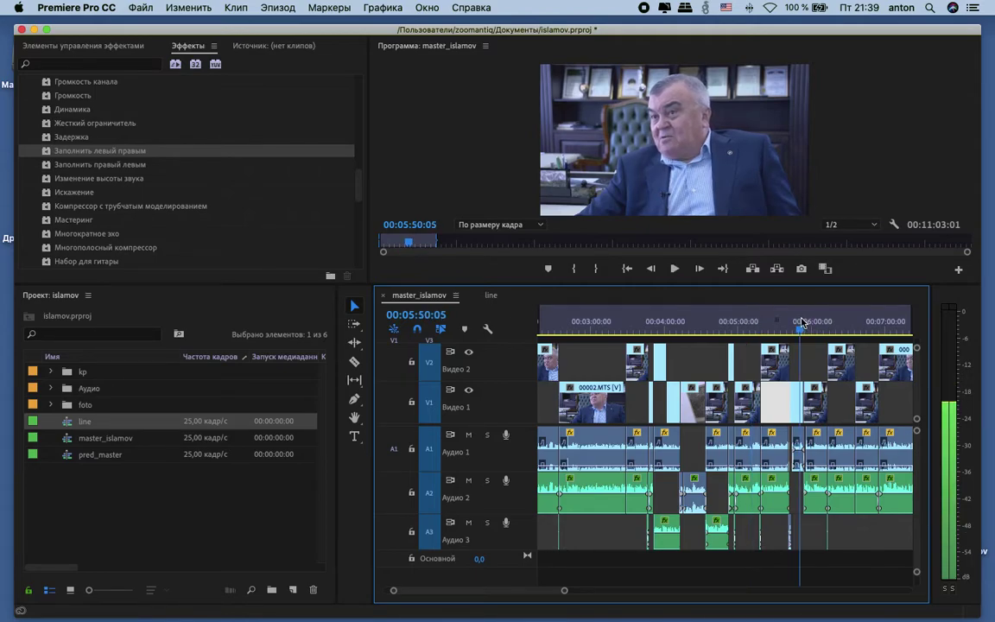
Step: Play master_islamov from 00:06:40:08 and look through the surrounding interview clips for a place for the photo footage
scroll(845, 400, right, 3)
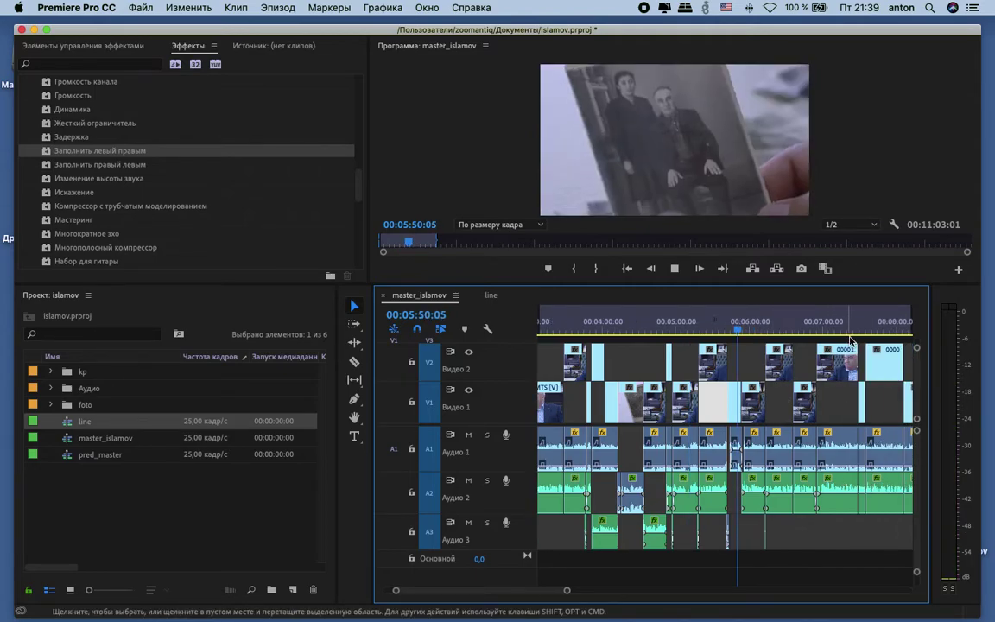
click(800, 324)
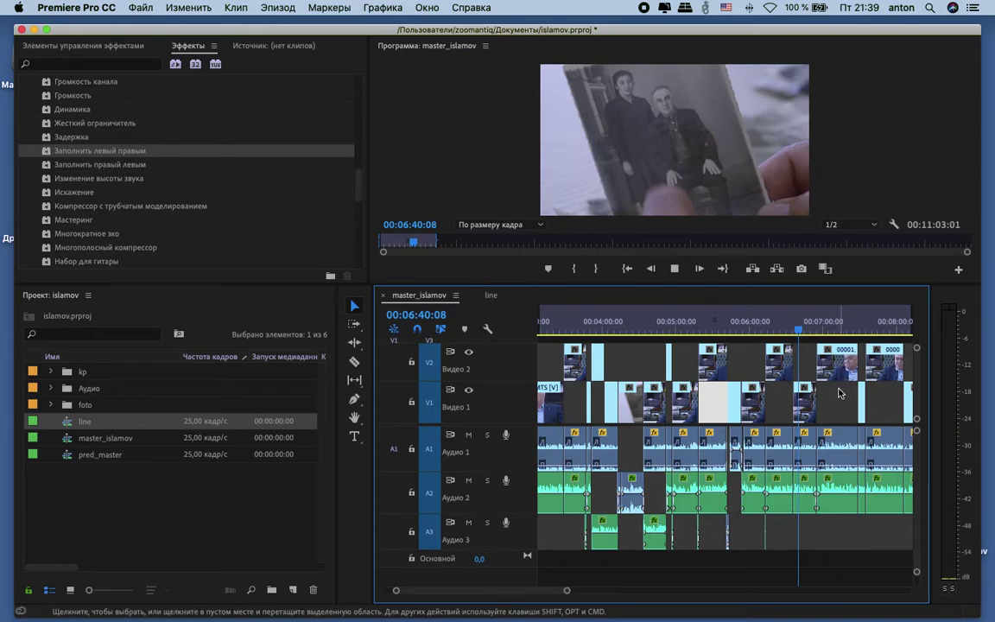
scroll(838, 394, up, 2)
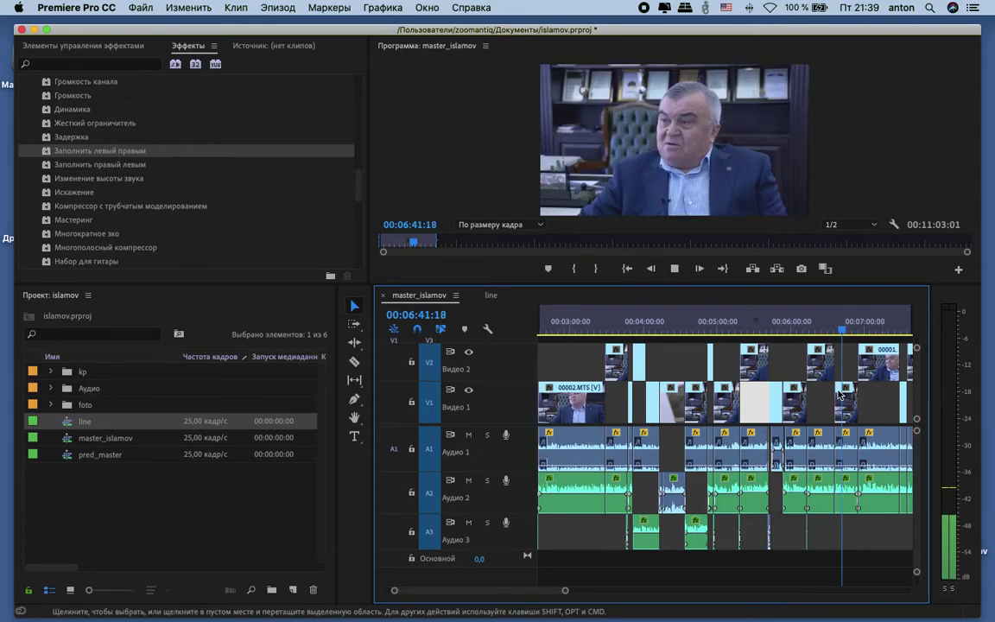
scroll(818, 389, down, 10)
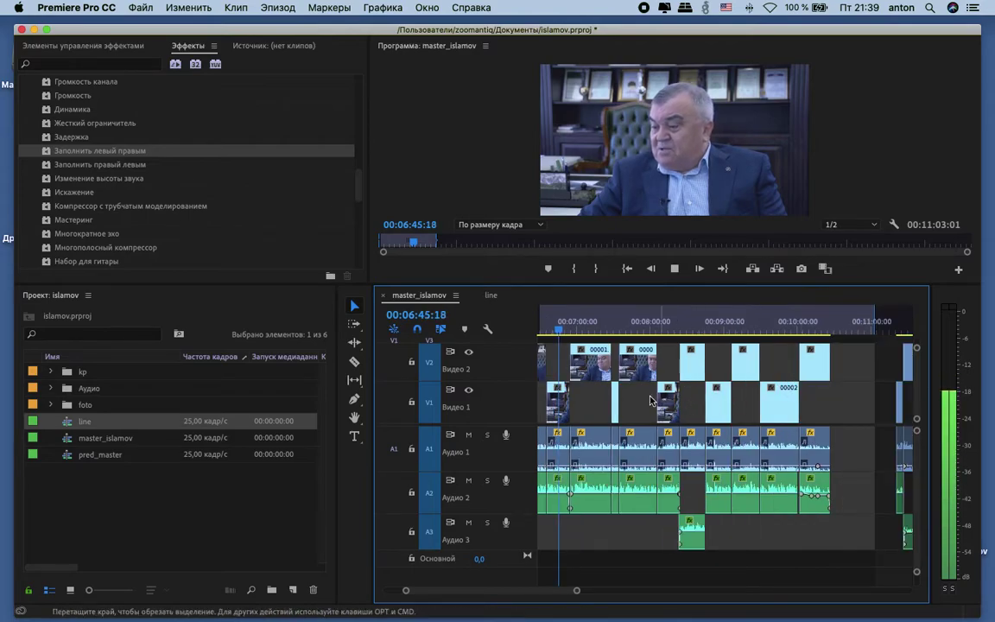
scroll(656, 402, up, 5)
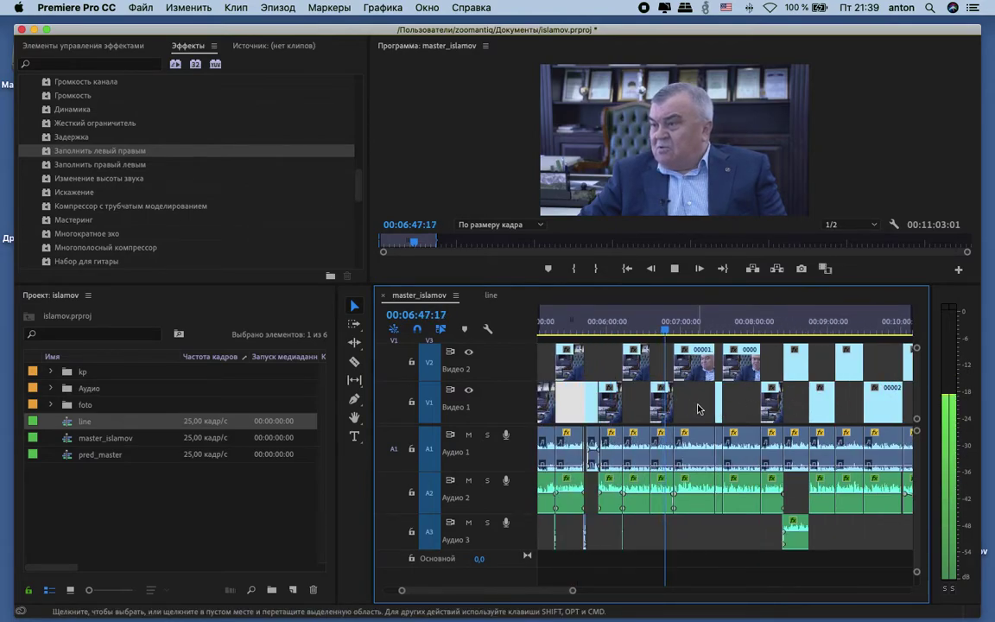
scroll(700, 409, up, 5)
scroll(641, 356, up, 5)
scroll(639, 346, down, 10)
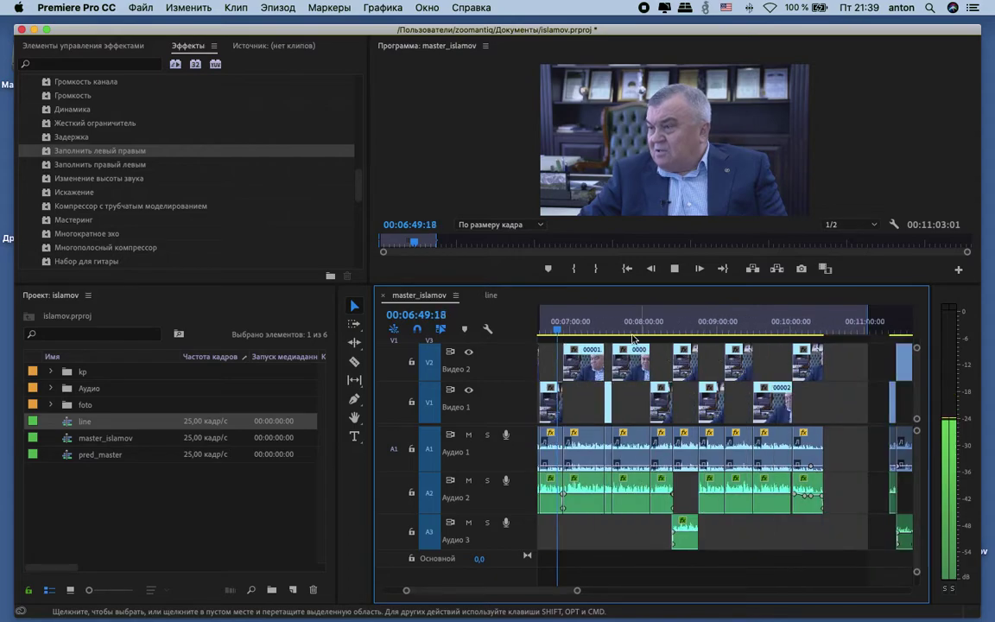
key(space)
key(minus)
scroll(657, 385, up, 2)
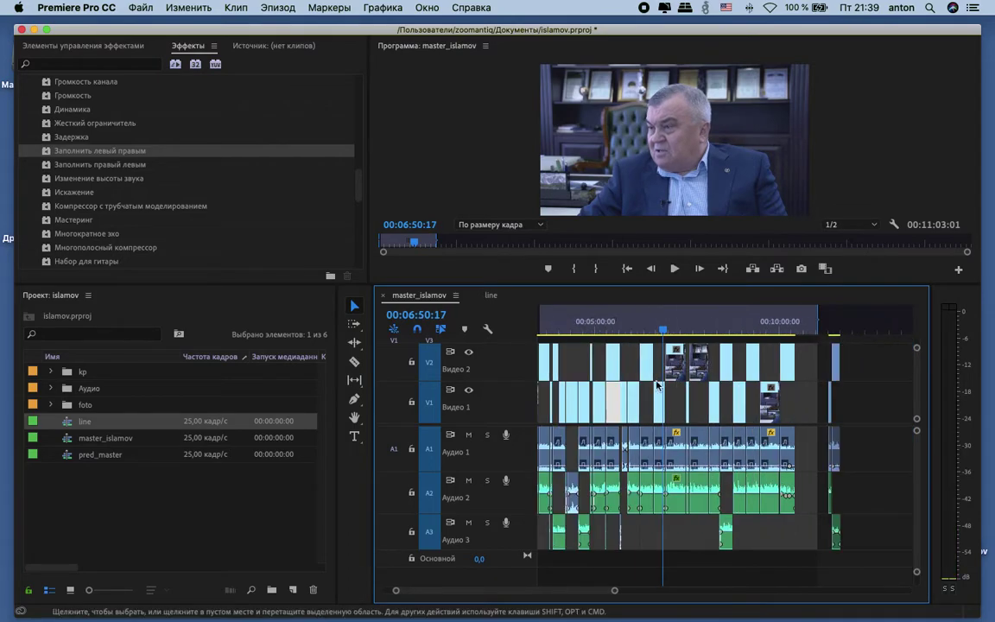
Step: Play master_islamov from about 00:02:20:20 to 00:02:36:02 and examine the cut between the two 00002.MTS clips near 00:02:34
scroll(657, 386, up, 6)
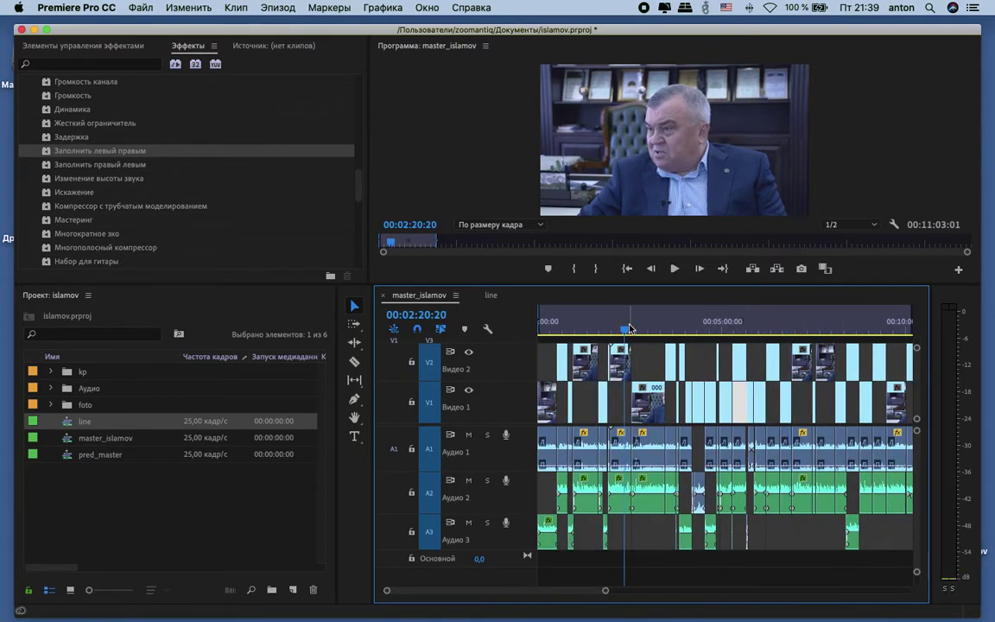
key(equal)
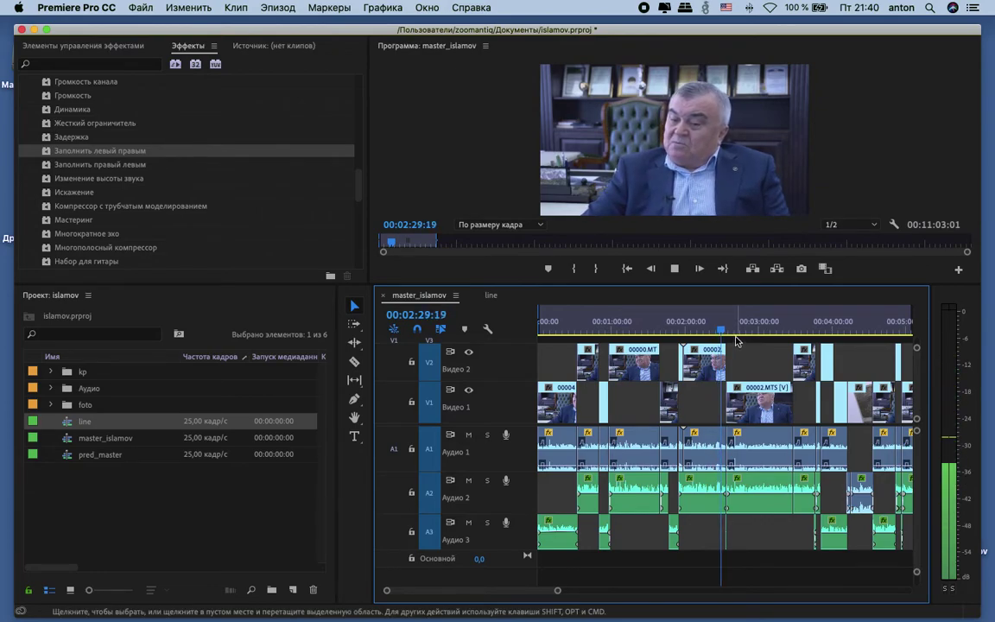
key(=)
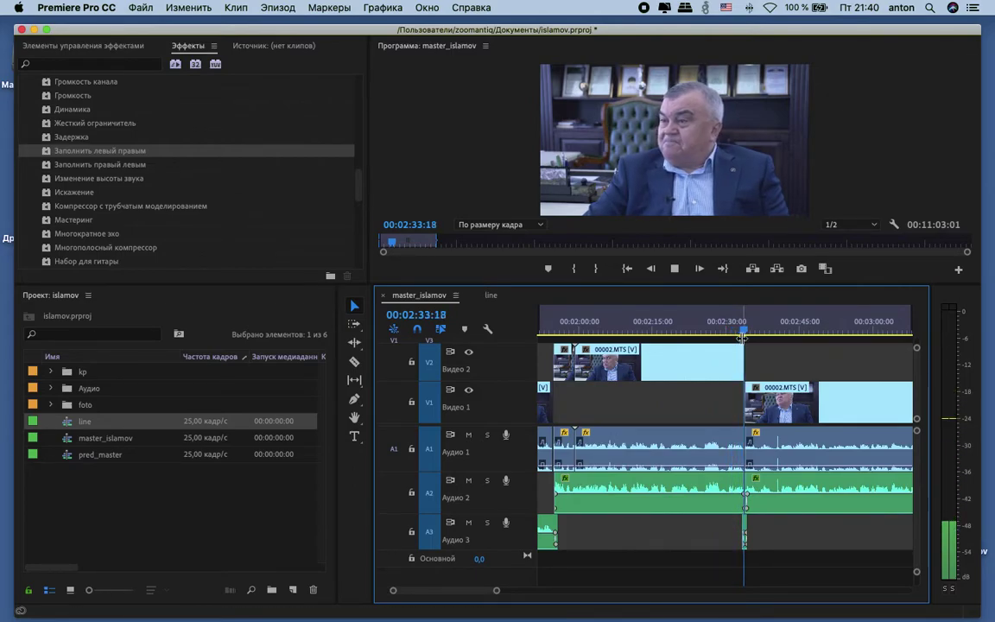
key(minus)
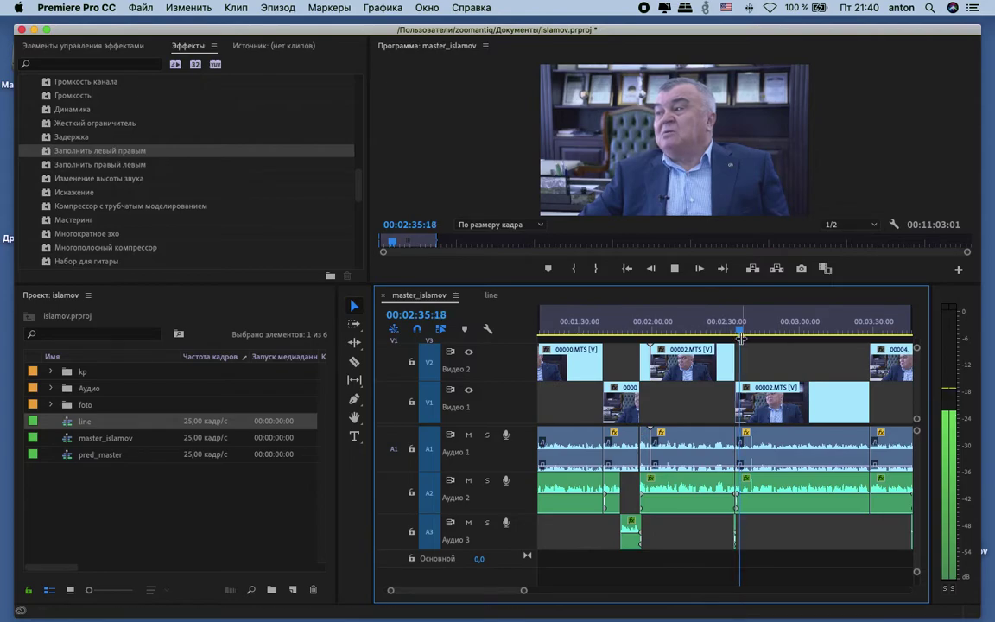
key(space)
key(=)
key(=)
key(=)
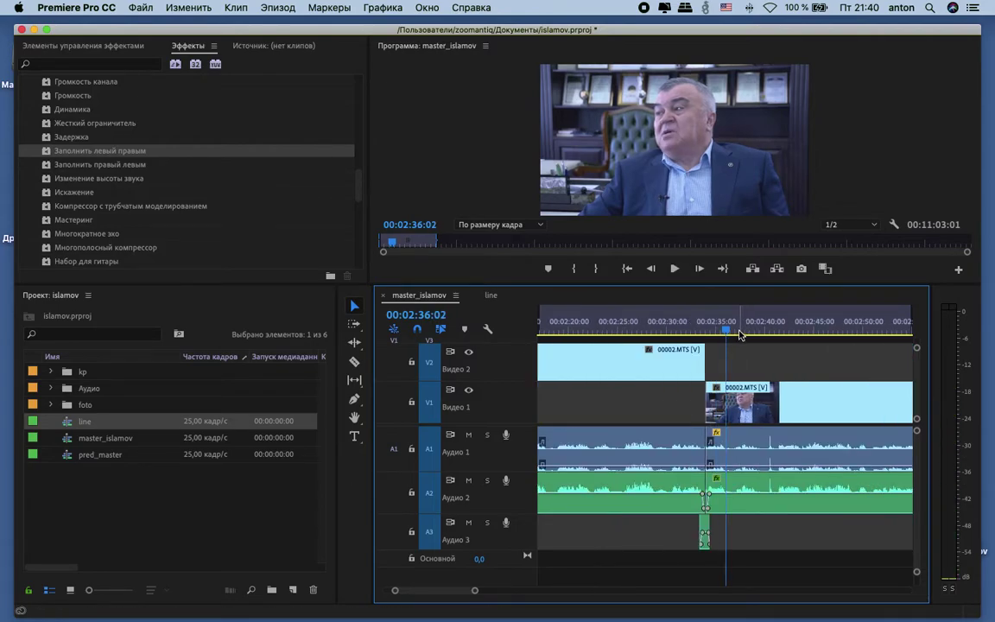
Step: Shift all clips after the 00002.MTS cut near 00:02:34 later, to start at about 00:03:40, leaving a gap for the photo footage
click(355, 324)
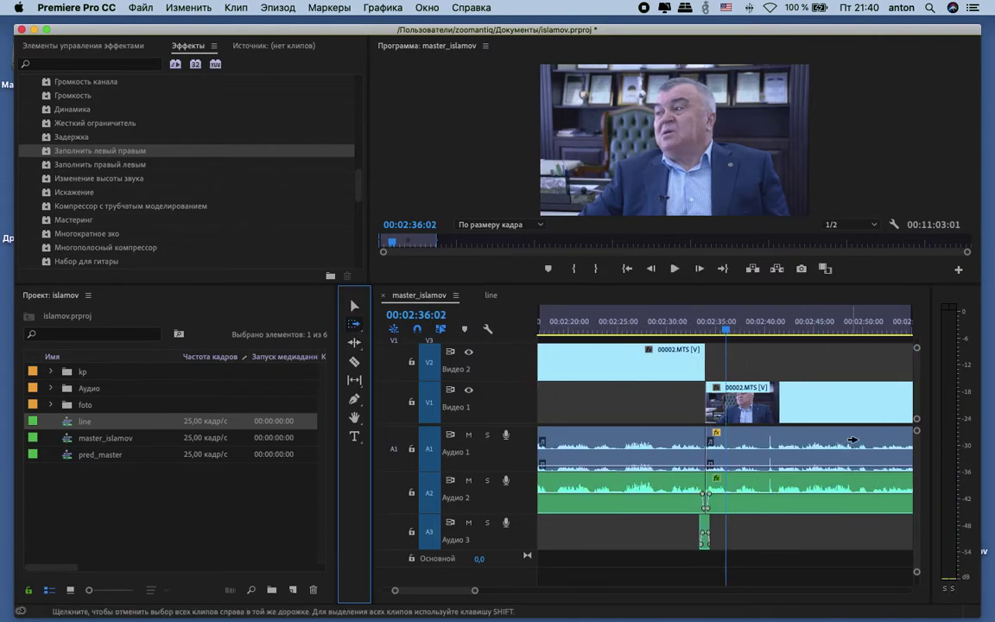
drag(806, 403, 857, 405)
key(minus)
key(minus)
key(minus)
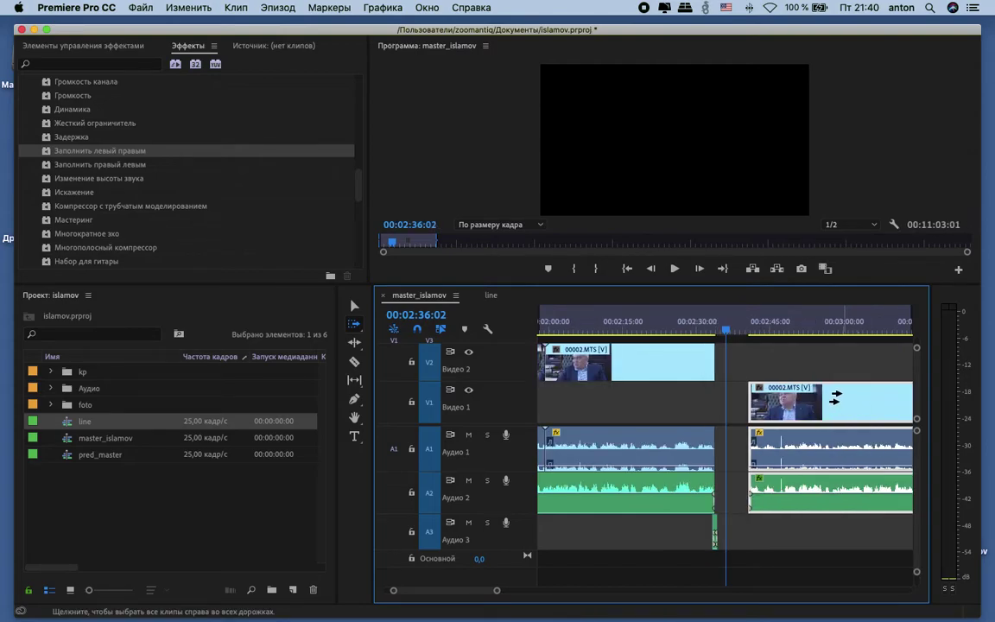
drag(752, 393, 815, 396)
click(354, 305)
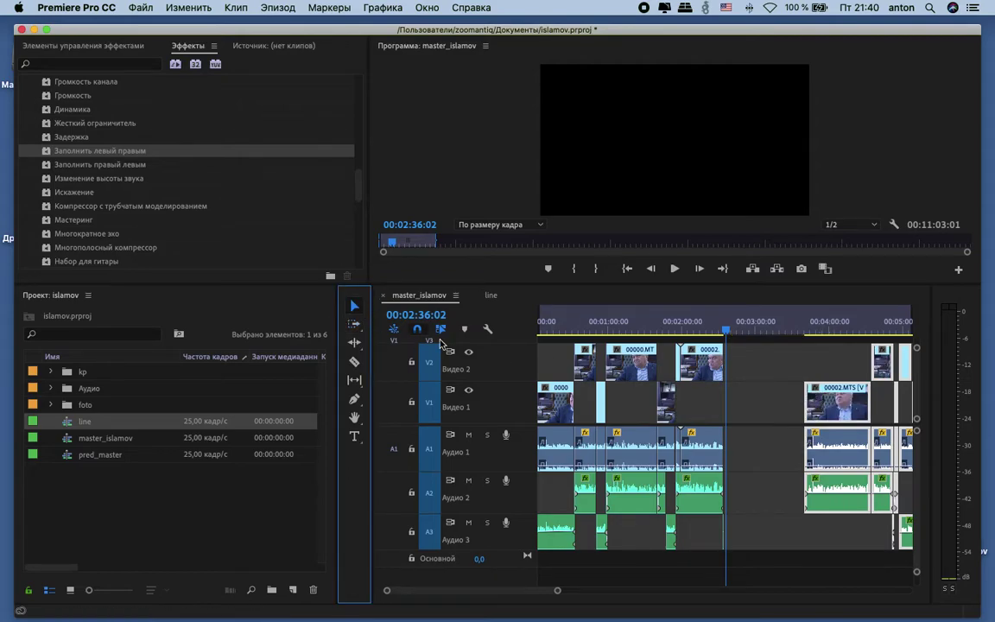
Step: Paste the copied 00012.MTS photo pieces with their sound into the gap at 00:02:44:20
click(736, 402)
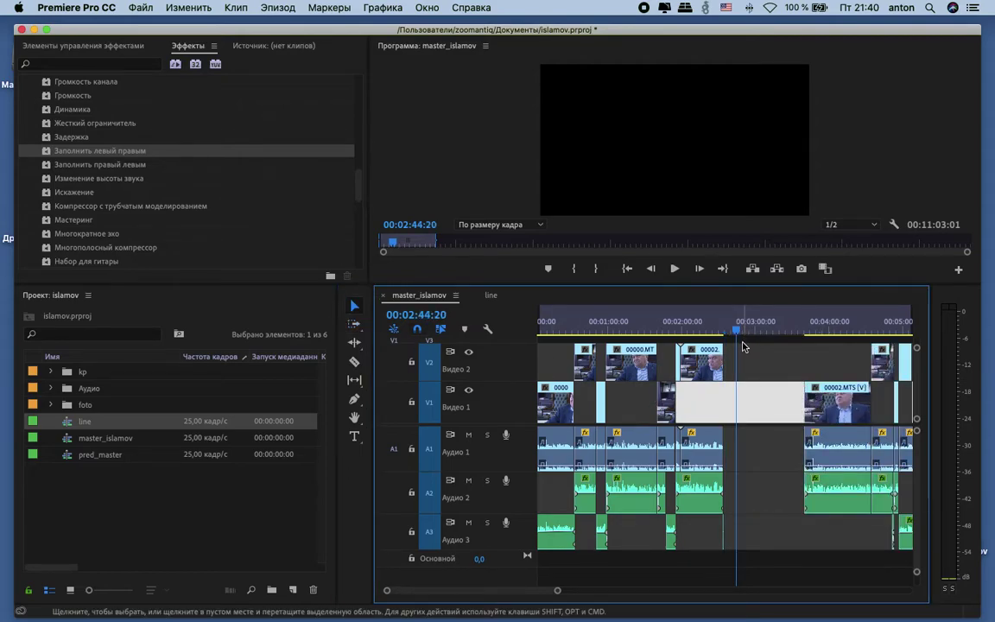
key(super+v)
key(=)
key(=)
key(=)
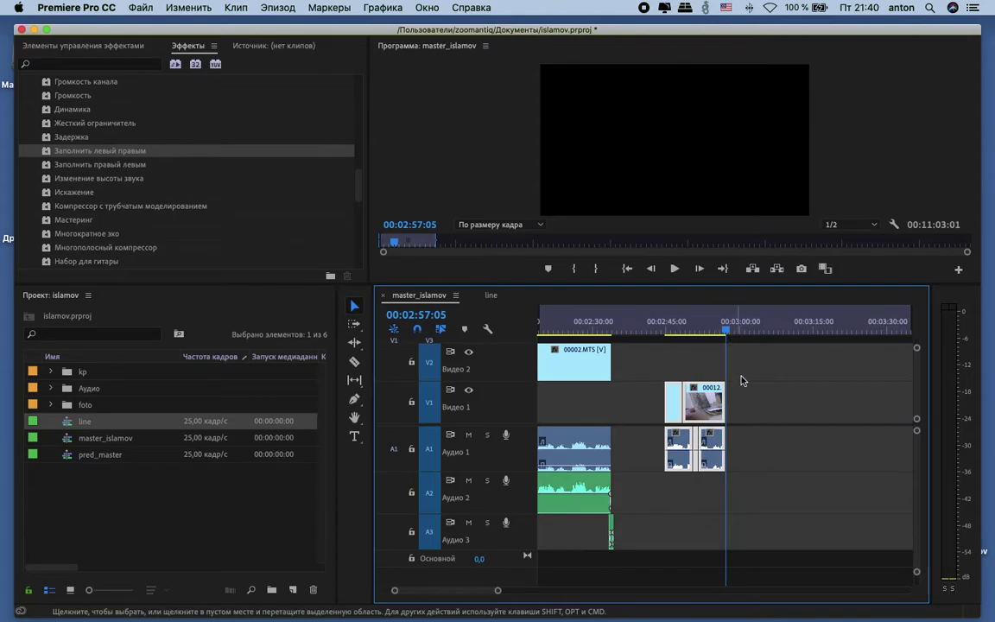
Step: Select the pasted 00012.MTS pieces with their sound and move them earlier to start at about 00:02:34:13, right after the Аудио 3 fragment
scroll(765, 404, left, 4)
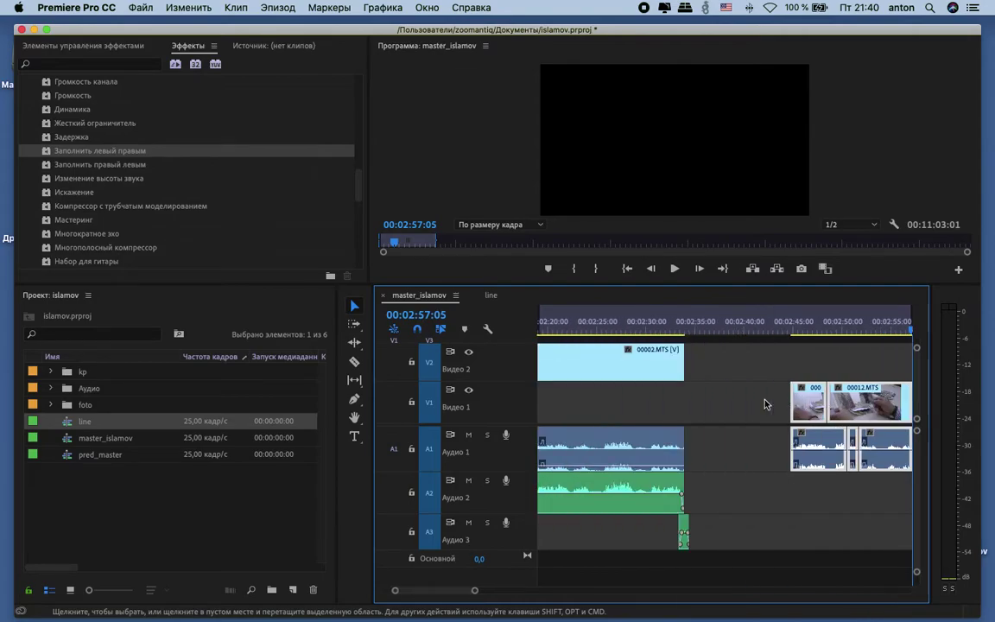
click(819, 506)
scroll(772, 369, down, 2)
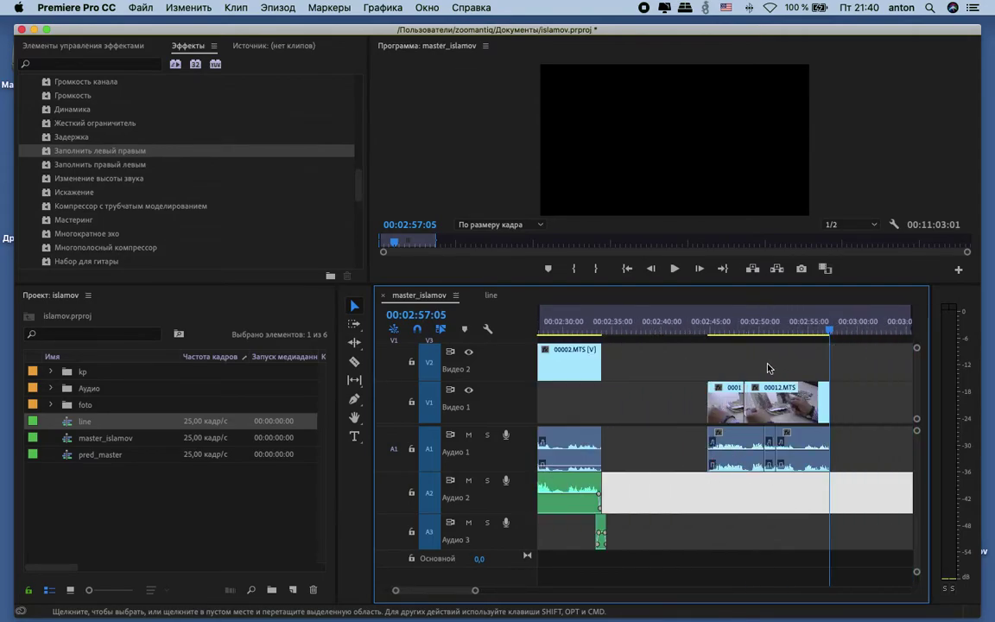
click(775, 398)
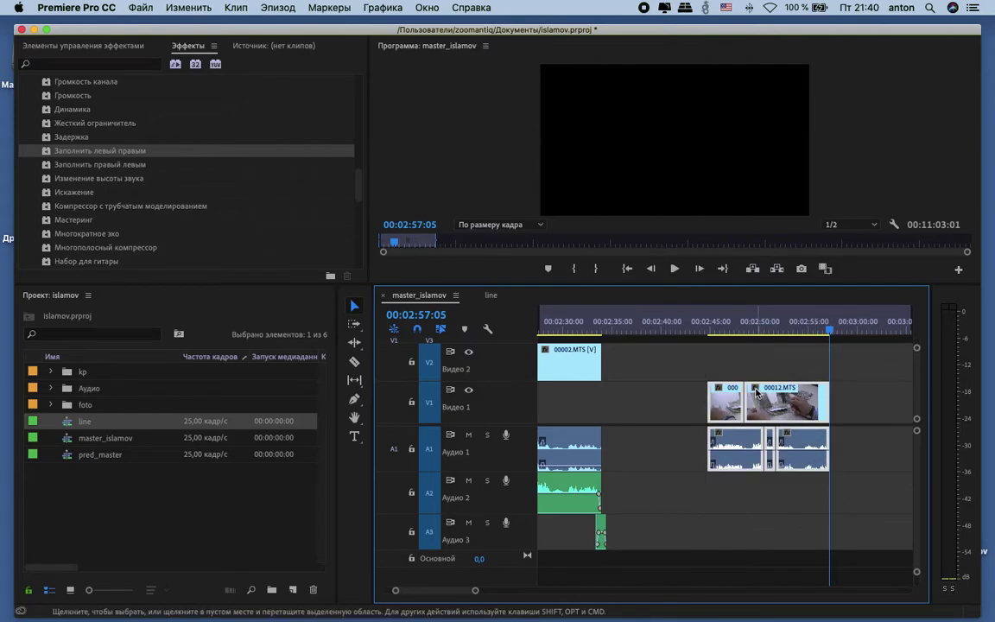
drag(757, 394, 662, 397)
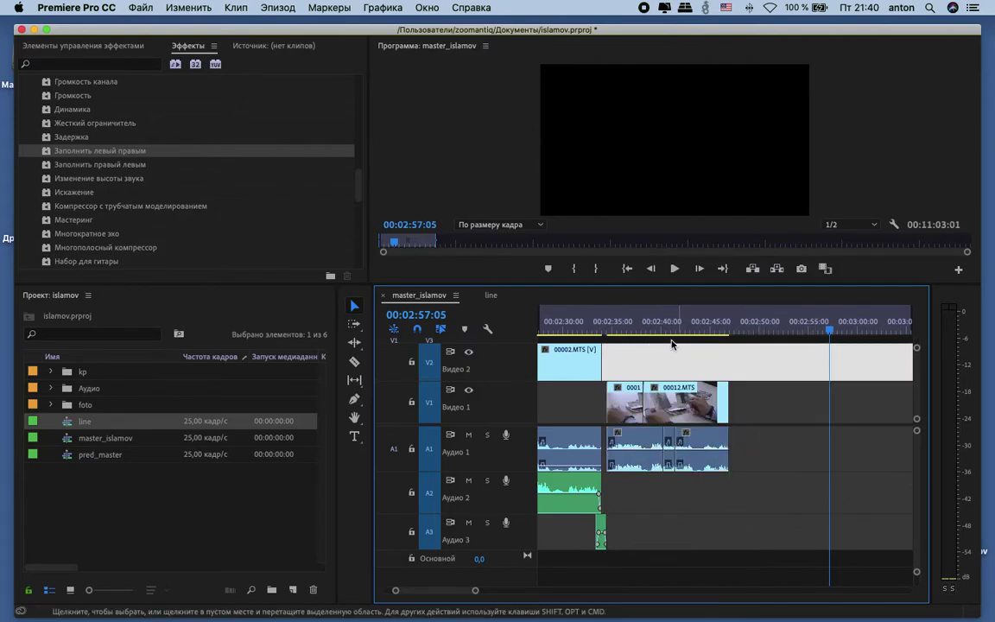
Step: Play across the join into the photo footage and trim the start of the 00012.MTS sound on Аудио 1 to 00:02:34:23
key(space)
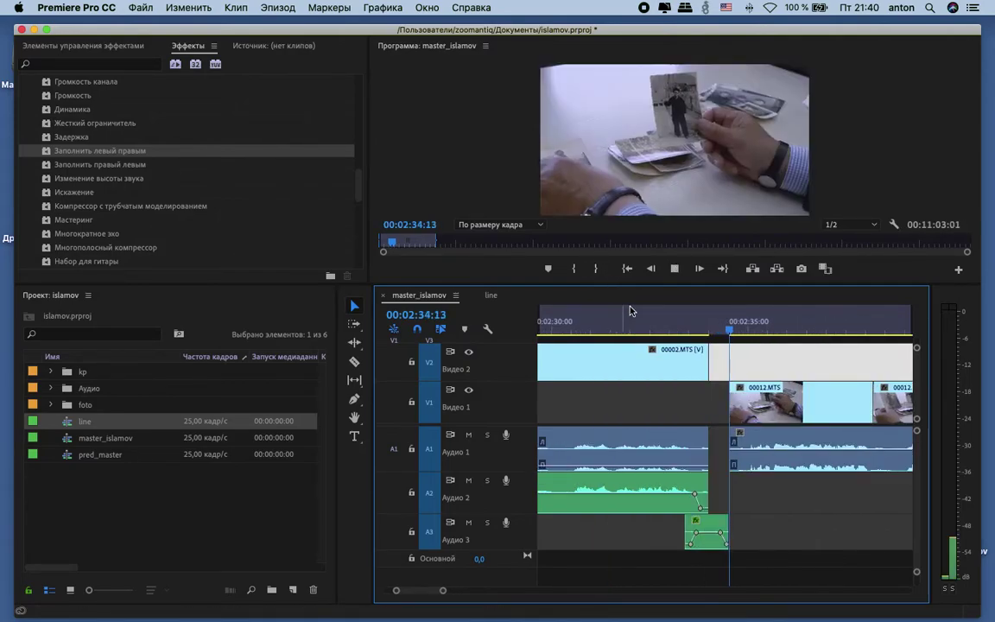
key(equal)
key(equal)
key(equal)
key(space)
drag(619, 325, 632, 329)
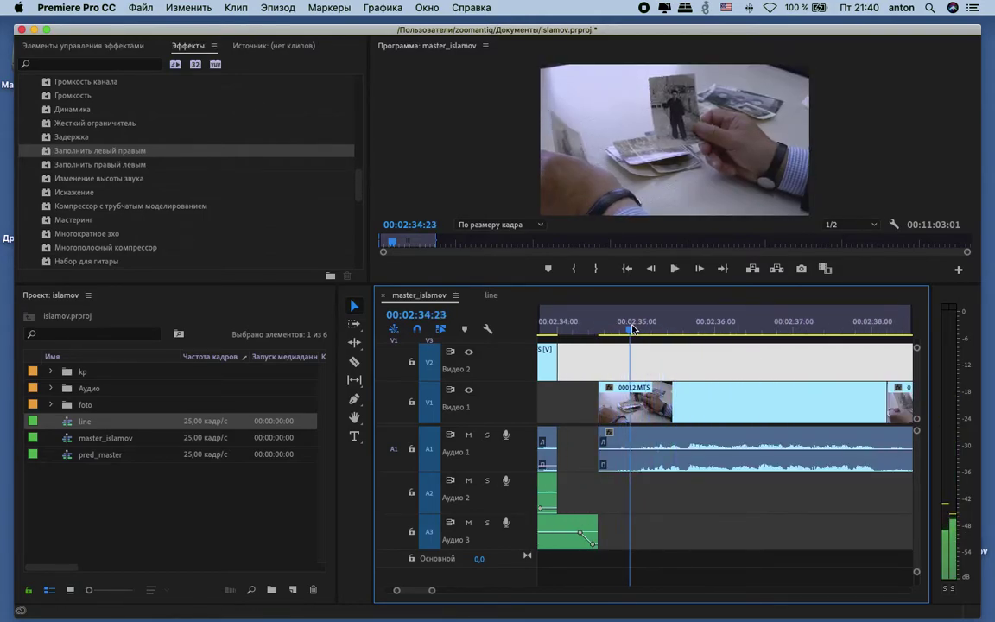
click(701, 342)
drag(603, 434, 630, 434)
Step: Replay the beginning of the photo footage several times and trim the start of its Аудио 1 sound to 00:02:35:15
key(space)
key(space)
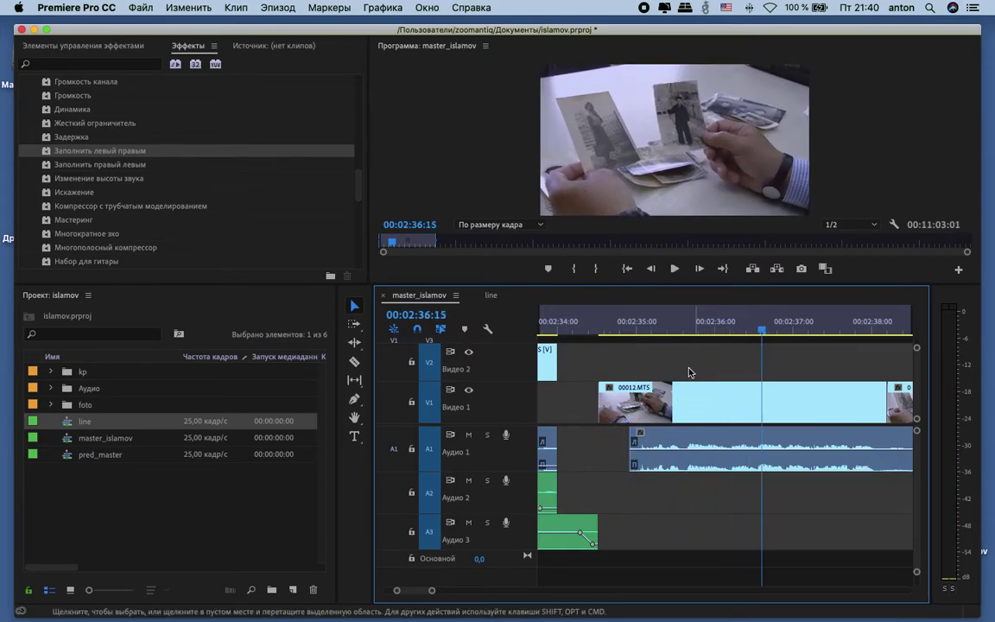
click(626, 323)
drag(625, 323, 659, 326)
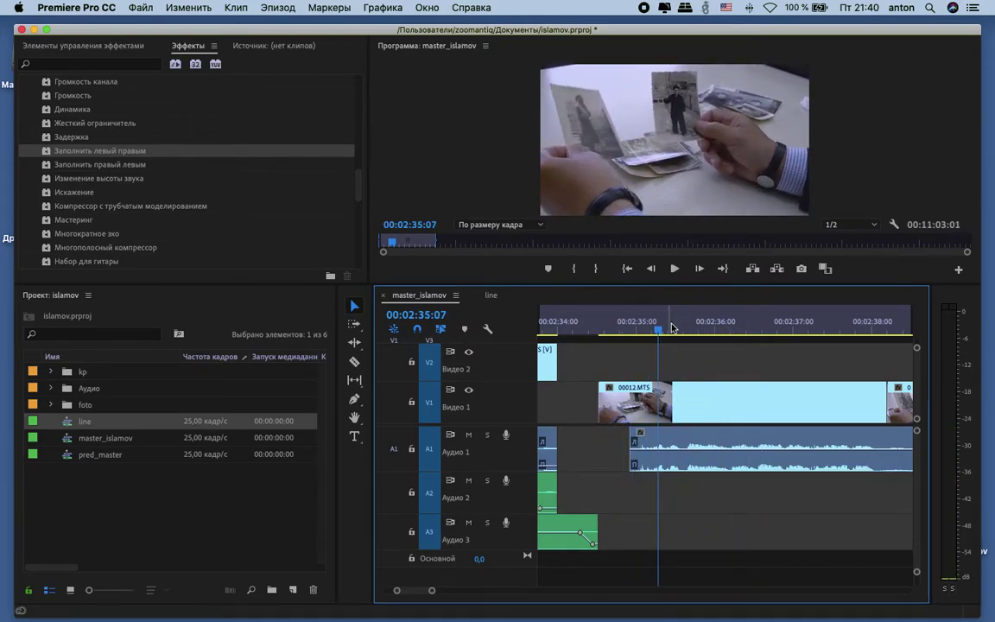
key(space)
key(space)
drag(697, 331, 678, 334)
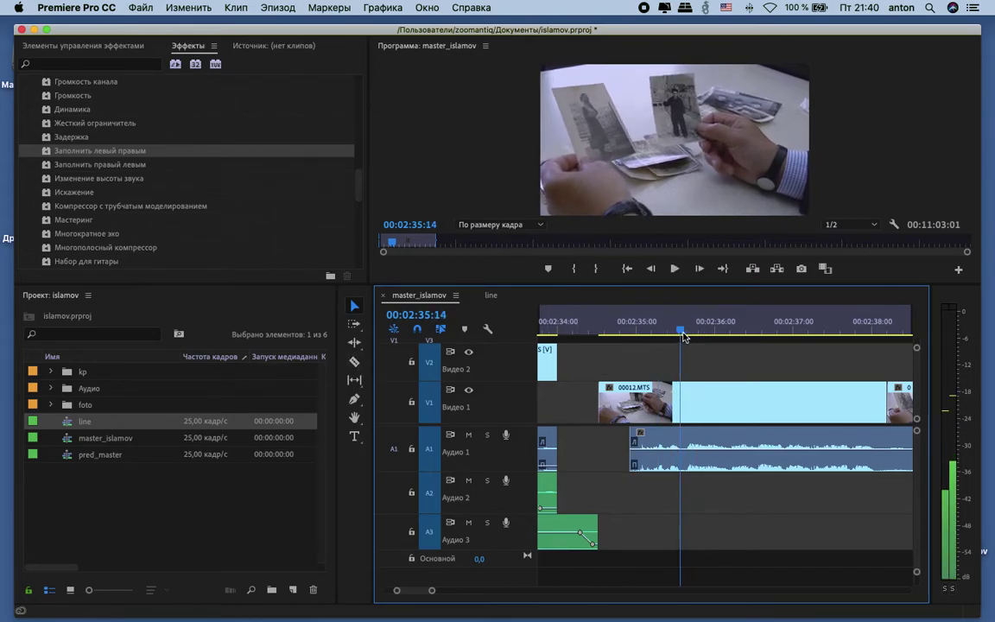
key(space)
key(space)
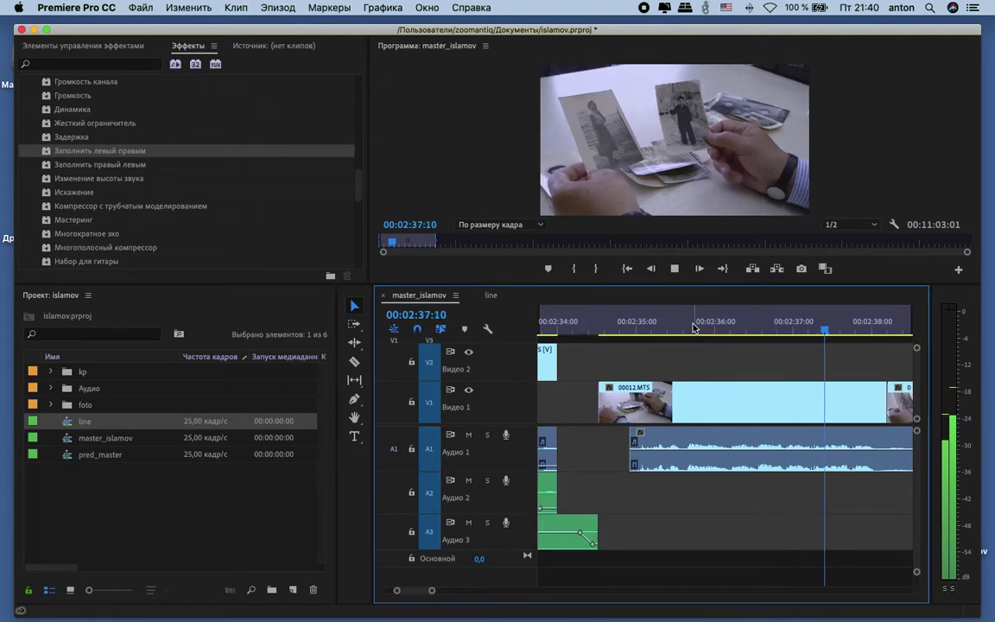
click(681, 328)
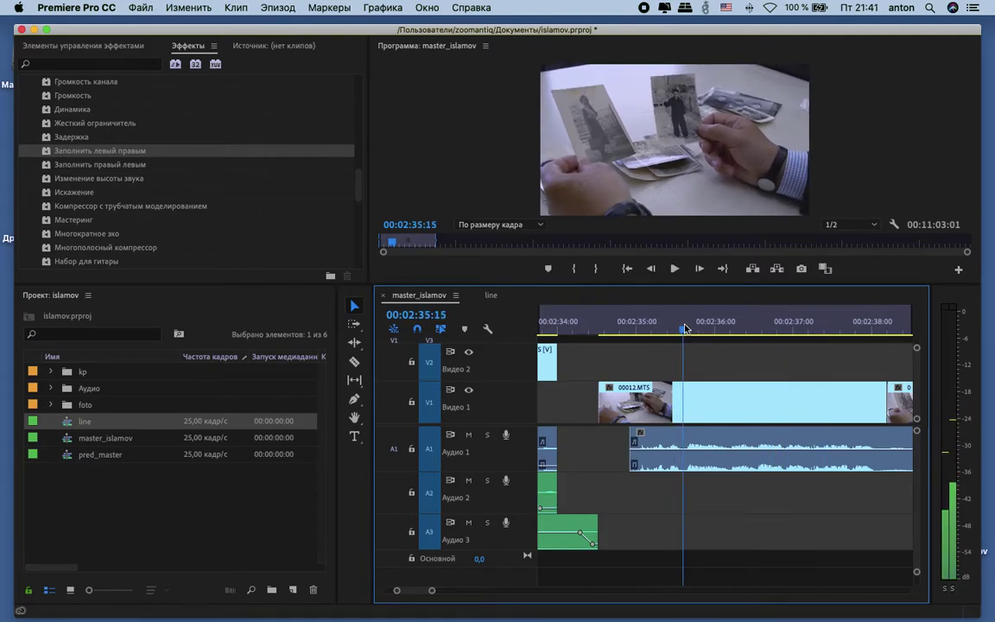
drag(636, 438, 682, 438)
Step: Play on through the photo footage and split its Аудио 1 sound at 00:02:38:23
key(space)
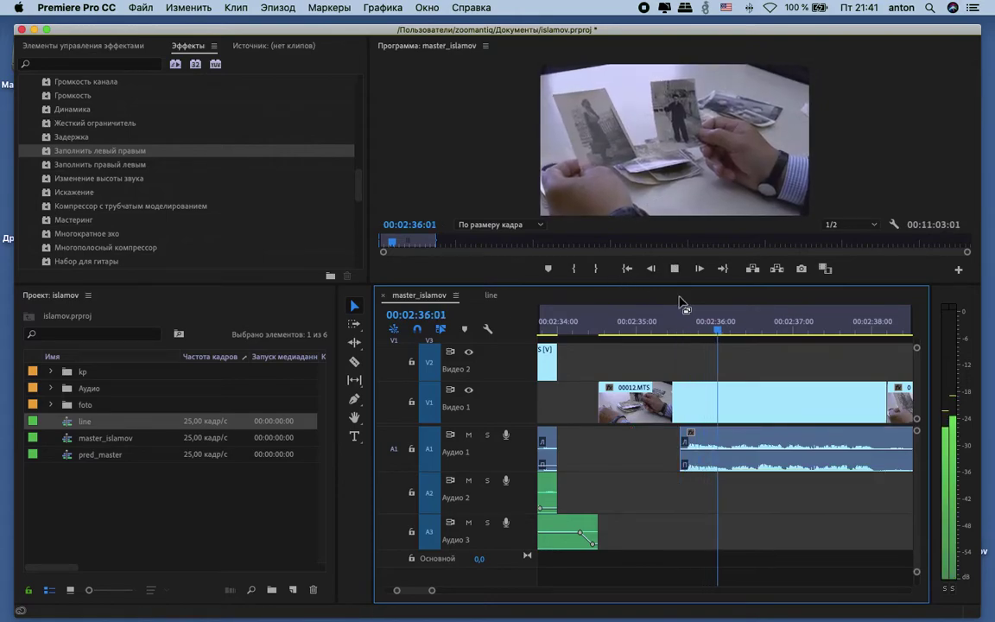
key(minus)
key(minus)
click(354, 361)
key(shift+Right)
key(shift+Right)
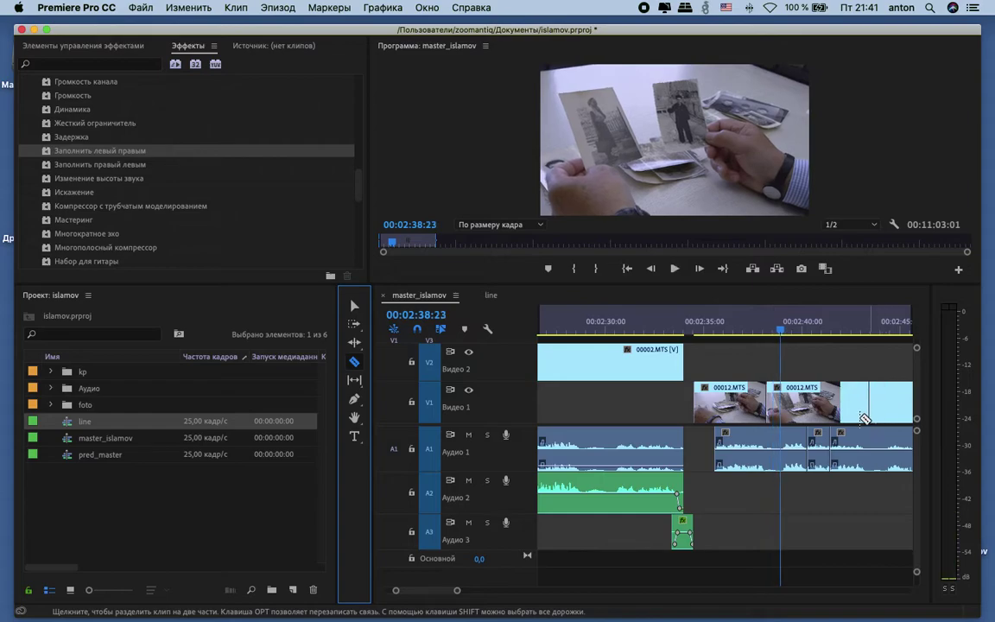
click(781, 445)
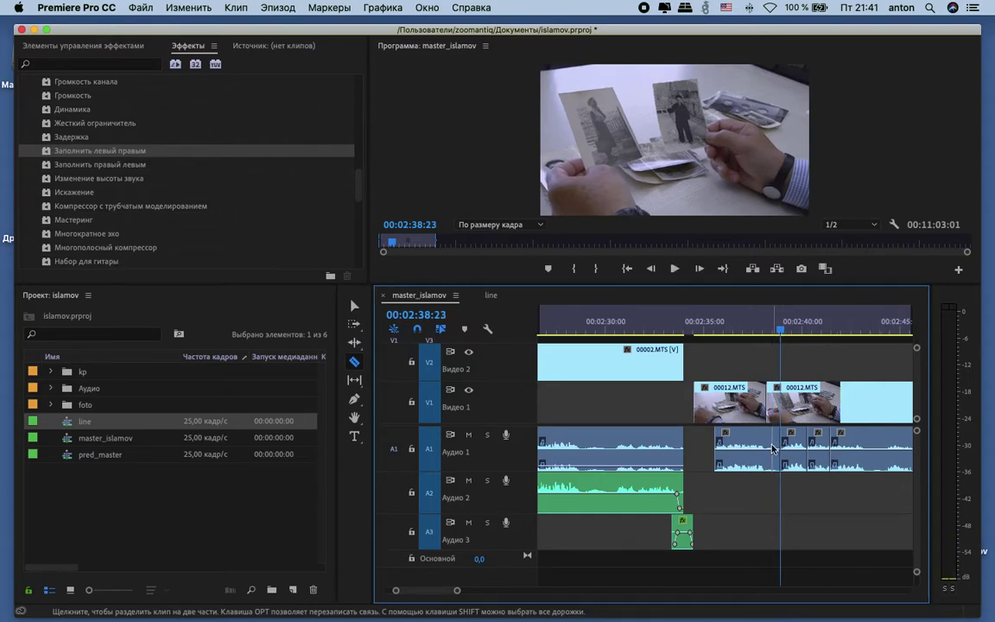
Step: Trim the end of the 00012.MTS sound piece before the new split back to 00:02:38:04 and play through the result
click(354, 305)
mouse_move(789, 438)
mouse_down()
mouse_move(717, 445)
mouse_move(776, 432)
mouse_up()
click(721, 321)
key(space)
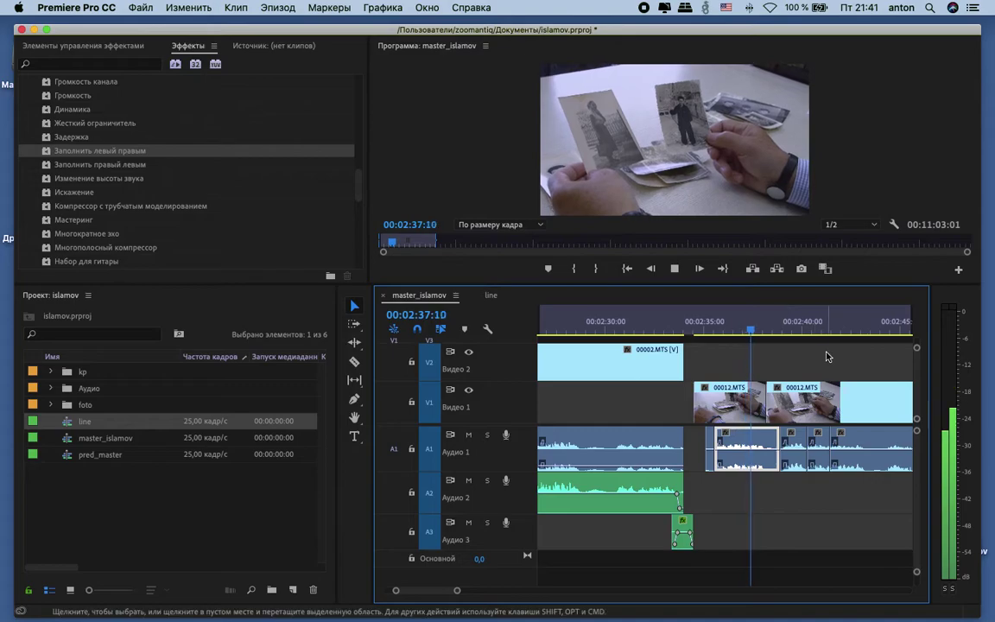
key(space)
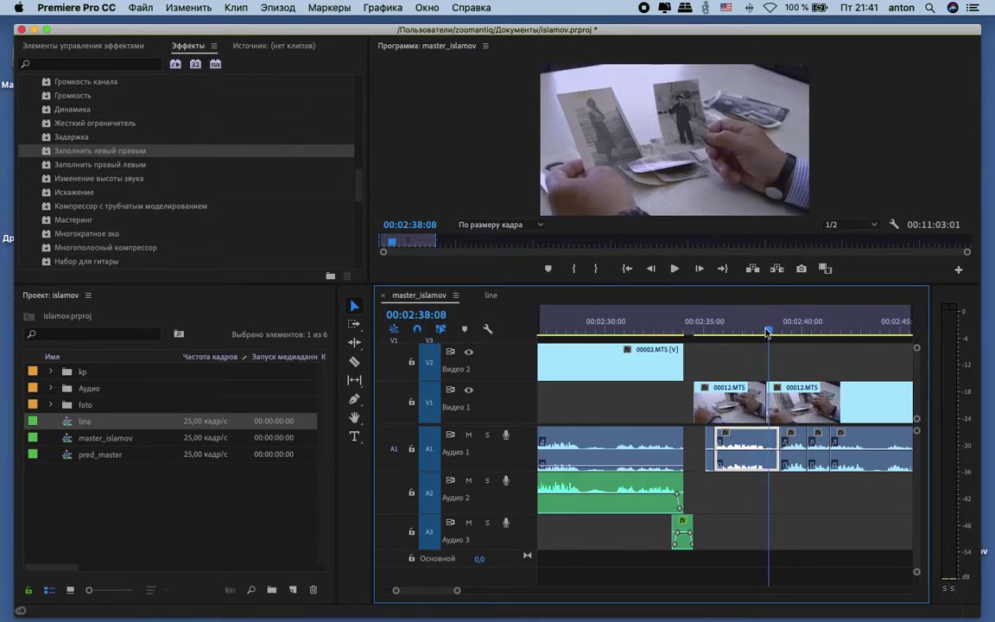
click(765, 333)
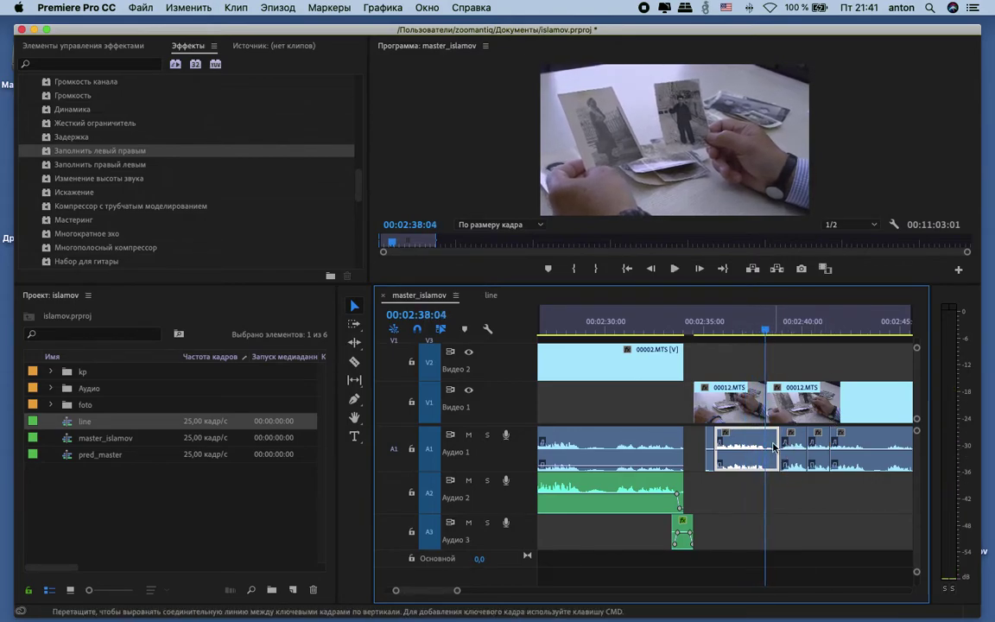
drag(775, 429, 764, 431)
key(space)
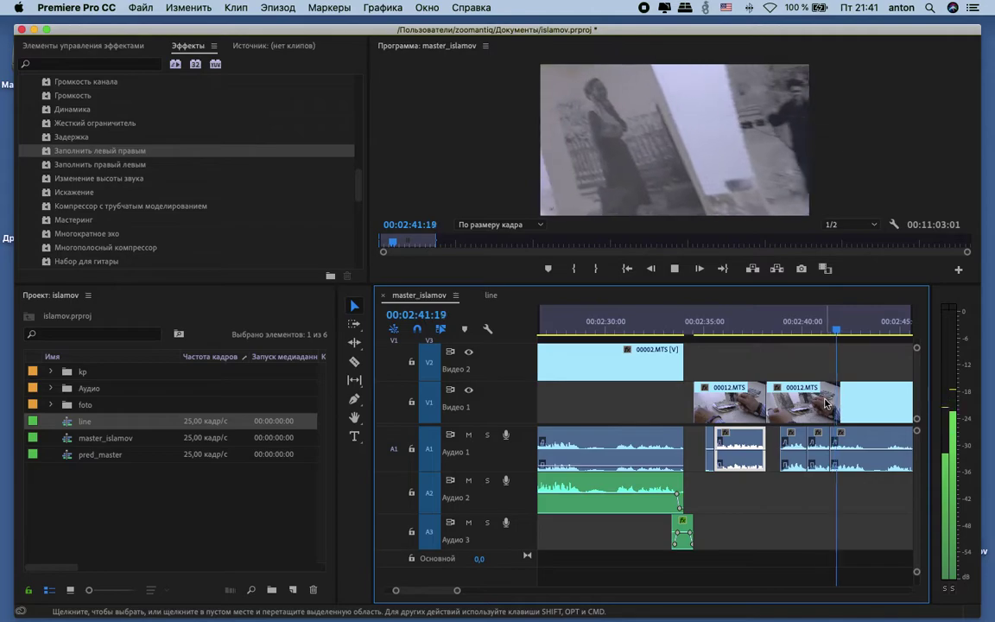
Step: Replay the photo footage and try removing the short sound piece that ends around 00:02:41:11, with the preceding piece moved into its place
key(space)
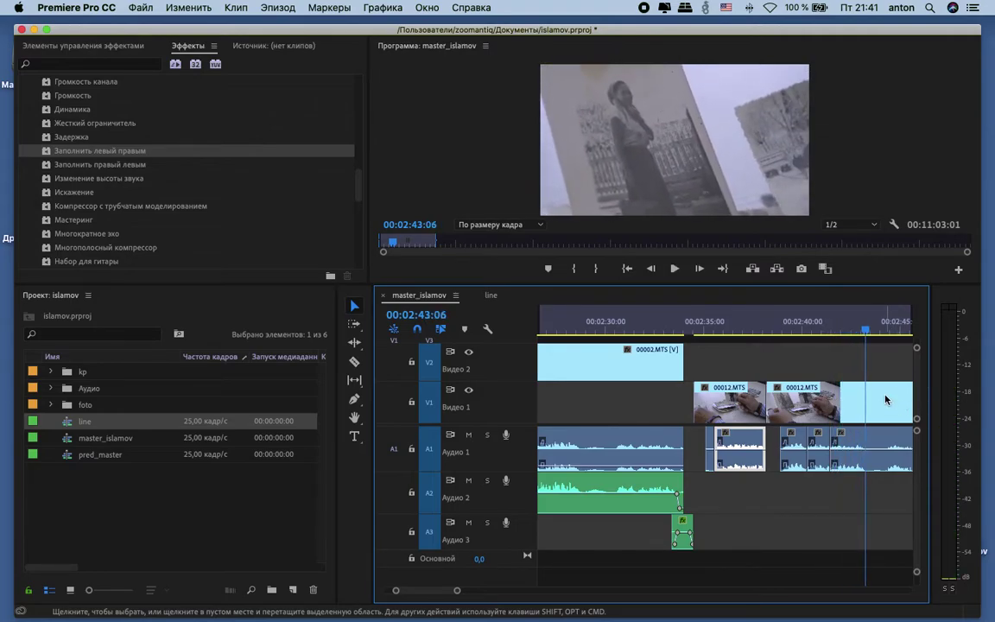
scroll(888, 400, down, 2)
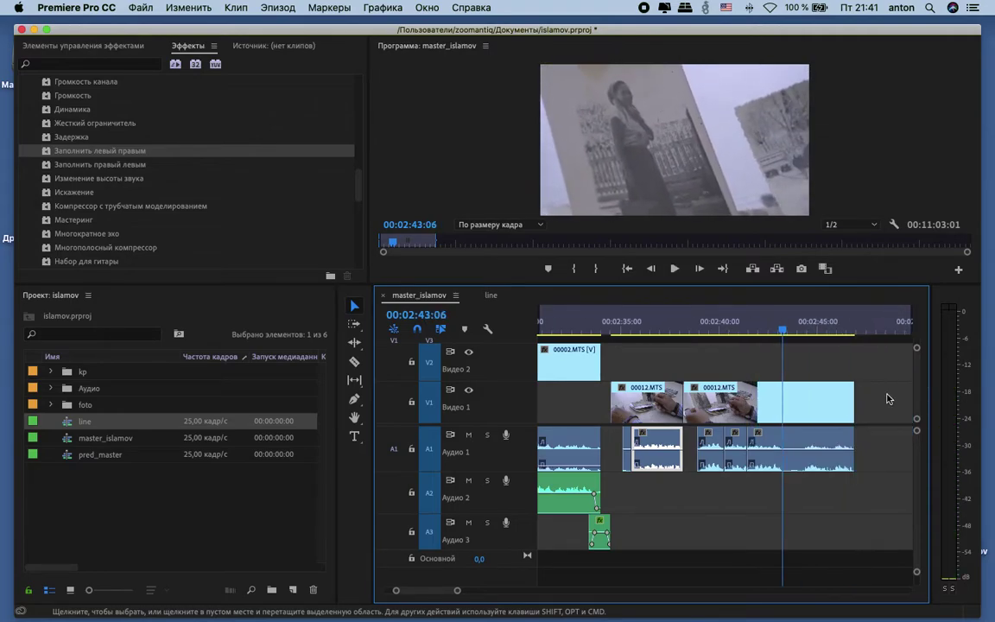
click(711, 323)
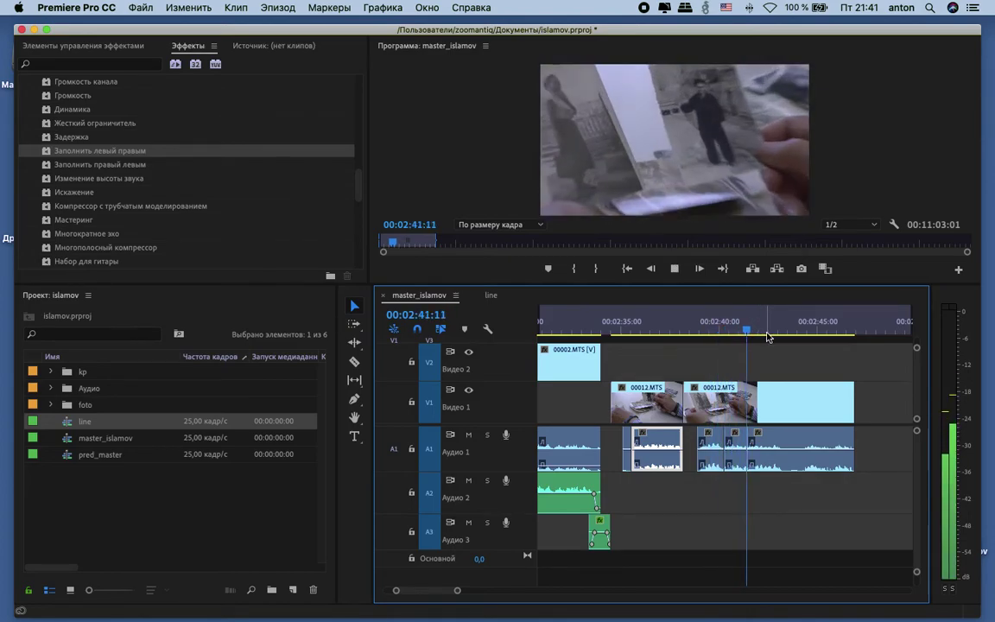
key(space)
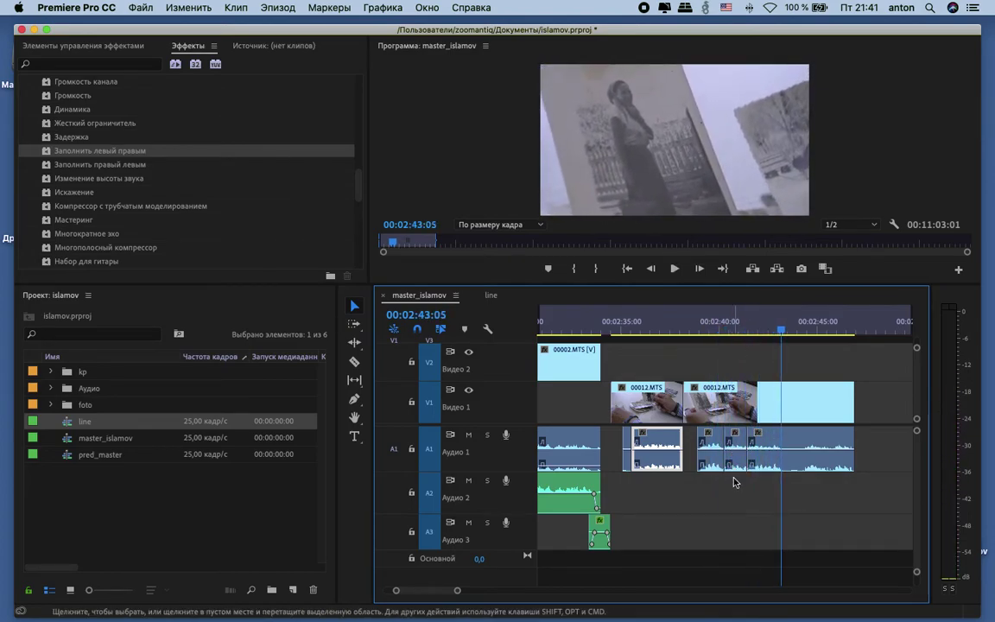
click(736, 439)
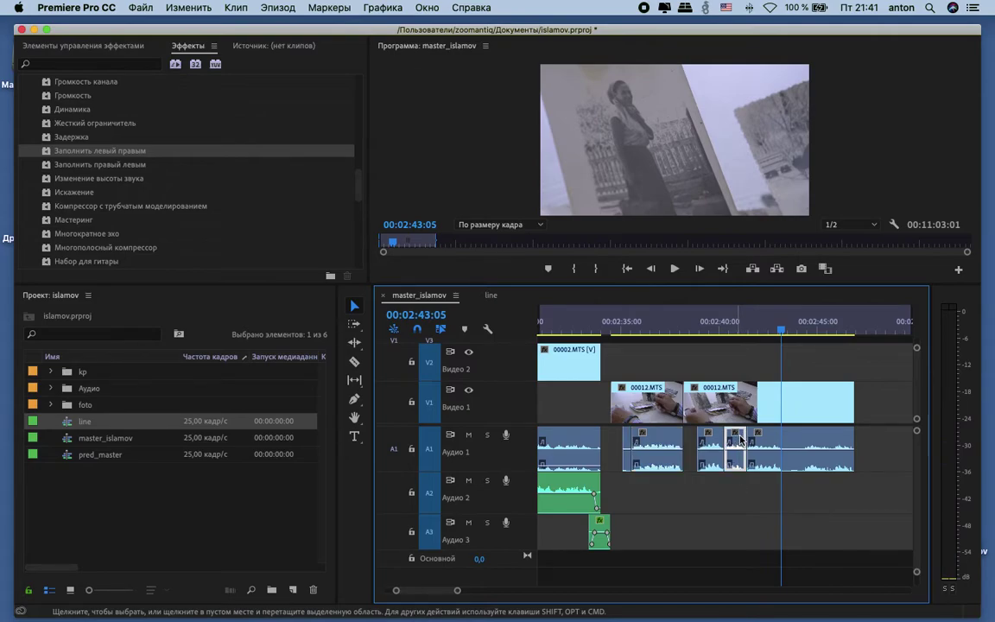
drag(720, 439, 743, 436)
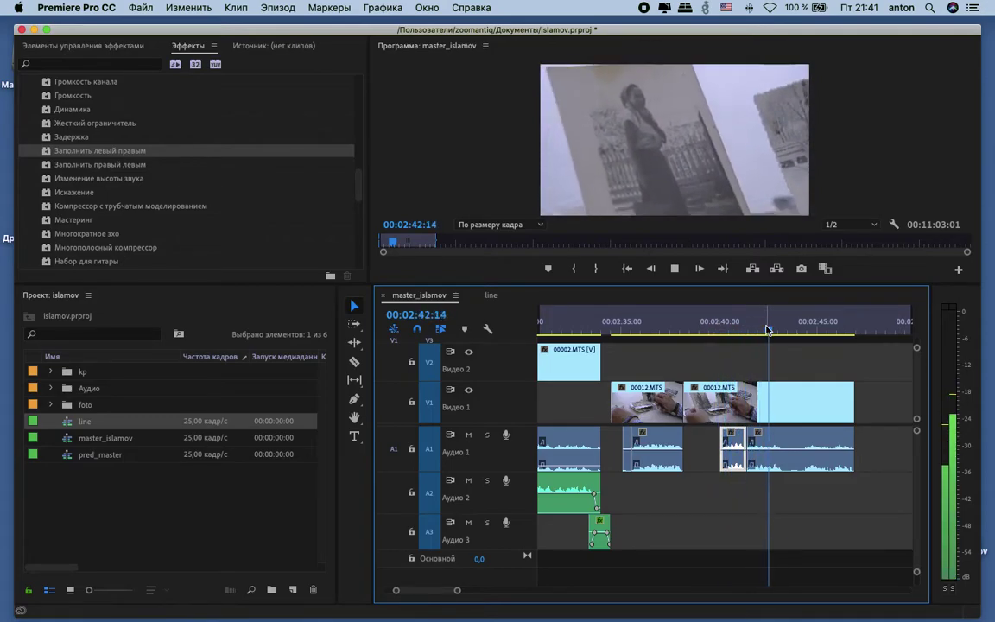
key(space)
key(super+z)
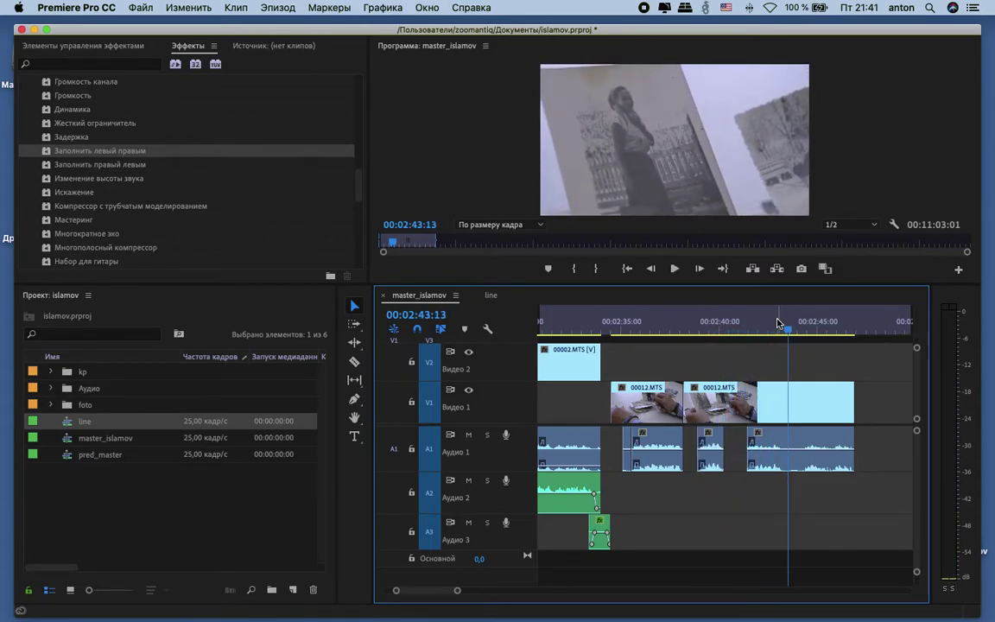
key(super+z)
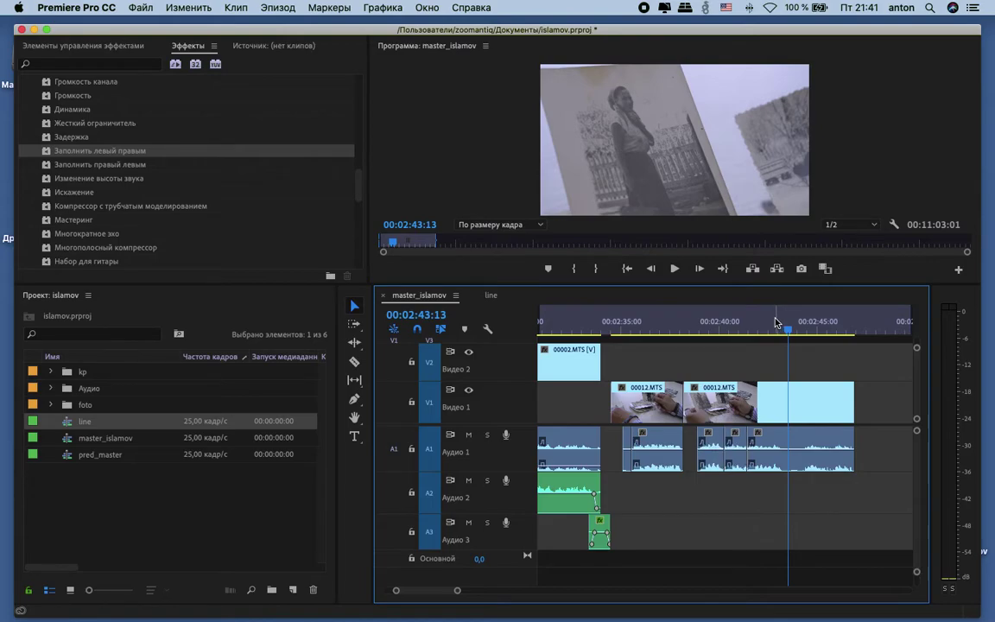
Step: Split the photo footage sound on Аудио 1 at 00:02:43:13 and 00:02:44:08, and move the short middle piece beyond the end of the footage
click(353, 363)
click(792, 442)
key(space)
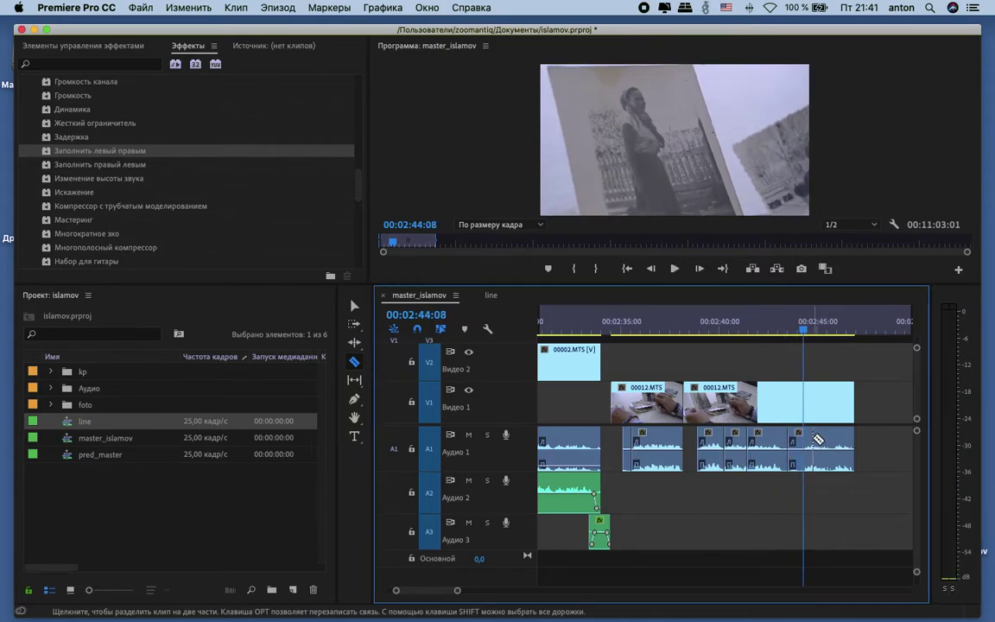
click(353, 306)
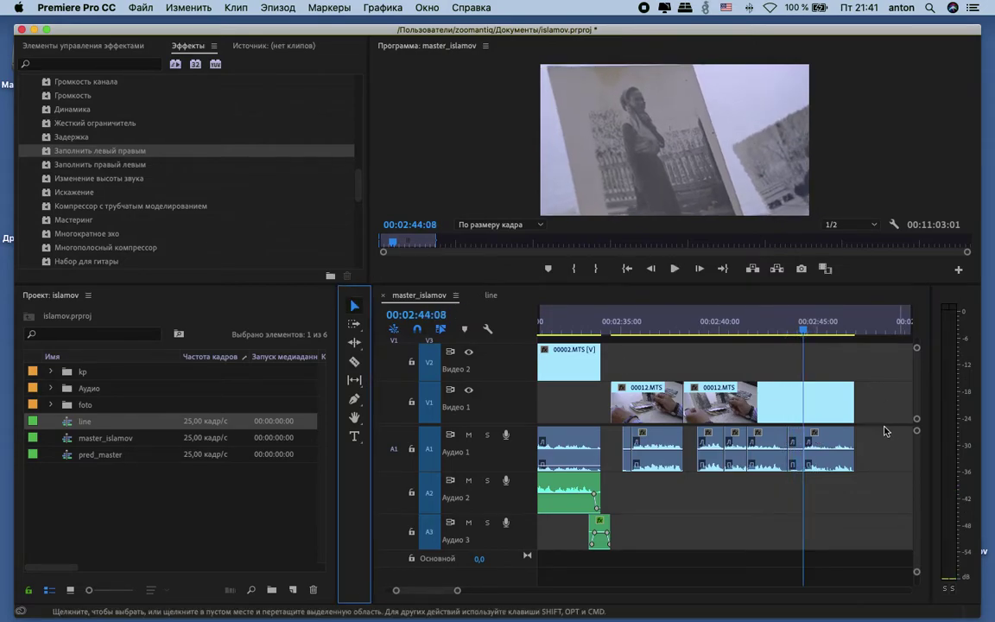
drag(823, 445, 893, 447)
Step: Move the three sound pieces before the gap 00:00:00:20 later to close it and play back the result
drag(828, 438, 759, 438)
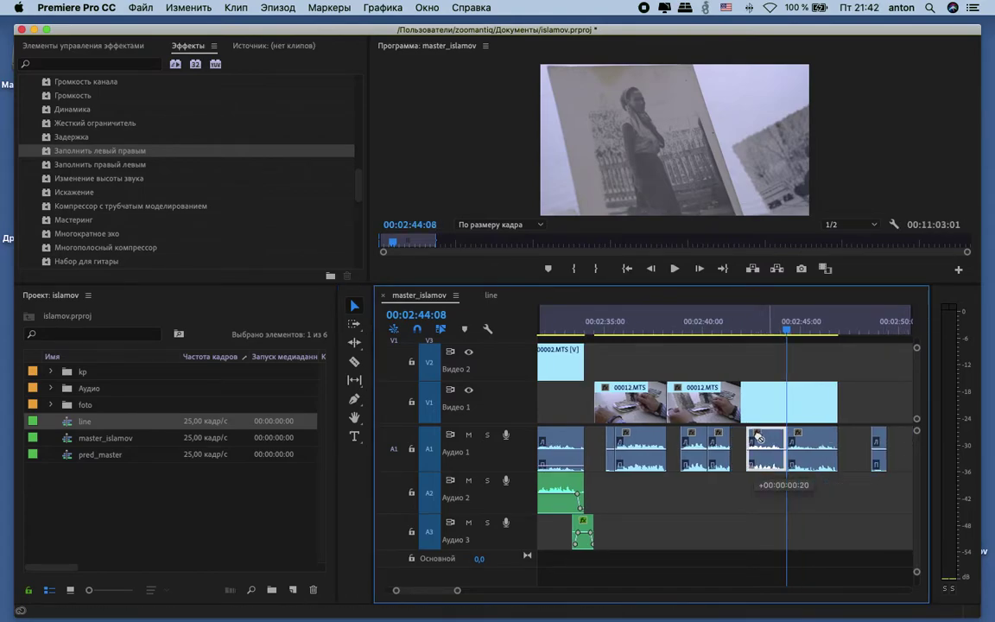
drag(731, 492, 709, 443)
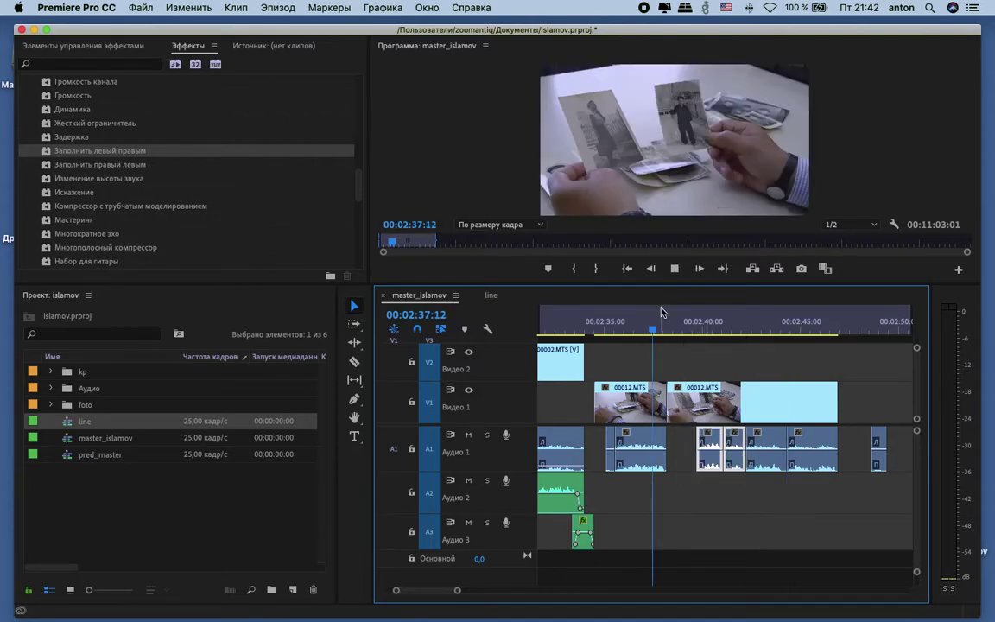
key(space)
Step: Extend the first 00012.MTS video clip over the second clip's start to about 00:02:39:09 and play on to 00:02:42:17
key(space)
mouse_move(678, 401)
mouse_down()
mouse_move(700, 402)
mouse_move(689, 391)
mouse_up()
key(space)
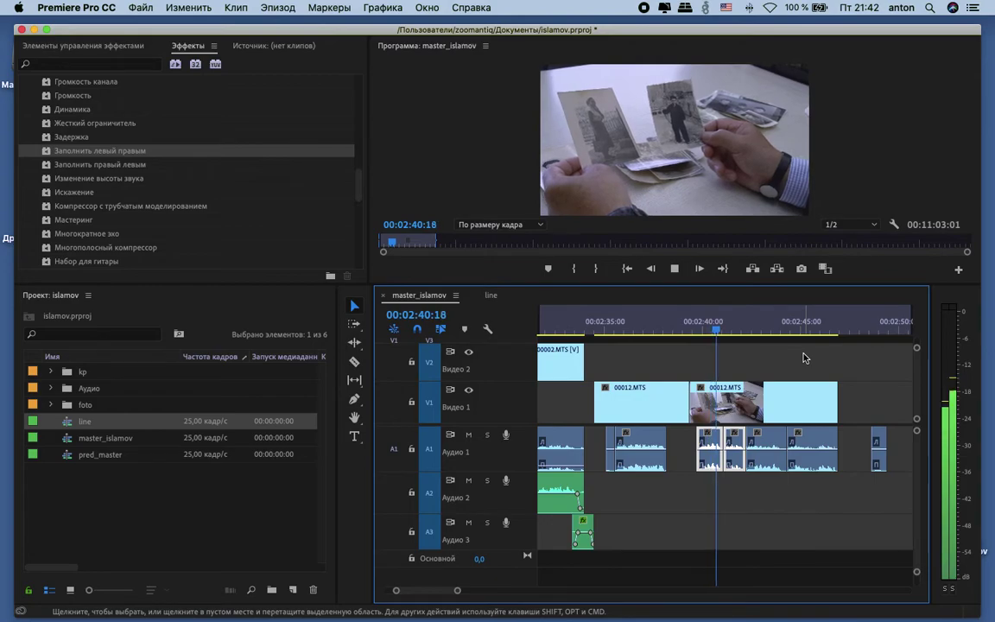
key(space)
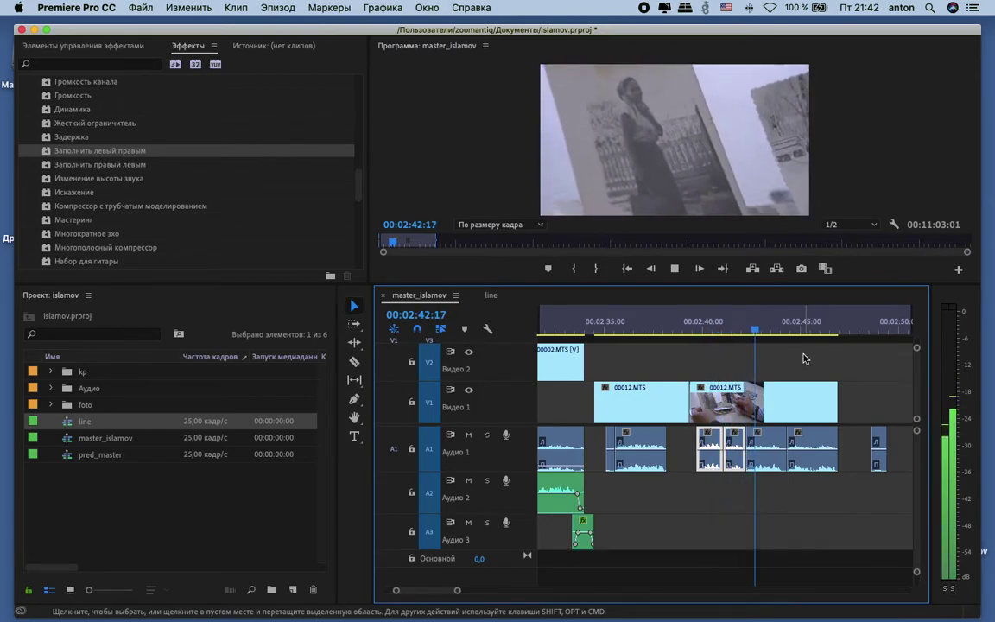
Step: Trim the second 00012.MTS video clip's start to 00:02:42:17 and move it earlier with the four sound pieces, closing the sound gap
drag(698, 391, 759, 393)
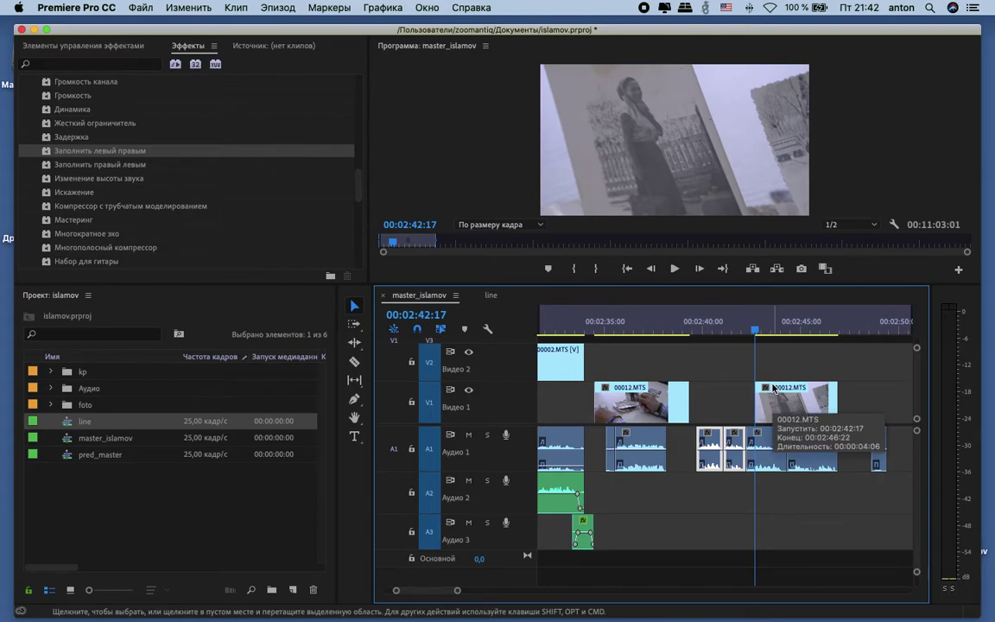
key(space)
key(space)
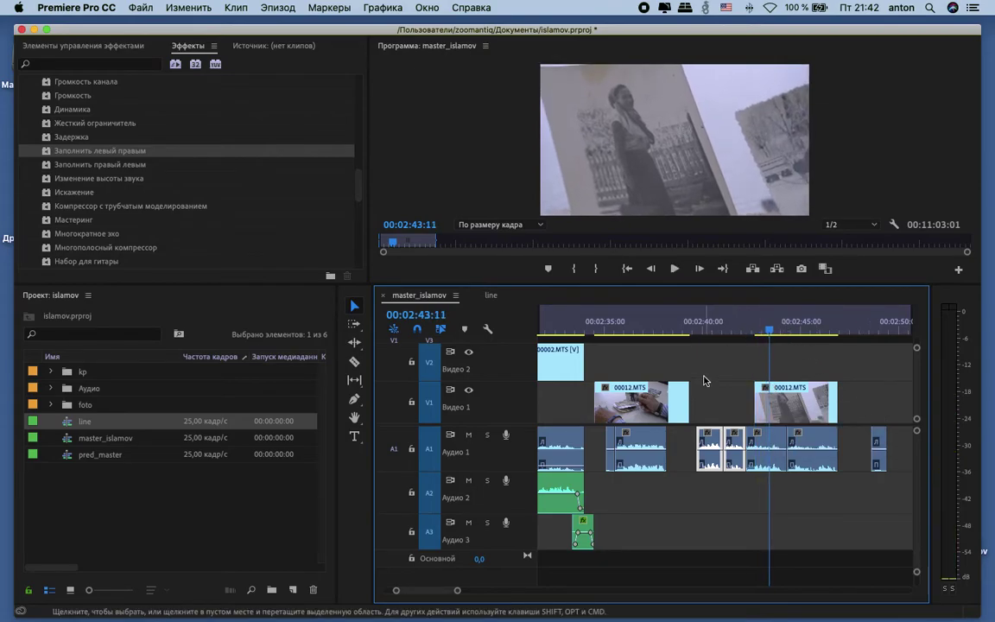
drag(794, 395, 760, 393)
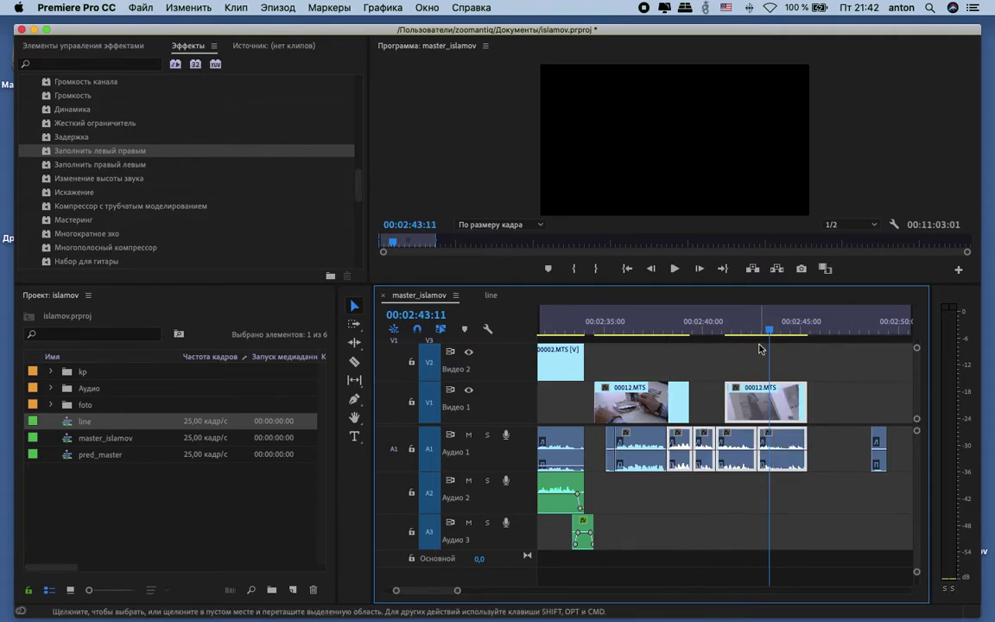
Step: Move the first 00012.MTS video clip to start together with its sound on Аудио 1 and play through to 00:02:42:06
click(640, 364)
drag(612, 367, 699, 413)
drag(611, 387, 622, 388)
click(596, 322)
key(space)
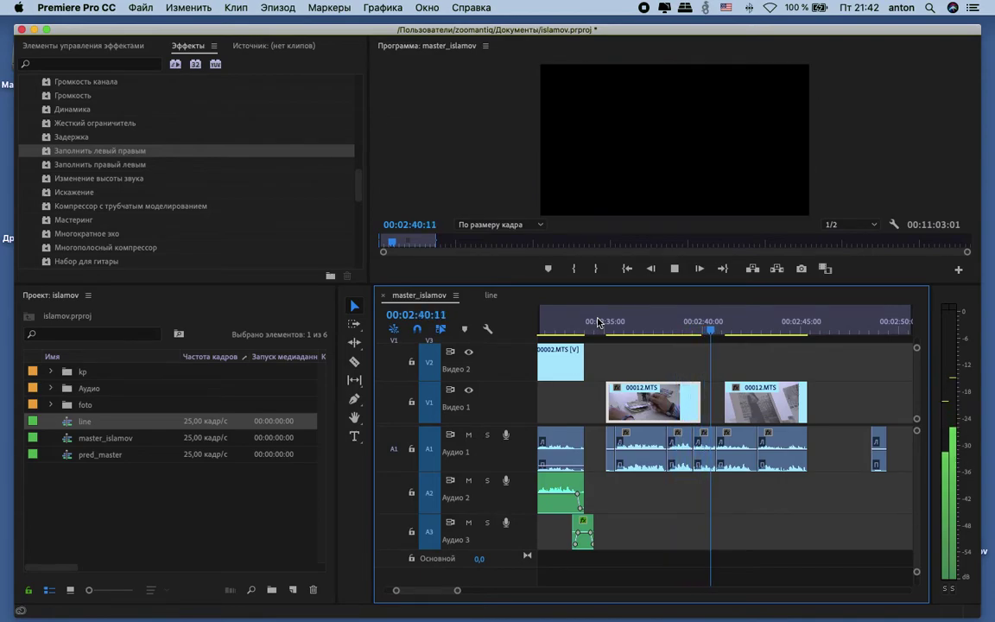
key(space)
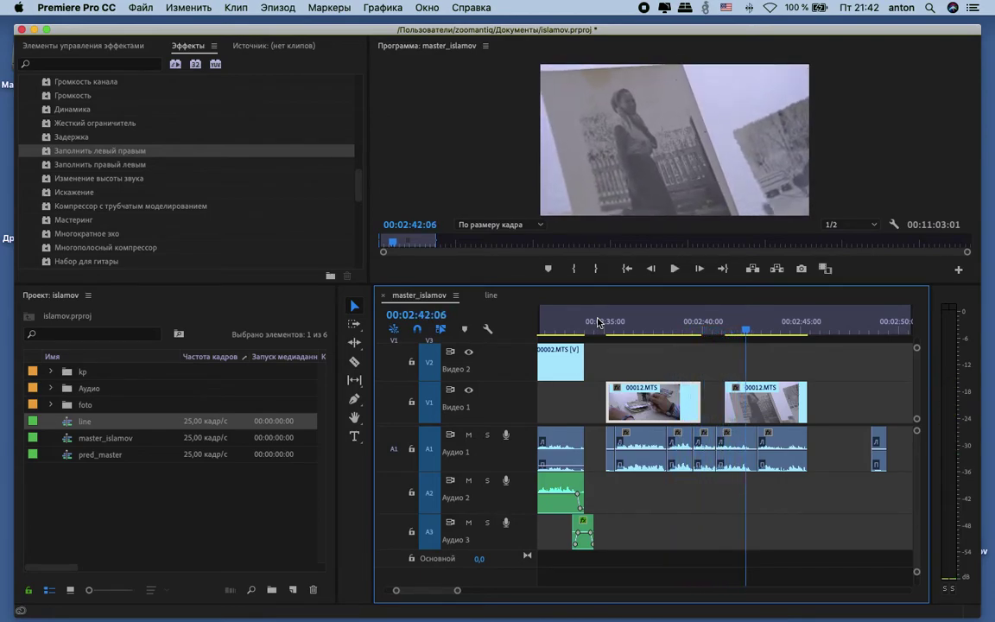
Step: Extend the start of the second 00012.MTS video clip a few frames earlier to about 00:02:40:23 and replay it
drag(735, 331, 731, 331)
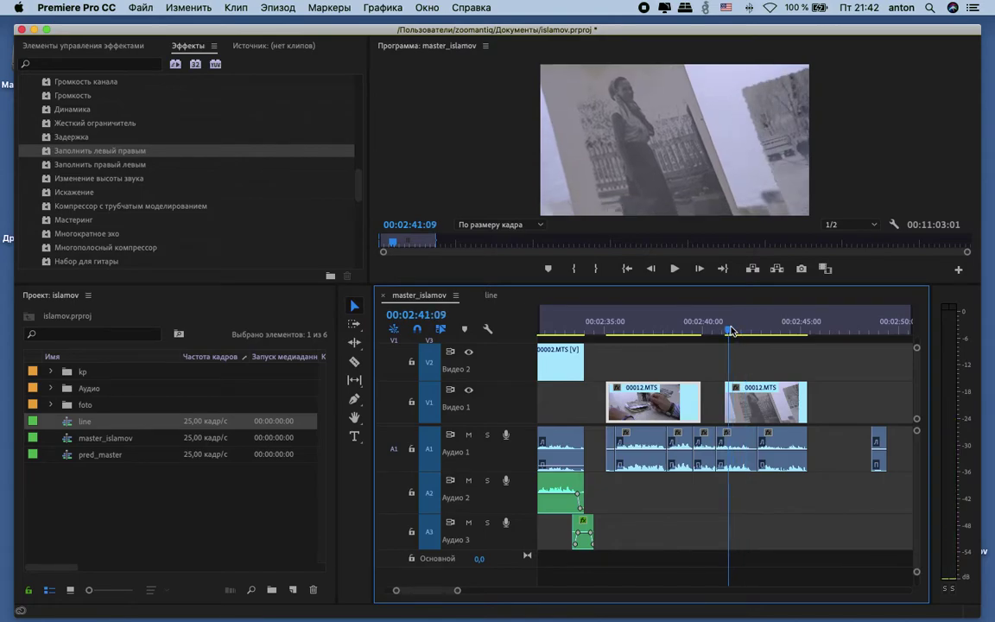
key(=)
mouse_move(713, 385)
mouse_down()
mouse_move(616, 386)
mouse_move(697, 393)
mouse_up()
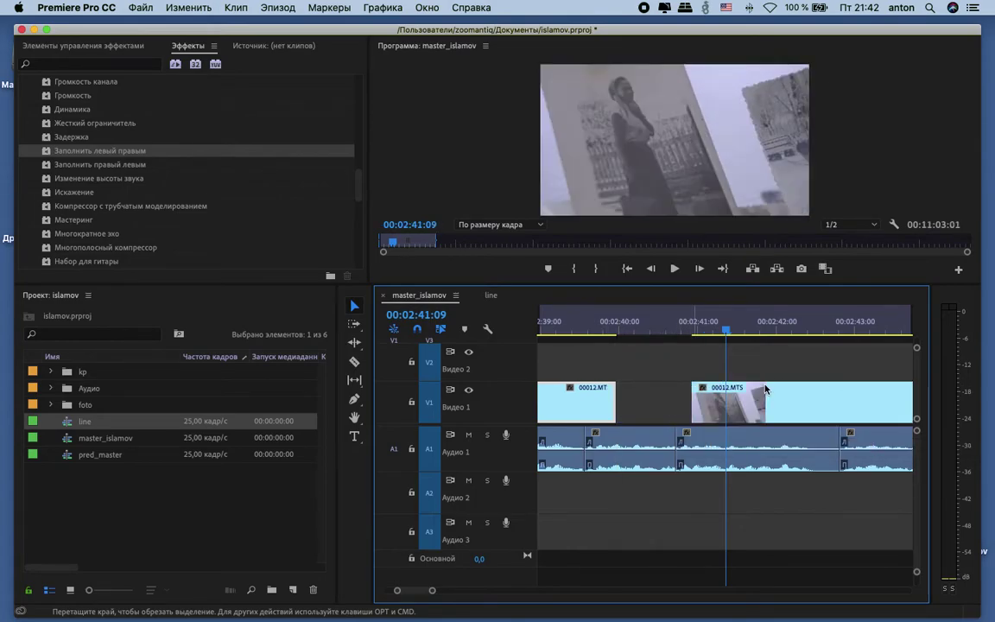
key(minus)
click(762, 332)
drag(764, 334, 722, 338)
key(space)
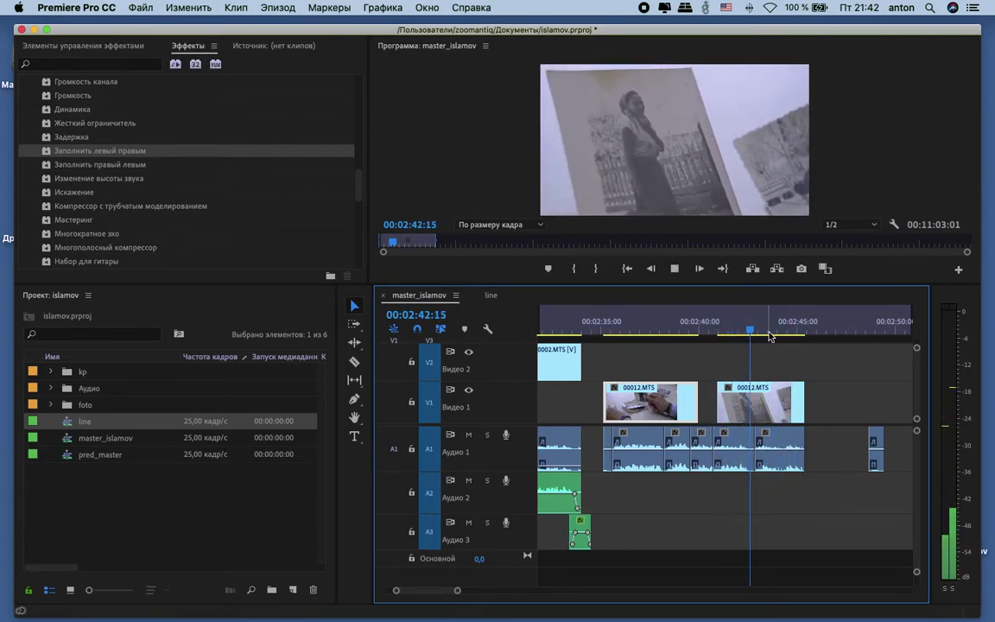
Step: Trim the end of the second 00012.MTS video clip back to about 00:02:42:24, before the camera moves off the photo
key(space)
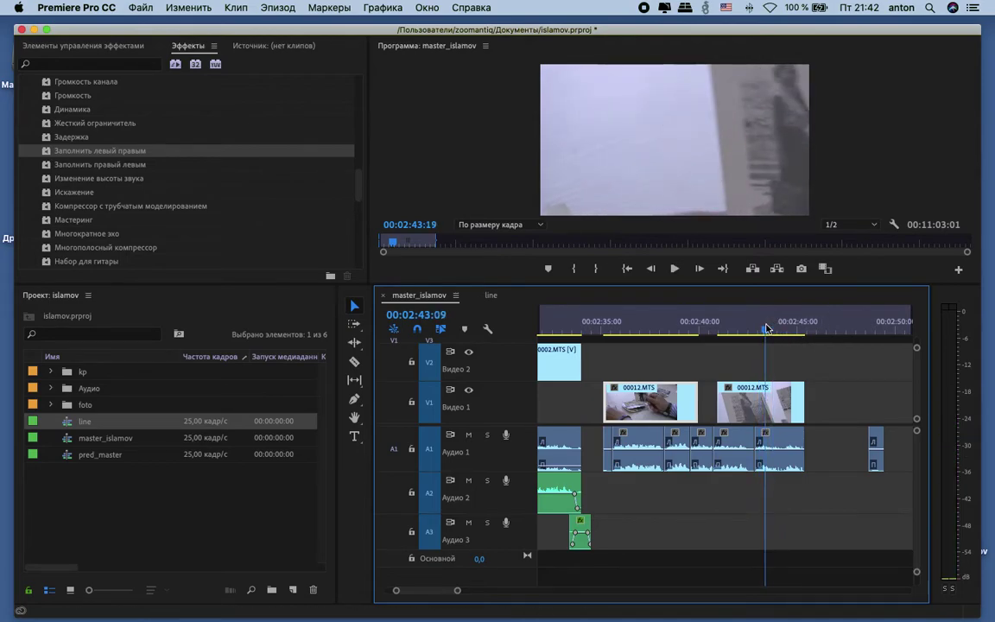
mouse_move(767, 325)
mouse_down()
mouse_move(747, 329)
mouse_move(770, 337)
mouse_move(757, 332)
mouse_up()
drag(803, 395, 753, 384)
click(739, 331)
Step: Slow the second 00012.MTS video clip down to 40% speed
click(741, 398)
right_click(741, 399)
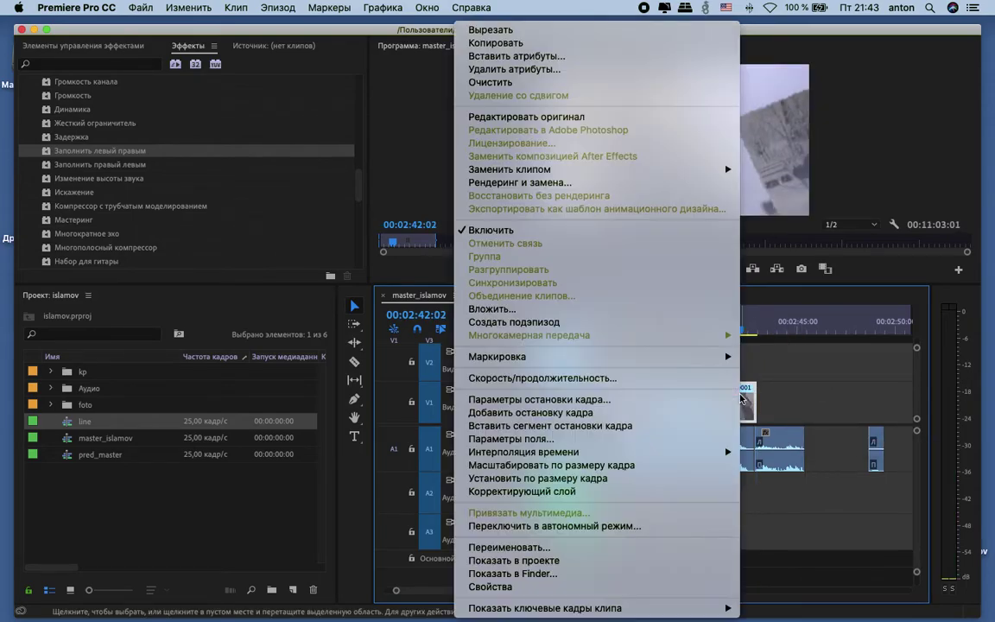
click(563, 379)
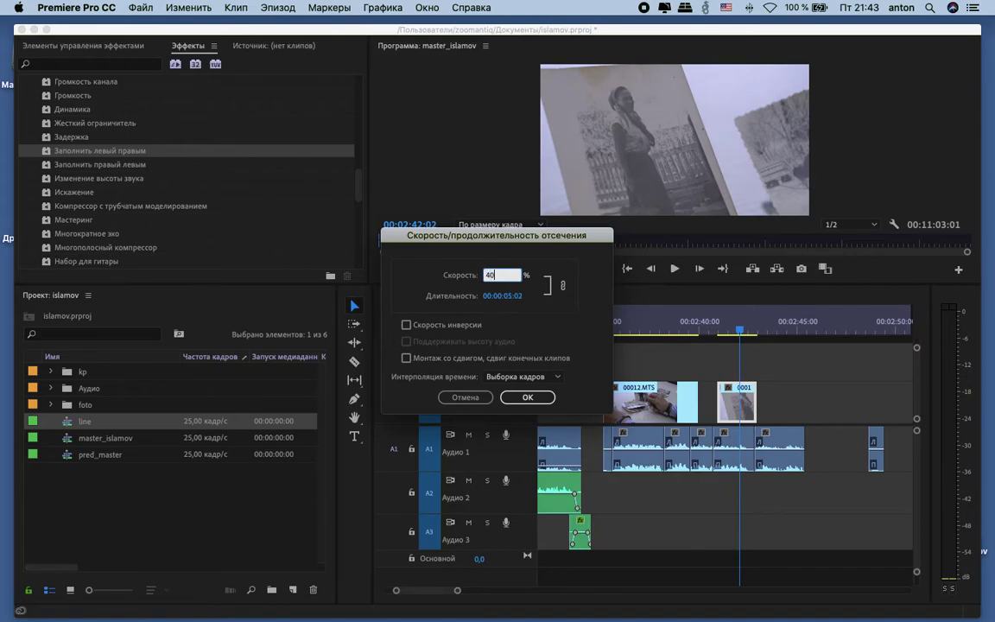
click(537, 396)
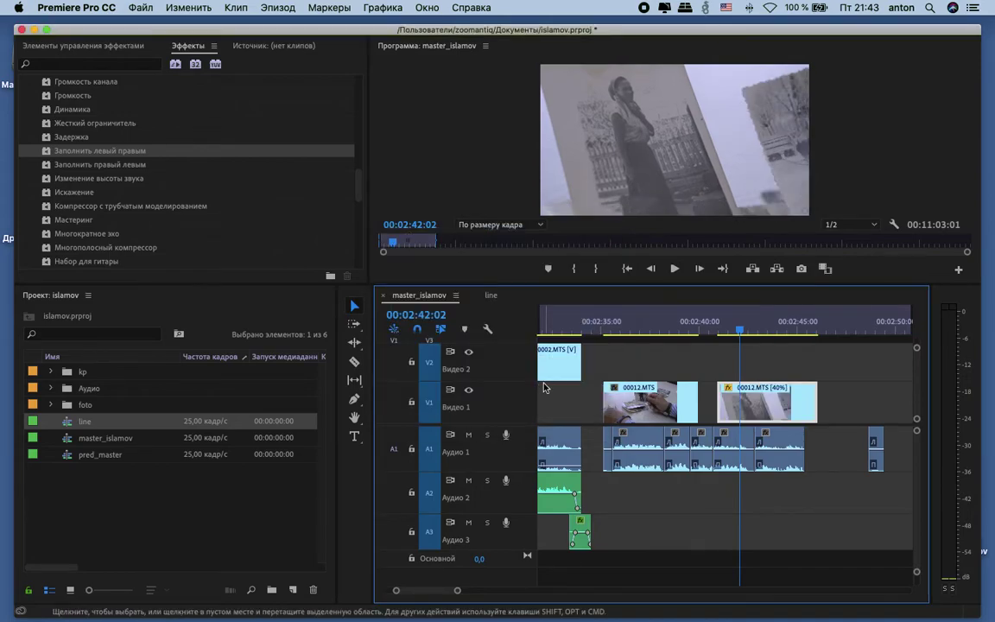
Step: Move the slowed clip earlier so it ends with its sound, and place the first photo clip directly against its start
drag(800, 390, 790, 391)
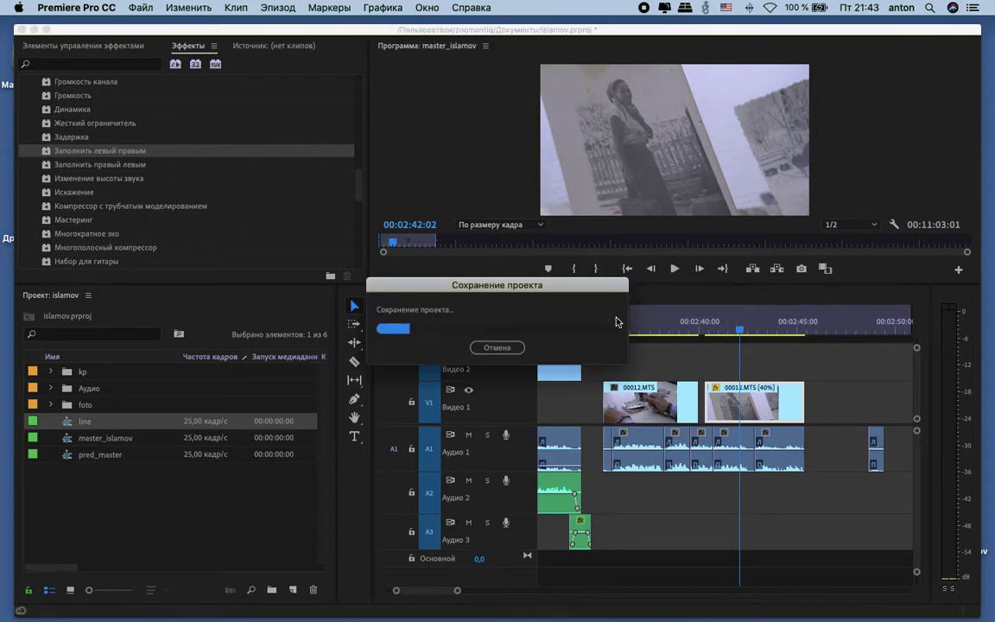
drag(611, 393, 614, 394)
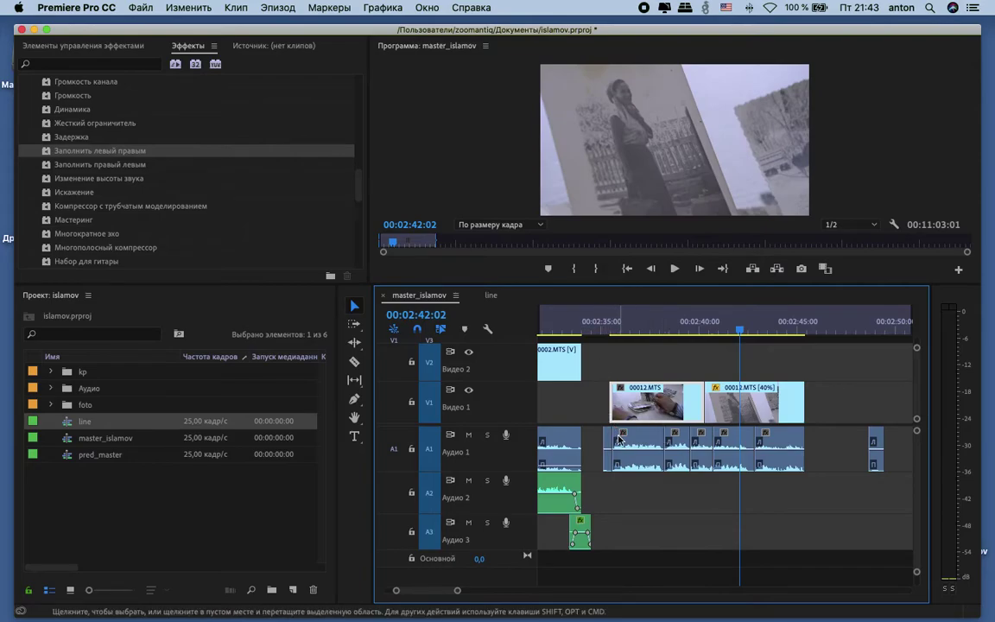
Step: Move the small opening sound piece under the interview's end, shift all photo clips and sound back against the interview, and play the result
drag(608, 440, 816, 481)
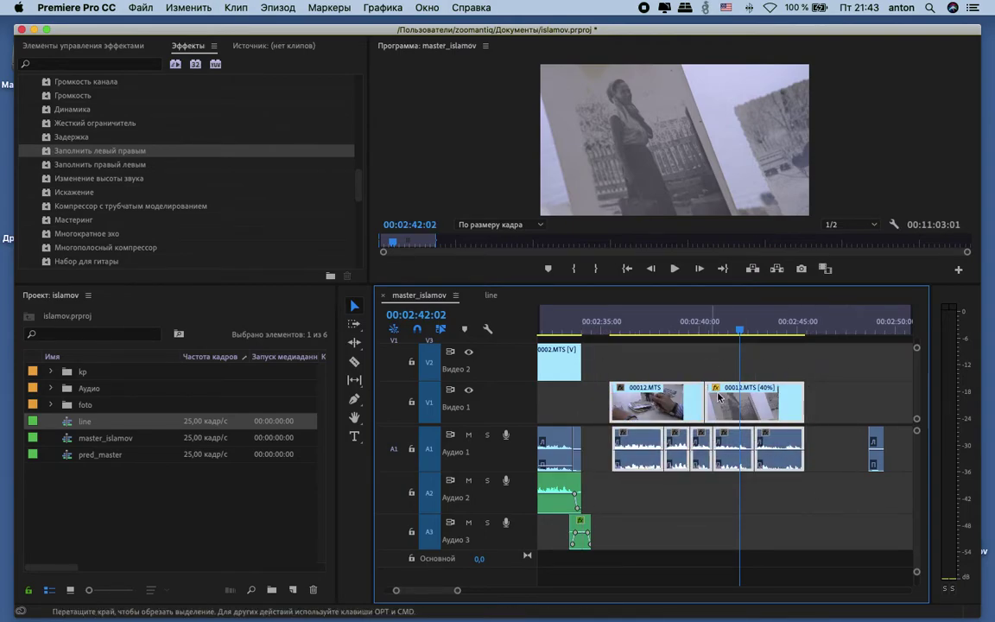
drag(735, 402, 705, 400)
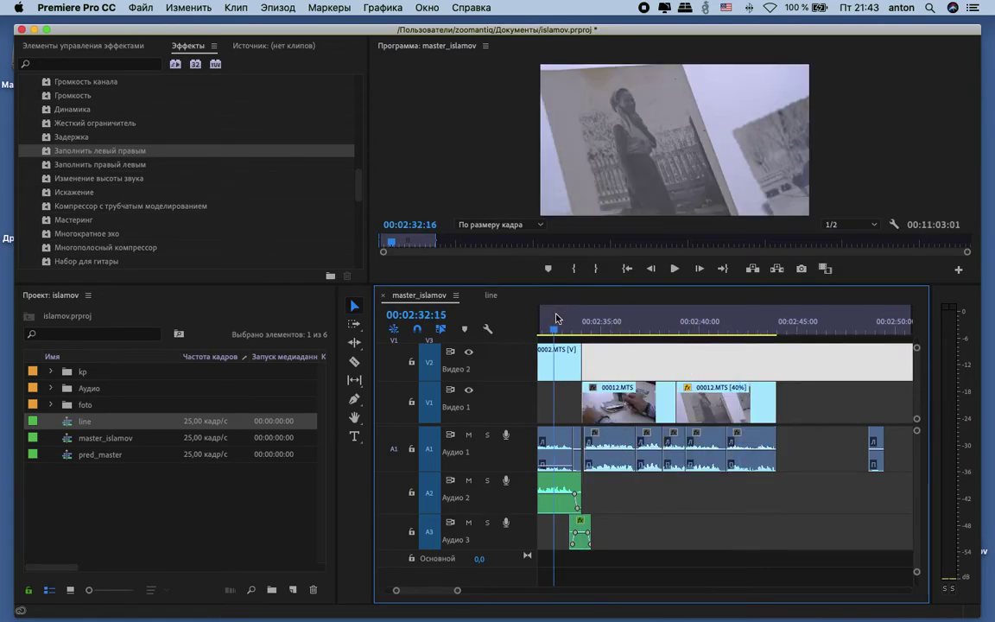
key(space)
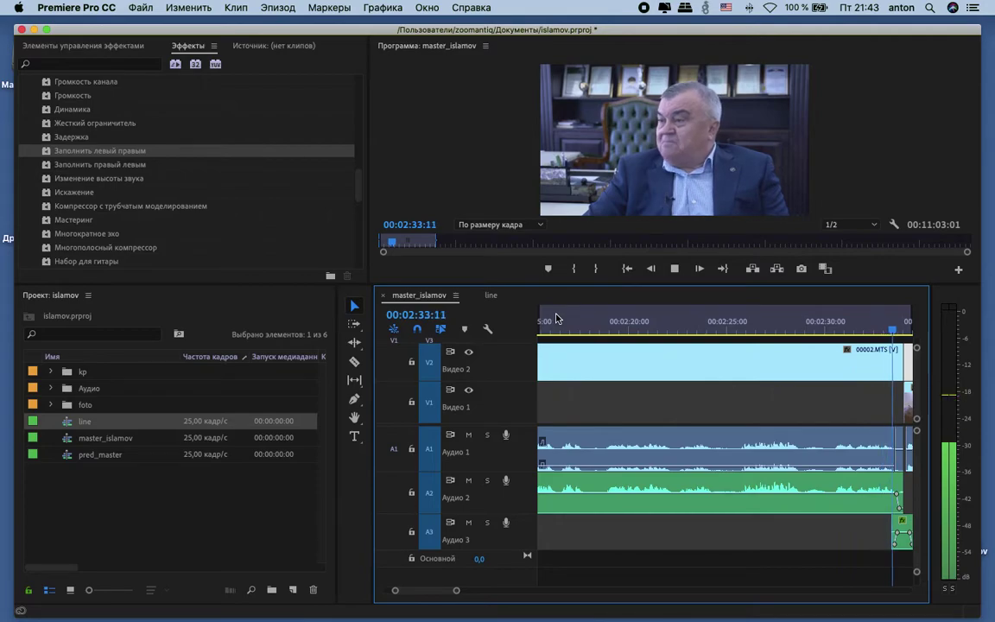
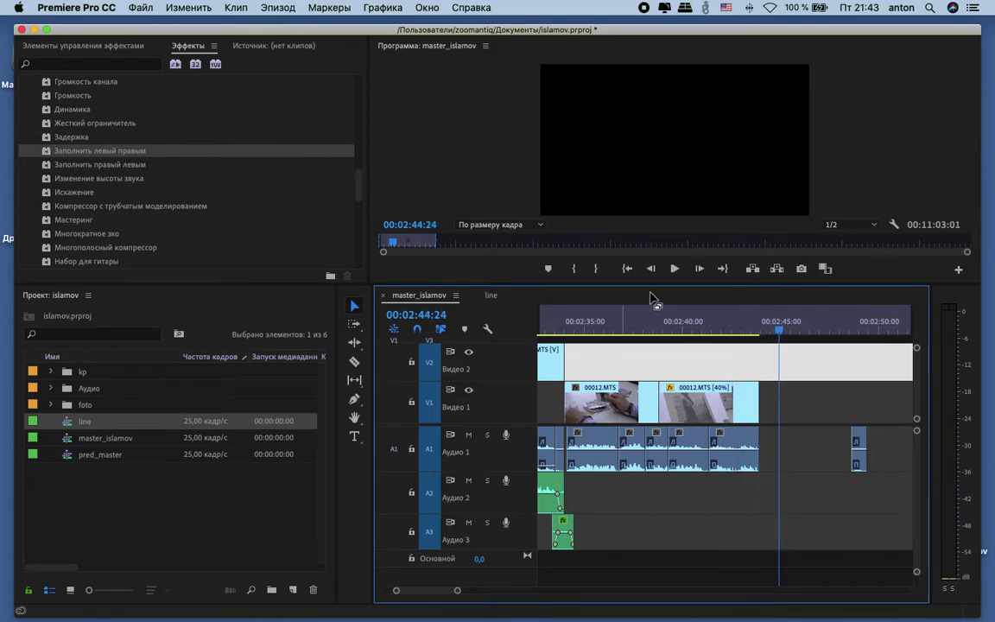
Step: Replay the join between the 00002.MTS interview and the photo footage up to 00:02:35:19 and examine it up close
key(minus)
scroll(835, 424, right, 3)
scroll(835, 424, left, 5)
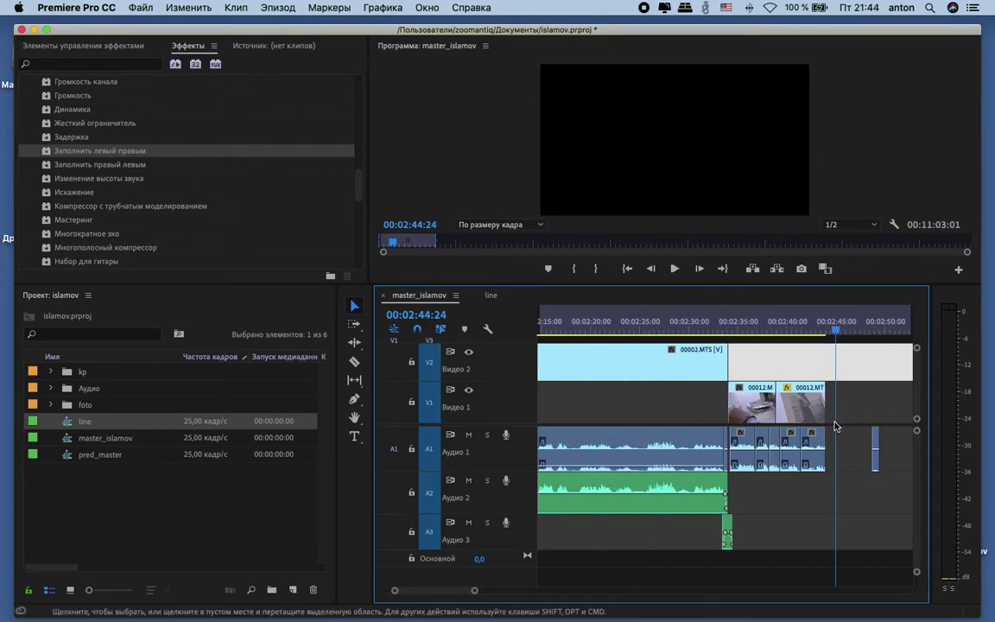
click(716, 323)
key(space)
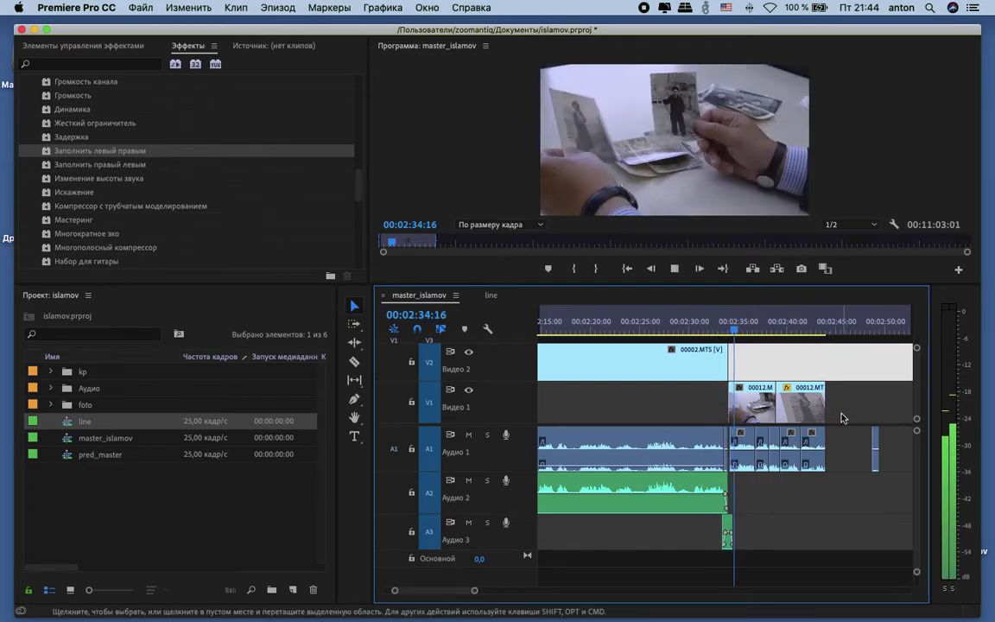
key(space)
scroll(844, 418, up, 3)
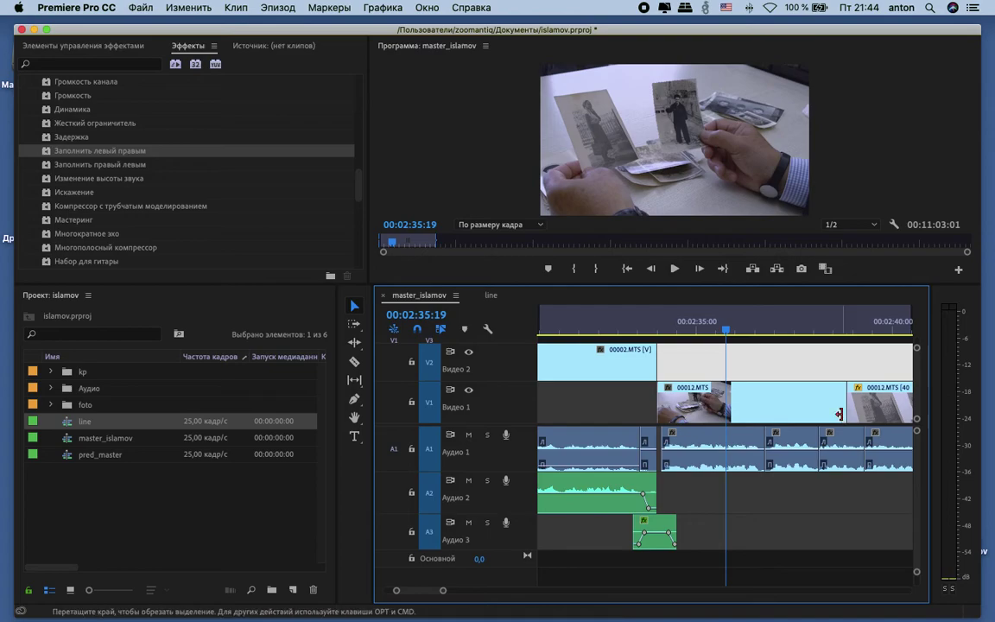
Step: Move the small sound piece at the interview's end from Audio 1 down to Audio 2, 7 frames later
key(equal)
key(equal)
scroll(822, 438, left, 9)
scroll(672, 440, left, 3)
drag(668, 440, 691, 503)
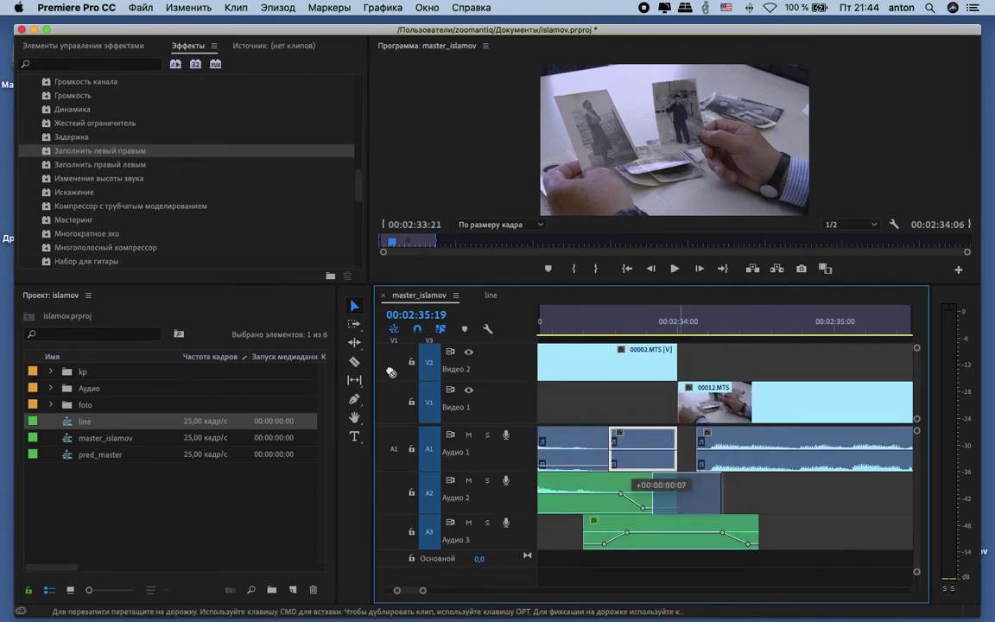
drag(391, 372, 391, 371)
Step: Add volume keyframes that fade in the start of the photo sound on Audio 1 and fade the small Audio 2 piece in and out
click(354, 398)
click(704, 455)
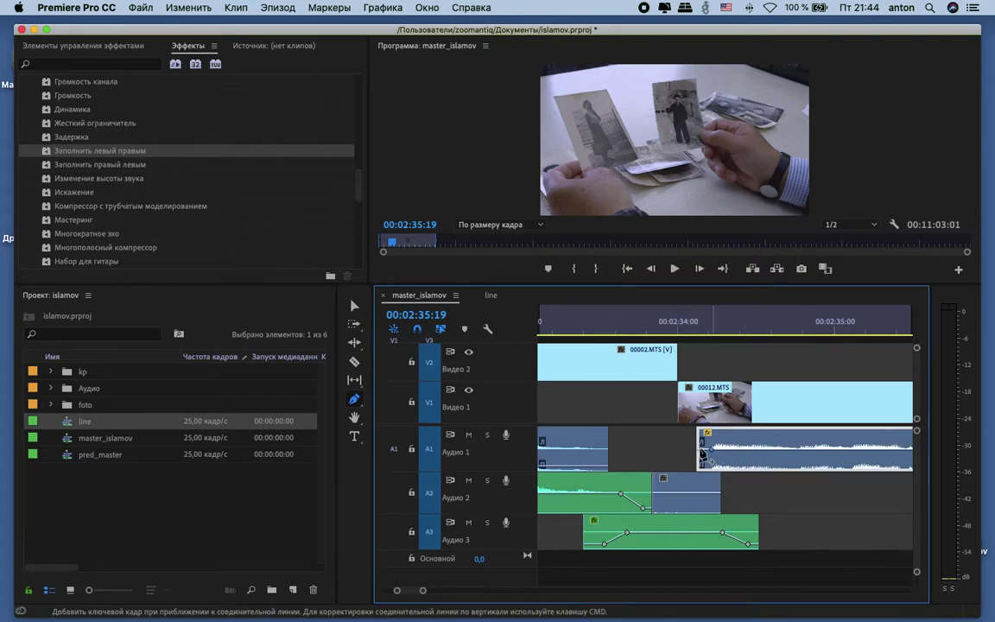
drag(701, 455, 701, 467)
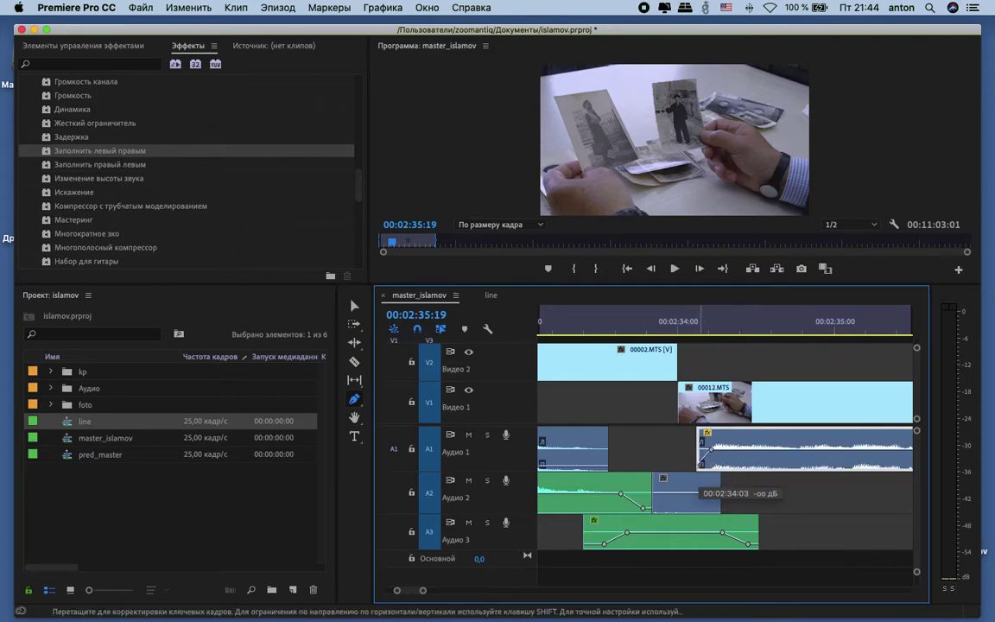
click(704, 499)
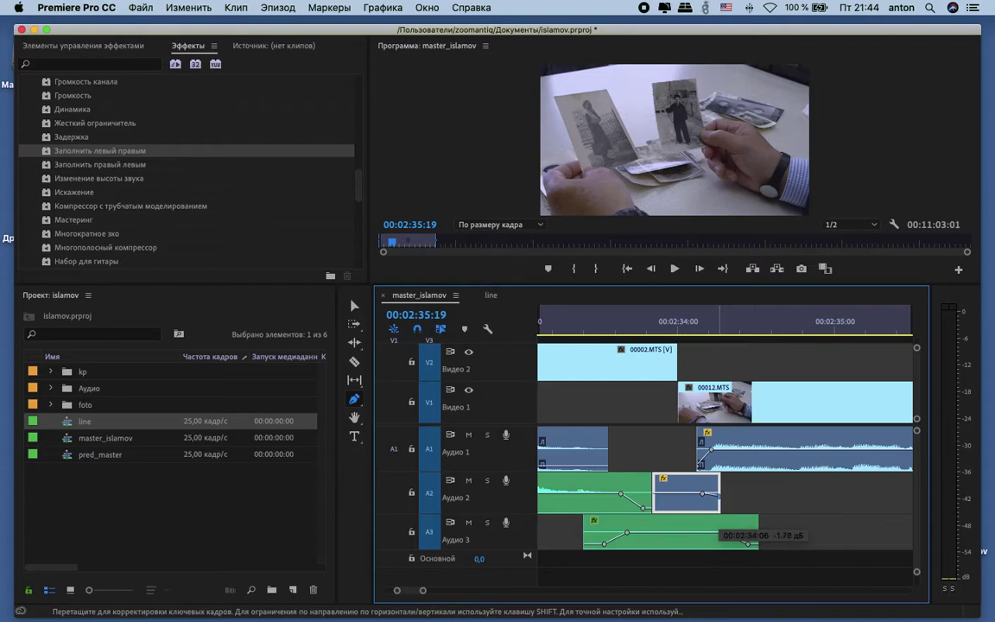
click(675, 493)
drag(655, 497, 657, 511)
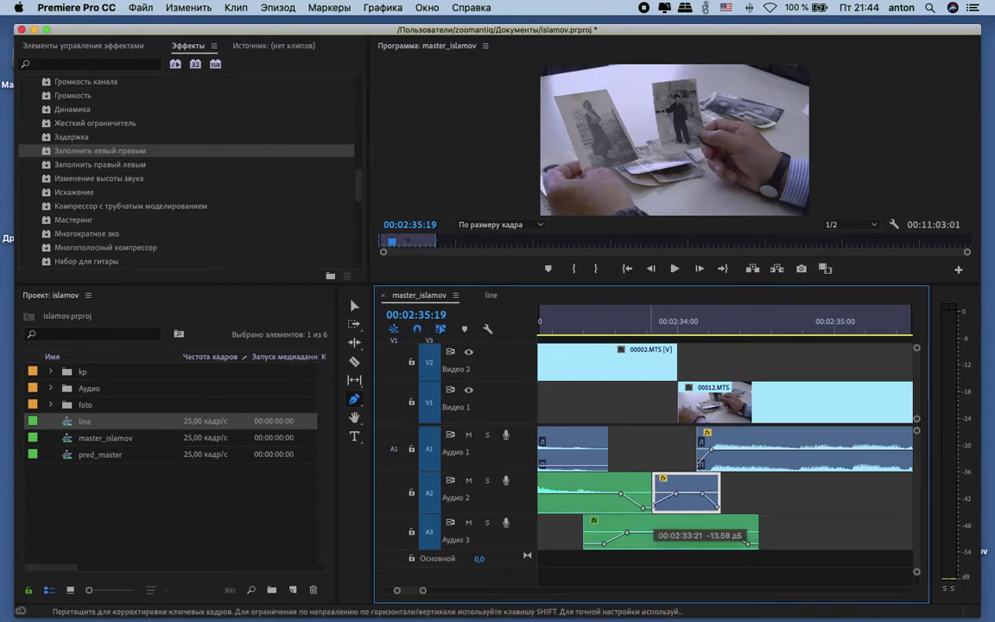
Step: Play the interview-to-photo join from 00:02:33:17 through the end of the photo footage to check the sound
click(629, 320)
key(minus)
key(minus)
key(minus)
key(minus)
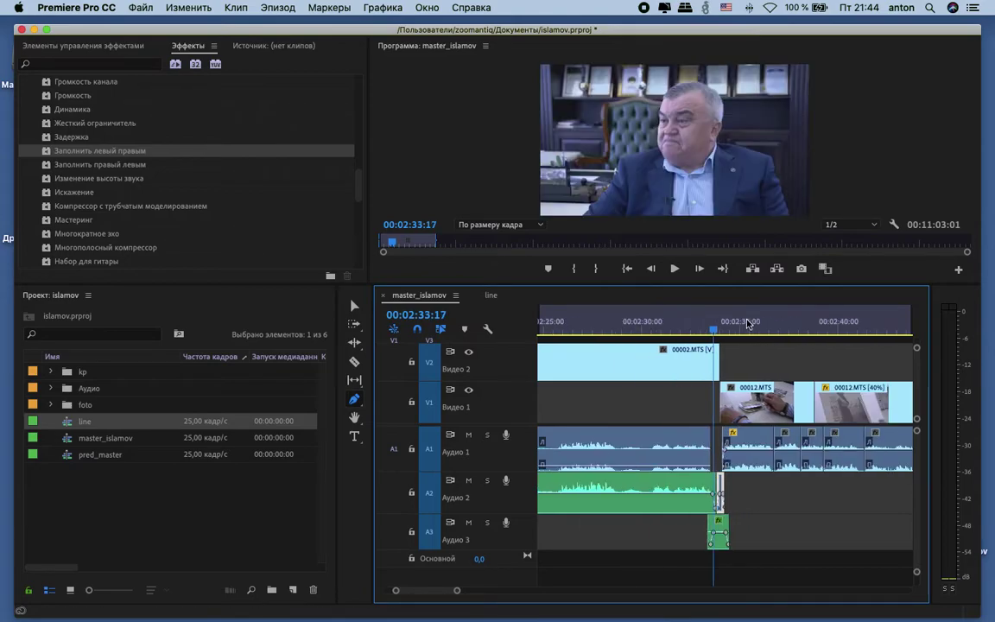
click(353, 306)
key(space)
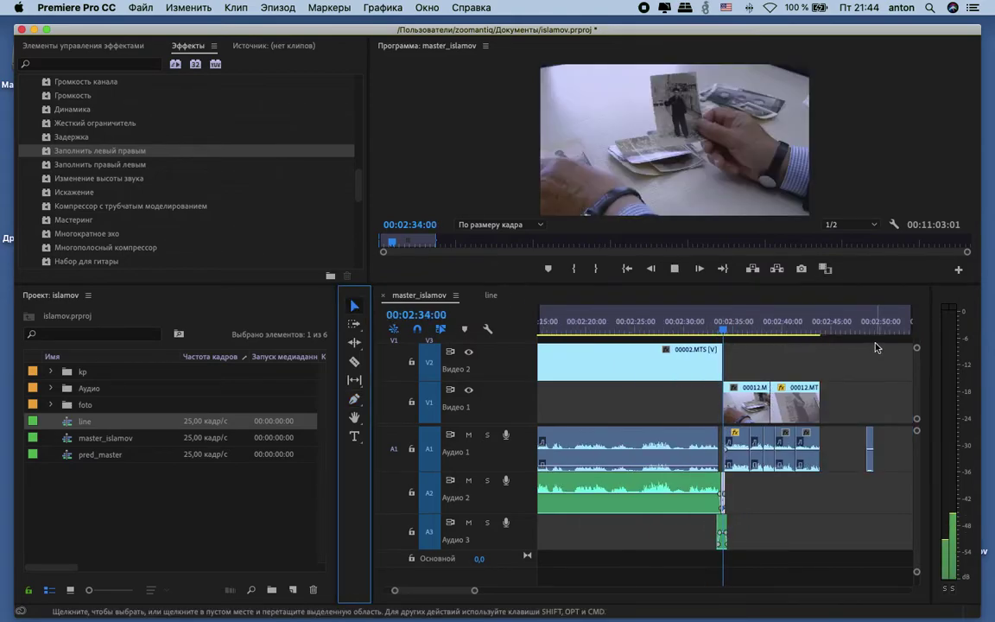
key(minus)
key(minus)
key(XF86AudioRaiseVolume)
key(XF86AudioRaiseVolume)
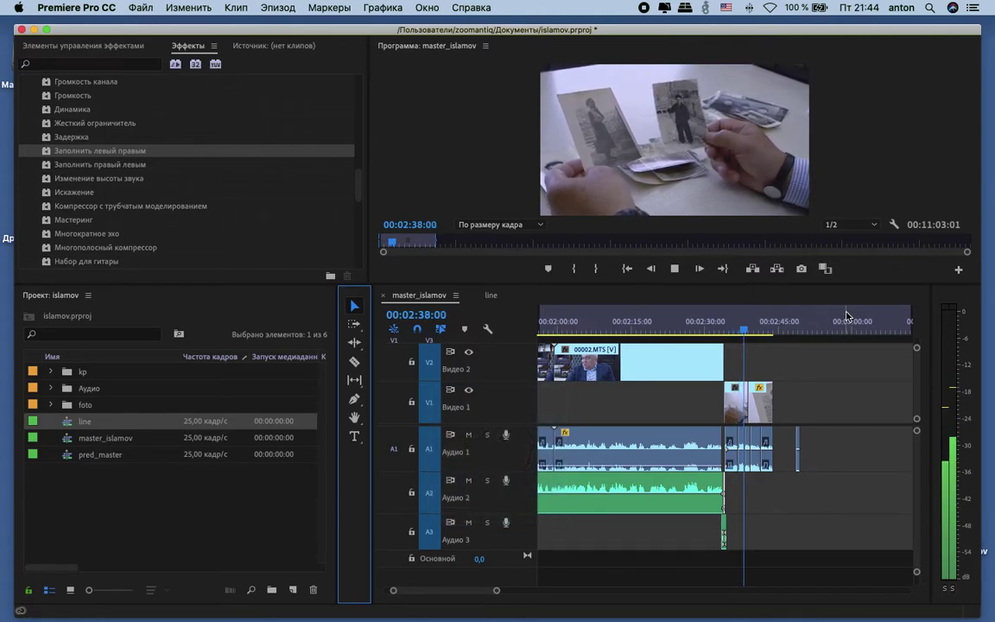
key(XF86AudioRaiseVolume)
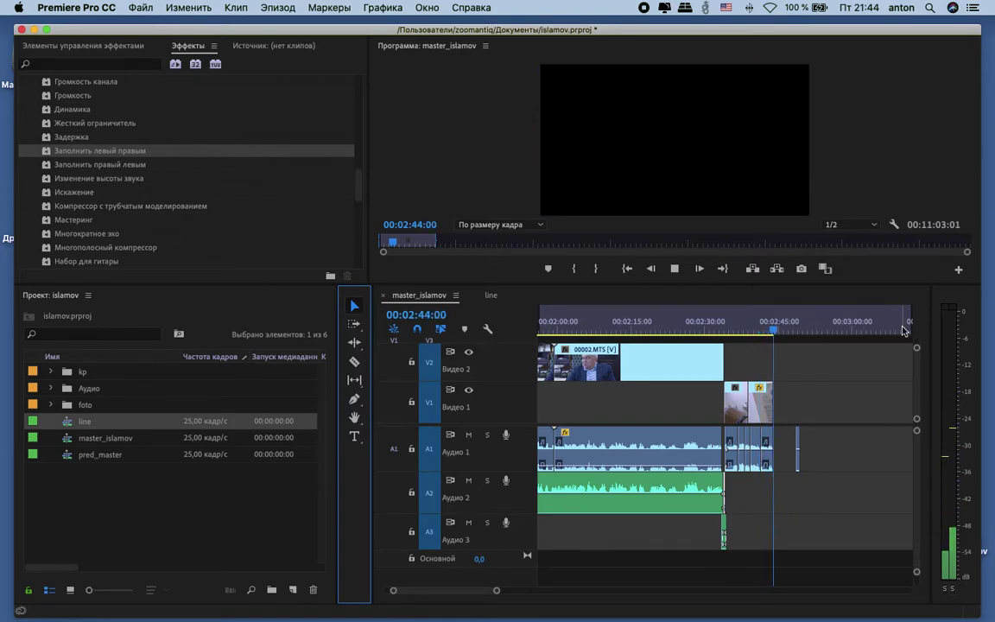
Step: Move the leftover Audio 1 sound piece beyond the photo footage onto Audio 2, ending it together with the slowed 00012.MTS clip
key(equal)
key(equal)
key(equal)
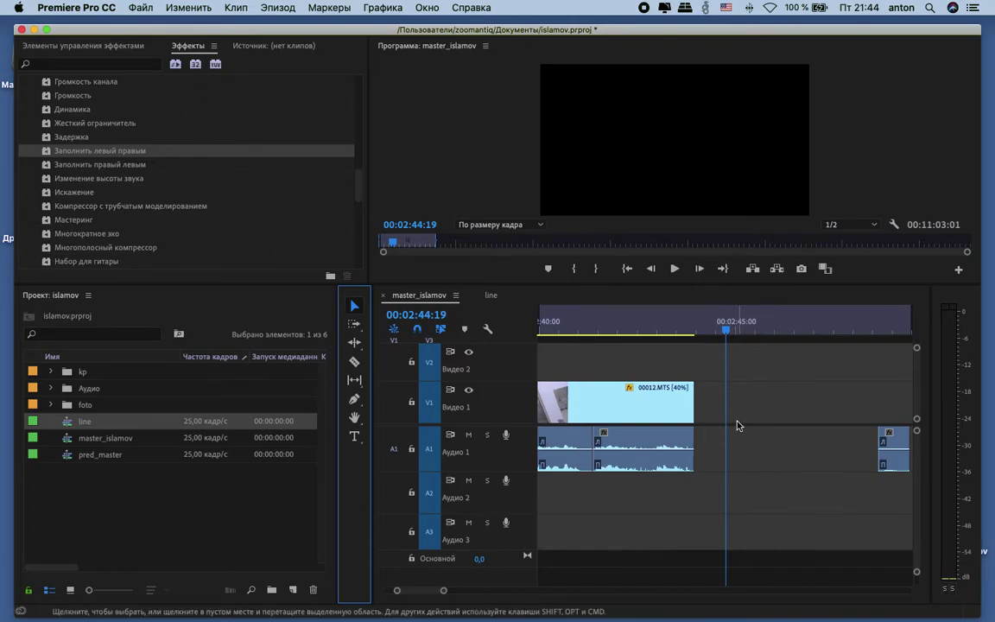
key(-)
key(-)
drag(766, 441, 721, 494)
Step: Shift all clips from the following 00002.MTS interview onward earlier, to just after the photo footage's end
key(-)
key(-)
click(858, 324)
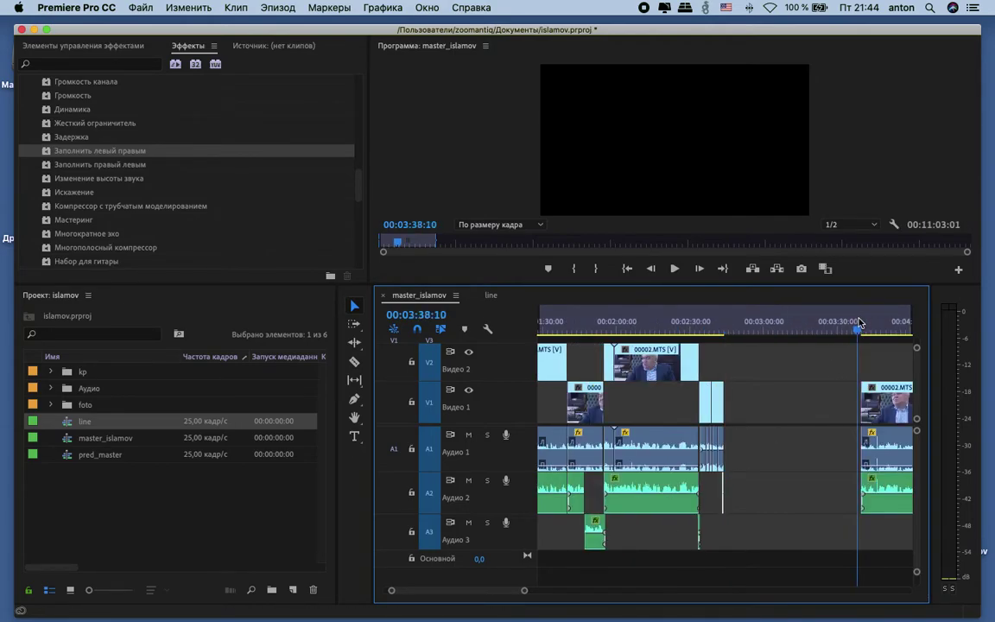
click(354, 328)
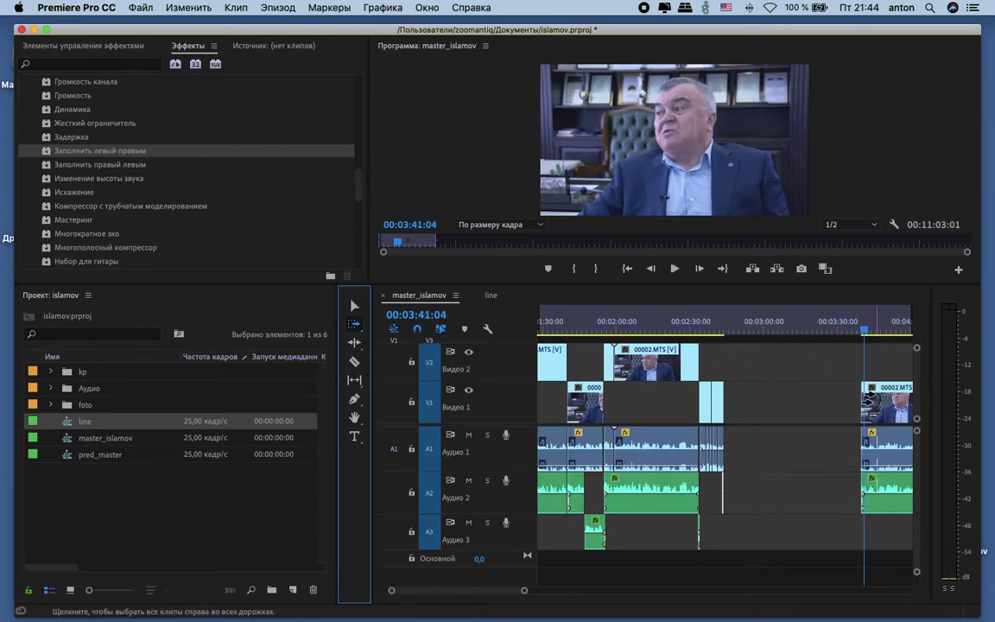
drag(863, 399, 733, 396)
click(726, 332)
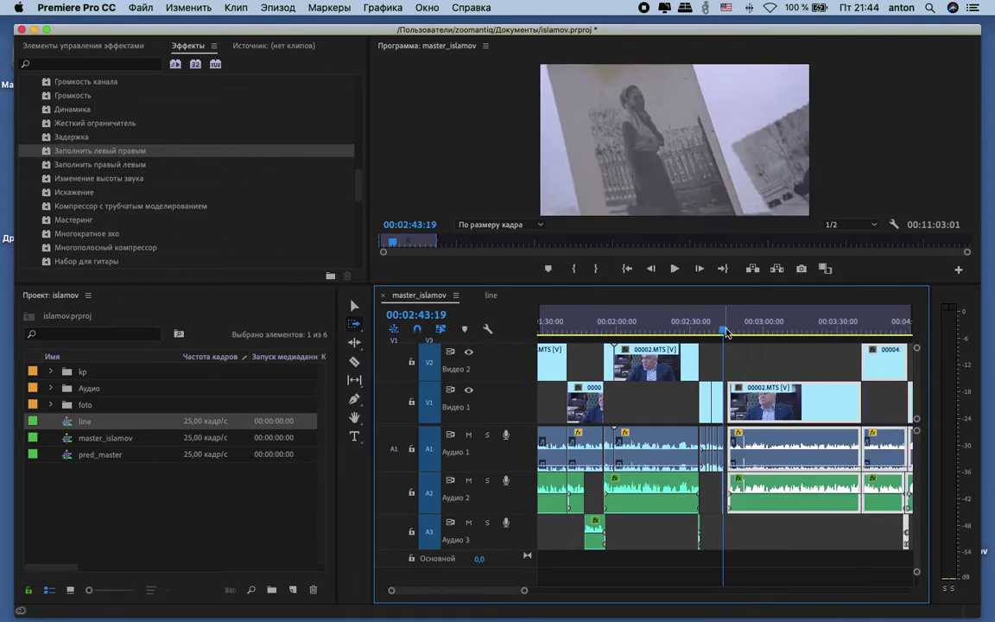
Step: Move the small sound piece under the photo footage's end from Audio 2 down to Audio 3
key(equal)
key(equal)
key(equal)
key(equal)
click(354, 305)
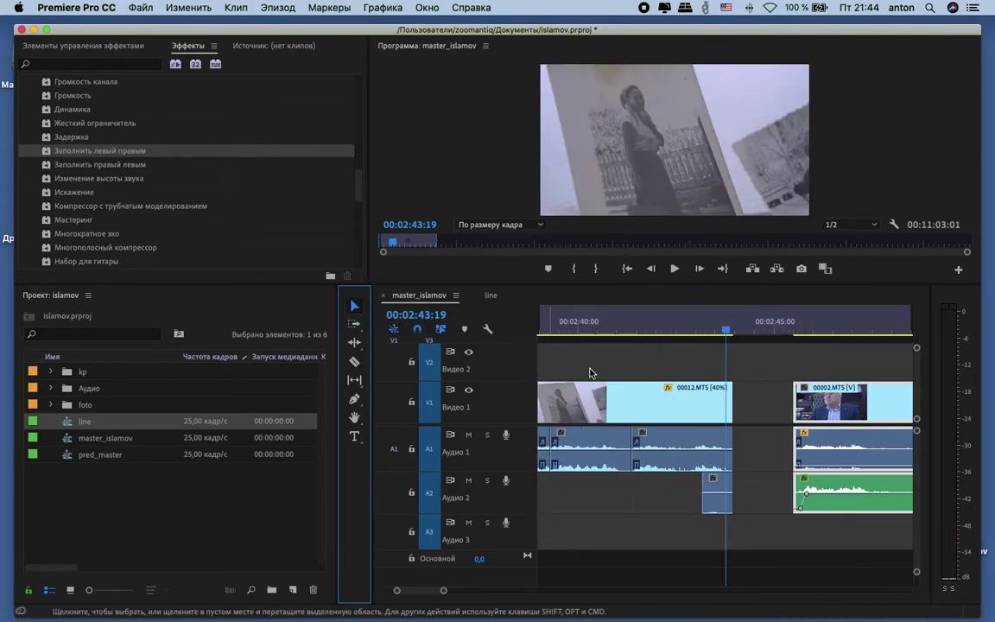
click(763, 411)
drag(717, 484, 718, 532)
Step: Close the remaining gap by moving the 00002.MTS interview and all following clips directly against the slowed photo clip
click(353, 324)
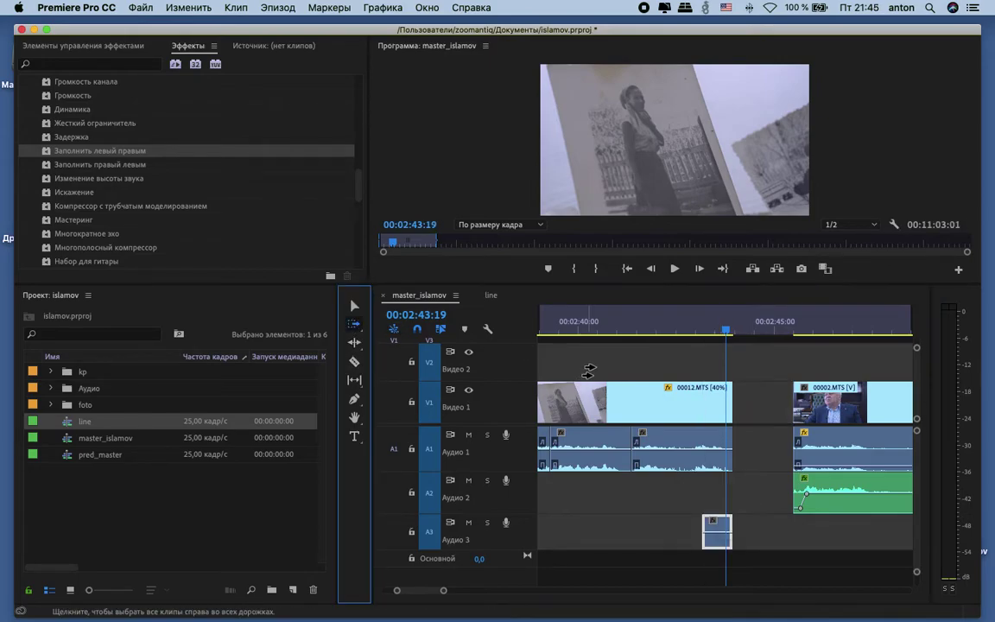
drag(794, 402, 756, 396)
click(355, 306)
mouse_move(726, 329)
mouse_down()
mouse_move(754, 327)
mouse_move(736, 327)
mouse_up()
key(equal)
key(equal)
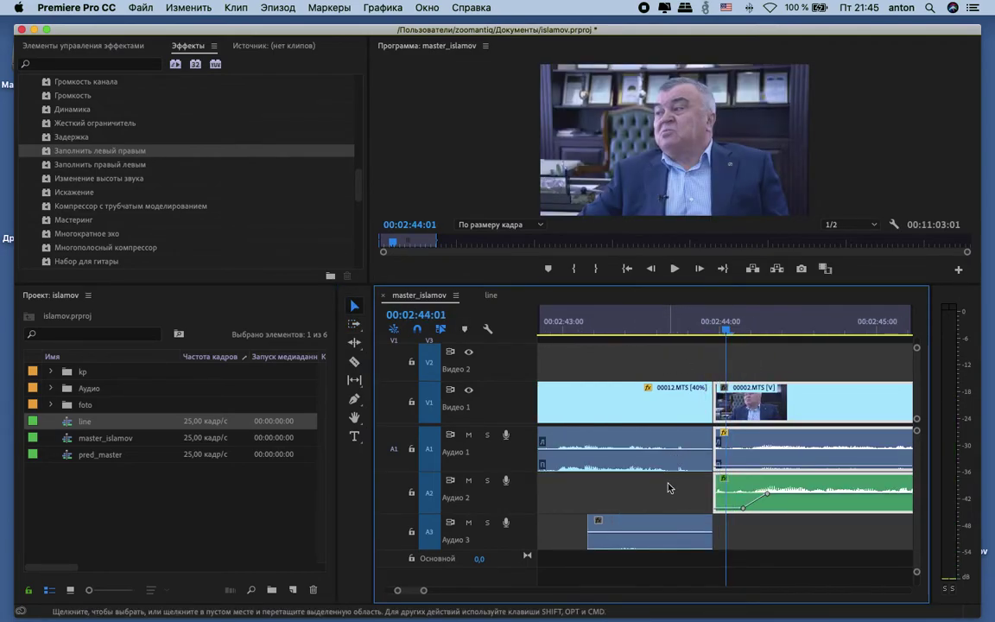
Step: Shift the small Audio 3 sound piece 14 frames later so it spans the join between the photo footage and the interview
click(666, 498)
double_click(664, 519)
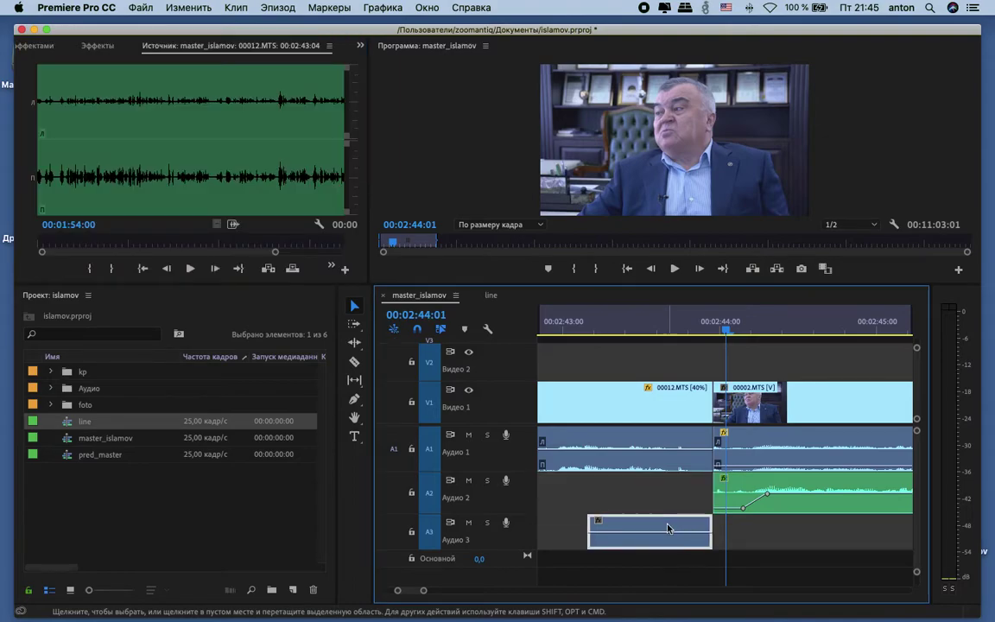
drag(666, 526, 764, 539)
mouse_move(712, 481)
mouse_down()
mouse_move(696, 449)
mouse_move(728, 470)
mouse_move(717, 482)
mouse_up()
Step: Fade out the photo sound at the join on Audio 1 and fade the Audio 3 piece in and out with volume keyframes
click(354, 398)
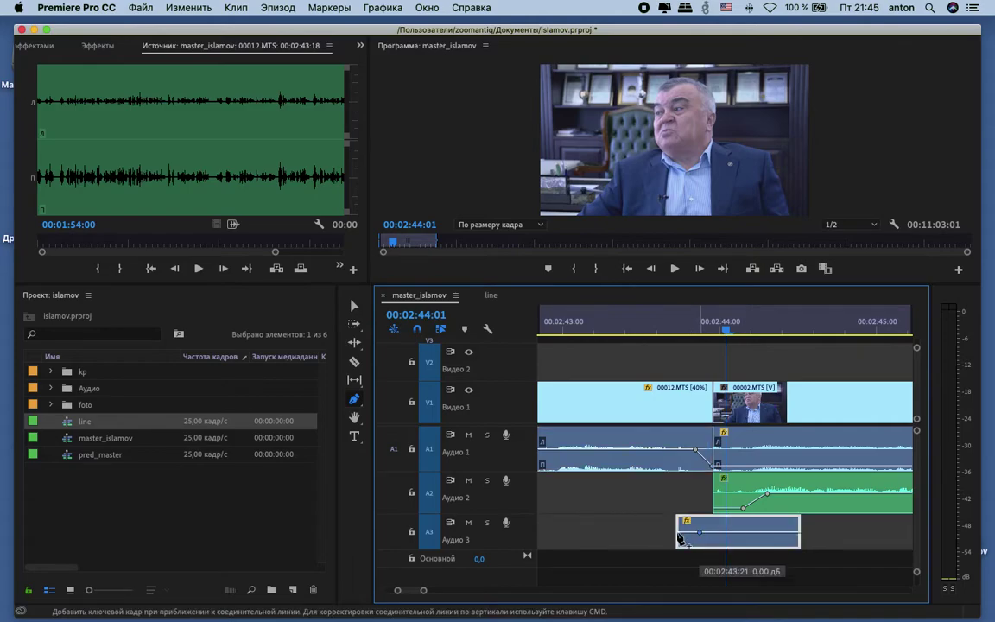
drag(702, 536, 699, 542)
drag(728, 589, 729, 588)
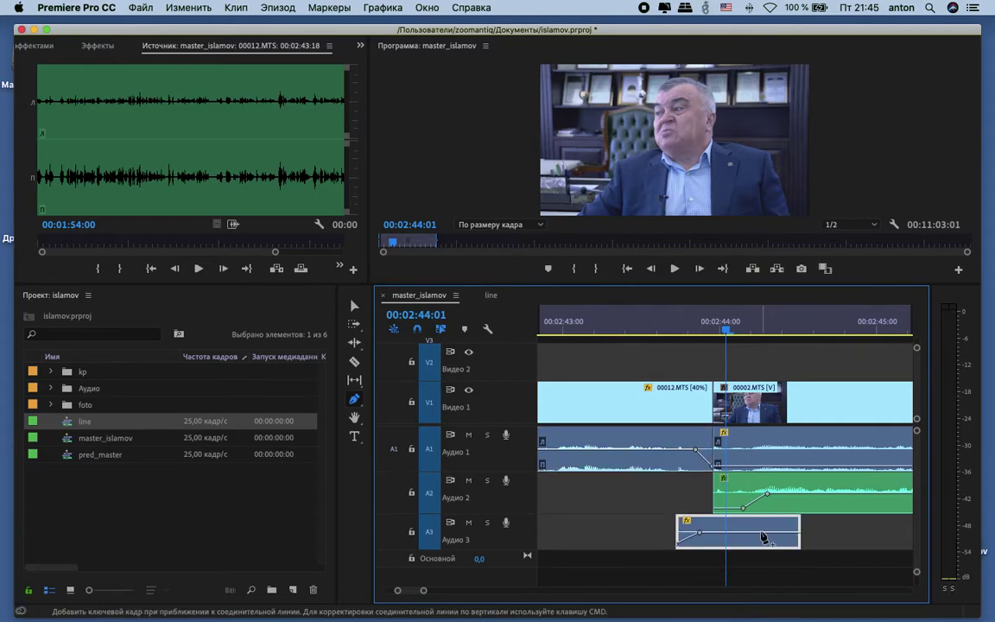
click(756, 532)
drag(793, 532, 793, 544)
drag(793, 588, 794, 589)
Step: Play the transition from the slowed photo clip into the 00002.MTS interview to check the new fades
key(minus)
key(minus)
key(minus)
key(minus)
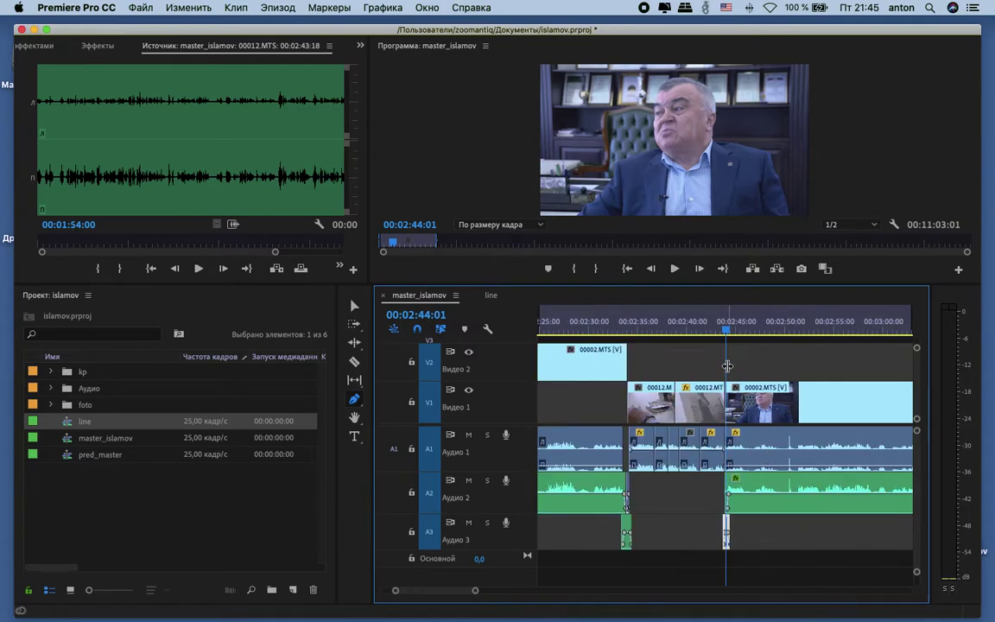
click(706, 327)
key(space)
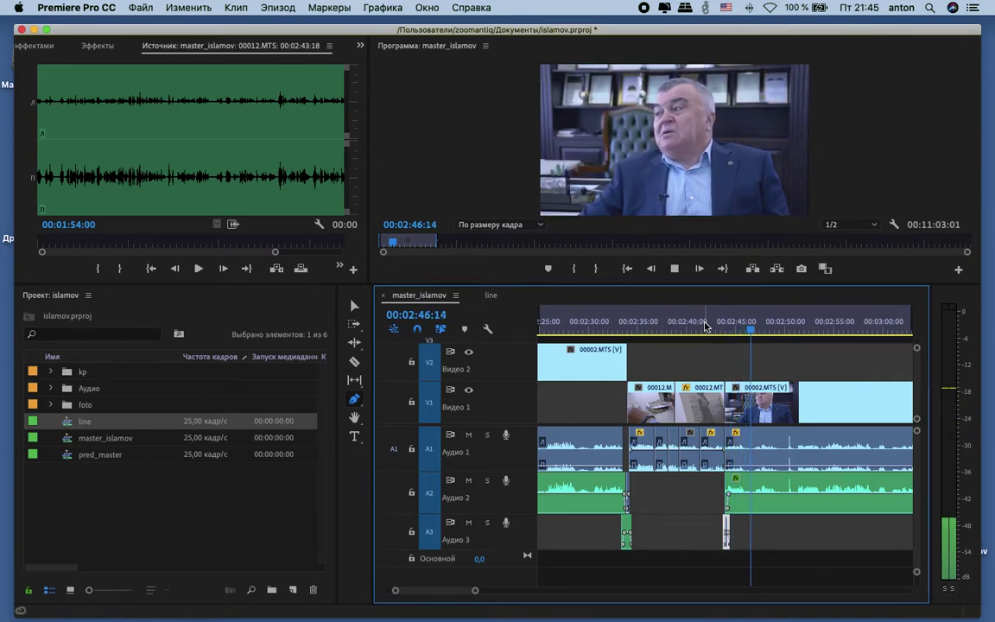
key(space)
Step: Scrub the photo-to-interview join around 00:02:44:00 up close, replay it and continue playback to 00:02:52:08
scroll(706, 325, up, 6)
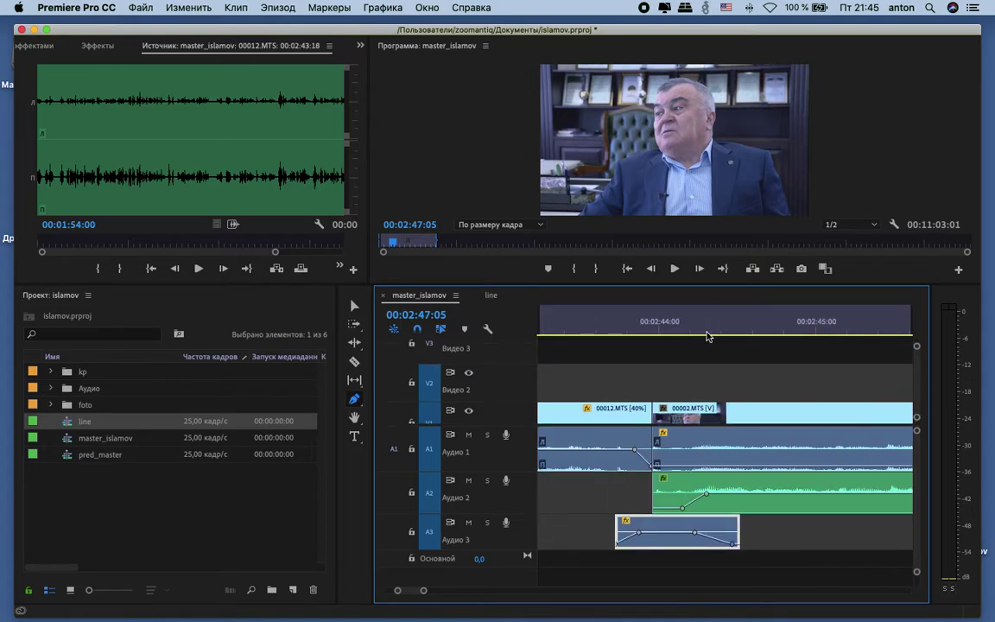
scroll(706, 336, left, 1)
scroll(706, 336, down, 1)
click(674, 329)
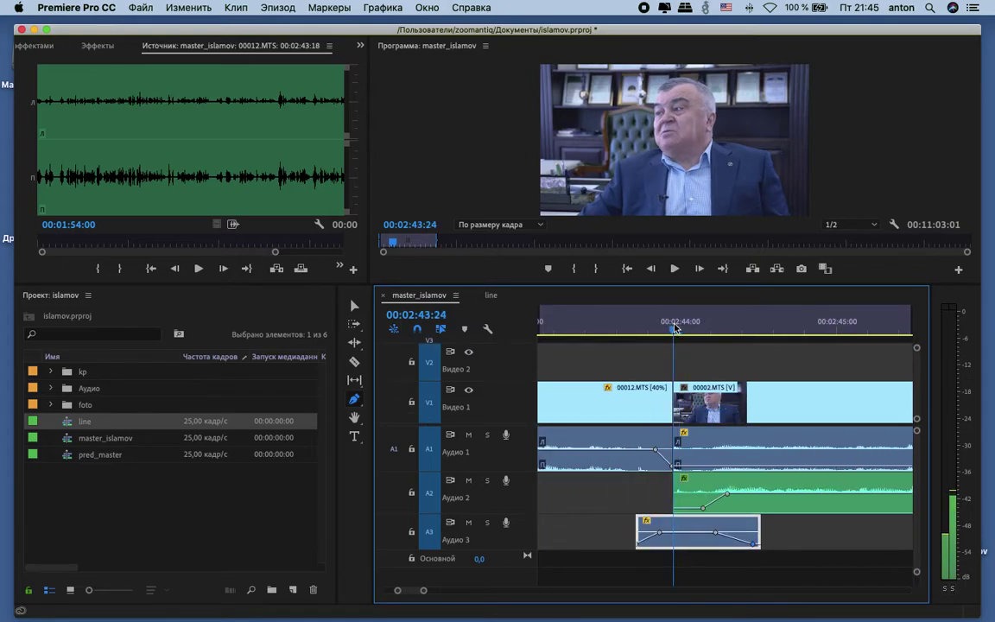
drag(706, 328, 723, 328)
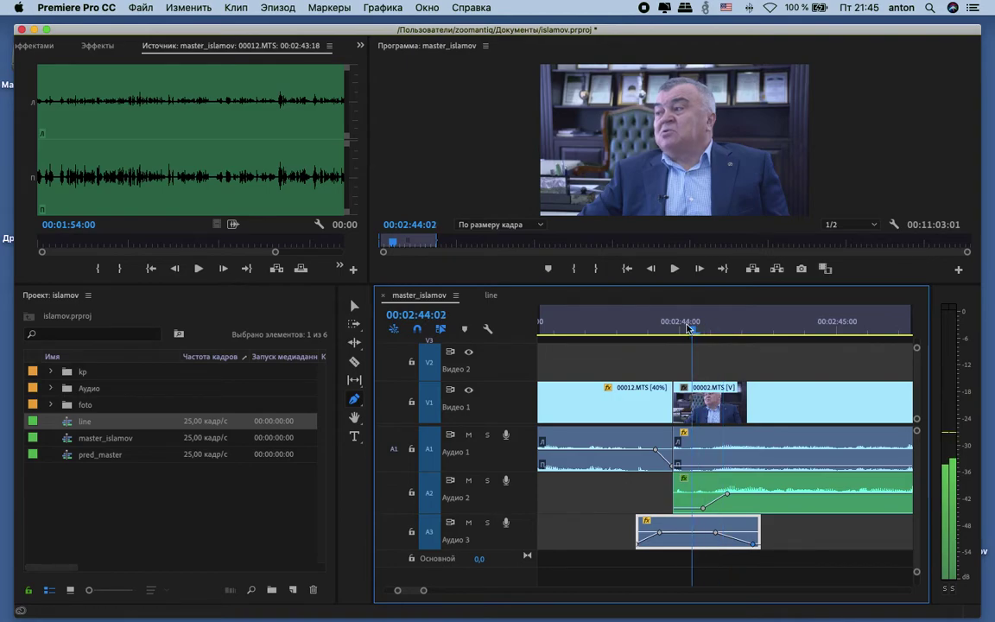
key(space)
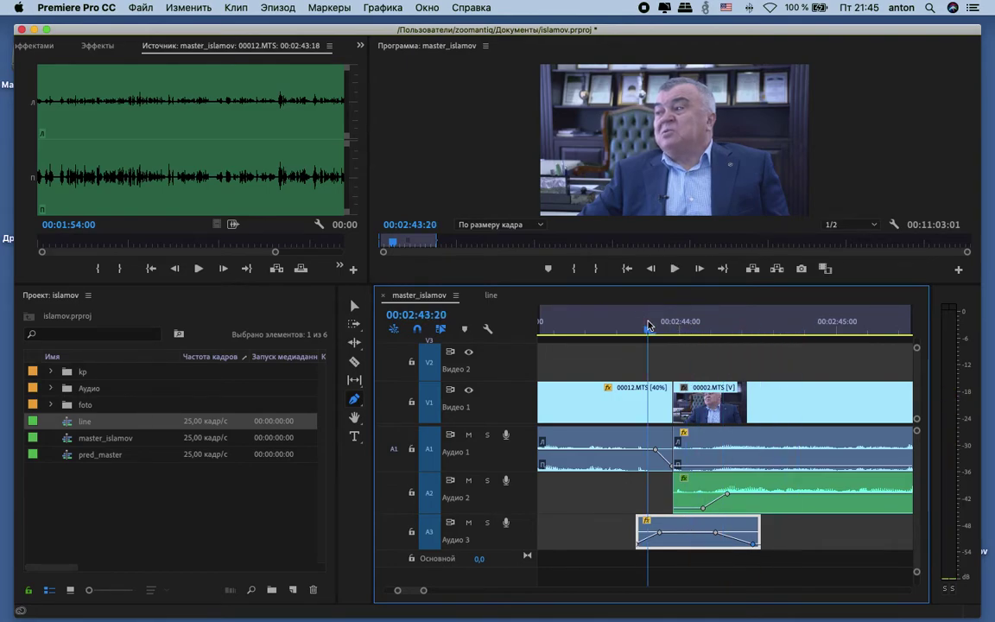
key(space)
key(space)
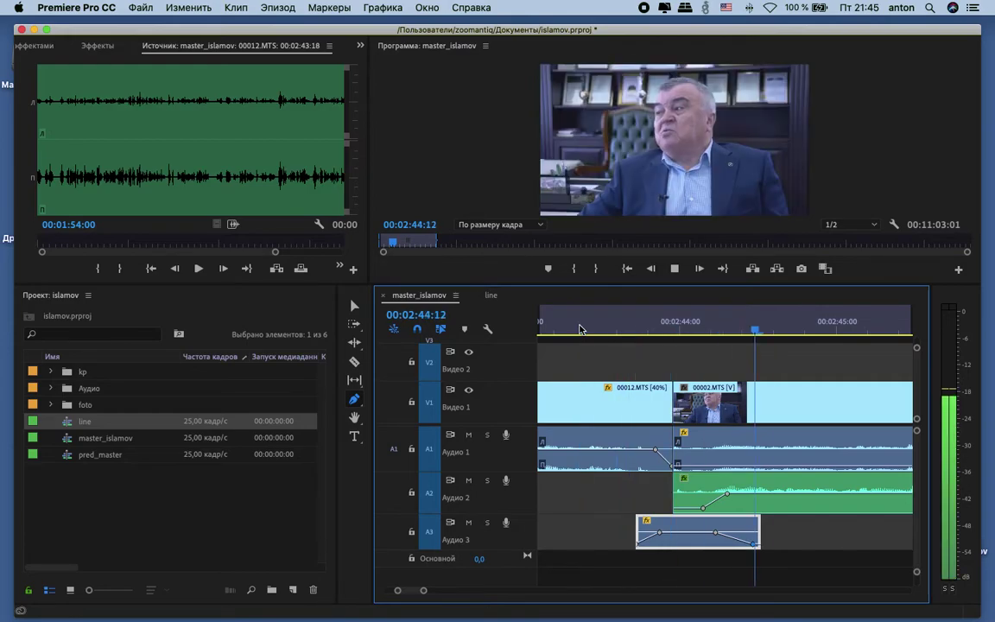
key(minus)
key(minus)
key(minus)
key(minus)
key(minus)
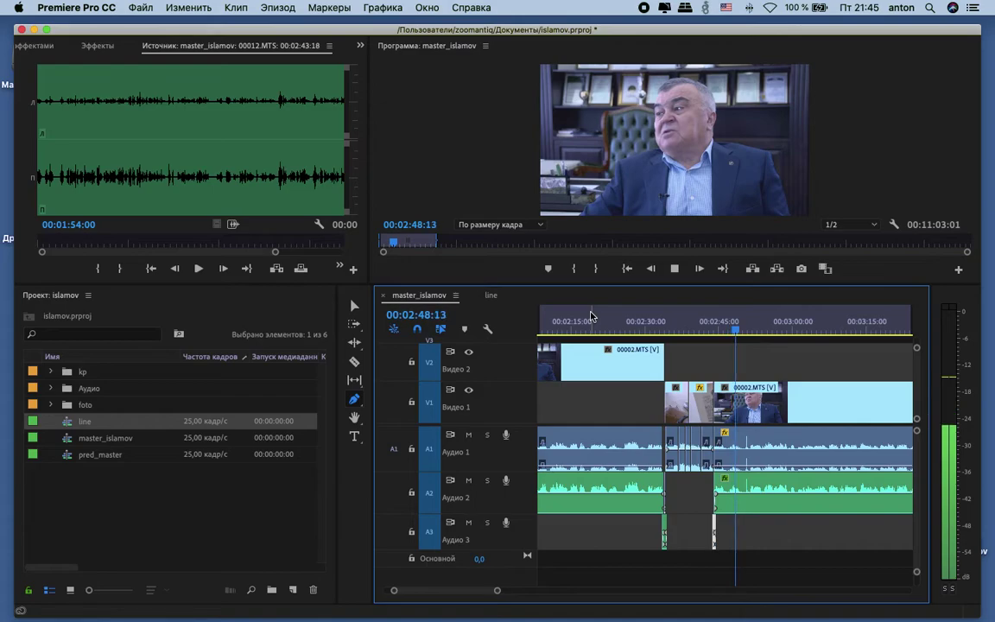
key(minus)
click(354, 305)
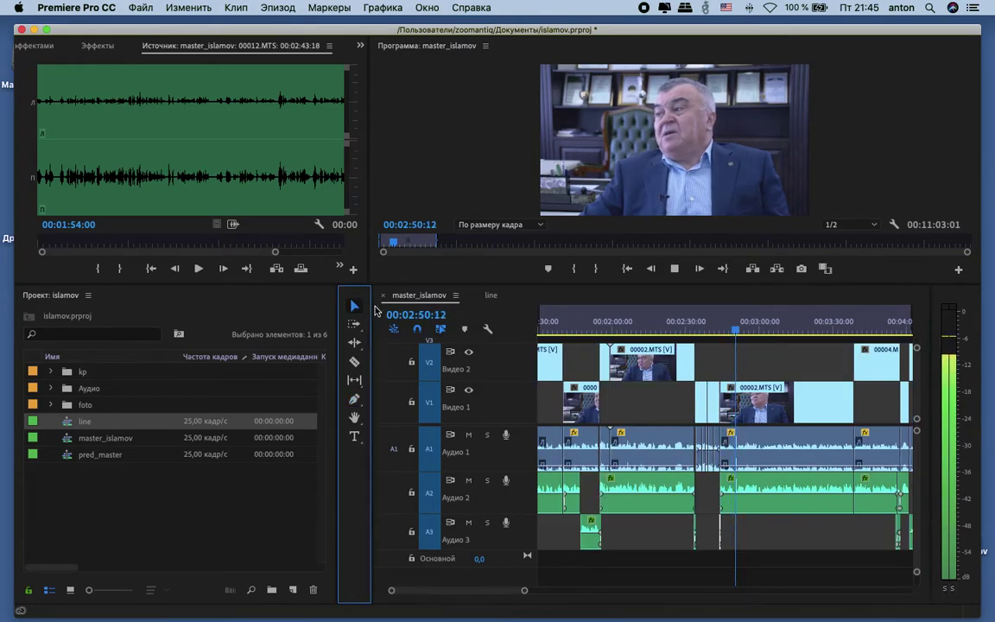
key(space)
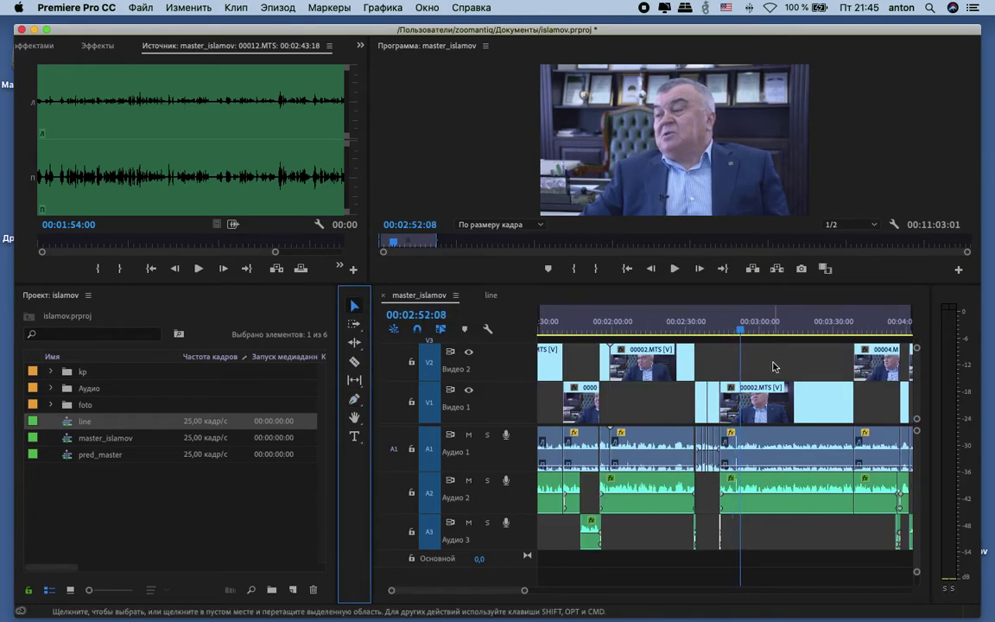
key(minus)
key(minus)
Step: Open the line sequence and review the old-photo footage between about 01:23:19 and 01:23:46
click(490, 296)
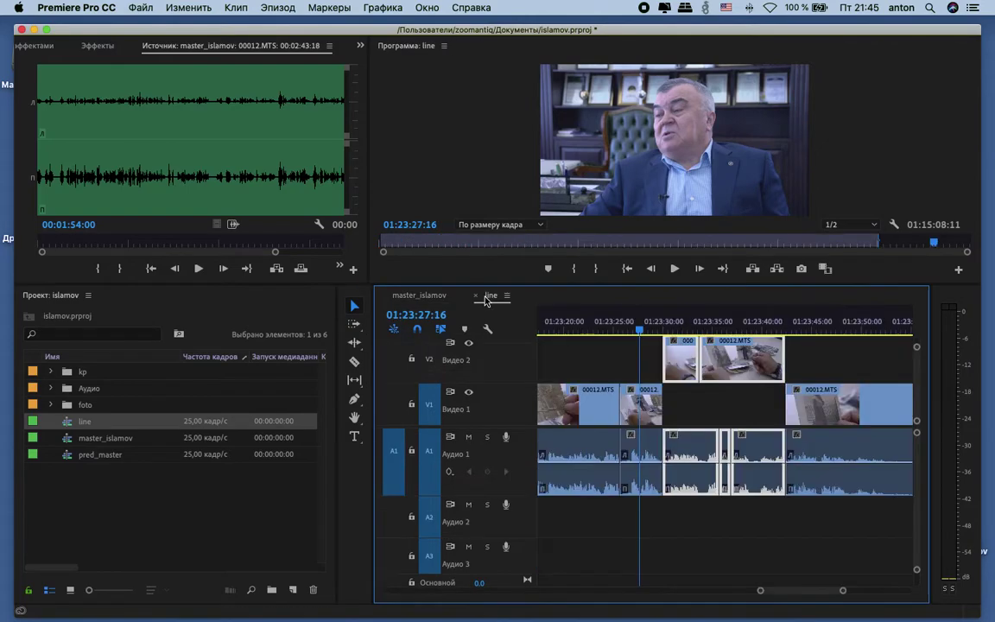
scroll(767, 351, right, 3)
drag(678, 331, 702, 335)
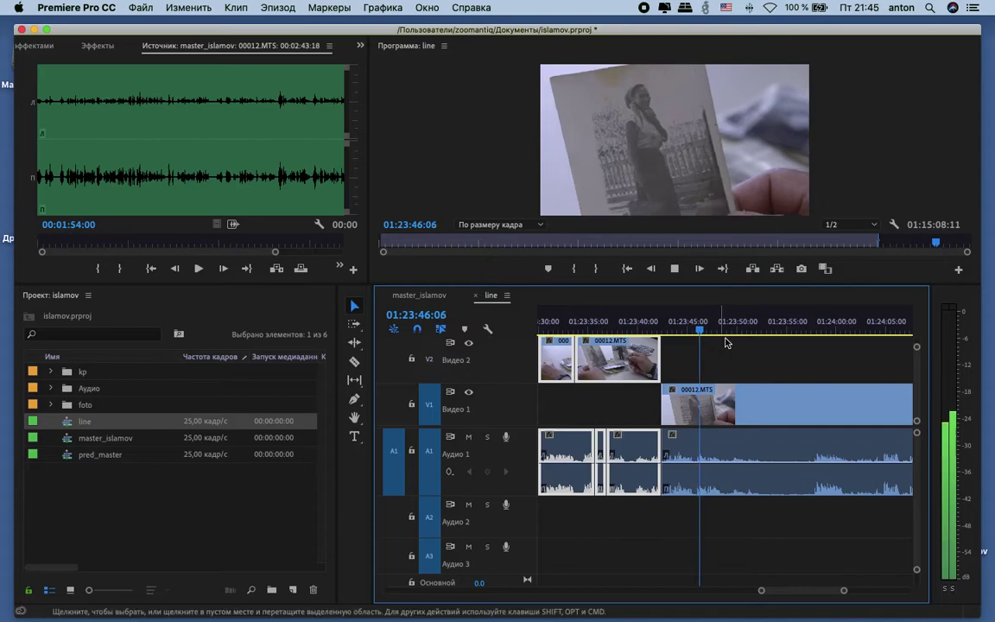
scroll(721, 345, left, 5)
click(582, 325)
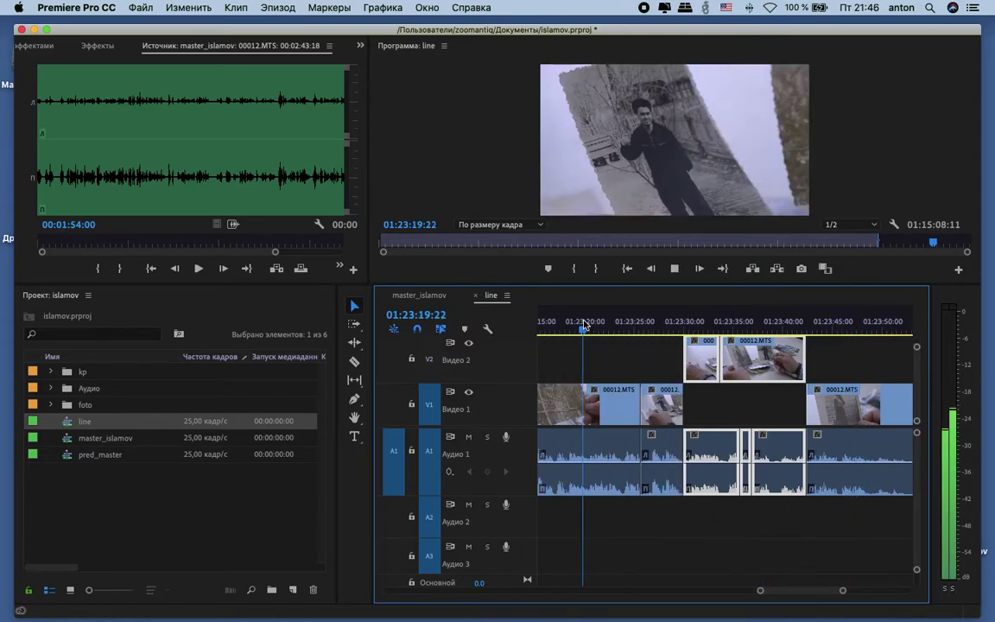
scroll(602, 327, left, 3)
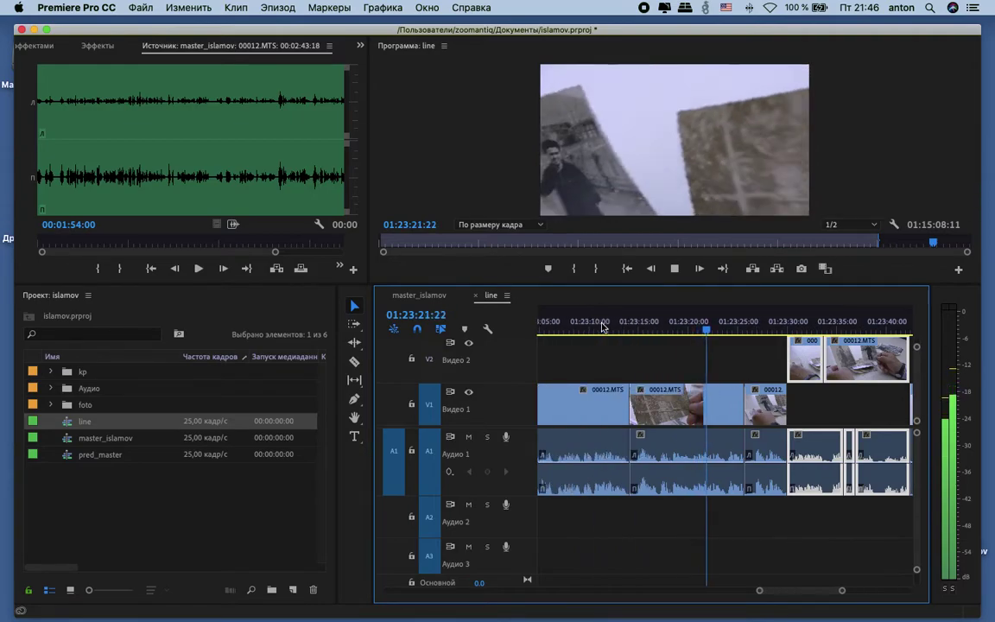
scroll(602, 327, right, 4)
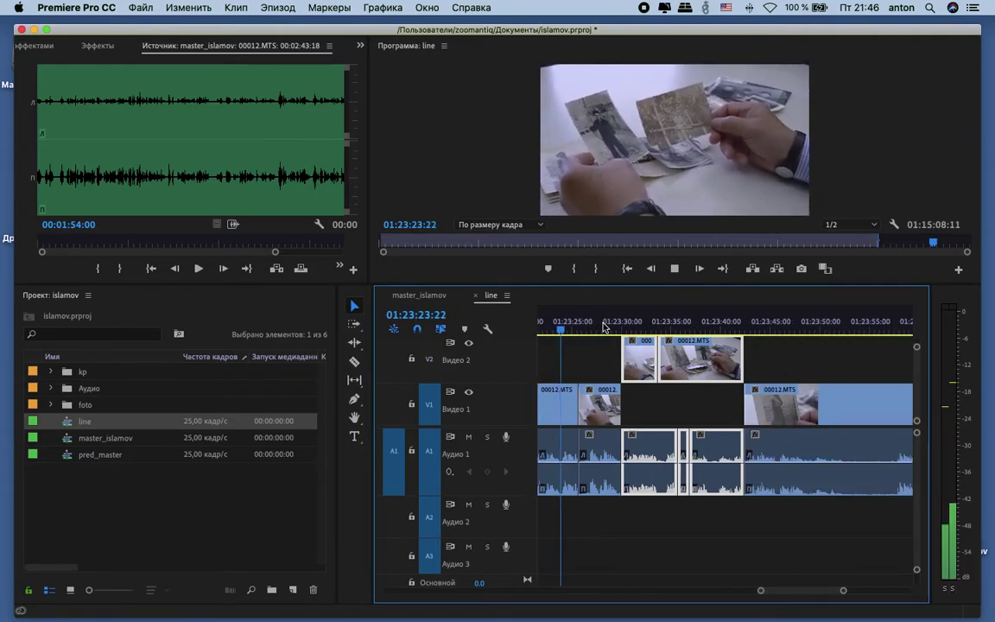
scroll(614, 327, left, 4)
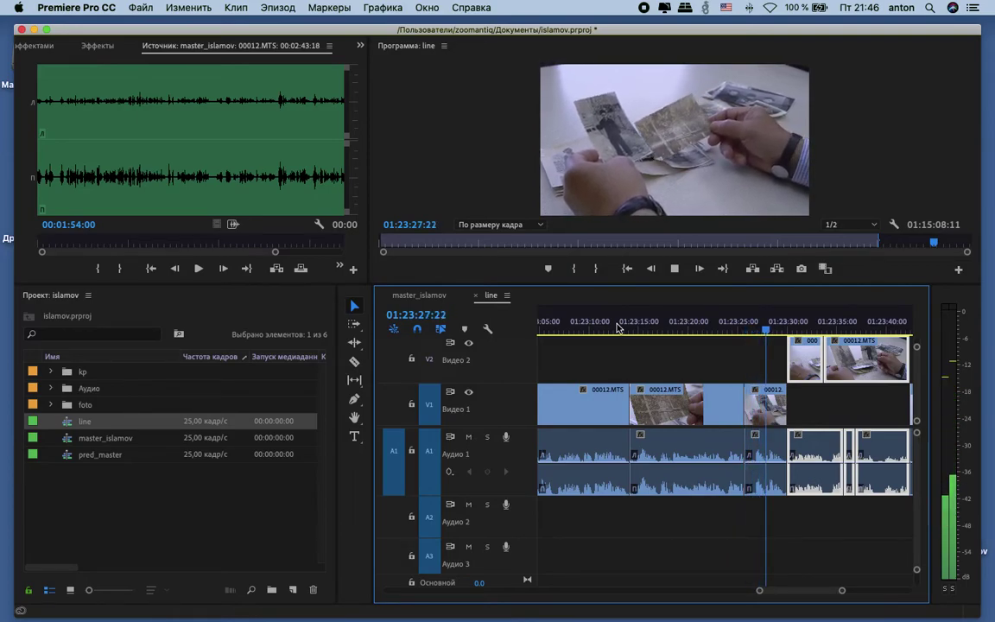
key(space)
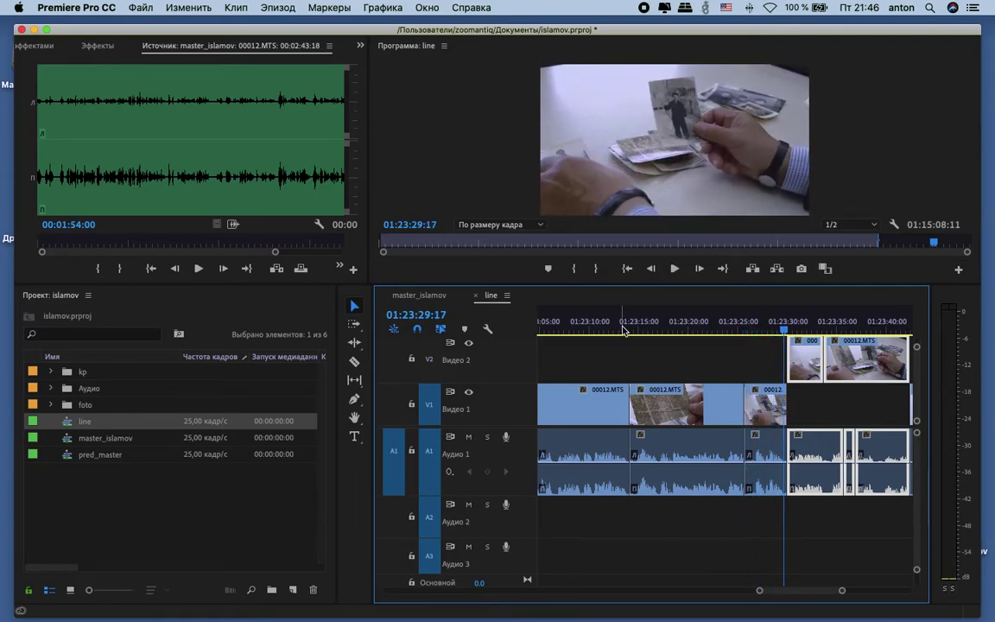
Step: Find the start of the close-up of the man's photo and split the 00012.MTS clip there with the Razor tool, at about 01:23:17
click(648, 327)
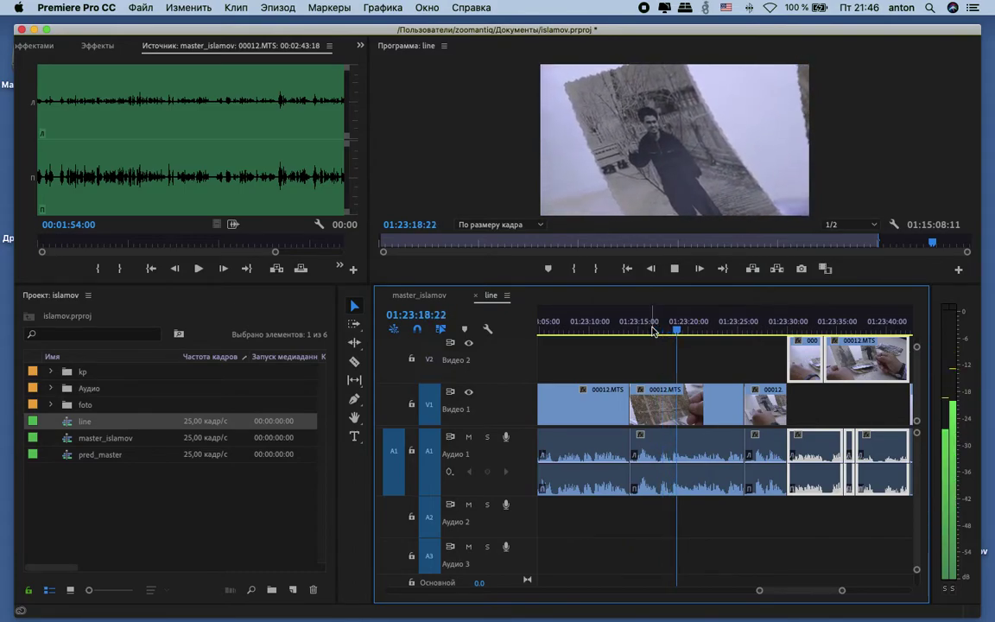
mouse_move(677, 330)
mouse_down()
mouse_move(655, 332)
mouse_move(674, 332)
mouse_up()
key(space)
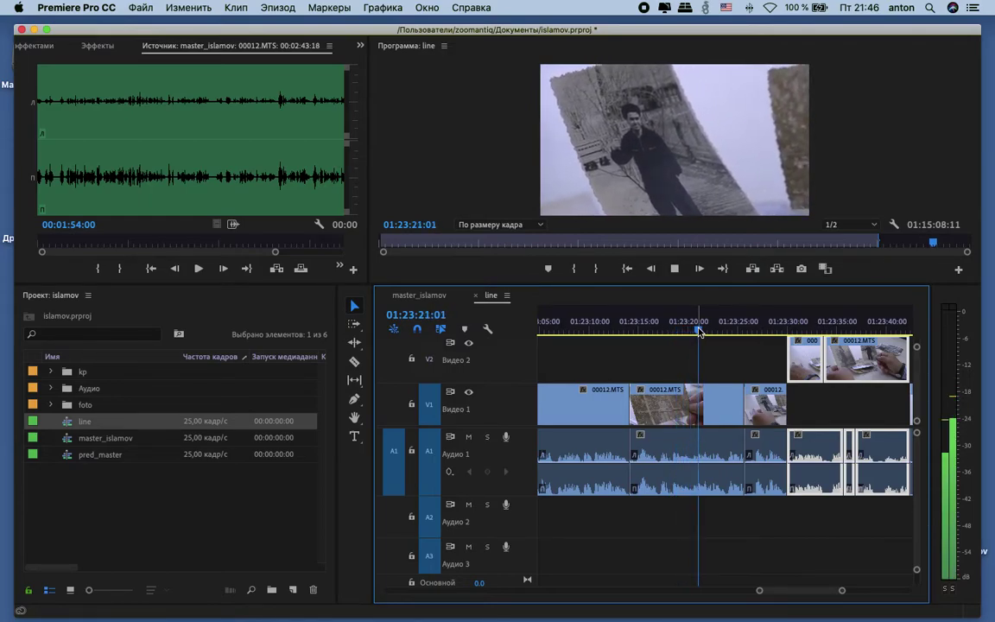
drag(700, 331, 667, 327)
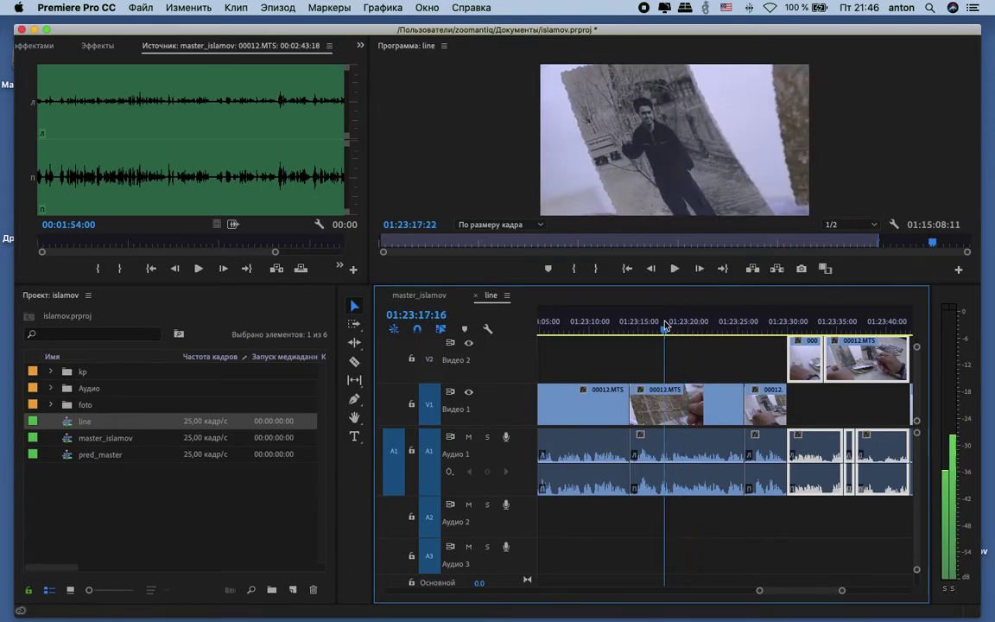
key(space)
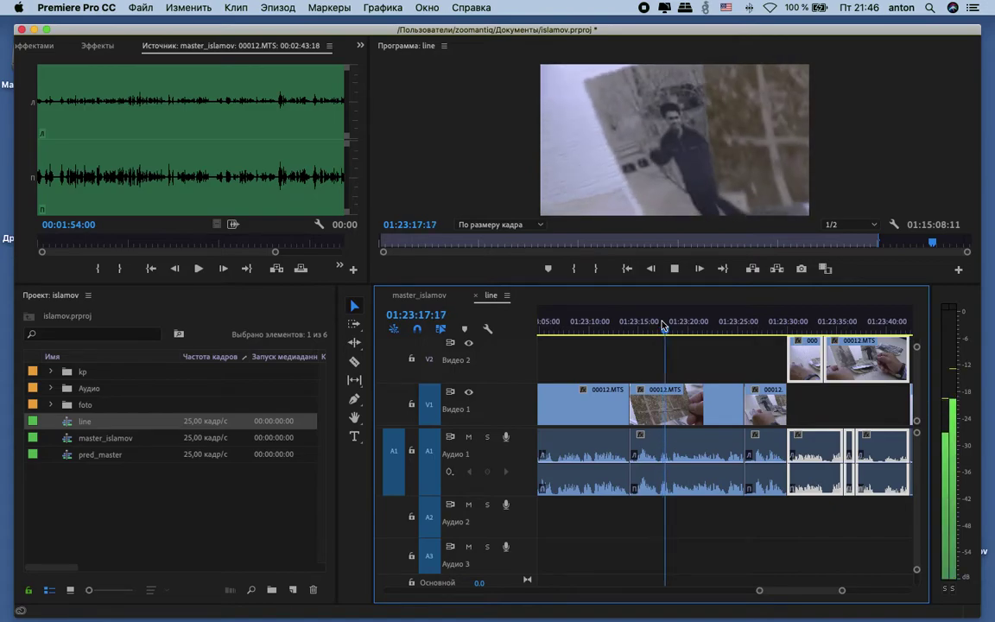
key(space)
drag(664, 333, 659, 332)
key(c)
click(659, 445)
key(space)
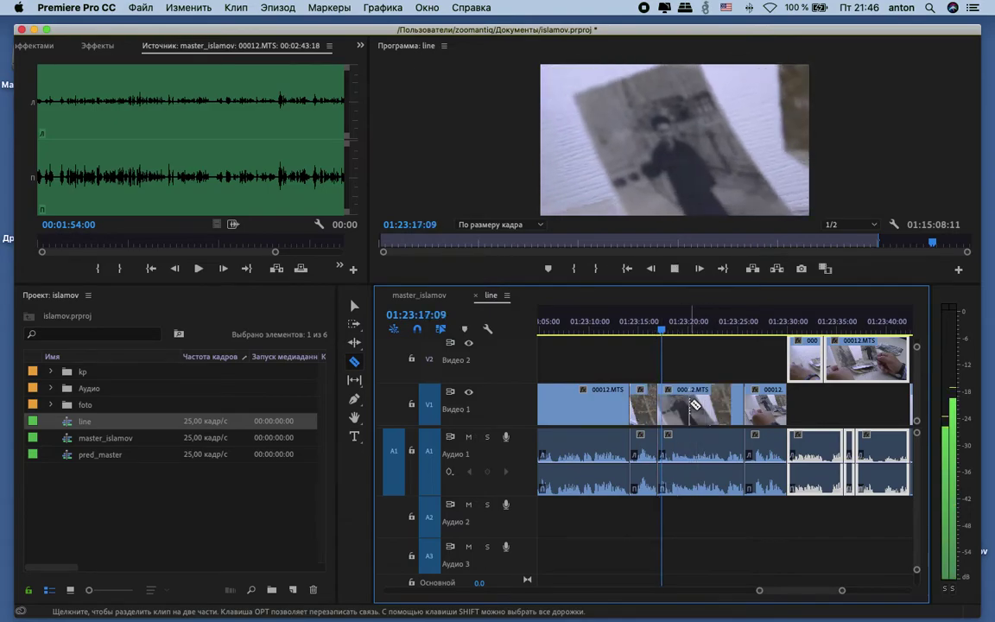
Step: Split the Audio 1 clip under the black-and-white photo shot at 01:23:18:04 with the razor
key(space)
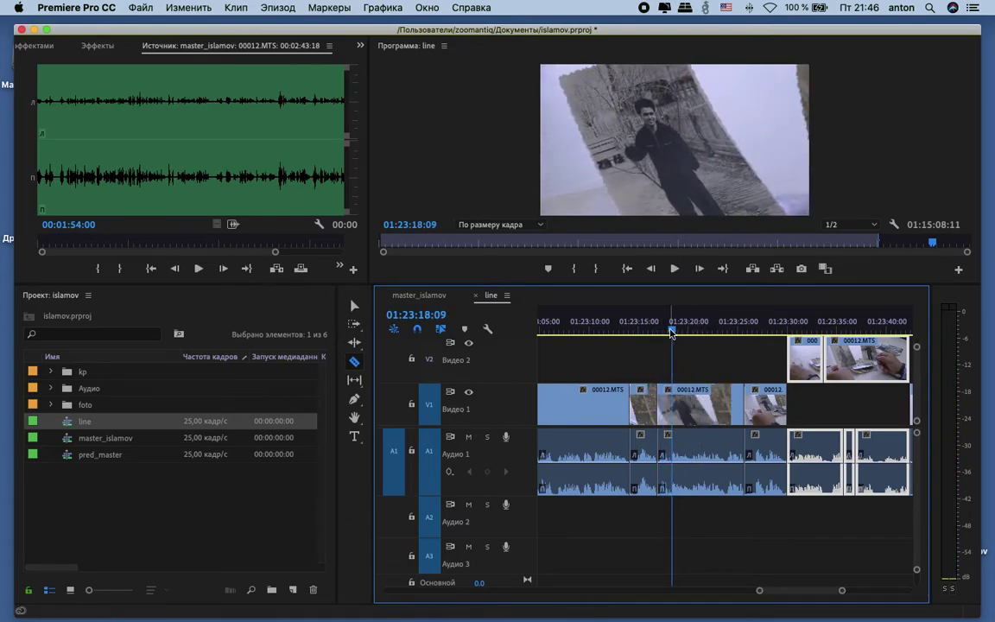
click(343, 307)
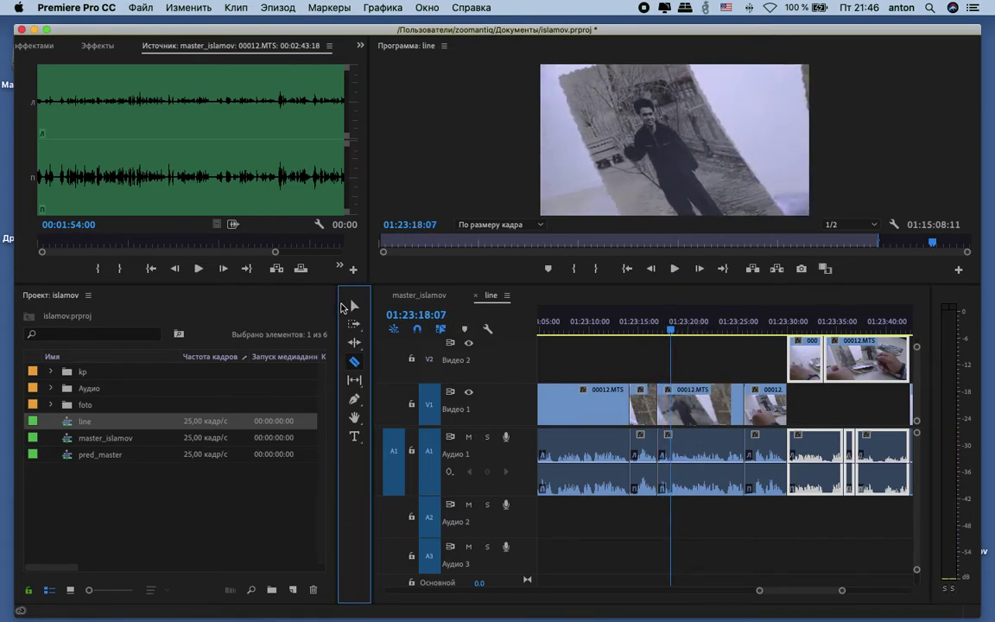
click(677, 409)
drag(672, 331, 724, 336)
key(equal)
key(equal)
click(354, 362)
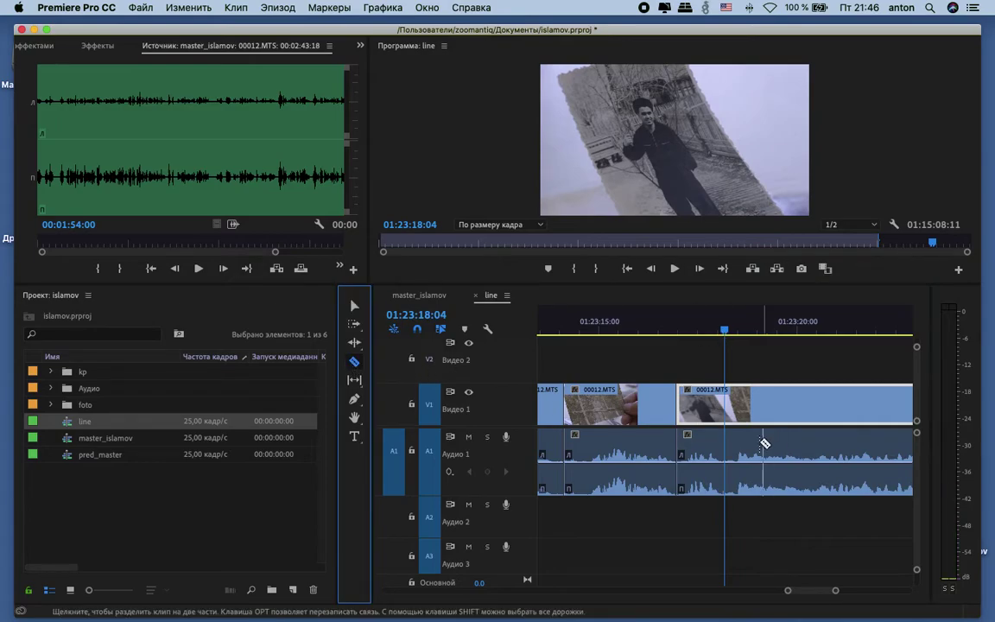
click(726, 450)
Step: Trim the start of the audio clip after the new cut to 01:23:20:09
key(space)
key(minus)
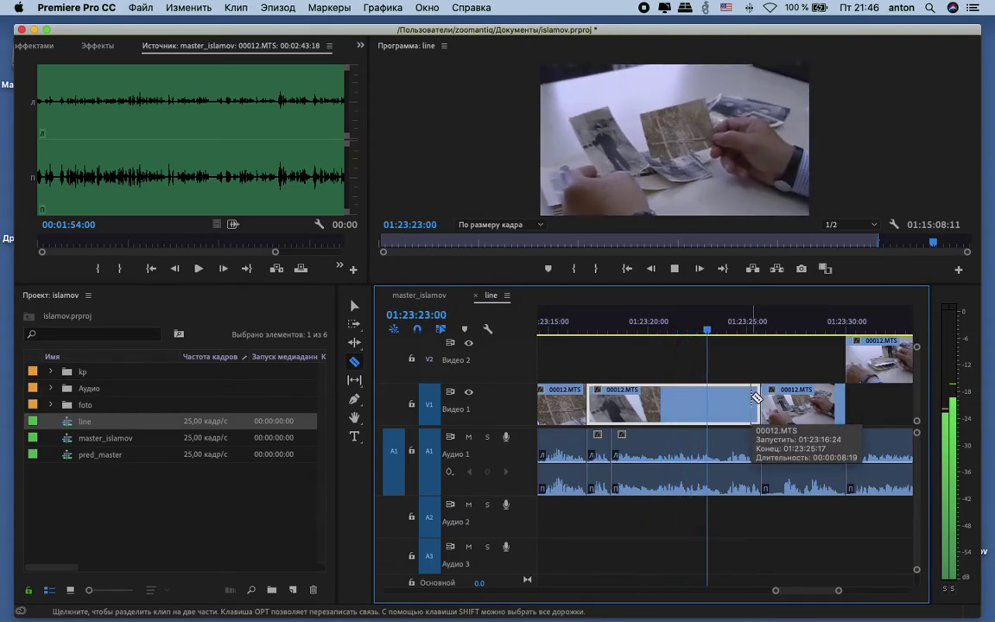
key(space)
scroll(752, 400, right, 2)
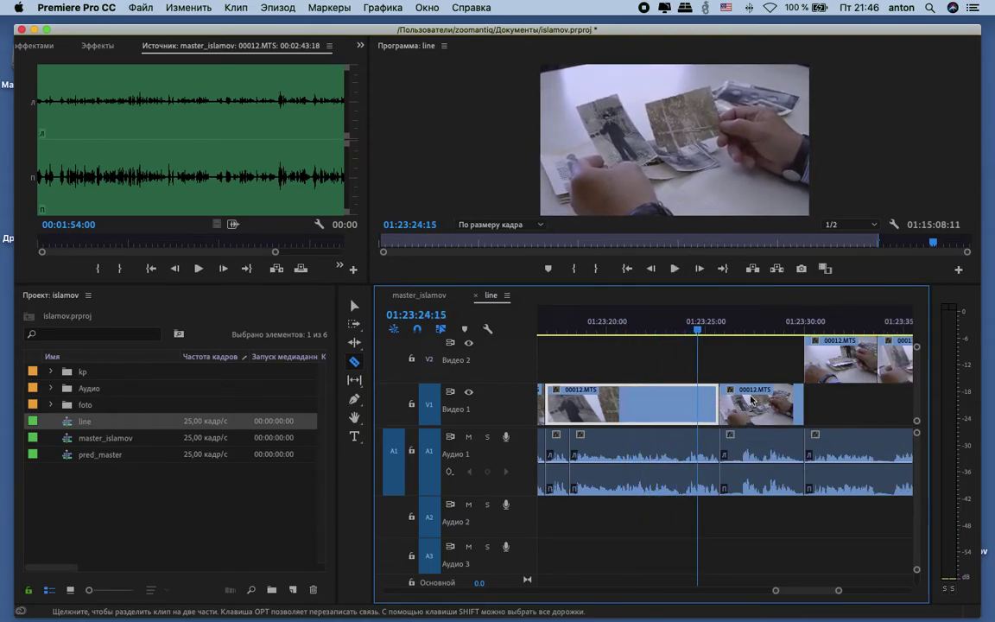
click(571, 323)
key(space)
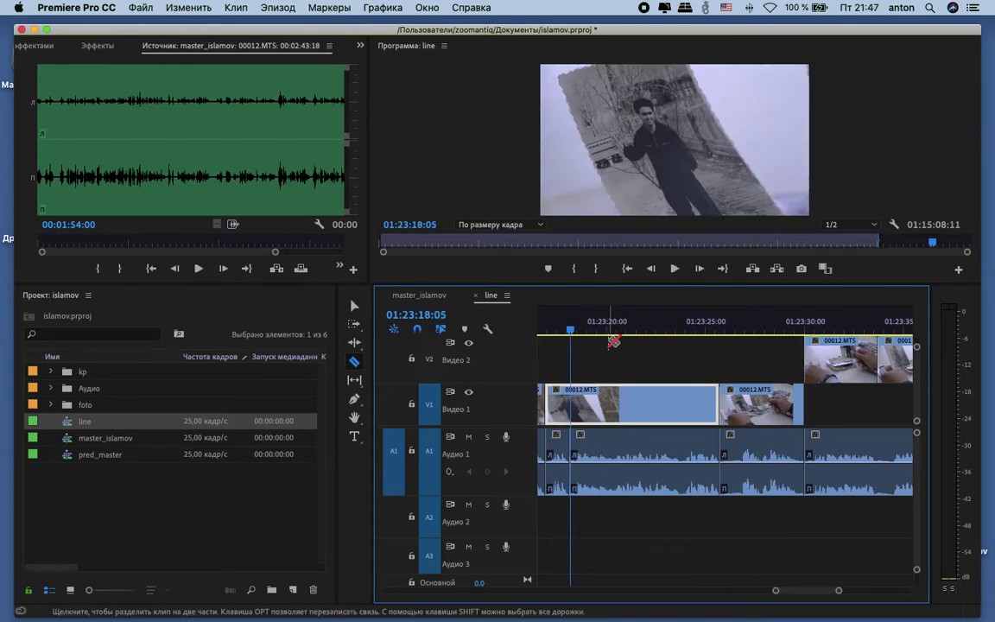
key(space)
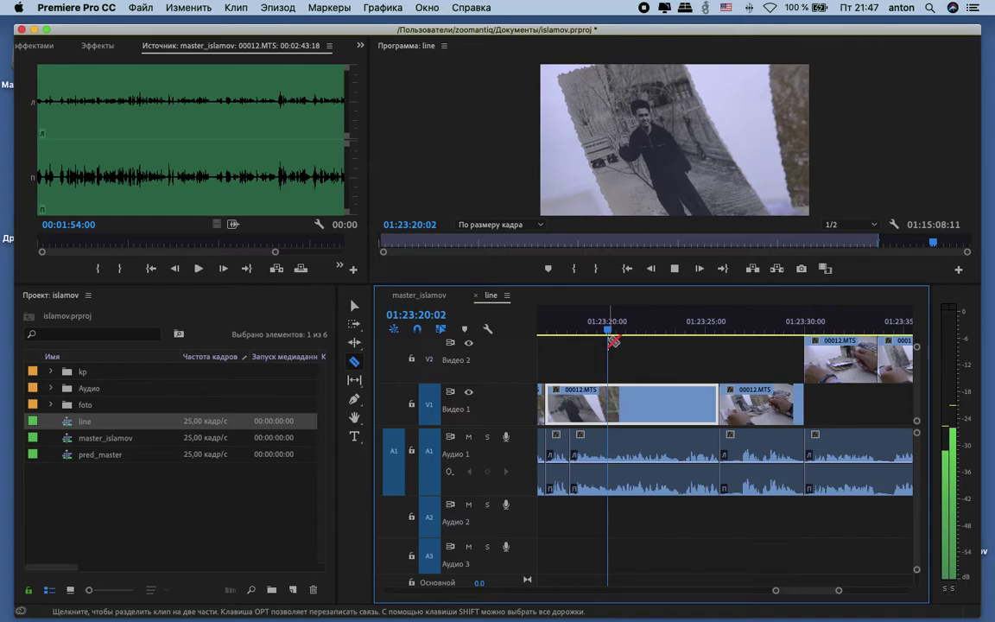
click(609, 323)
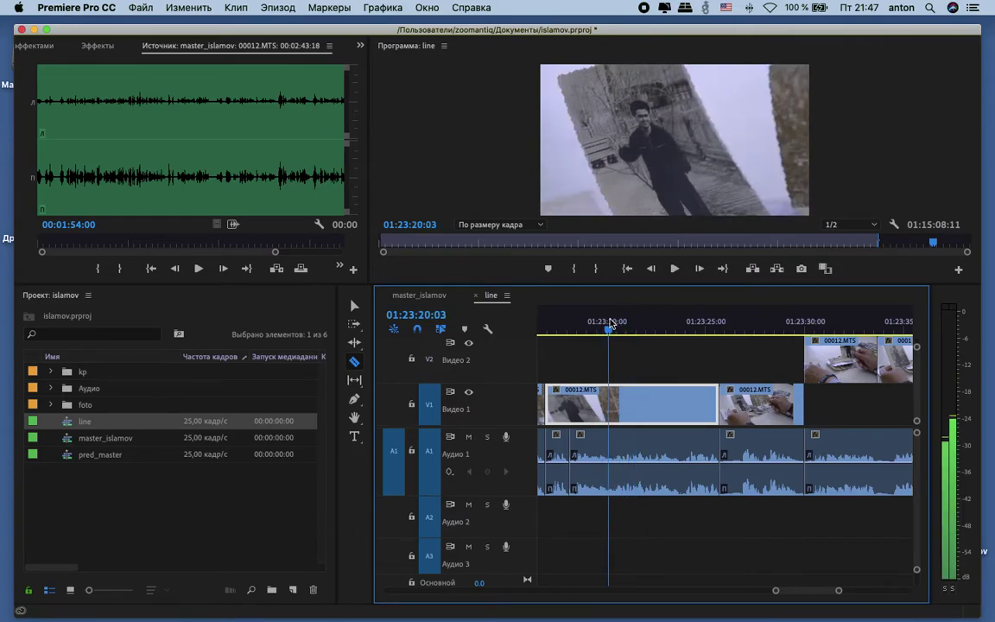
drag(615, 322, 614, 322)
click(355, 307)
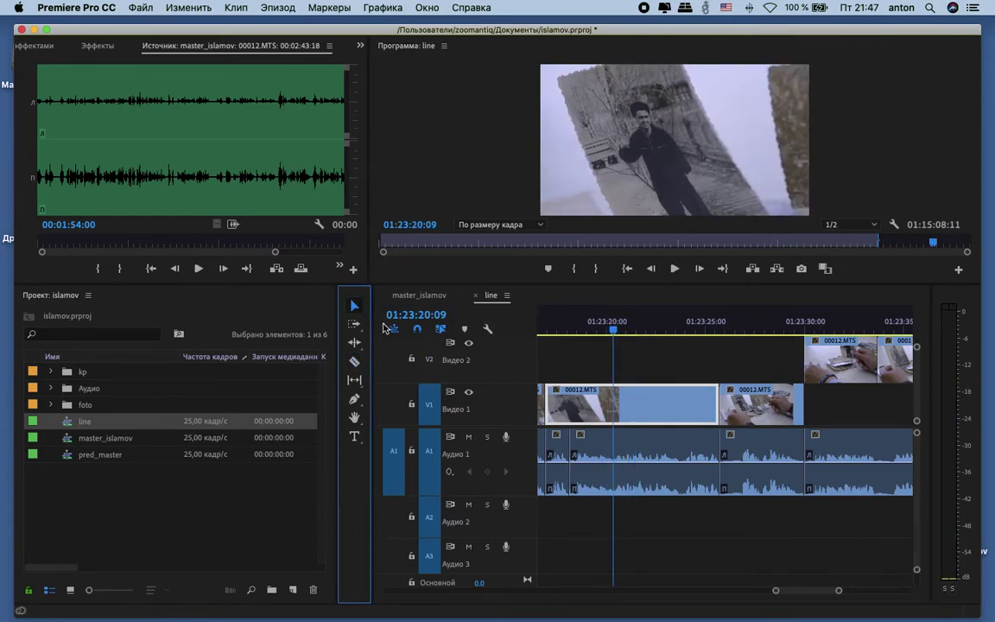
drag(574, 439, 607, 446)
Step: Move the short audio piece about 00:00:02:05 later, against the start of the trimmed audio clip, and play the passage
click(560, 443)
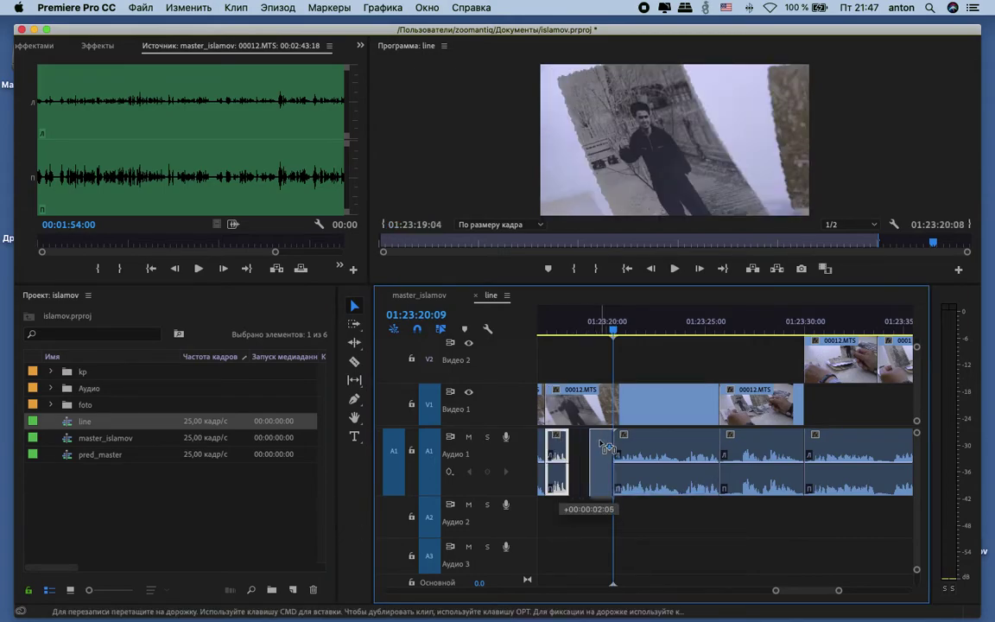
drag(619, 356, 619, 356)
click(584, 316)
key(space)
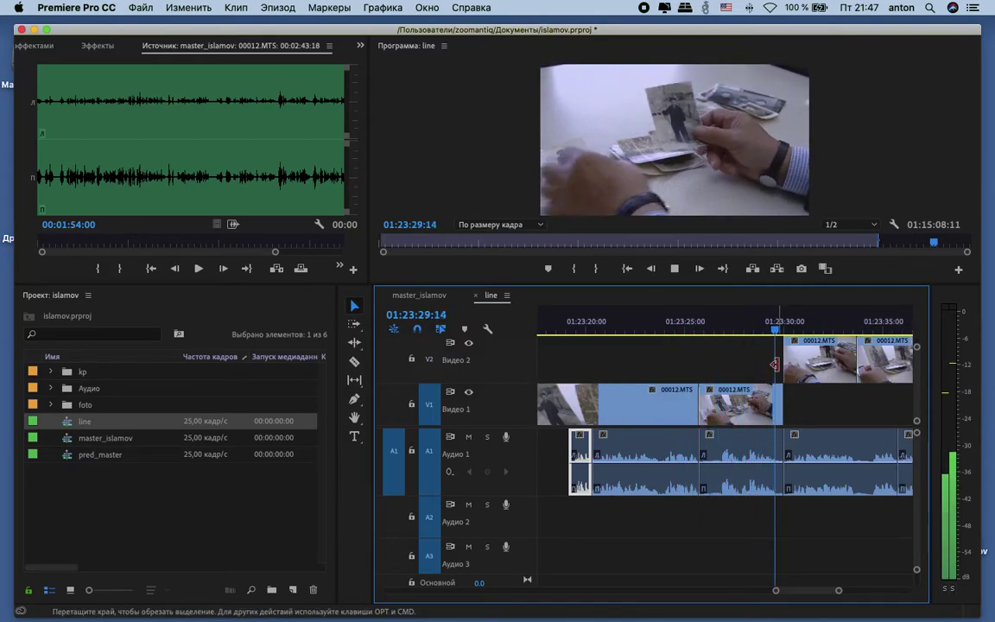
Step: Trim about 23 frames off the start of the next Audio 1 clip, which begins under the shot of hands holding photos
key(space)
drag(701, 438, 716, 438)
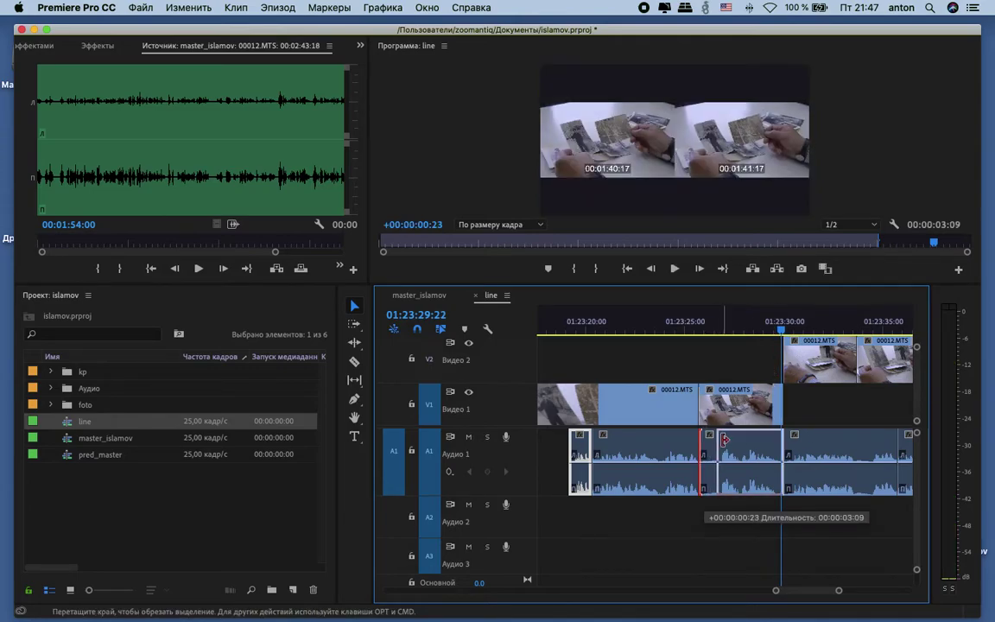
drag(729, 364, 728, 364)
Step: Split the Video 1 clip at 01:23:24:16 with the razor and play across the cut
click(607, 321)
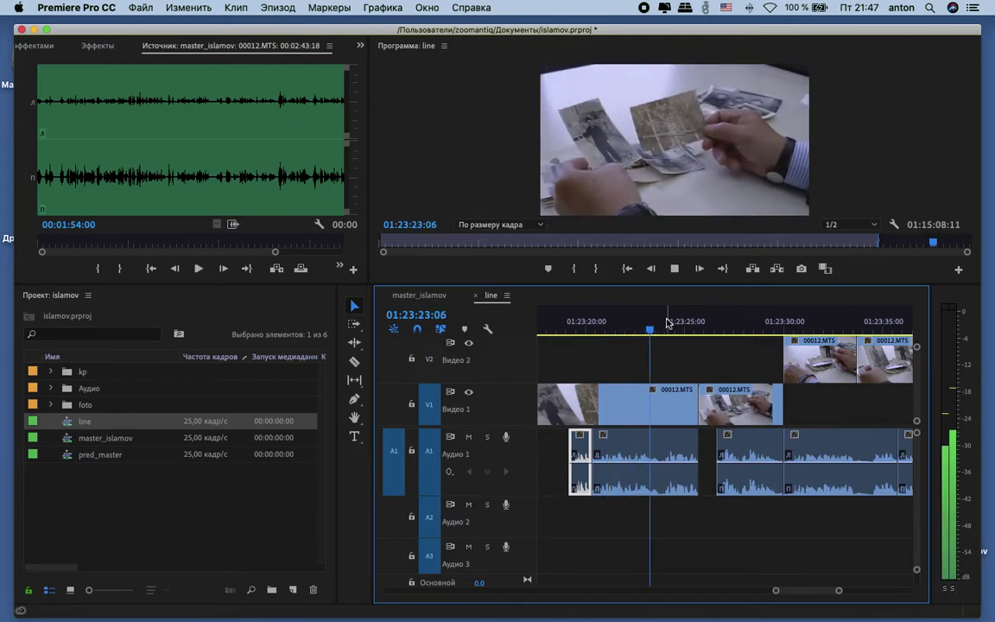
key(space)
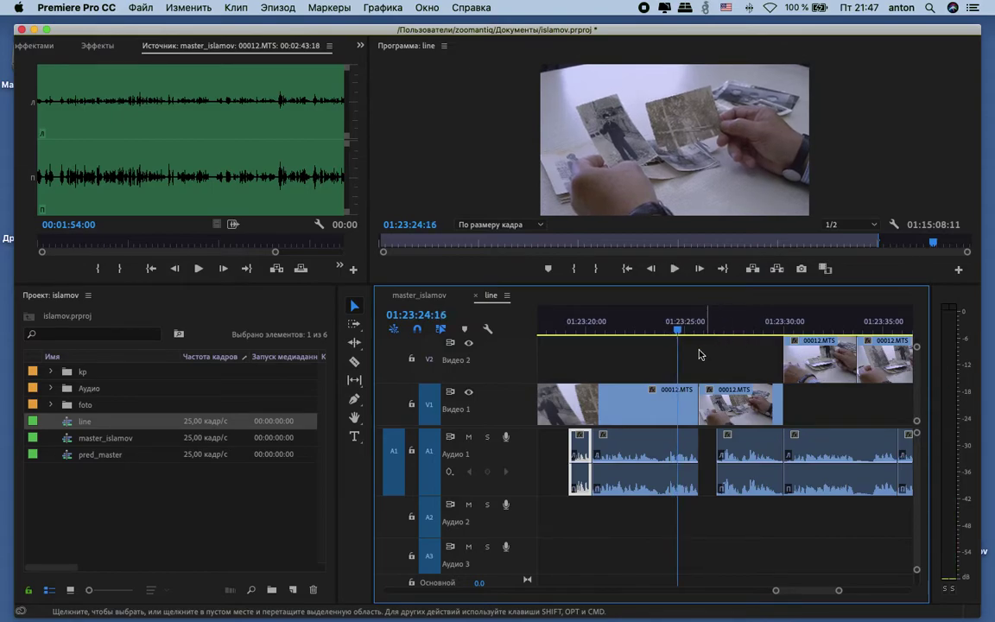
click(353, 364)
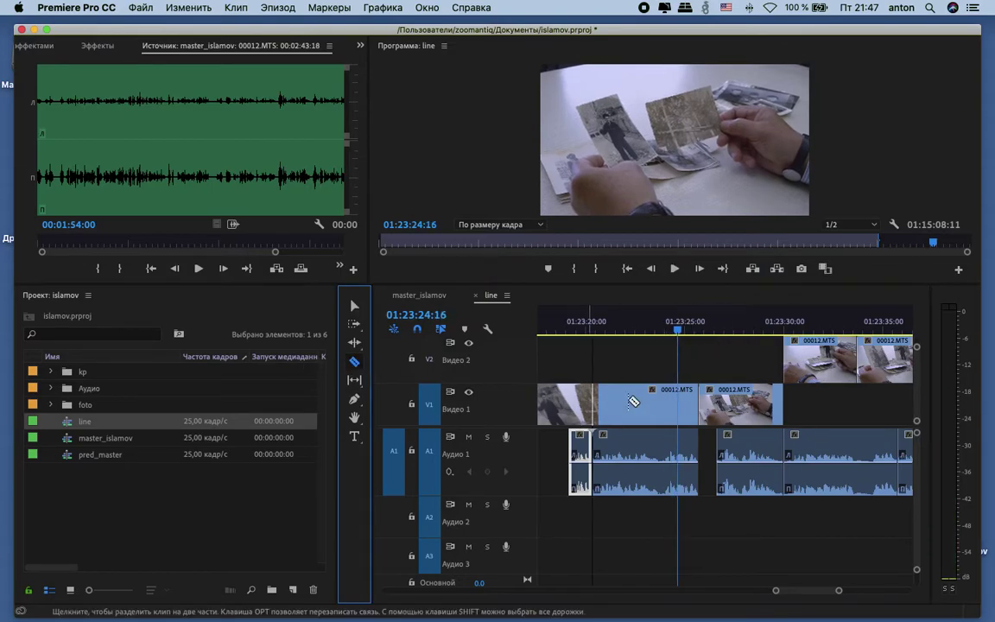
click(678, 399)
key(space)
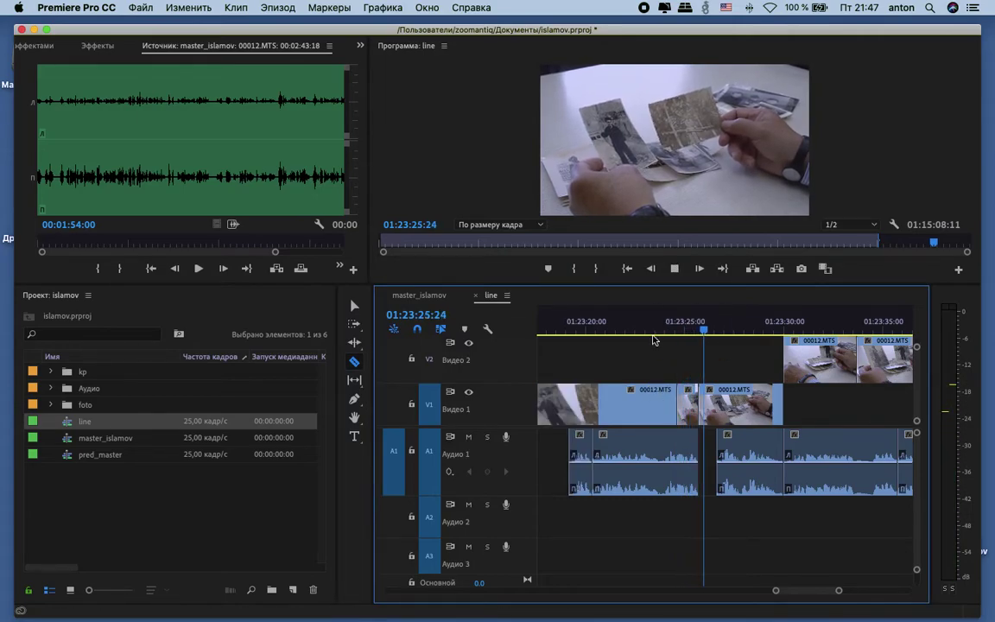
click(354, 306)
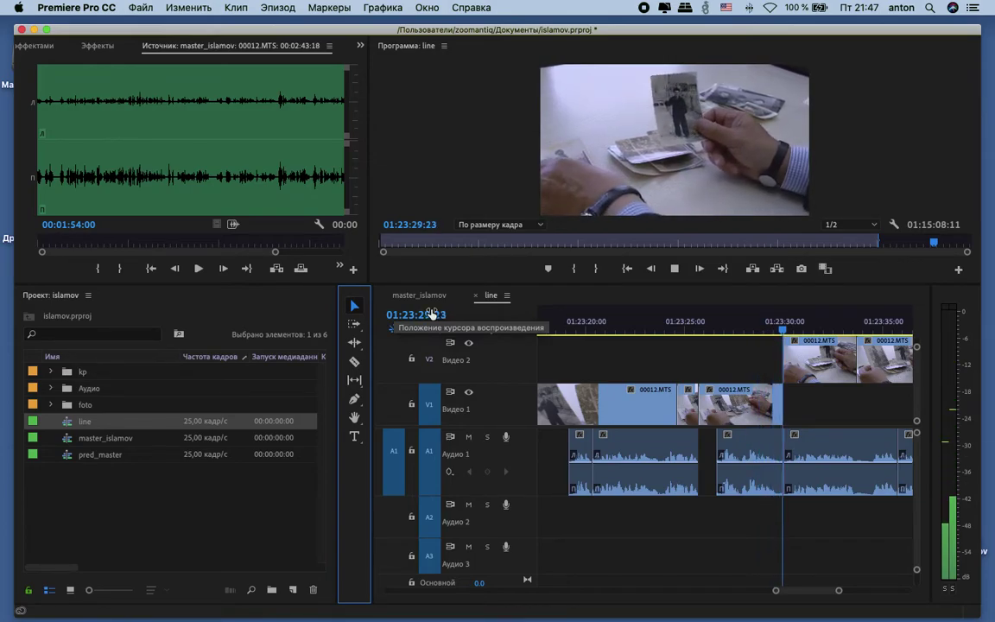
key(space)
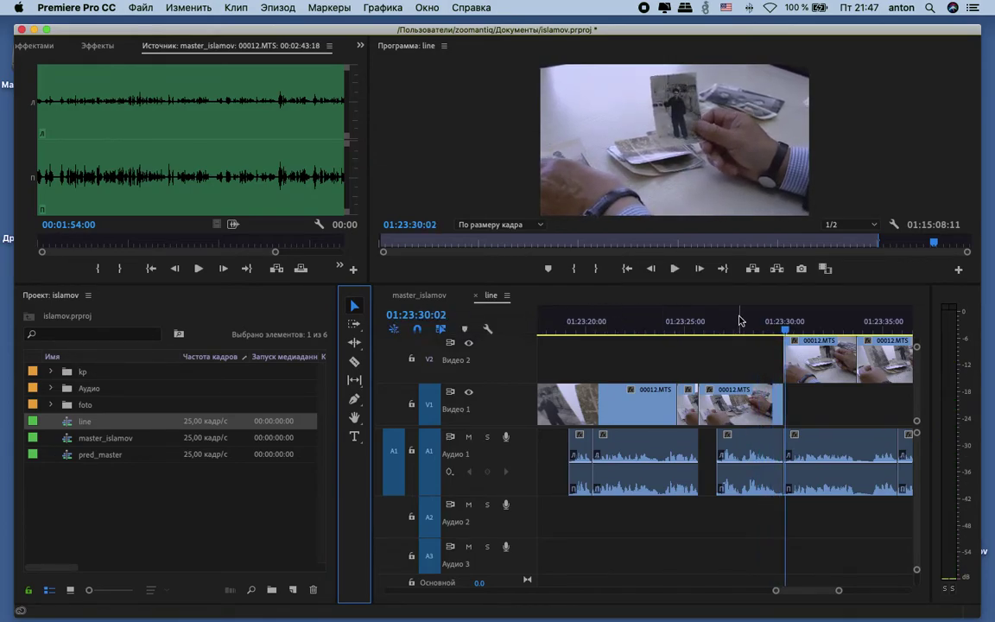
Step: Trim the start of the photo clip on Video 1 to align with the start of the short audio piece below
drag(752, 322, 622, 322)
key(space)
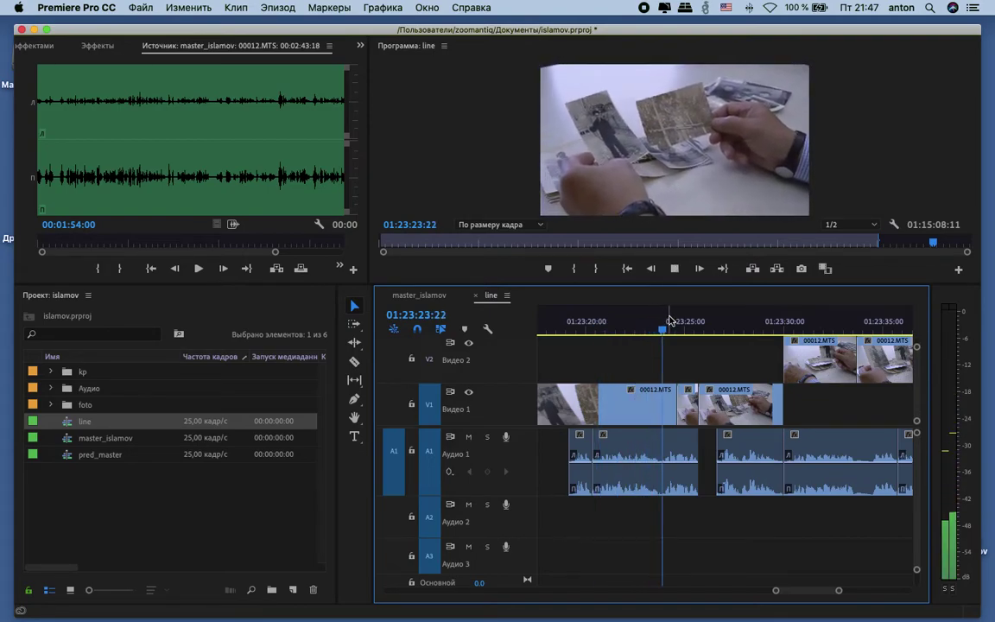
key(space)
click(587, 328)
scroll(635, 333, up, 3)
key(space)
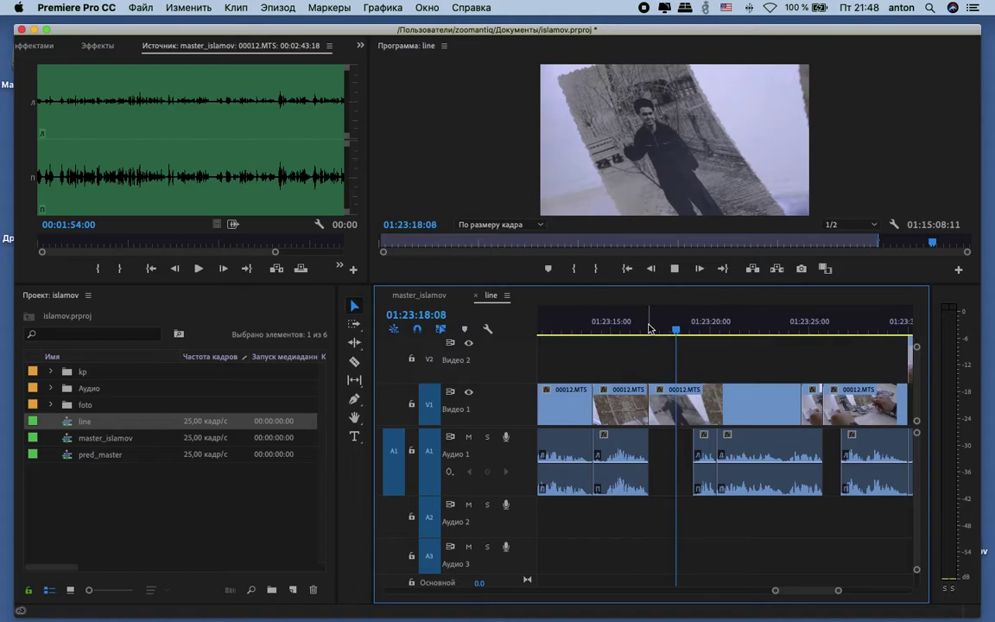
key(space)
drag(662, 398, 693, 397)
mouse_move(800, 393)
mouse_down()
mouse_move(709, 392)
mouse_move(800, 389)
mouse_up()
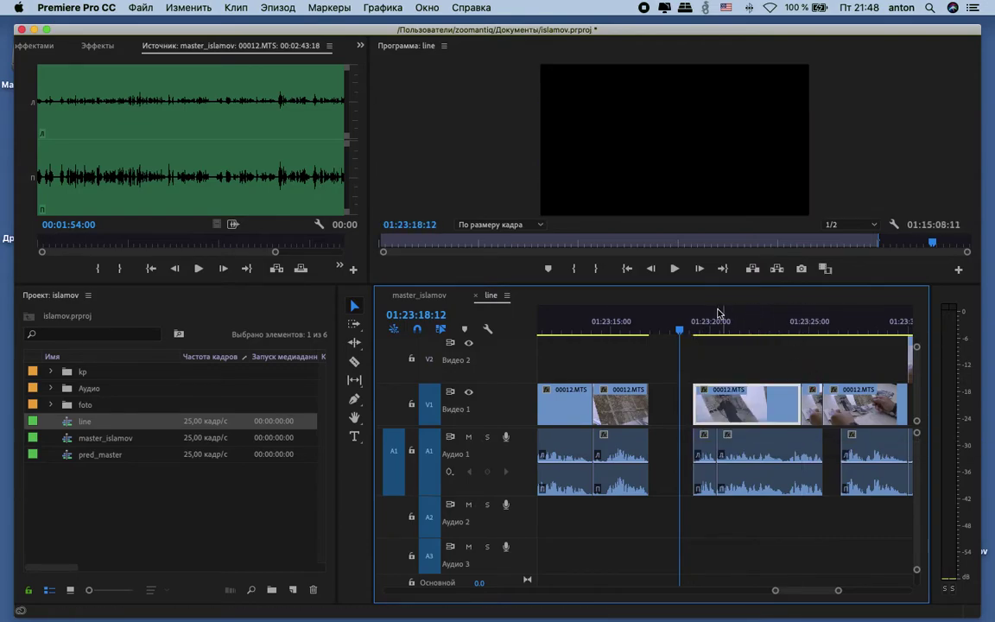
Step: Trim the end of the photo clip on Video 1 back to about 01:23:21:20
click(691, 324)
drag(691, 324, 748, 331)
drag(796, 393, 746, 394)
Step: Shift the Audio 1 clip after the short gap earlier to butt against the preceding audio clip
drag(763, 328, 880, 358)
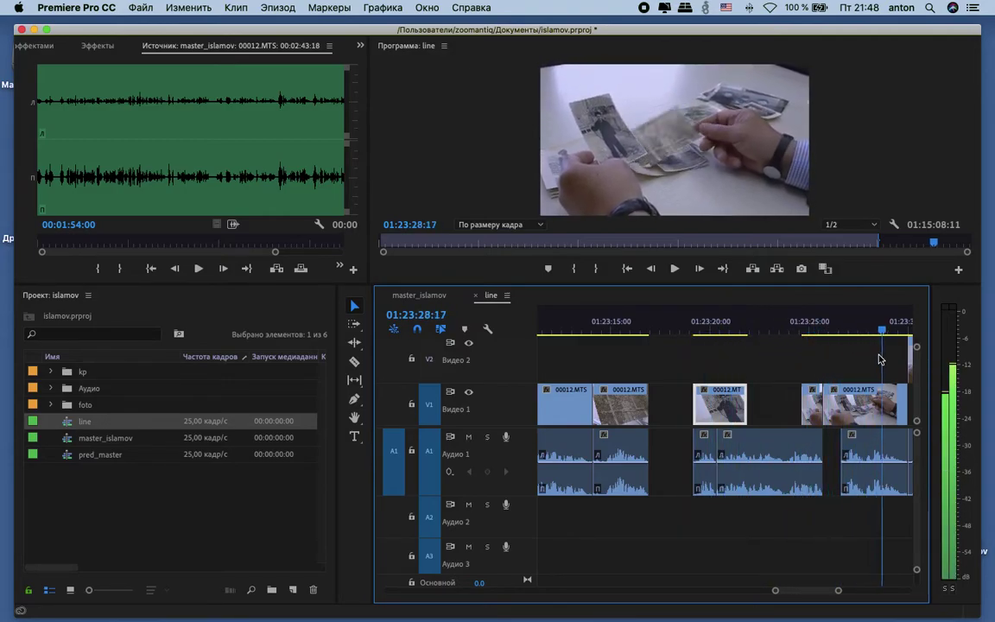
key(space)
drag(866, 467, 852, 427)
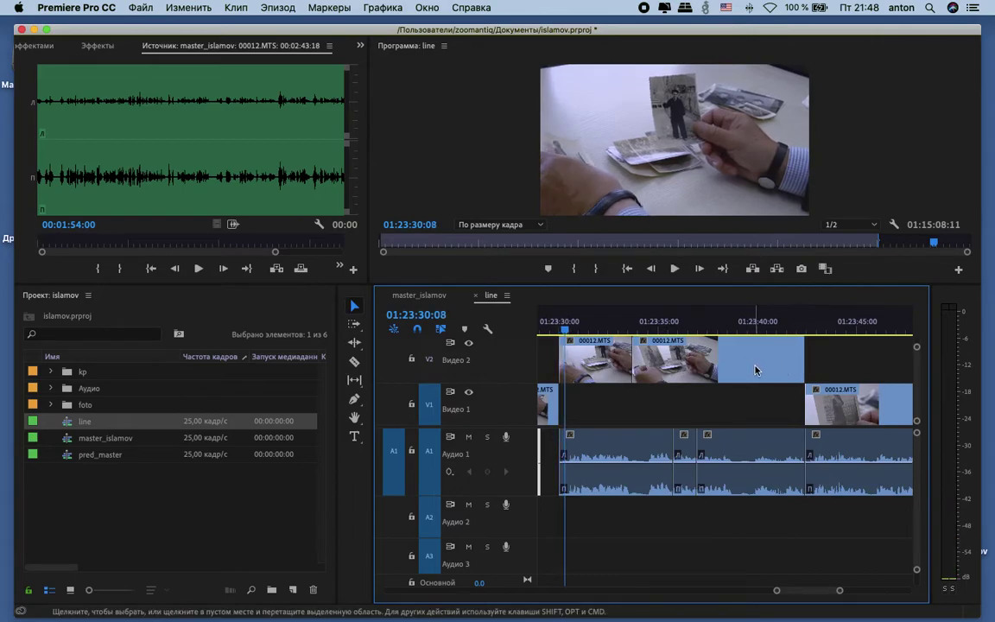
scroll(778, 369, left, 5)
scroll(778, 369, up, 1)
scroll(779, 369, right, 5)
scroll(779, 369, down, 1)
scroll(779, 370, left, 5)
drag(756, 362, 804, 403)
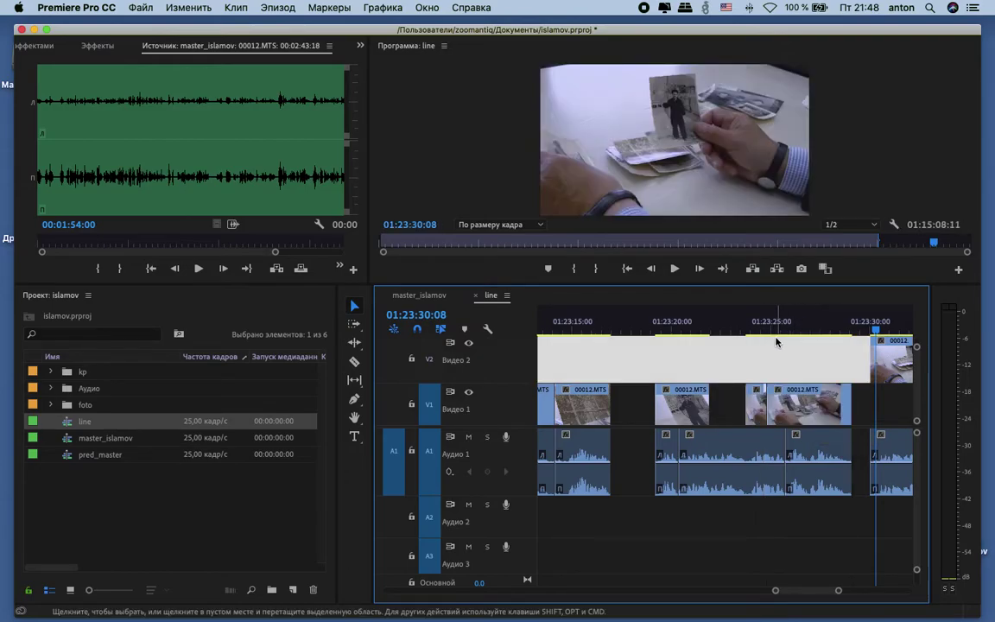
Step: Play back the edited passage of the line sequence to check the cuts and the pauses between the clips
drag(678, 318, 650, 320)
key(space)
key(space)
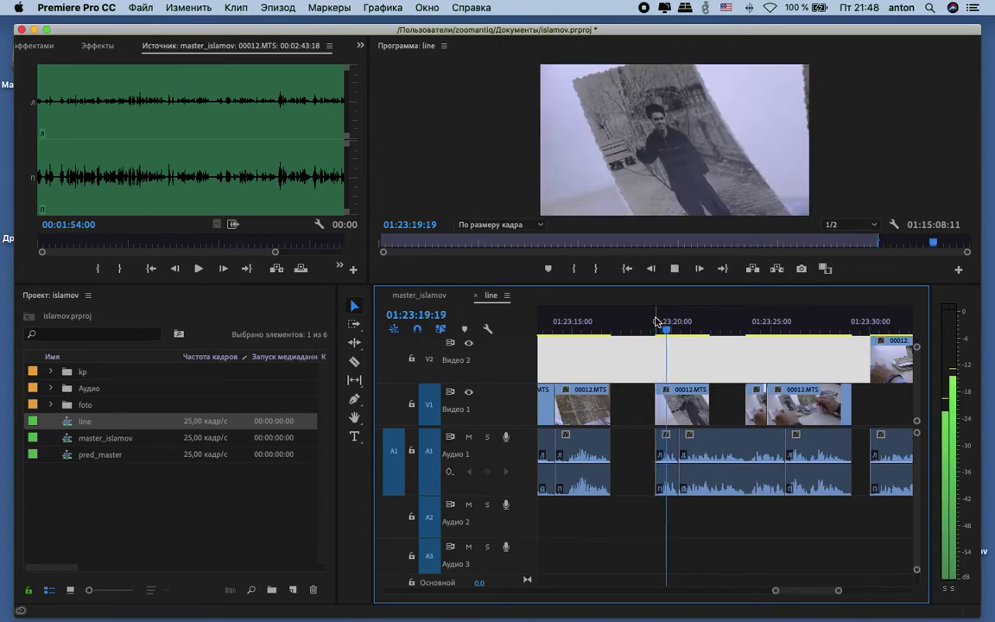
key(minus)
key(space)
scroll(590, 306, up, 3)
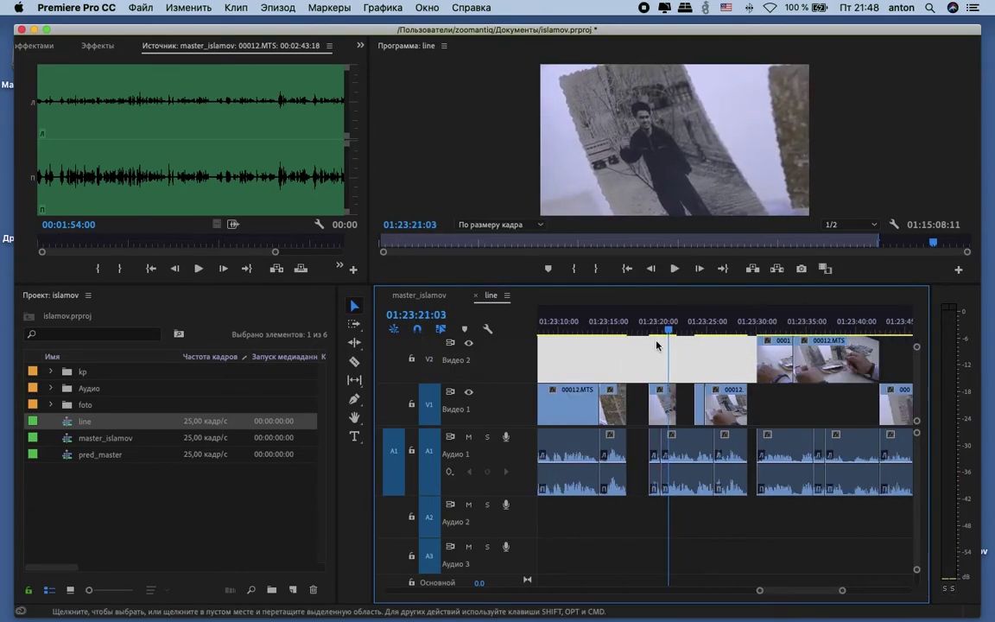
click(651, 324)
key(space)
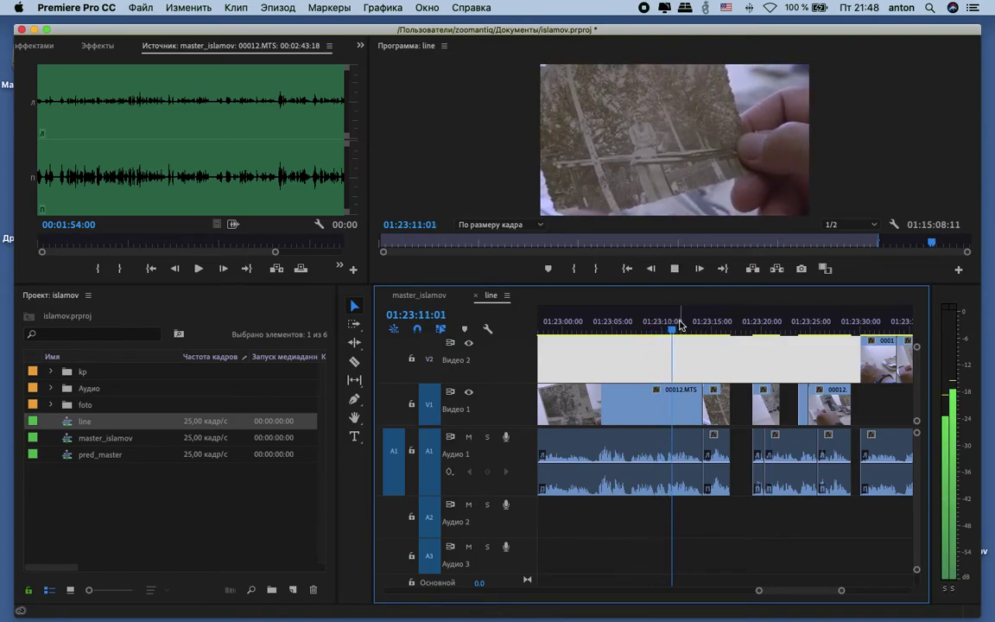
key(space)
click(750, 326)
key(space)
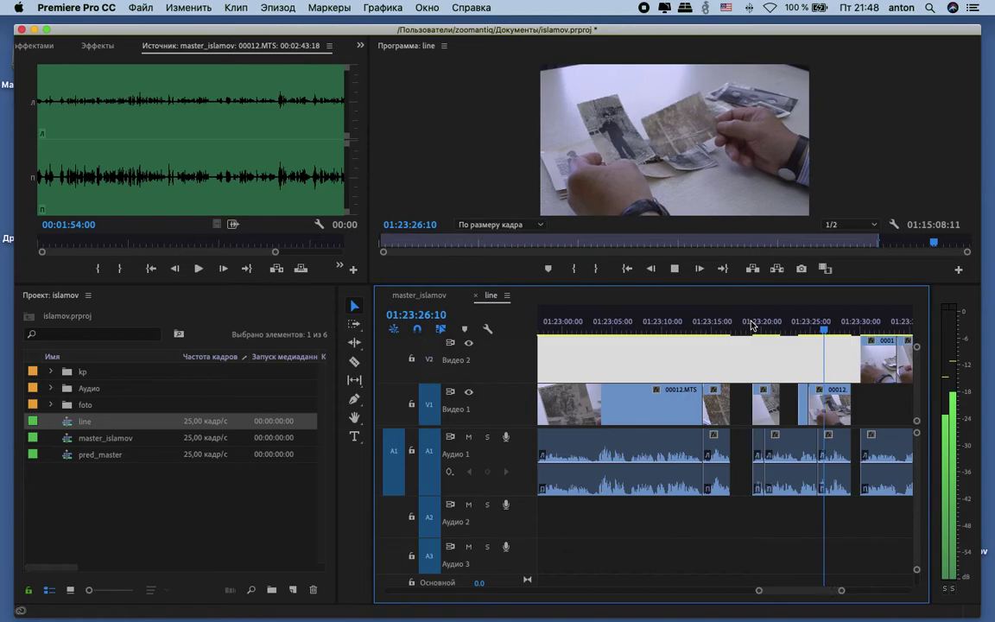
scroll(769, 331, right, 3)
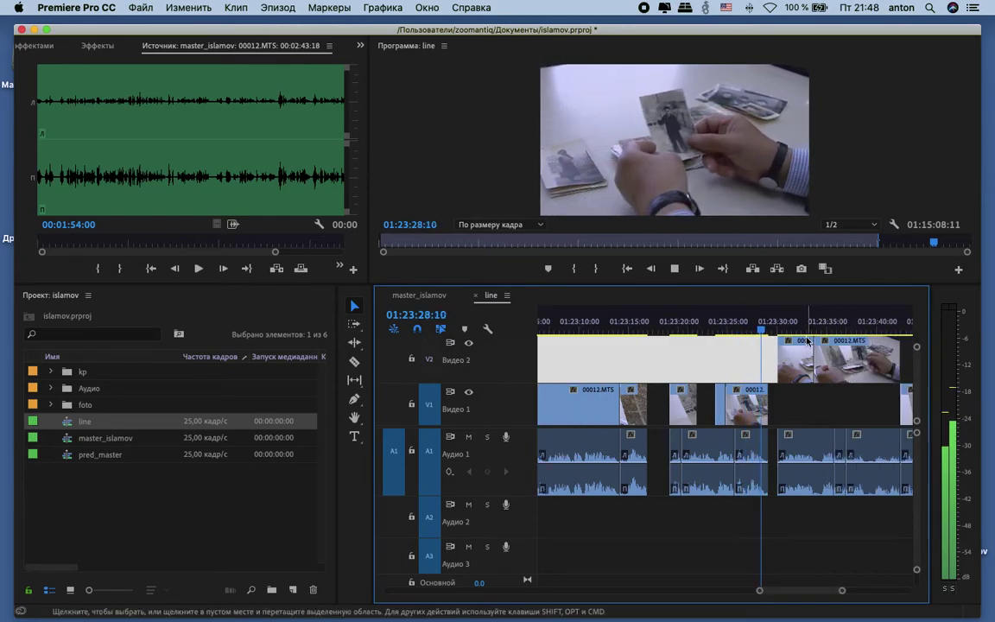
key(space)
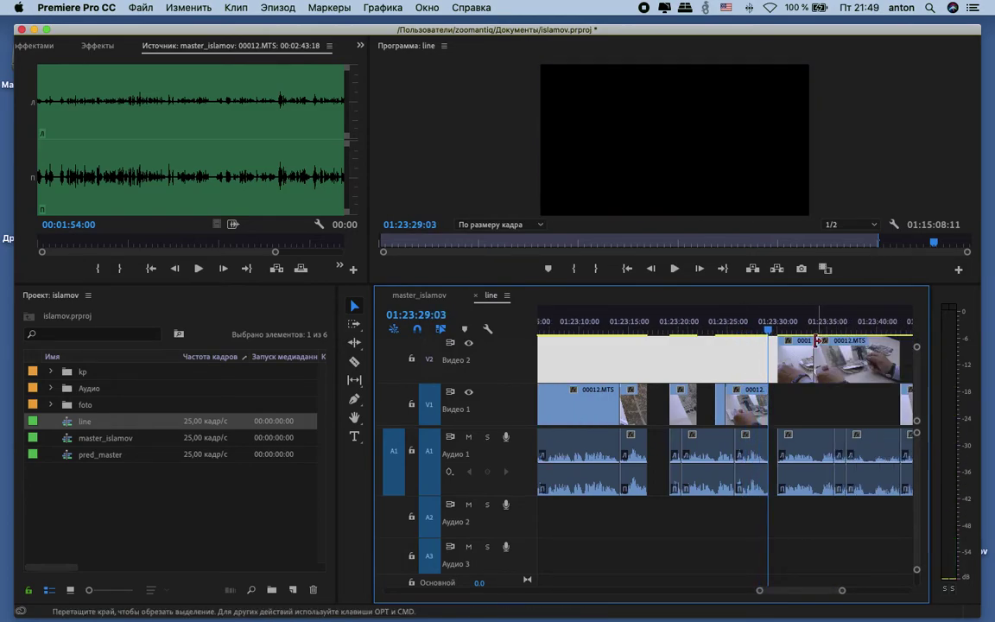
Step: Copy the trimmed video and audio clips between the two gaps and paste them into the master_islamov sequence at 00:13:09:15
drag(669, 369, 759, 502)
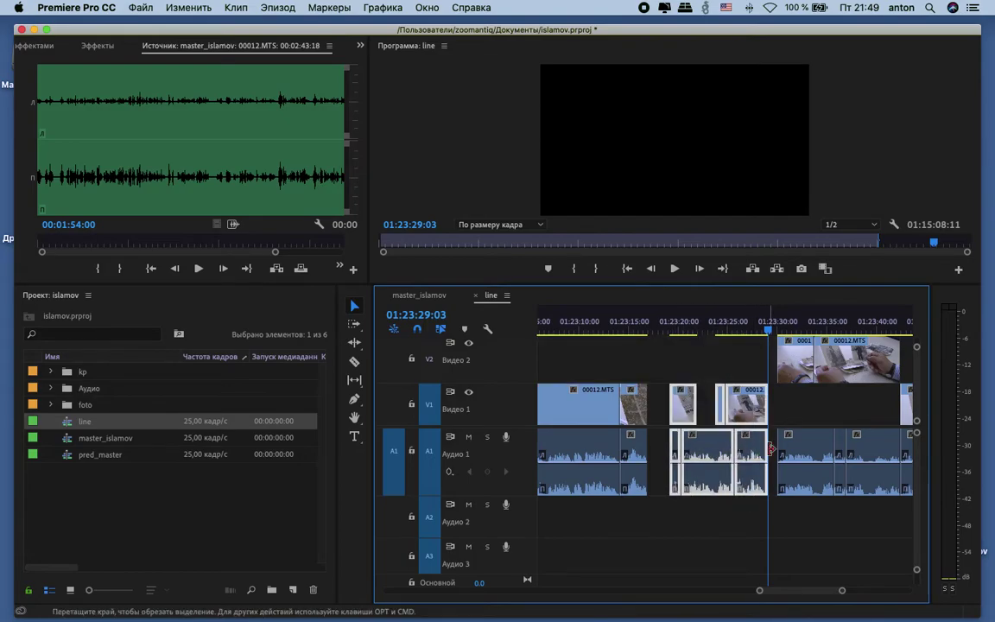
click(423, 295)
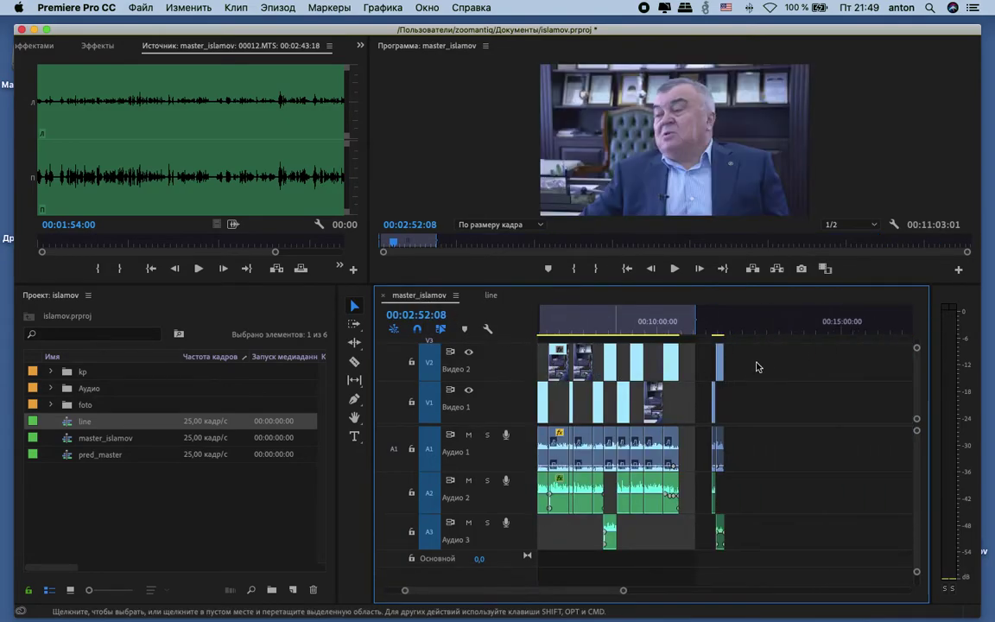
click(771, 330)
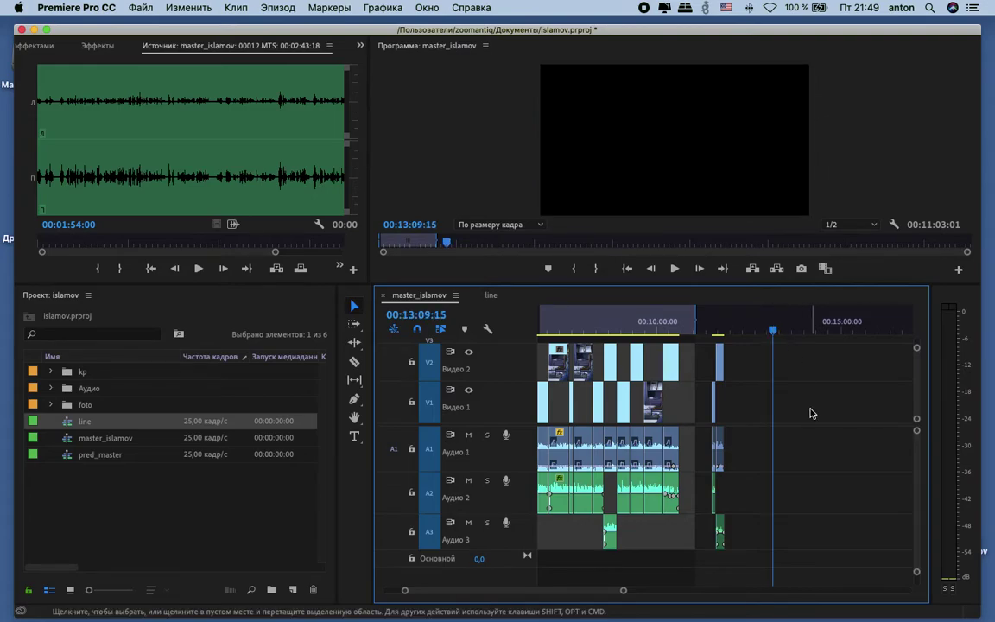
key(super+v)
scroll(770, 337, up, 2)
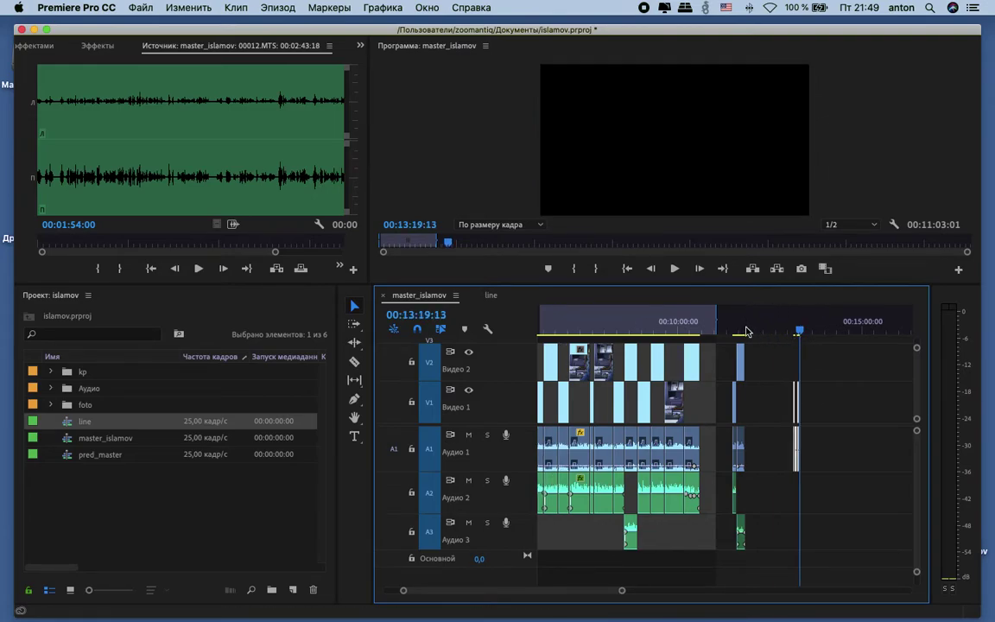
drag(732, 318, 711, 320)
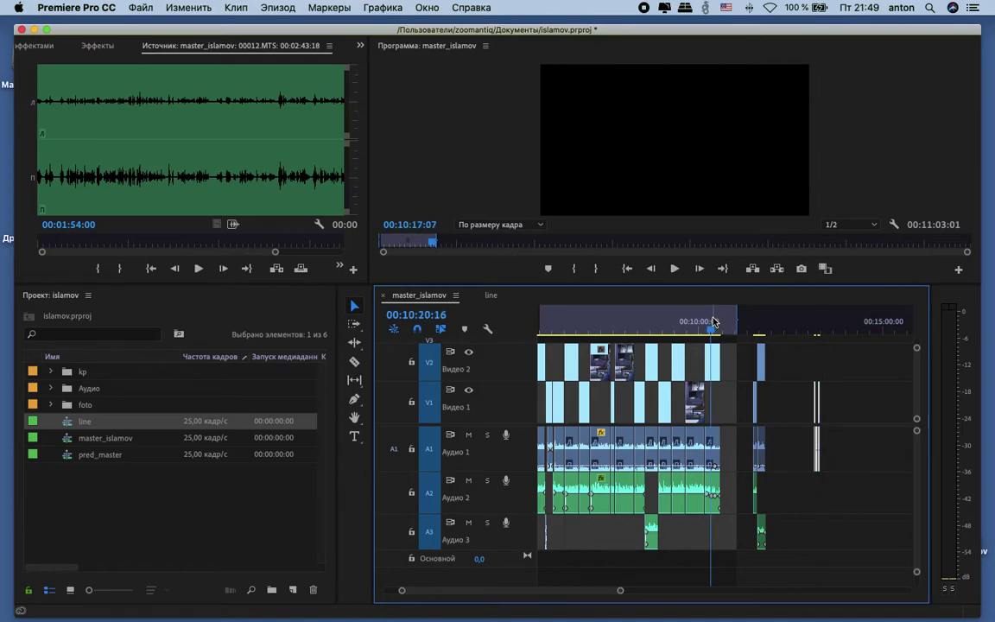
Step: Play back the fragment in master_islamov from about 00:11:33
key(space)
drag(761, 325, 757, 325)
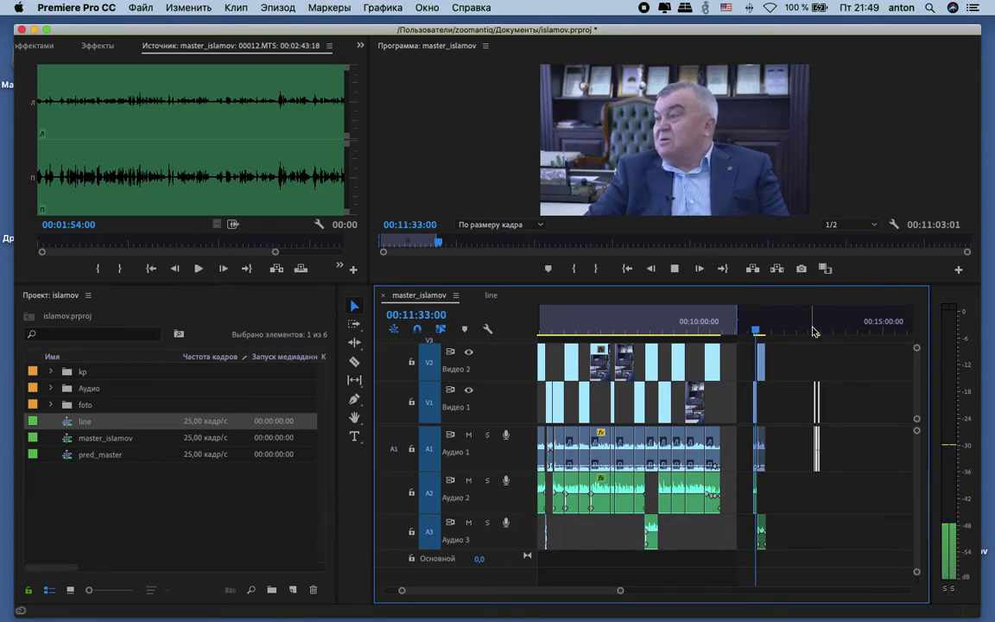
key(space)
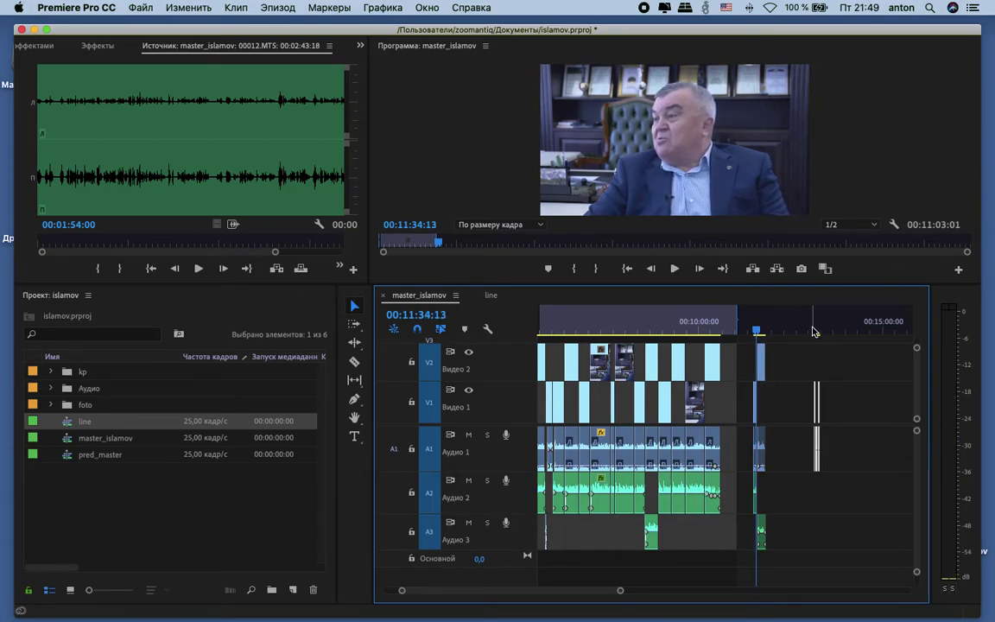
Step: Play the photo footage in the line sequence from 01:23:44:16 and split the Video 1 clip at 01:23:57:03 and about 2.5 seconds earlier
click(489, 294)
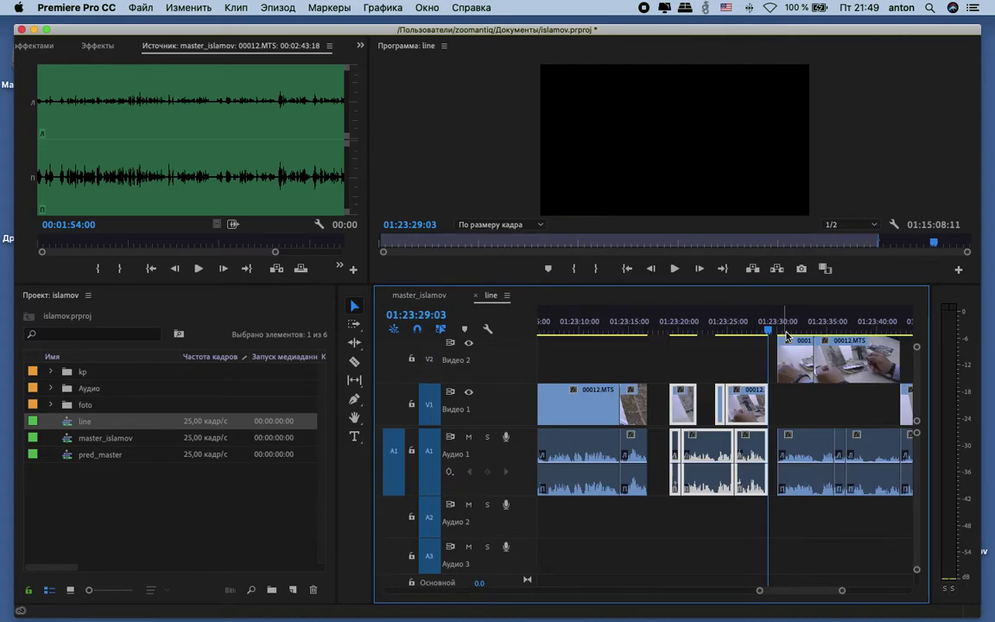
scroll(843, 329, down, 3)
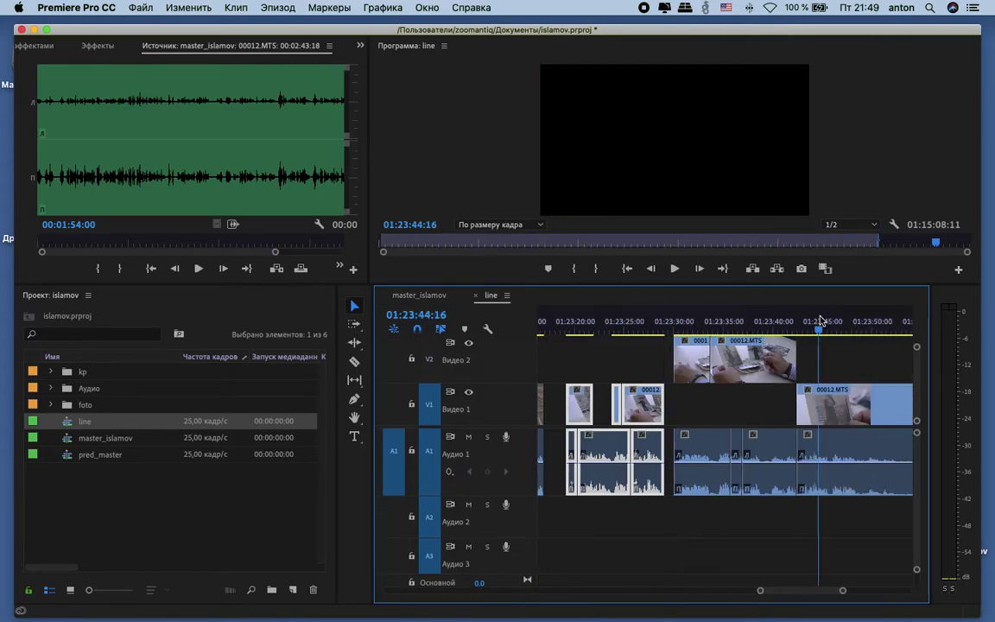
scroll(821, 321, down, 5)
key(space)
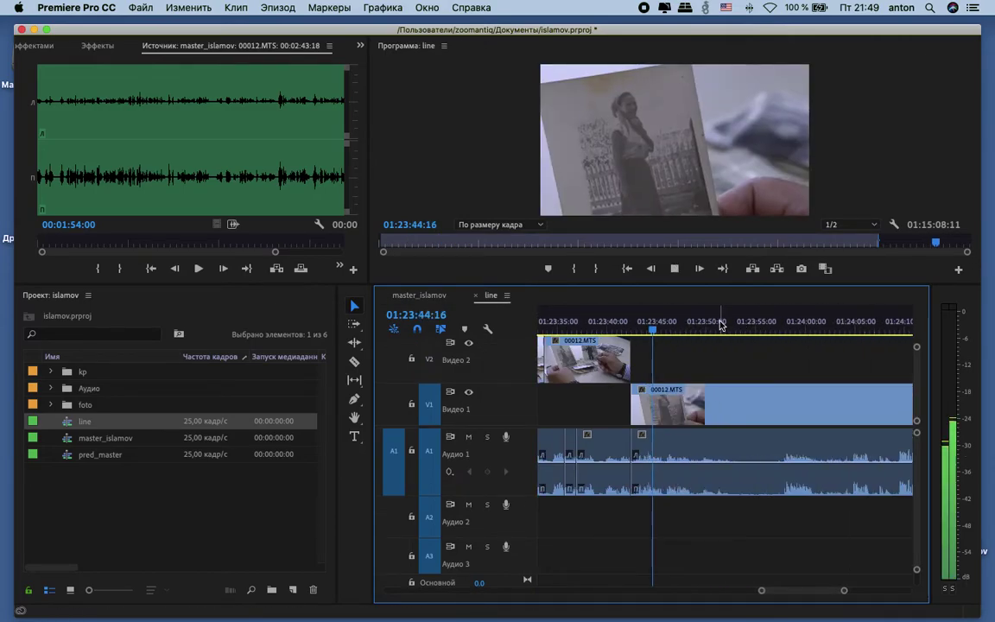
key(space)
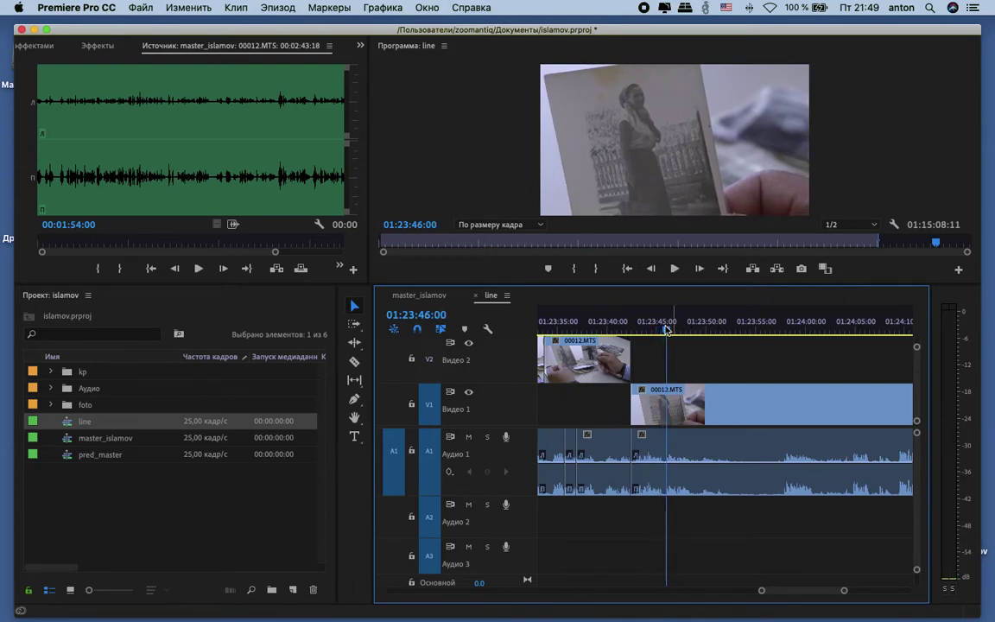
key(space)
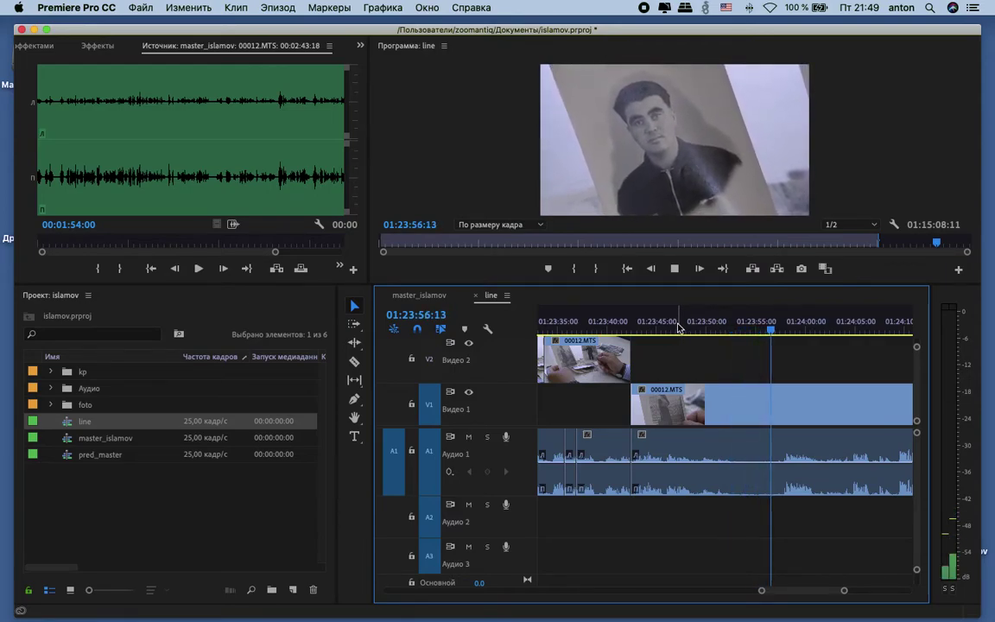
key(space)
click(356, 363)
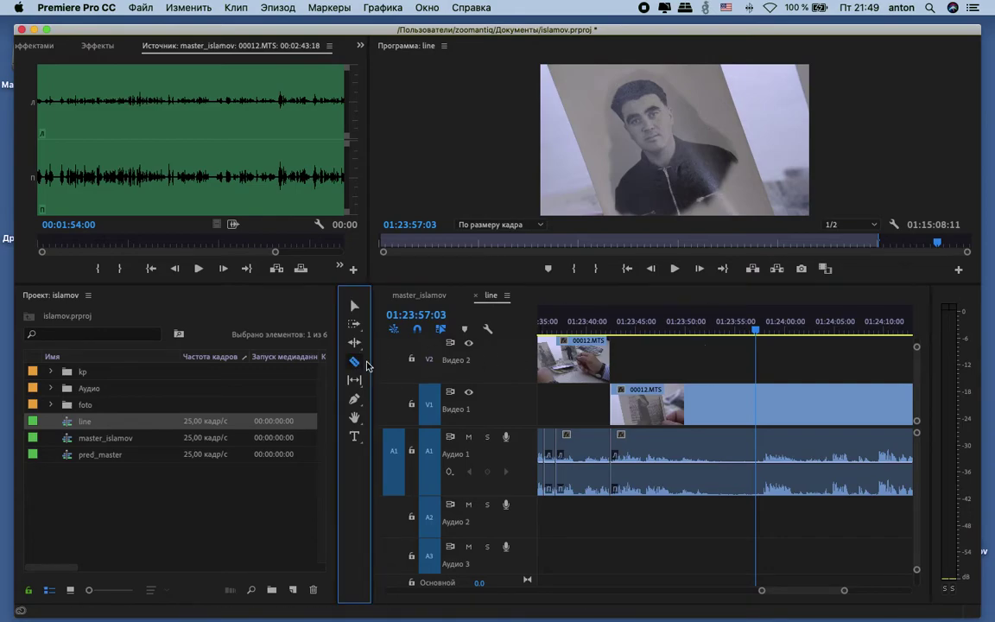
click(762, 403)
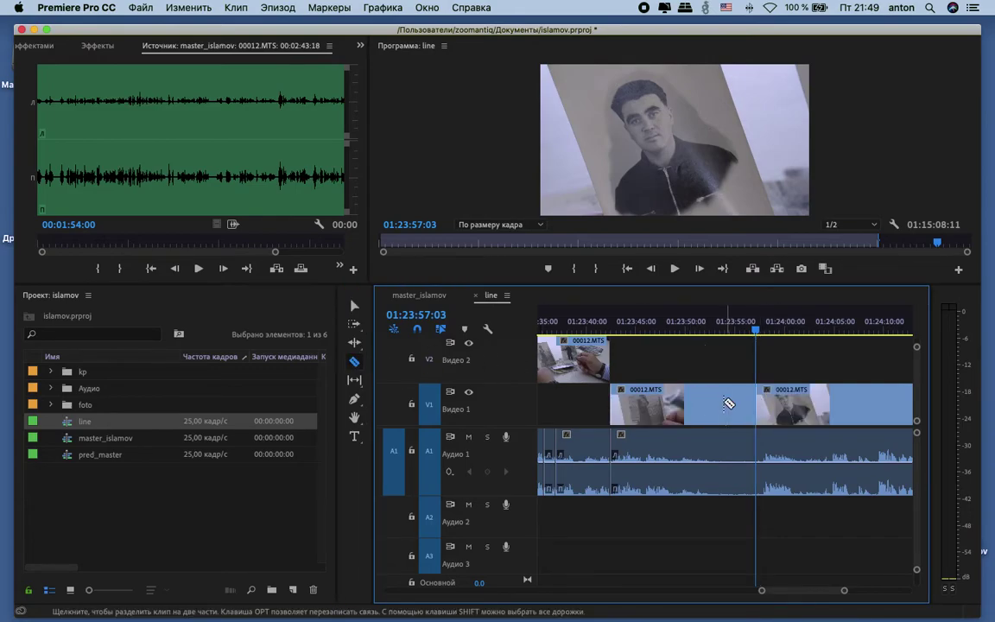
Step: Split the Audio 1 clip at 01:23:48:17 and move the piece before the cut so it ends at the Video 1 cut at 01:23:57:03
click(633, 323)
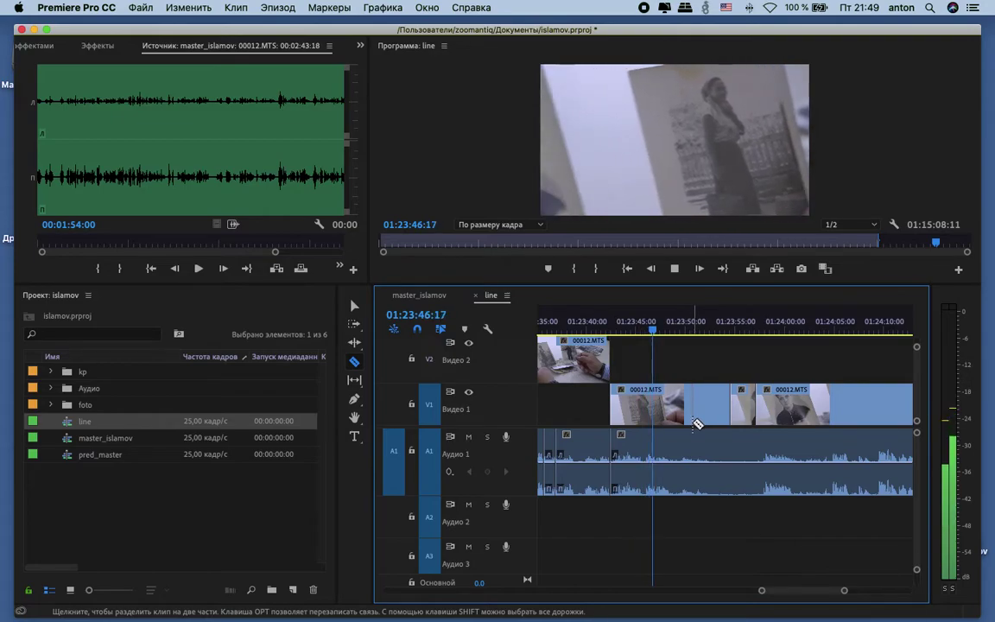
key(space)
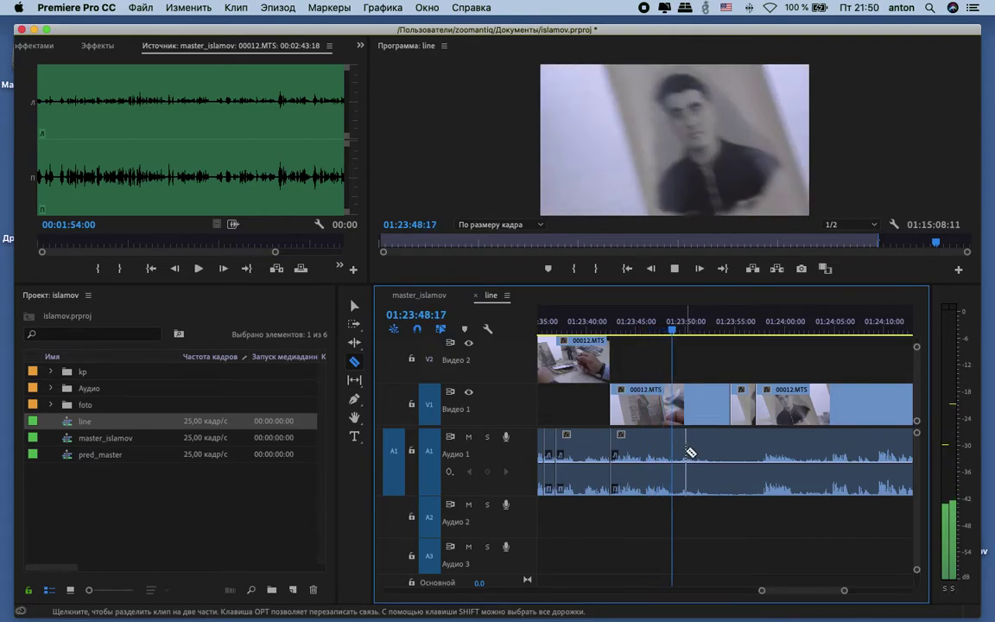
click(672, 447)
key(v)
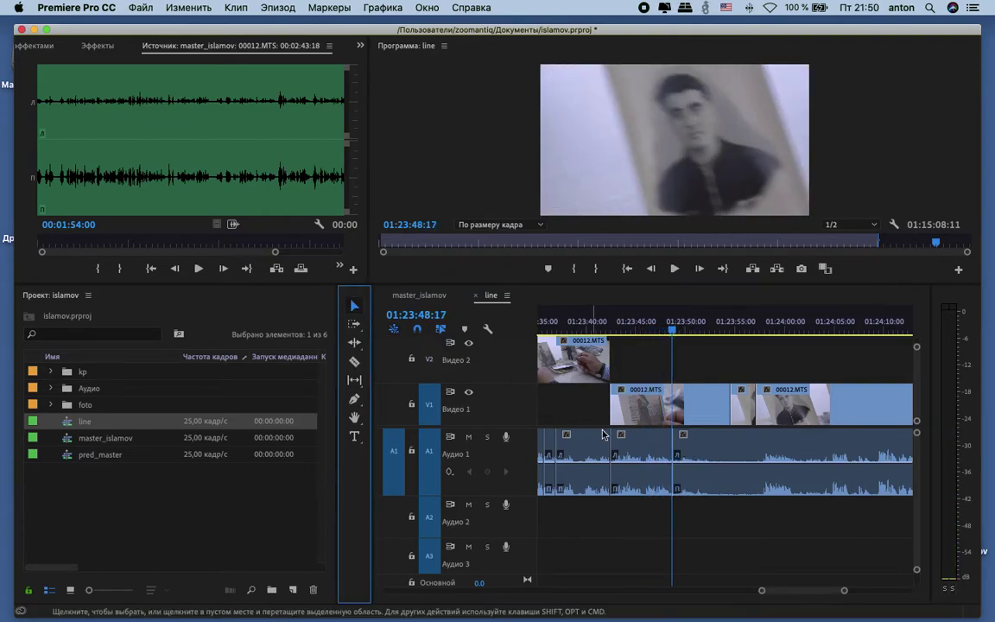
click(650, 447)
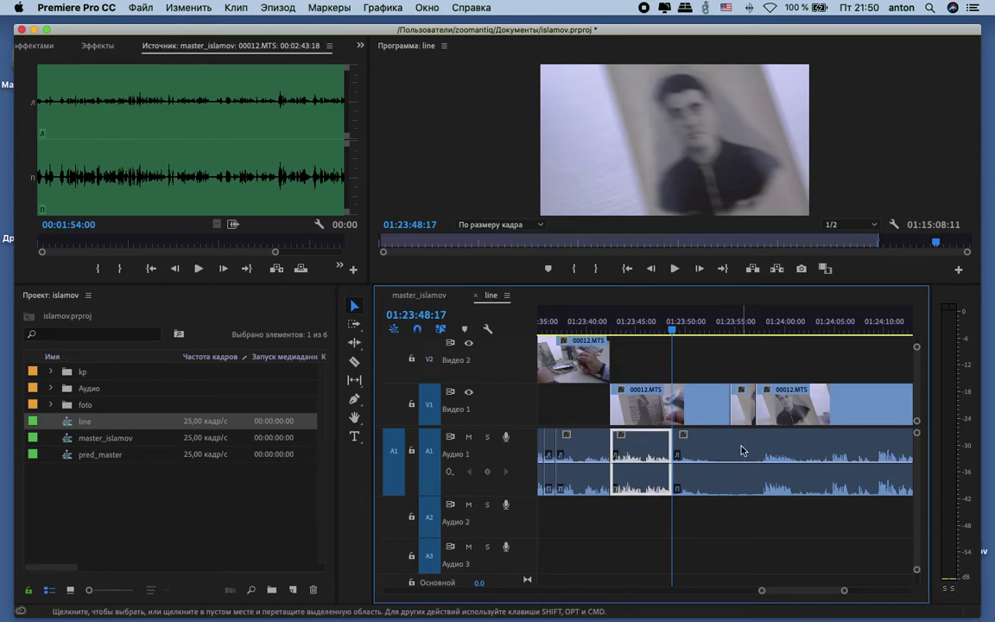
drag(648, 441, 740, 433)
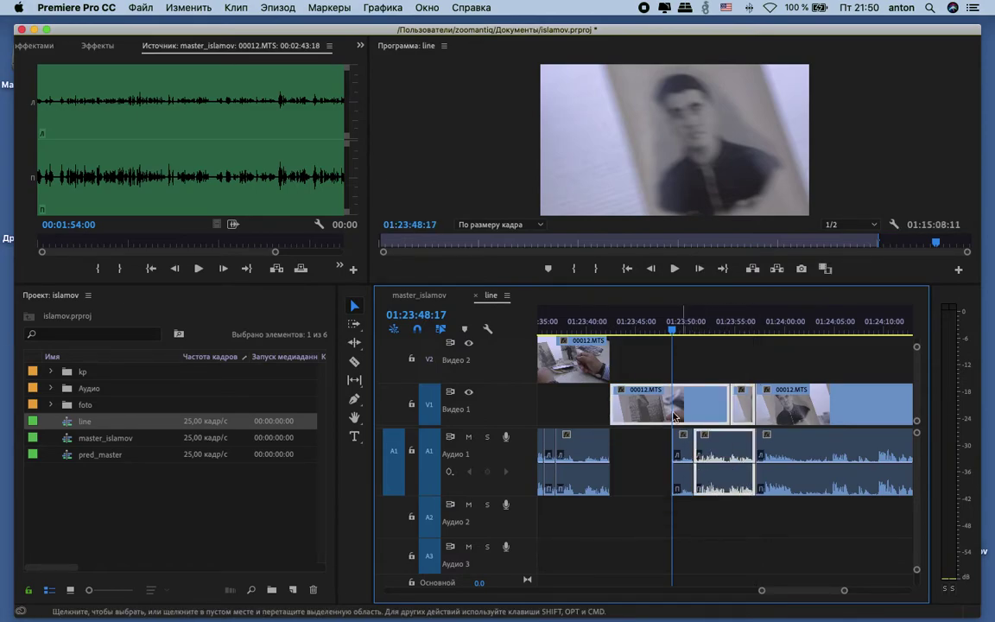
Step: Paste the copied photo video and audio clips into the master_islamov sequence at 00:13:58:01
click(418, 296)
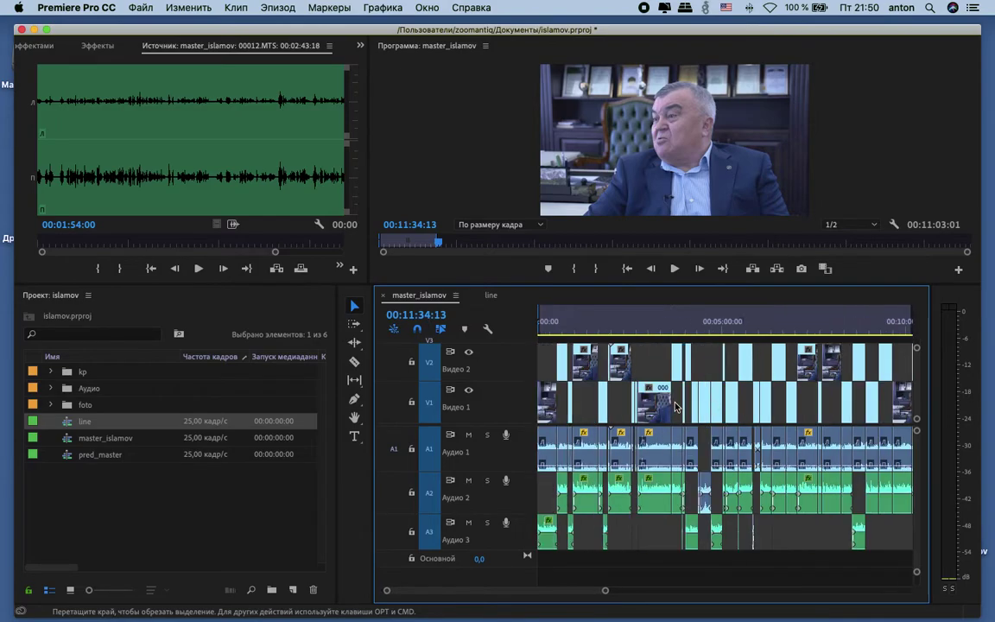
click(846, 332)
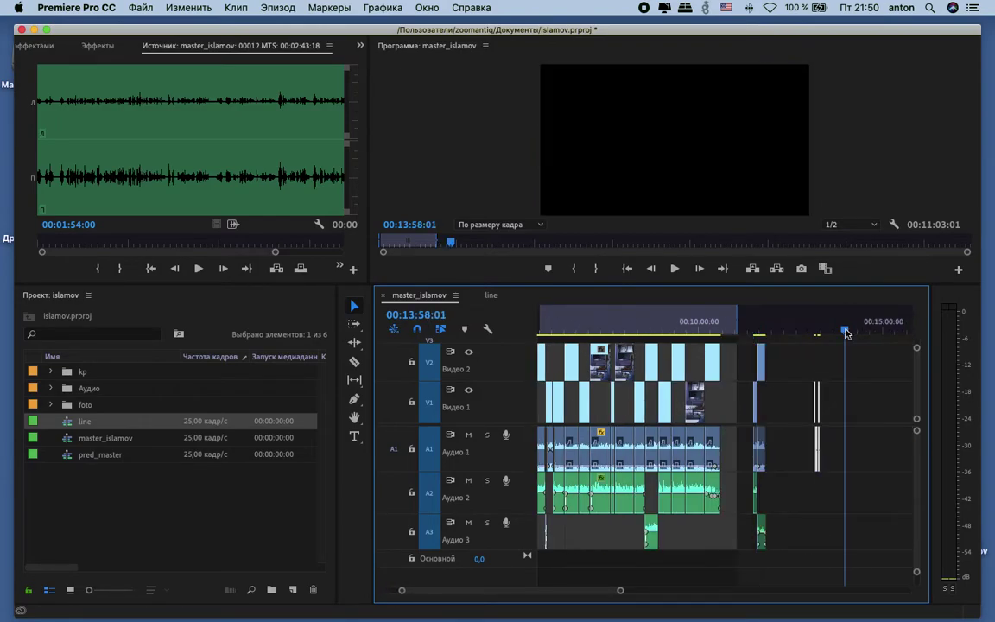
key(super+v)
Step: Skim the opening of master_islamov, up to about 00:02:36, to look for a place for the photo fragments
scroll(663, 356, left, 5)
mouse_move(602, 332)
mouse_down()
mouse_move(591, 332)
mouse_move(602, 333)
mouse_up()
key(=)
key(=)
key(=)
key(space)
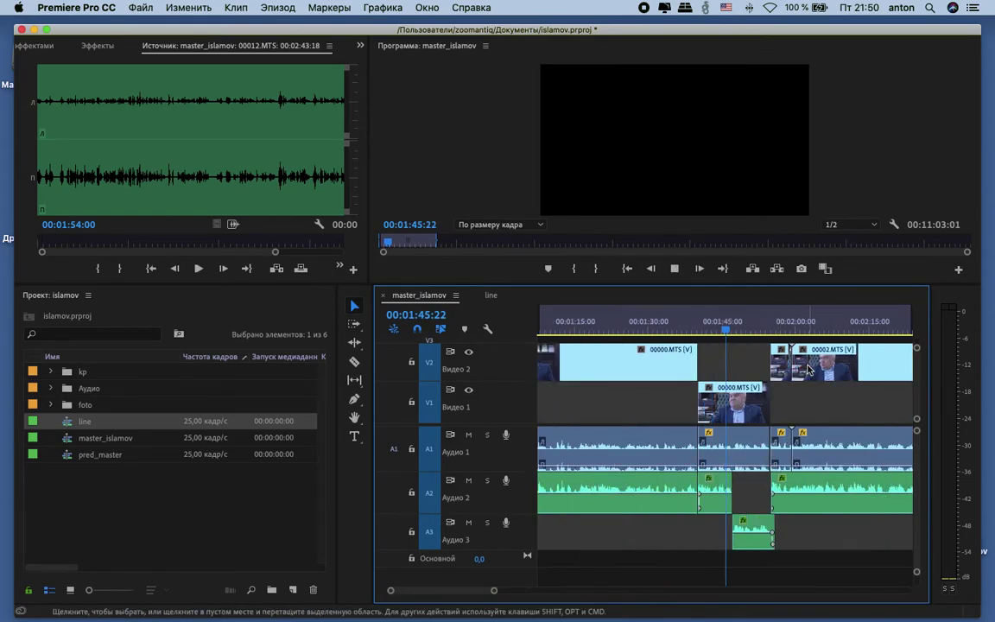
scroll(810, 385, right, 2)
scroll(809, 387, down, 2)
click(832, 331)
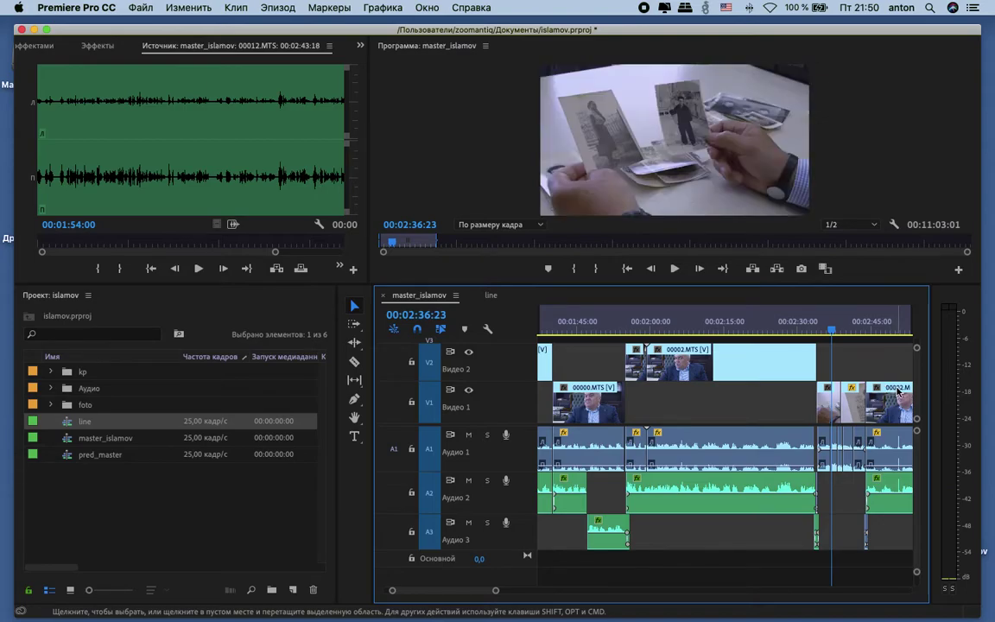
scroll(899, 393, up, 2)
click(812, 331)
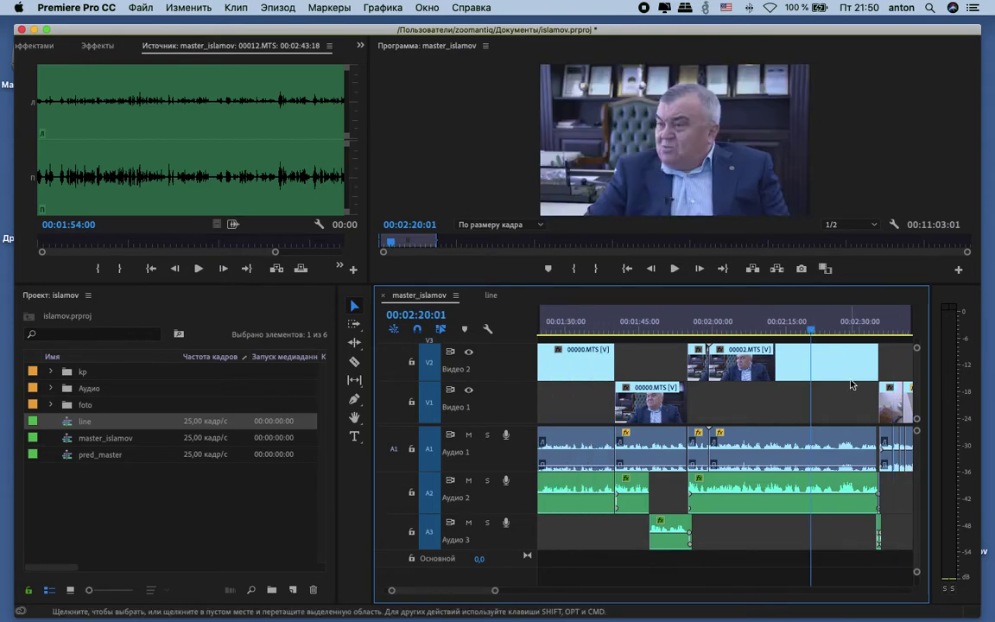
scroll(766, 342, up, 8)
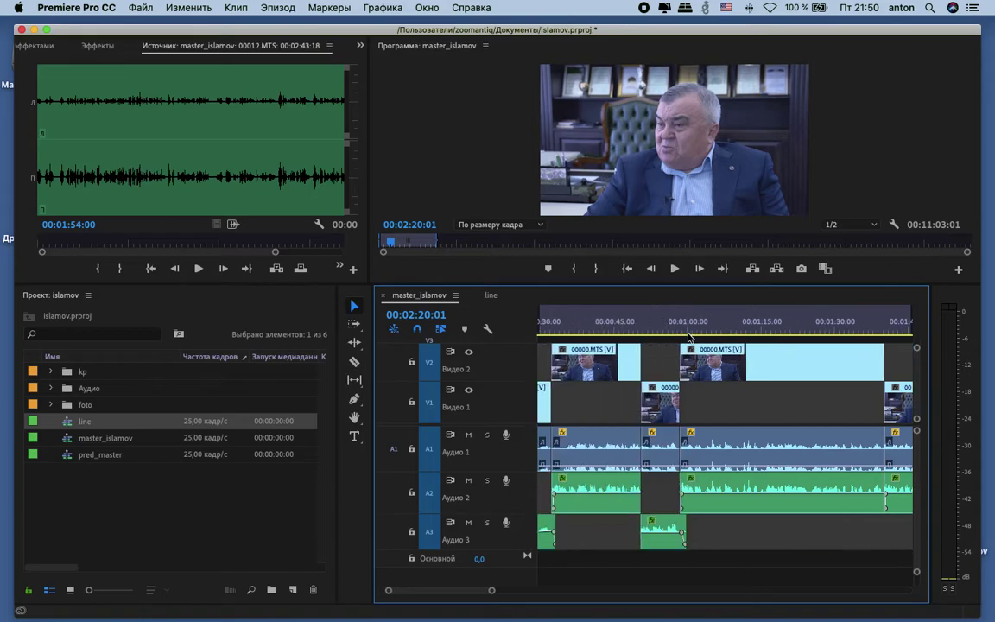
click(641, 325)
scroll(682, 341, up, 4)
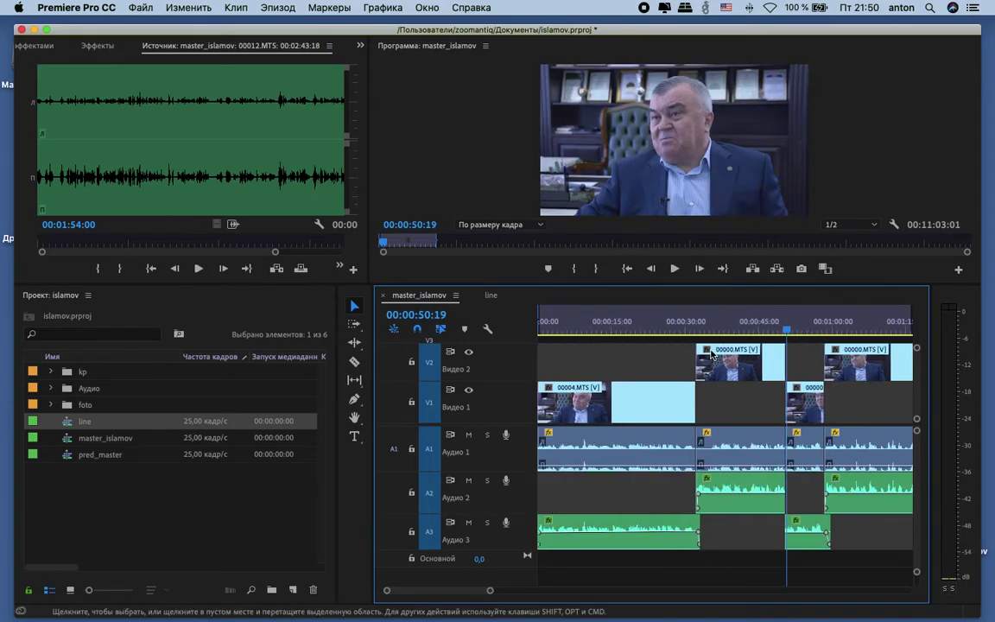
key(minus)
key(minus)
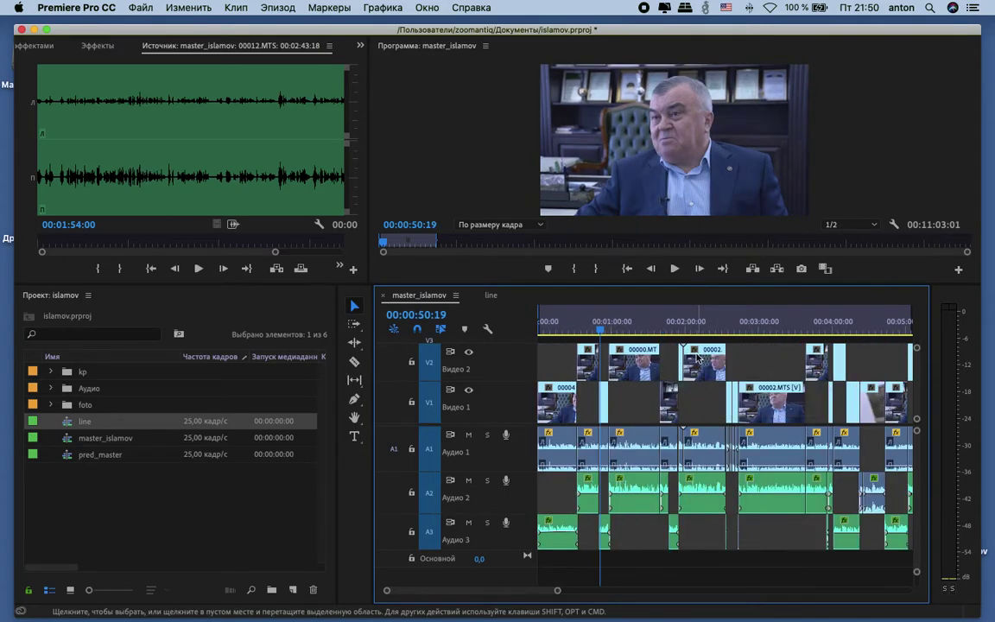
Step: Check the middle of master_islamov from 00:03:26 through to the photo clip at 00:04:32
scroll(698, 357, down, 4)
click(708, 326)
key(space)
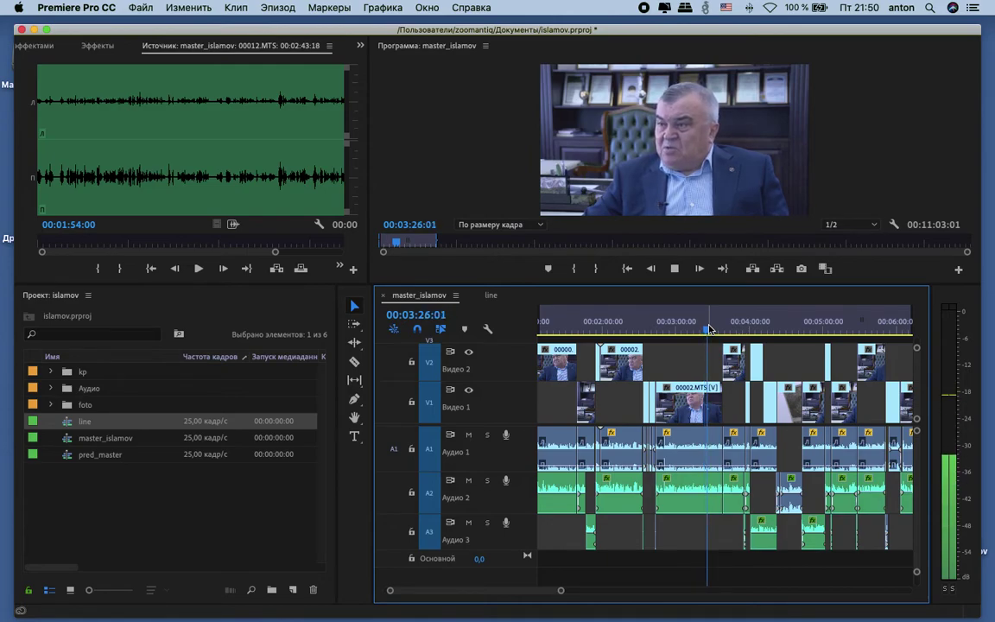
scroll(727, 343, down, 4)
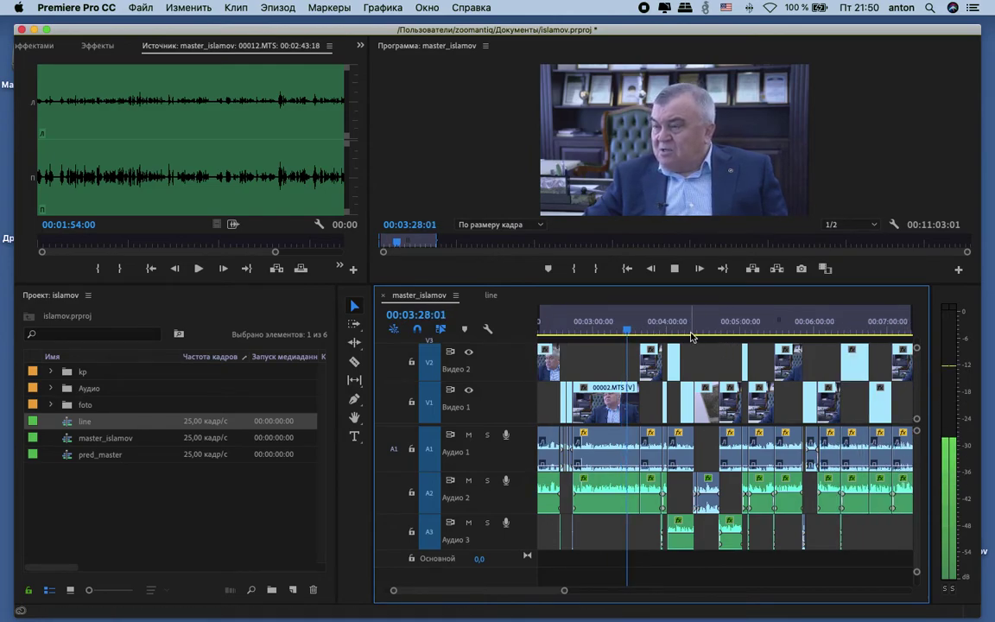
click(650, 329)
scroll(709, 358, up, 2)
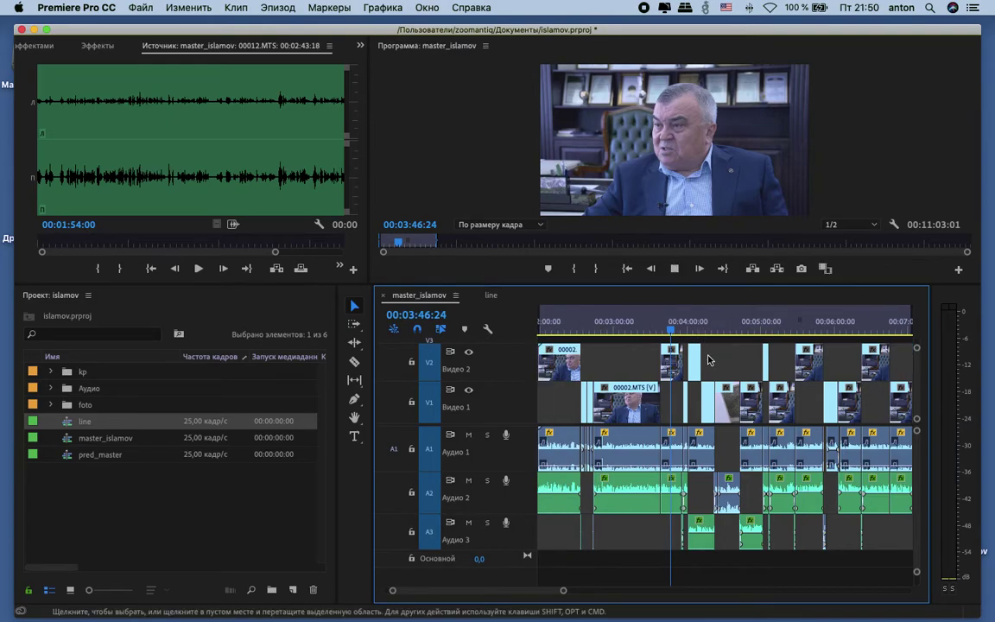
click(747, 329)
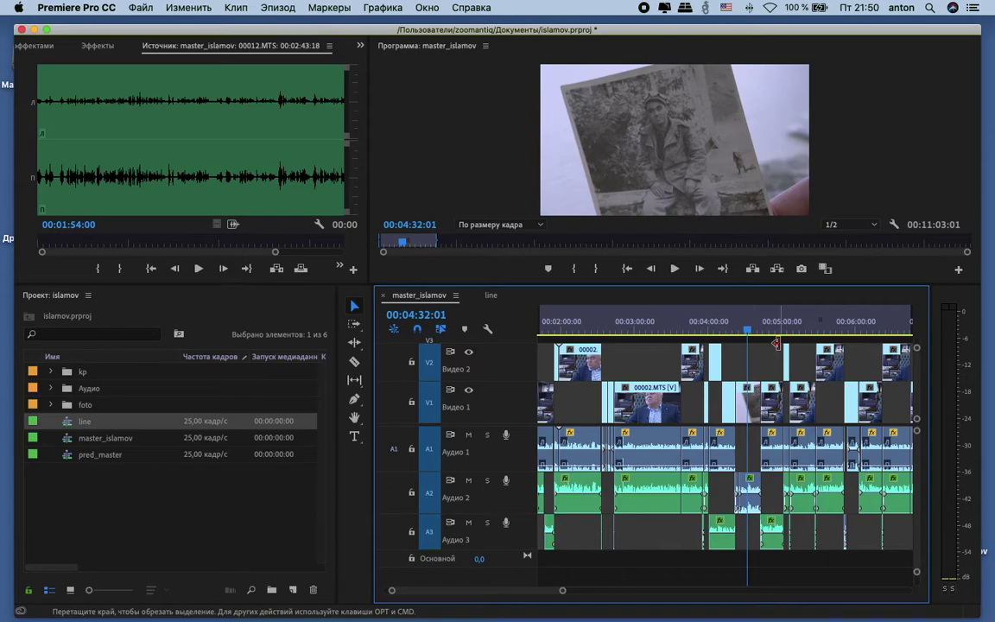
scroll(776, 344, down, 5)
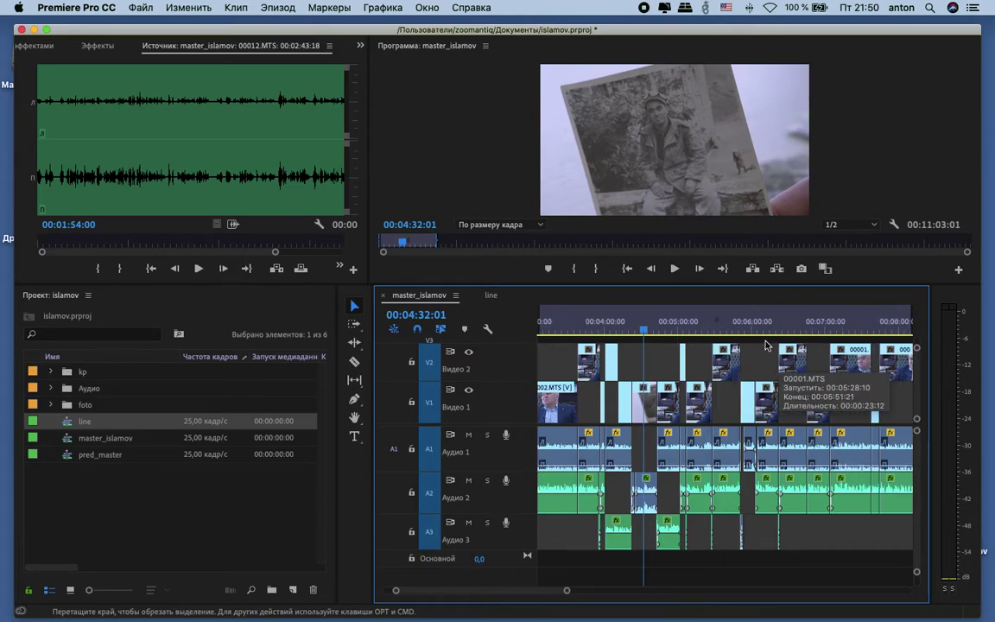
Step: Play to the cut at about 00:05:01:21 in master_islamov and shift all following clips later, leaving a gap of about 52 seconds
key(space)
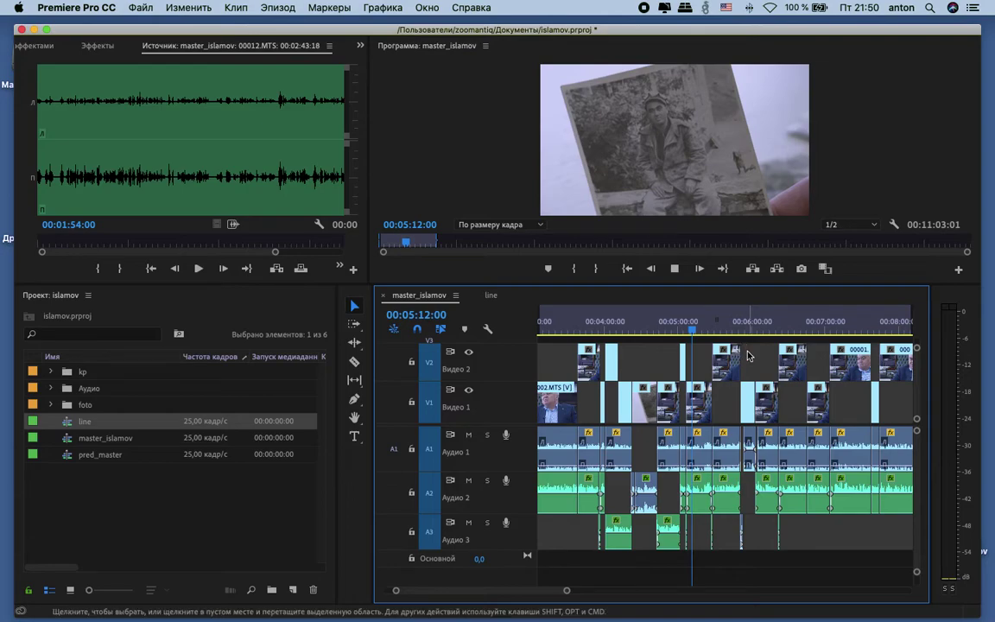
click(670, 327)
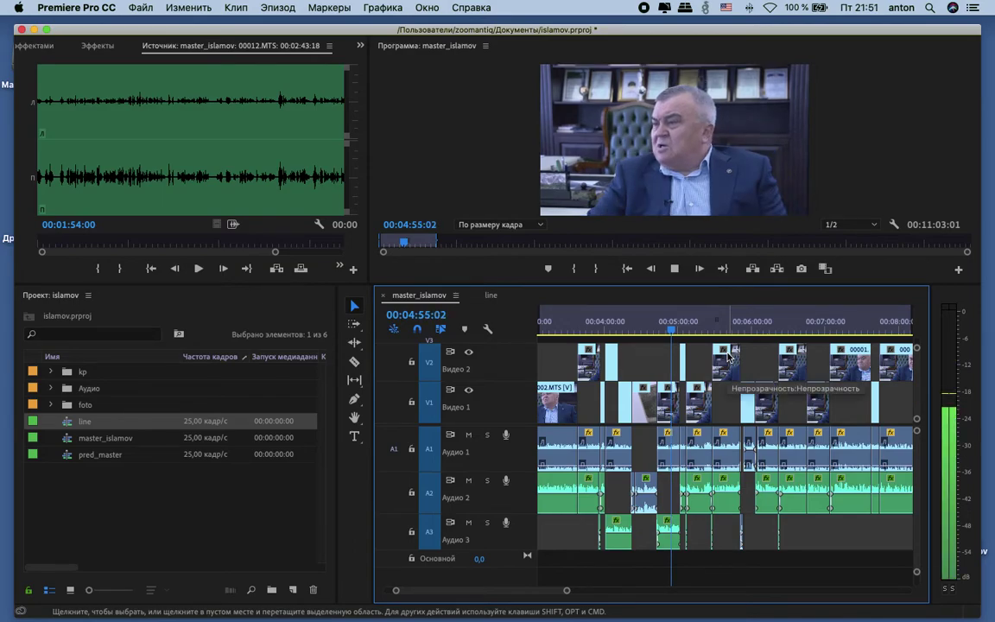
key(=)
key(=)
key(=)
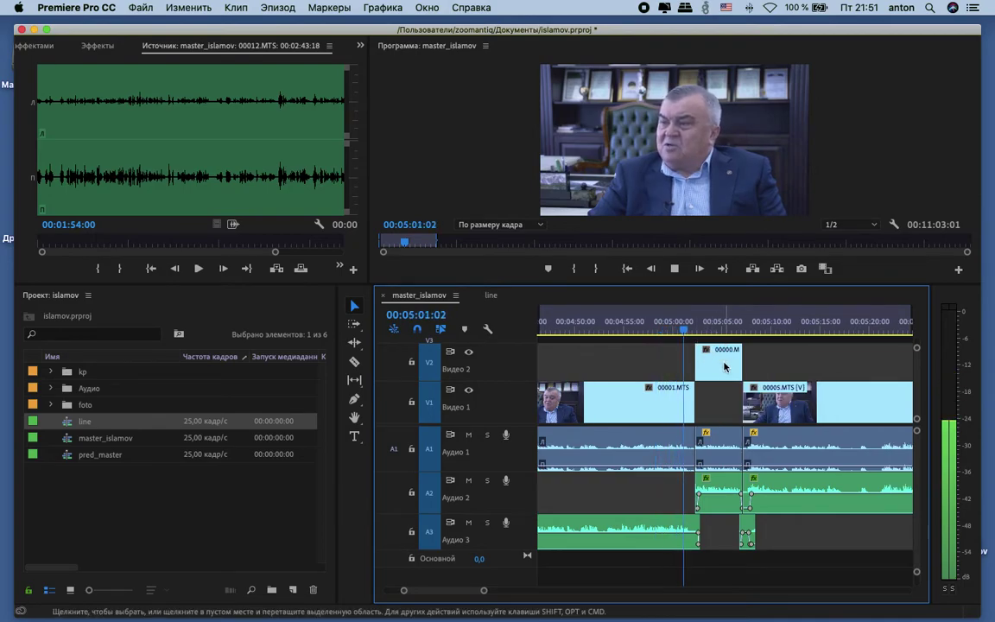
key(space)
click(355, 324)
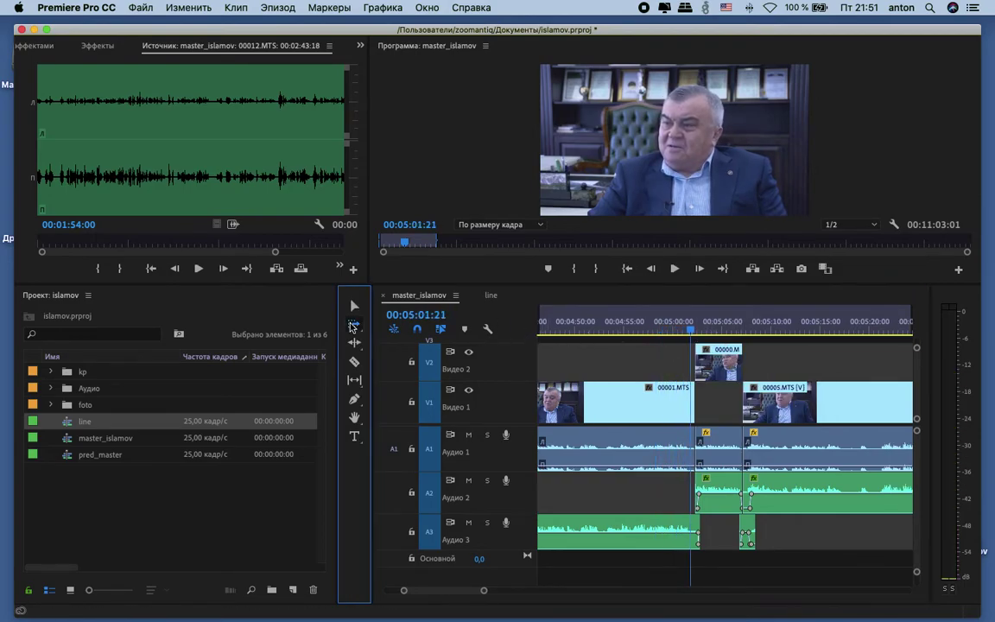
drag(720, 356, 868, 370)
key(minus)
key(minus)
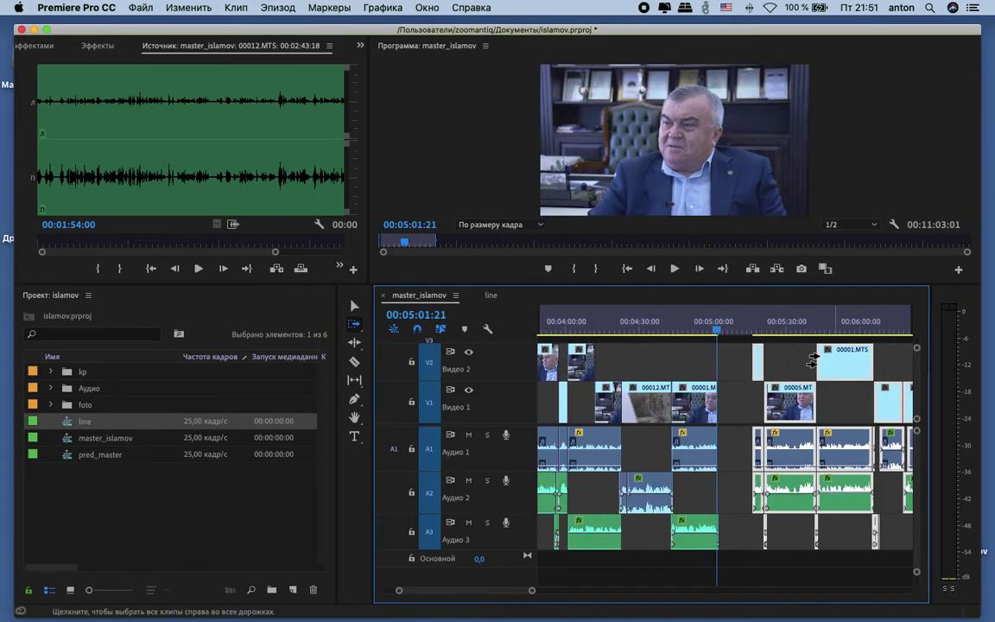
drag(754, 357, 861, 373)
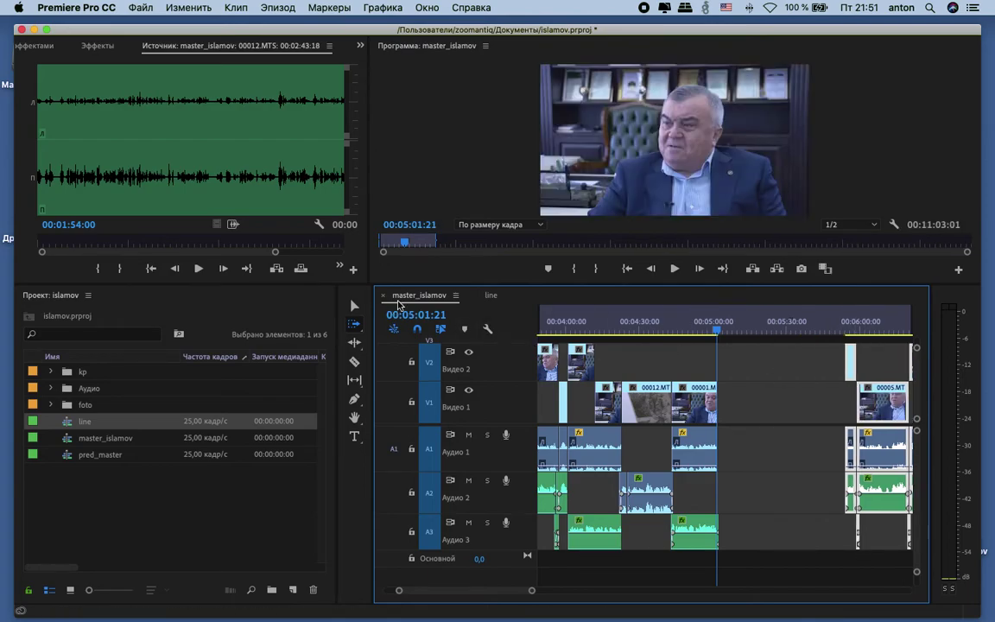
Step: Clear the clip selection in the line sequence with the Selection tool and return to master_islamov
click(488, 296)
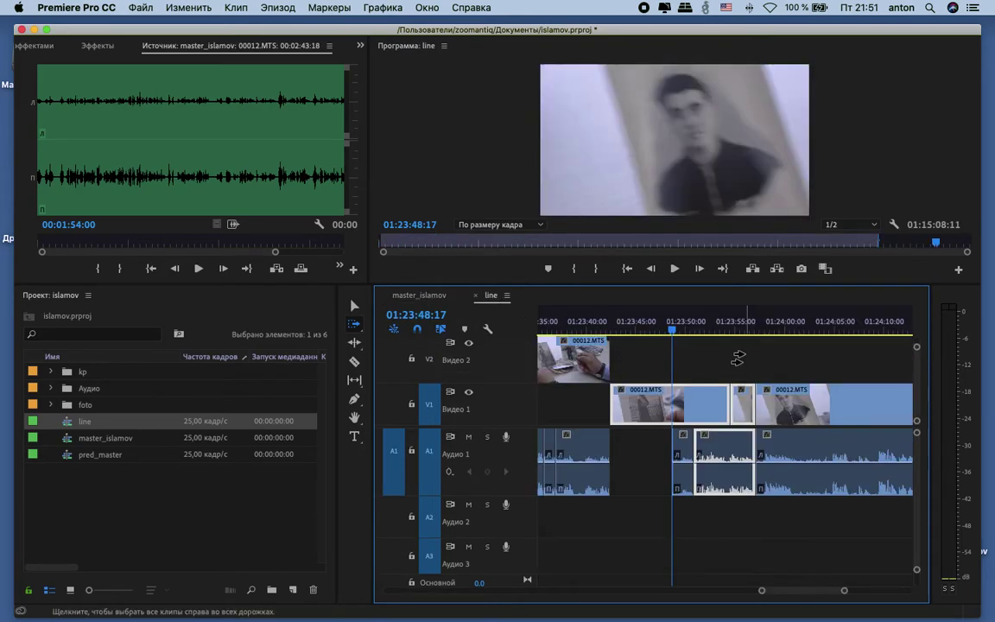
key(v)
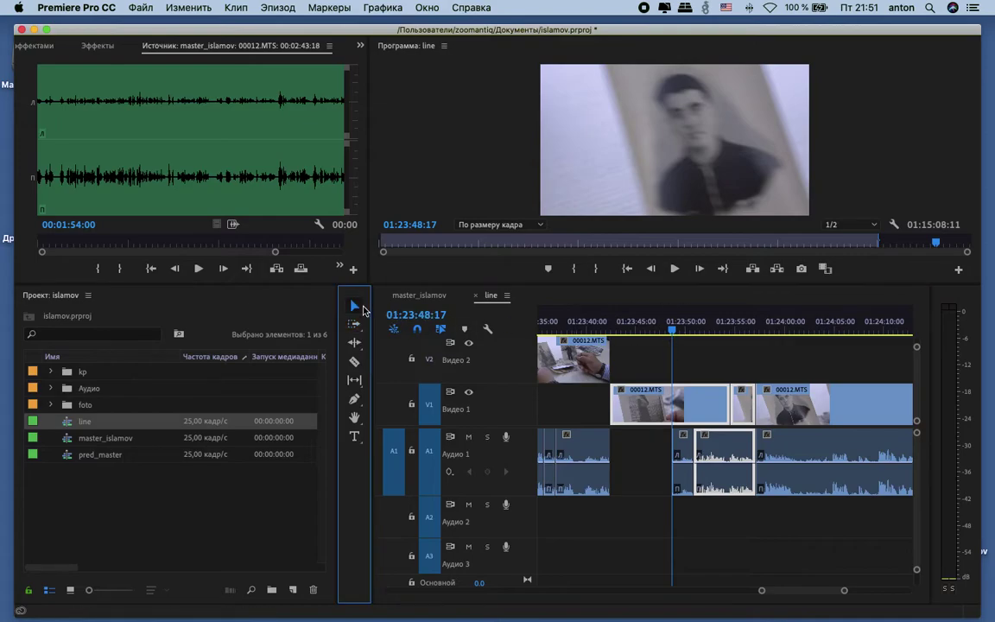
click(711, 351)
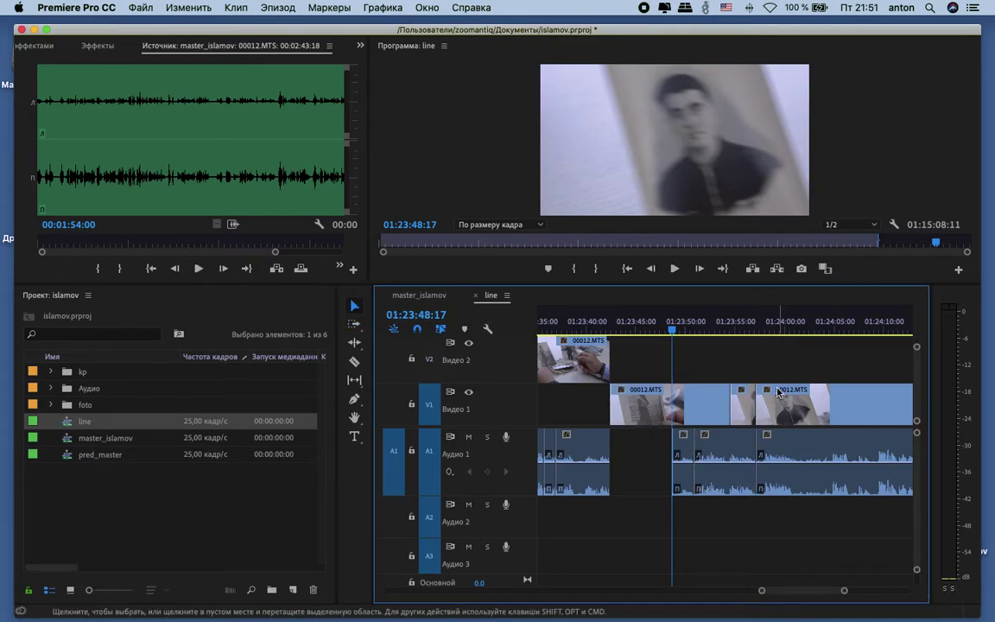
click(423, 297)
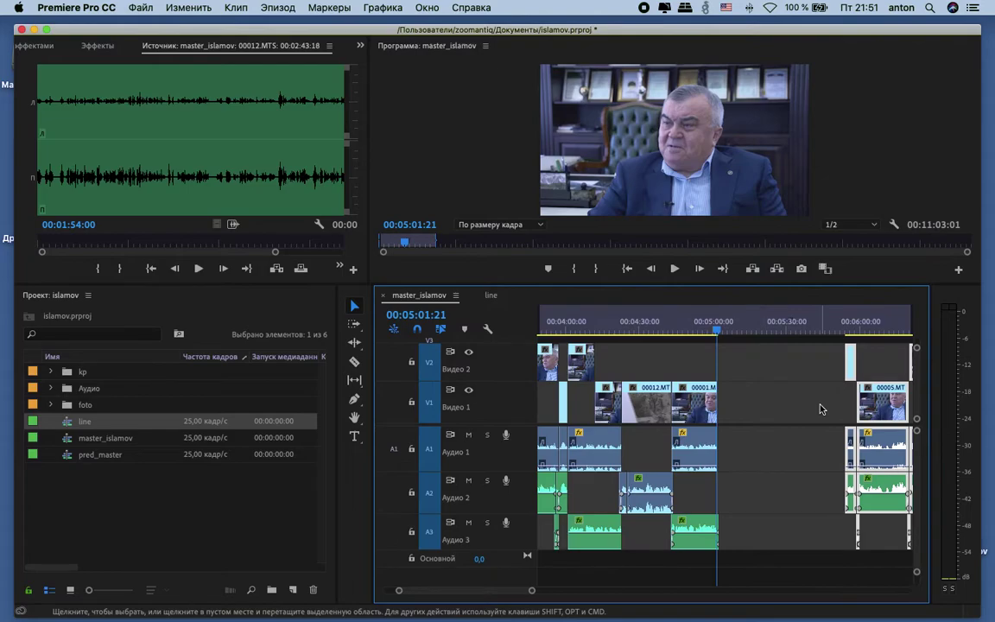
Step: Cut the photo video and audio clips at about 00:14:54:23, past the end of the edit in master_islamov
key(minus)
key(minus)
key(minus)
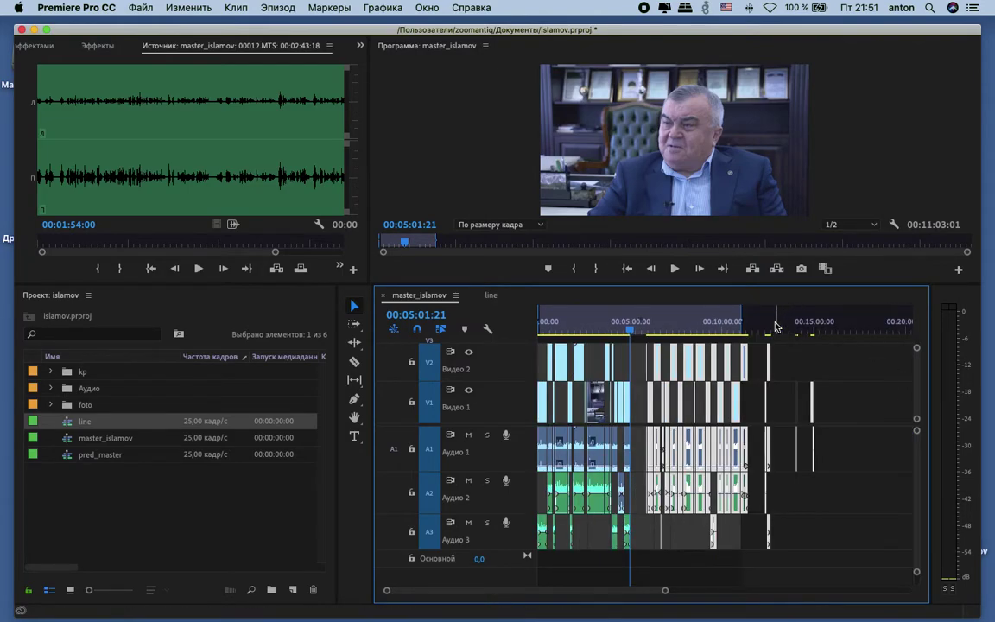
click(775, 325)
scroll(834, 363, up, 6)
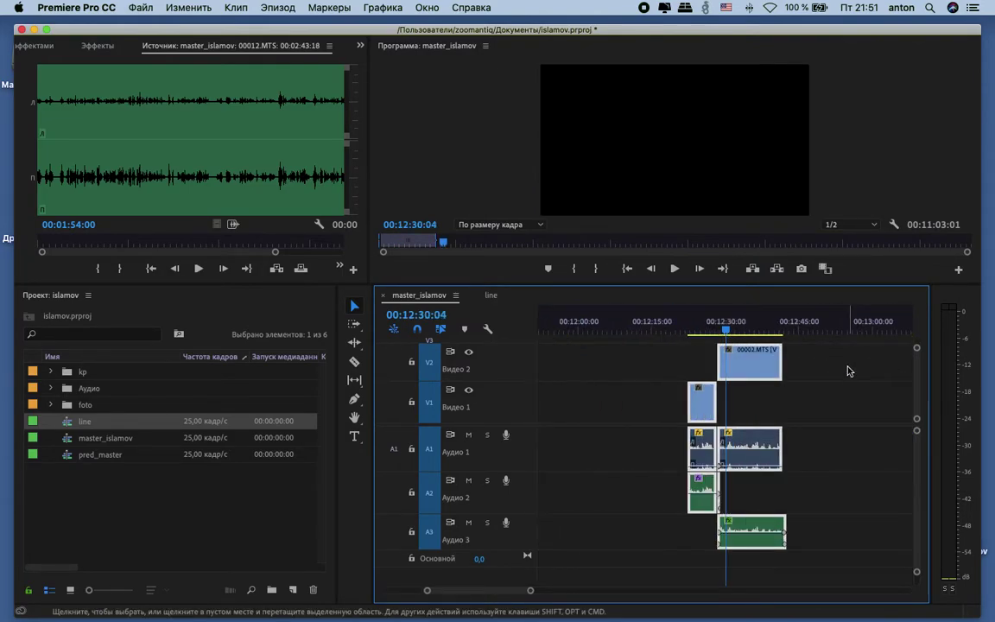
scroll(839, 369, down, 4)
drag(806, 330, 816, 329)
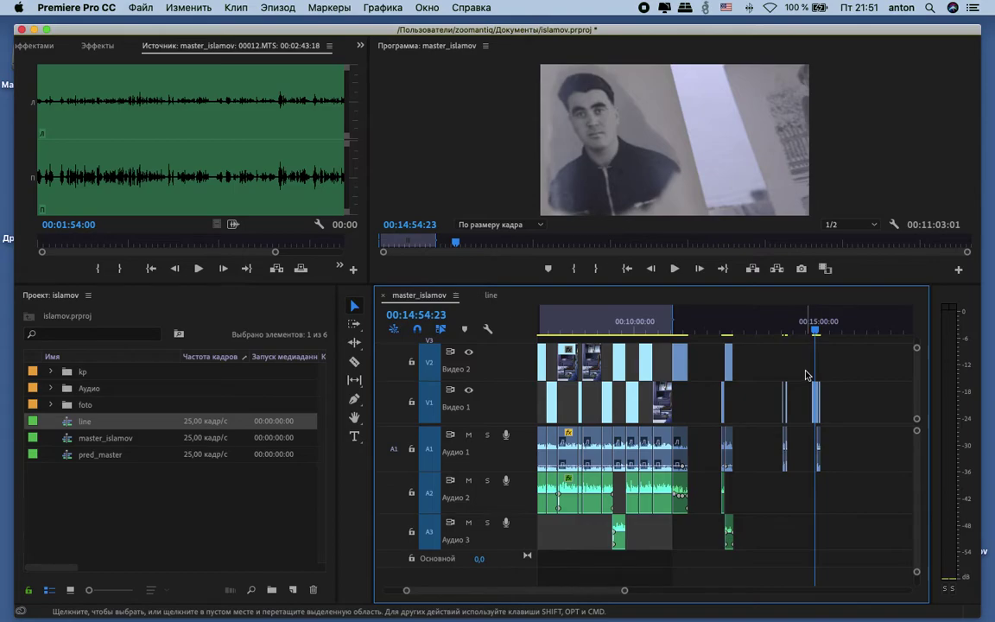
drag(822, 470, 827, 474)
scroll(868, 406, left, 5)
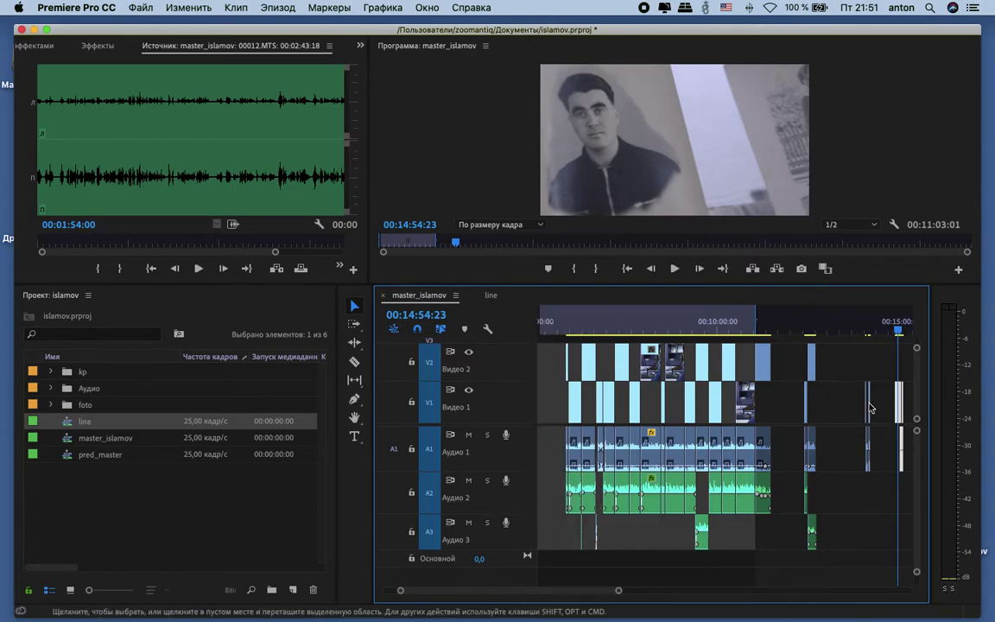
scroll(867, 405, right, 1)
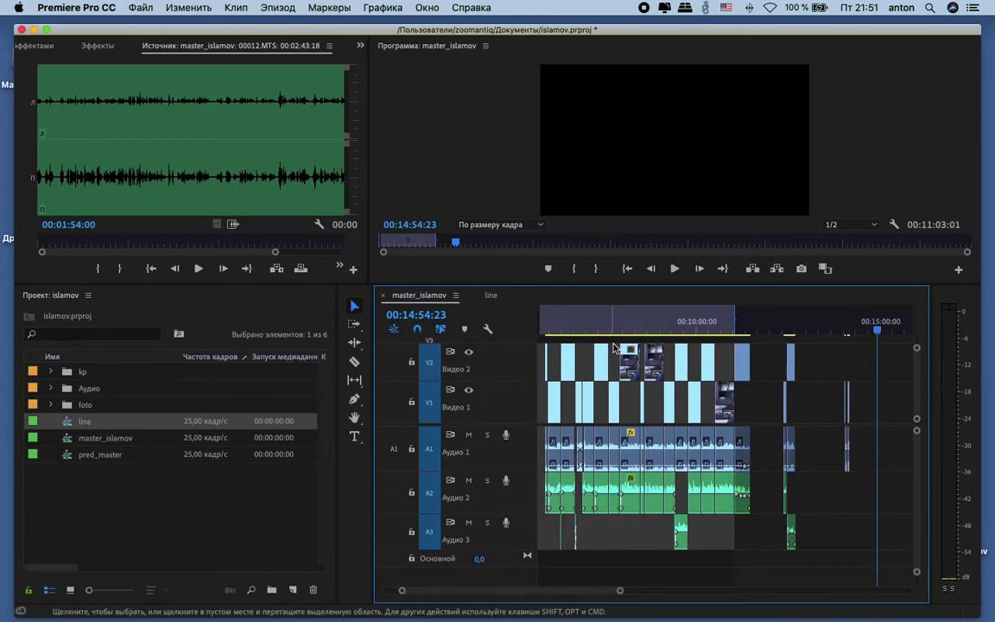
Step: Paste the cut photo clips into the gap in master_islamov at about 00:05:14:20
scroll(680, 335, up, 10)
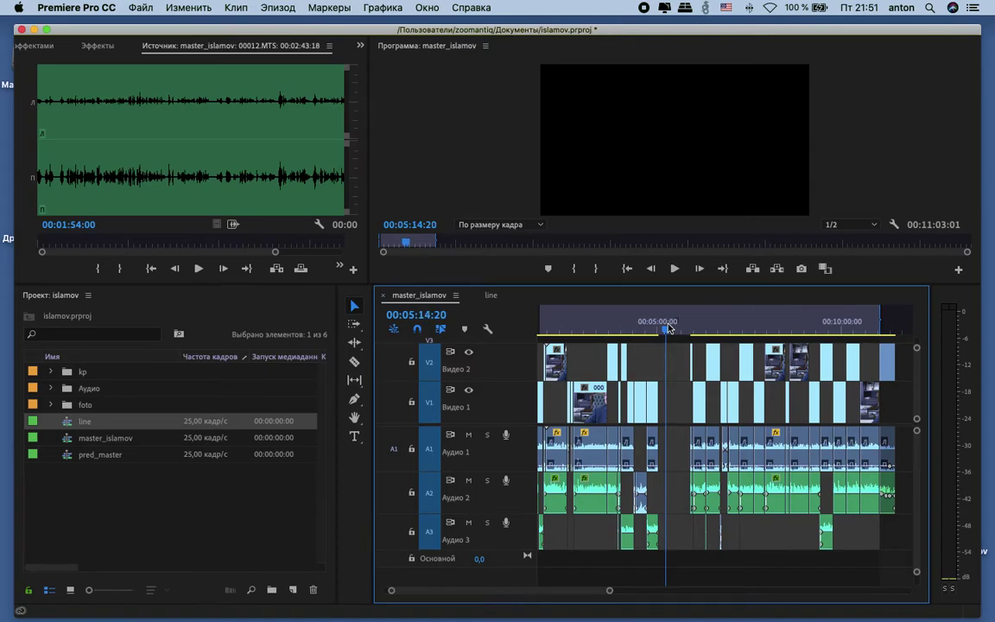
drag(669, 328, 671, 328)
key(equal)
key(equal)
key(equal)
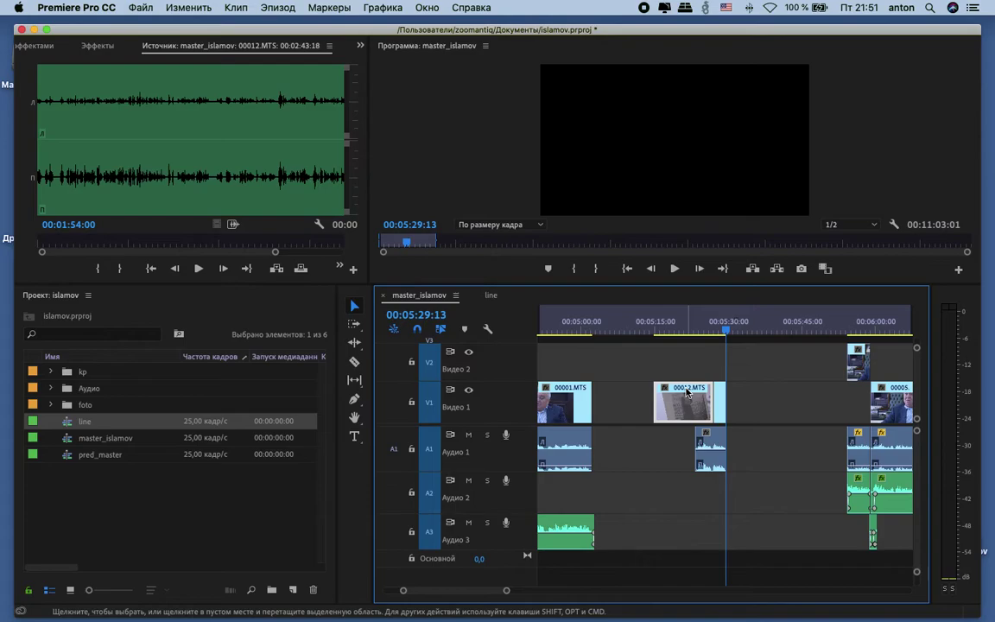
Step: Delete the first of the two photo video clips in the gap, leaving the shorter one with its audio
key(Delete)
key(equal)
key(equal)
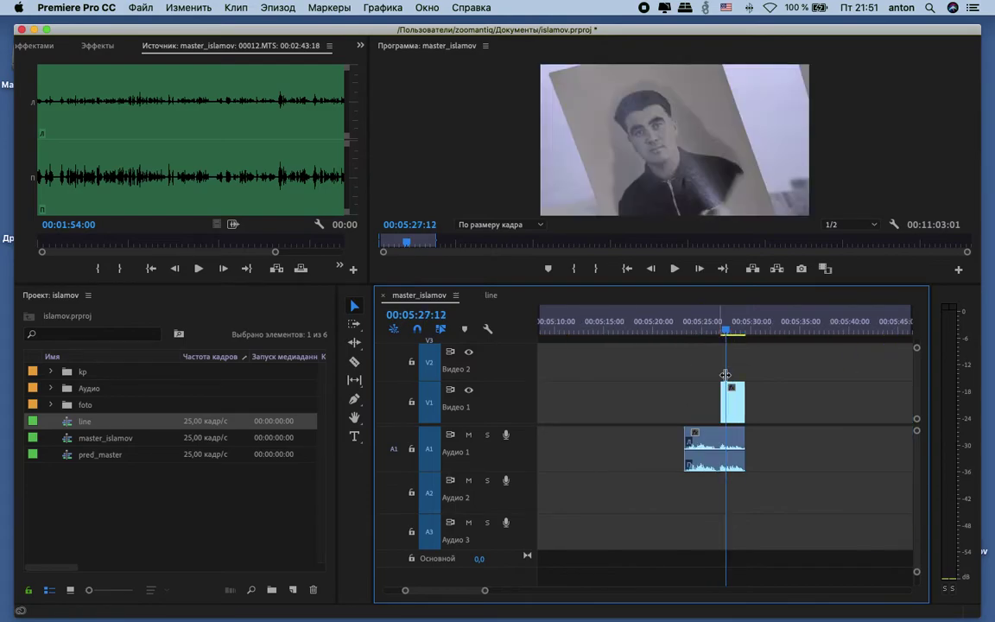
Step: Adjust the start of the remaining photo video clip and align it with the start of its audio at about 00:05:23
drag(714, 393, 682, 390)
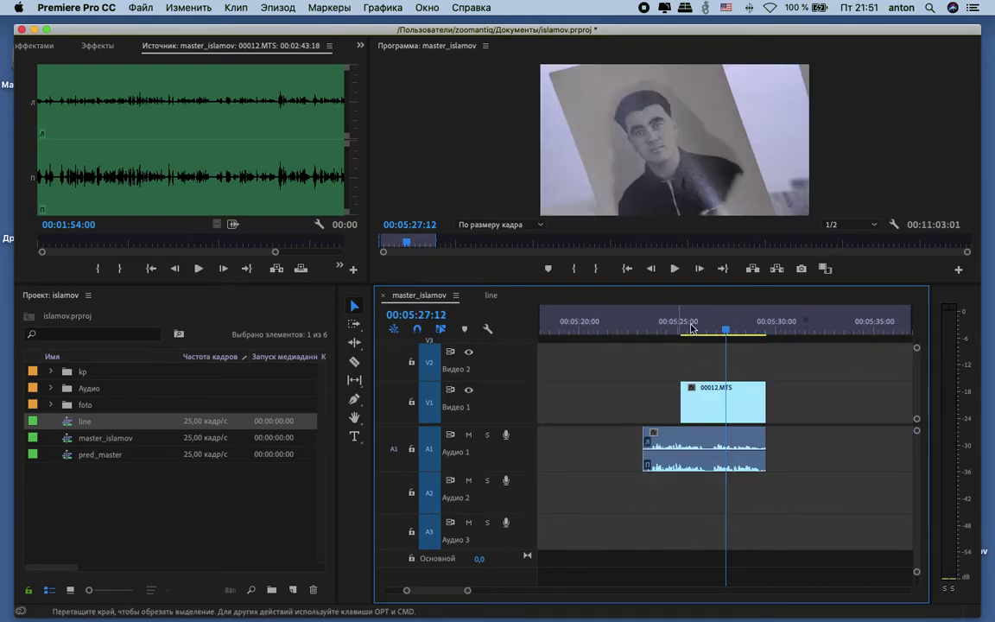
drag(691, 332, 697, 332)
drag(698, 390, 665, 391)
click(650, 333)
drag(650, 333, 671, 339)
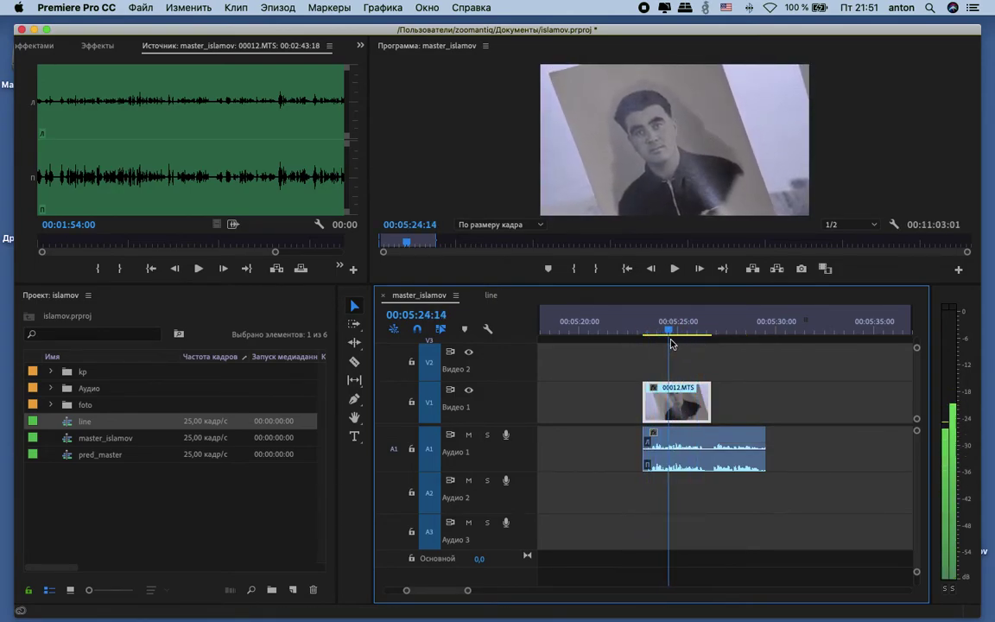
Step: Extend the photo video clip toward the end of its audio and trim its end at about 00:05:27:18
drag(646, 393, 766, 398)
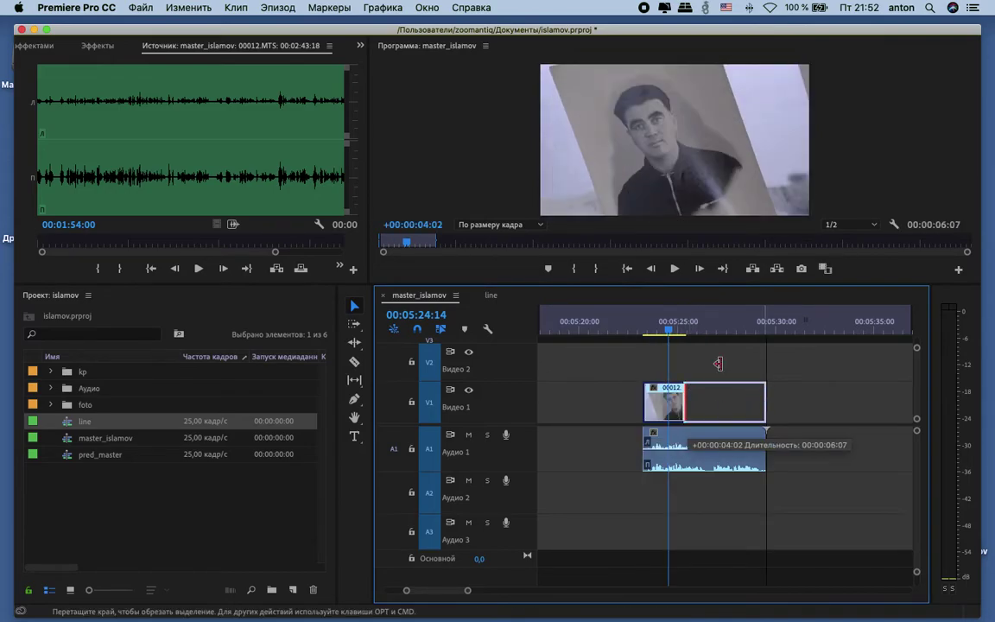
drag(718, 363, 718, 363)
click(663, 332)
drag(681, 337, 732, 332)
drag(763, 387, 733, 387)
Step: Move the photo clip and its audio earlier, directly against the end of the interview clip at about 00:05:02
click(782, 368)
key(minus)
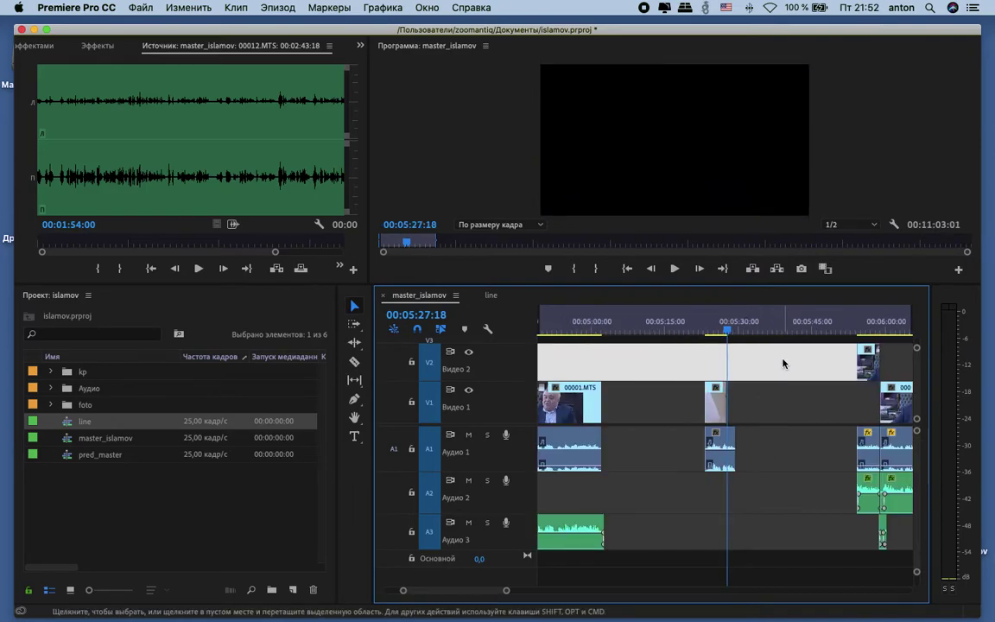
key(minus)
scroll(784, 363, right, 2)
drag(615, 369, 654, 432)
drag(642, 388, 590, 388)
click(590, 323)
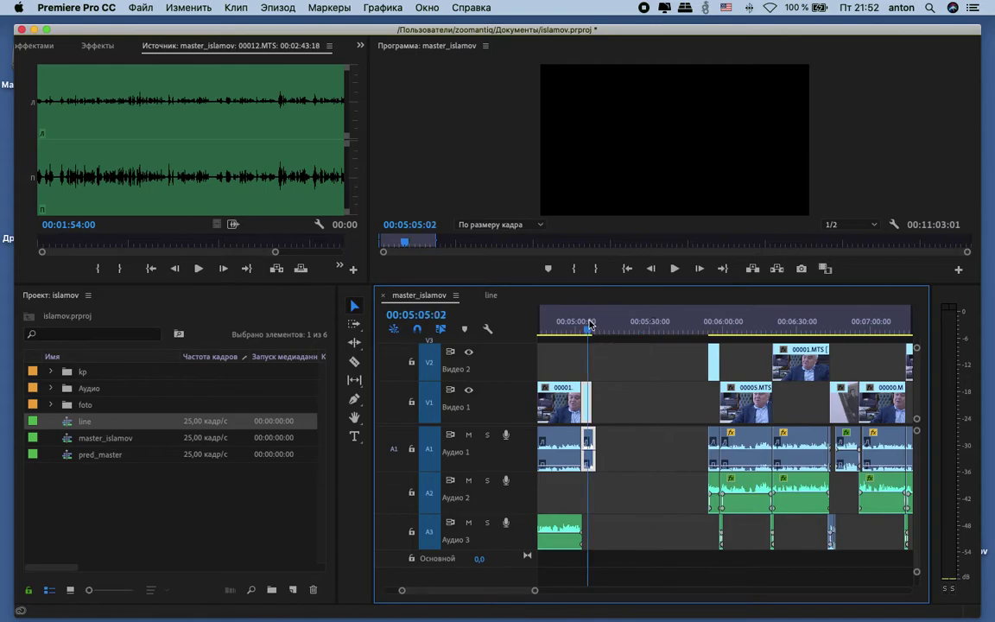
Step: Move the photo video clip to the Video 2 track and lengthen its end to about 00:05:08, checking the cut in playback
drag(590, 325, 589, 324)
key(equal)
key(equal)
key(equal)
click(859, 389)
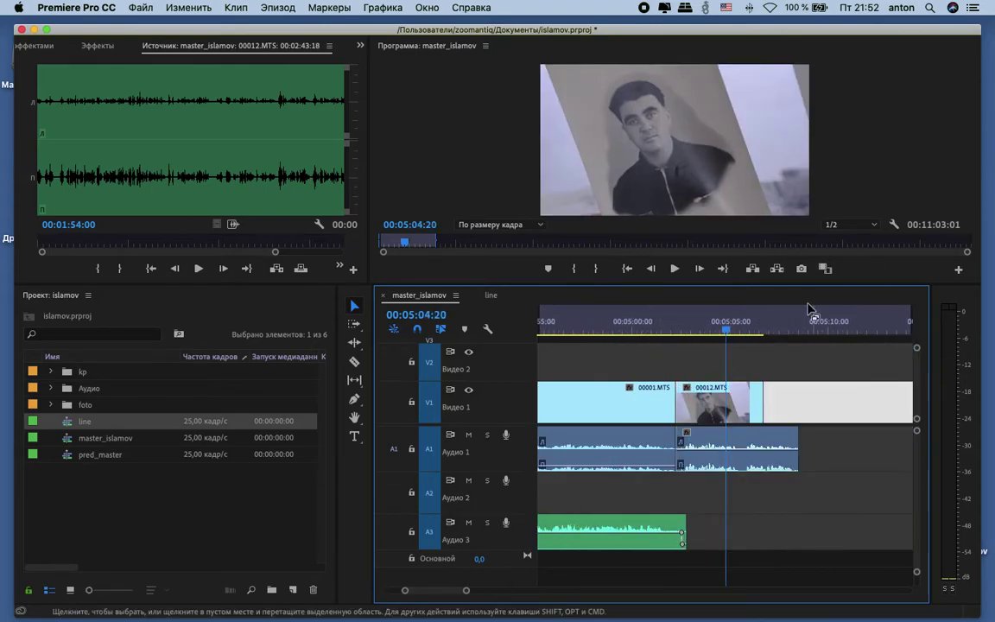
drag(727, 331, 808, 333)
click(706, 390)
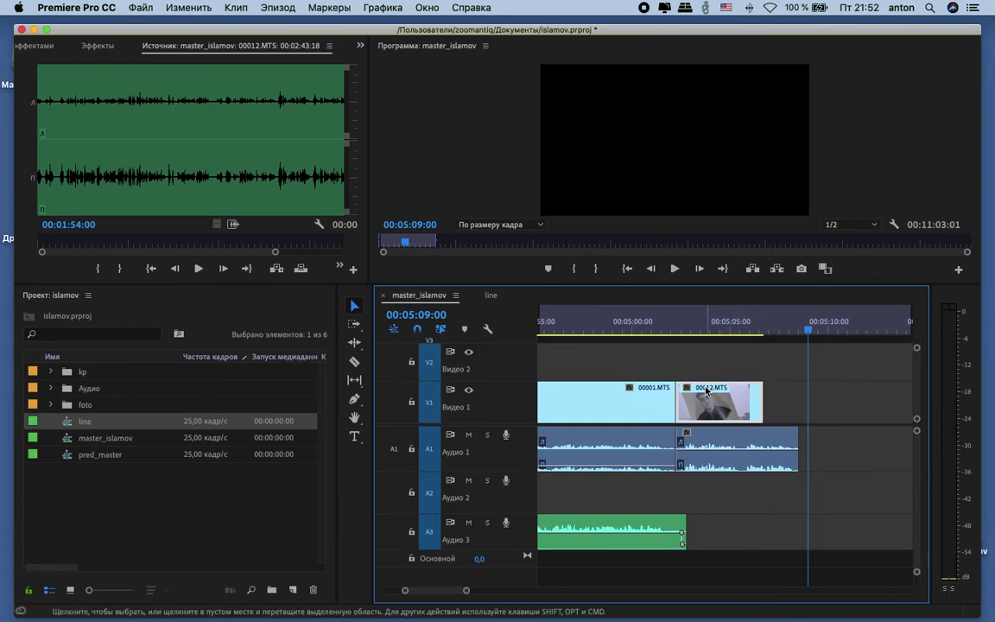
drag(706, 391, 723, 351)
key(space)
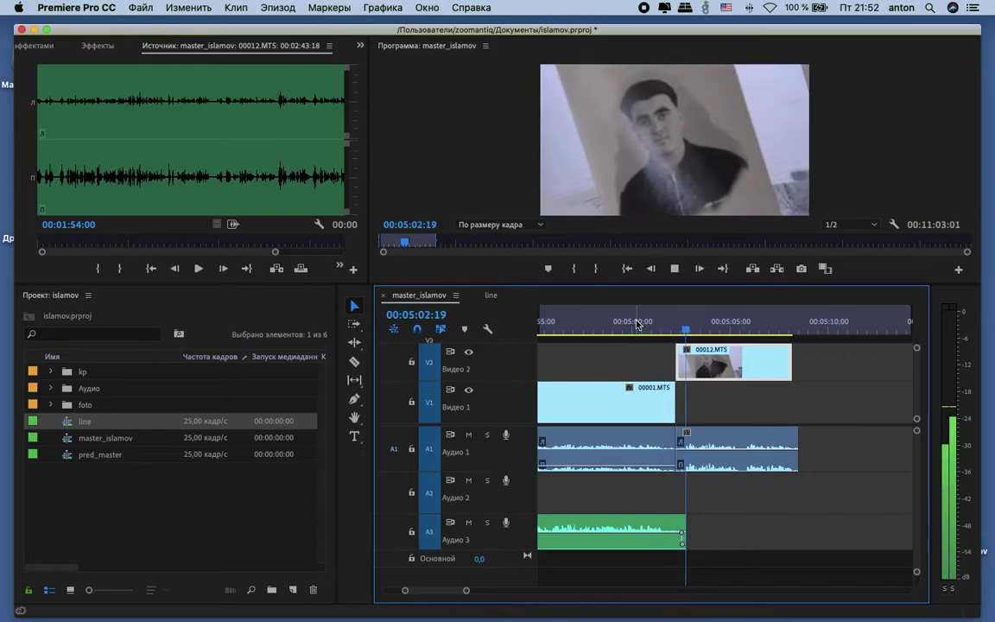
key(space)
Step: Raise the audio gain of the photo's sound clip and apply the effect Заполнить левый правым to it
right_click(733, 437)
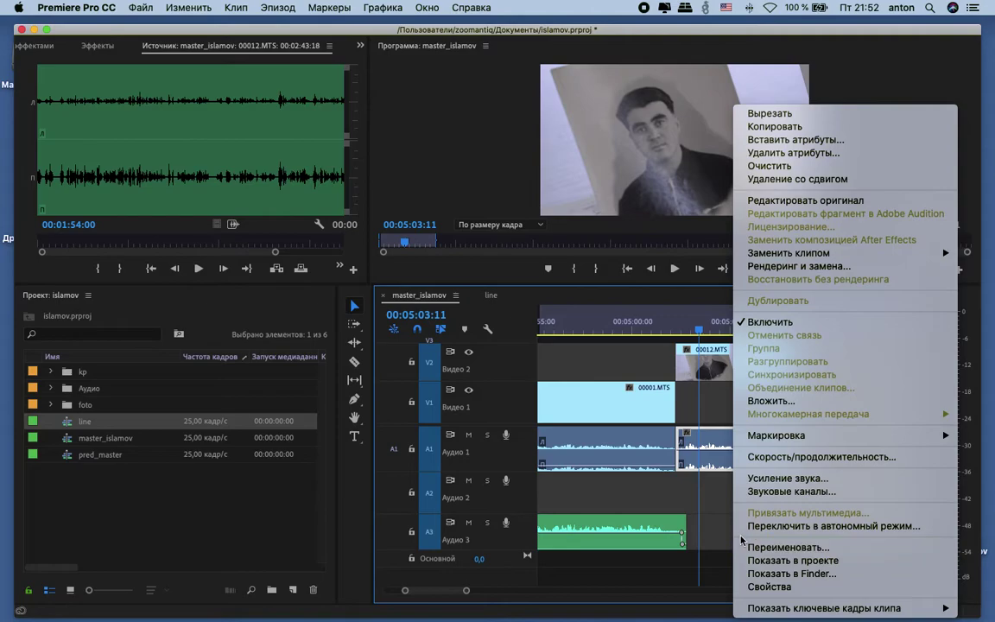
click(782, 478)
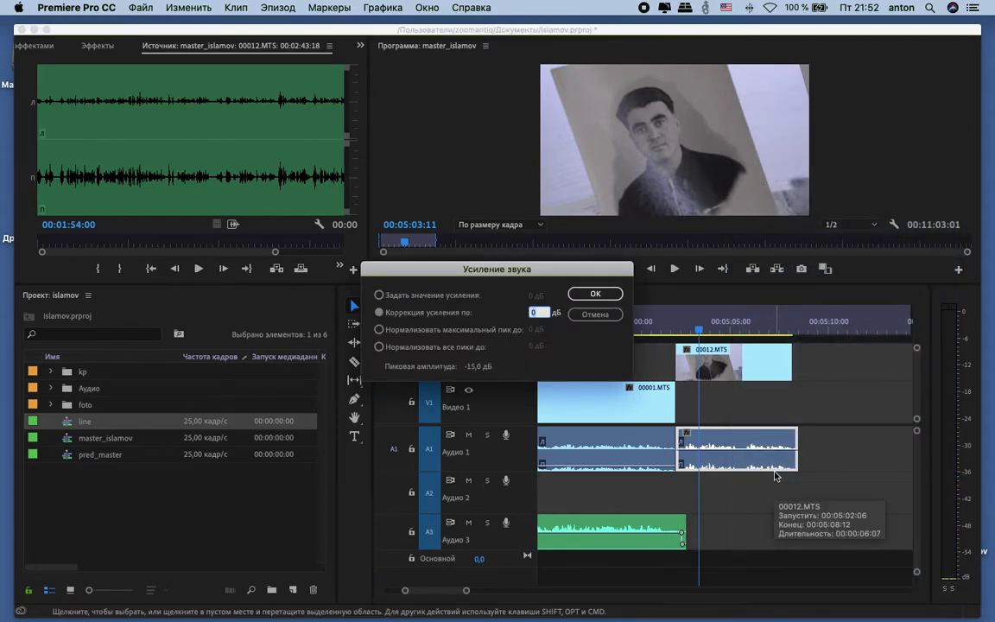
click(596, 293)
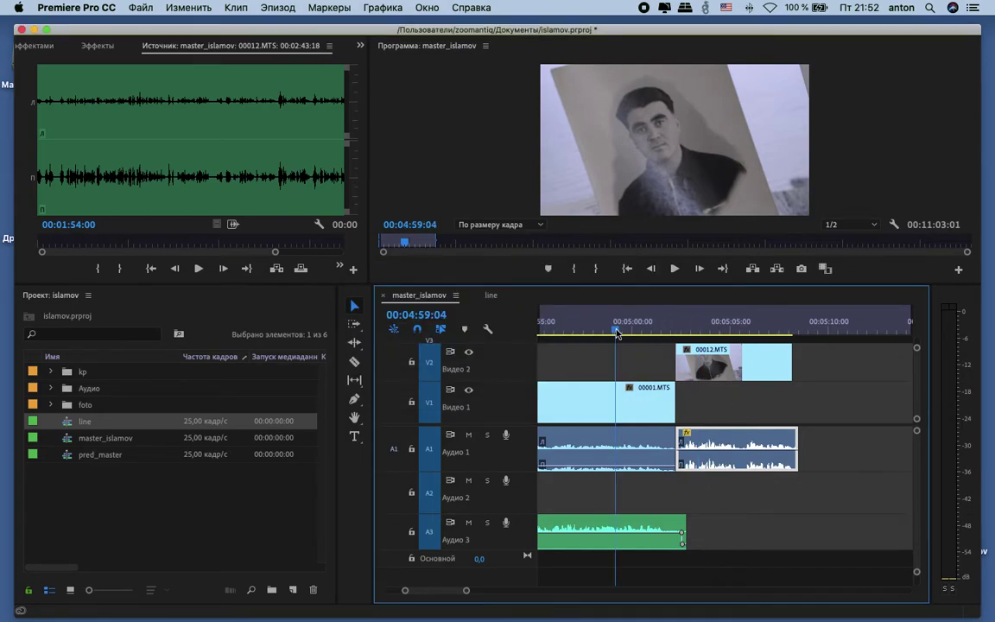
key(space)
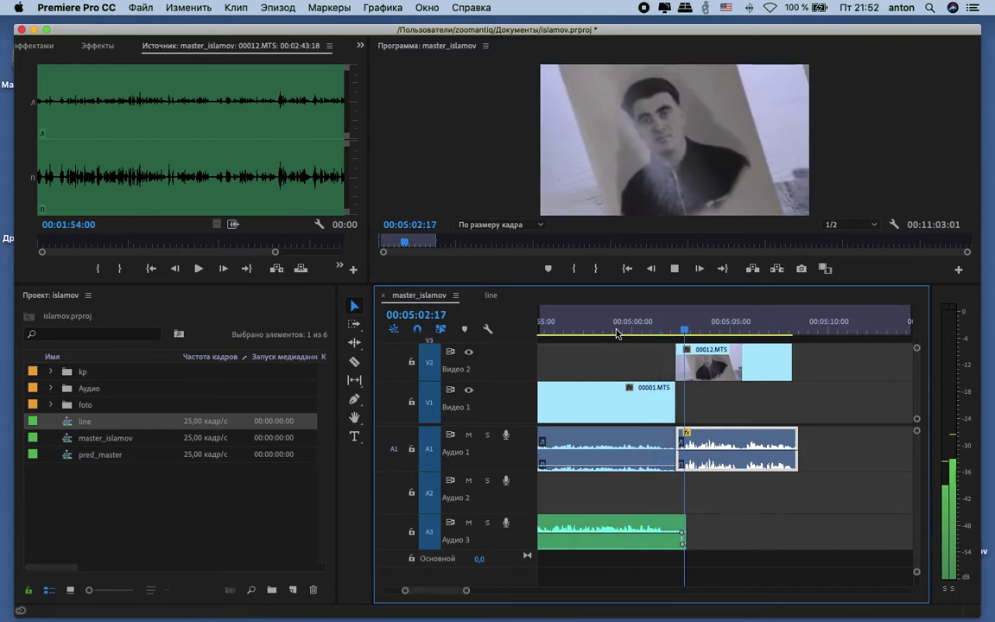
key(space)
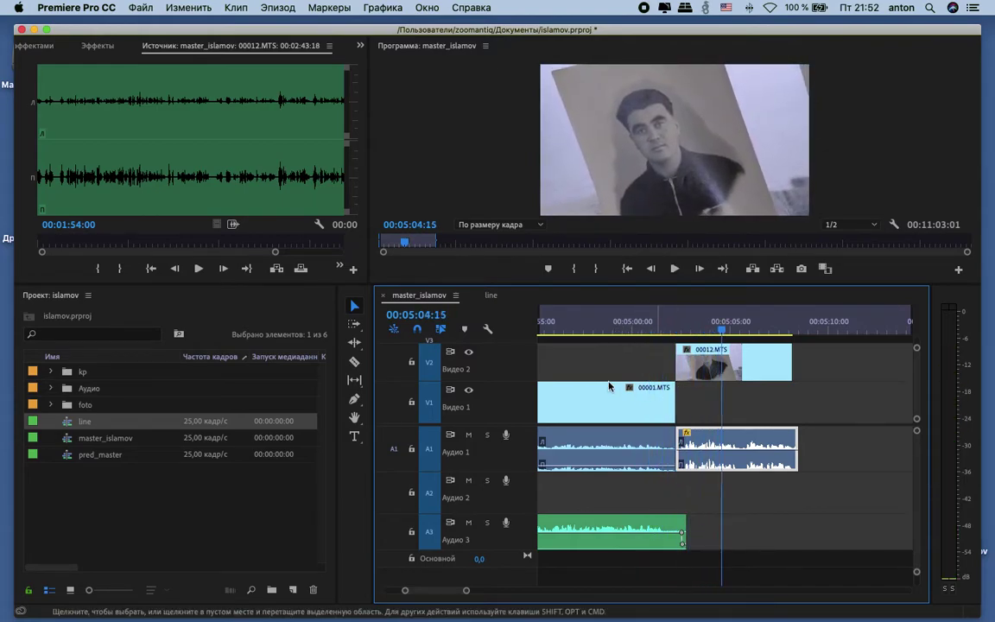
click(96, 47)
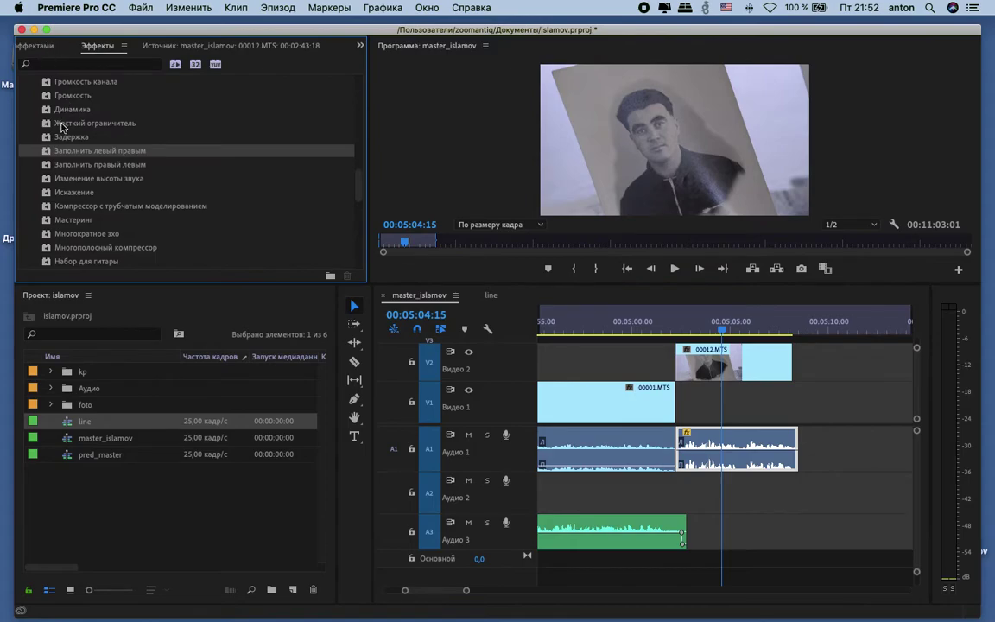
key(space)
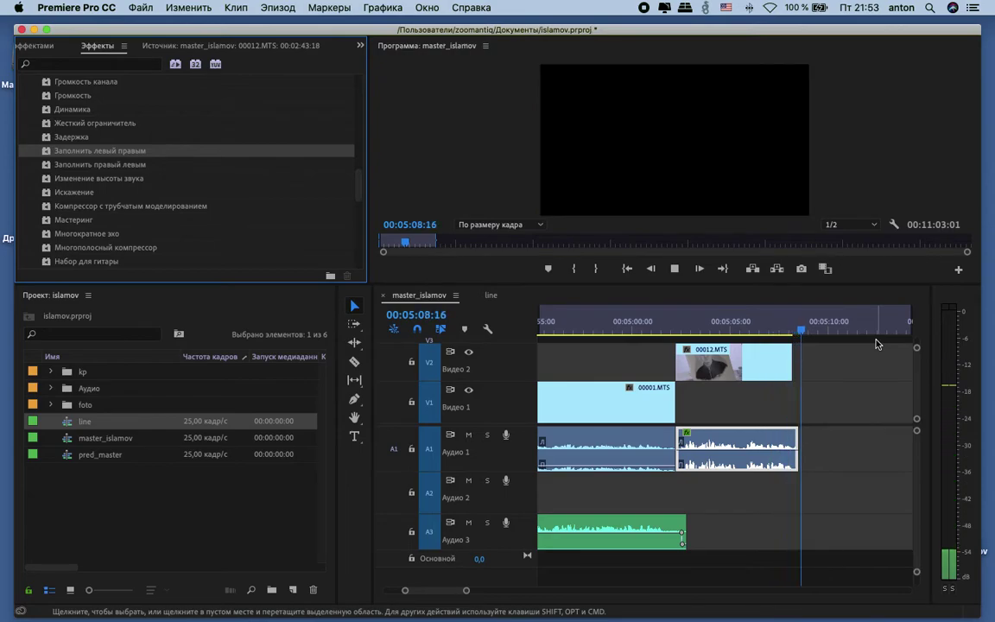
Step: Shift all clips after the gap earlier so that they start at about 00:05:09, just behind the photo fragment
key(minus)
key(minus)
key(minus)
click(845, 329)
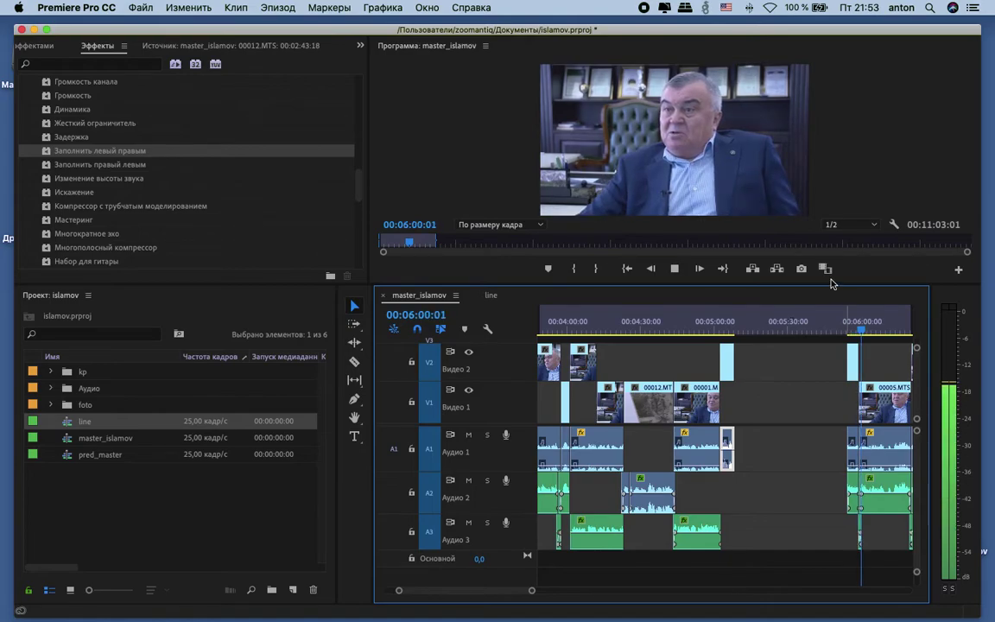
key(space)
click(354, 324)
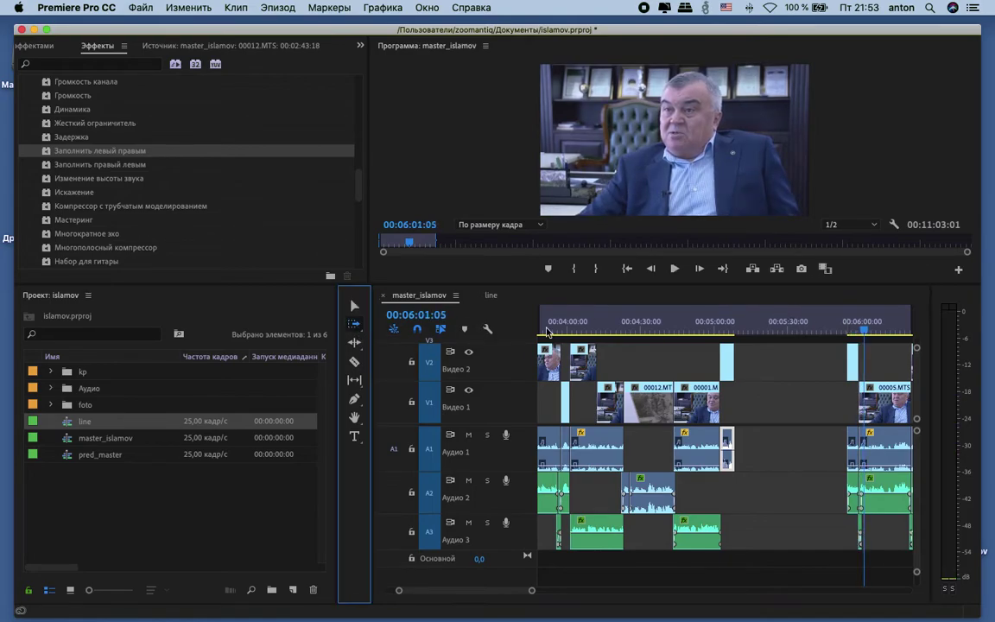
click(845, 356)
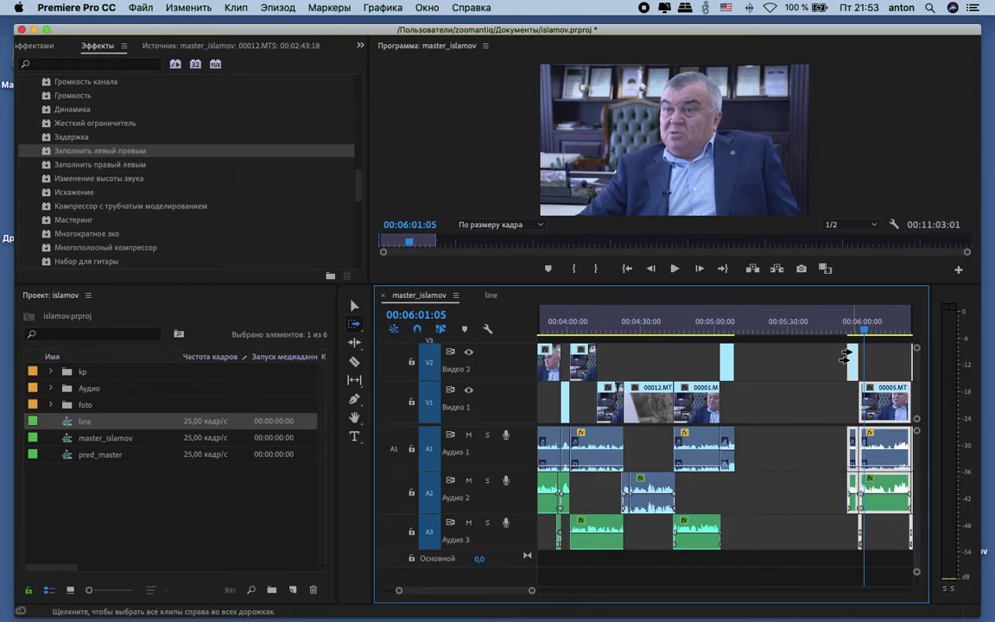
drag(829, 356, 745, 345)
Step: Close the remaining gap by shifting the following clips against the end of the photo's audio, and play the transition
click(739, 316)
key(=)
key(=)
key(=)
click(356, 305)
click(809, 412)
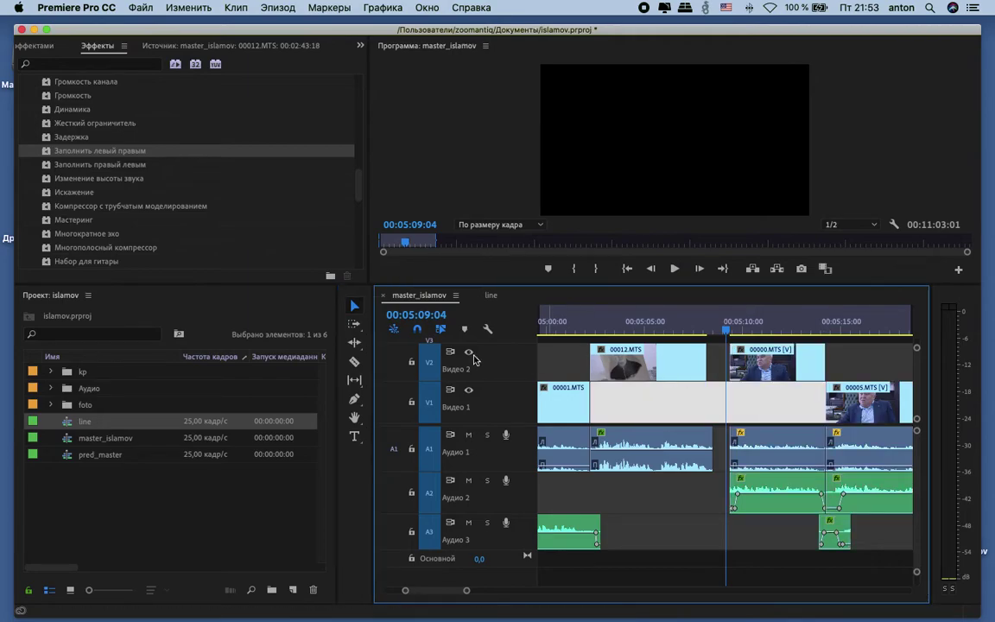
click(355, 325)
drag(782, 367, 771, 368)
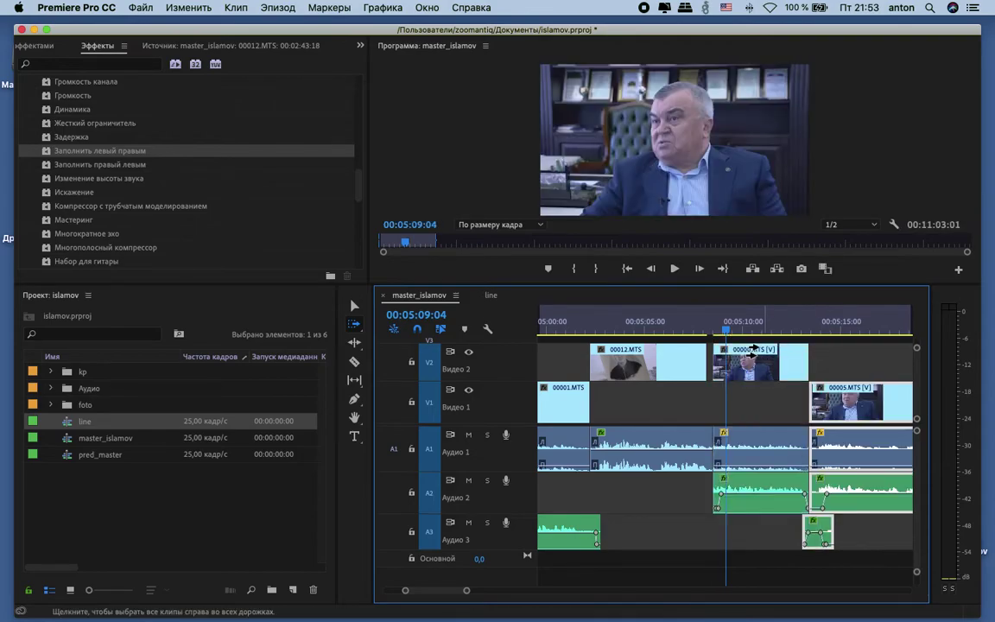
key(space)
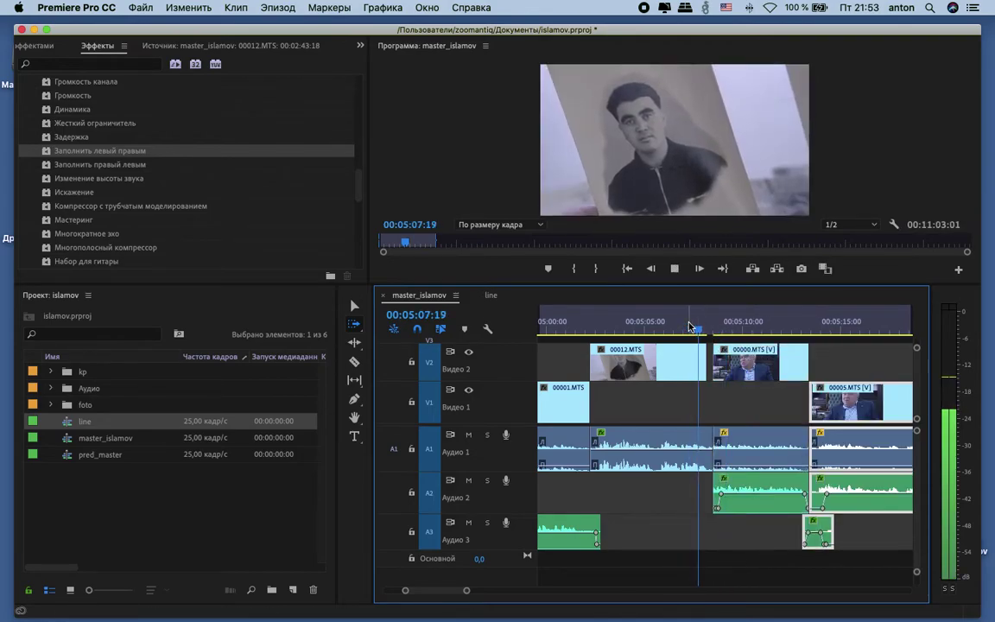
key(space)
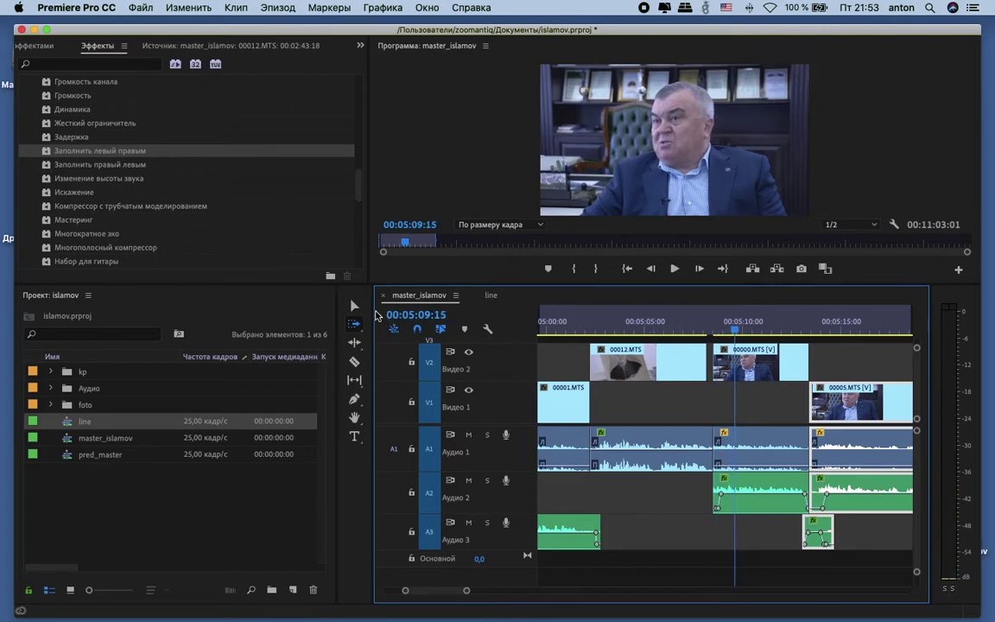
Step: Move the photo video clip in master_islamov from Video 2 down to Video 1 and set its speed to 90%
click(491, 296)
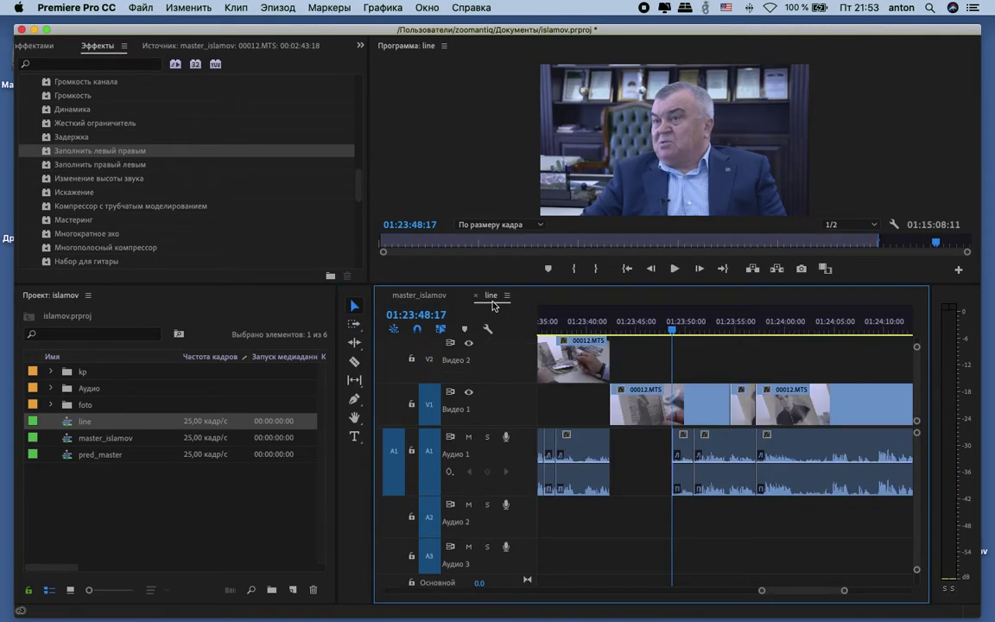
click(421, 295)
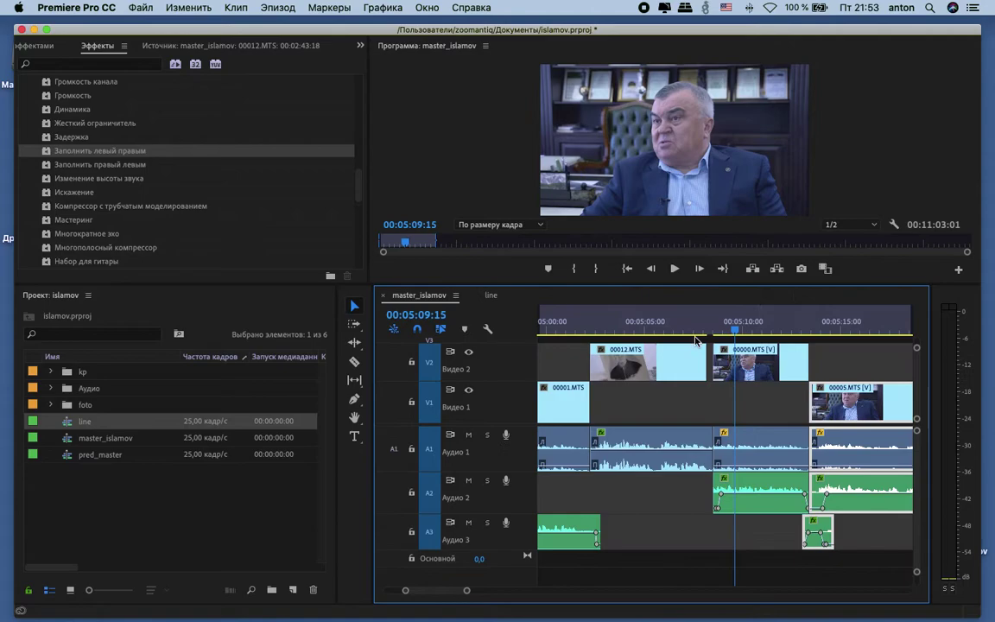
mouse_move(683, 329)
mouse_down()
mouse_move(727, 330)
mouse_move(670, 333)
mouse_up()
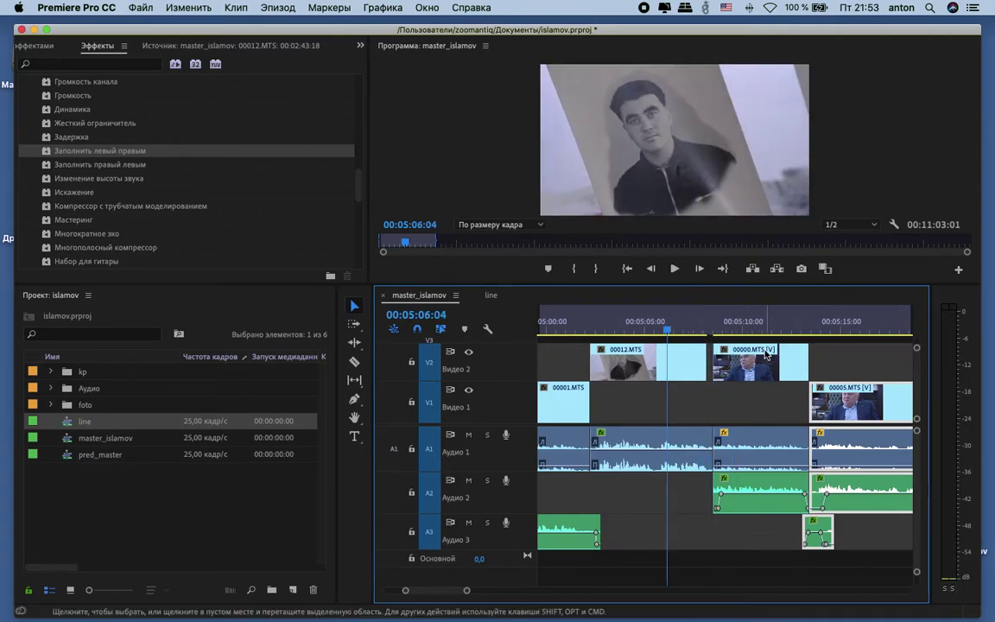
click(689, 353)
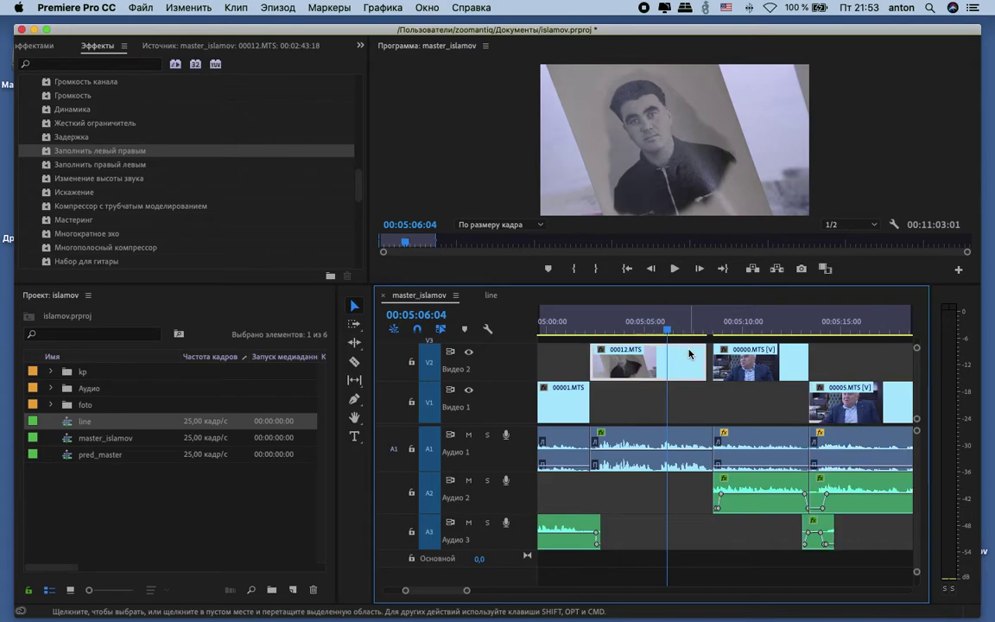
drag(690, 358, 679, 395)
right_click(679, 395)
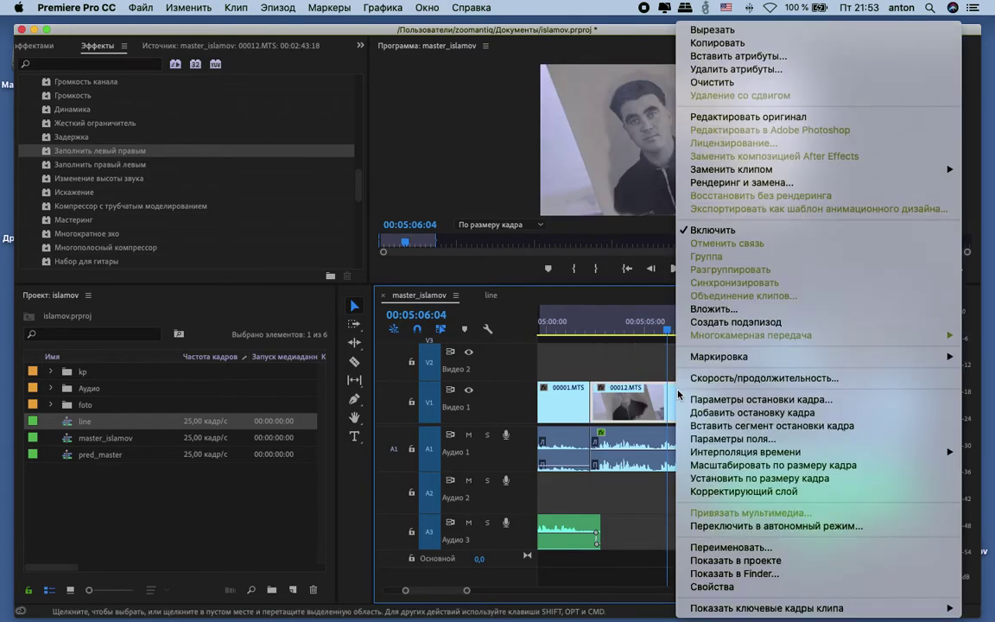
click(706, 373)
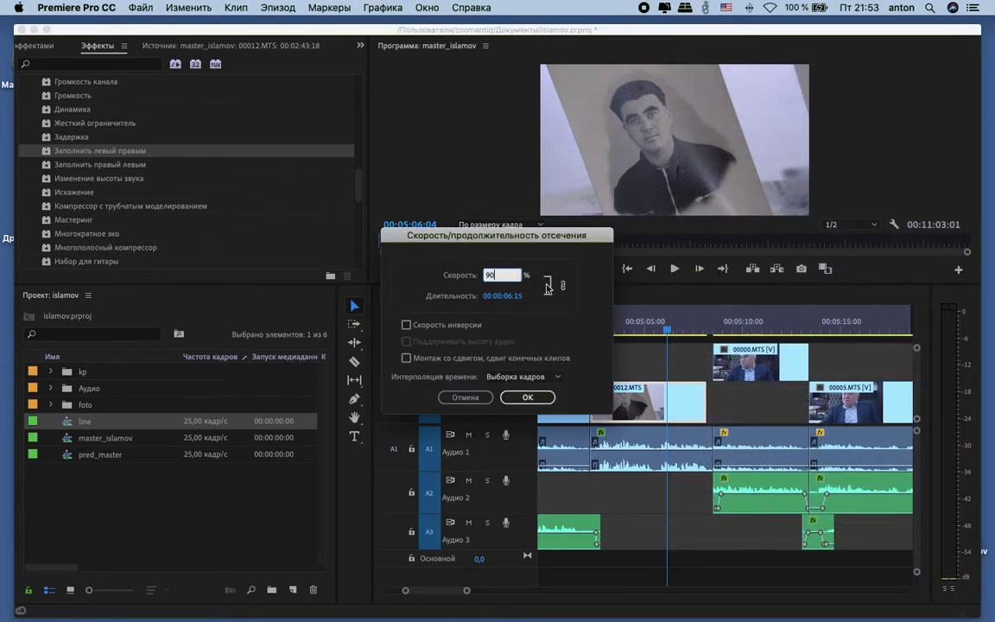
click(539, 398)
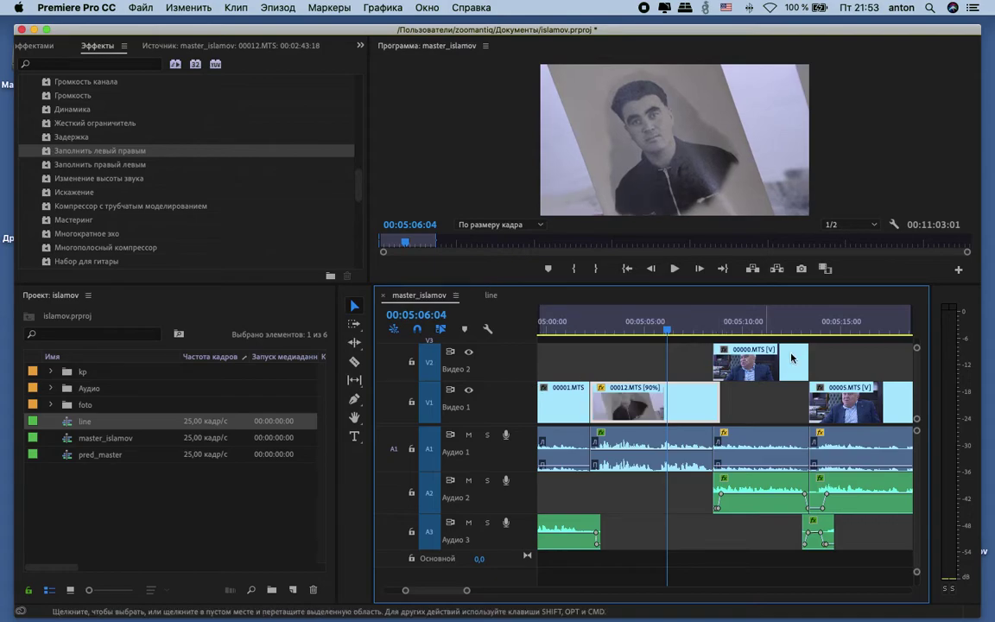
Step: Trim the end of the slowed photo clip back to the start of the next interview clip and play the transition
drag(720, 402, 712, 402)
key(minus)
key(minus)
key(space)
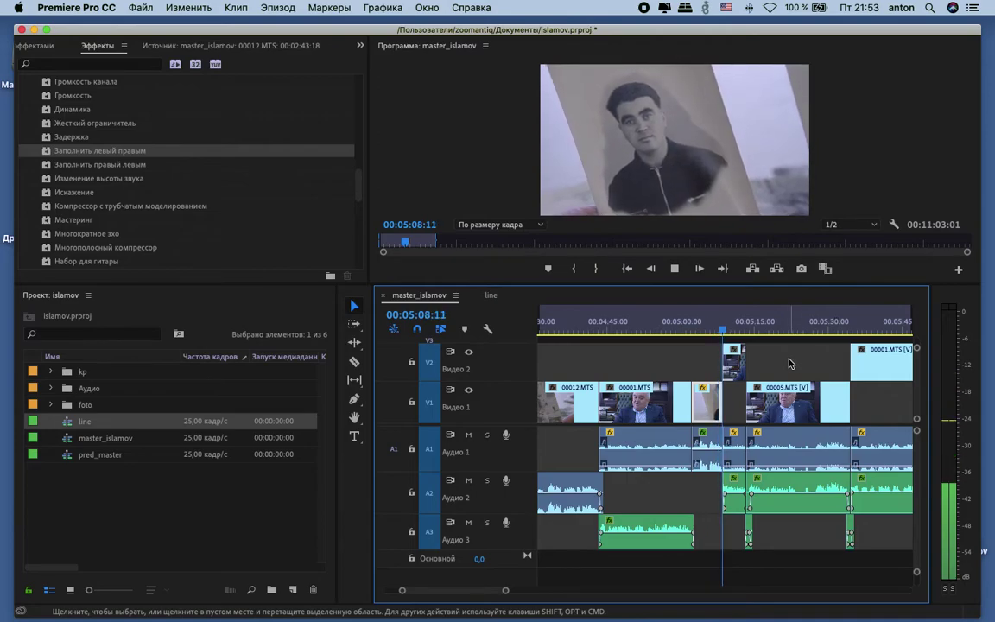
key(minus)
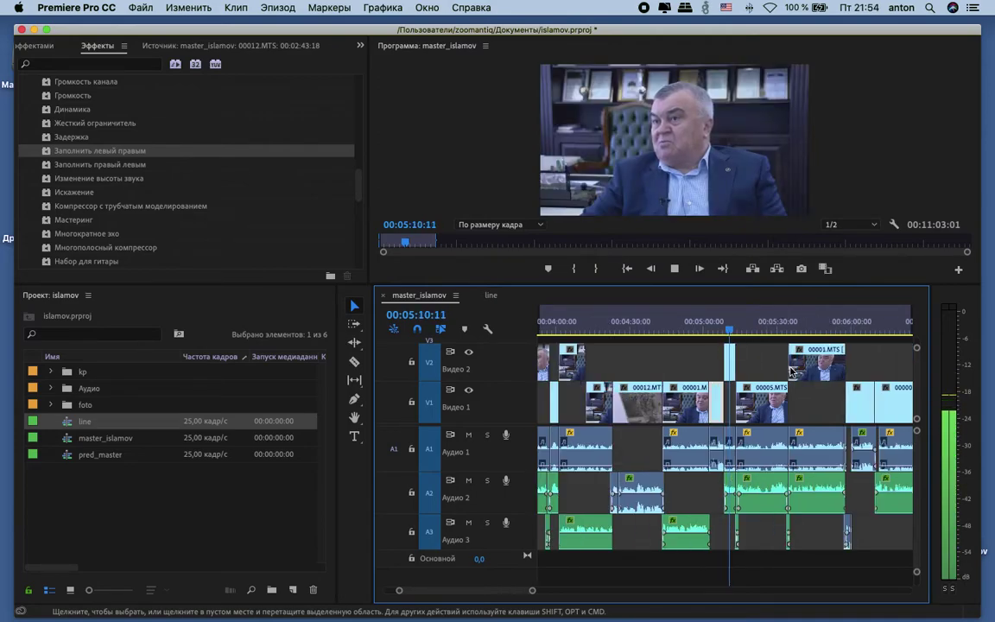
key(minus)
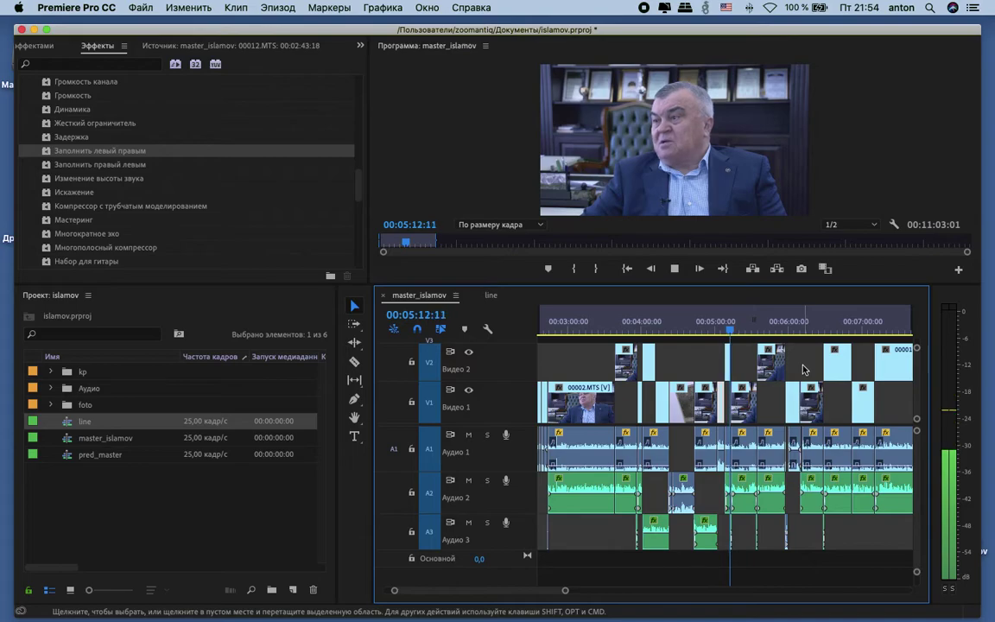
key(space)
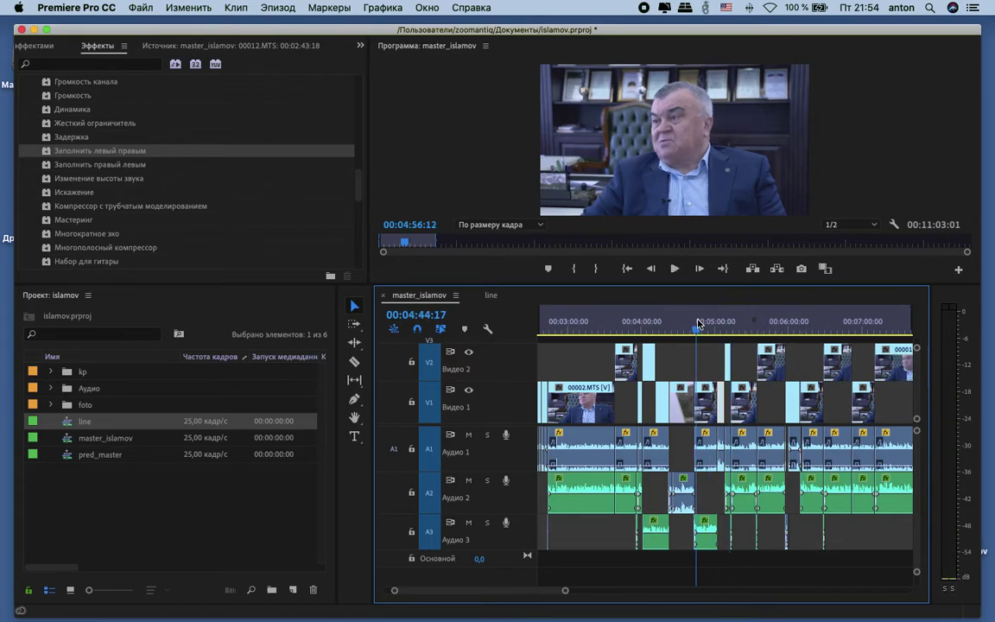
Step: Check the photo shots around 00:04:41 and 00:05:04 in master_islamov and play the photo clip around 01:24:04 in the line sequence
mouse_move(700, 324)
mouse_down()
mouse_move(720, 322)
mouse_move(695, 321)
mouse_up()
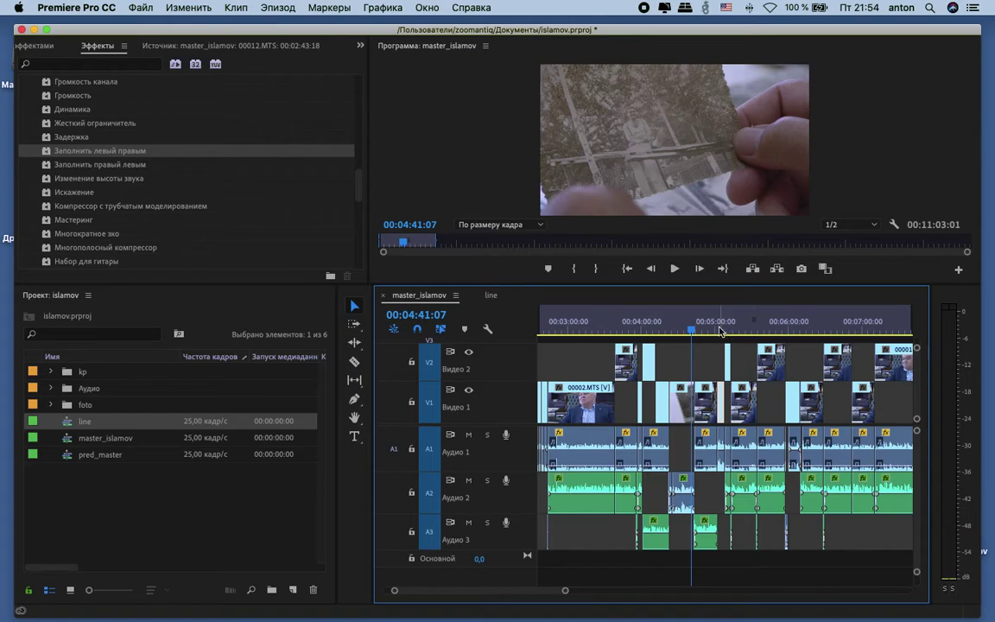
click(720, 328)
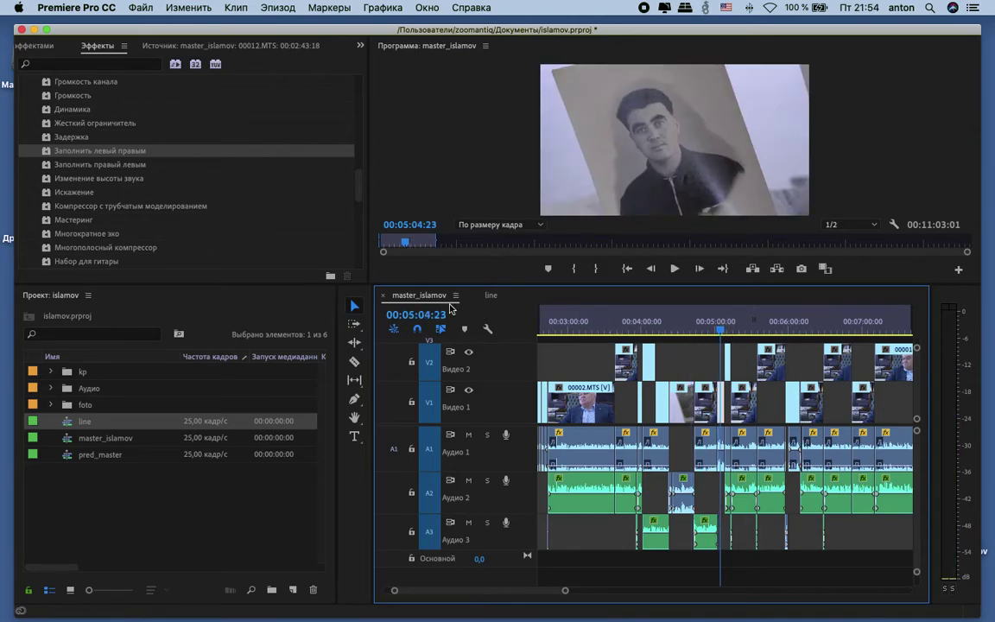
click(491, 295)
click(784, 329)
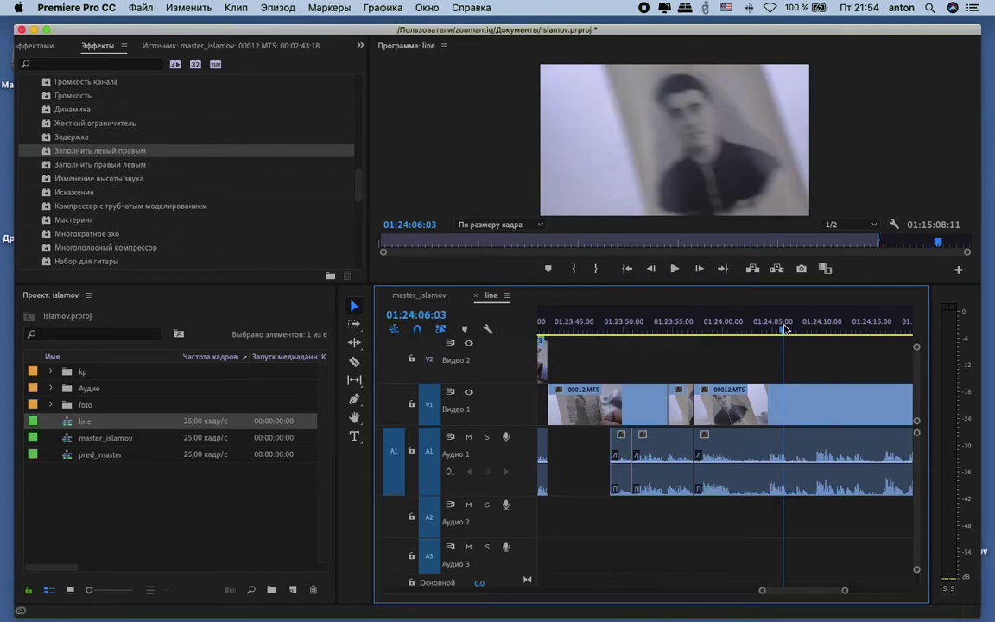
key(space)
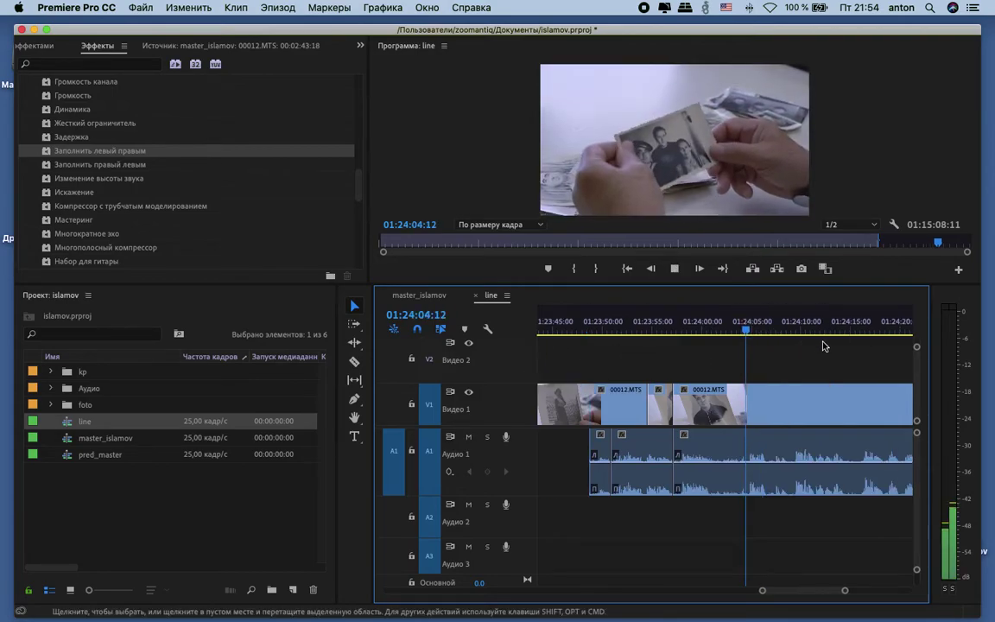
key(equal)
key(equal)
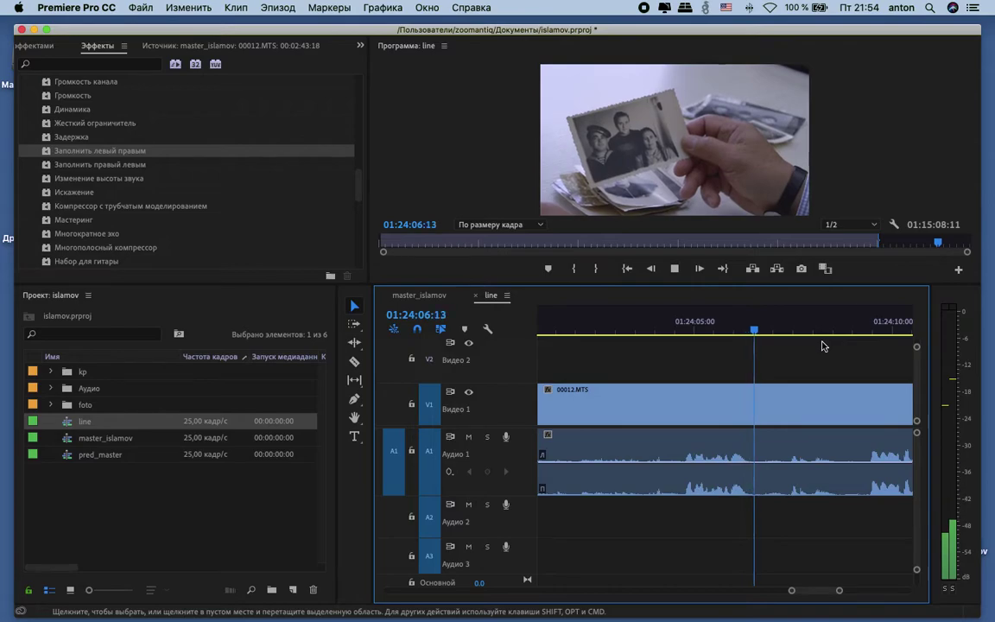
key(minus)
key(minus)
key(minus)
key(minus)
key(space)
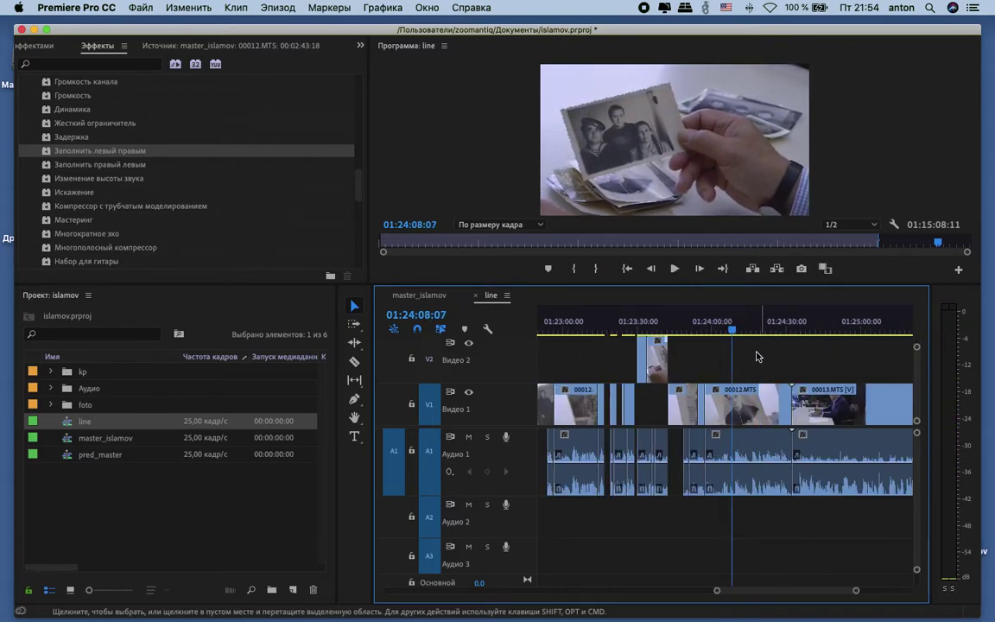
Step: Look back through the line sequence for earlier fragments, from about 01:21:44 to the start of 00007.MTS
scroll(759, 356, left, 4)
scroll(735, 358, up, 3)
mouse_move(707, 337)
mouse_down()
mouse_move(691, 324)
mouse_move(711, 320)
mouse_up()
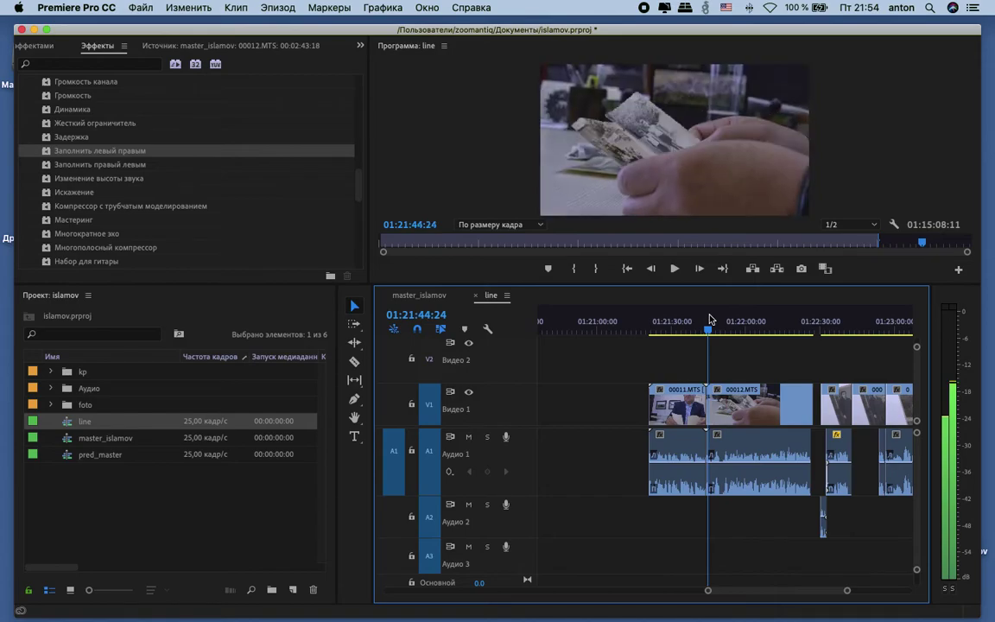
key(minus)
scroll(616, 326, left, 2)
click(618, 324)
drag(576, 323, 569, 322)
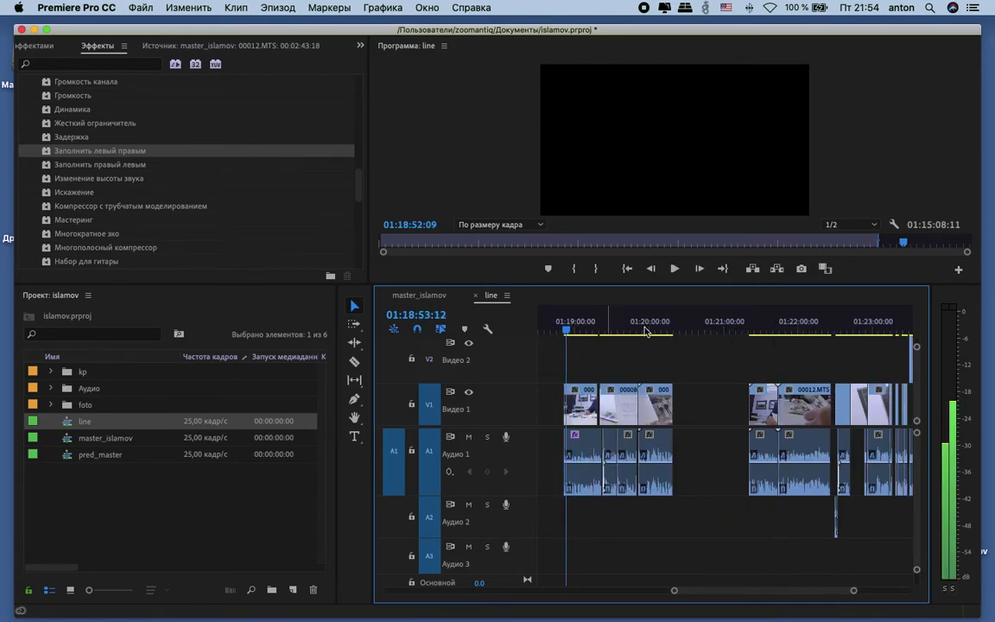
key(space)
key(equal)
key(equal)
scroll(819, 351, right, 3)
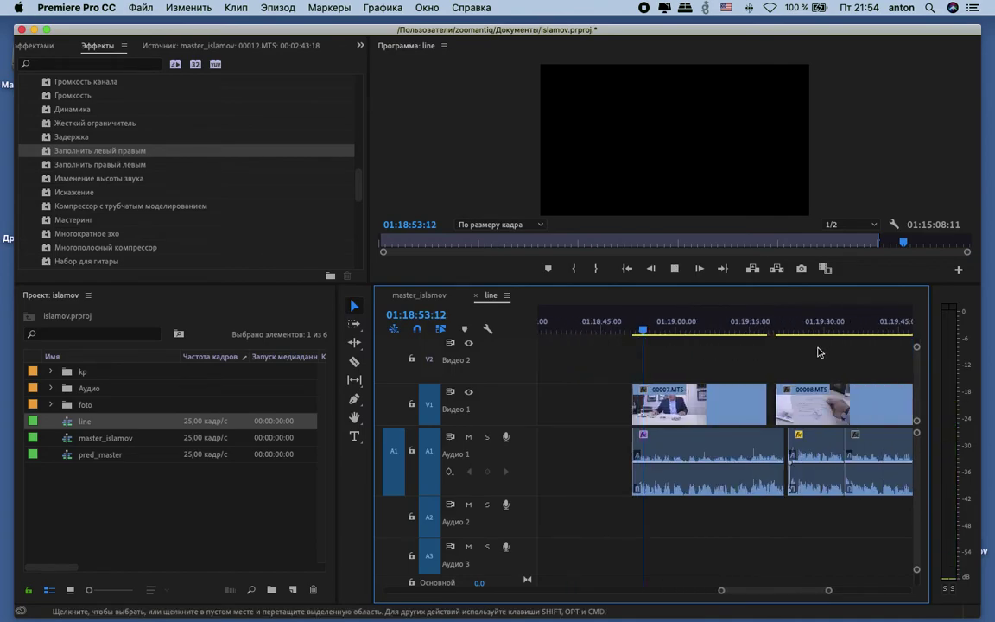
click(635, 328)
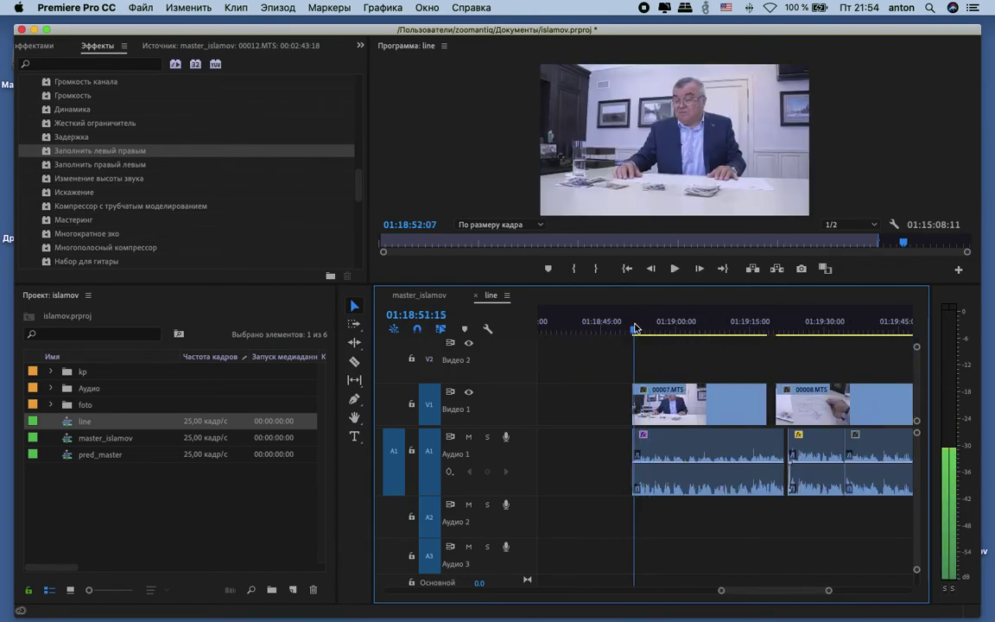
drag(635, 324, 635, 324)
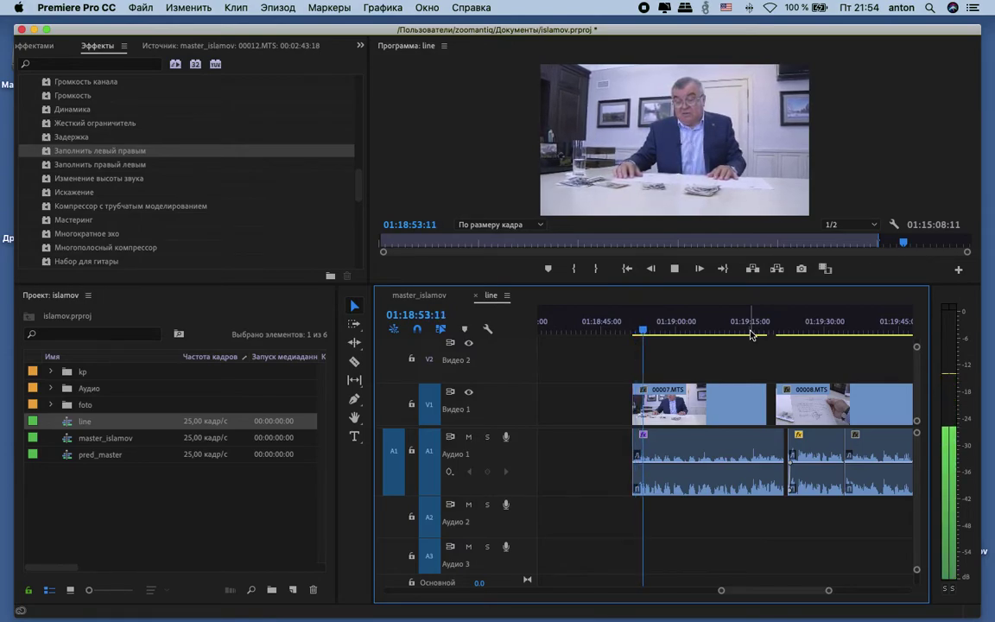
Step: Play the end of the interview clip 00007.MTS and the beginning of the letter clip 00008.MTS in the line sequence
drag(783, 329, 787, 329)
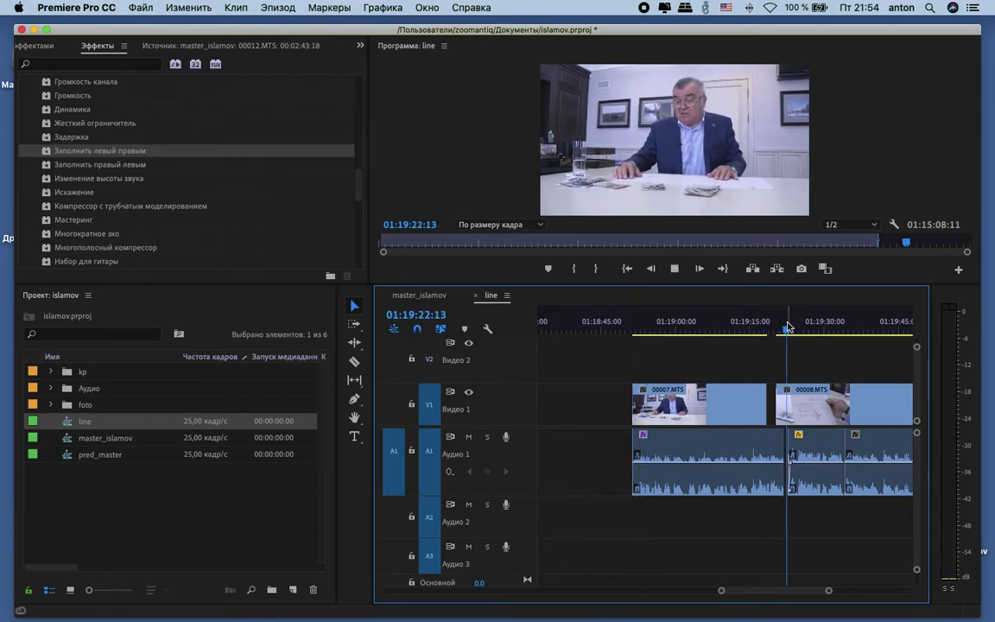
scroll(817, 343, down, 2)
key(space)
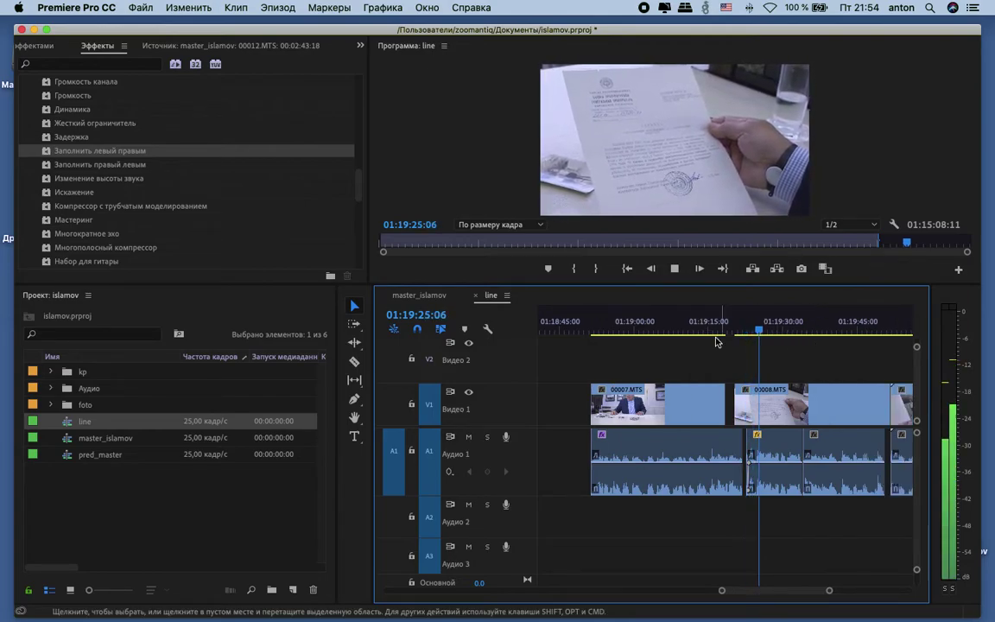
click(674, 331)
key(space)
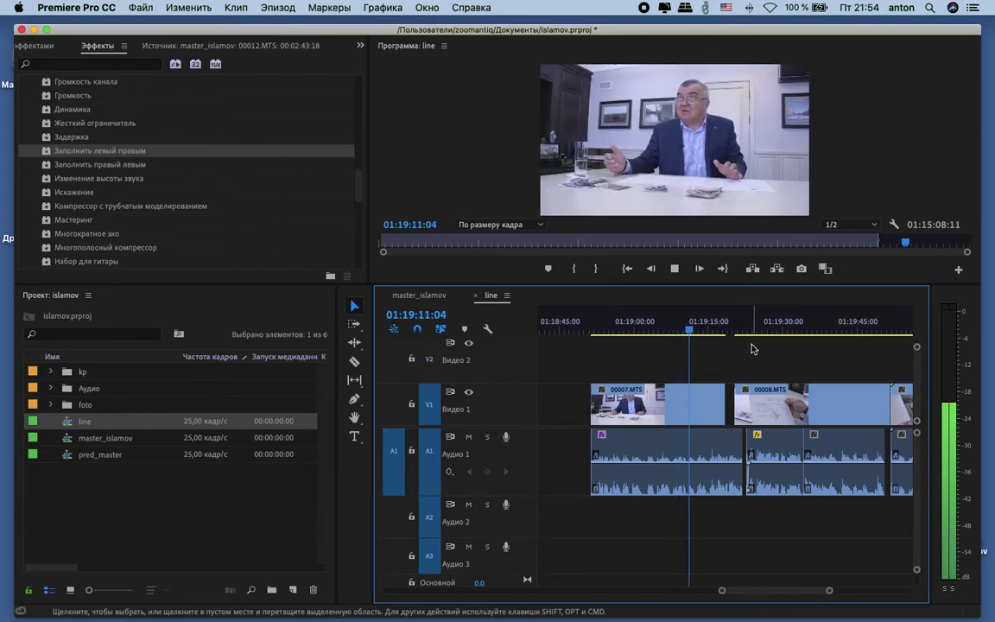
click(747, 329)
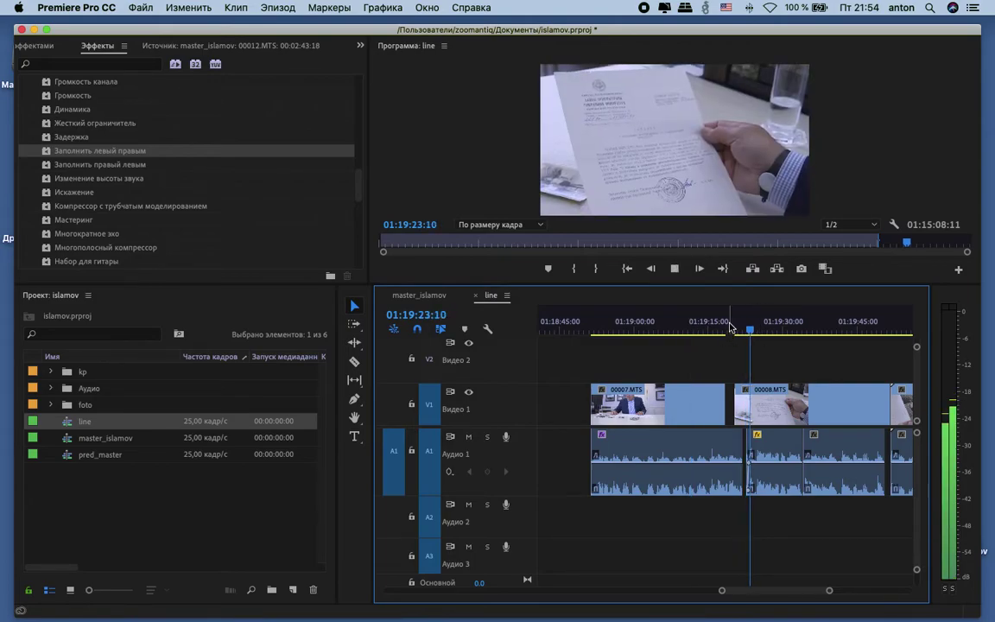
click(729, 329)
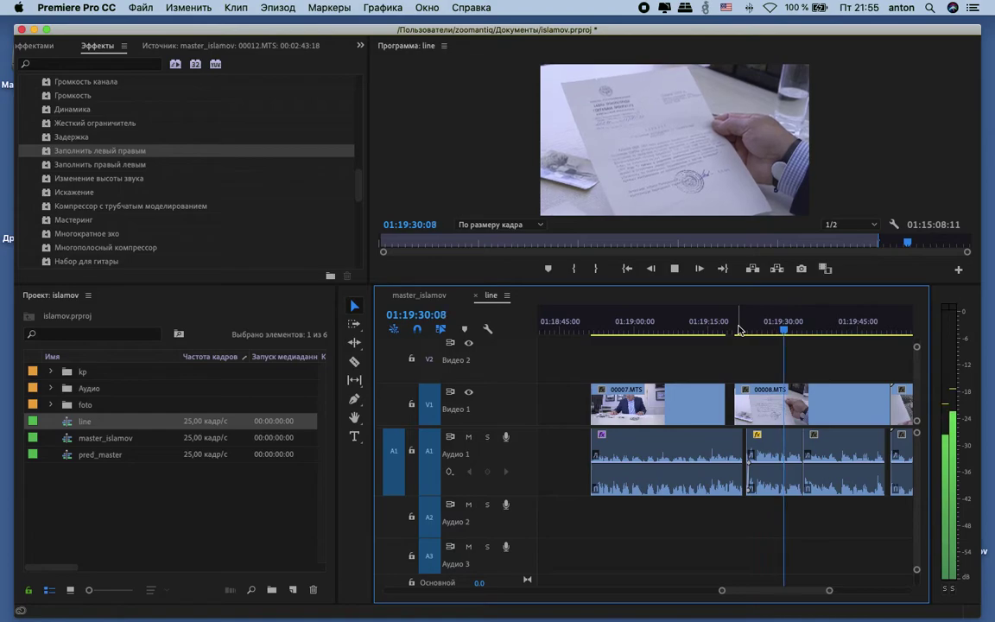
key(space)
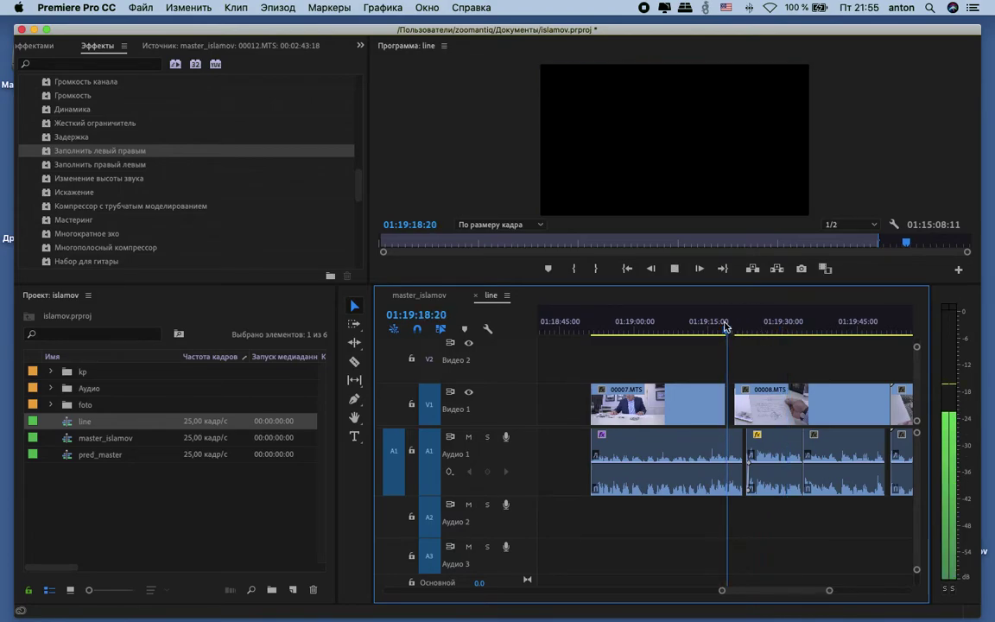
drag(727, 325, 693, 329)
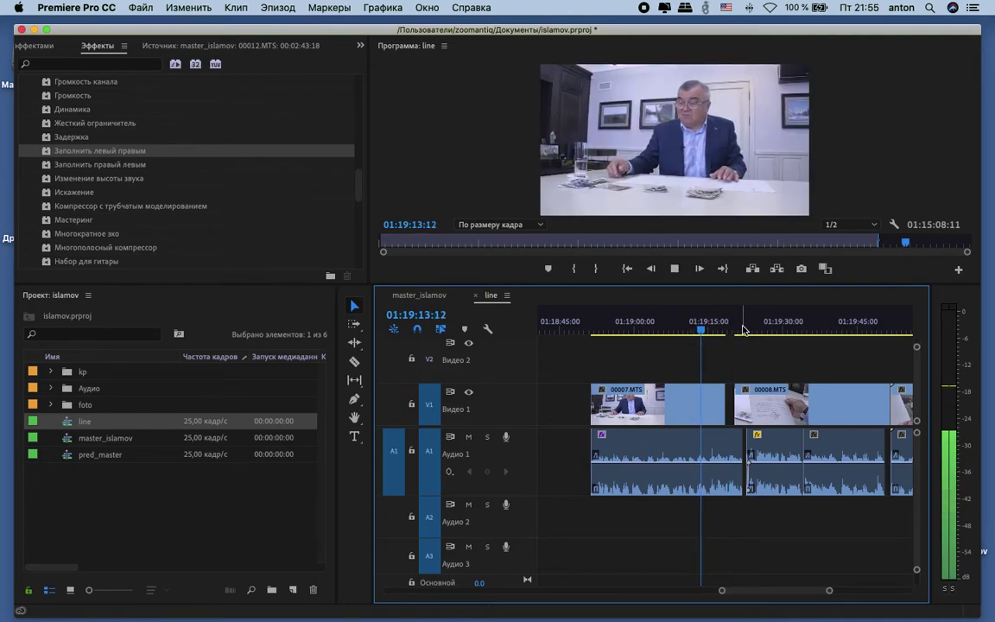
drag(750, 325, 735, 326)
key(space)
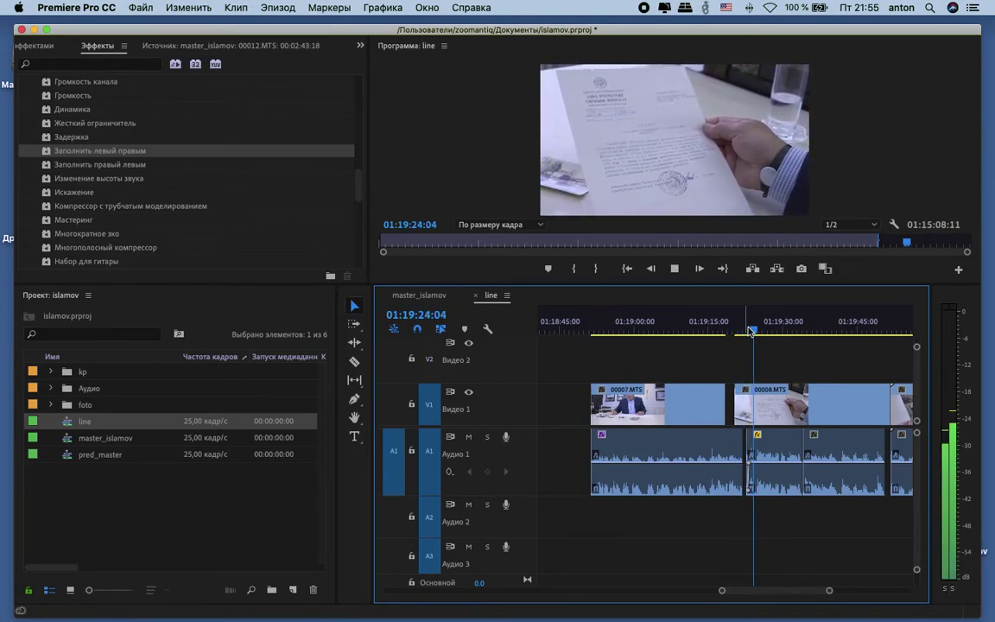
key(space)
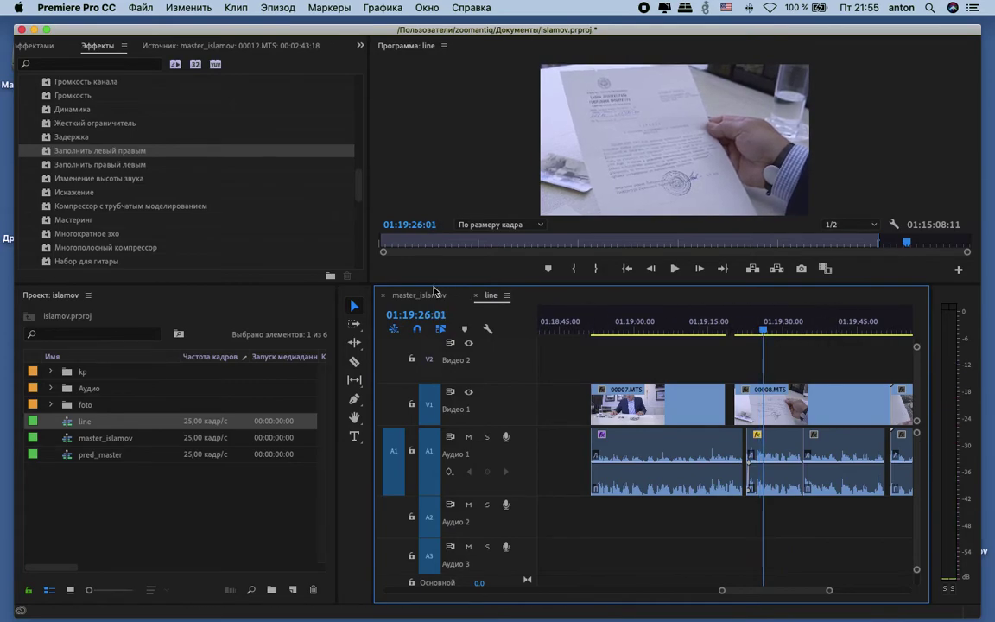
Step: Check the interview fragments in master_islamov from about 00:05:45 to 00:06:48
click(417, 296)
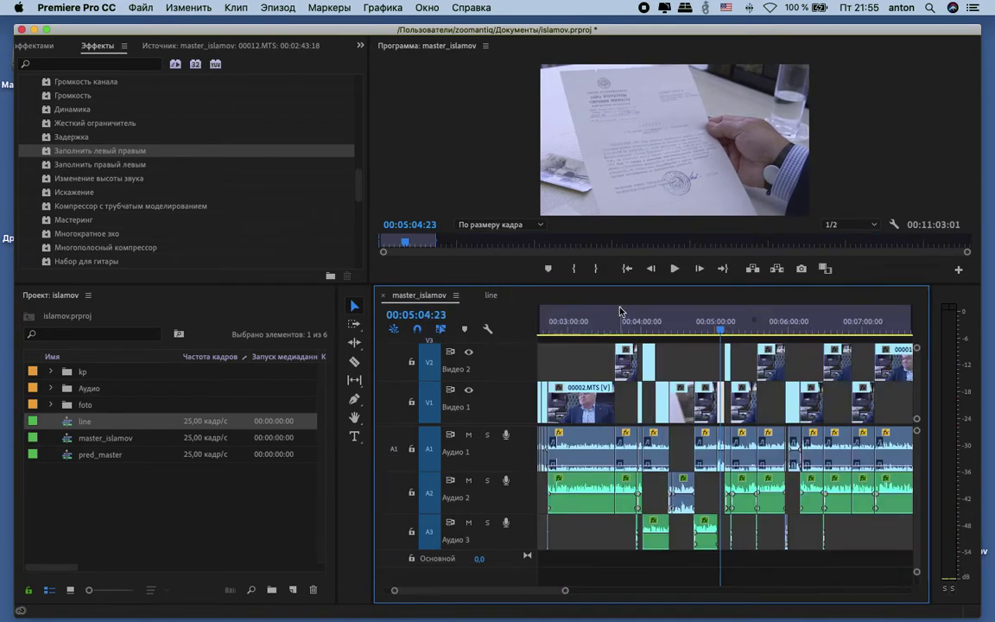
click(745, 357)
click(769, 330)
key(space)
scroll(812, 363, right, 3)
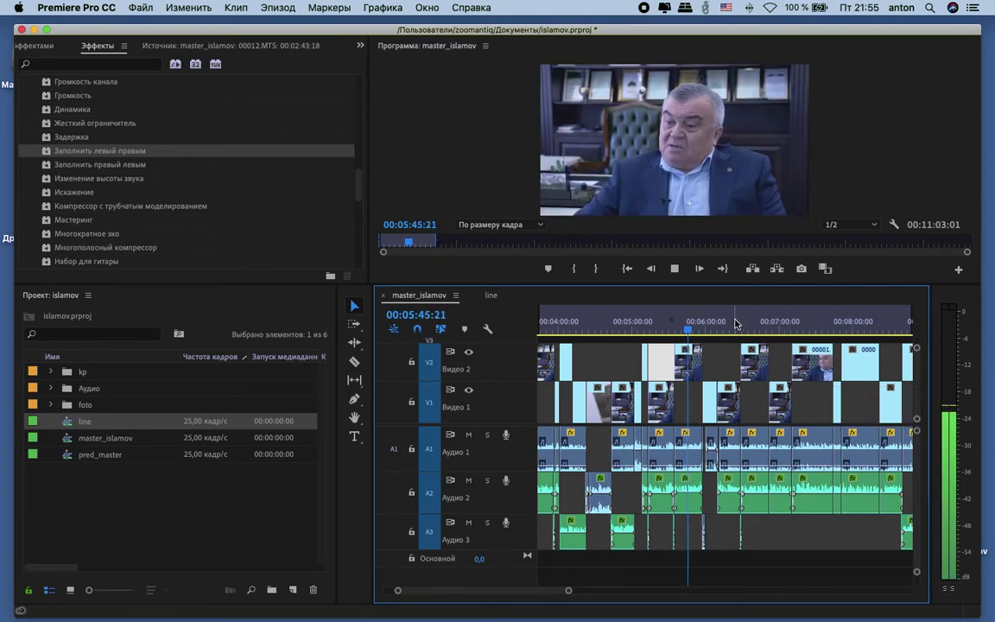
click(730, 324)
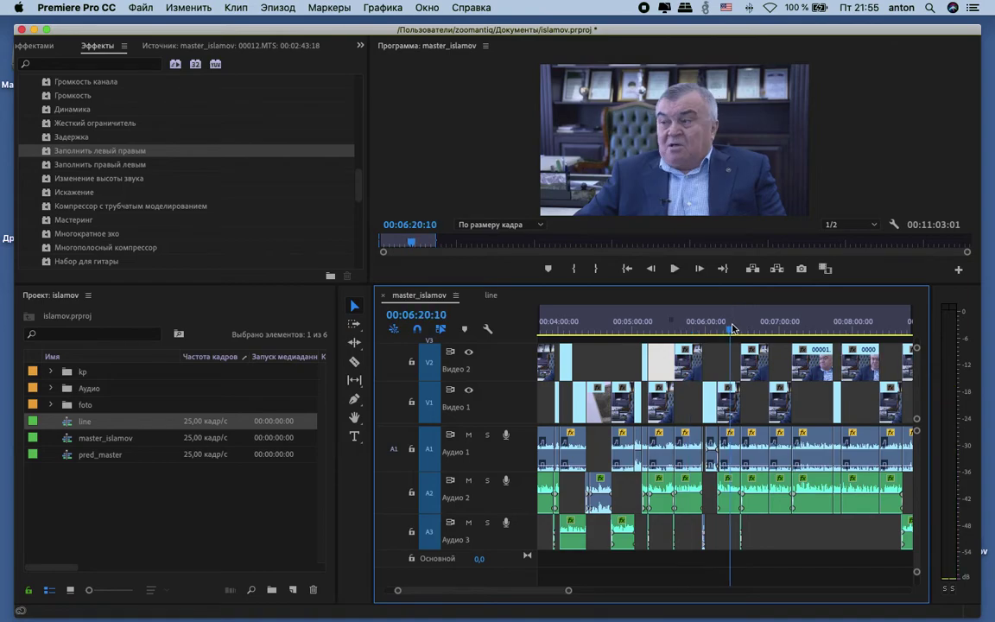
drag(806, 337, 765, 332)
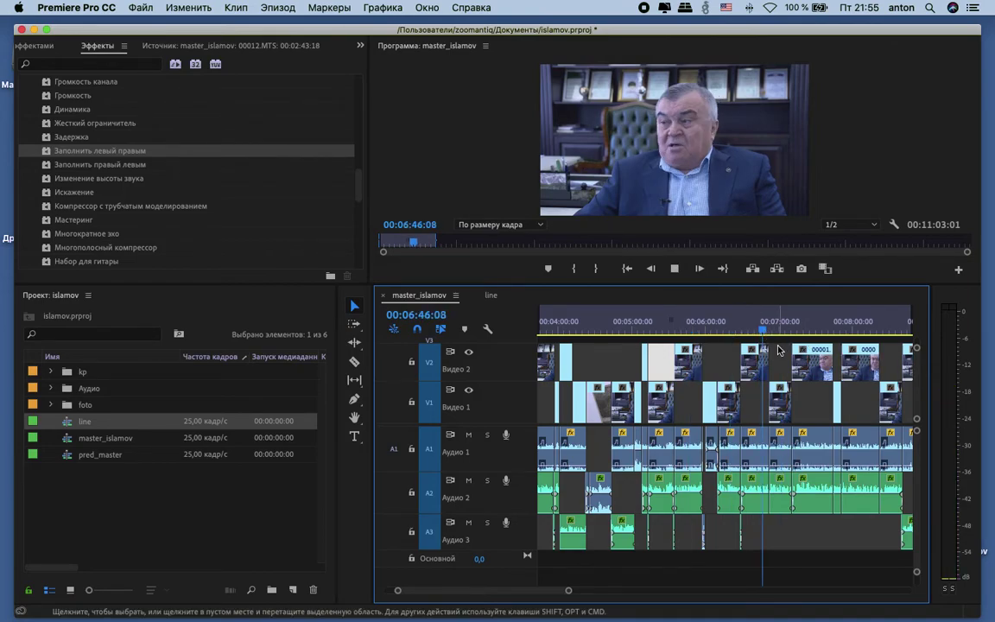
scroll(734, 337, right, 5)
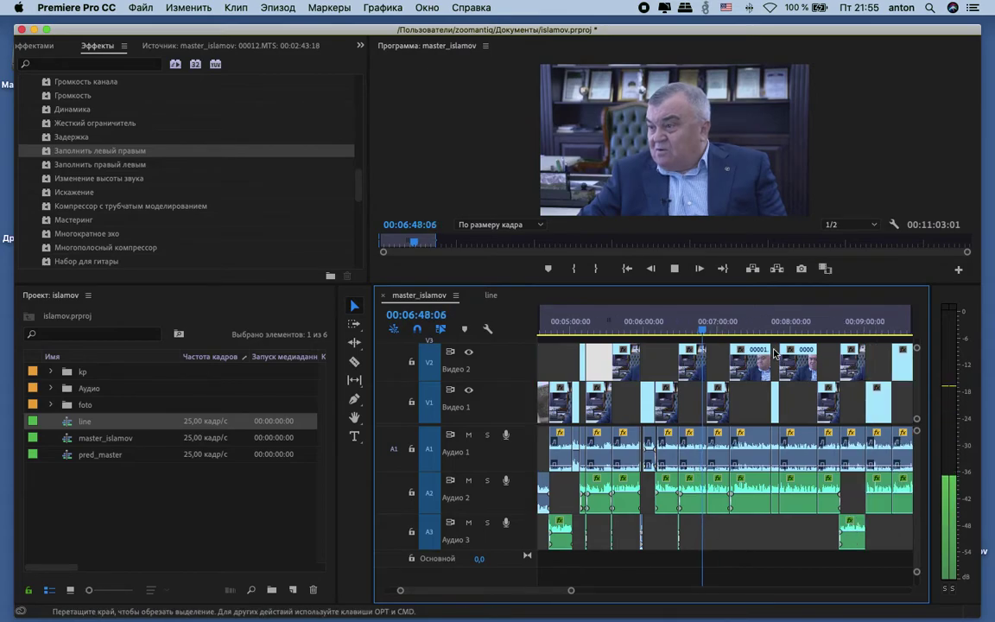
Step: Play the remaining interview fragments in master_islamov from about 00:07:00 to 00:09:11
click(700, 322)
scroll(743, 346, right, 3)
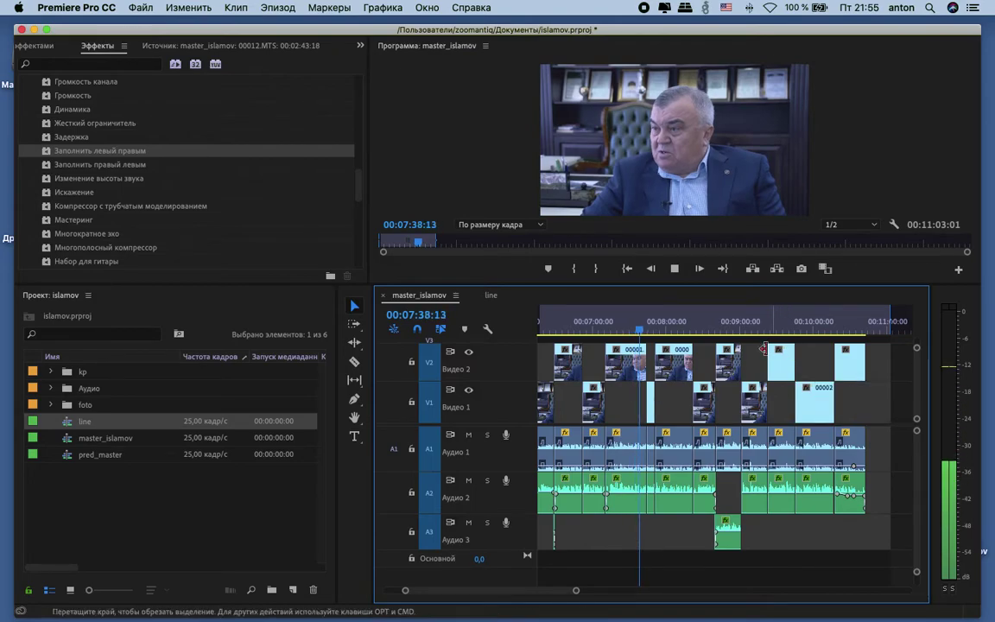
click(690, 329)
scroll(860, 400, right, 1)
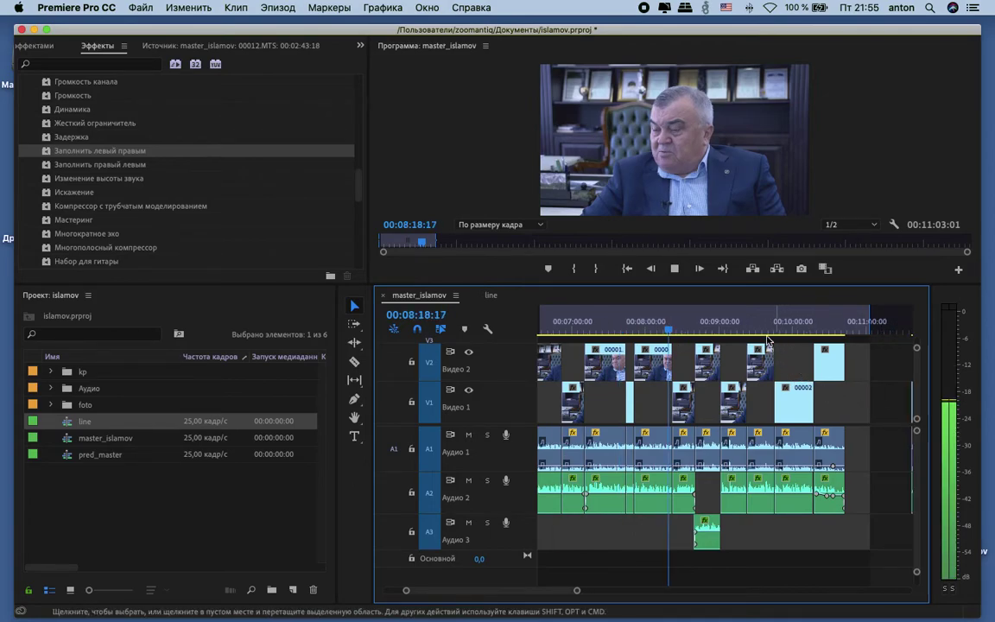
click(714, 328)
scroll(852, 398, right, 2)
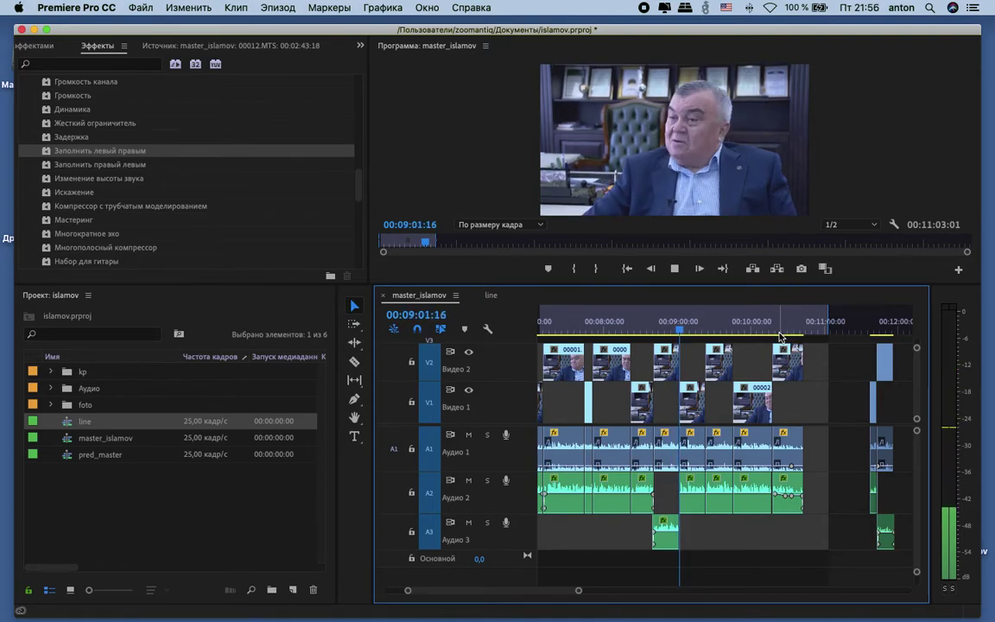
click(691, 324)
key(space)
scroll(837, 390, right, 2)
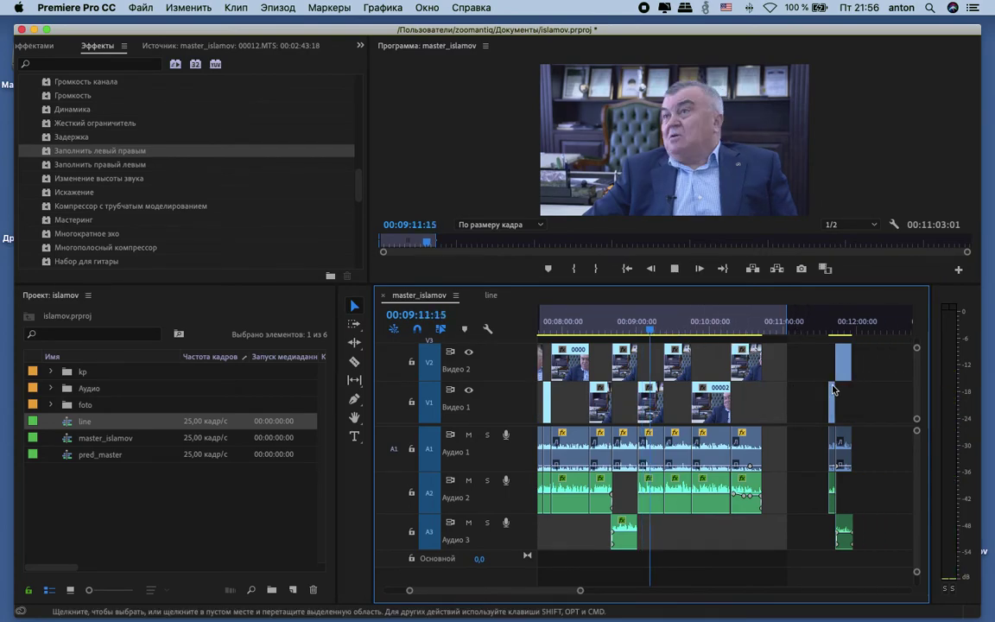
Step: Shift the spare fragments at the sequence end further along and move the last three interview clips to about 00:10:40
drag(920, 557, 905, 373)
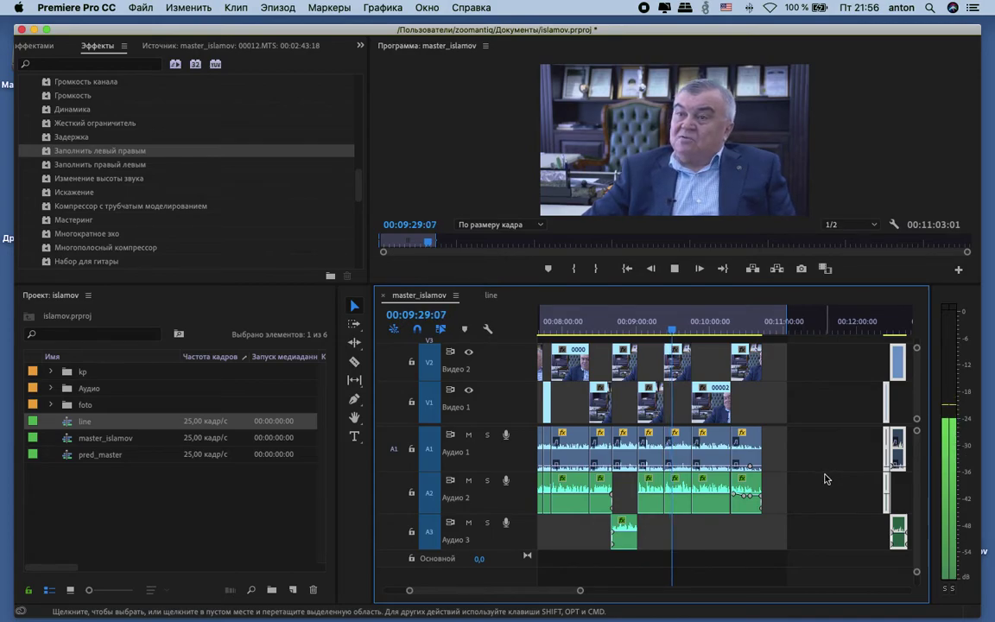
key(space)
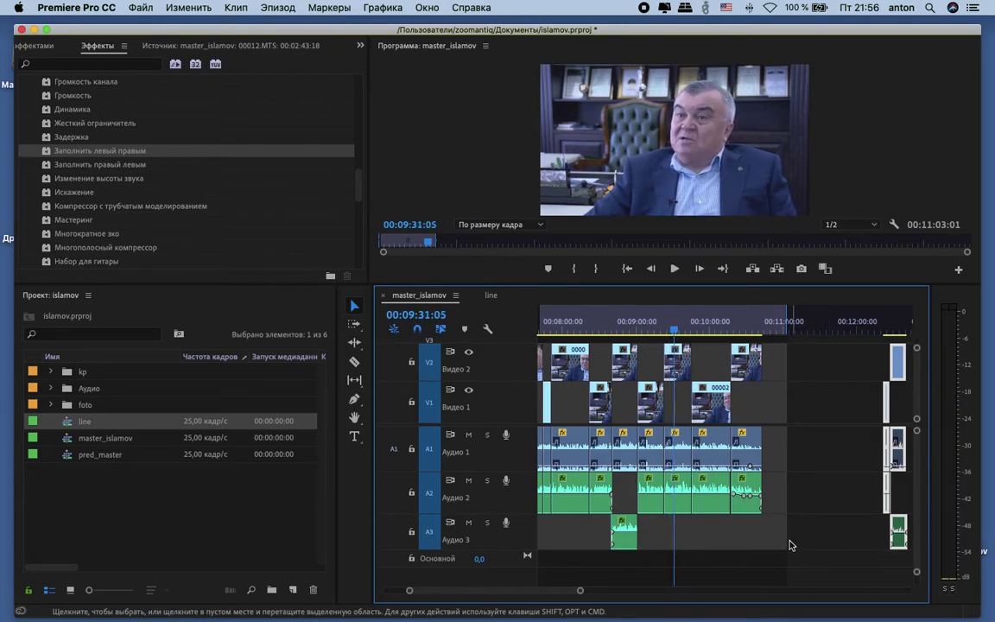
drag(784, 530, 767, 371)
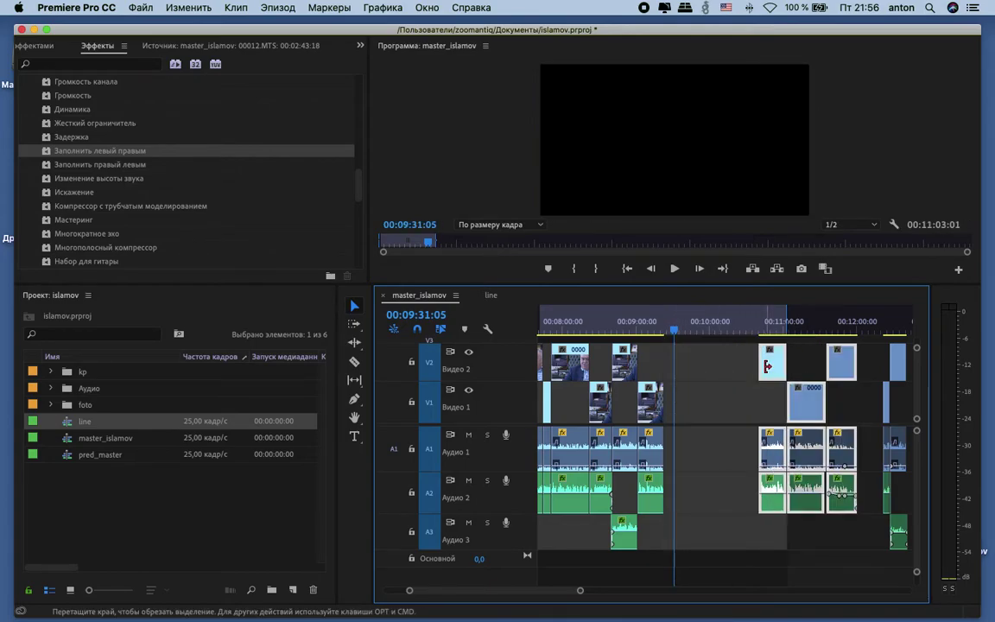
Step: Move the spare end fragments to about 00:14:50 and shift the last three interview clips about 00:01:14 further along
scroll(767, 371, right, 3)
drag(879, 563, 783, 330)
key(minus)
drag(765, 380, 888, 384)
click(881, 327)
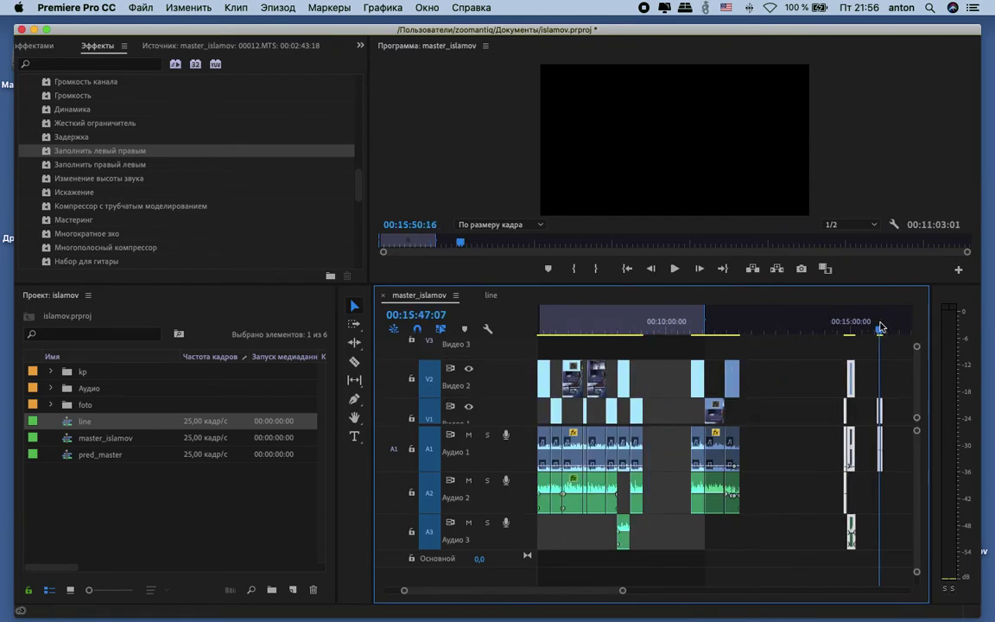
click(900, 363)
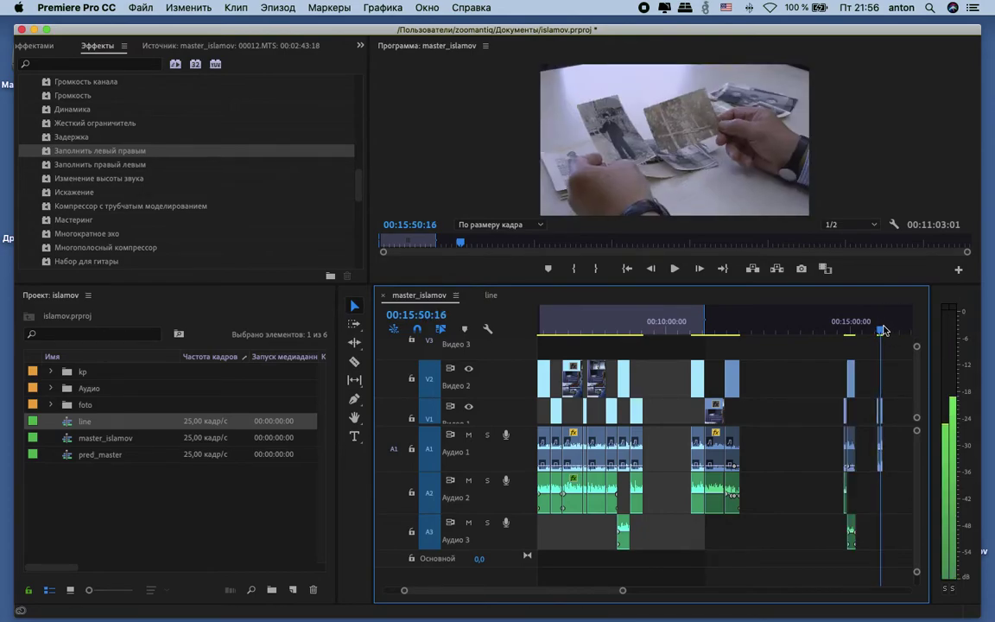
drag(673, 350, 778, 525)
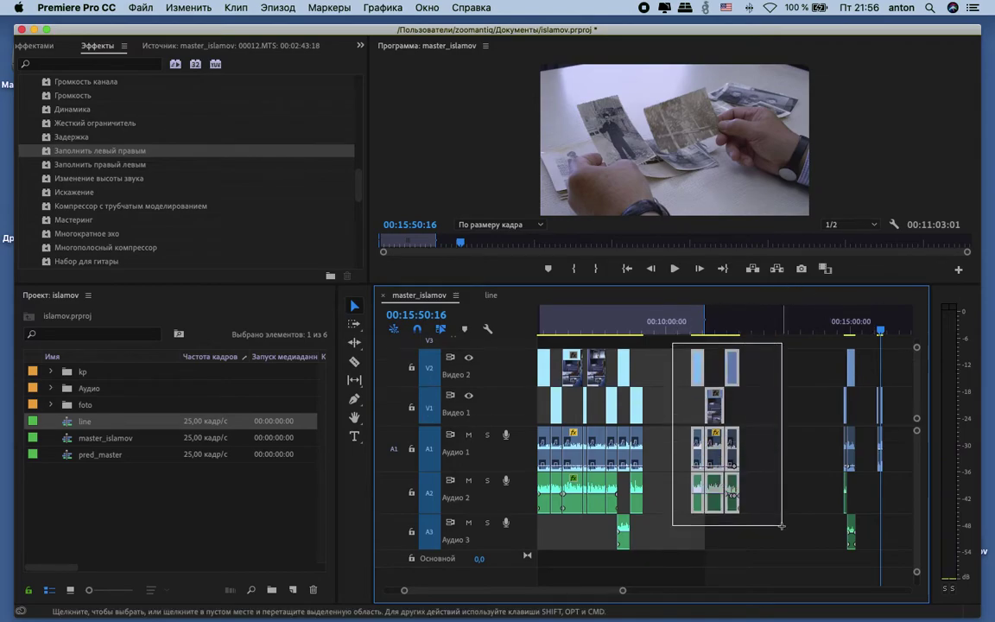
drag(698, 360, 741, 365)
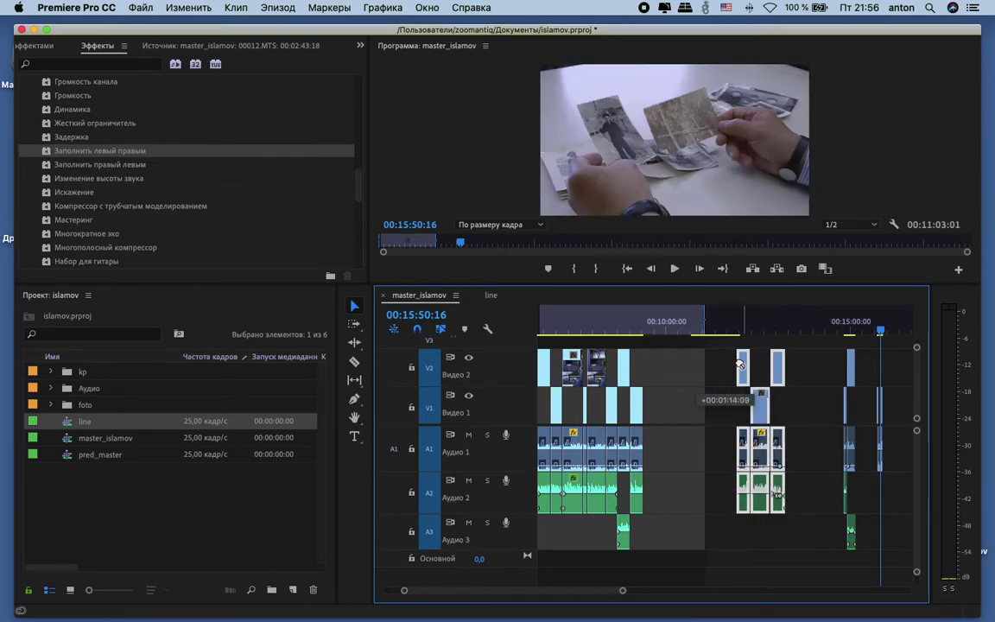
Step: Check the end of 00008.MTS and the beginning of photo clip 00010.MTS in the line sequence, around 01:19:50
click(491, 296)
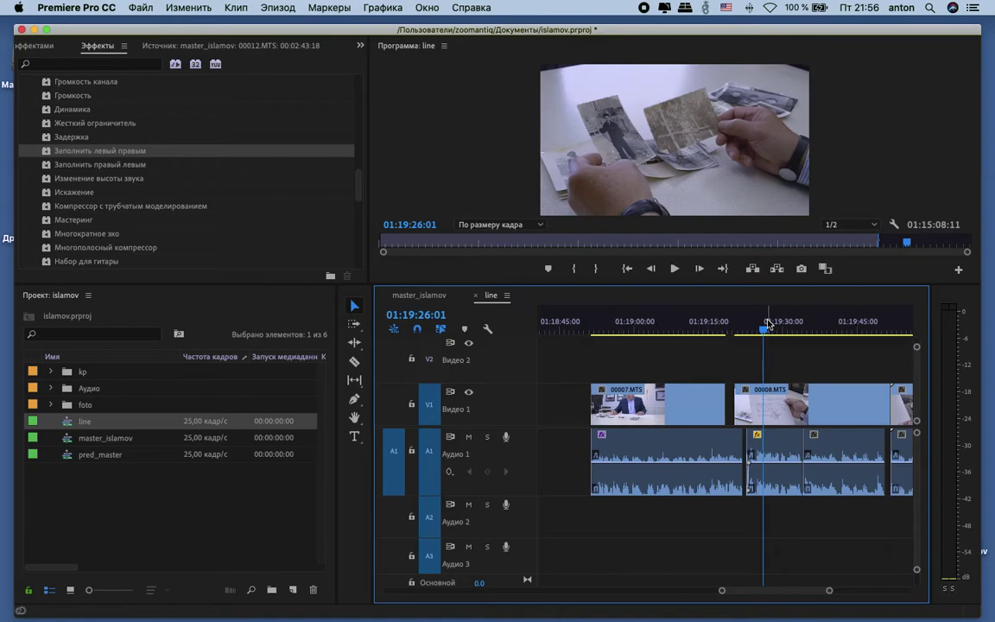
drag(733, 321, 696, 321)
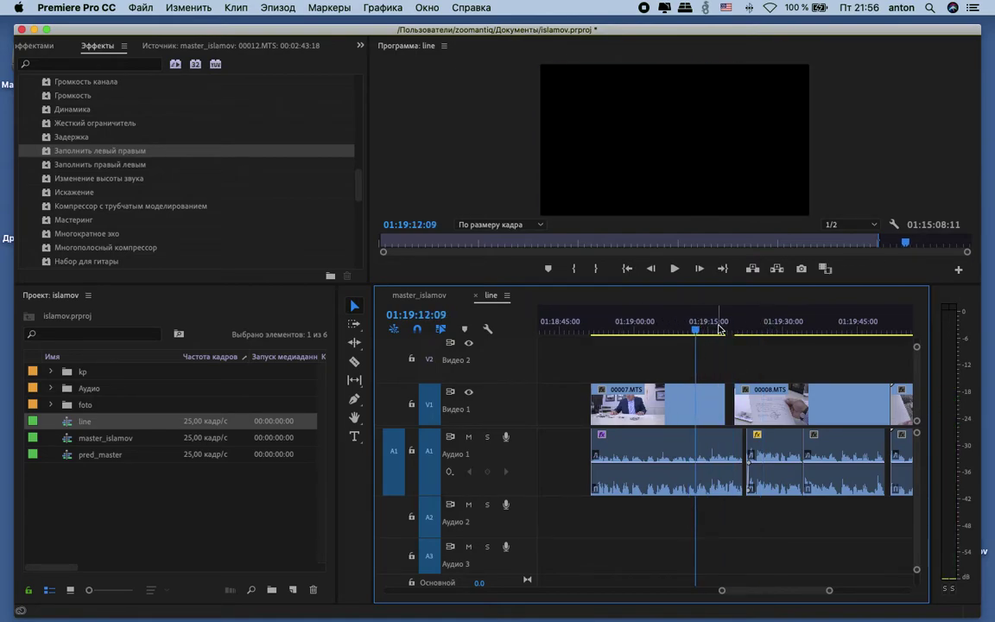
scroll(812, 331, right, 3)
click(791, 326)
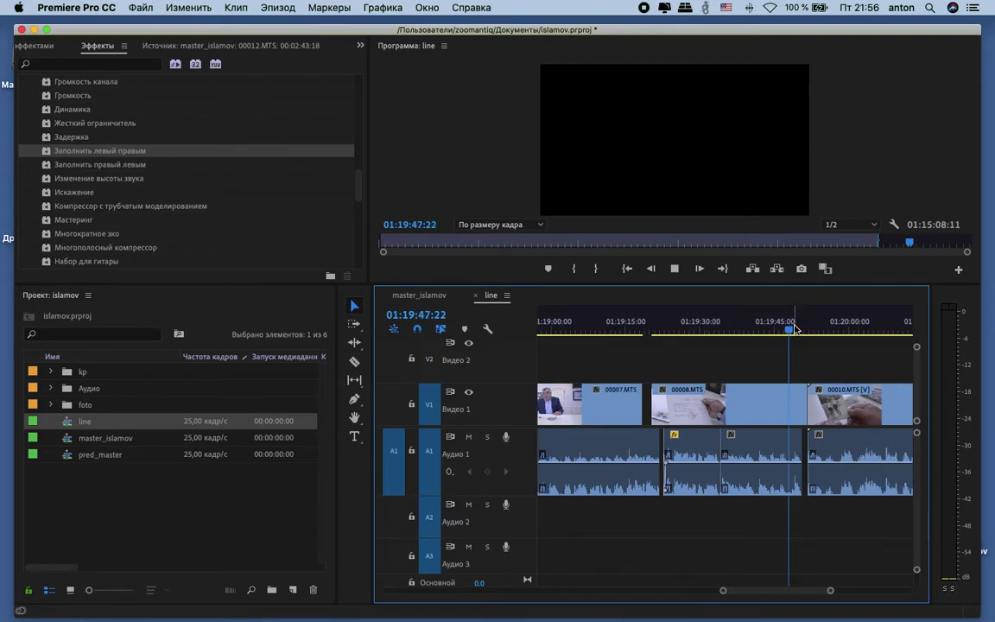
key(space)
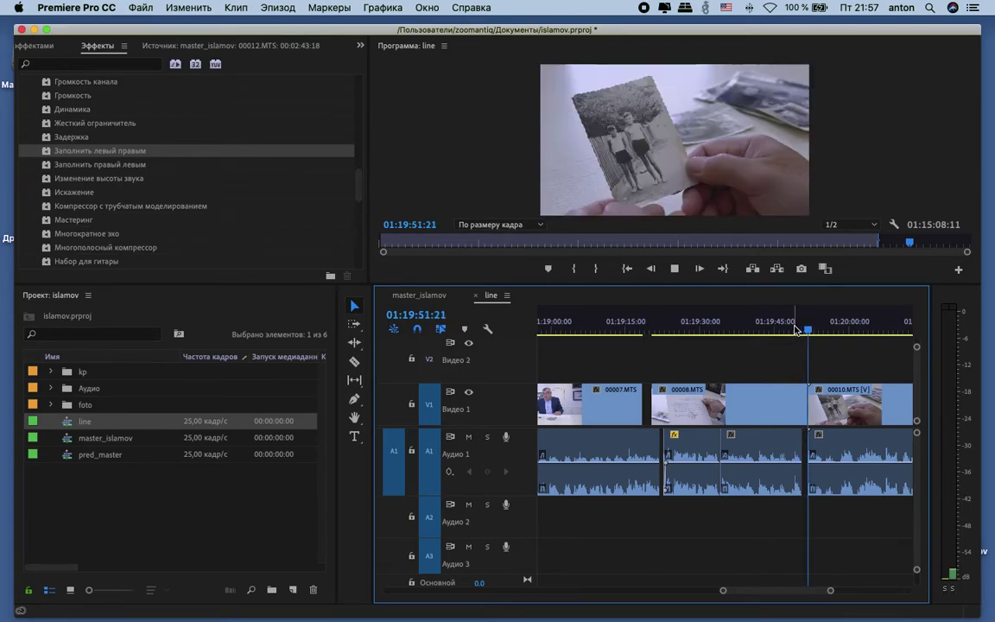
key(space)
Step: Copy clips 00007.MTS and 00008.MTS with their audio from the line sequence and paste them into master_islamov at 00:09:42:08
drag(597, 370, 761, 506)
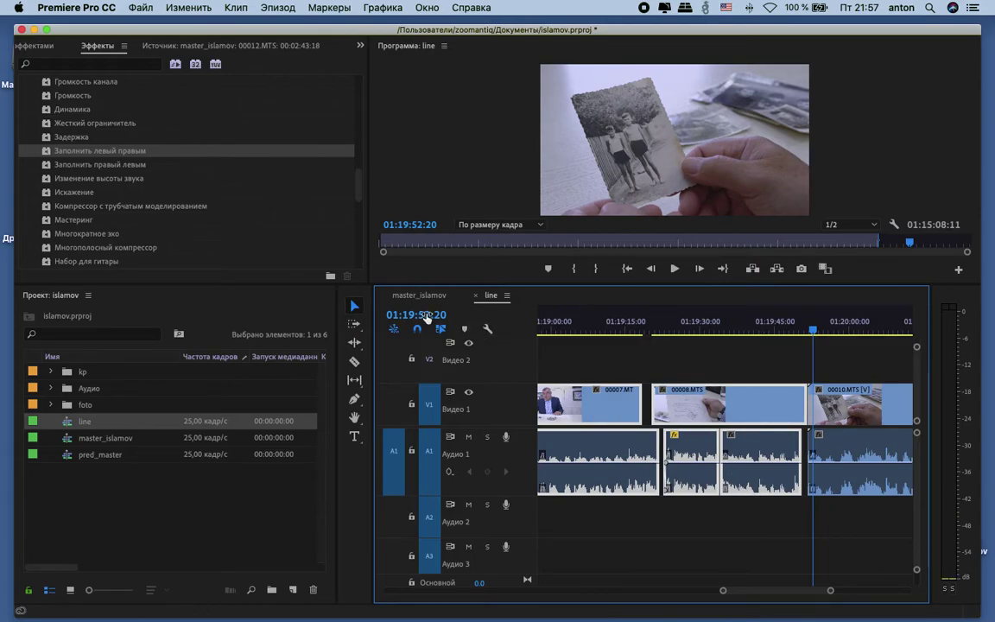
click(430, 296)
click(657, 328)
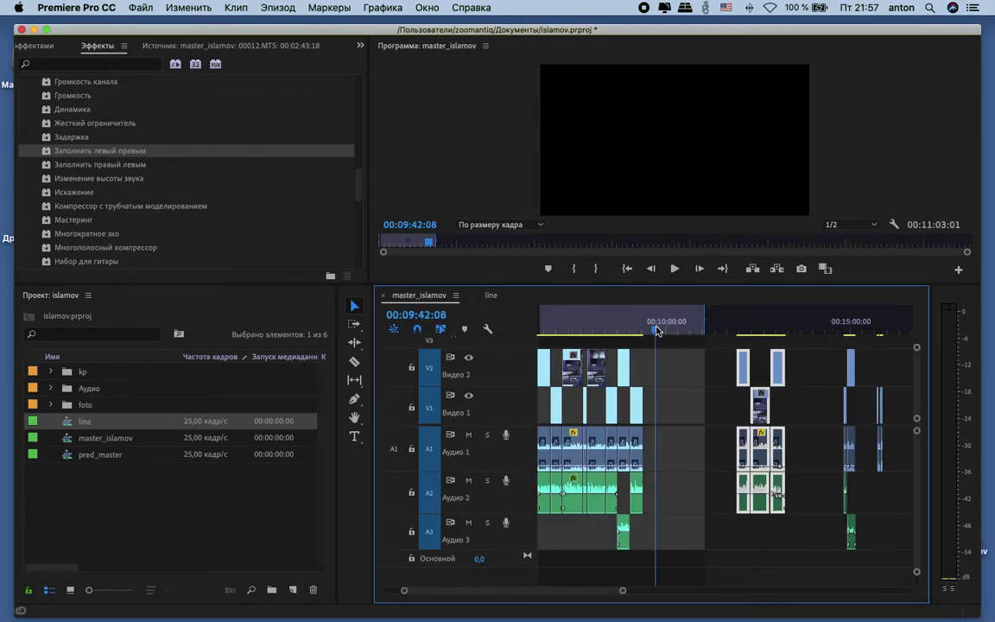
key(super+v)
click(663, 328)
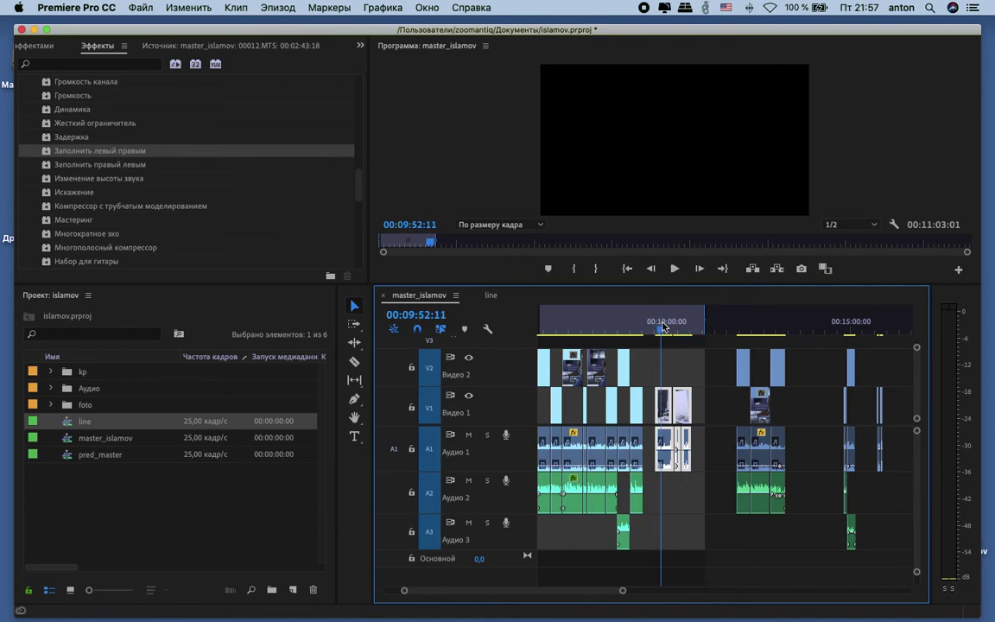
Step: Play the pasted clip 00007.MTS between about 00:09:51 and 00:10:08 to find a cut point at 00:10:05:20
key(equal)
key(equal)
key(equal)
key(equal)
scroll(712, 369, left, 2)
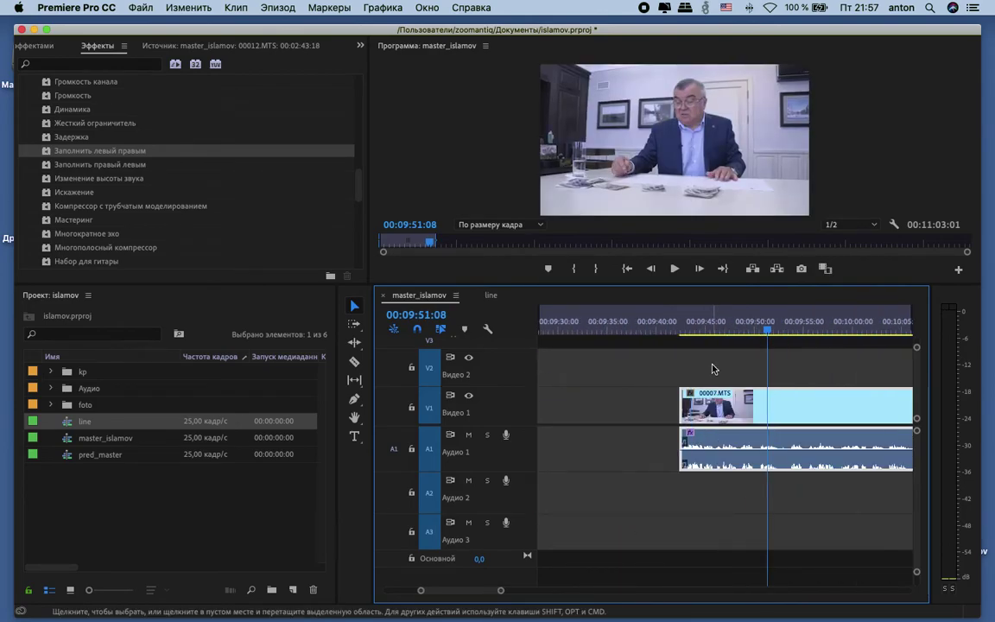
key(minus)
key(minus)
key(space)
scroll(805, 338, down, 2)
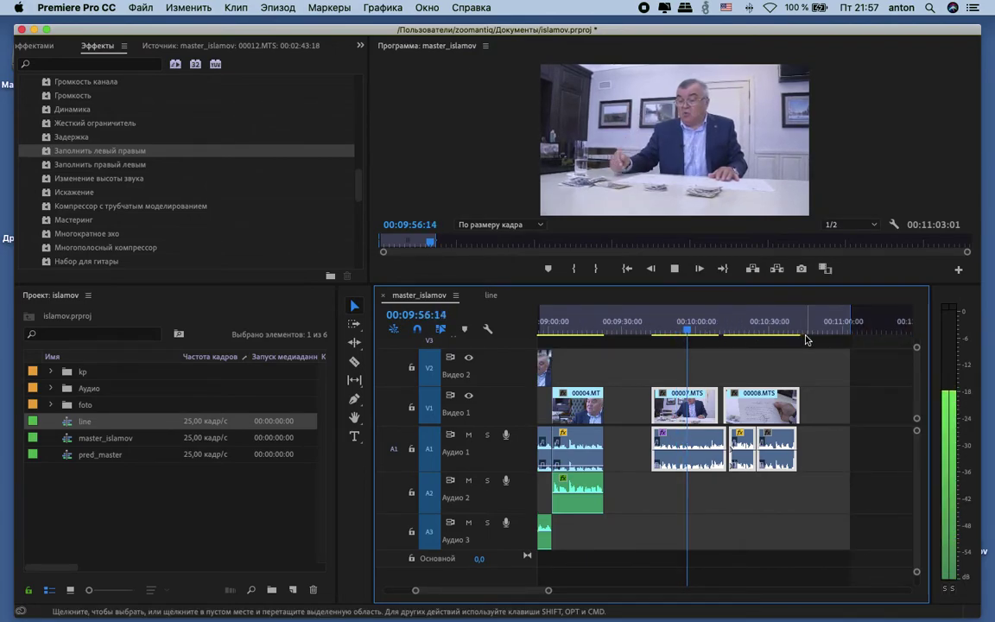
click(701, 323)
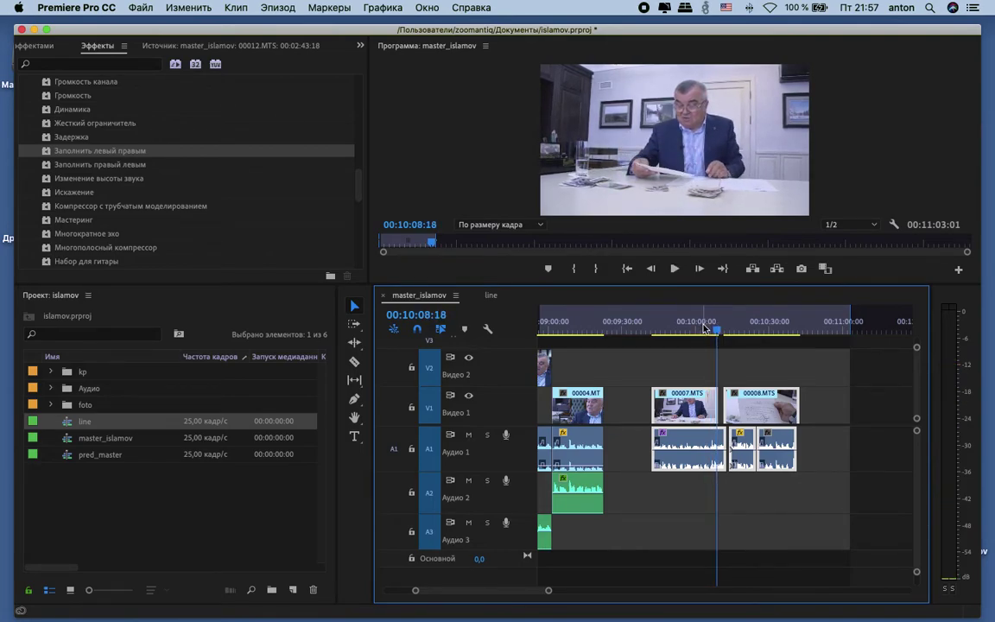
mouse_move(716, 326)
mouse_down()
mouse_move(691, 328)
mouse_move(701, 328)
mouse_up()
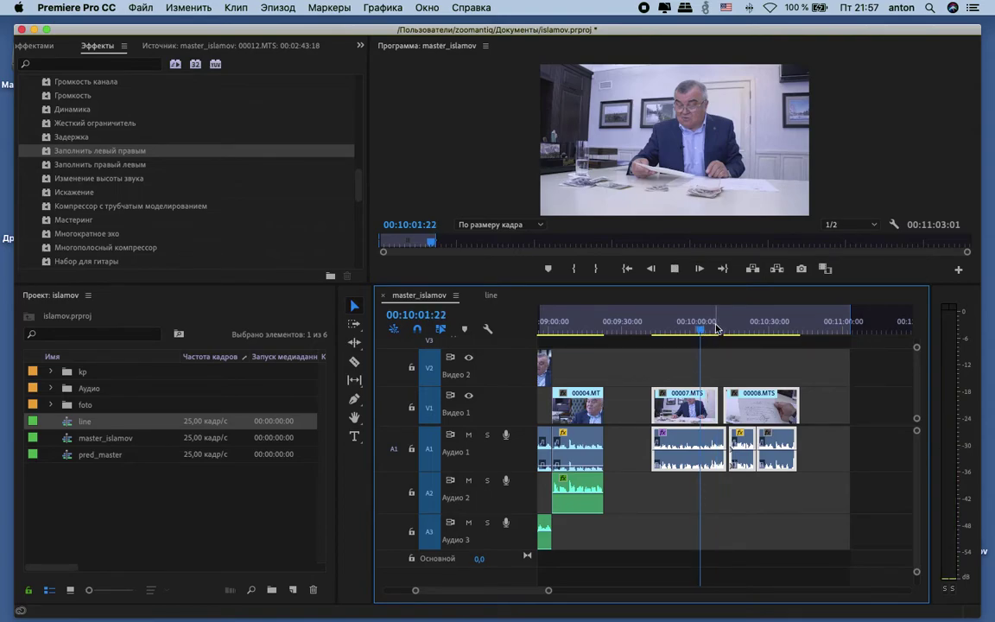
key(space)
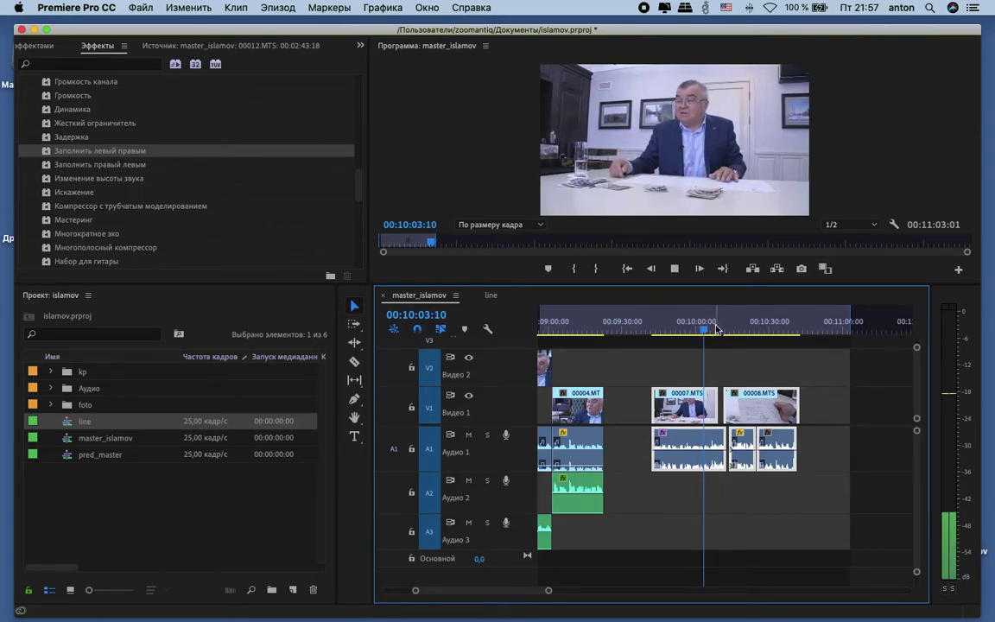
key(space)
Step: Split 00007.MTS at 00:10:05:20 and move its first part with audio to 00:16:26:18 at the end of master_islamov
click(354, 362)
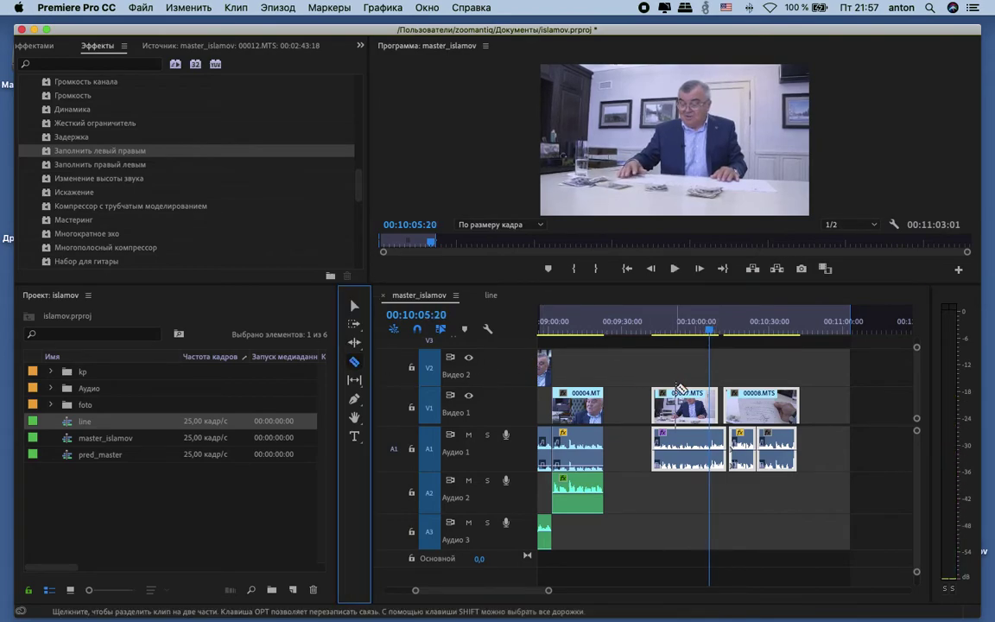
click(711, 400)
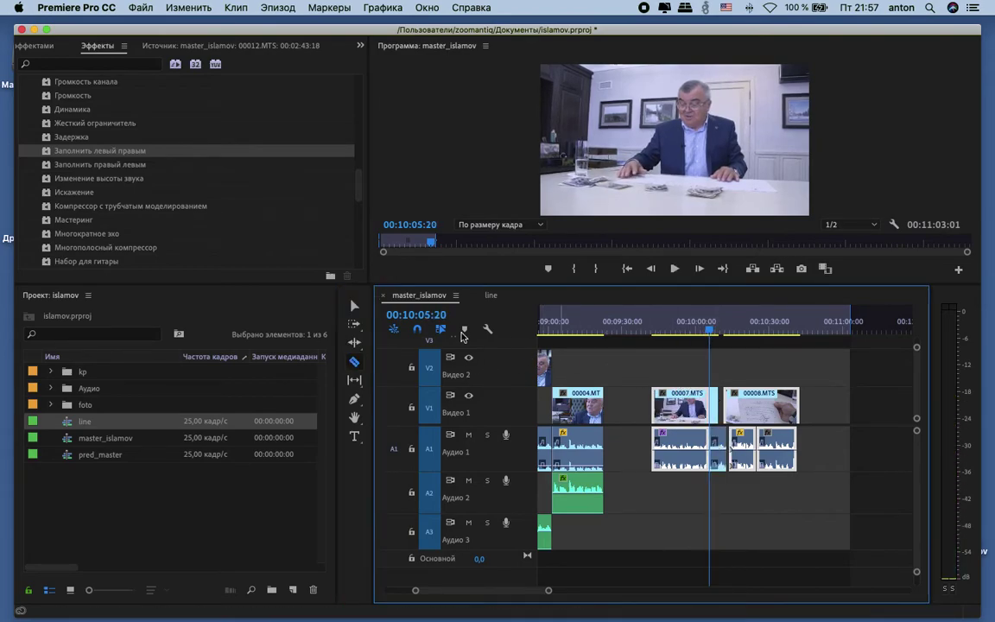
click(354, 307)
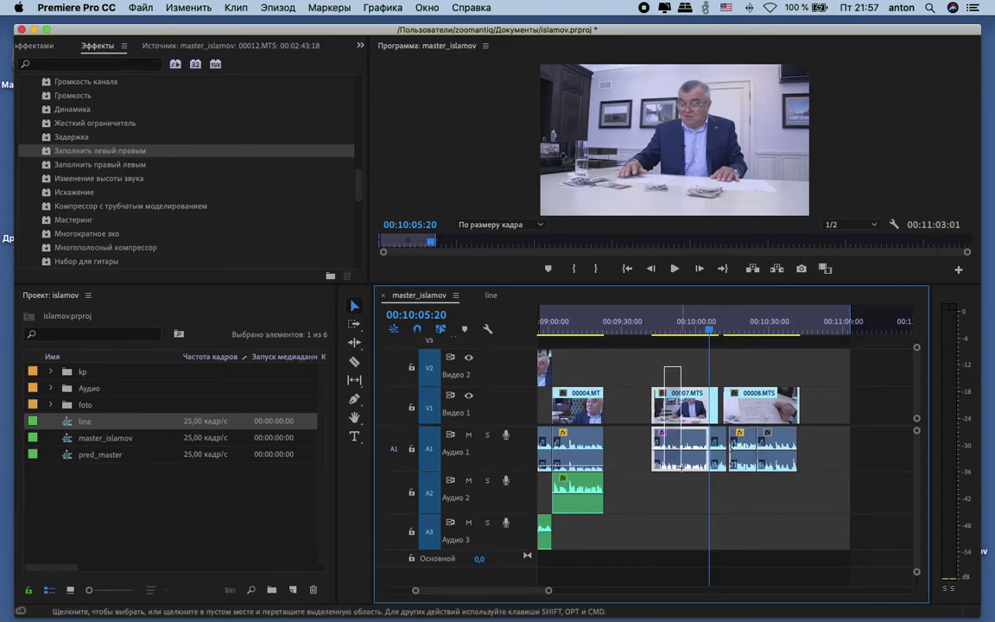
key(super)
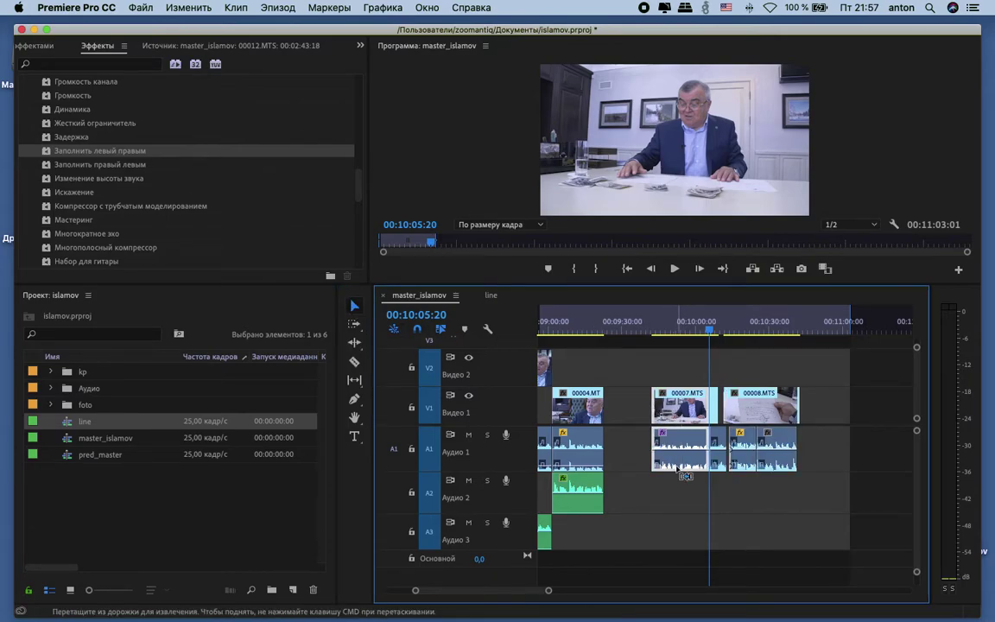
key(Delete)
key(minus)
key(minus)
key(minus)
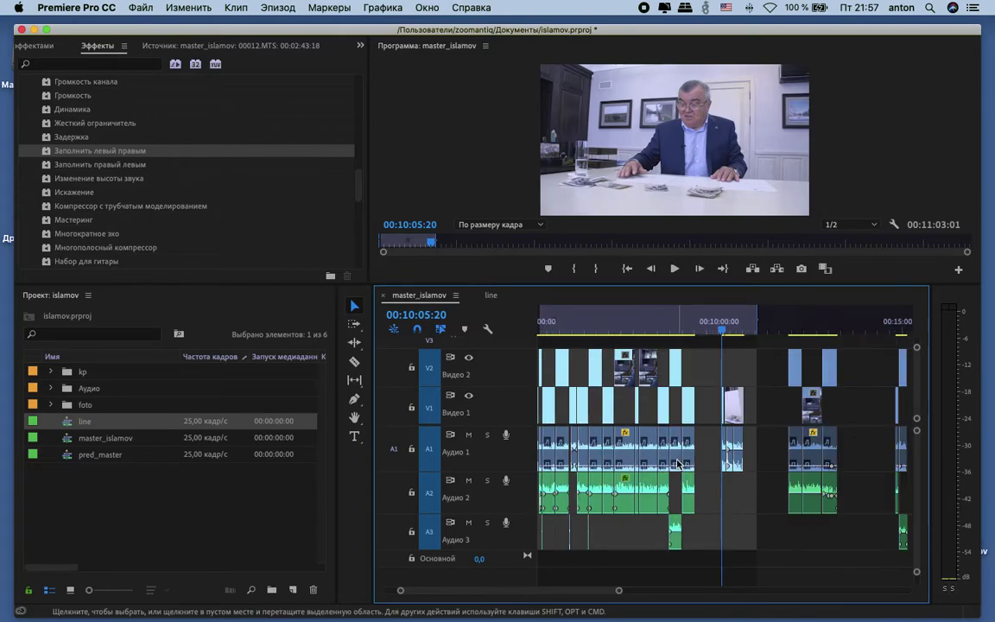
click(843, 329)
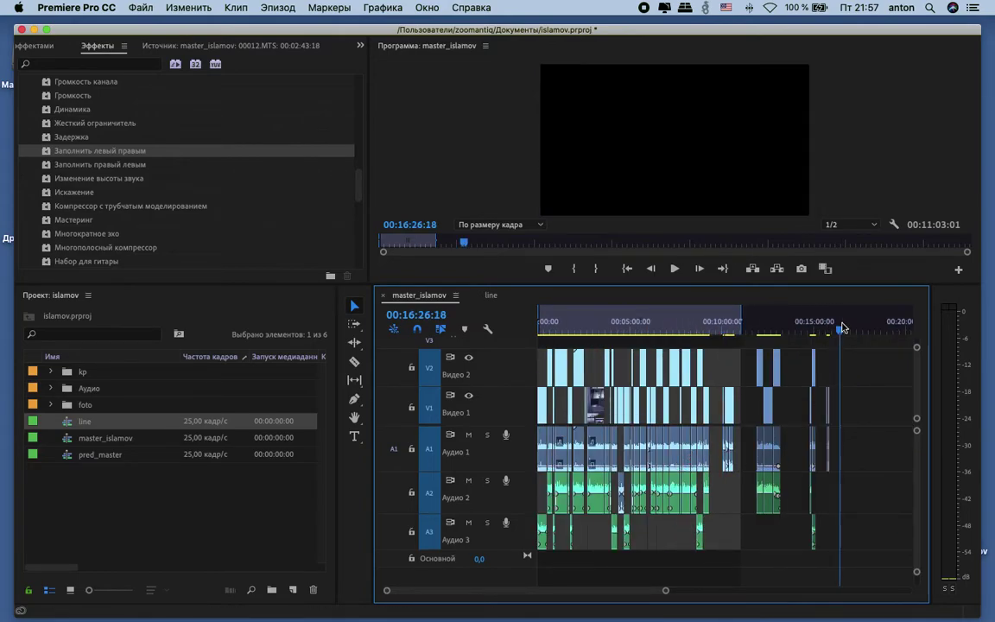
click(732, 326)
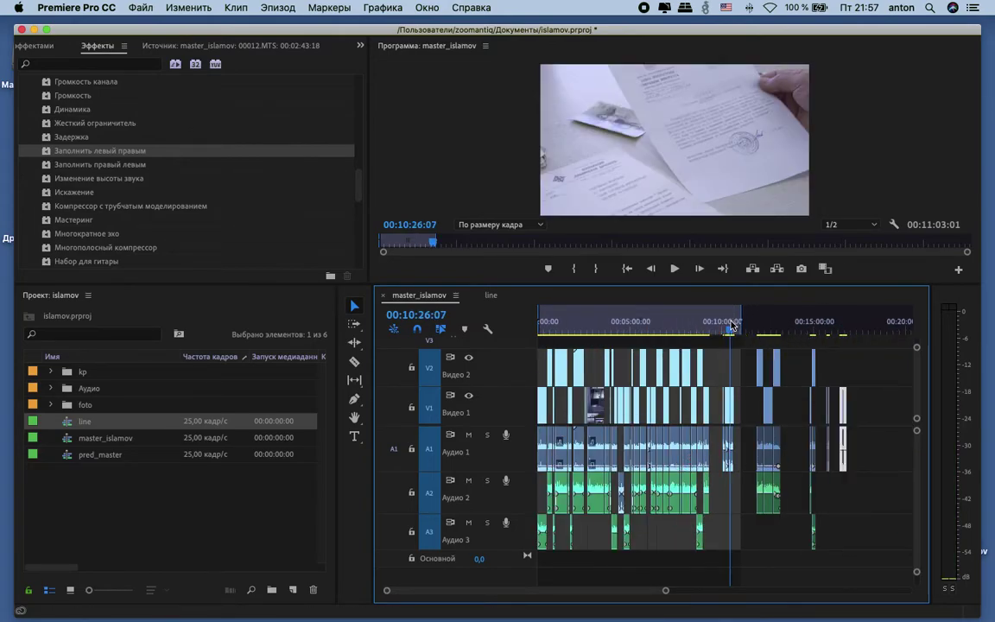
Step: Move the remaining 00007.MTS and 00008.MTS clips with their audio back so they start directly after the last 00004.MTS clip
key(equal)
key(equal)
key(equal)
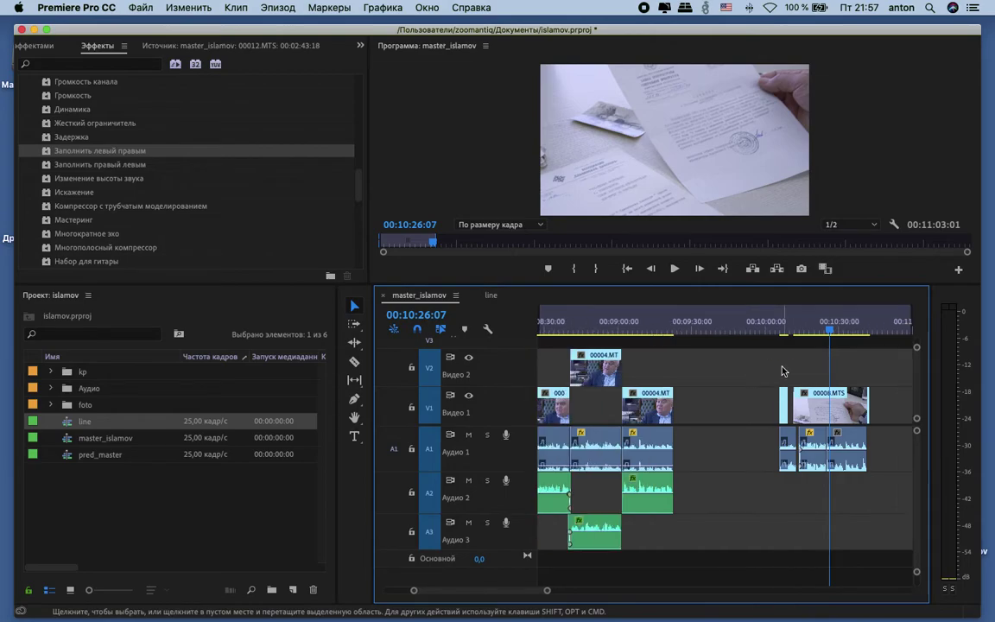
key(equal)
scroll(729, 369, left, 3)
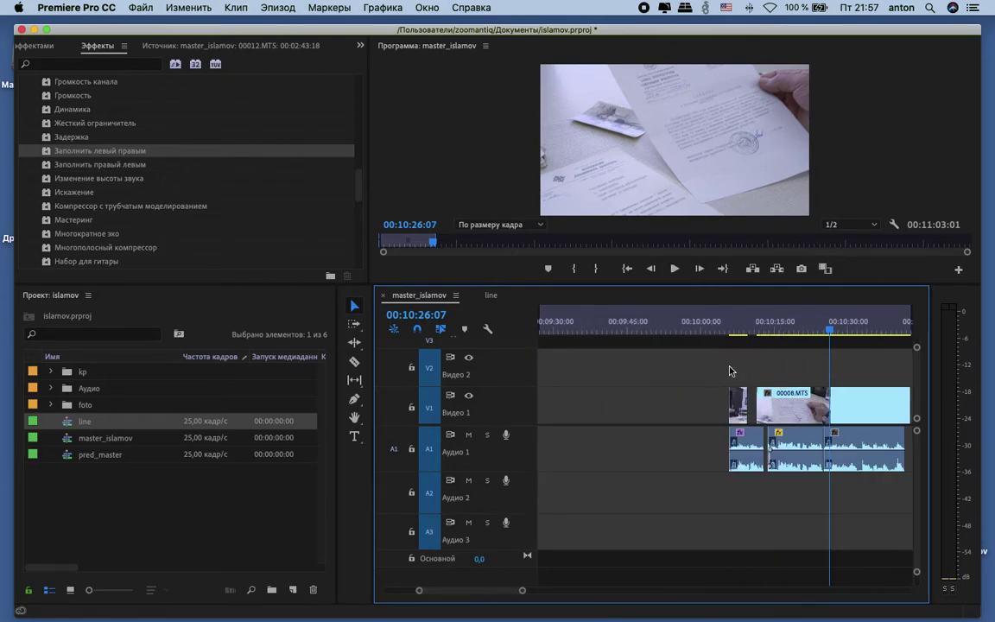
key(minus)
drag(709, 371, 824, 502)
drag(748, 400, 661, 400)
Step: Play the join around 00:09:25 and extend the 00007.MTS video to the start of 00008.MTS
click(629, 324)
key(equal)
key(equal)
key(equal)
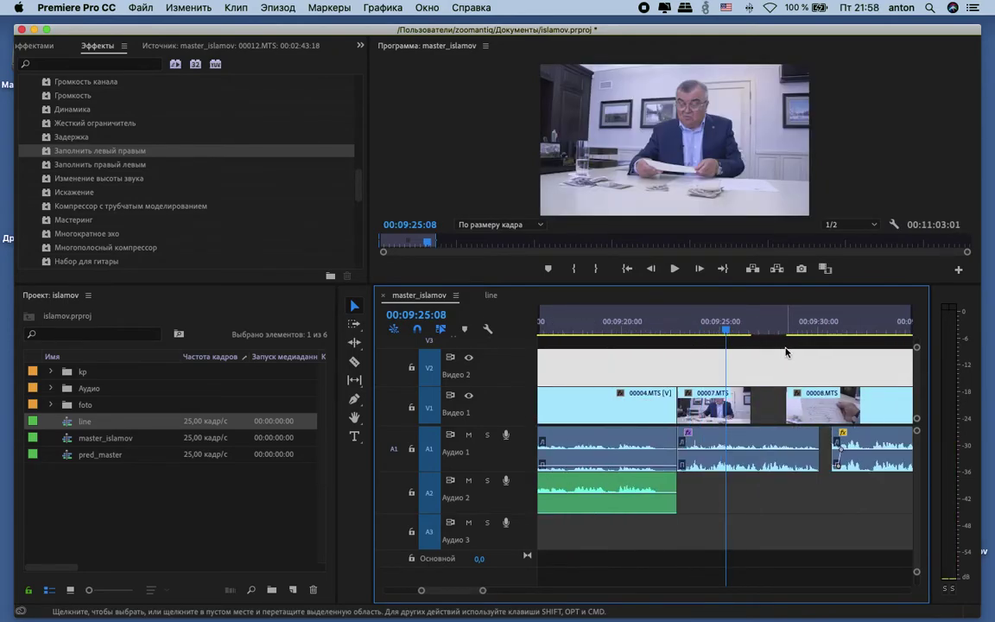
key(space)
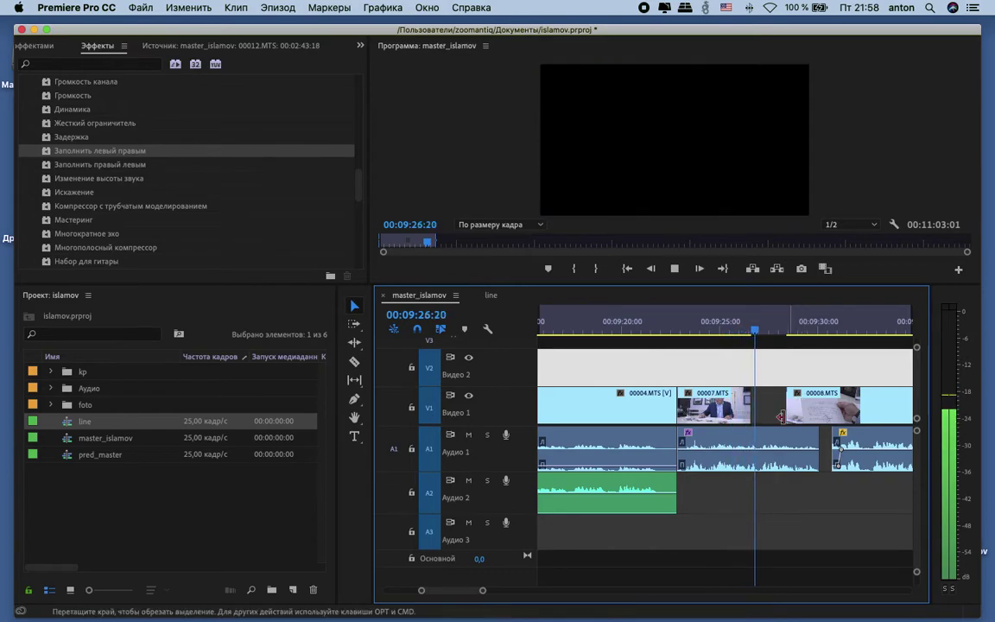
drag(744, 400, 787, 401)
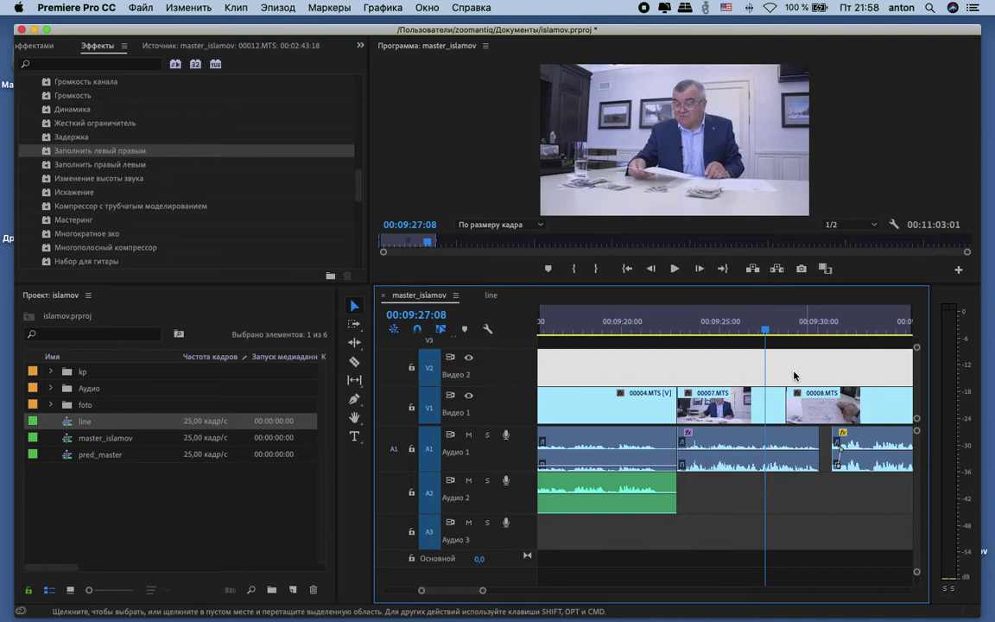
click(746, 320)
key(space)
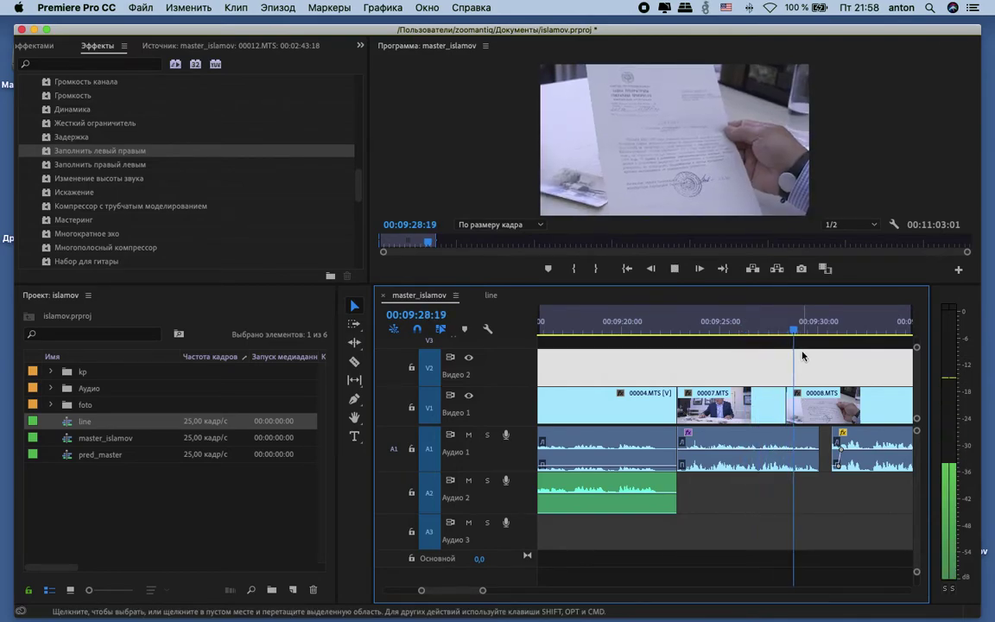
key(space)
Step: Play the end of the document shot 00008.MTS between 00:09:51:18 and 00:09:56:24
drag(791, 393, 863, 477)
key(minus)
key(minus)
drag(858, 322, 895, 329)
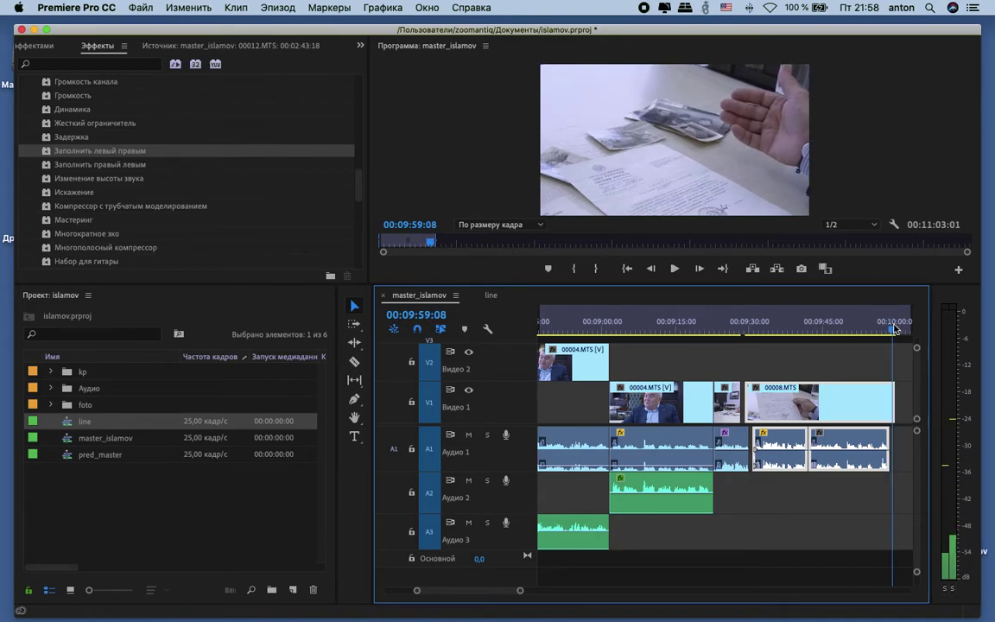
click(857, 327)
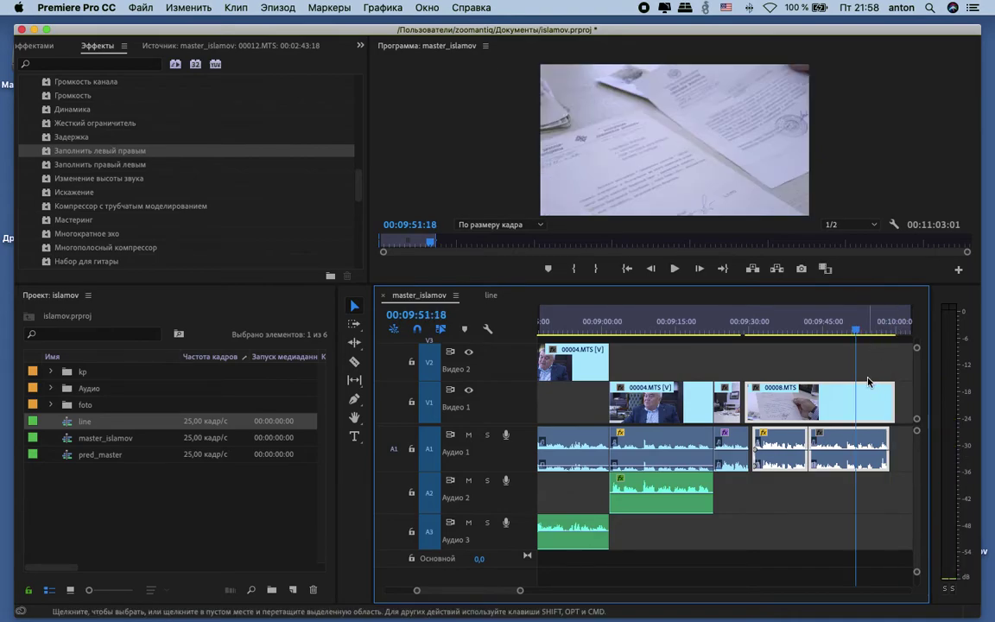
scroll(860, 378, down, 3)
scroll(834, 386, down, 2)
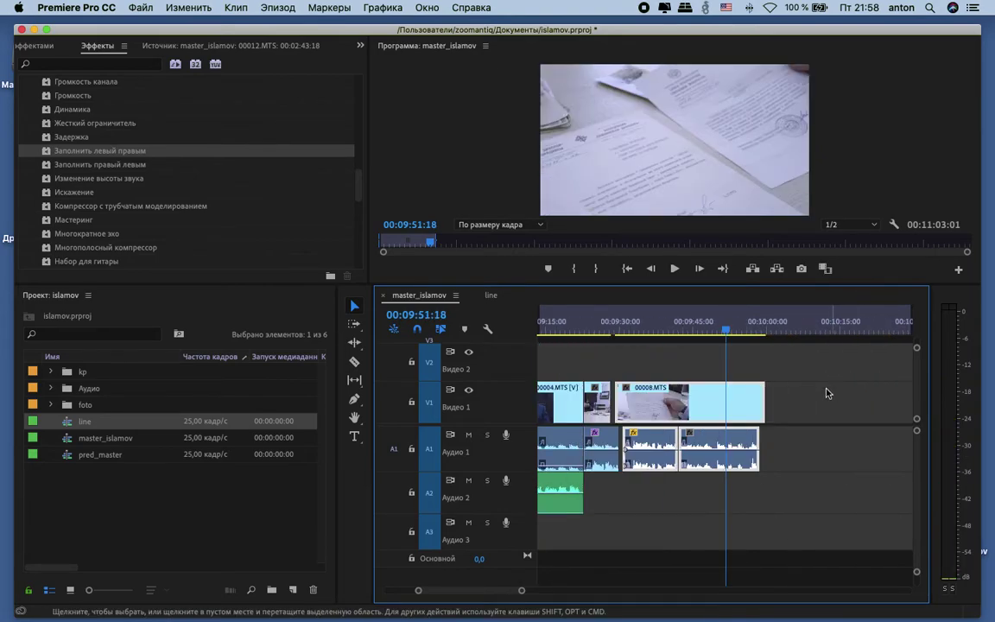
key(space)
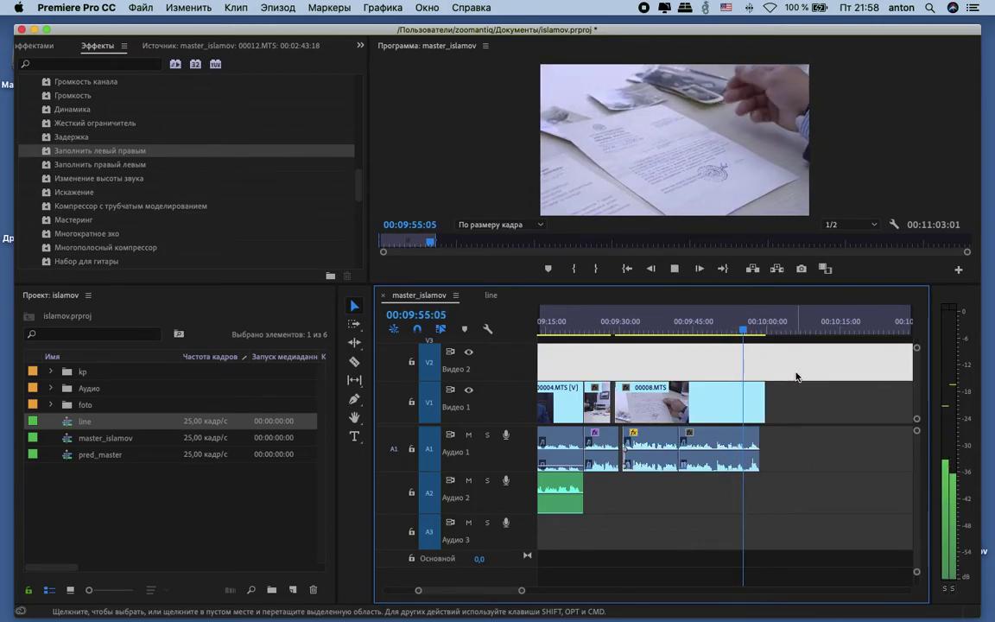
key(space)
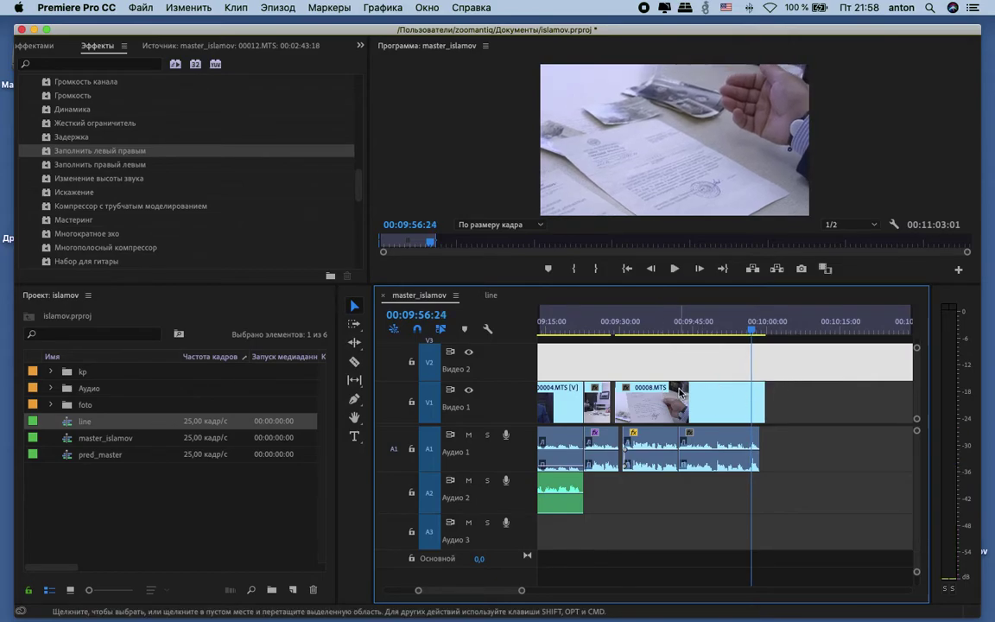
Step: Undo the last edge trims between the 00007.MTS and 00008.MTS video clips
scroll(715, 385, left, 2)
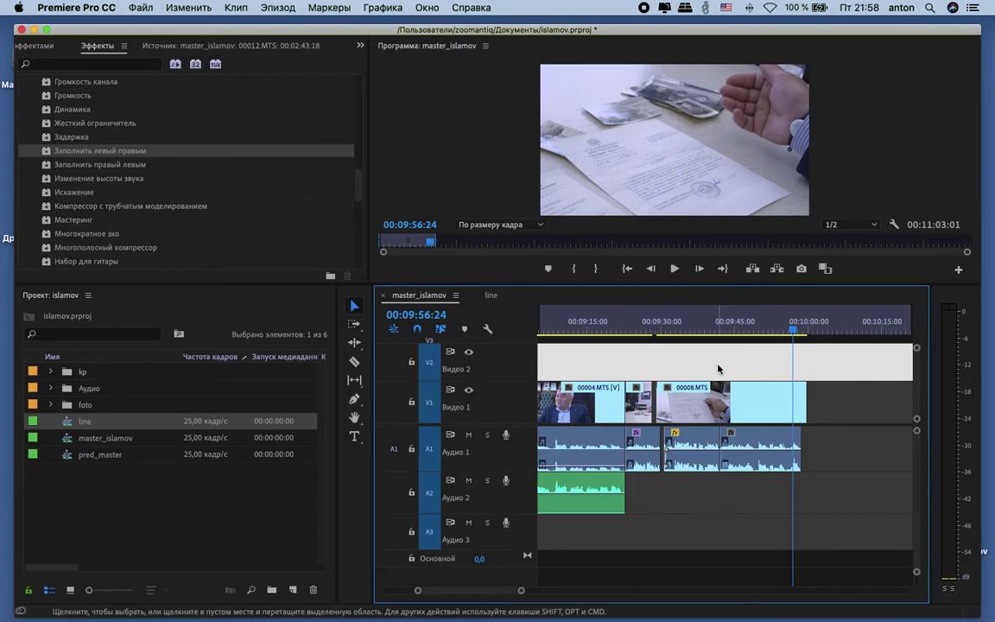
key(super+z)
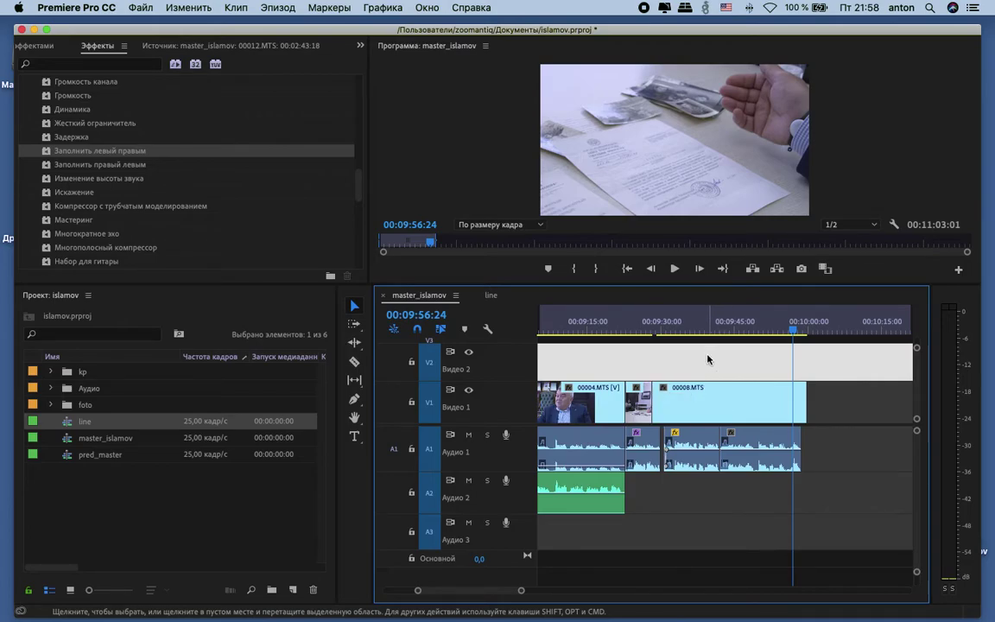
key(super+z)
key(super+z)
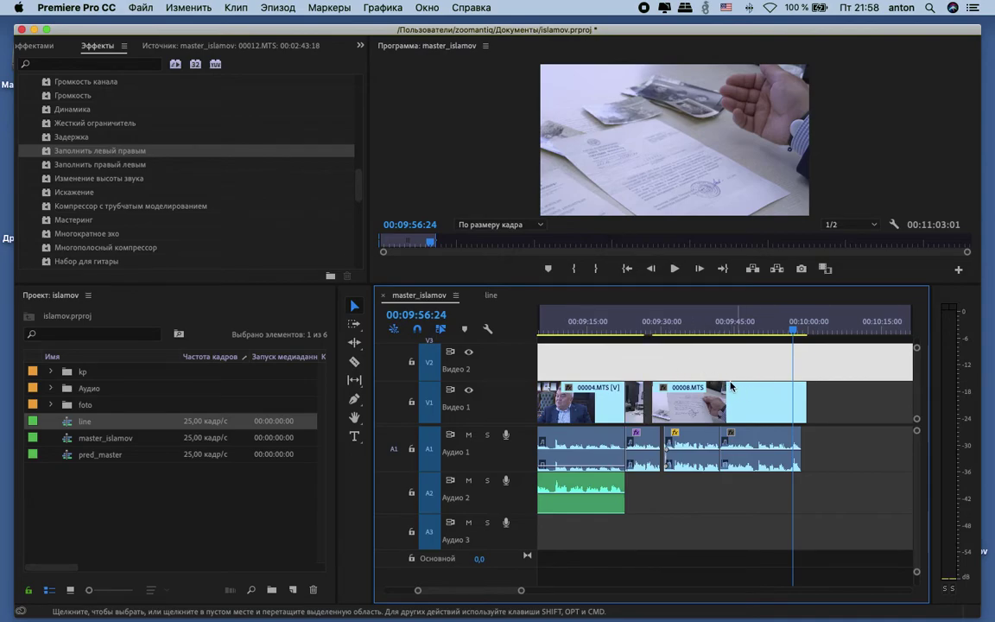
Step: Move the 00008.MTS video against the end of 00007.MTS and its two audio clips to Audio 2, directly after the 00007.MTS audio
drag(782, 389, 780, 393)
drag(775, 389, 775, 390)
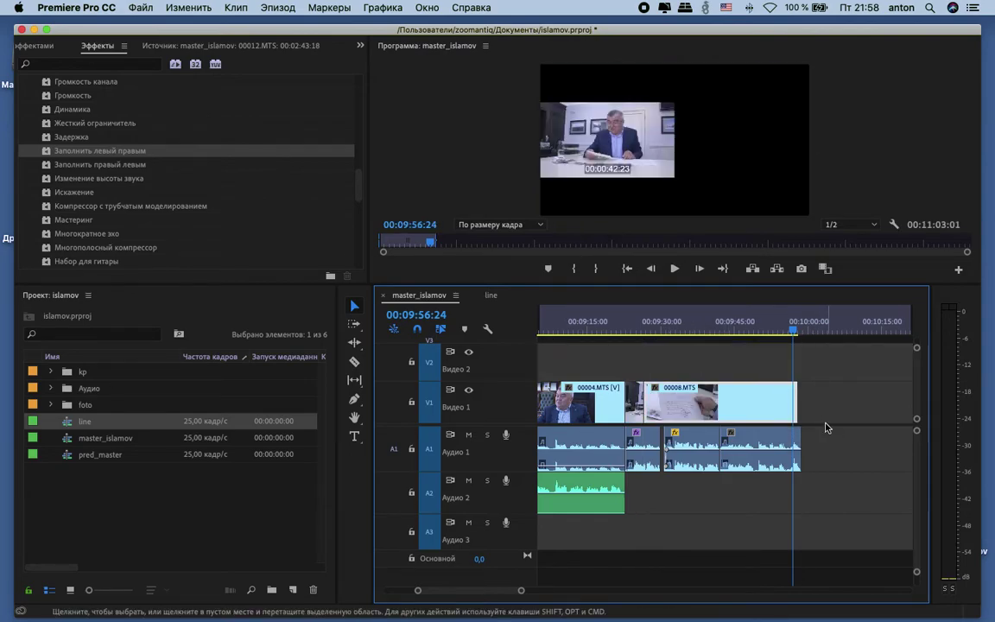
drag(827, 459, 708, 483)
key(=)
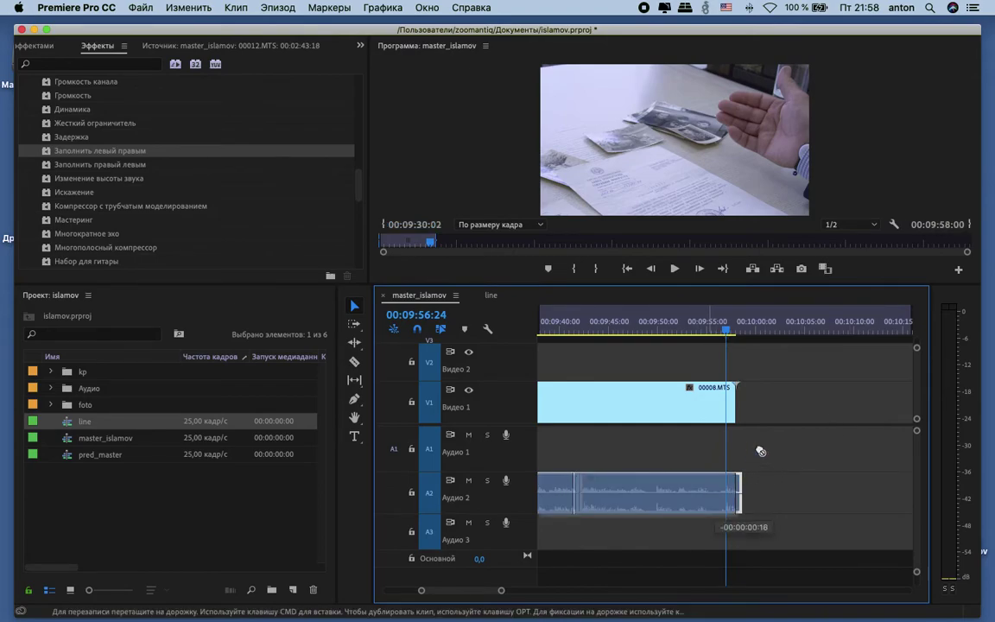
drag(760, 451, 769, 445)
Step: Play the transition from about 00:09:21 and trim the start of the 00007.MTS audio to 00:09:24:02
scroll(769, 445, up, 5)
drag(670, 325, 644, 324)
key(space)
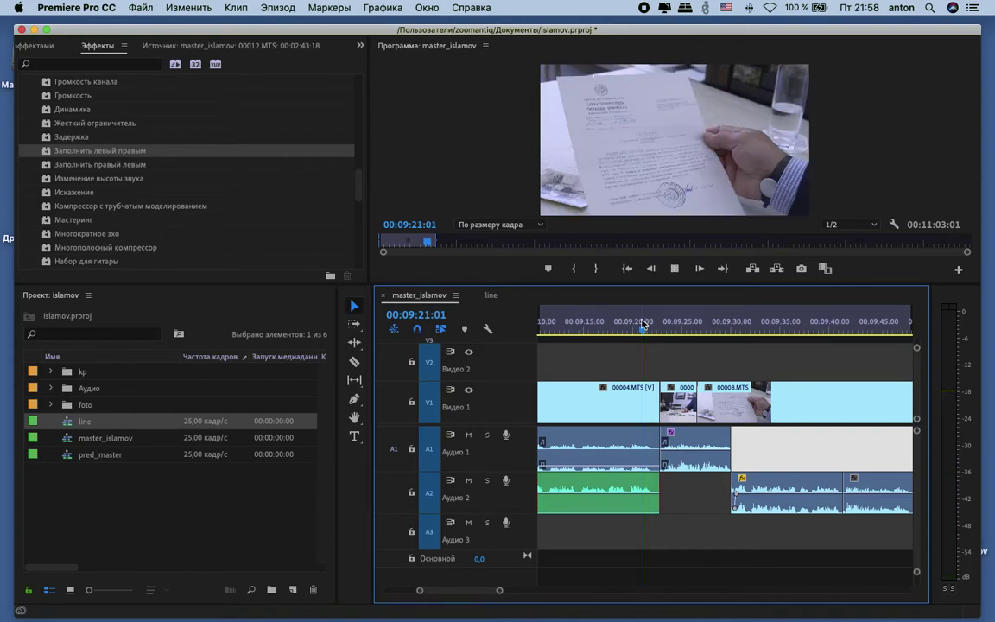
key(space)
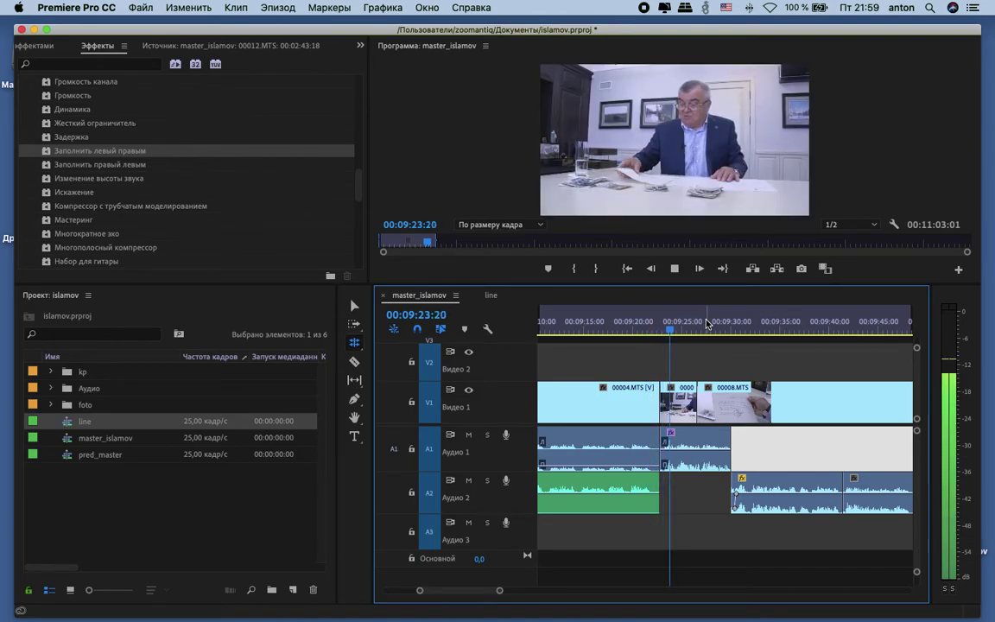
key(space)
click(673, 328)
mouse_move(674, 328)
mouse_down()
mouse_move(666, 326)
mouse_move(674, 327)
mouse_up()
key(v)
click(699, 367)
drag(667, 432, 673, 434)
Step: Roll the video cut between 00007.MTS and 00008.MTS to the end of the 00007.MTS audio at about 00:09:30, playing the transition to check it
key(space)
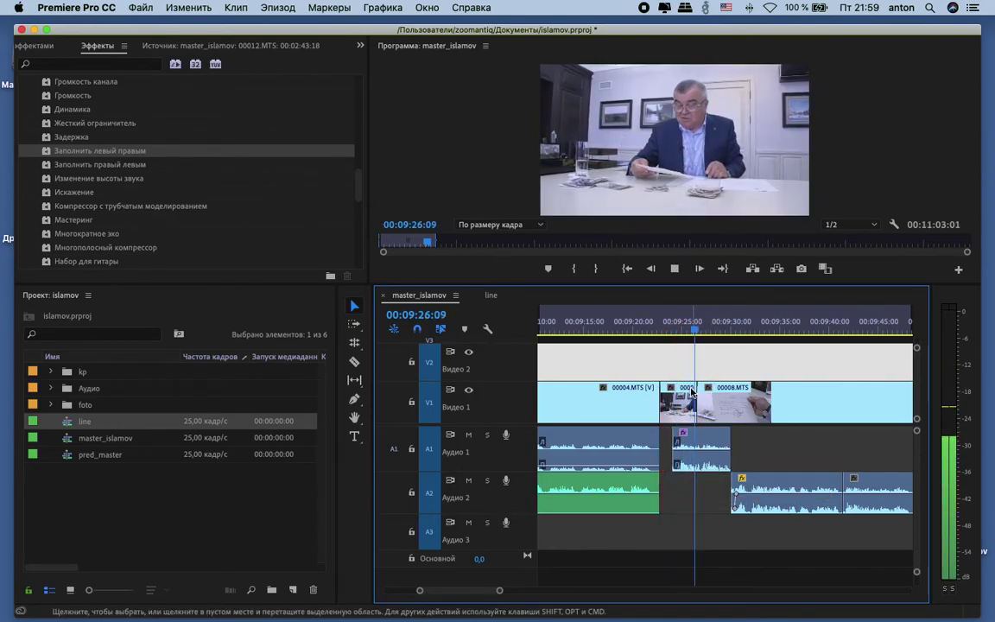
key(space)
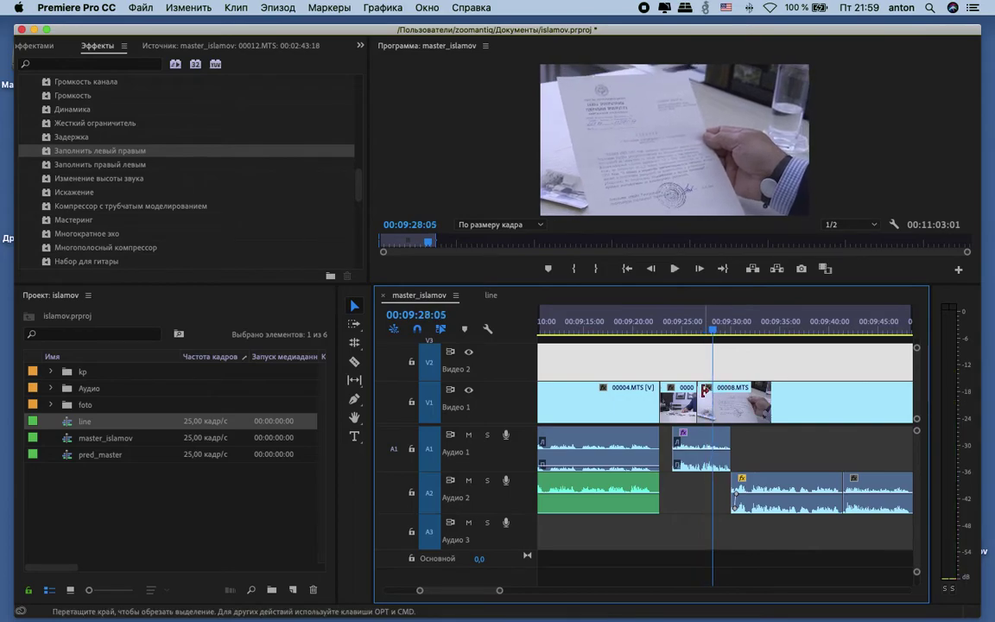
mouse_move(705, 389)
mouse_down()
mouse_move(719, 393)
mouse_move(707, 392)
mouse_up()
click(692, 318)
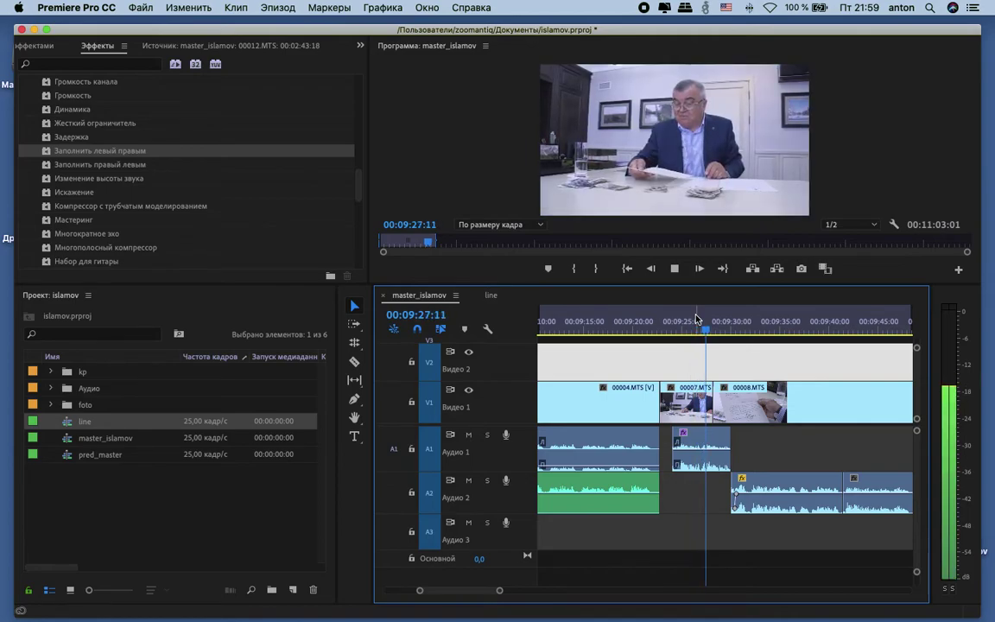
key(space)
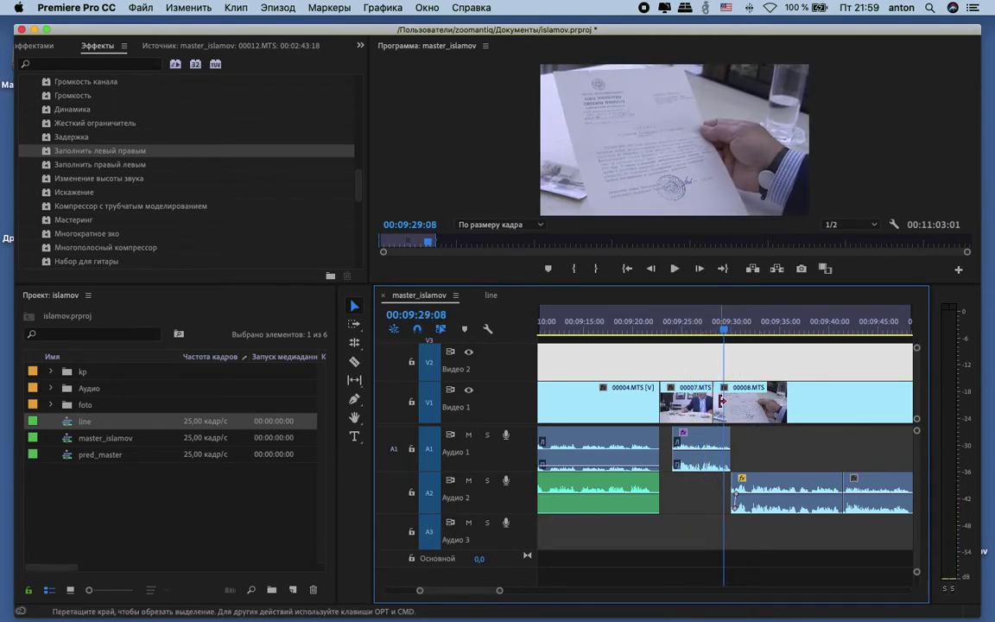
drag(724, 393, 731, 393)
click(689, 322)
key(space)
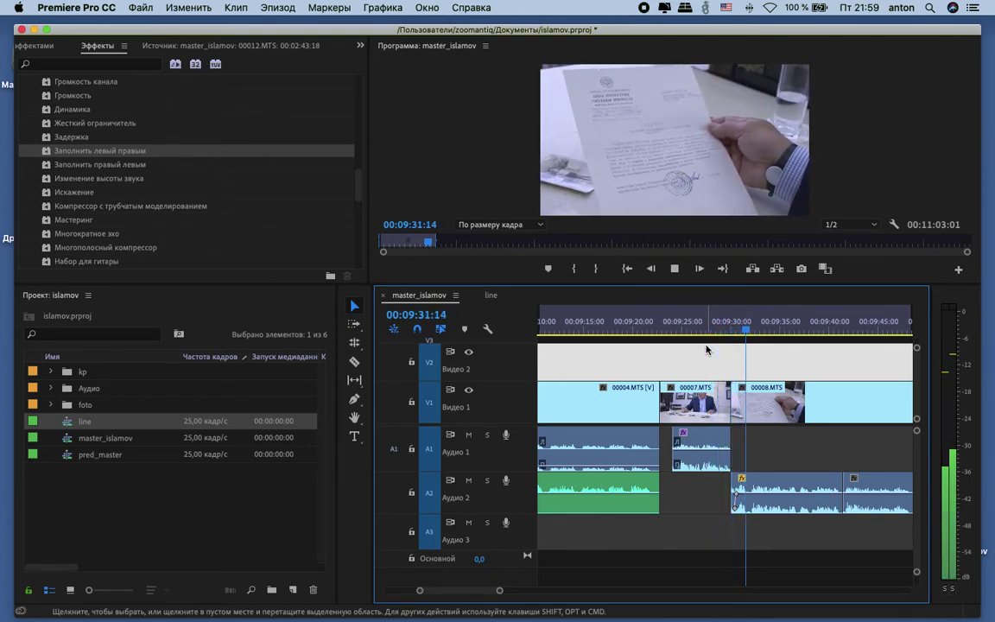
key(space)
Step: Apply the Заполнить левый правым effect to both 00008.MTS audio clips on Audio 2 and adjust the first clip's audio gain
drag(51, 152, 786, 493)
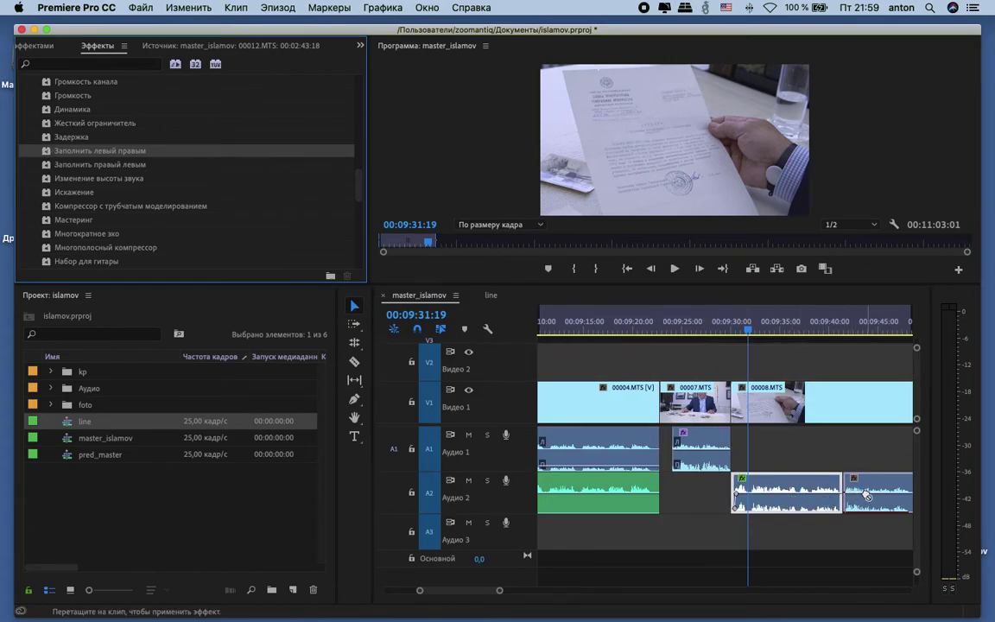
key(minus)
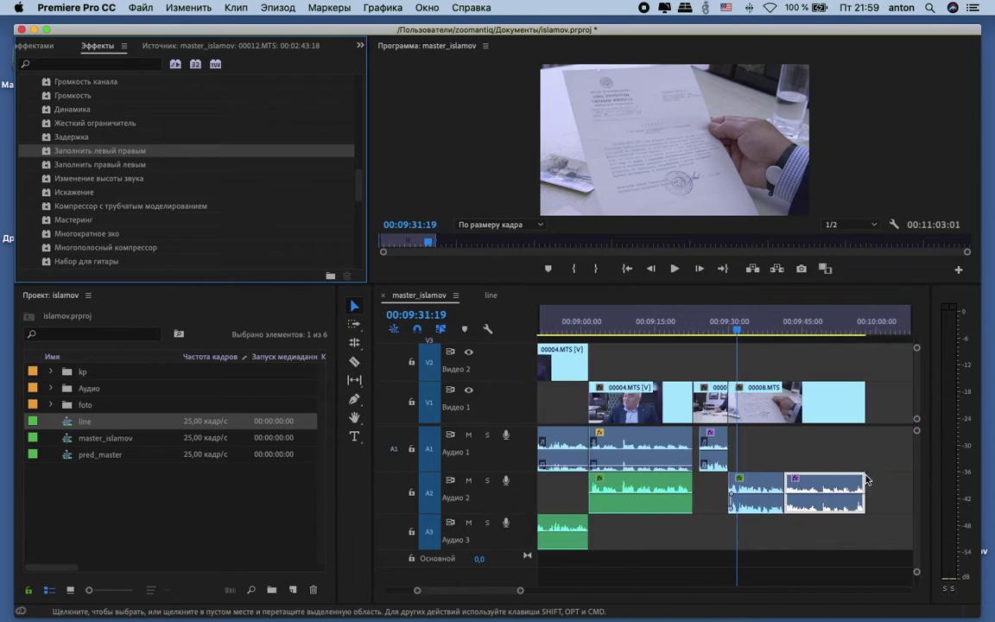
right_click(766, 486)
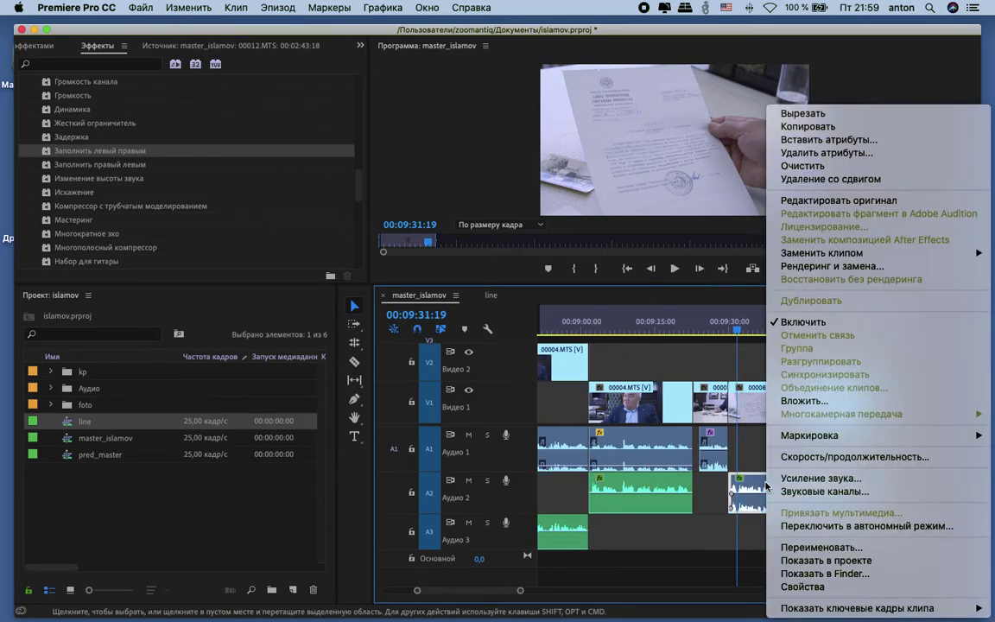
click(821, 477)
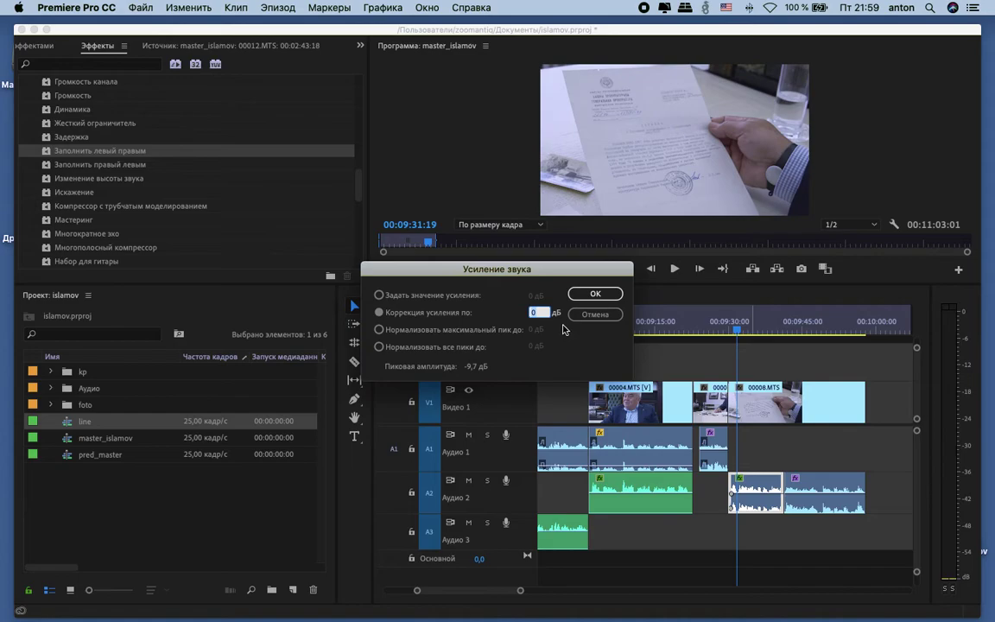
click(610, 295)
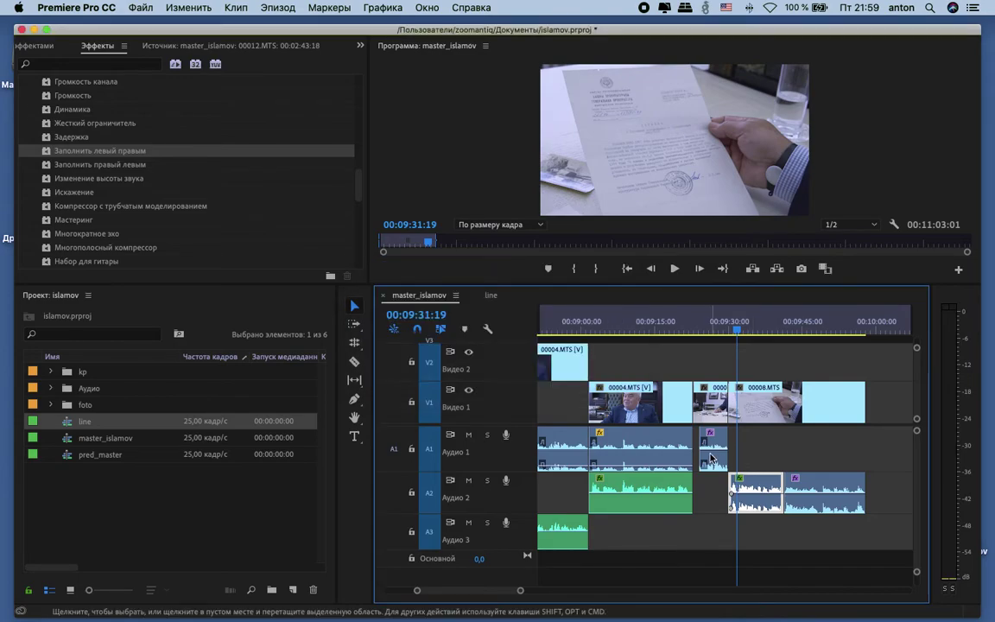
Step: Adjust the audio gain of the 00007.MTS clip on Audio 1 and of the second 00008.MTS clip on Audio 2
click(713, 456)
right_click(712, 458)
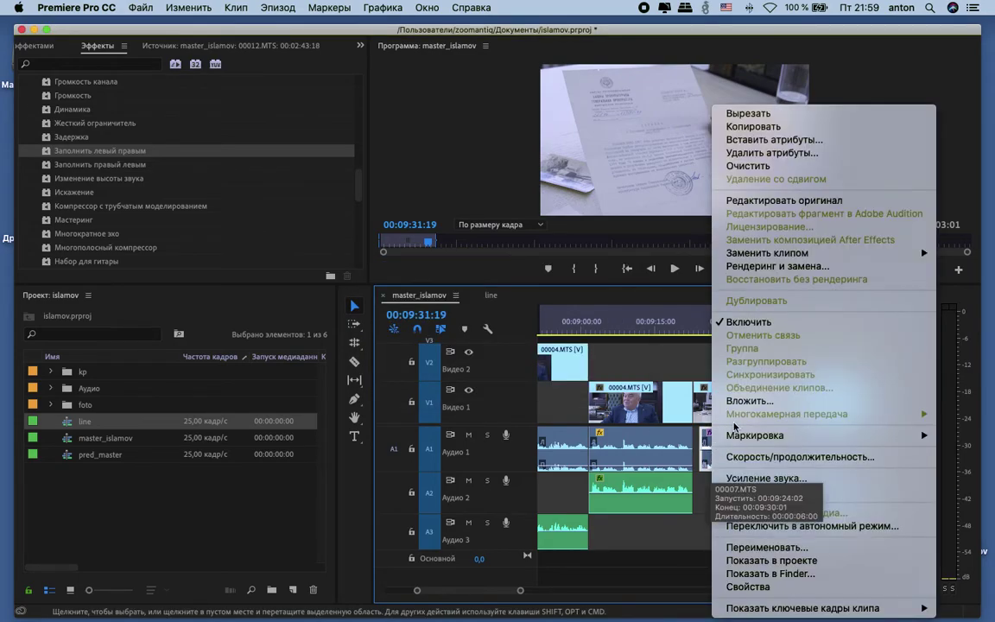
click(766, 478)
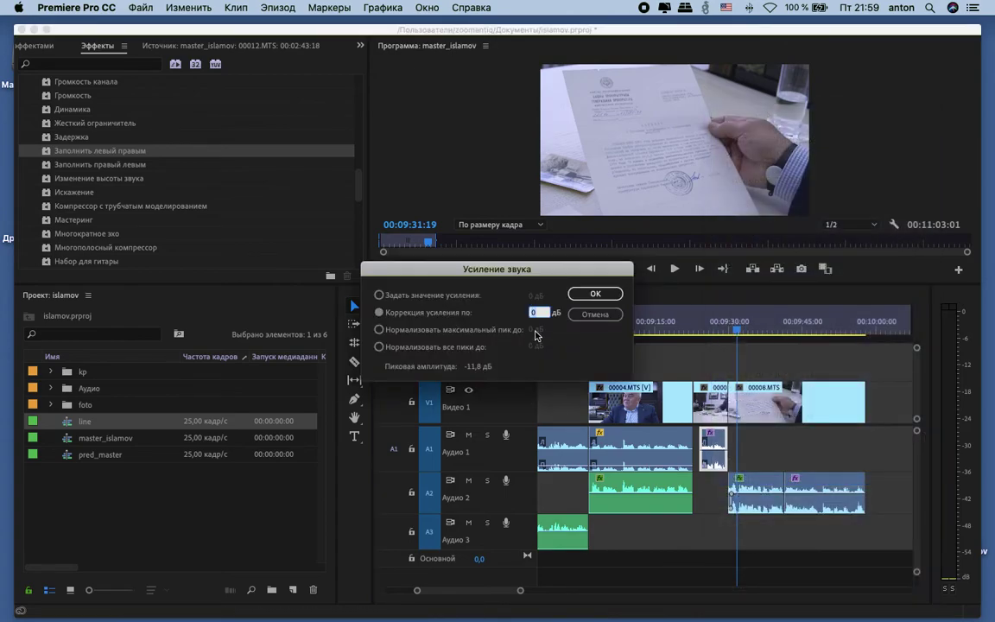
click(595, 293)
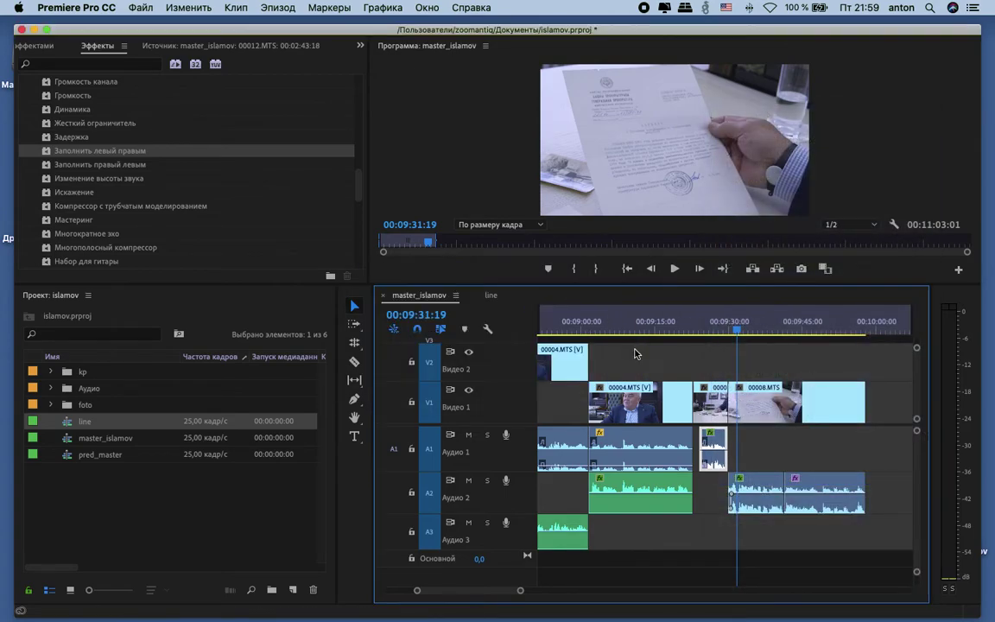
click(821, 498)
right_click(818, 497)
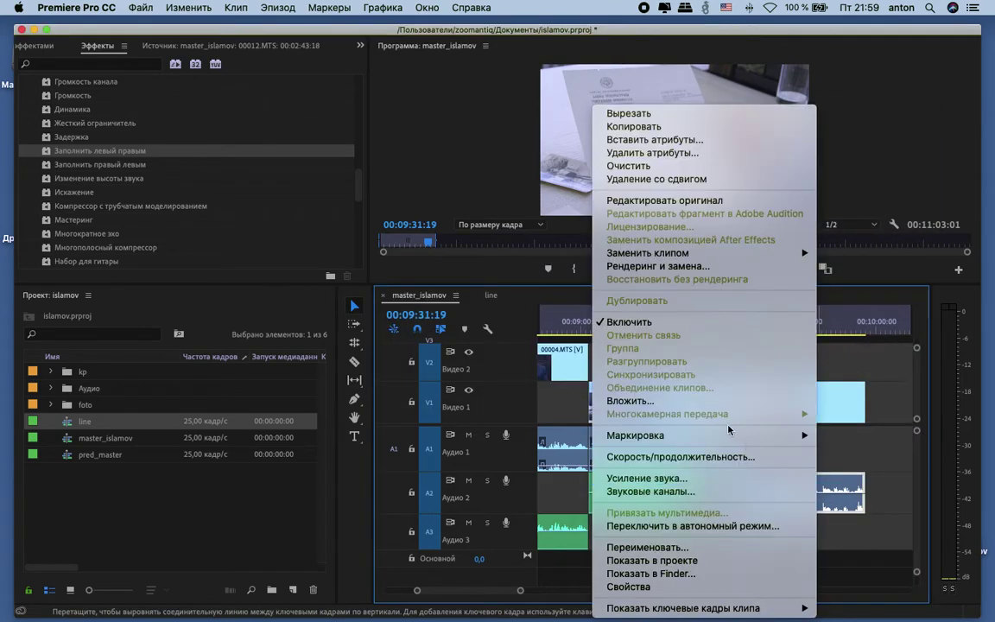
click(720, 476)
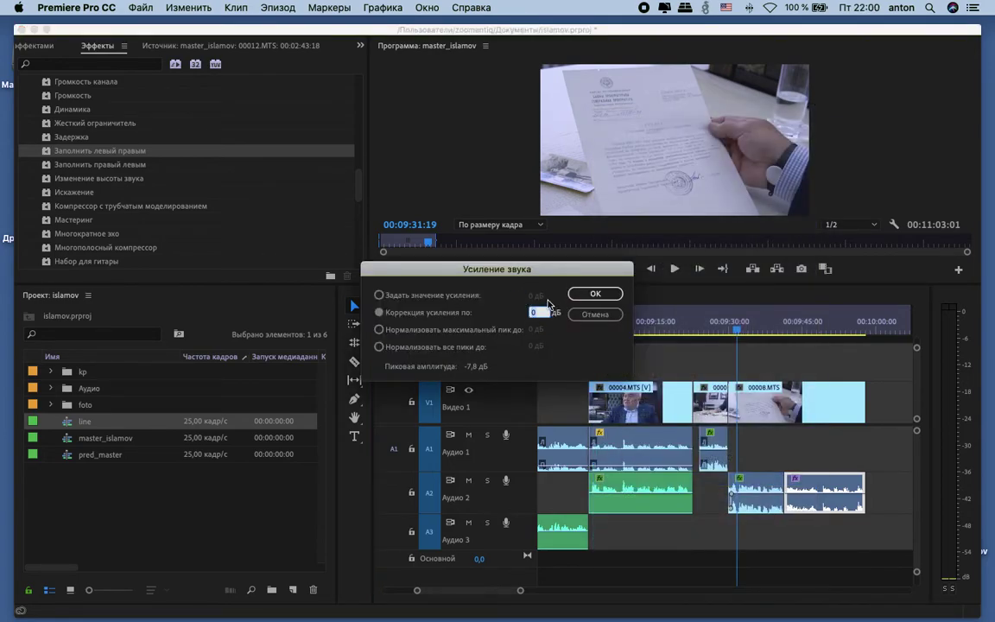
click(595, 295)
click(795, 449)
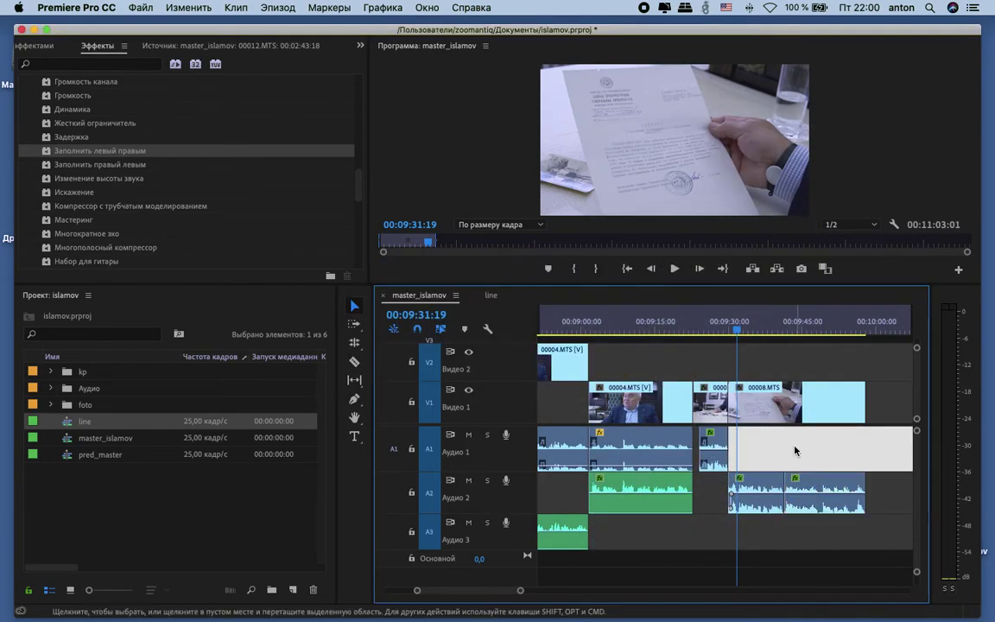
Step: Ripple-trim the start of the 00007.MTS video by about 1 second to close the gap before its audio on Audio 1
mouse_move(720, 438)
mouse_down()
mouse_move(720, 542)
mouse_move(720, 462)
mouse_up()
drag(875, 542, 743, 439)
click(793, 431)
click(702, 334)
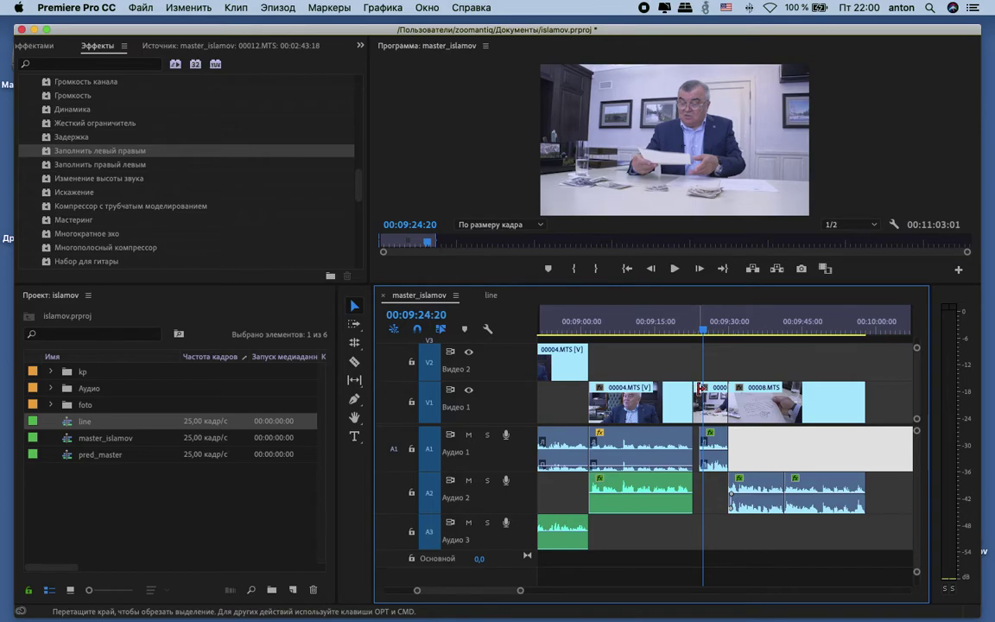
mouse_move(700, 388)
mouse_down()
mouse_move(863, 550)
mouse_move(715, 395)
mouse_up()
click(722, 366)
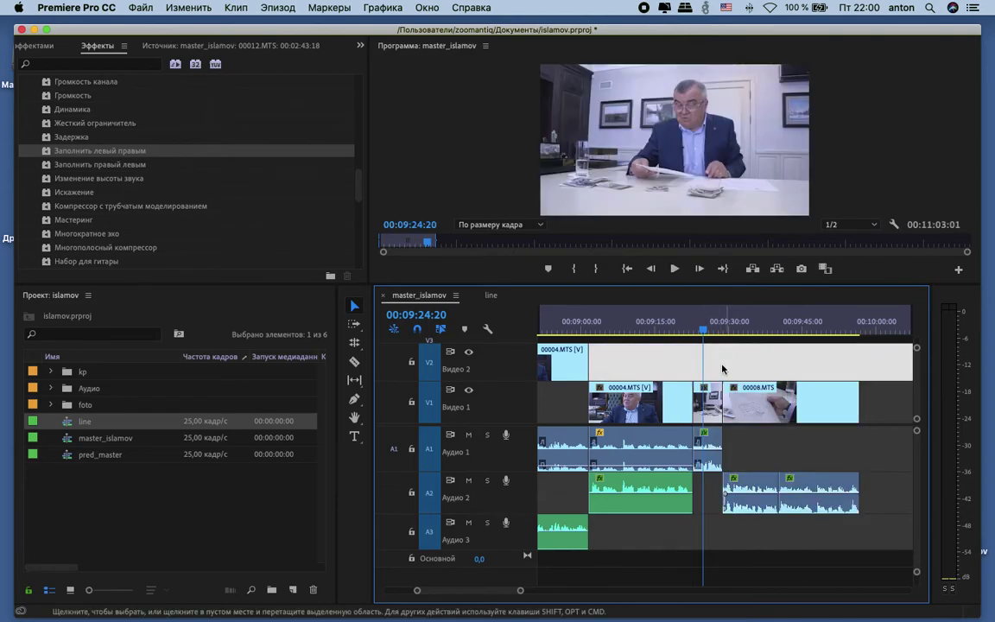
Step: Set the end of the 00004.MTS audio on Audio 2 to about 00:09:23, slightly overlapping the start of the 00007.MTS audio
click(711, 436)
drag(693, 481, 702, 480)
click(699, 317)
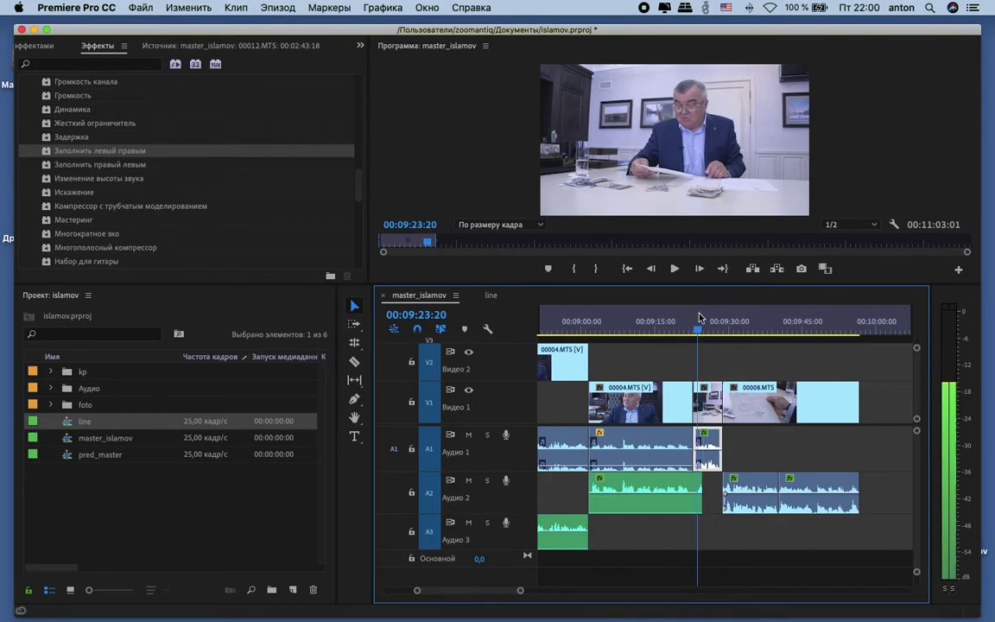
key(=)
key(=)
key(=)
key(=)
drag(812, 488, 688, 488)
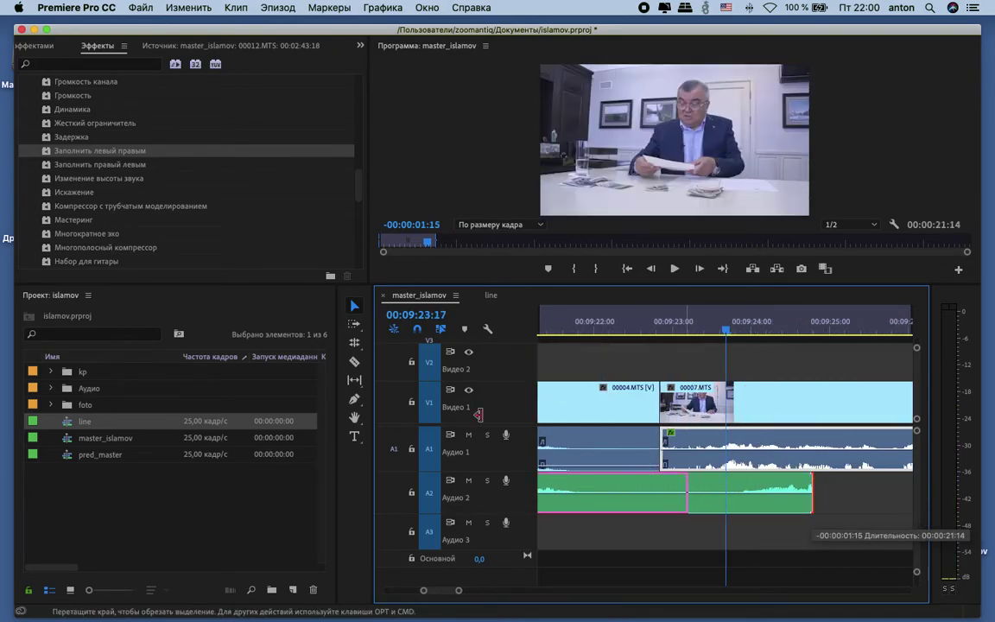
Step: Keyframe a volume fade-in on the 00007.MTS audio and a fade-out ending the 00004.MTS audio on Audio 2, and play the transition from about 00:09:15
click(355, 399)
click(682, 449)
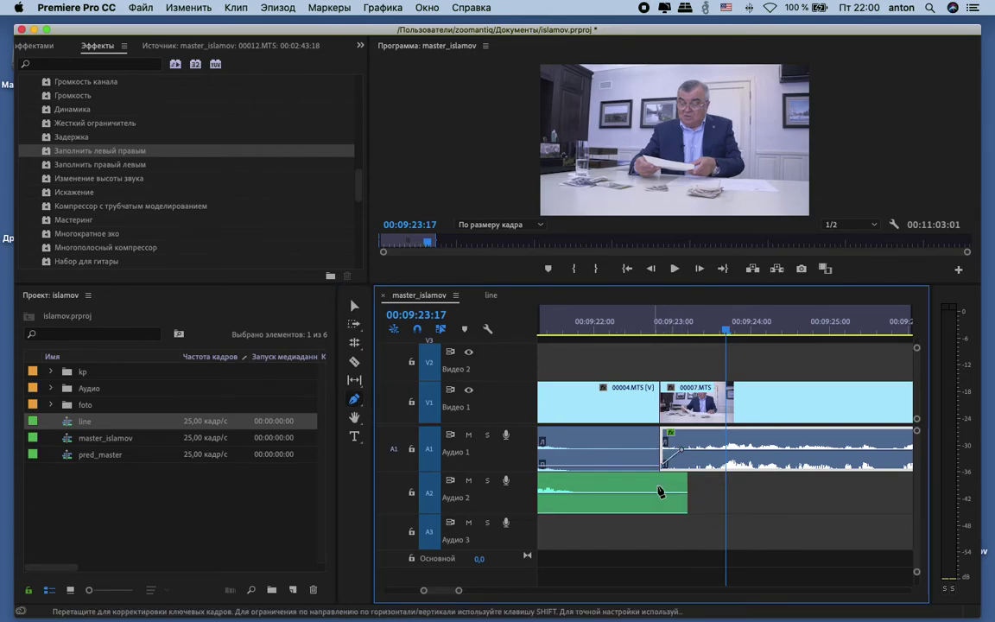
click(660, 492)
drag(684, 493, 684, 498)
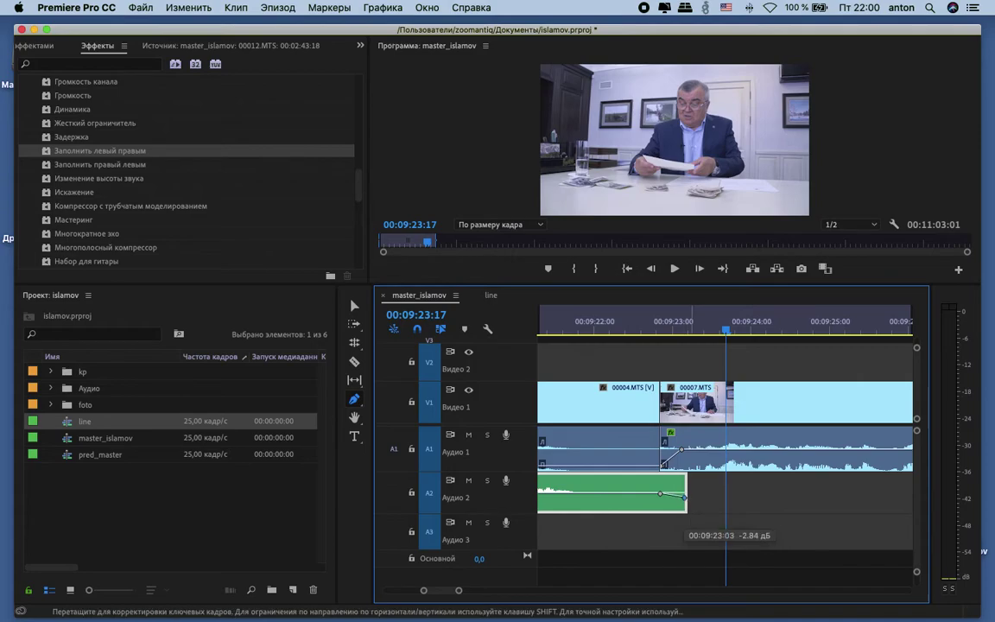
key(minus)
key(minus)
key(minus)
key(minus)
key(minus)
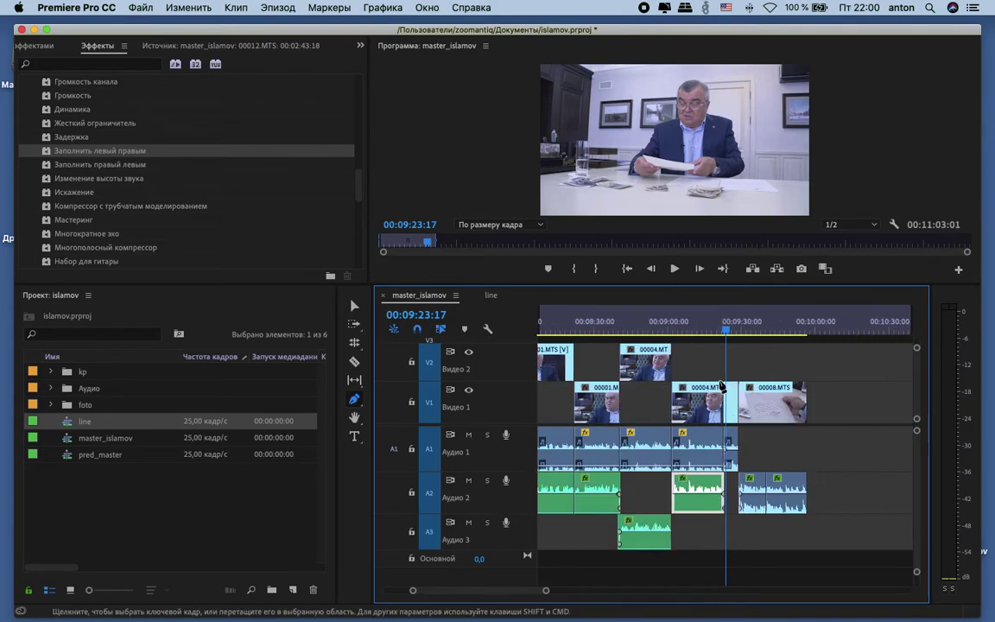
drag(716, 327, 708, 321)
key(space)
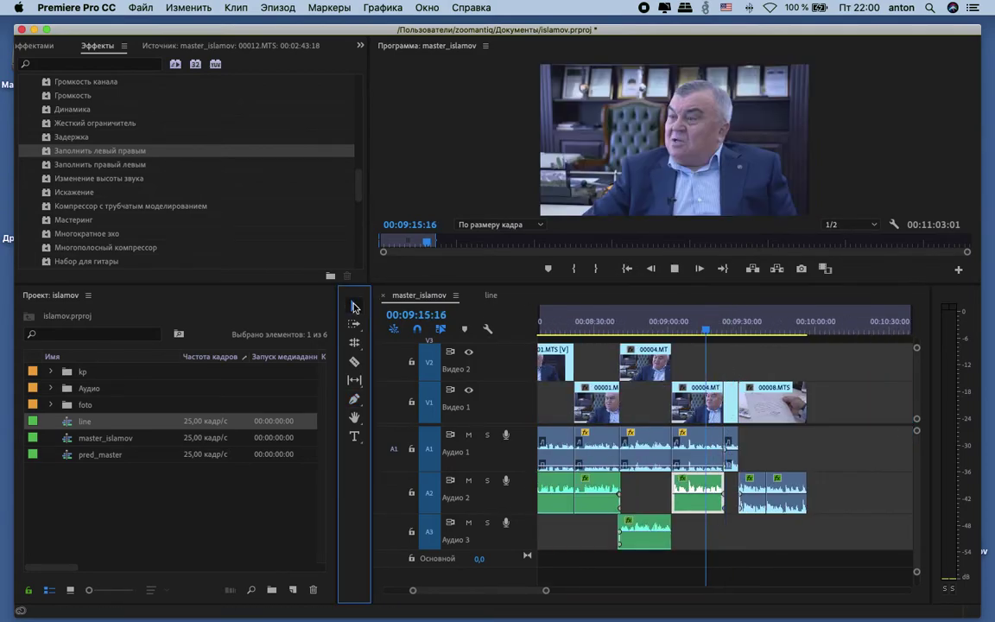
key(v)
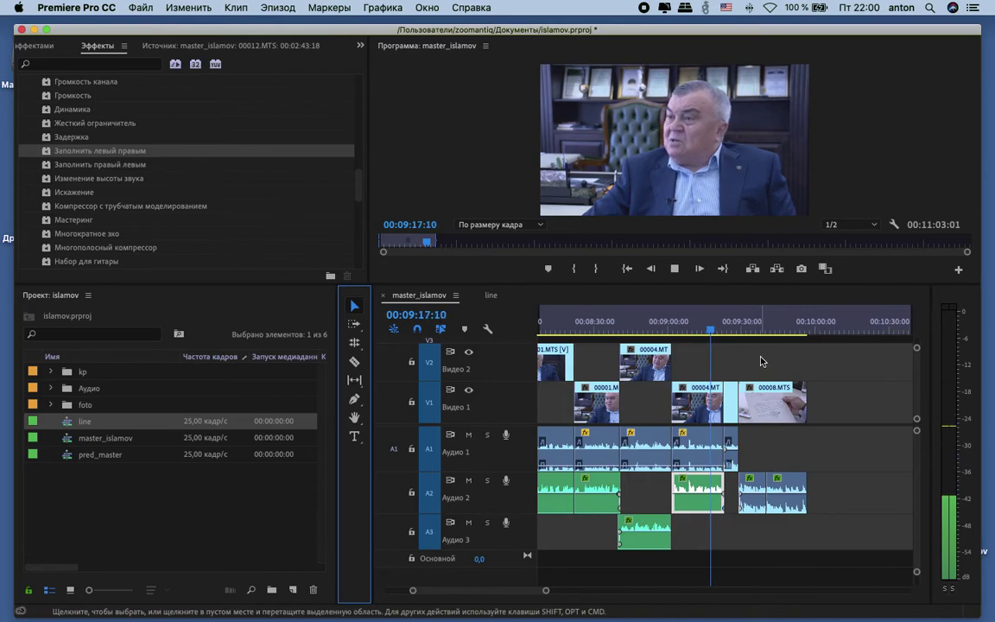
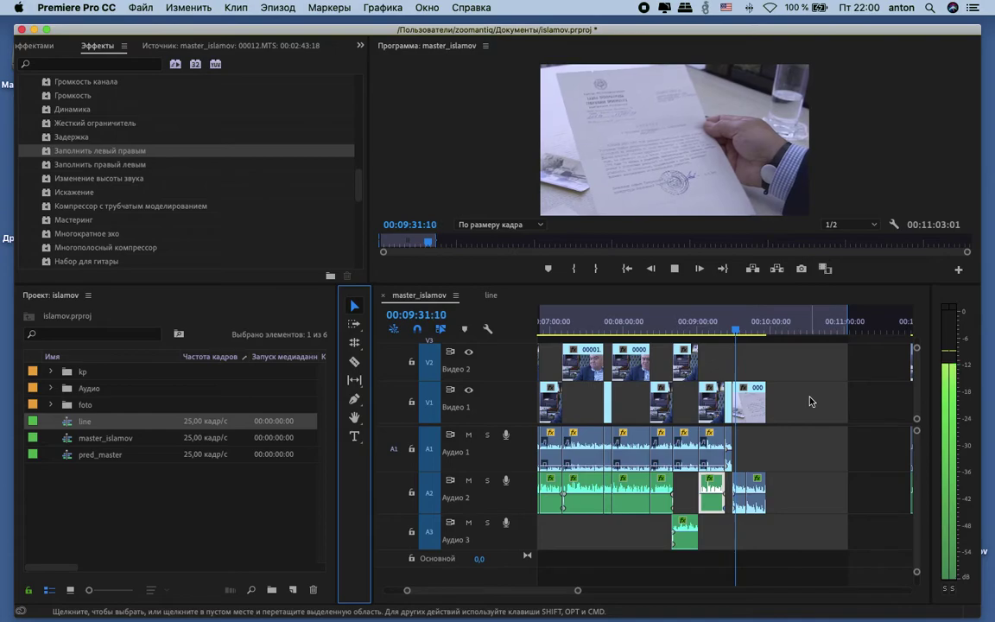
Step: Move all clips from about 00:11:53 onward to the end of 00008.MTS and extend the out point to 00:11:29:00
key(minus)
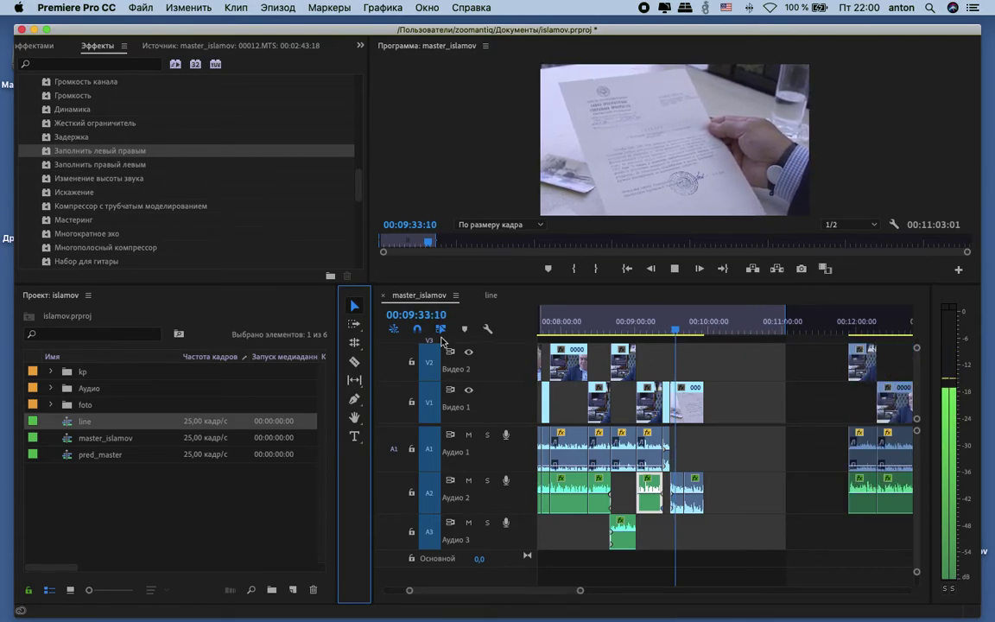
click(353, 325)
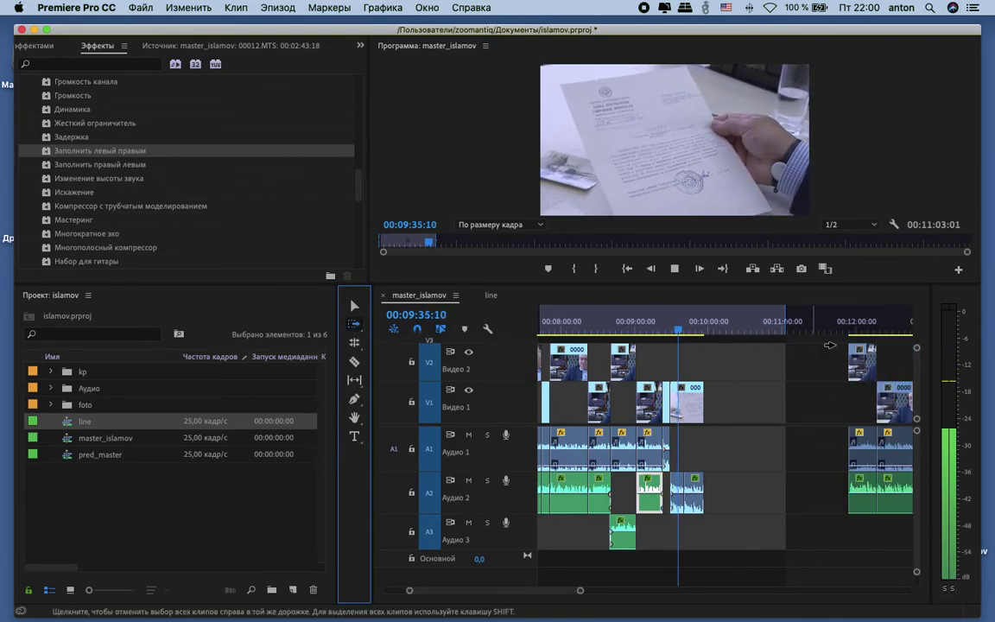
click(851, 358)
drag(851, 358, 720, 363)
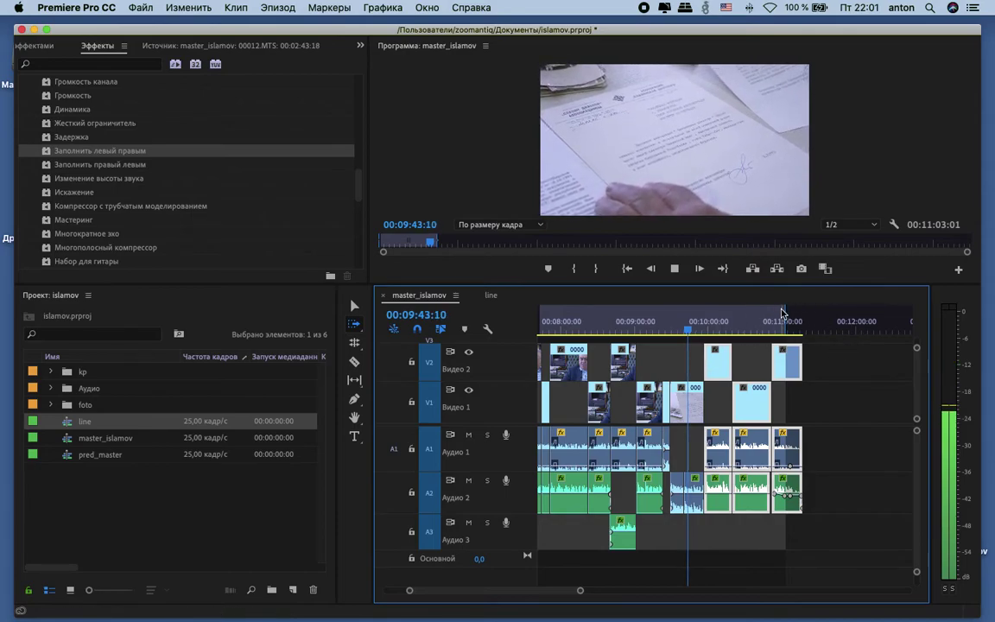
drag(786, 311, 819, 316)
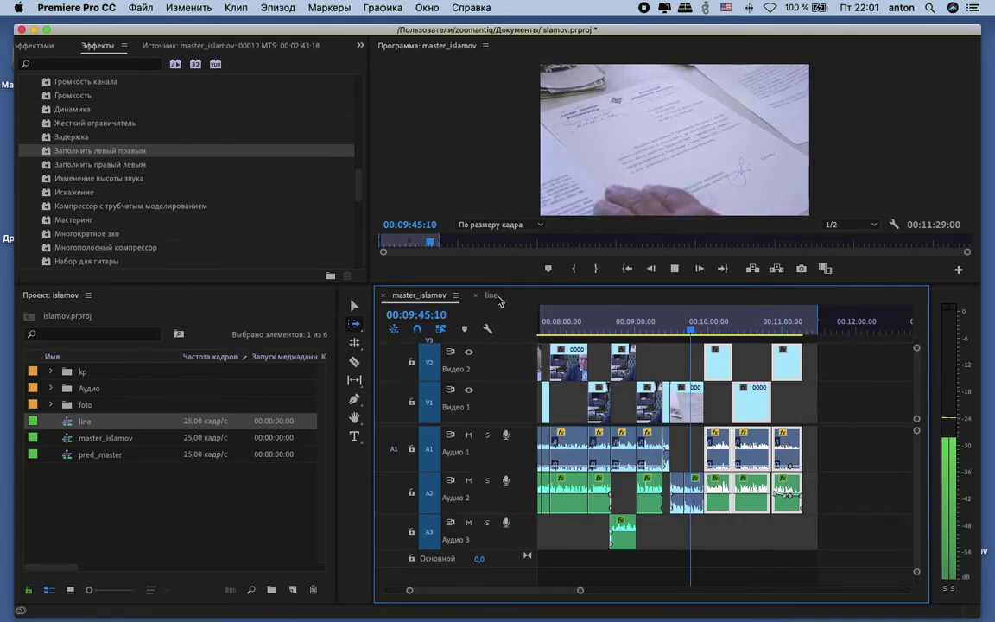
Step: Deselect the moved clips and move the second 00008.MTS audio clip from Audio 2 to Audio 1
click(354, 307)
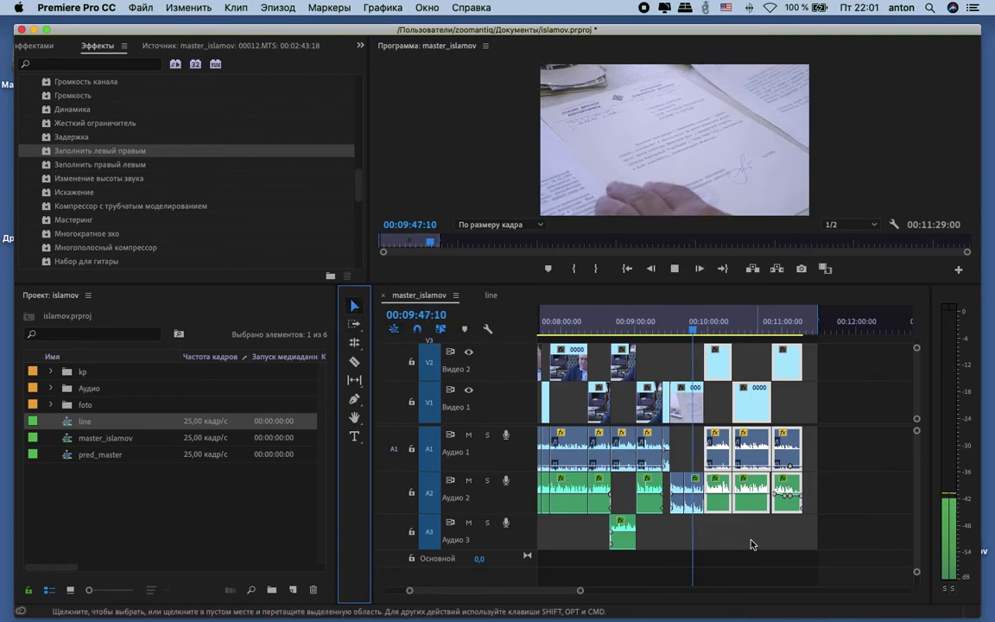
click(724, 530)
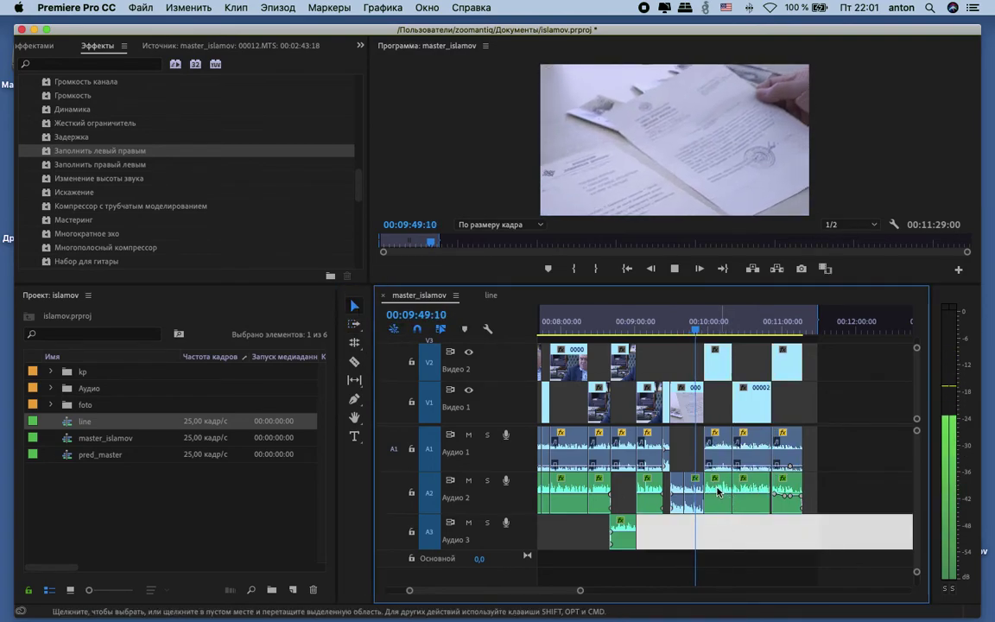
drag(695, 481, 694, 460)
Step: Unlink the 00004.MTS clip after 00008.MTS, roll its Audio 1 cut to about 00:09:57:12 and extend its Audio 2 start to about 00:09:55:20
key(equal)
key(equal)
key(equal)
key(equal)
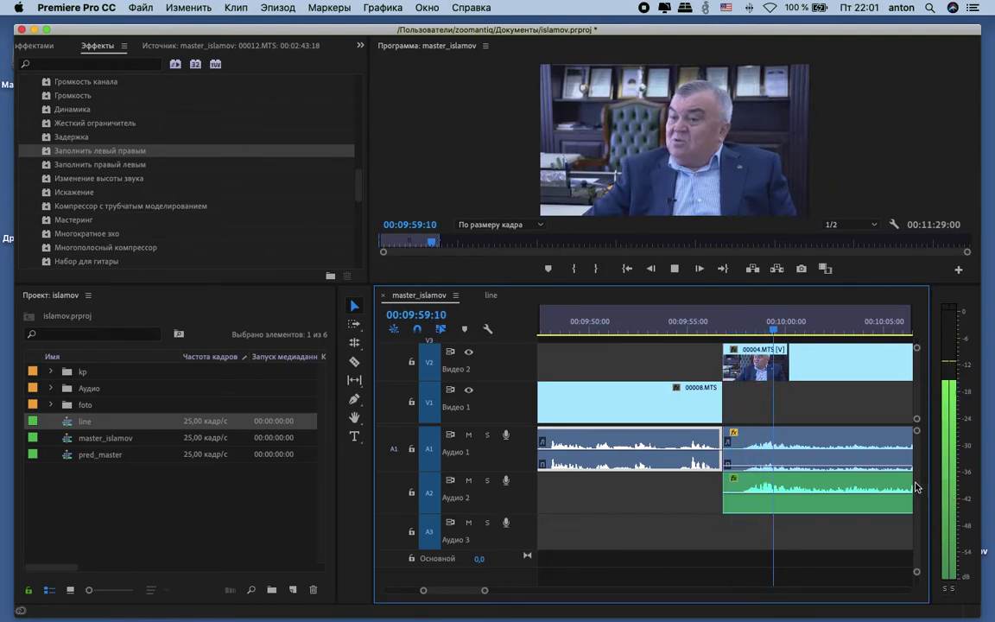
key(space)
click(739, 445)
mouse_move(741, 447)
mouse_down()
mouse_move(750, 448)
mouse_move(730, 446)
mouse_up()
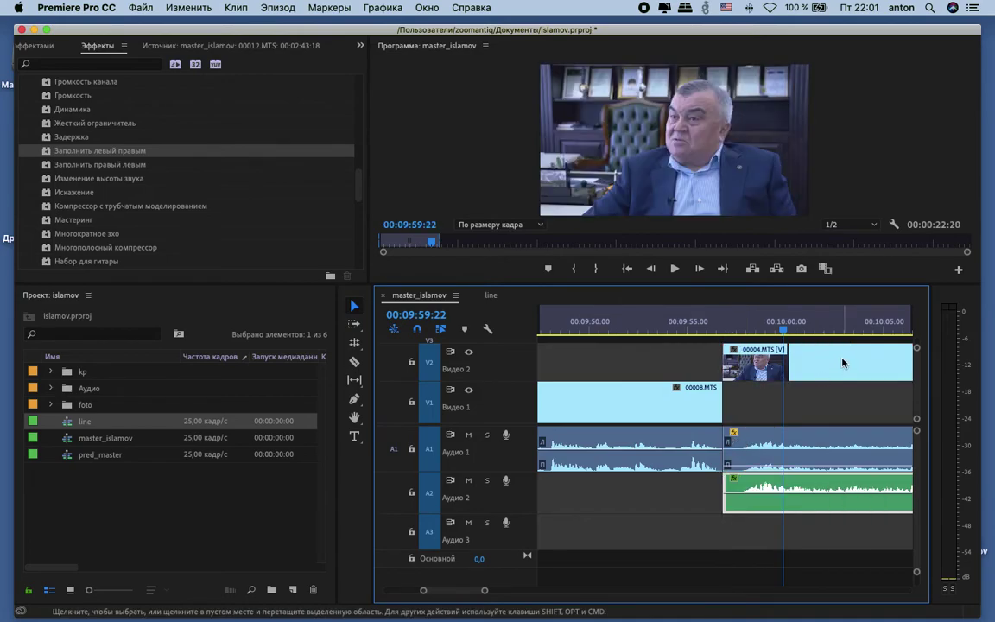
right_click(617, 364)
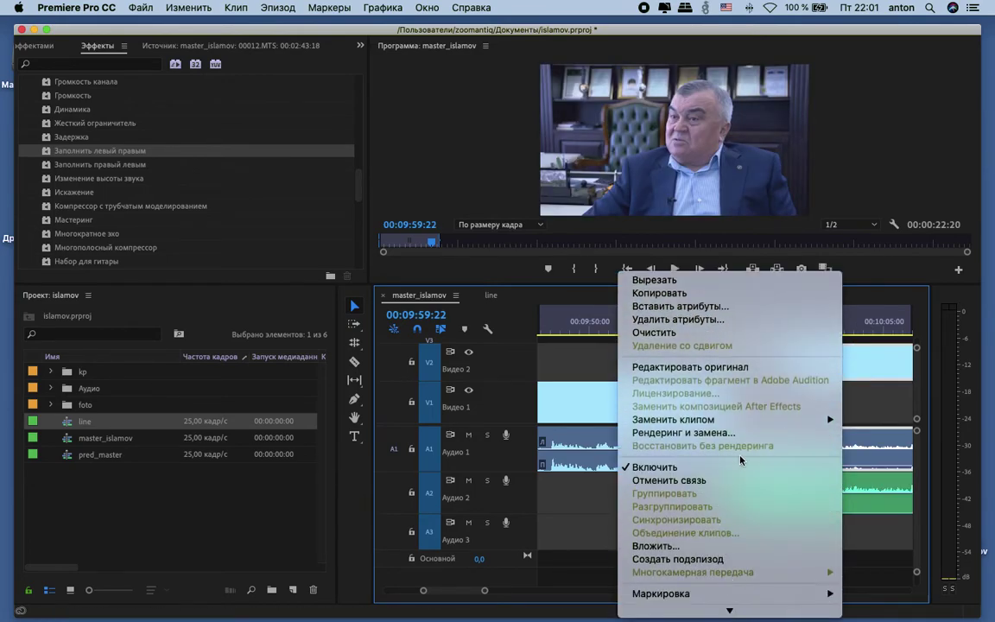
click(862, 406)
click(862, 406)
drag(727, 436, 735, 438)
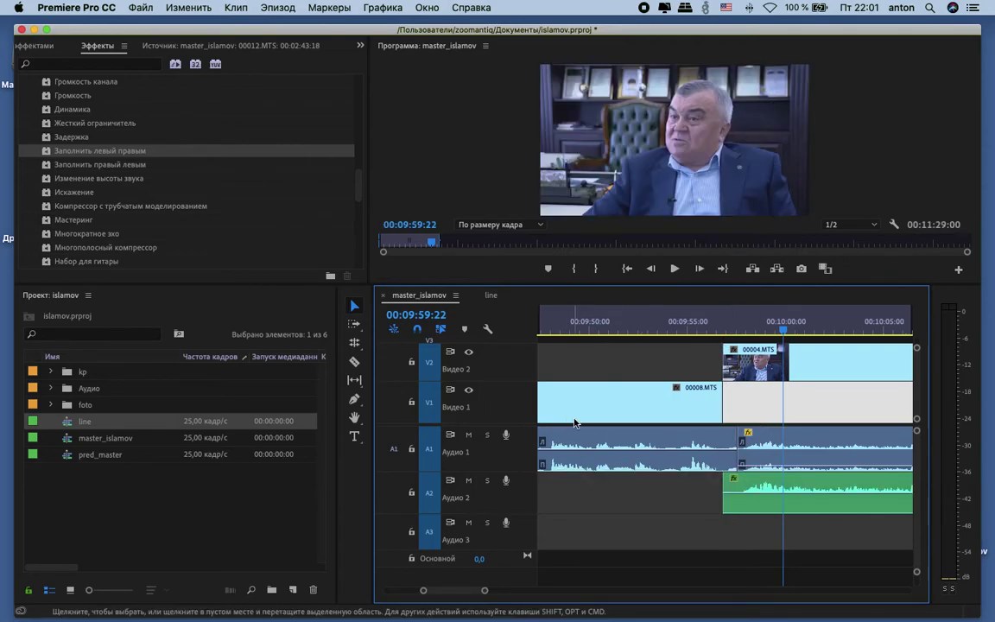
drag(726, 485, 706, 484)
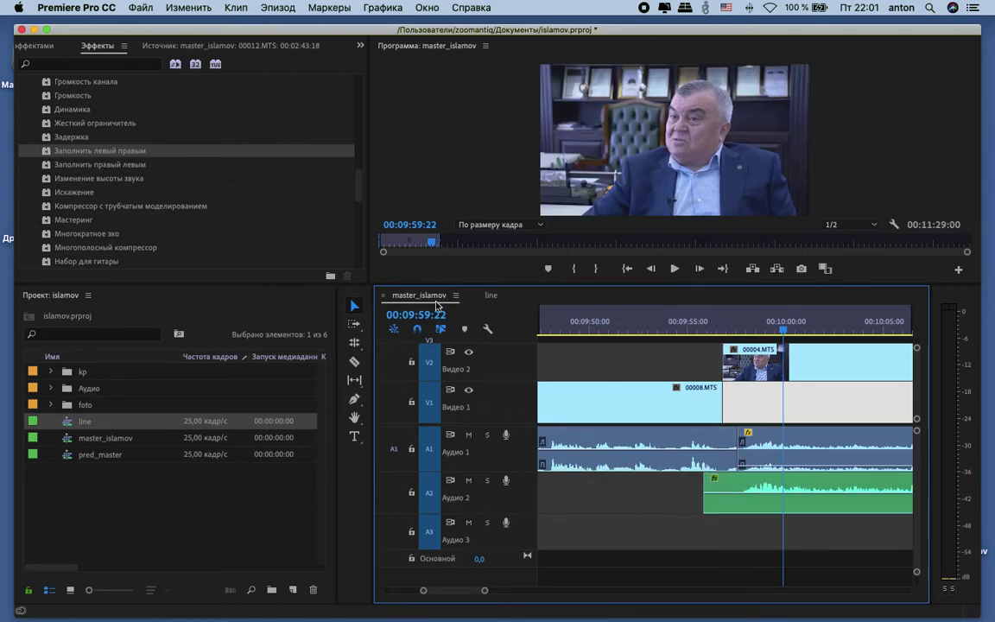
Step: Keyframe a fade-out on the 00008.MTS audio and a fade-in from silence at 00:09:56:16 on the 00004.MTS Audio 2 clip, and play the transition
click(354, 399)
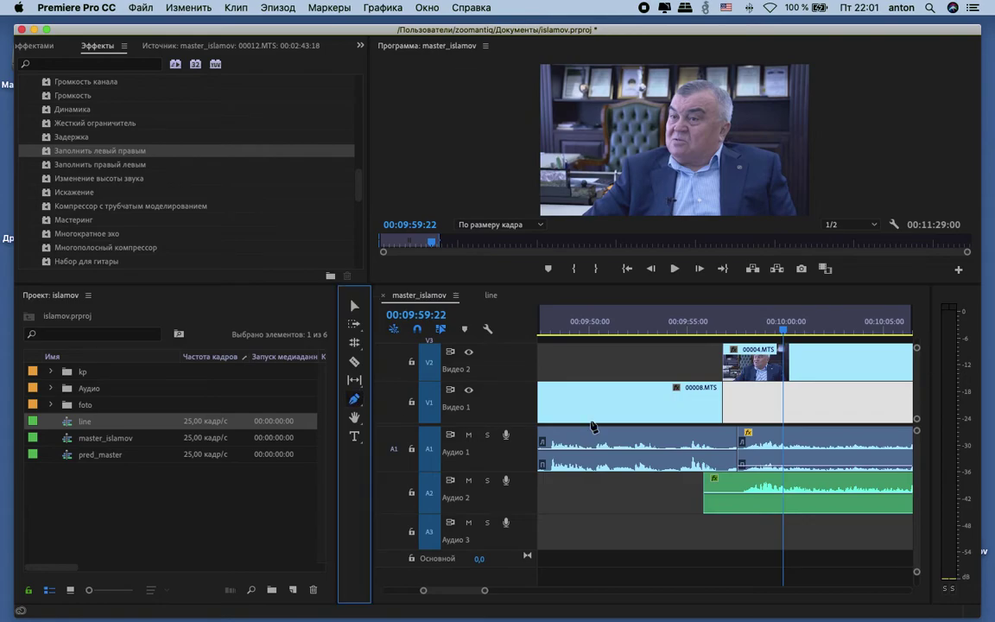
click(716, 450)
drag(730, 445, 731, 467)
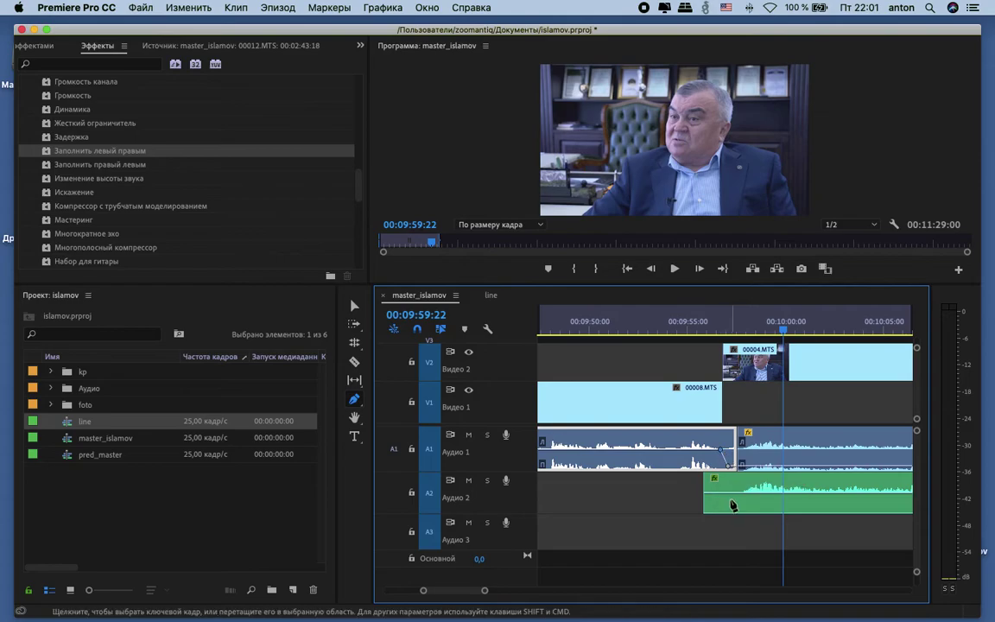
click(729, 494)
drag(721, 493, 721, 508)
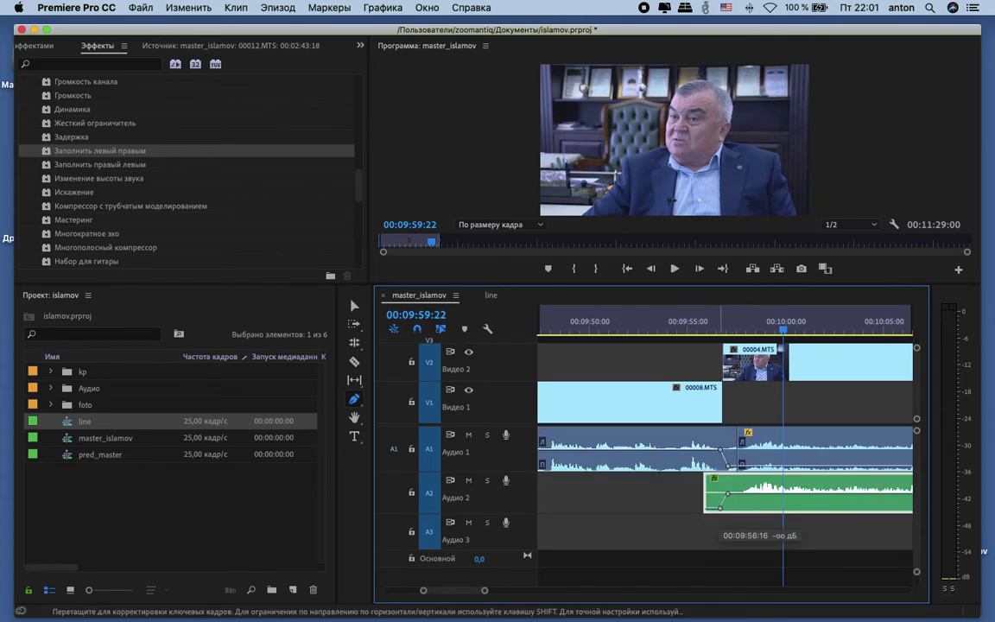
key(space)
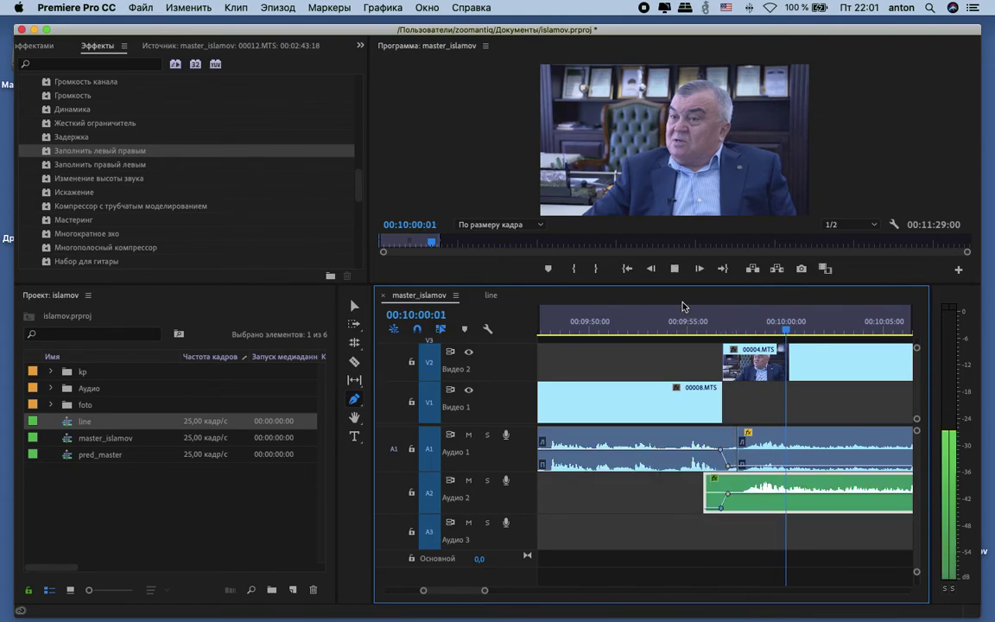
click(689, 326)
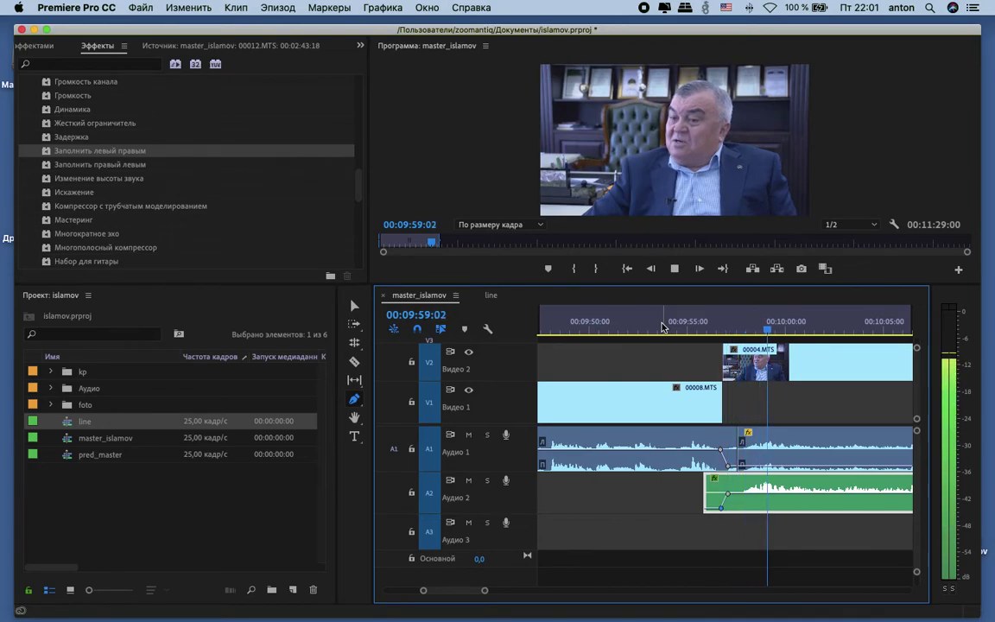
Step: Look over the assembled timeline and go to 00:11:12:11, near the end of the last interview clip
key(minus)
key(minus)
key(minus)
key(minus)
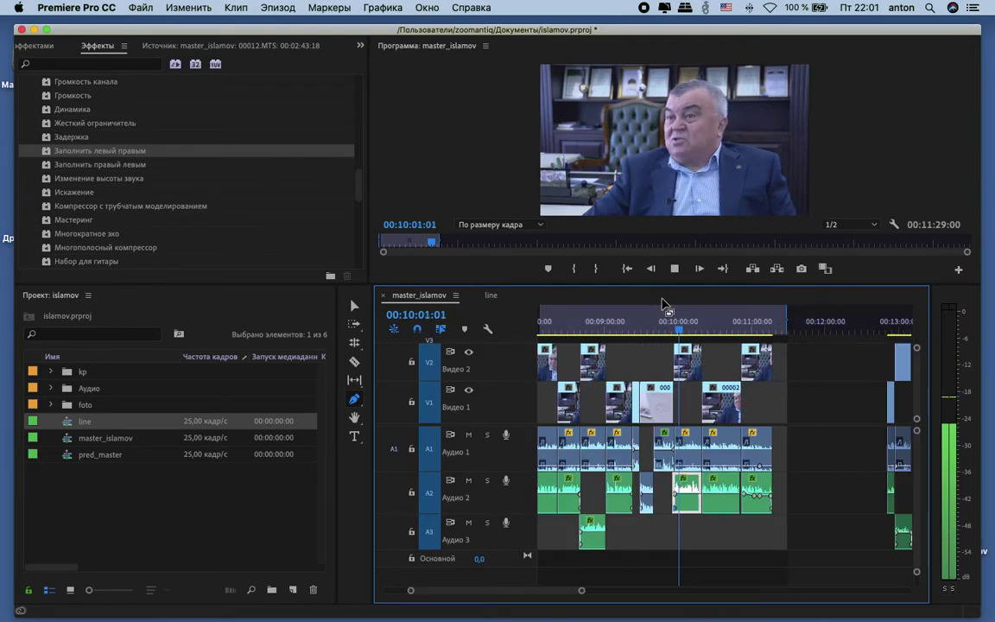
click(354, 307)
key(minus)
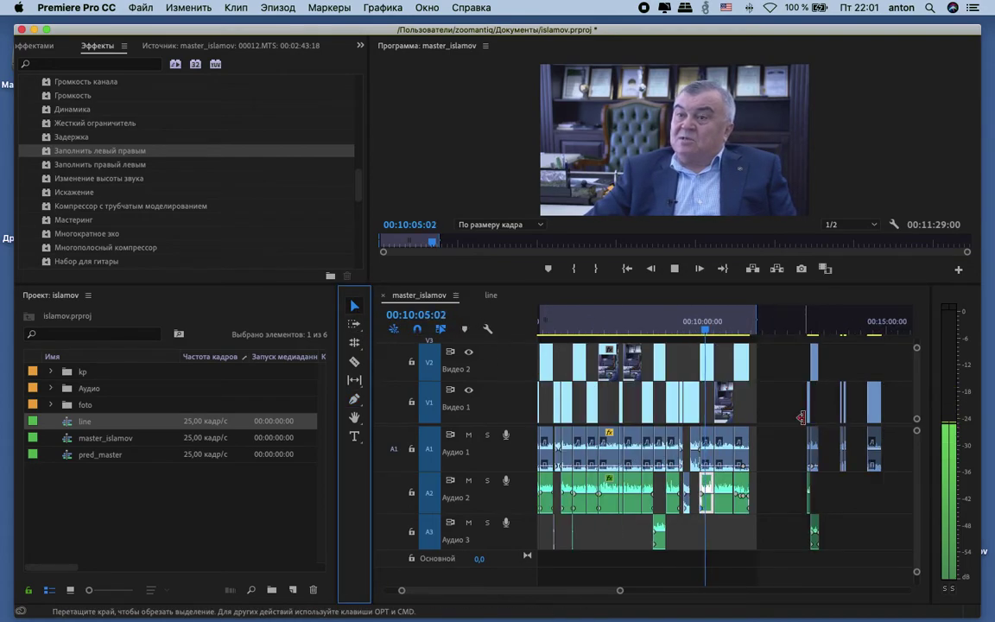
scroll(800, 419, up, 2)
scroll(800, 420, up, 1)
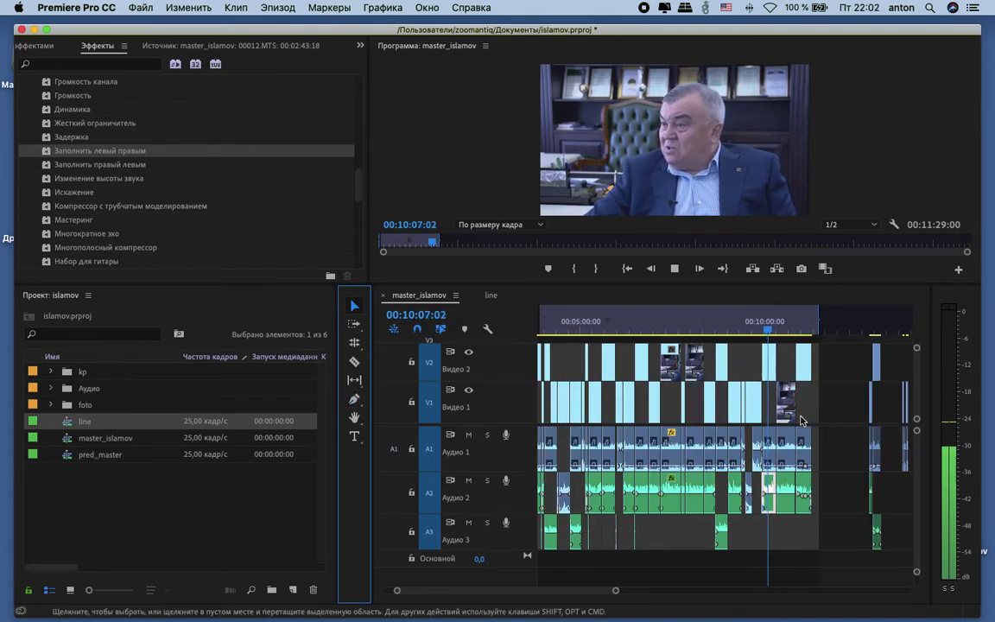
scroll(801, 421, down, 2)
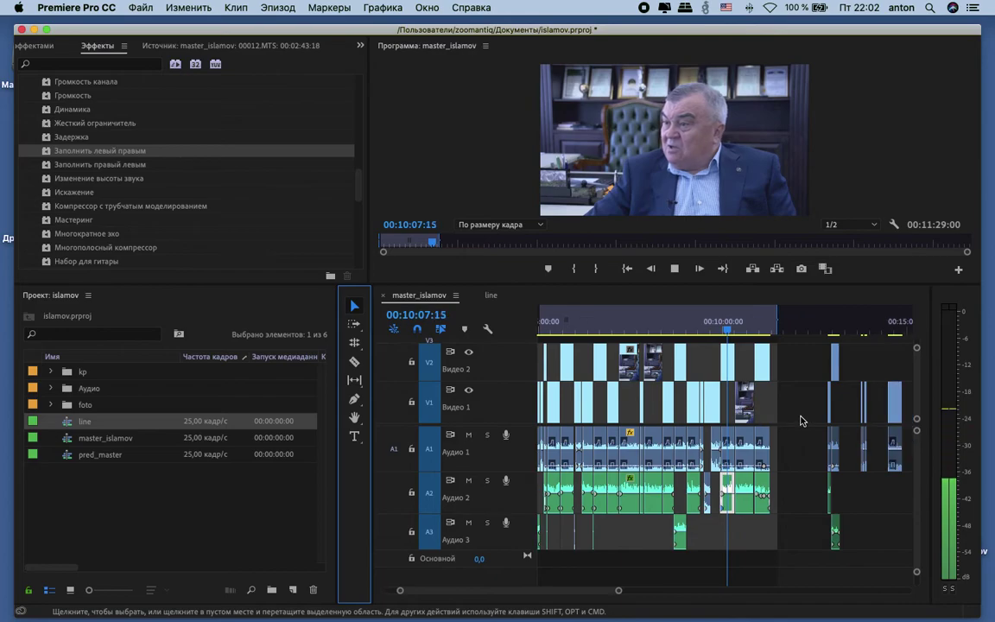
click(768, 323)
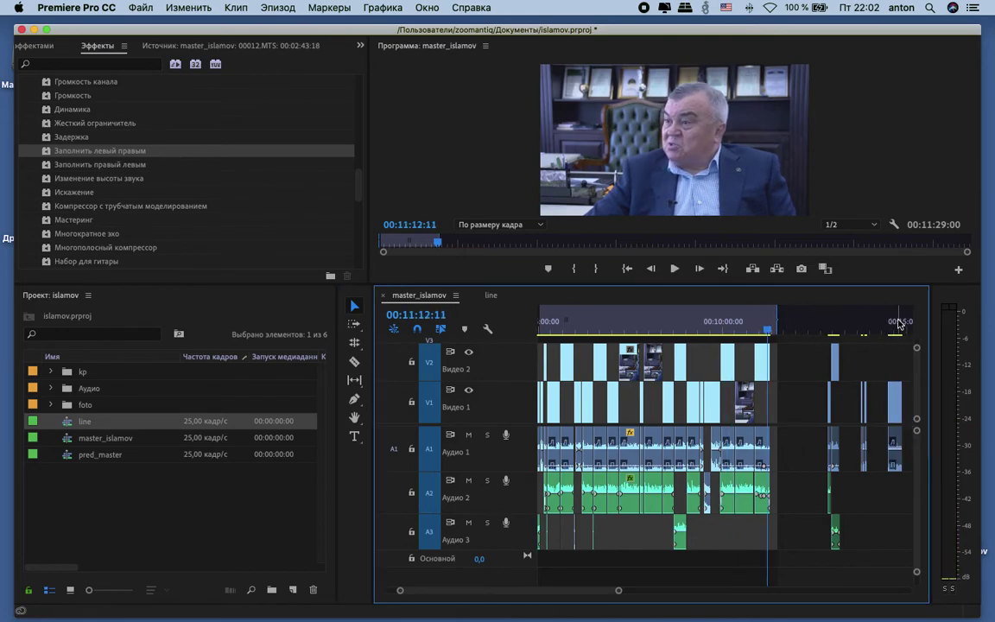
Step: Play the unplaced photo fragments around 00:13:54 and 00:13:47 to review their content
drag(897, 321, 865, 326)
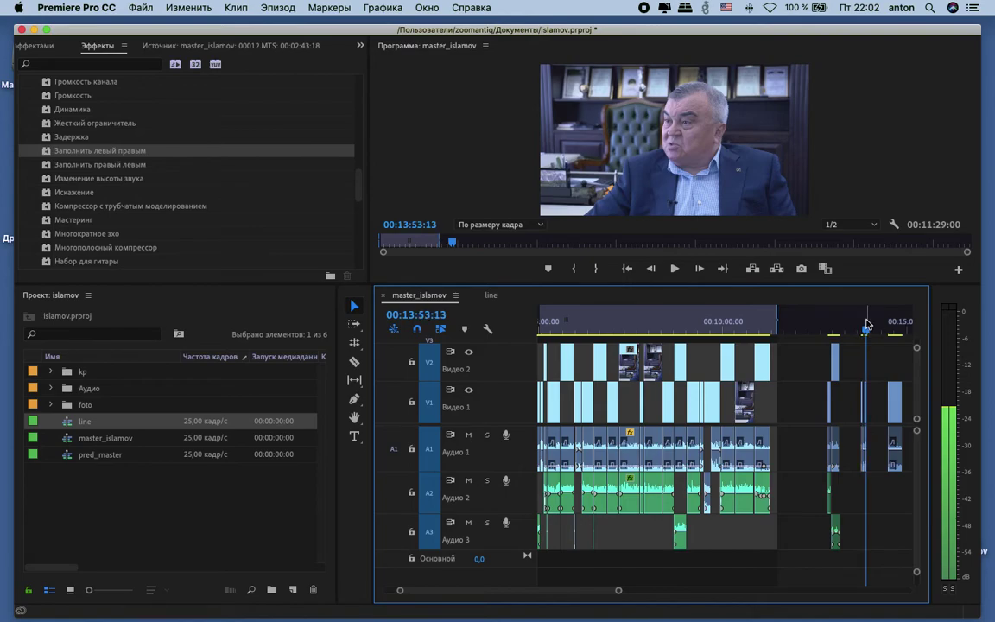
key(equal)
key(equal)
key(equal)
drag(715, 329, 721, 328)
key(space)
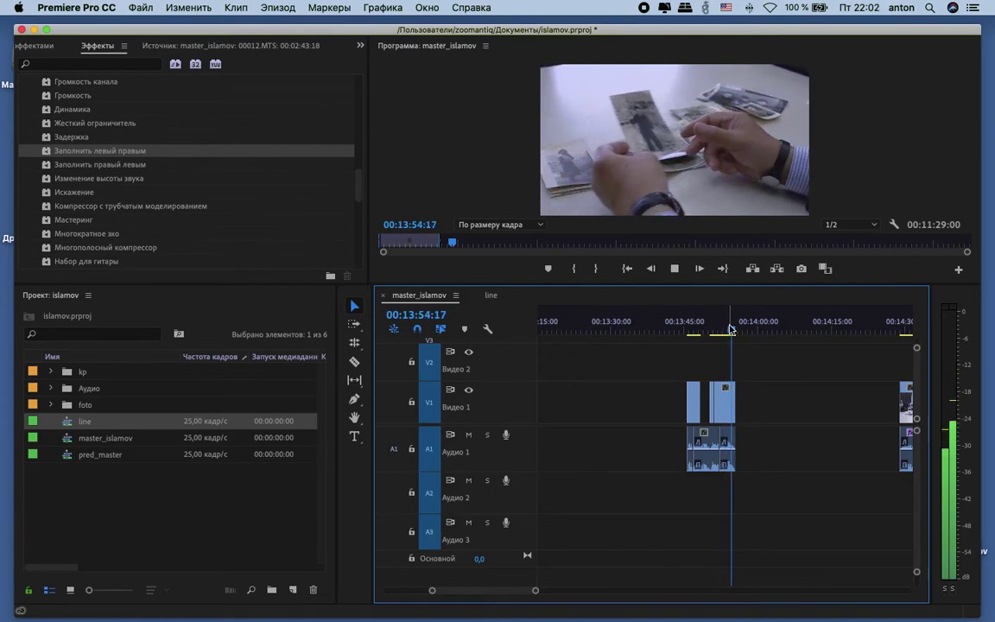
click(693, 330)
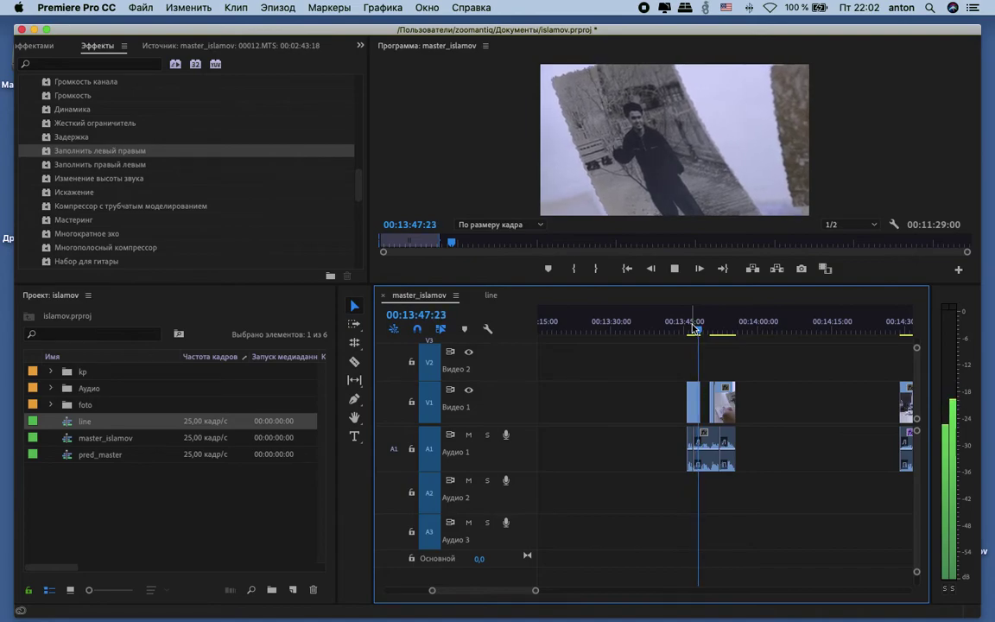
key(minus)
key(space)
key(minus)
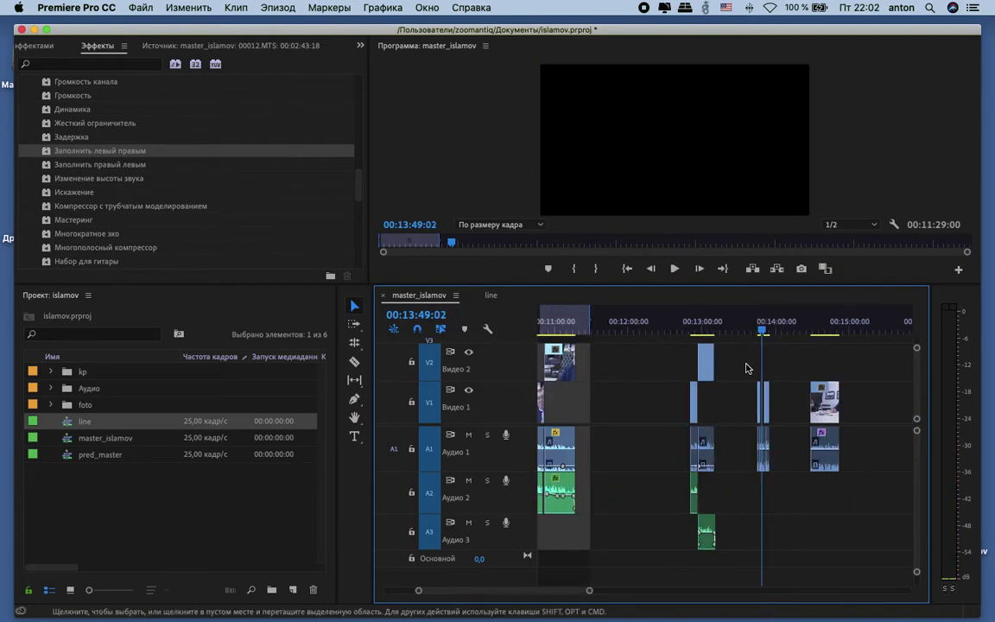
Step: Open the line sequence and play the 00010.MTS photo fragment and its lead-in around 01:19:49 to 01:19:55
scroll(747, 369, up, 5)
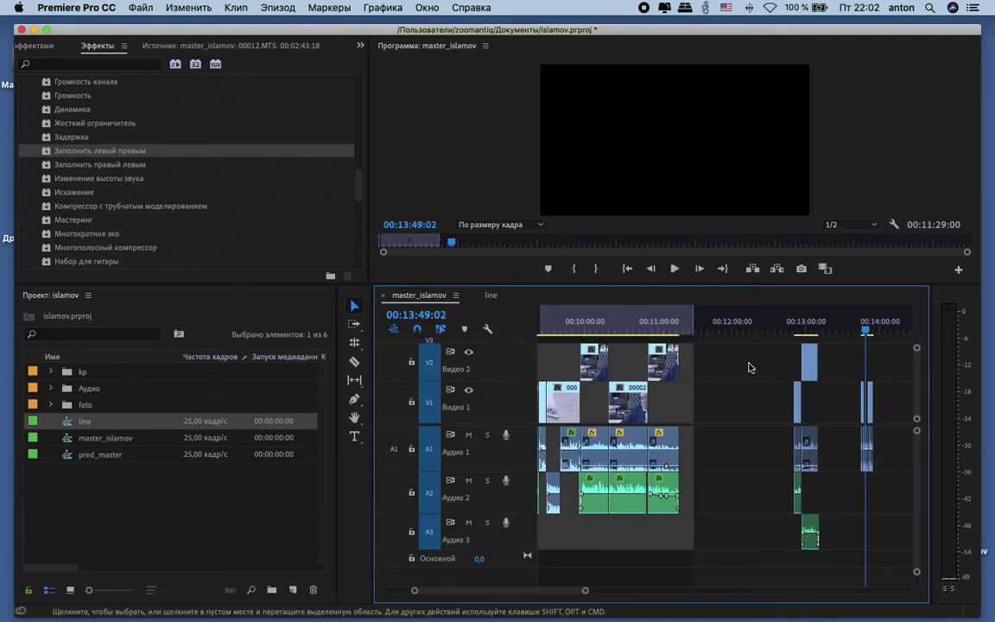
scroll(749, 367, up, 8)
scroll(749, 367, up, 8)
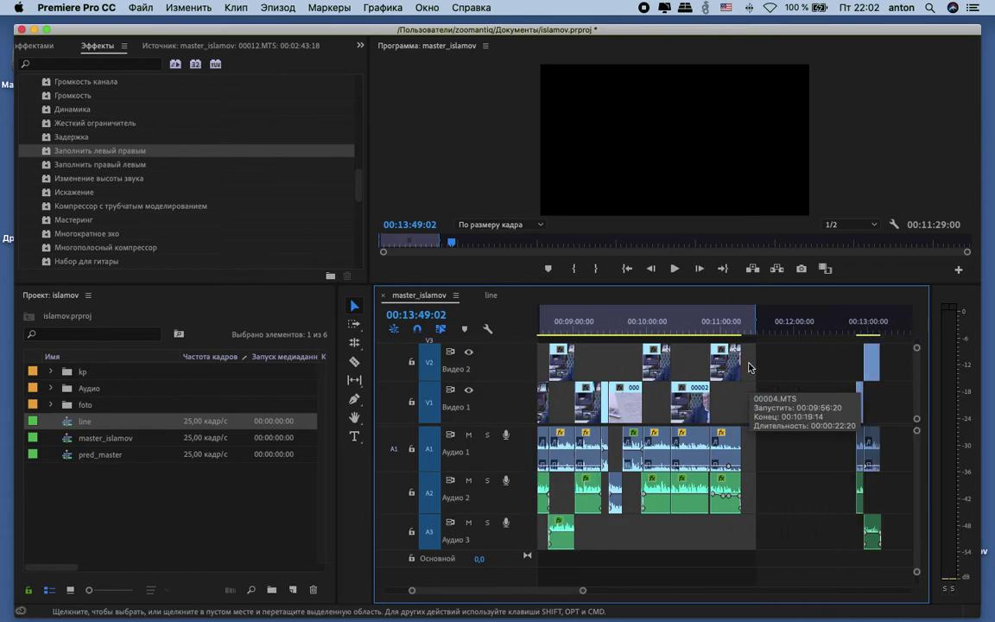
key(minus)
key(minus)
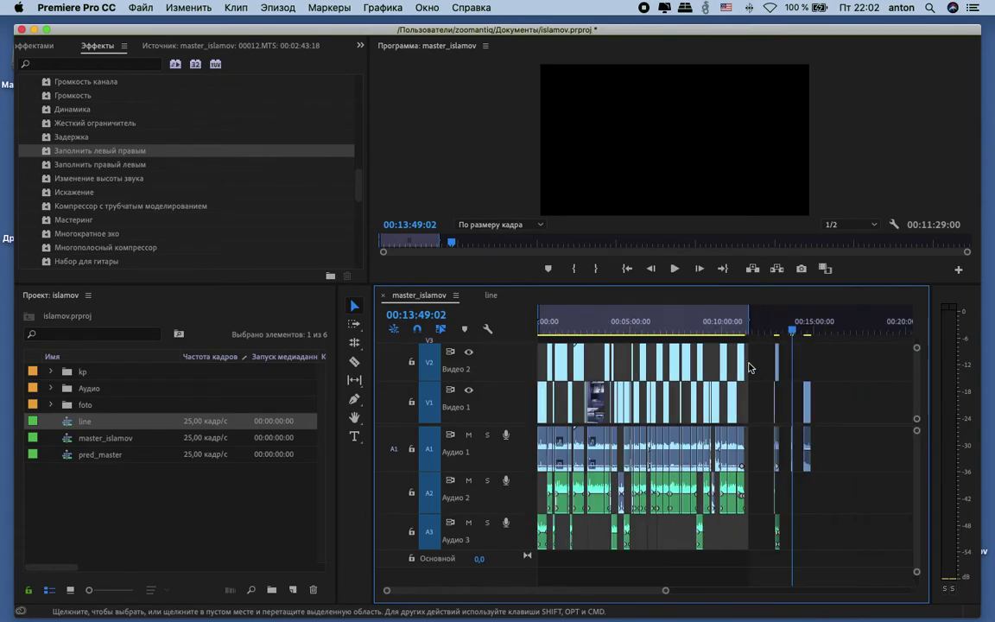
click(491, 296)
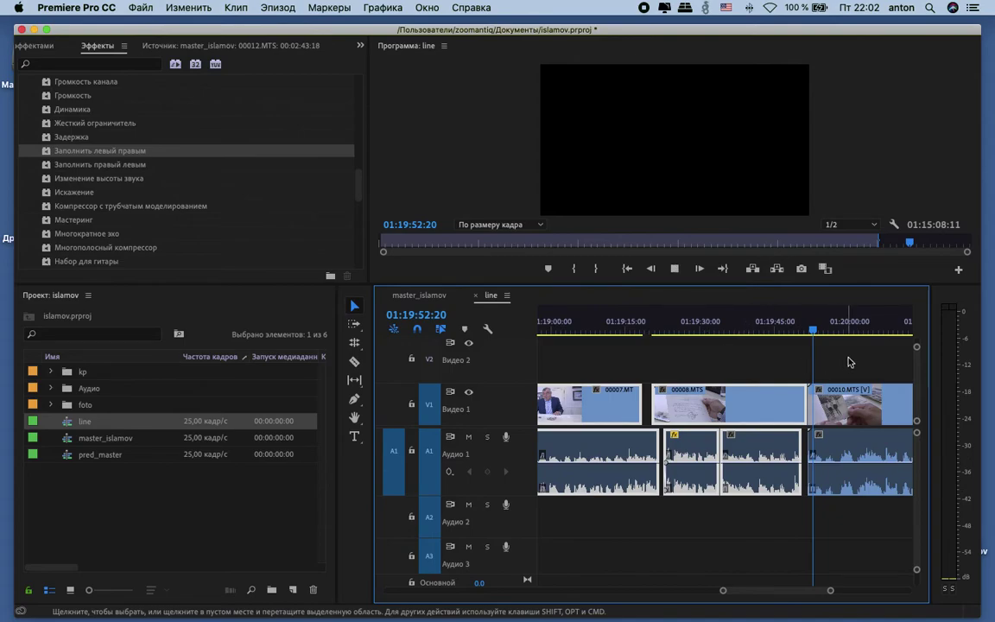
key(space)
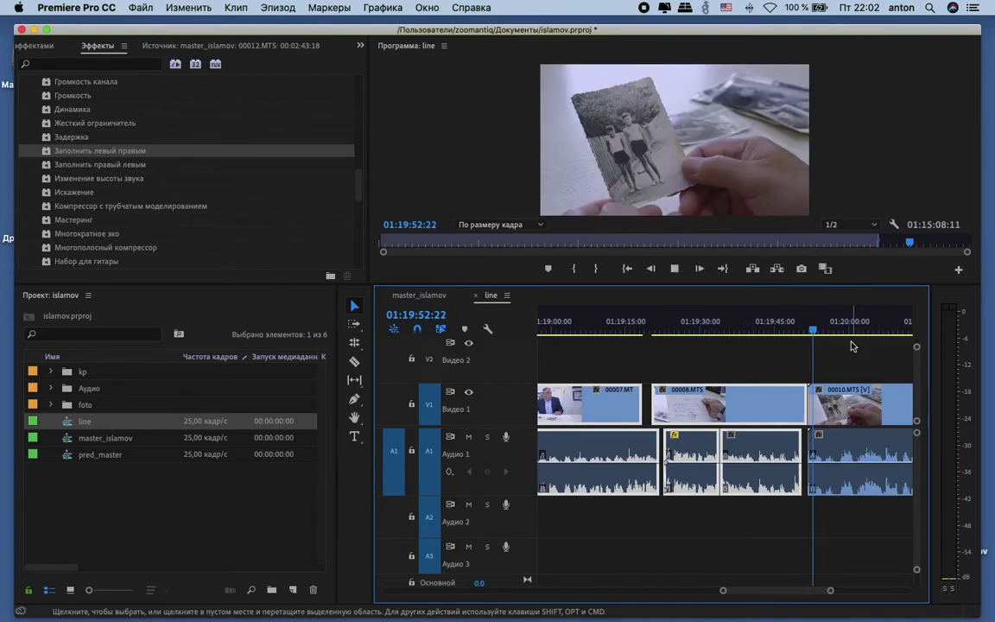
scroll(851, 346, down, 3)
click(664, 326)
drag(663, 326, 728, 331)
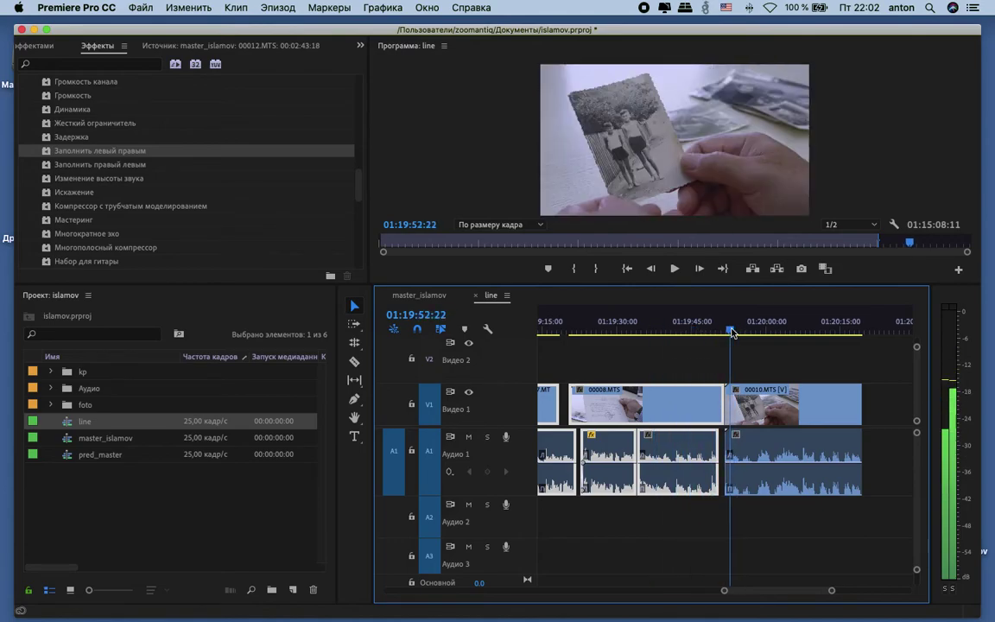
key(space)
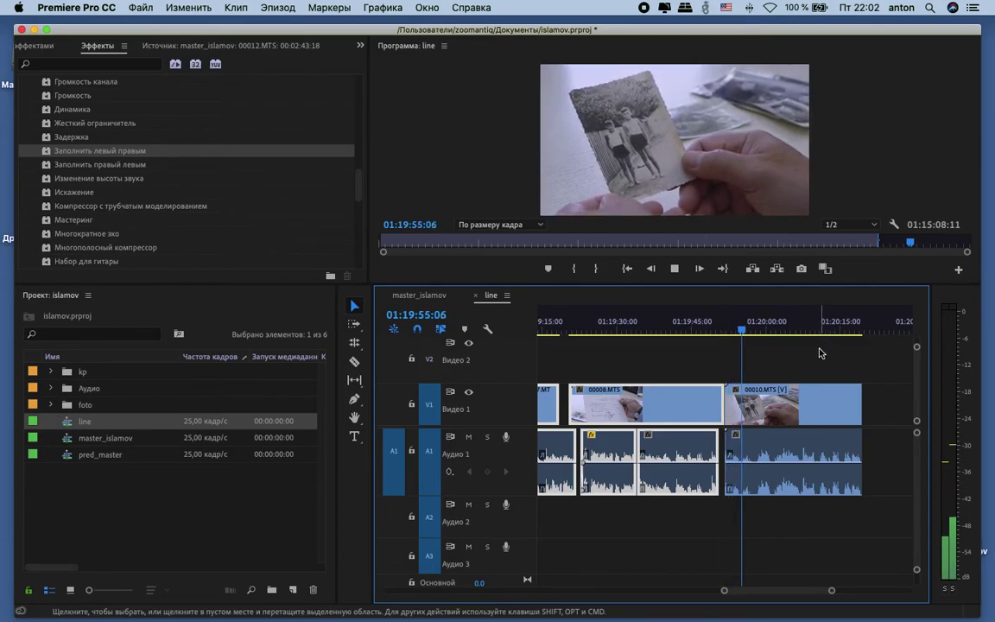
click(704, 324)
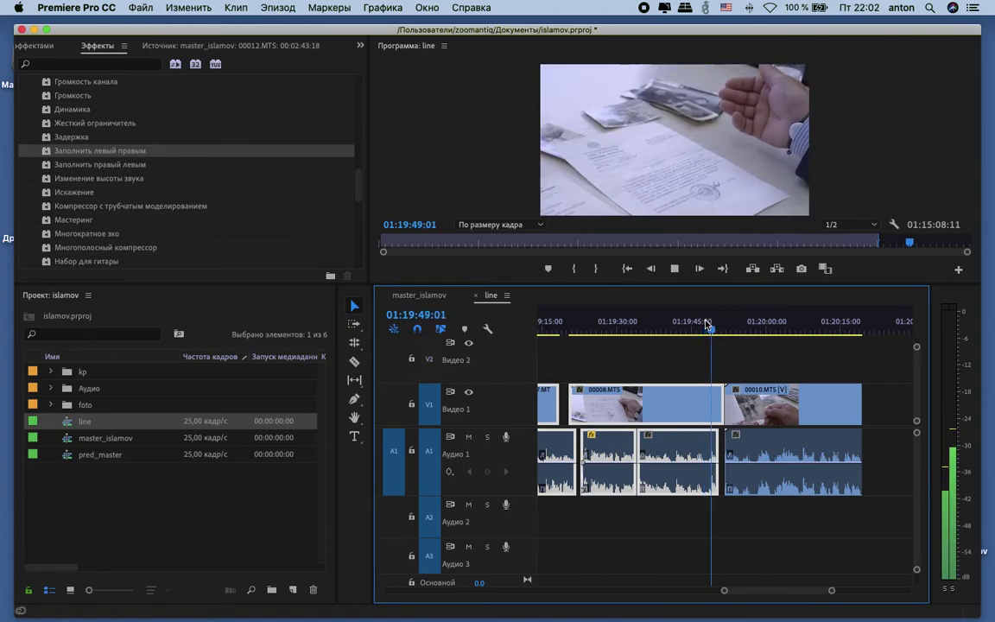
key(space)
Step: Copy the 00010.MTS photo clip at the end of the line sequence and return to the master_islamov sequence
drag(763, 376, 834, 469)
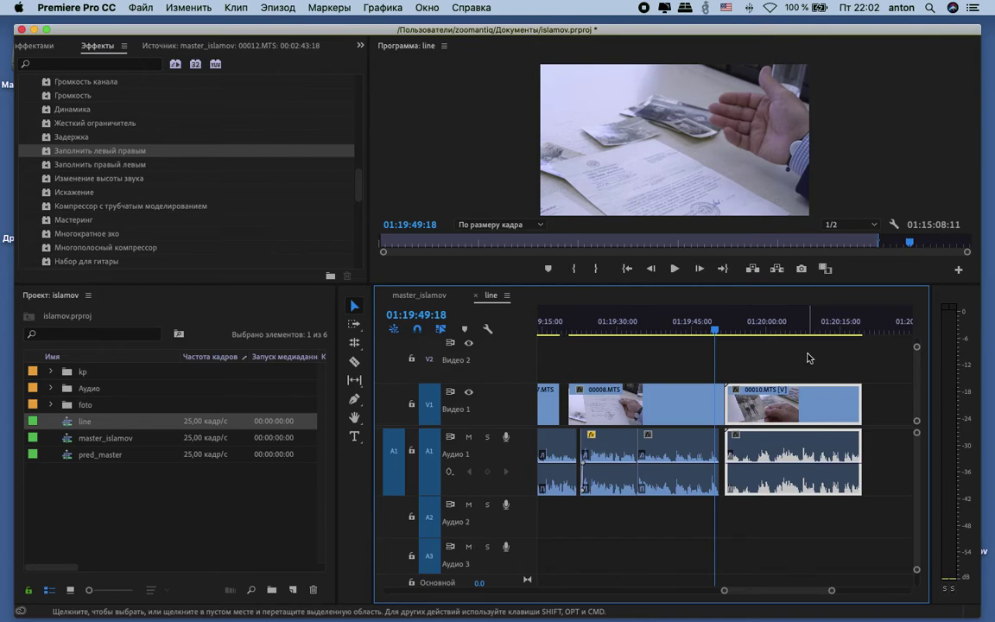
click(419, 295)
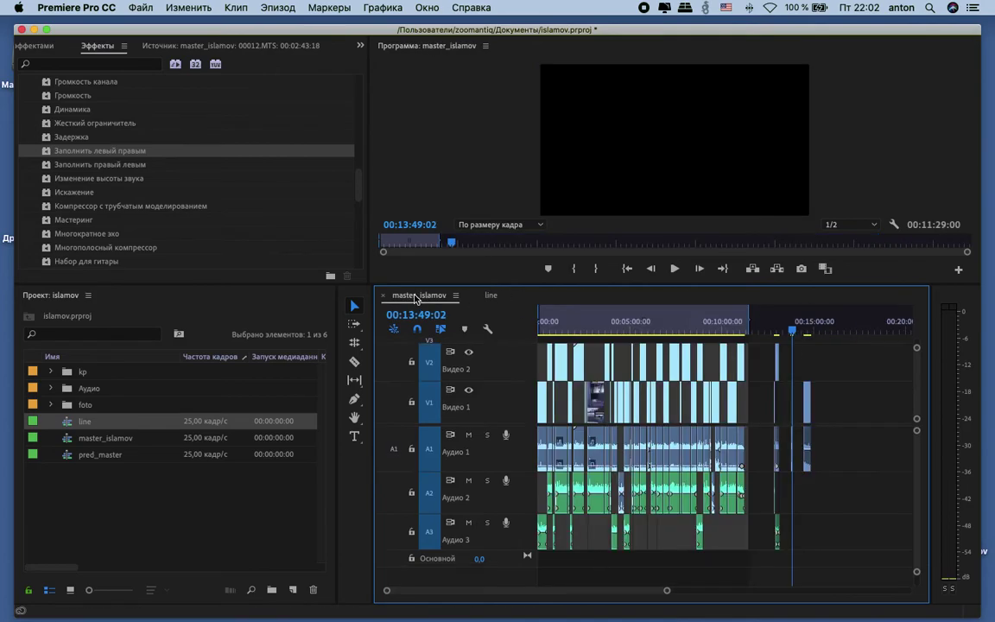
Step: Play the early interview clips around 00:00:54 and 00:01:37 to find the place for the photo fragment
click(555, 322)
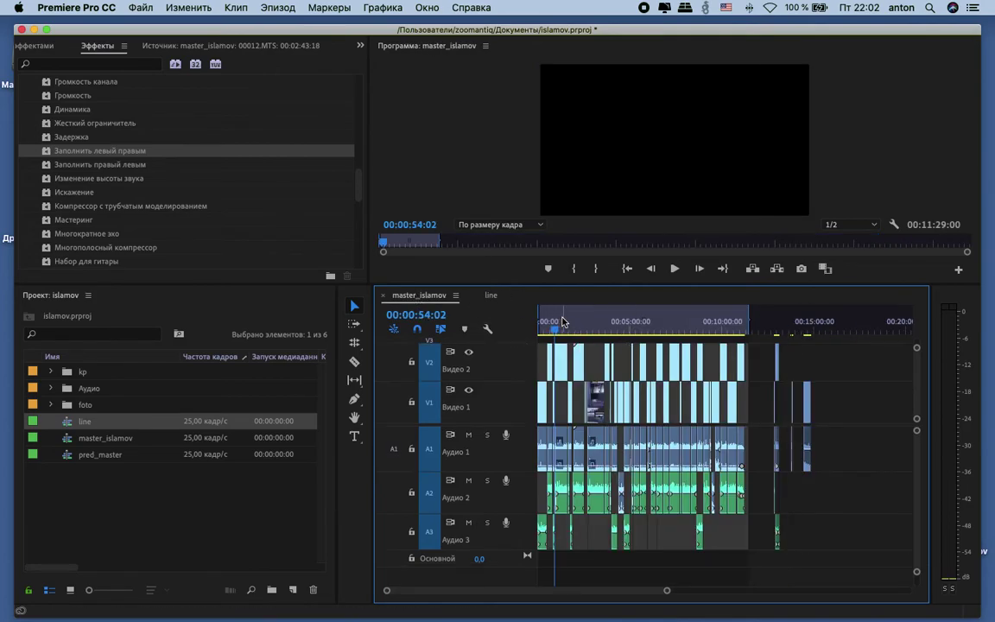
key(equal)
key(equal)
key(equal)
key(equal)
key(space)
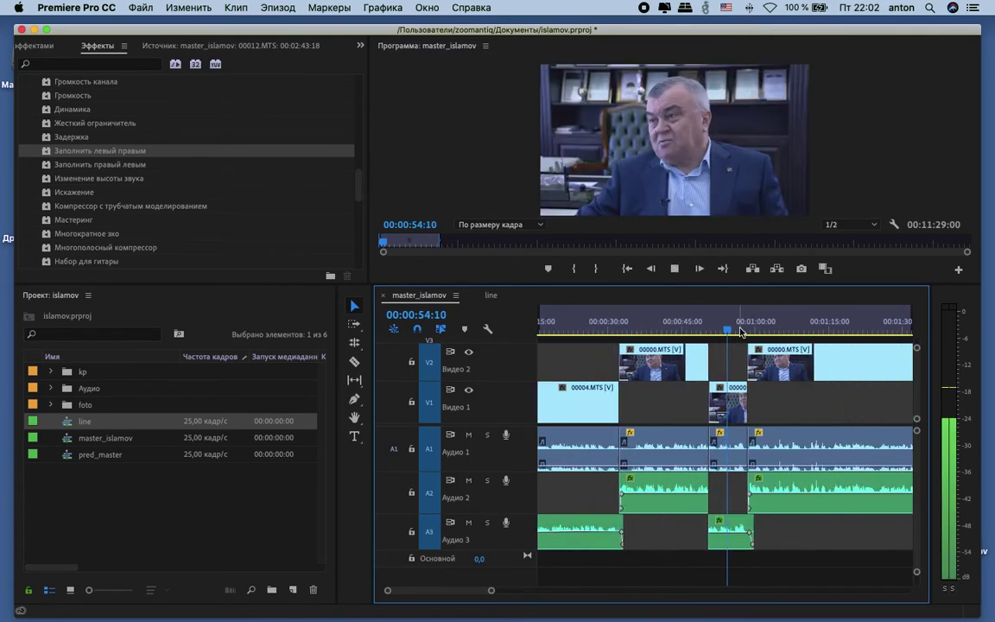
key(minus)
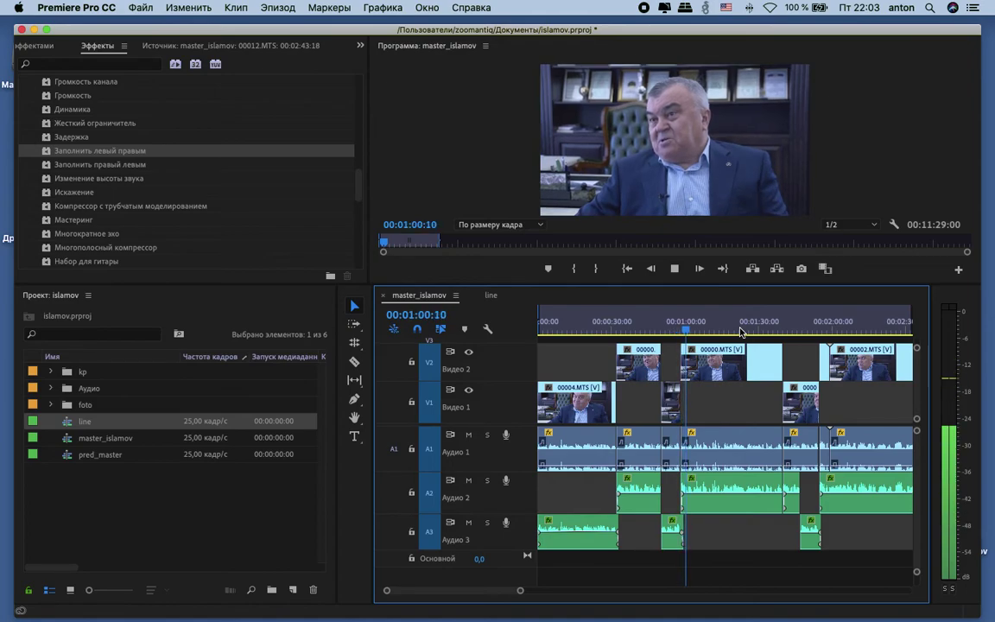
click(676, 329)
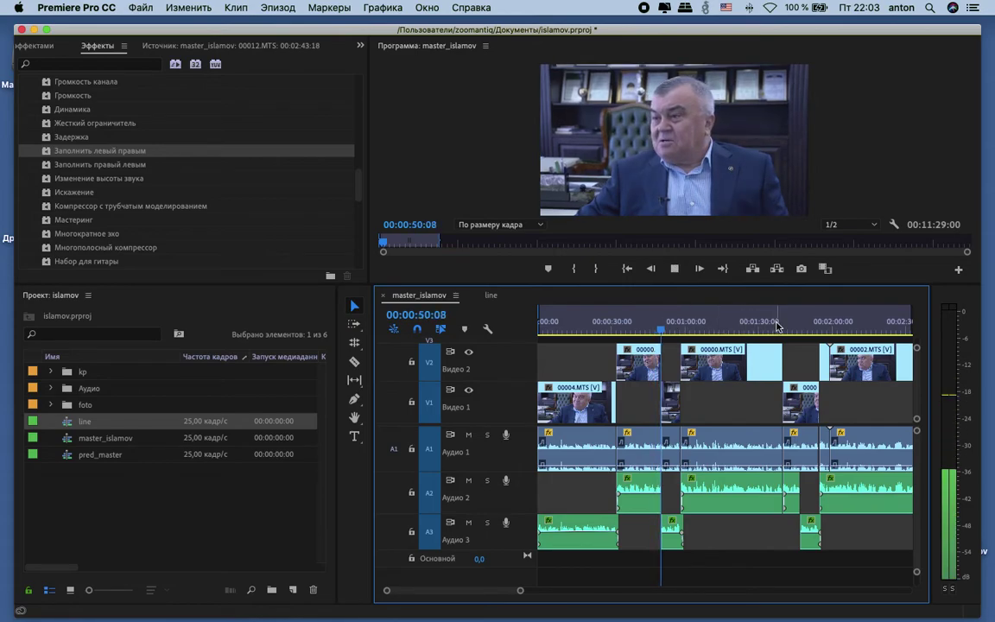
click(776, 325)
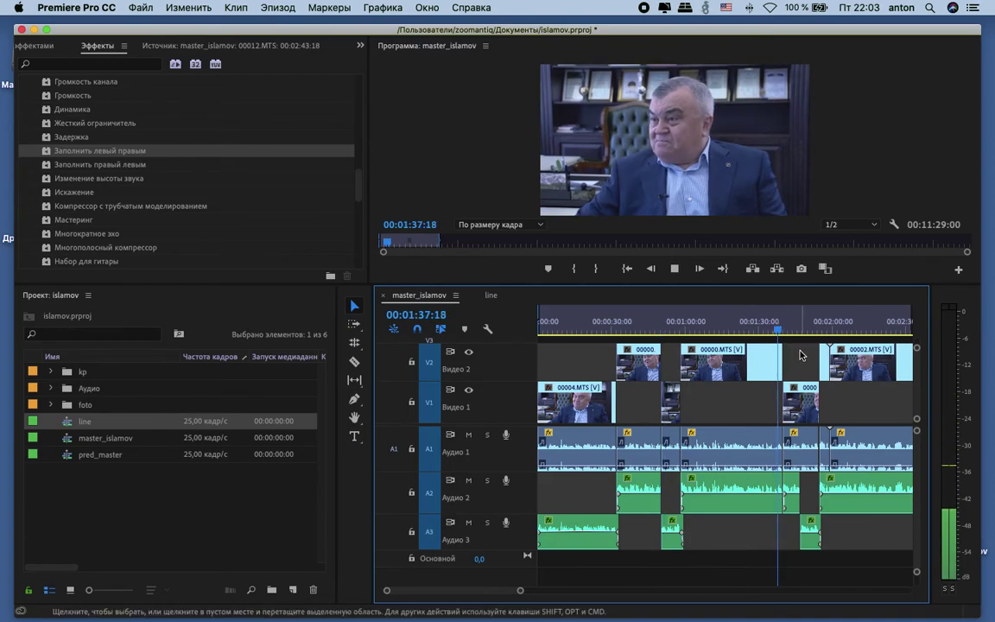
scroll(801, 353, right, 2)
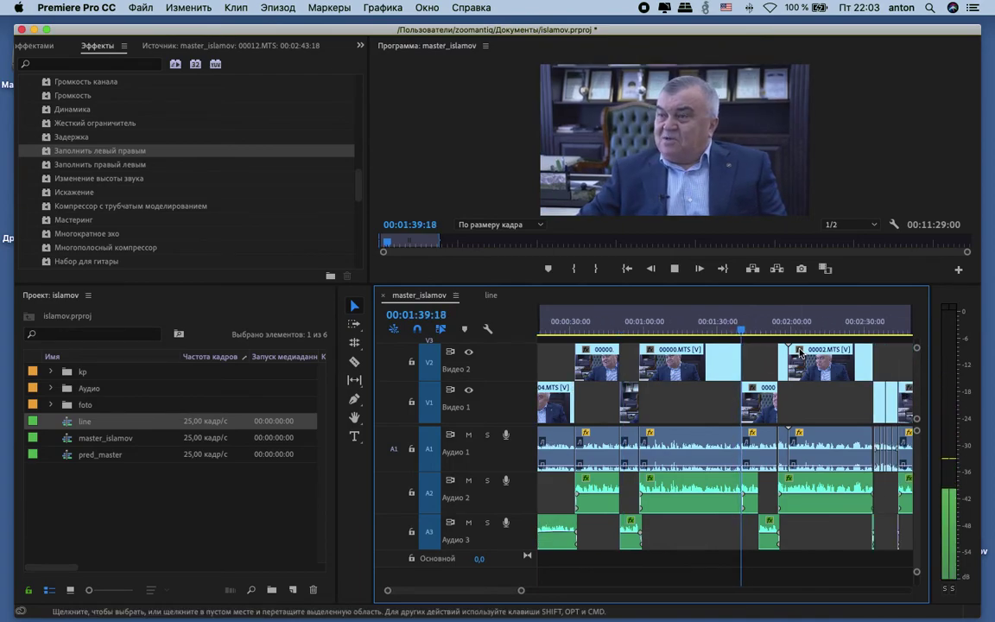
key(=)
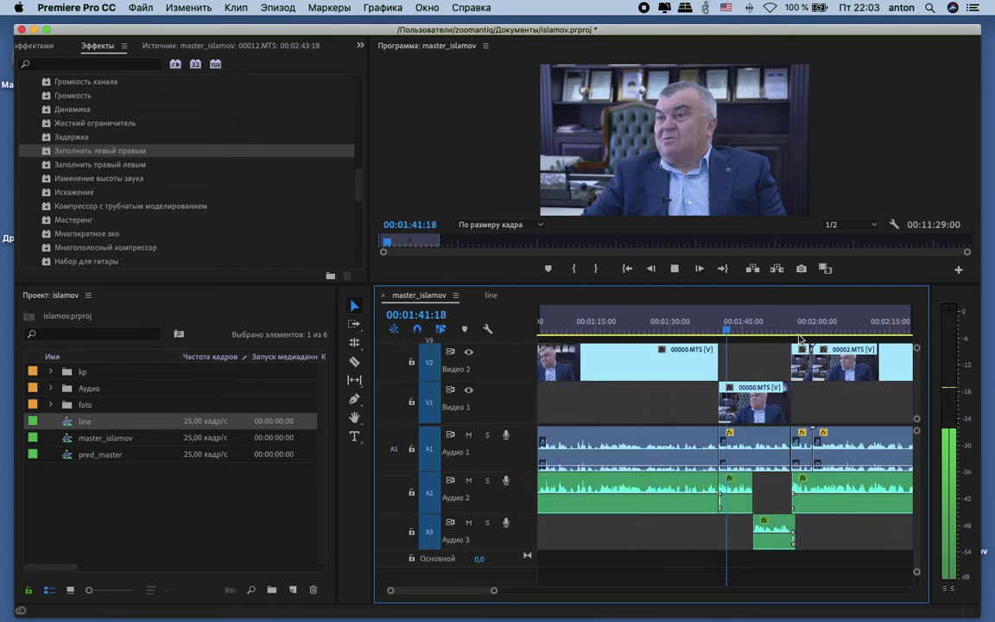
key(=)
key(space)
Step: Shift all clips after the 00000.MTS cut near 00:01:40 about 32 seconds forward to open a gap
click(355, 328)
drag(752, 399, 804, 401)
key(minus)
key(minus)
click(352, 308)
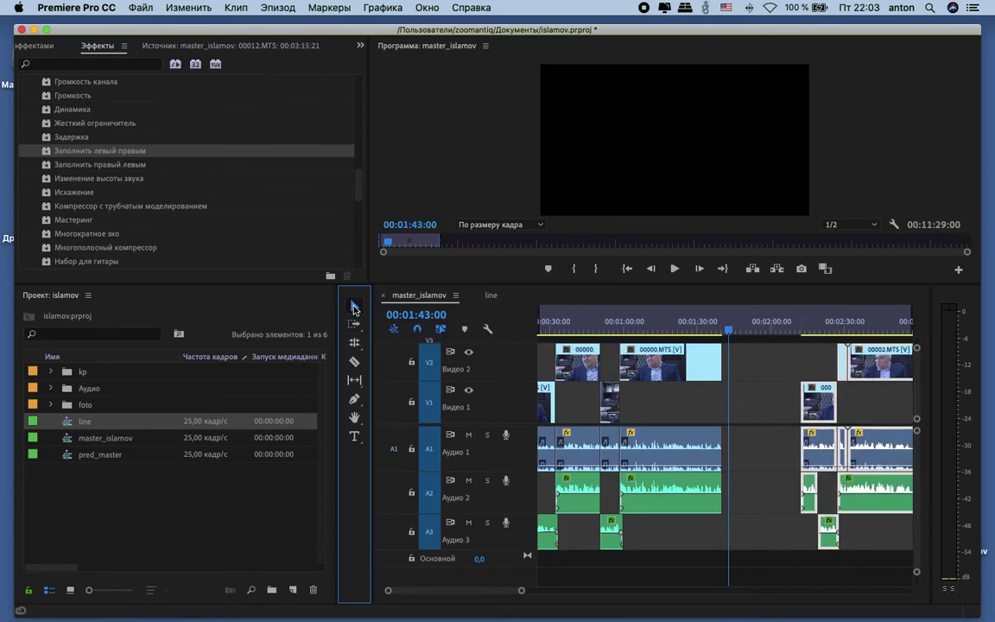
click(739, 396)
click(735, 332)
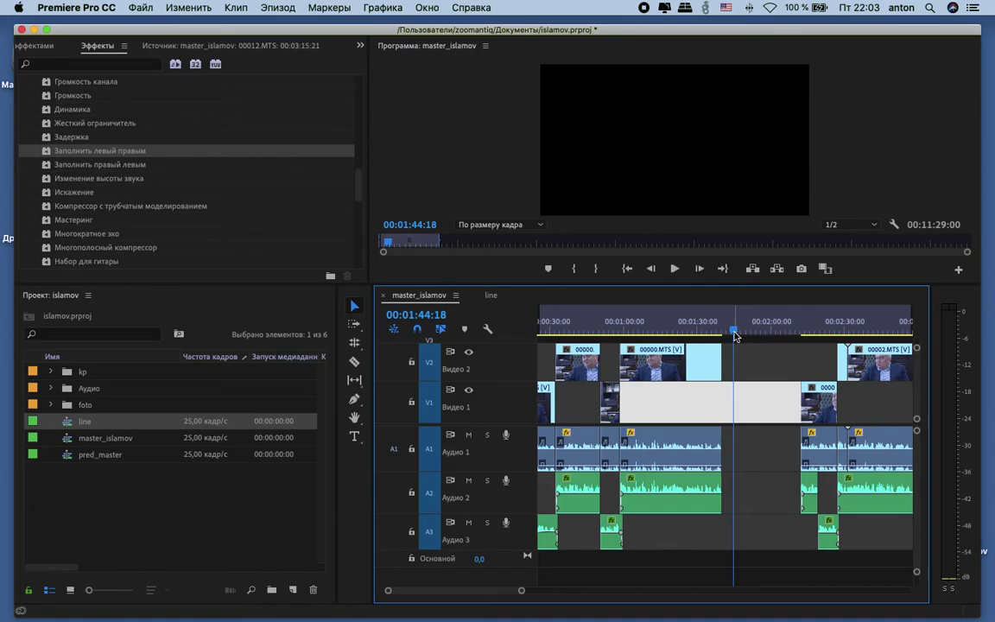
key(super+v)
key(super+z)
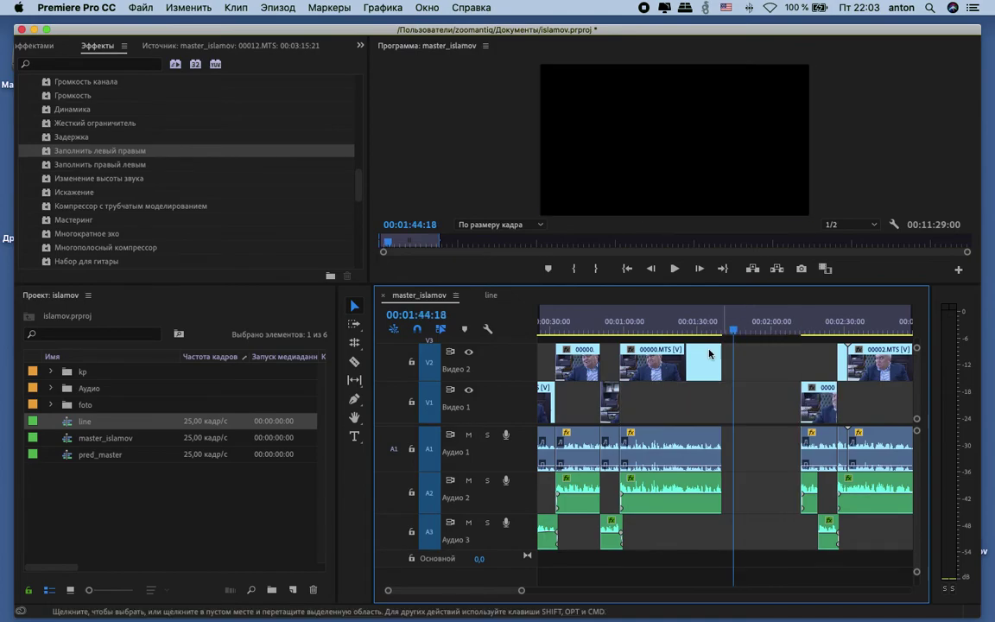
Step: Paste the 00010.MTS photo clip into the opened gap at 00:01:41:15 on Video 1 and Audio 1
click(353, 326)
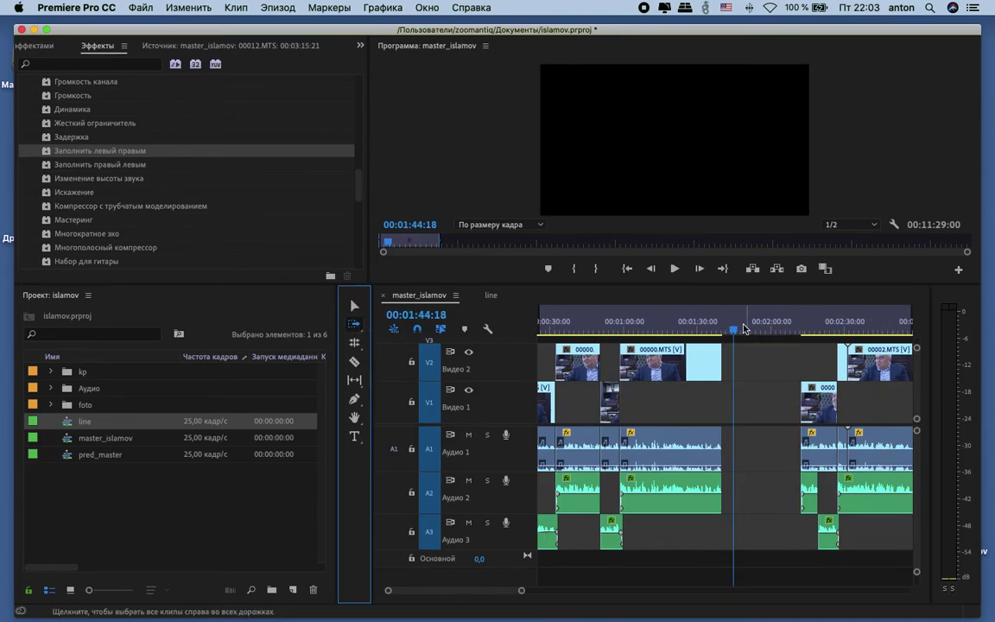
drag(732, 333, 726, 332)
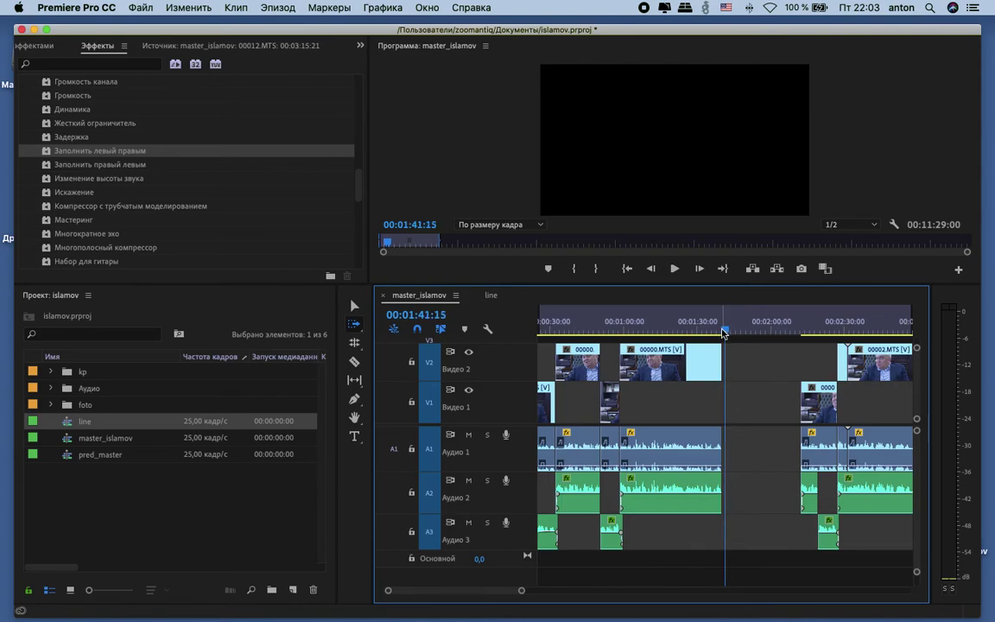
key(period)
click(354, 306)
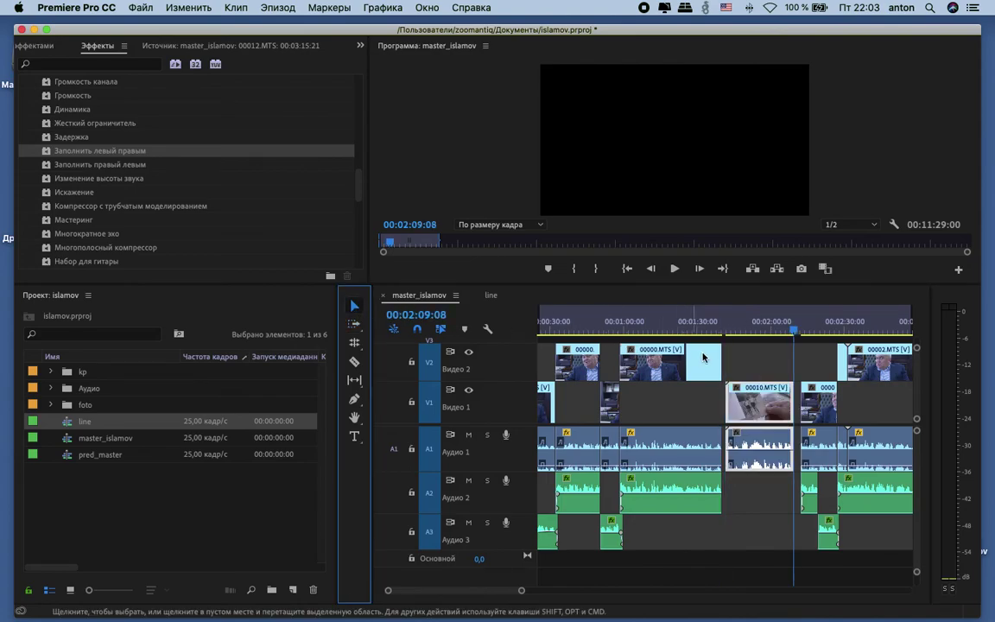
Step: Move 00010.MTS and all following clips back against the end of the 00000.MTS interview clip
click(742, 325)
key(equal)
key(equal)
key(equal)
click(790, 332)
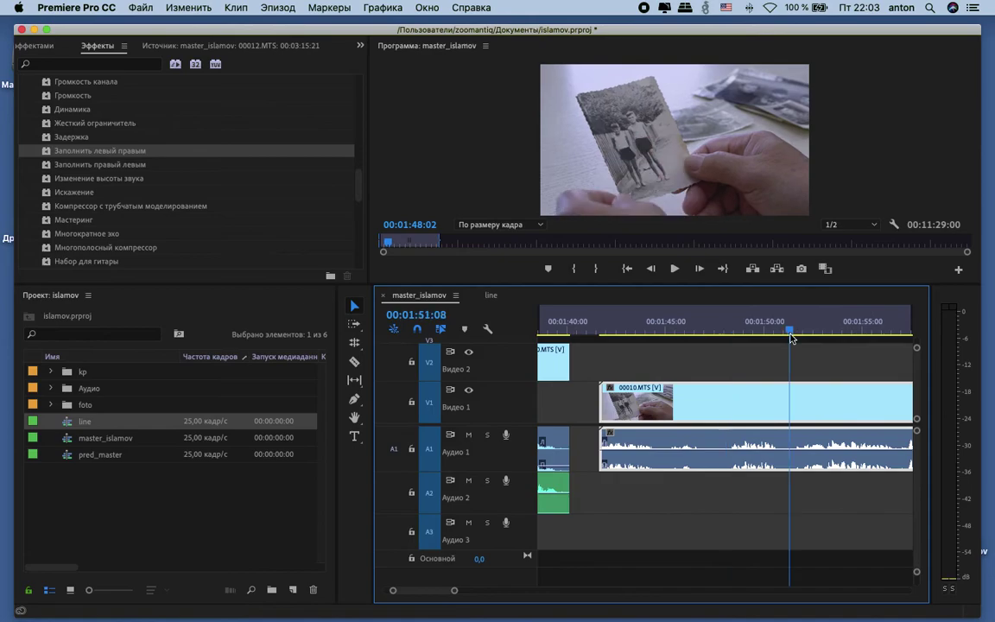
scroll(776, 390, left, 5)
click(354, 325)
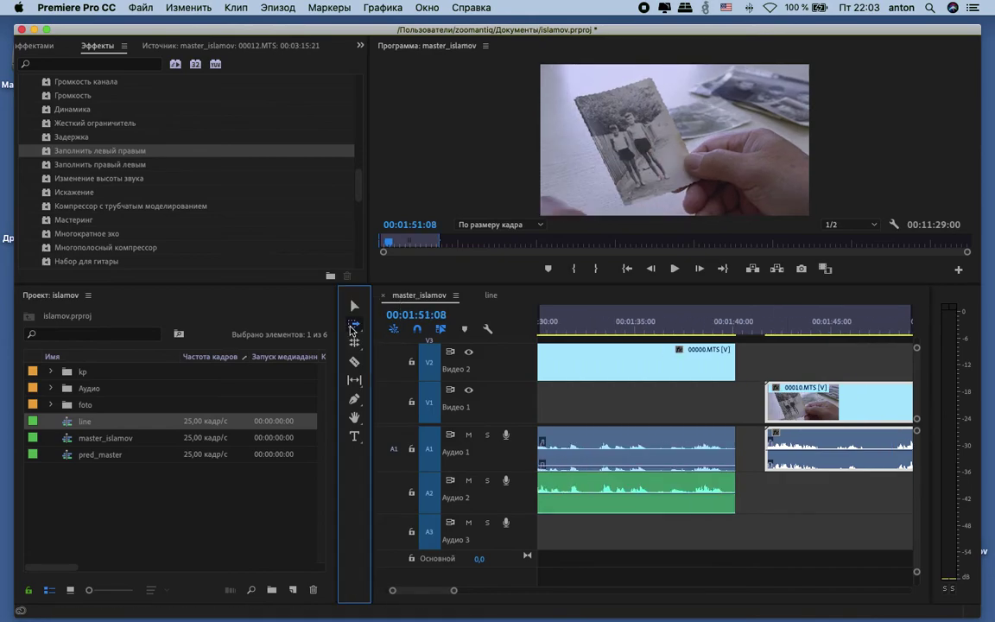
drag(804, 395, 775, 395)
click(354, 305)
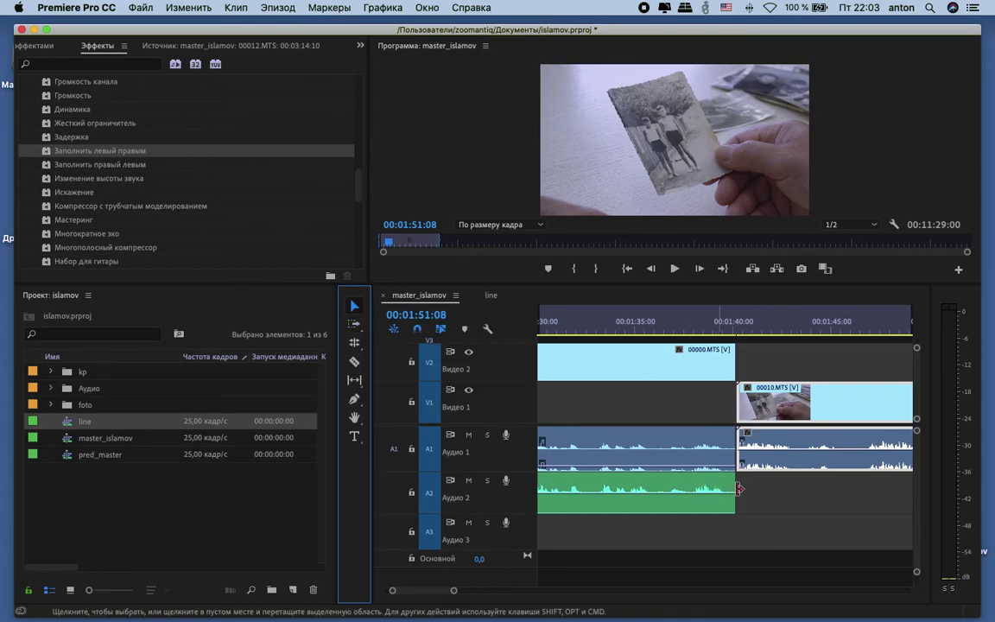
Step: Close the remaining one-frame gap between 00000.MTS and 00010.MTS by shifting the photo clip and everything after it
click(776, 322)
key(minus)
key(minus)
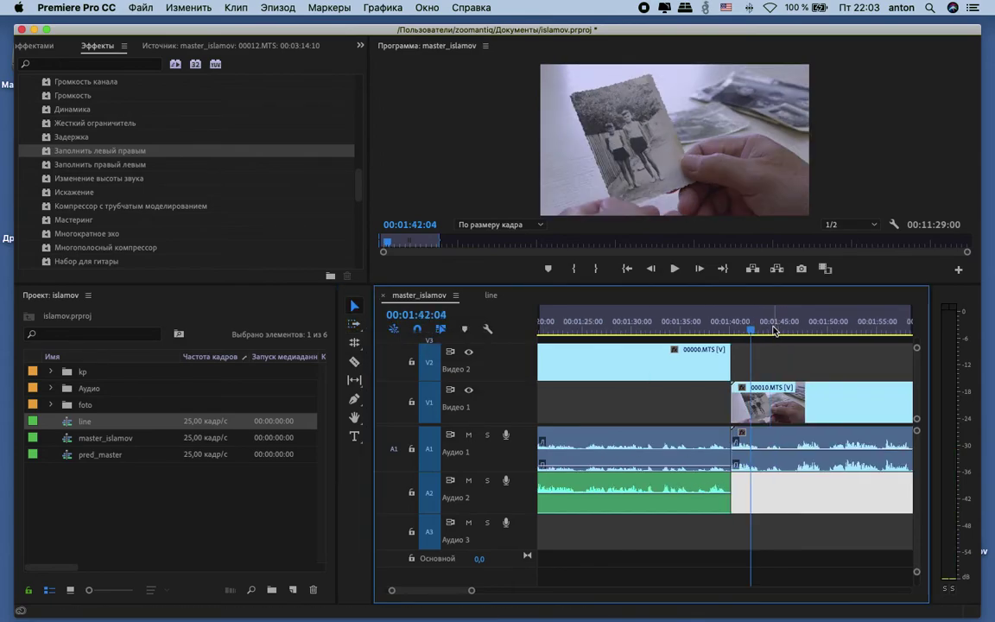
click(804, 510)
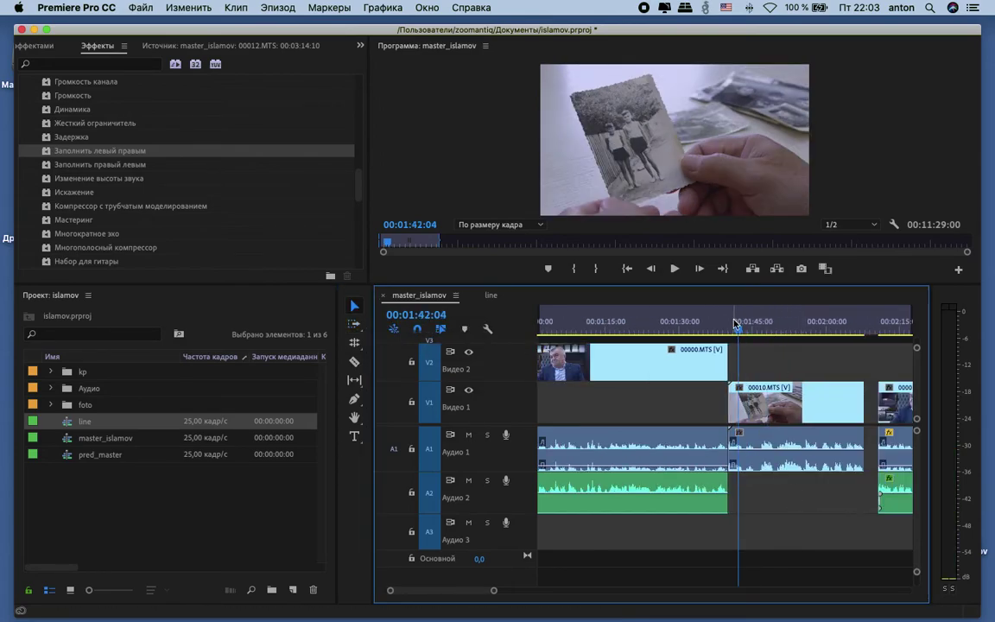
click(733, 328)
key(equal)
key(equal)
key(equal)
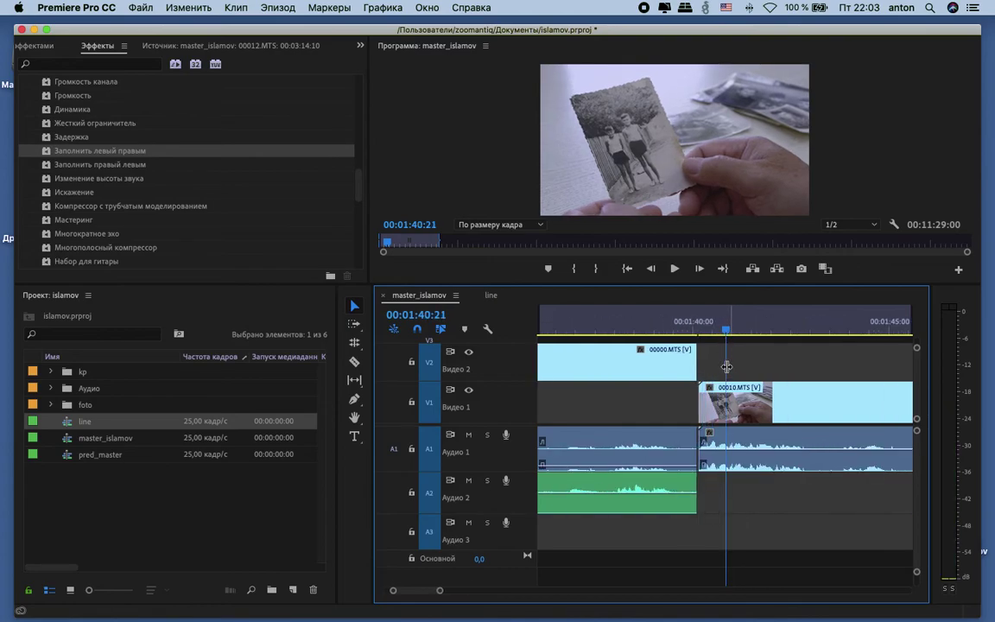
click(355, 323)
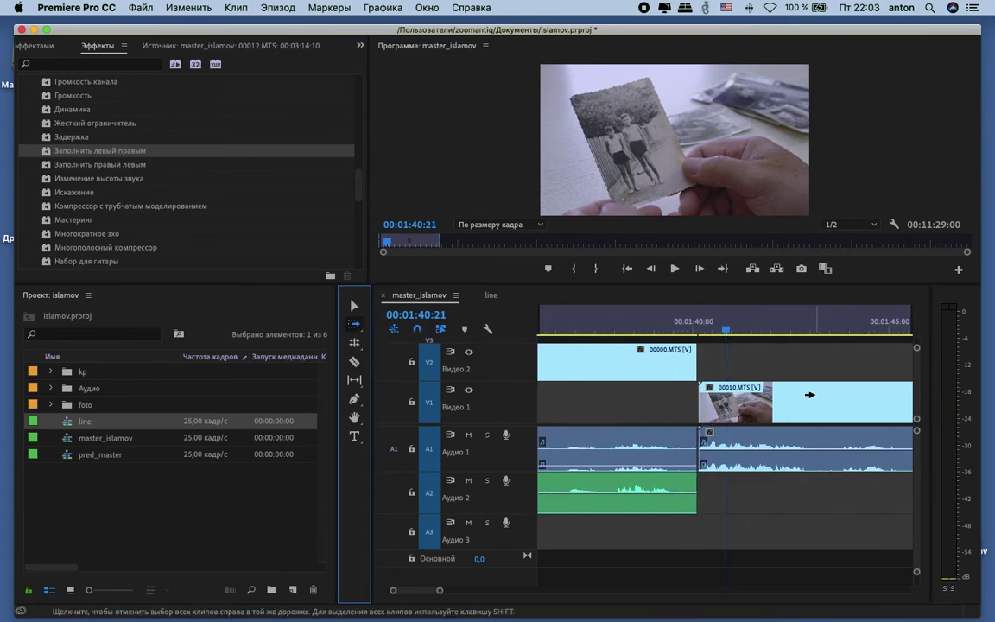
drag(808, 396, 819, 402)
key(v)
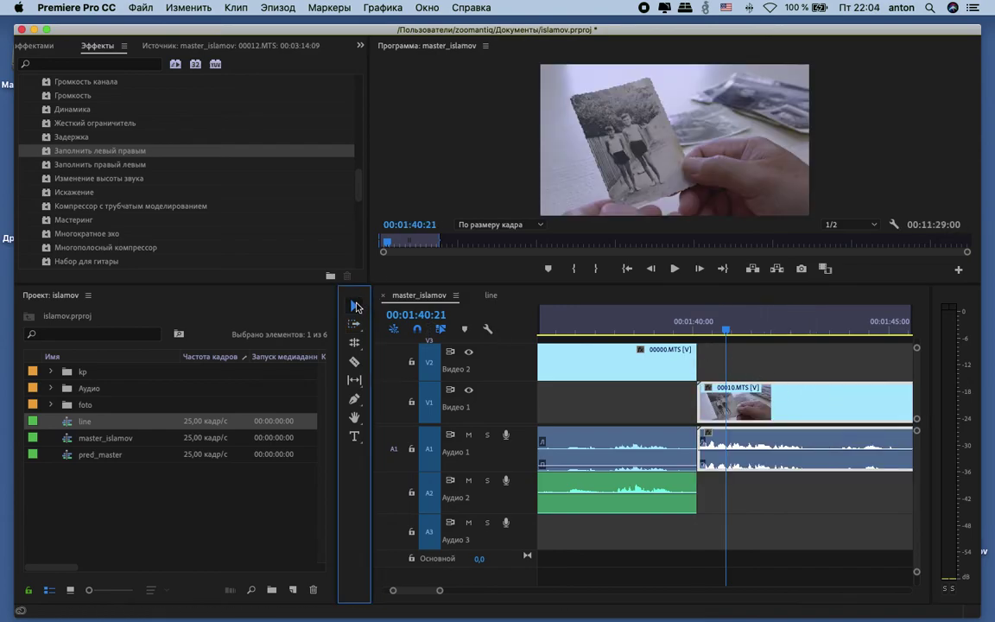
Step: Extend the end of the Audio 2 clip under 00000.MTS about 10 frames past the cut to 00010.MTS
click(750, 506)
drag(698, 485, 712, 485)
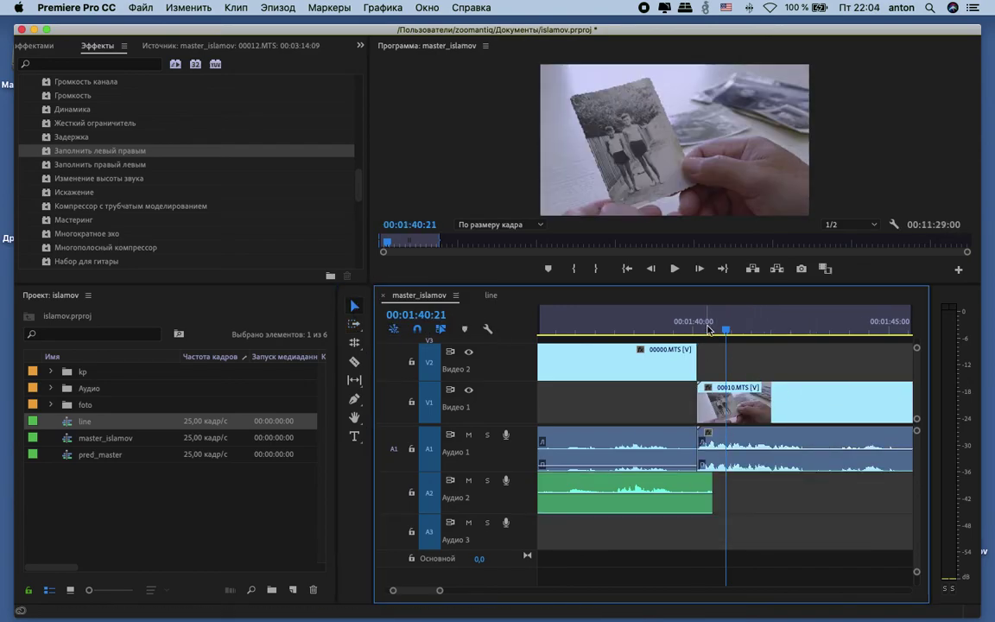
Step: Keyframe a short fade-in on the 00010.MTS Audio 1 clip and a fade-out to silence at 00:01:40:05 on the Audio 2 clip
key(=)
key(=)
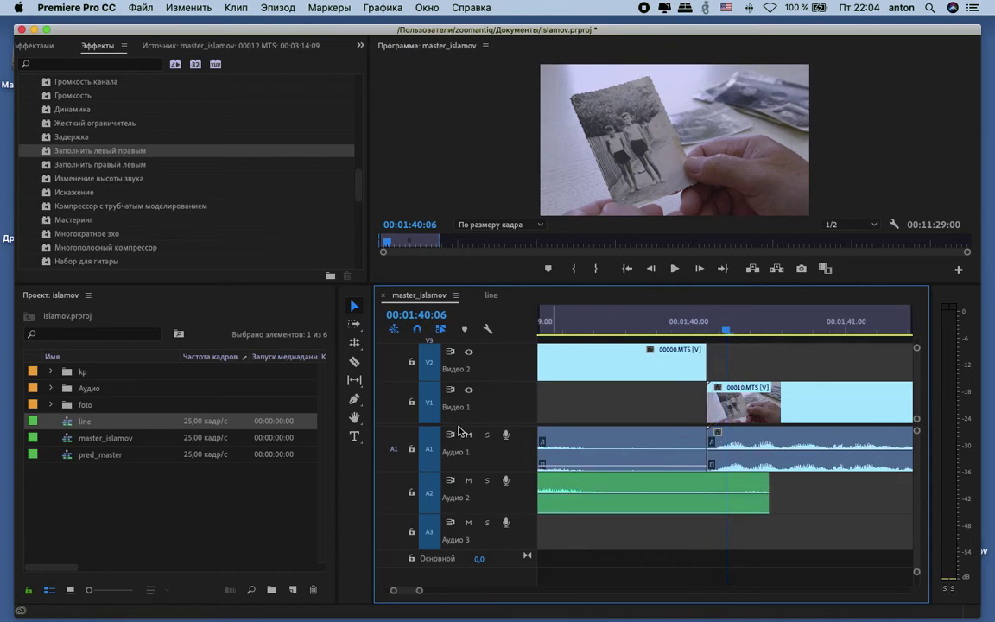
click(354, 399)
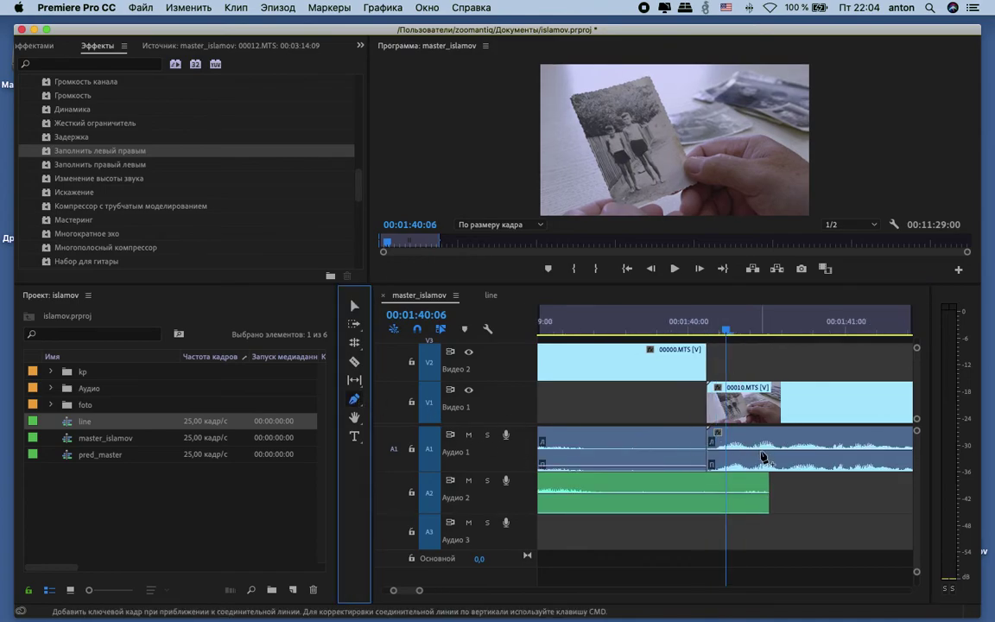
click(713, 449)
drag(713, 451, 724, 508)
click(711, 494)
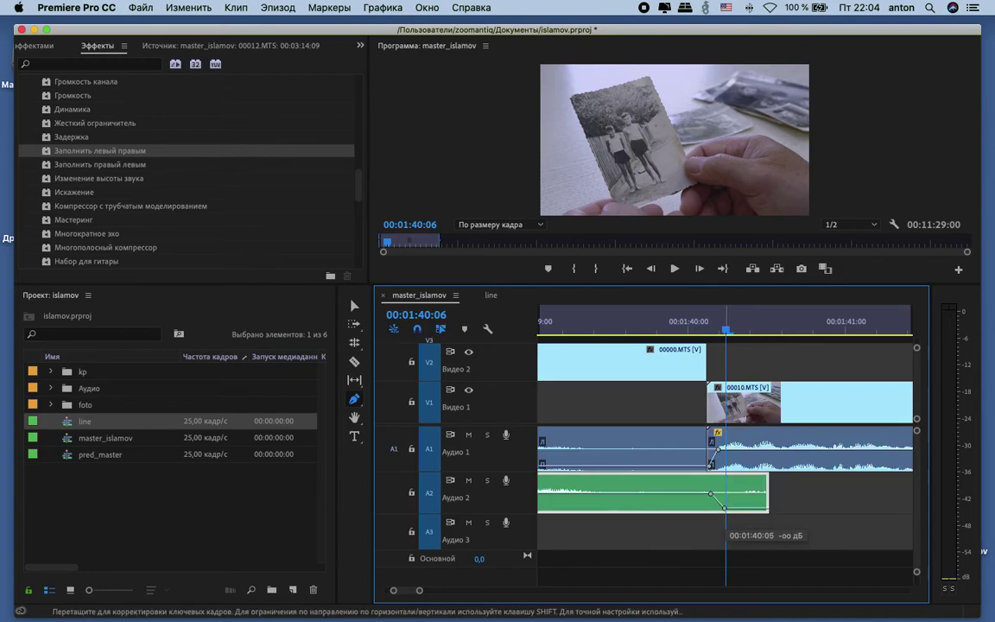
Step: Play the sequence from just before the 00000.MTS to 00010.MTS cut through to the gap after 00010.MTS
click(627, 323)
key(space)
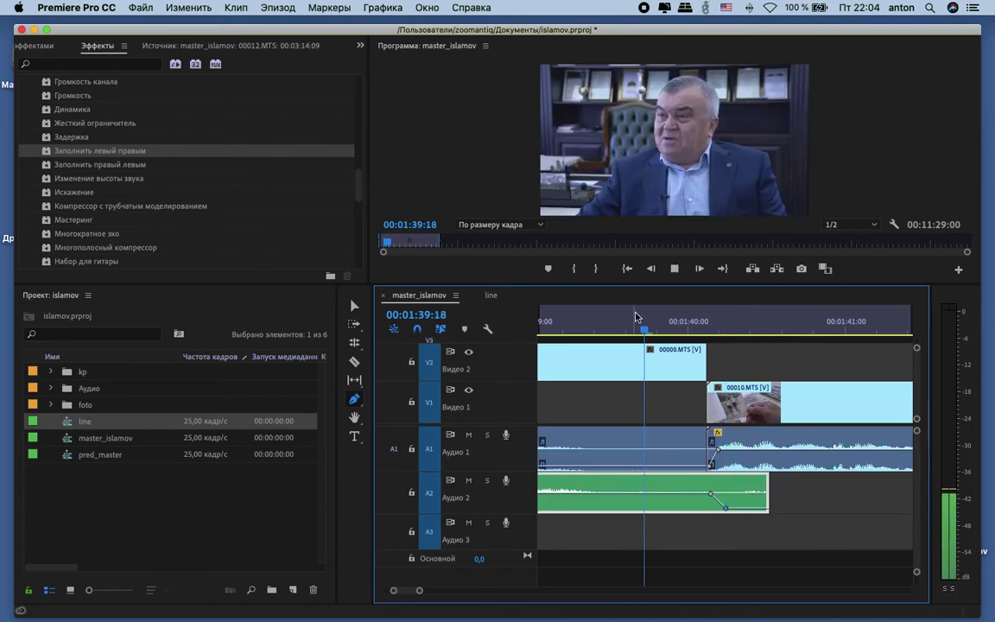
key(minus)
key(minus)
key(minus)
key(minus)
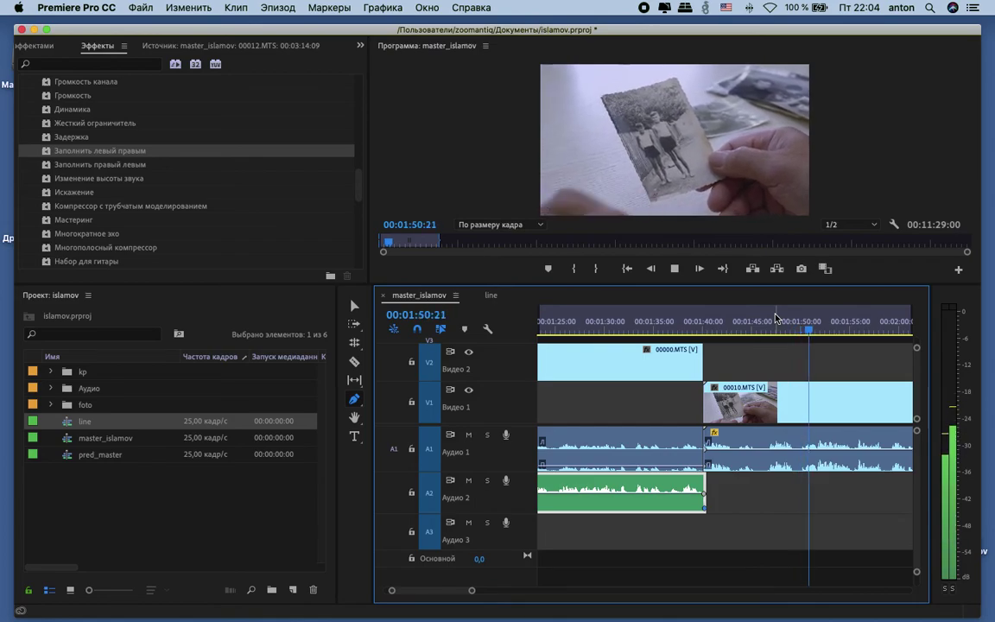
key(space)
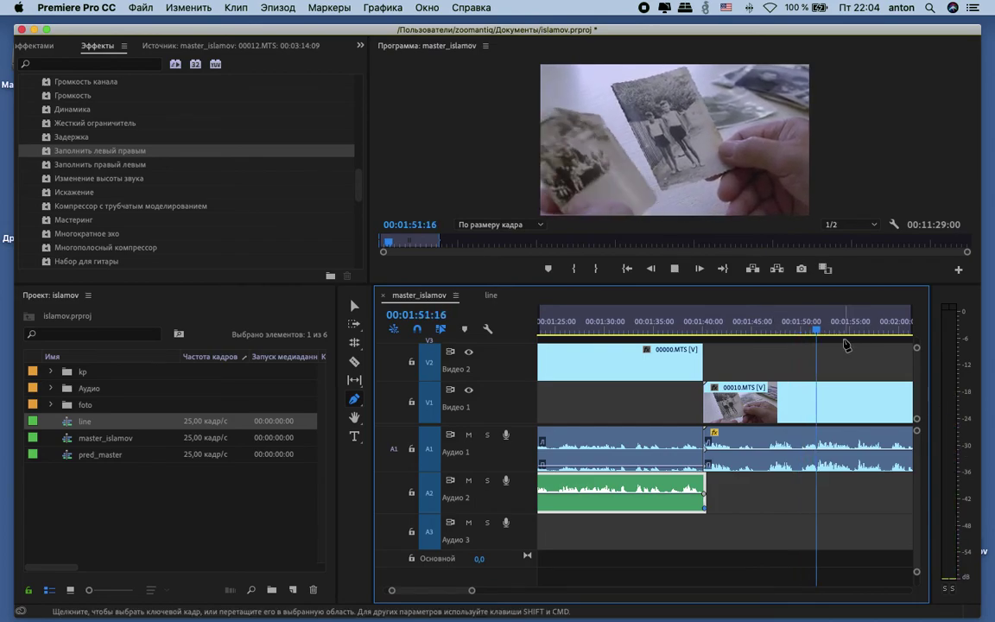
key(minus)
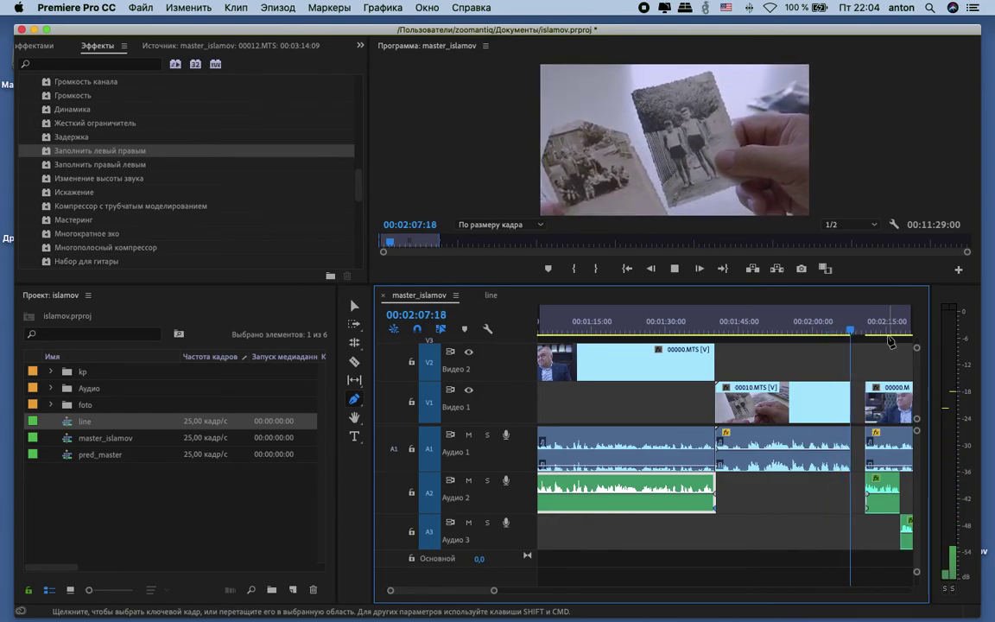
key(space)
Step: Move the 00000.MTS interview clip after 00010.MTS and all following clips back against the end of 00010.MTS
key(a)
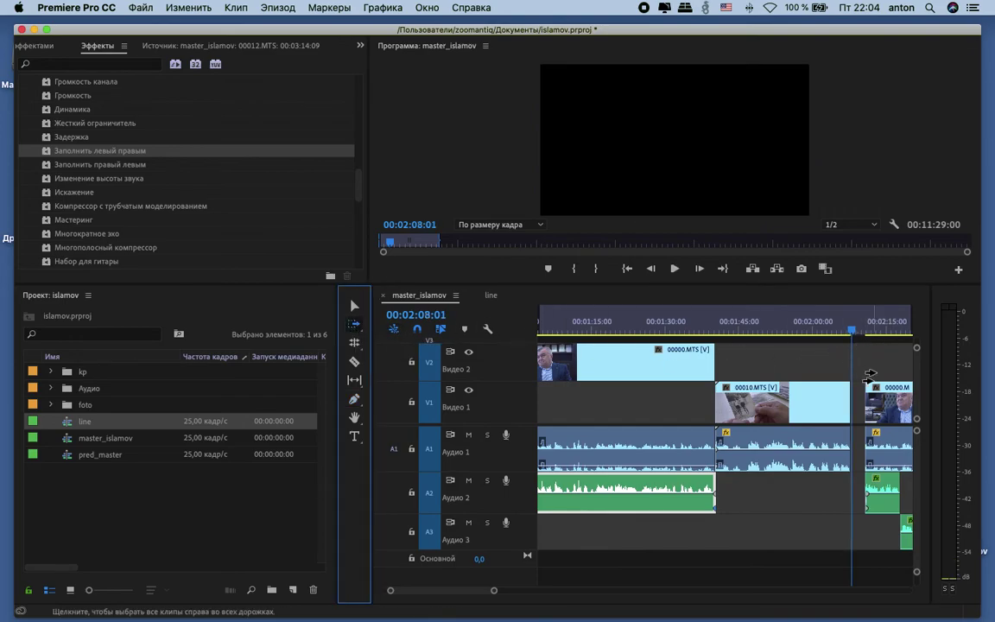
drag(885, 323, 882, 322)
drag(889, 398, 875, 399)
click(354, 305)
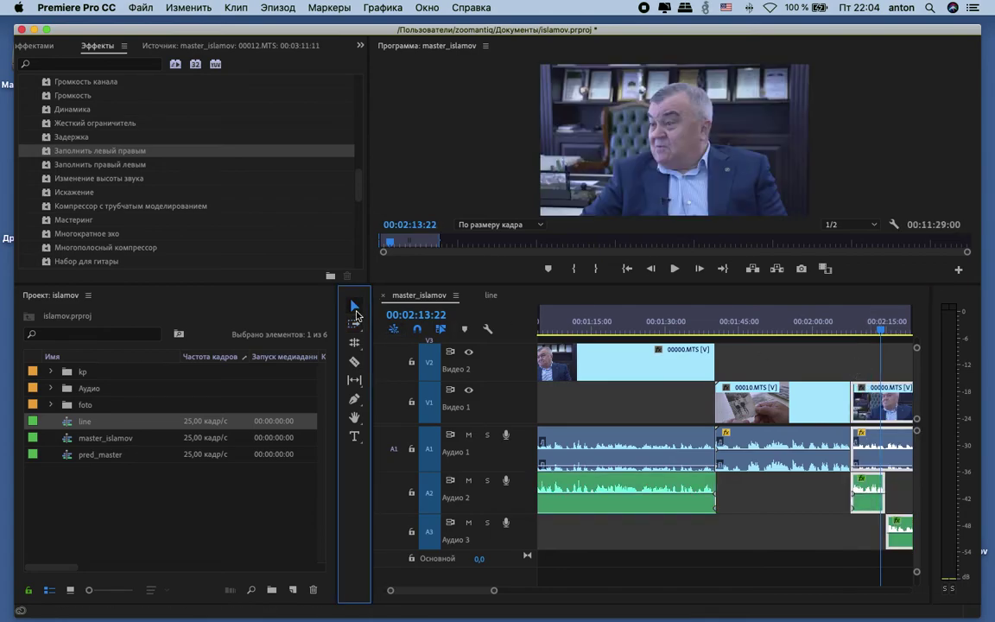
click(858, 348)
Step: Unlink the 00000.MTS clip following 00010.MTS, trim its Audio 1 start and extend the 00010.MTS audio about 20 frames past the cut
click(854, 329)
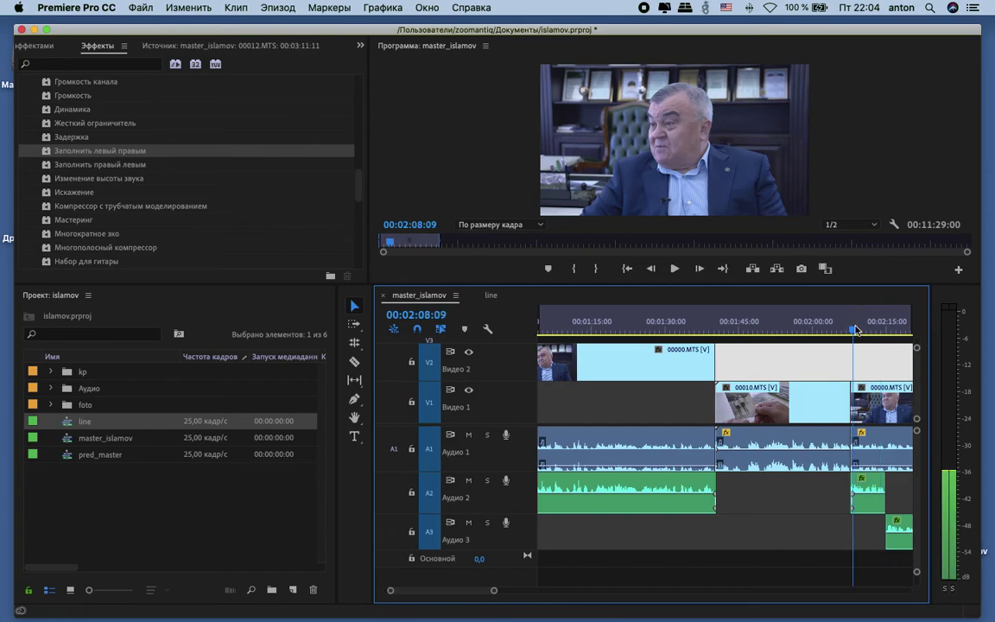
key(=)
key(=)
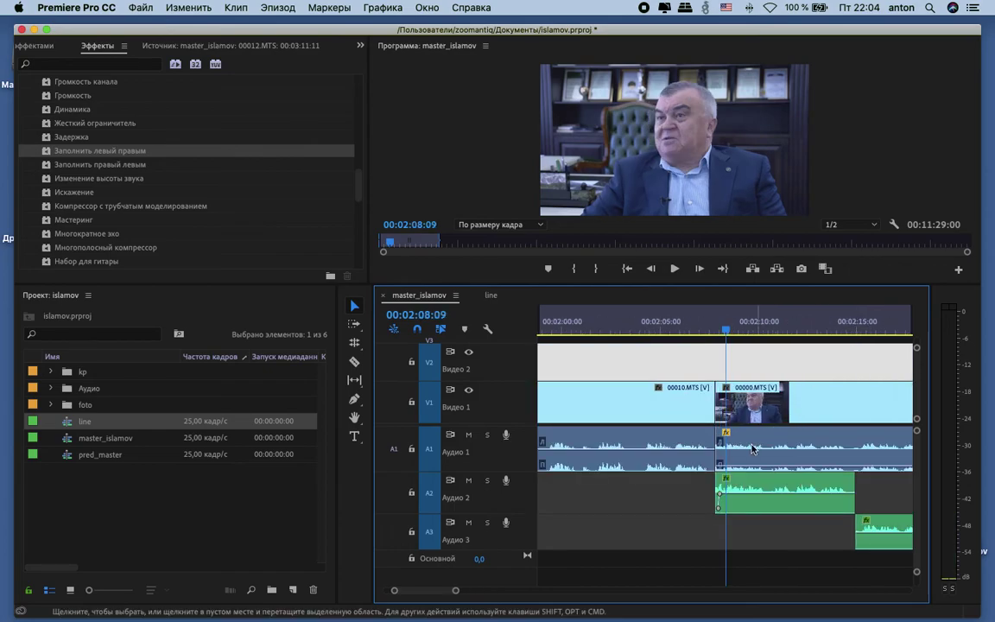
right_click(643, 391)
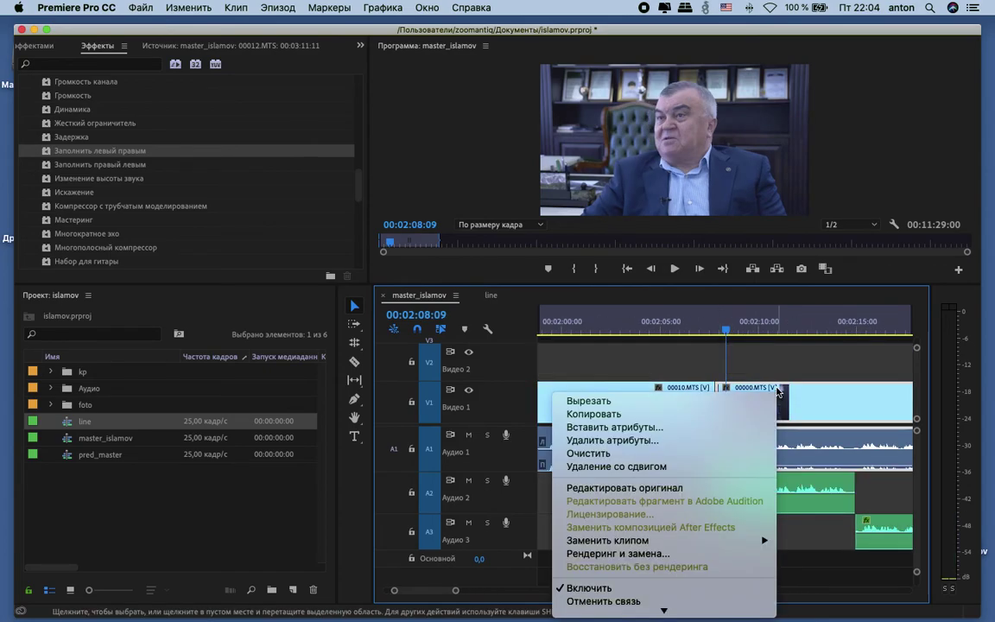
click(605, 523)
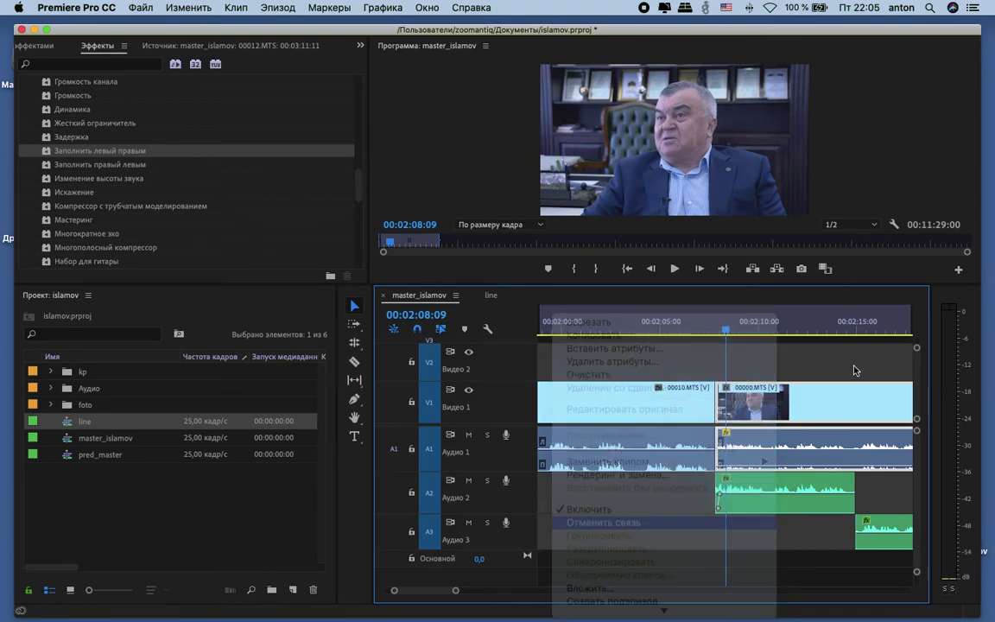
drag(721, 439, 741, 443)
Step: Keyframe a short fade-out to silence on the 00010.MTS Audio 1 clip just after its video ends, at about 00:02:08:00
click(355, 399)
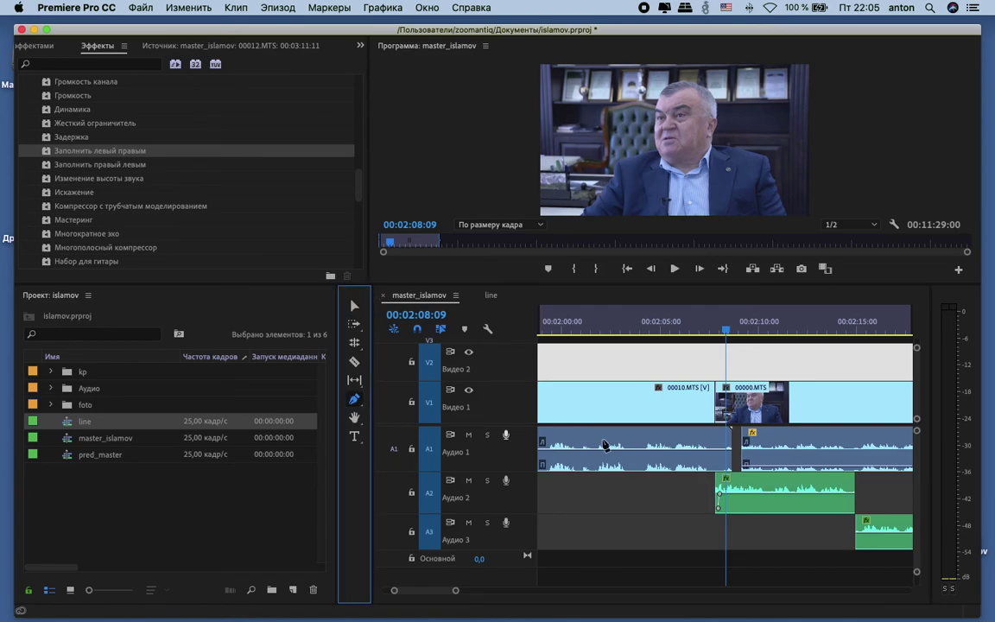
key(equal)
key(equal)
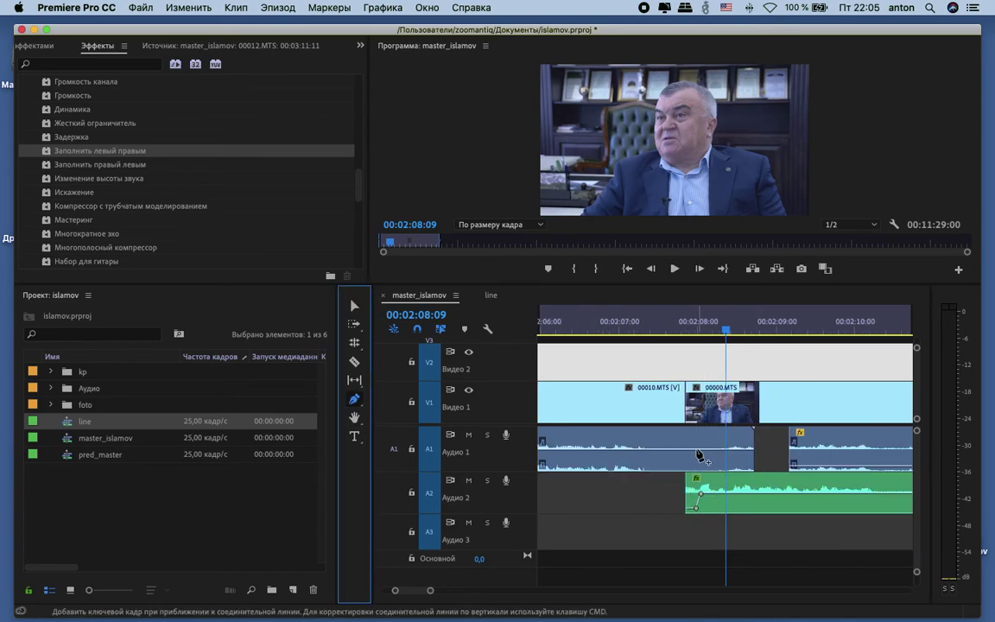
click(698, 450)
drag(709, 449, 709, 471)
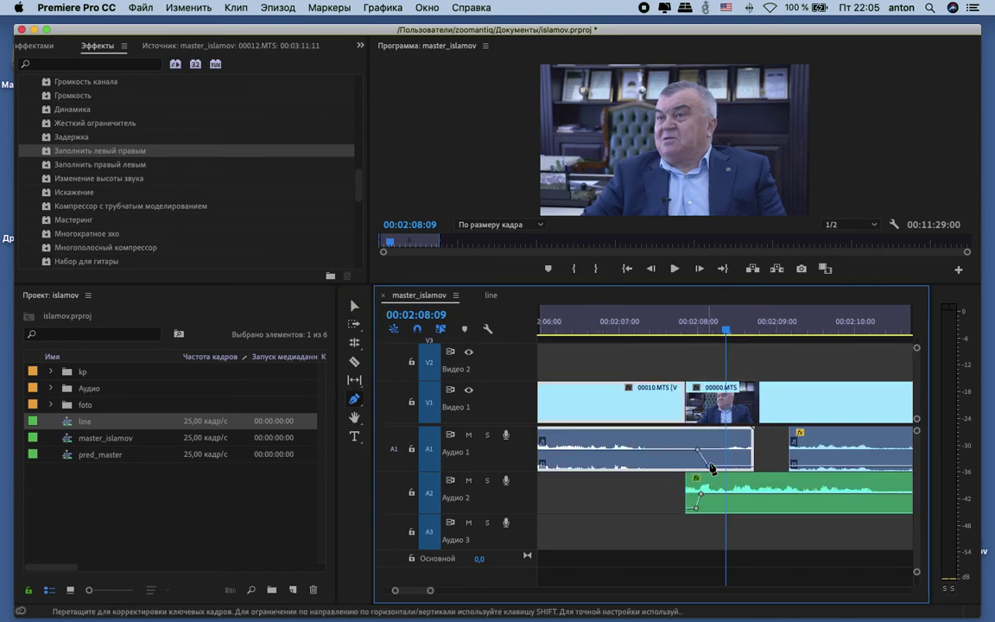
Step: Play back the transition out of 00010.MTS and the end of the 00000.MTS interview clip leading into it
click(608, 316)
key(space)
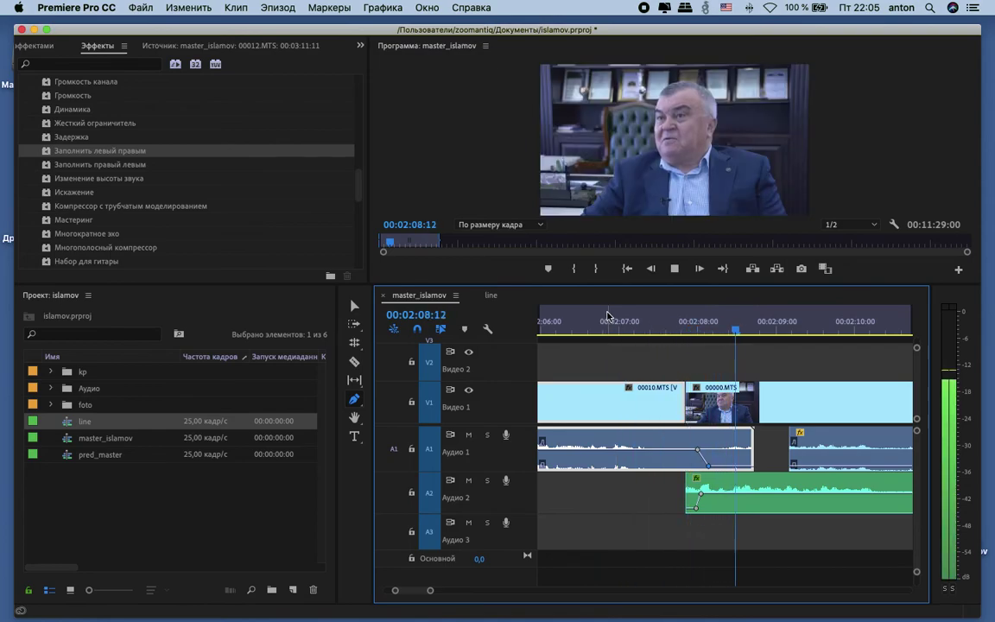
key(minus)
key(minus)
key(minus)
key(minus)
click(562, 321)
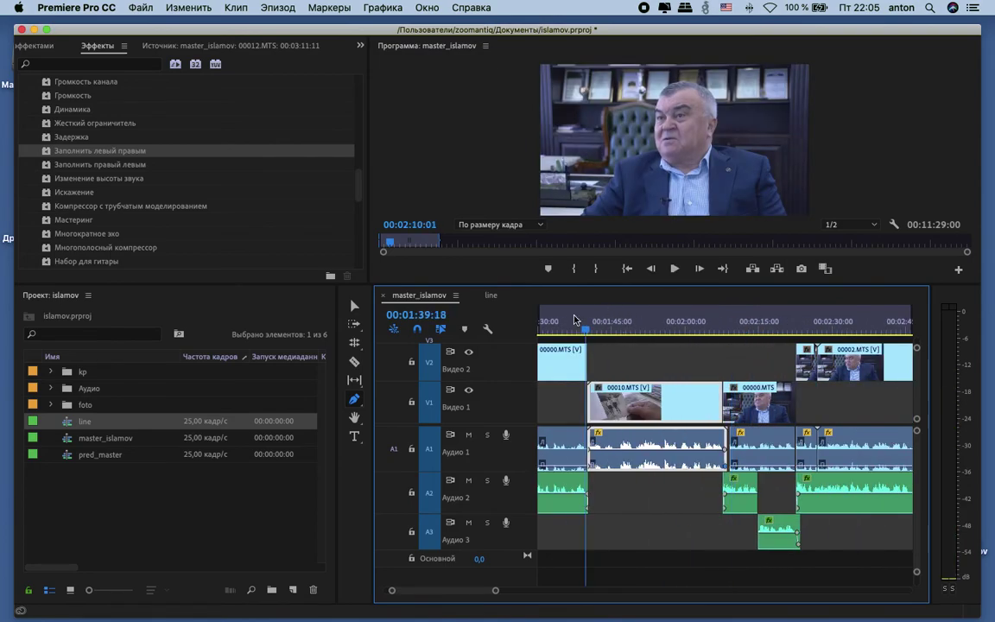
click(355, 306)
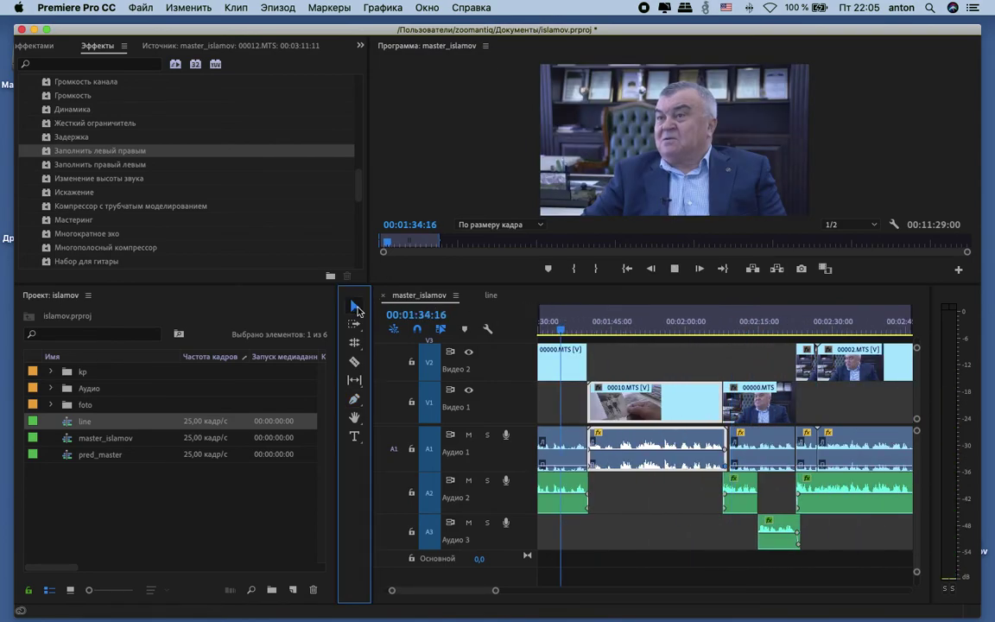
click(667, 357)
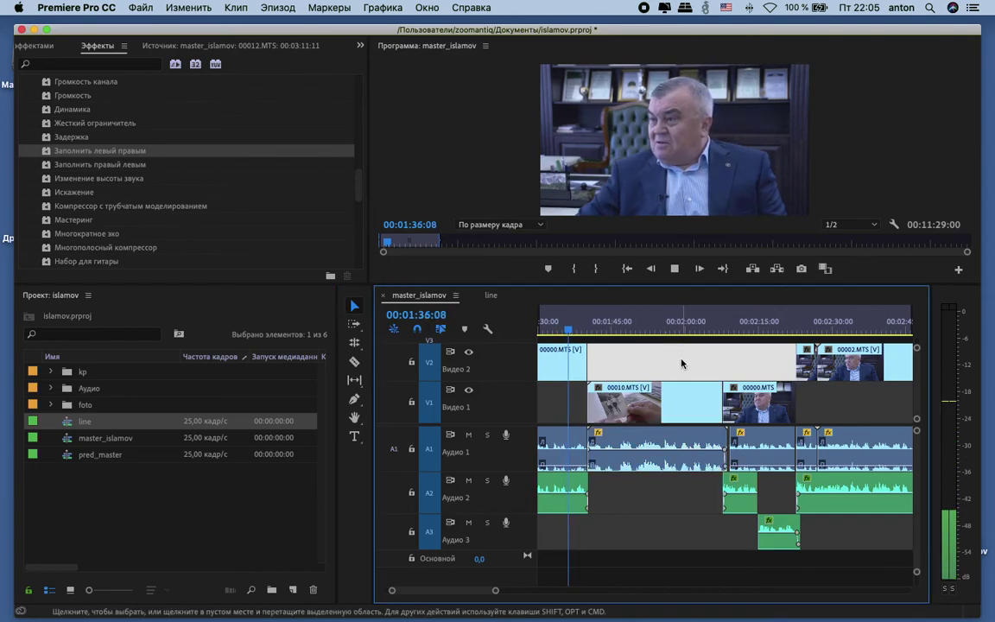
key(=)
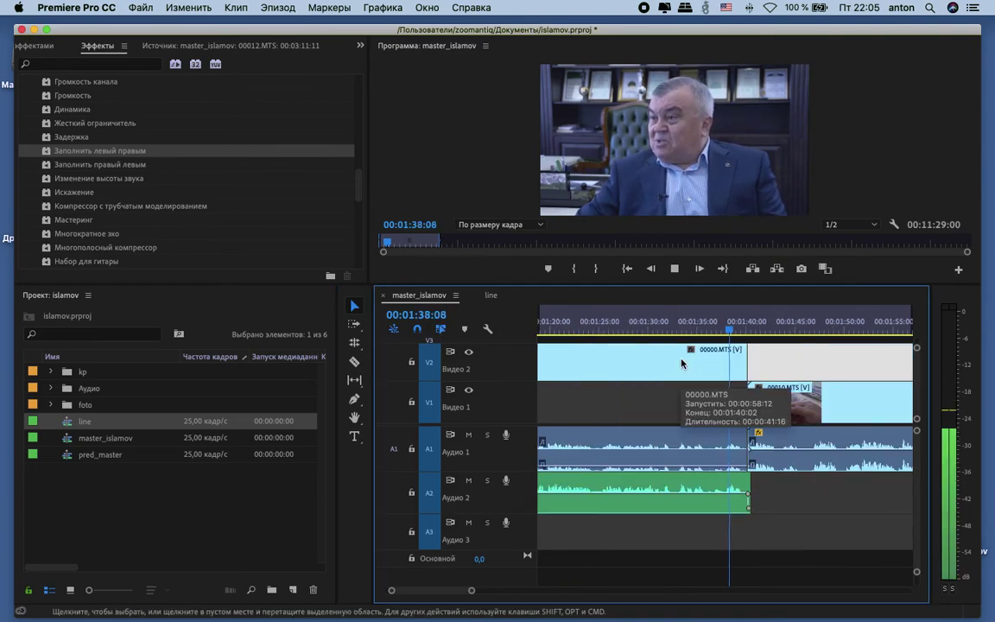
key(space)
click(717, 328)
key(space)
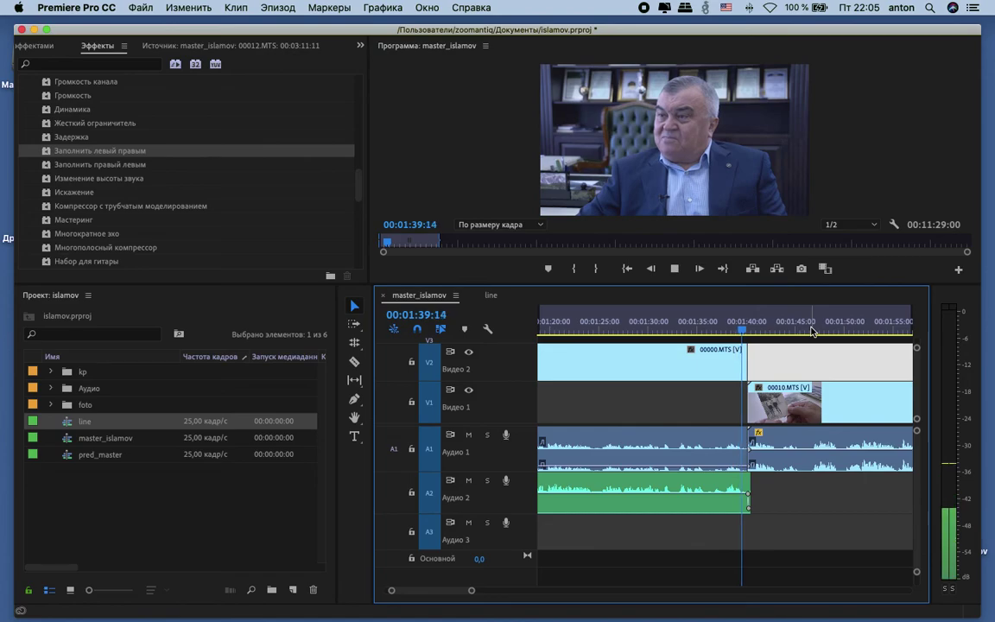
Step: Trim the end of the 00000.MTS clip on Video 2, with its Audio 1, back to 00:01:39:17
key(equal)
key(equal)
key(equal)
key(equal)
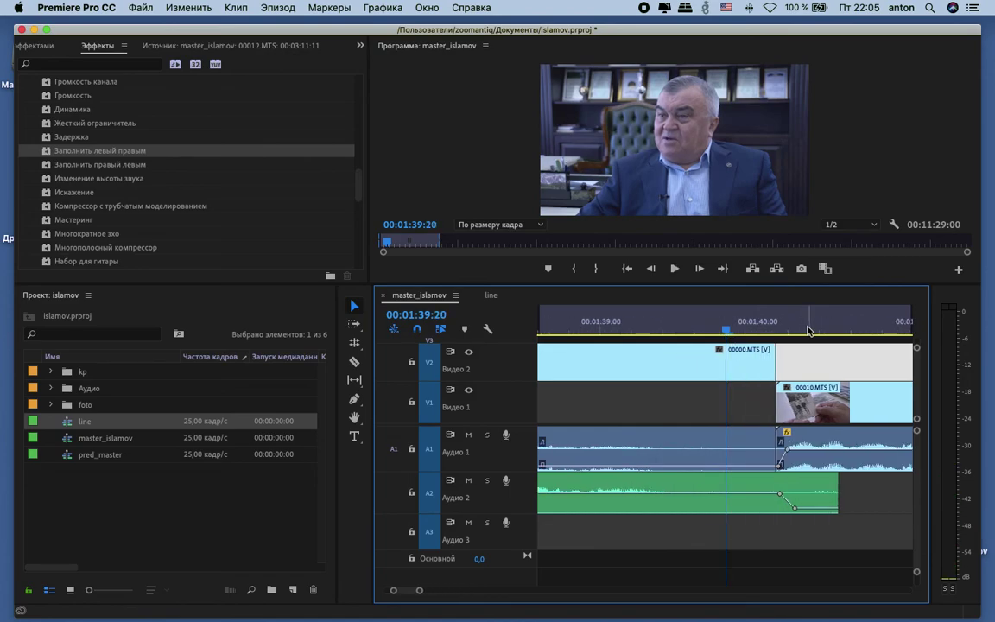
key(Right)
key(Right)
key(Right)
key(Right)
key(Right)
key(Right)
key(Right)
key(Right)
key(Right)
key(Right)
drag(683, 334, 738, 334)
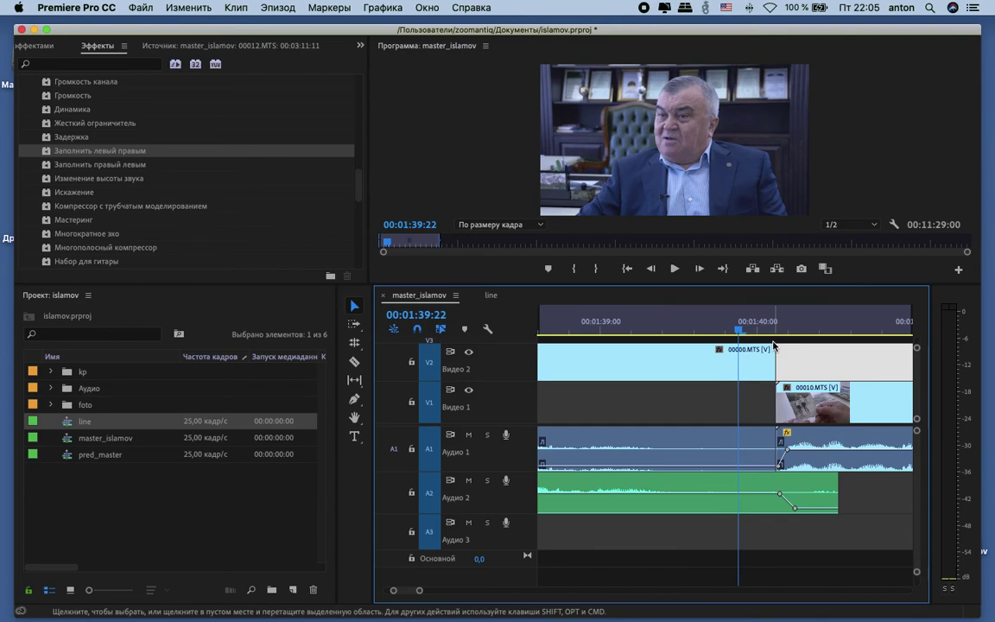
key(Left)
key(Left)
key(Left)
key(Left)
key(Left)
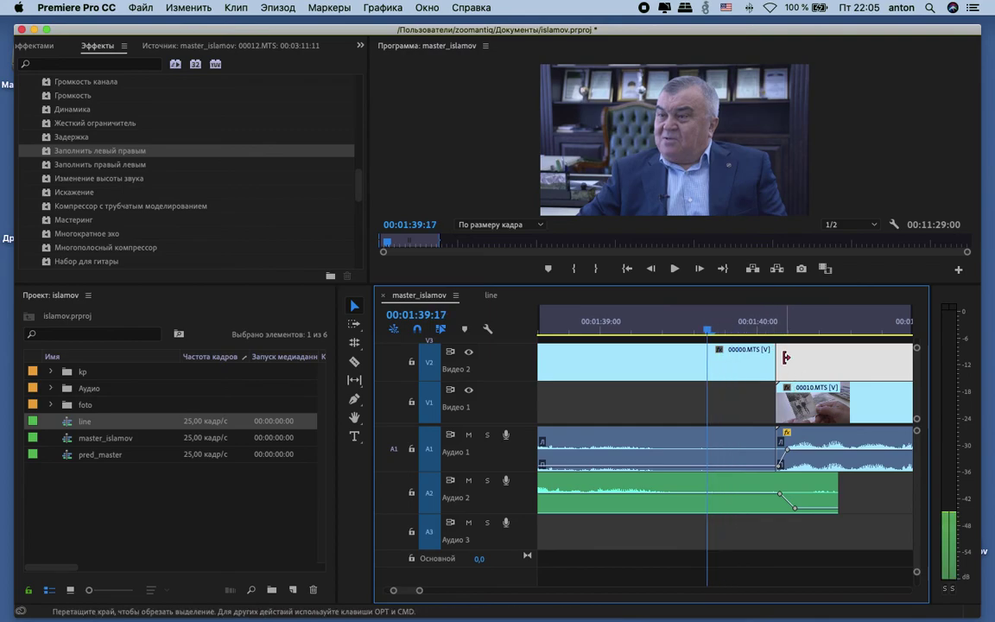
drag(771, 353, 707, 353)
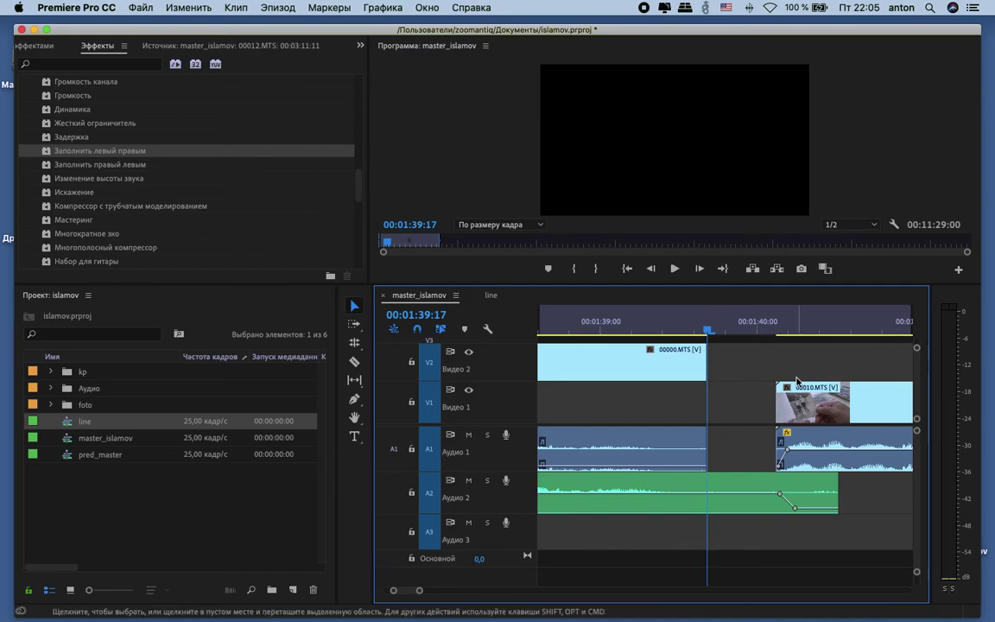
Step: Trim the end of the Audio 2 clip to just past its fade-out and play the transition into 00010.MTS
drag(842, 481, 796, 481)
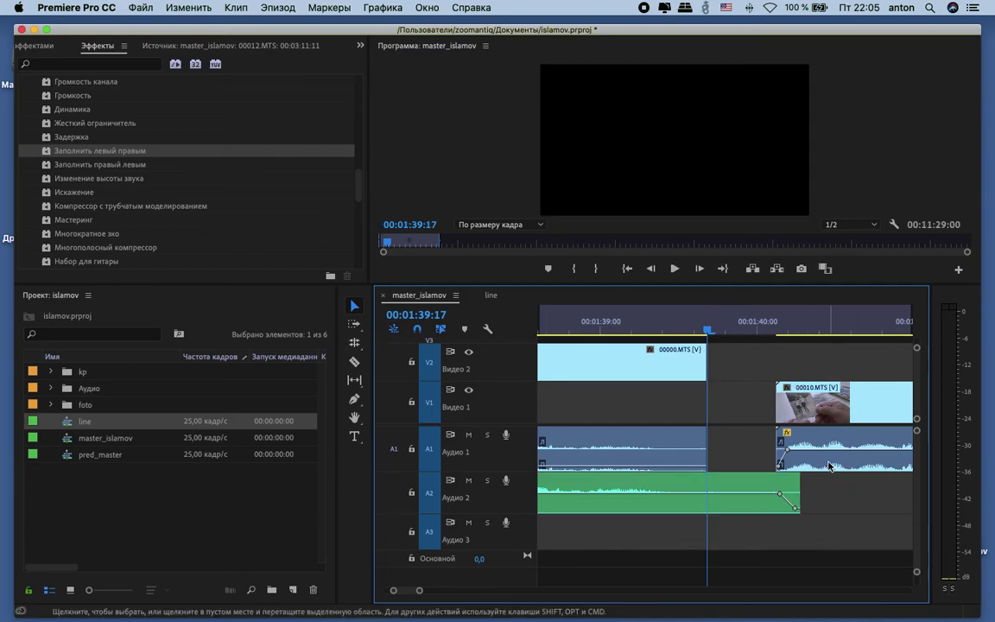
key(minus)
key(space)
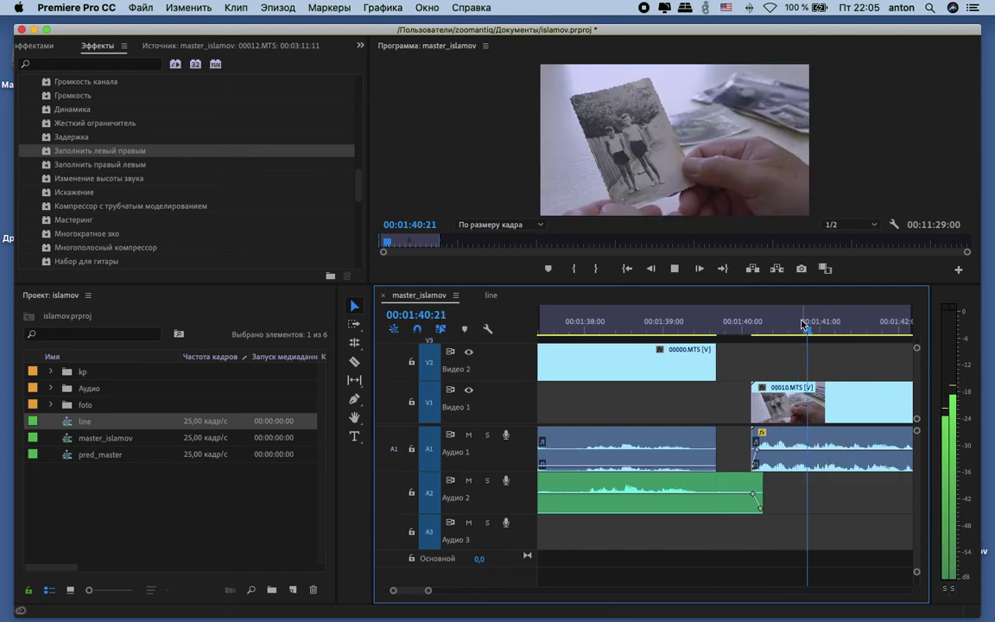
key(minus)
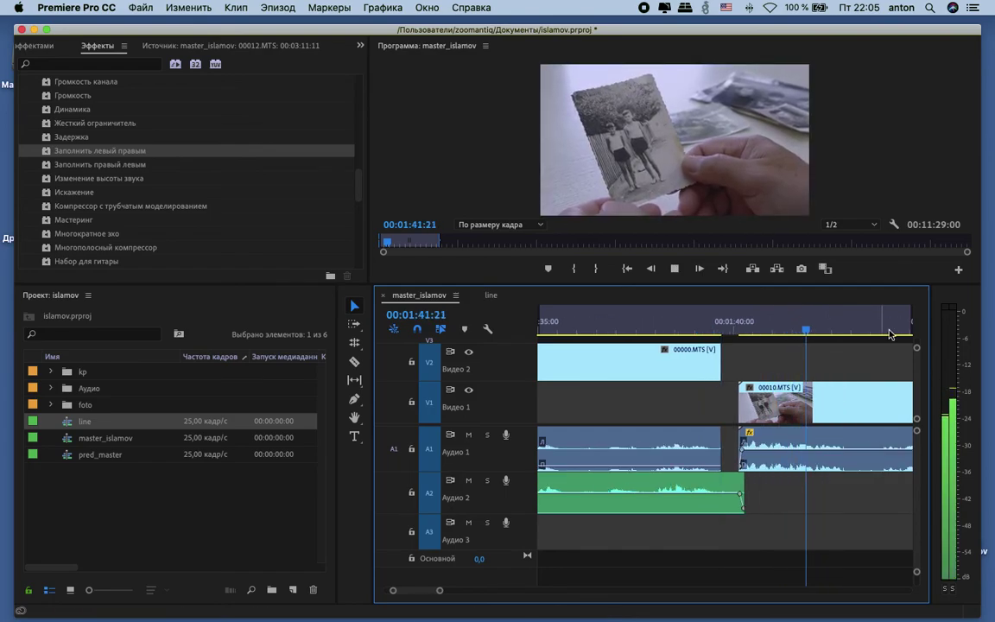
key(space)
click(354, 361)
click(849, 446)
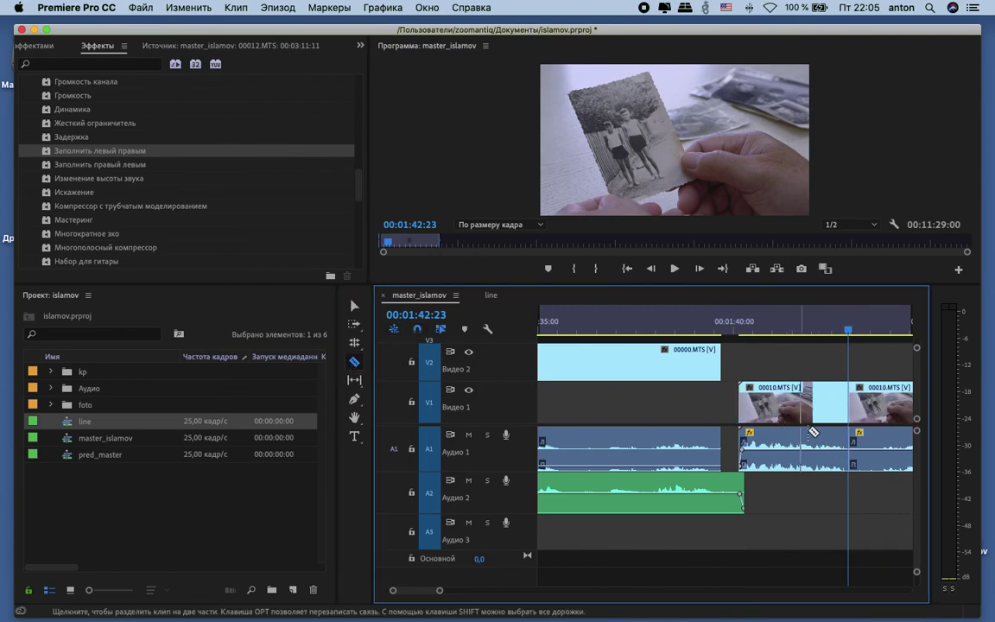
click(869, 446)
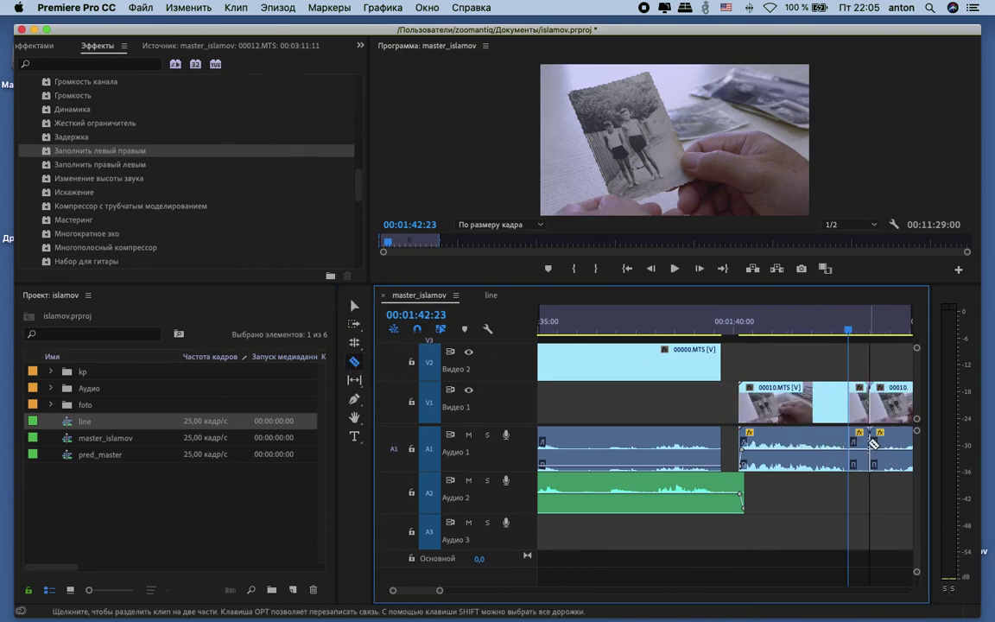
key(super+z)
click(808, 435)
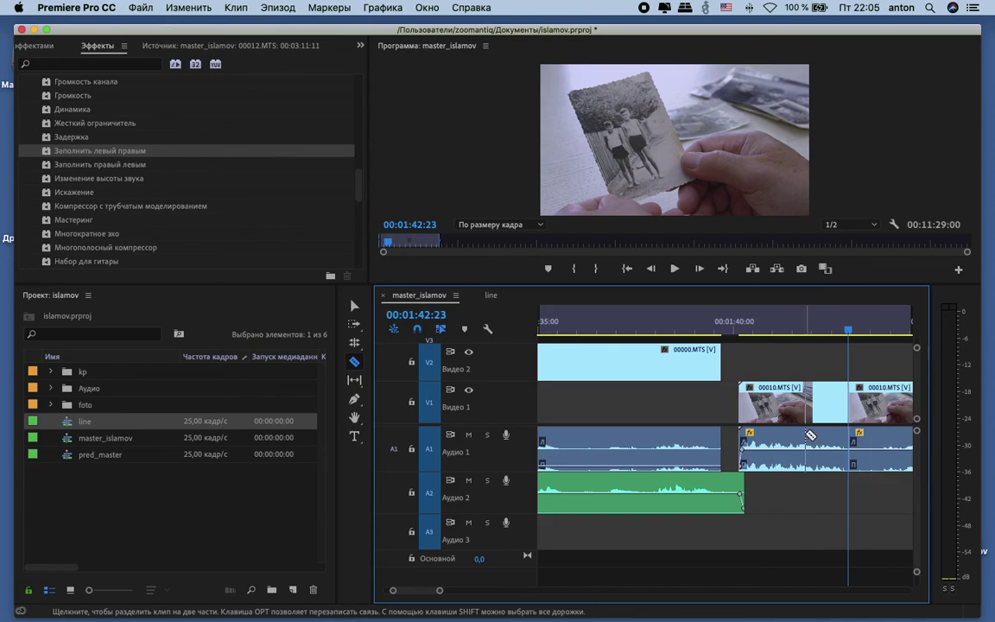
key(super+z)
Step: Unlink the video and audio of the 00010.MTS clip
click(354, 307)
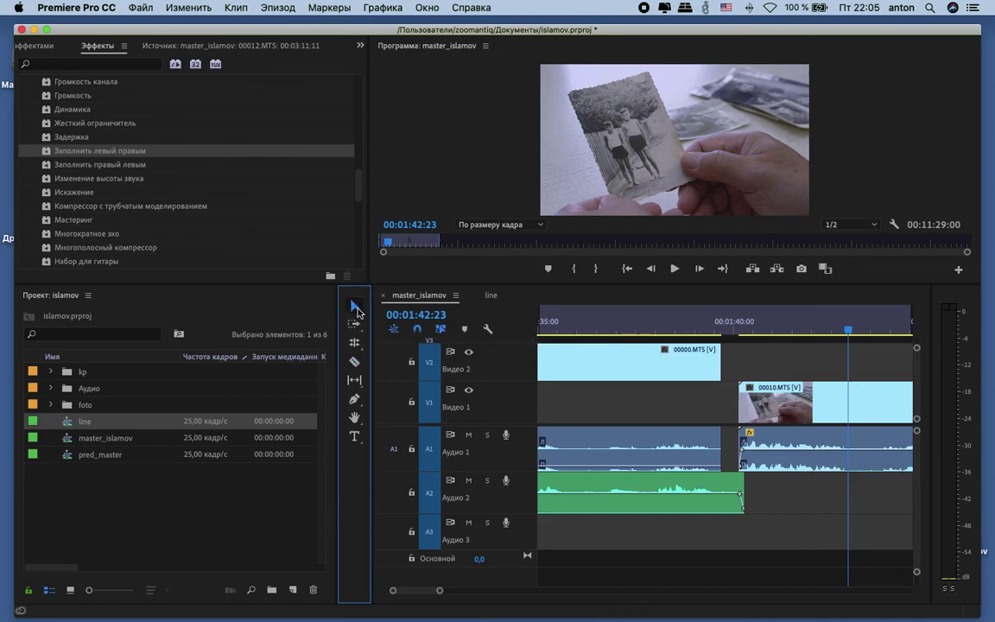
click(854, 445)
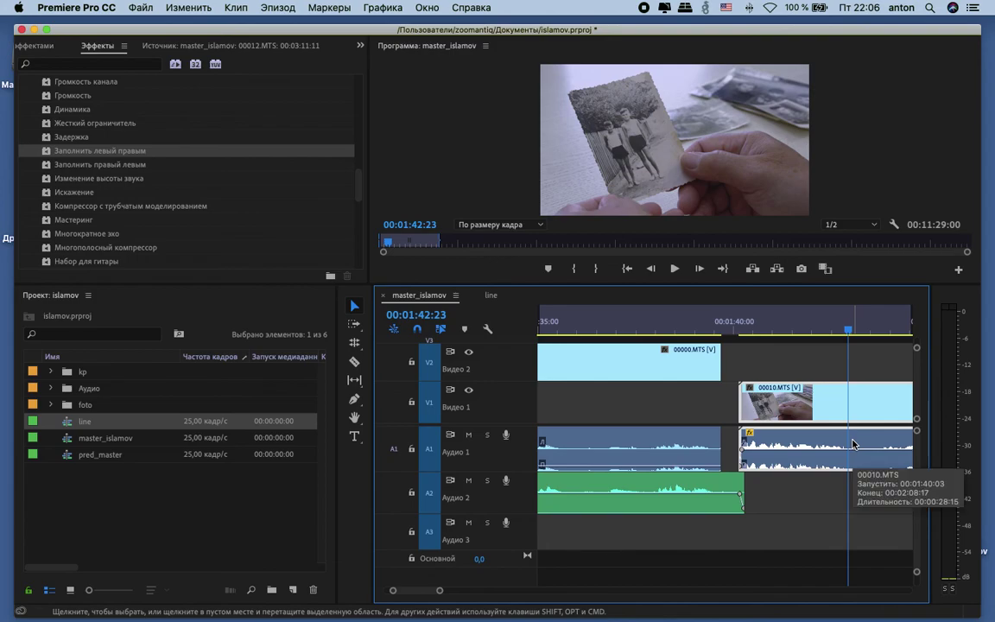
right_click(820, 446)
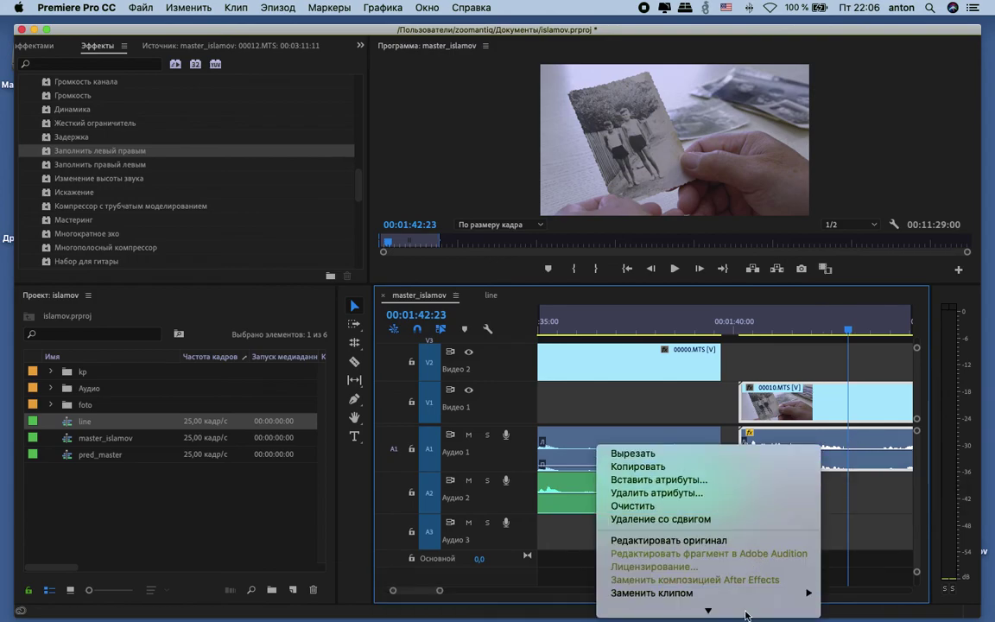
mouse_move(747, 612)
click(733, 564)
Step: Cut out and delete an about 11-frame section of the 00010.MTS Audio 1 clip ending at 00:01:43:11
click(354, 361)
drag(852, 332, 869, 333)
click(856, 443)
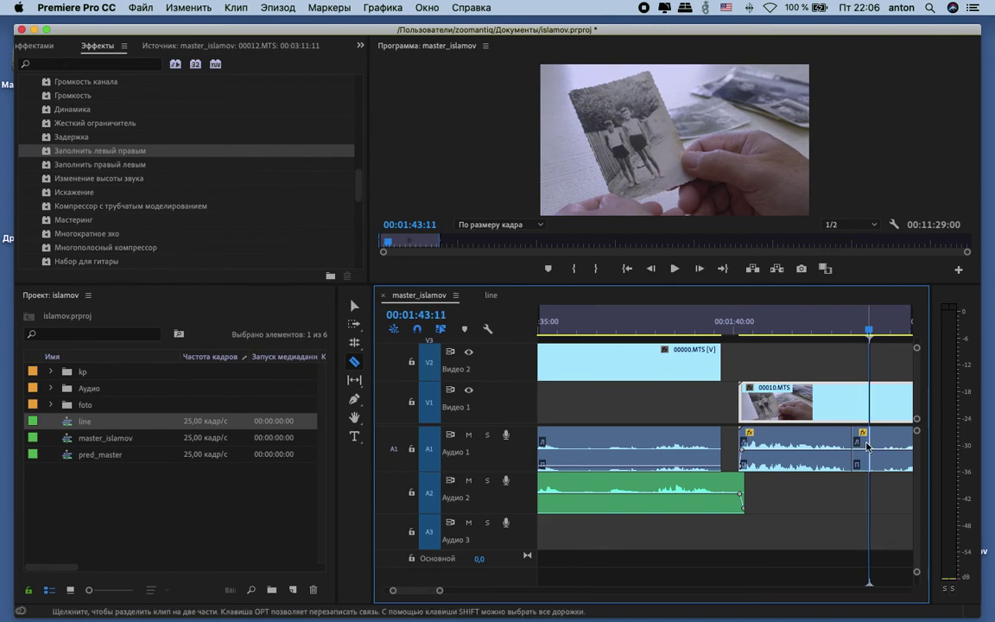
click(868, 446)
click(355, 305)
click(862, 457)
key(Delete)
Step: Slide the first 00010.MTS audio piece against the second, and shift 00010.MTS and everything after it back against the end of 00000.MTS
drag(814, 441, 832, 439)
drag(764, 380, 782, 389)
key(a)
Step: Play back the tightened transition from 00000.MTS into 00010.MTS and show a wider stretch of the timeline
click(671, 315)
key(space)
click(356, 307)
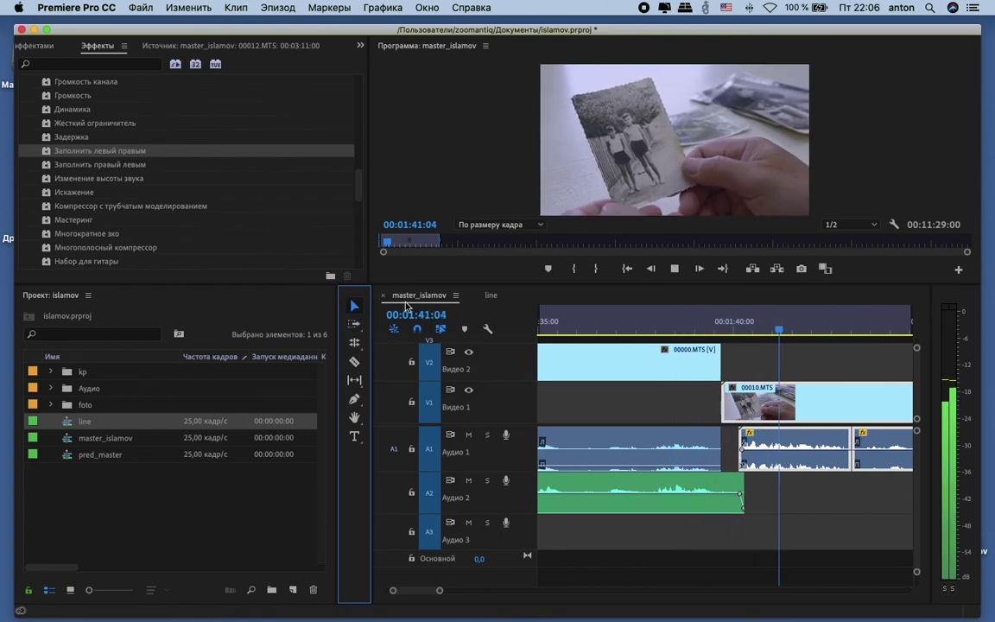
key(minus)
key(minus)
key(minus)
key(minus)
key(space)
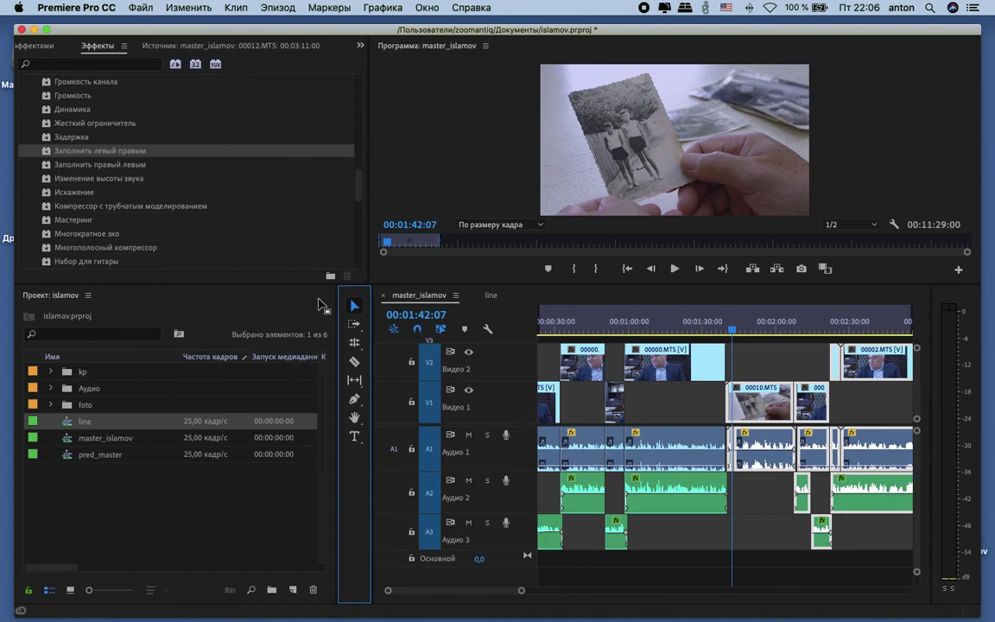
Step: Deselect the clips and extend the master sequence's out point to the end of the last 00002.MTS clip, for a marked range of 00:11:44:10
click(782, 355)
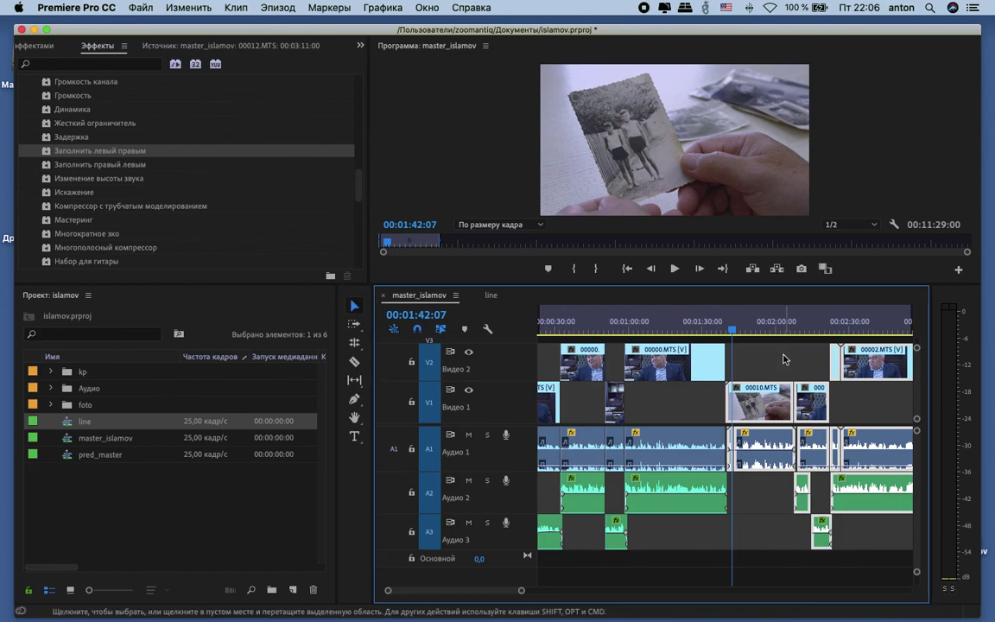
click(711, 340)
key(minus)
key(minus)
key(minus)
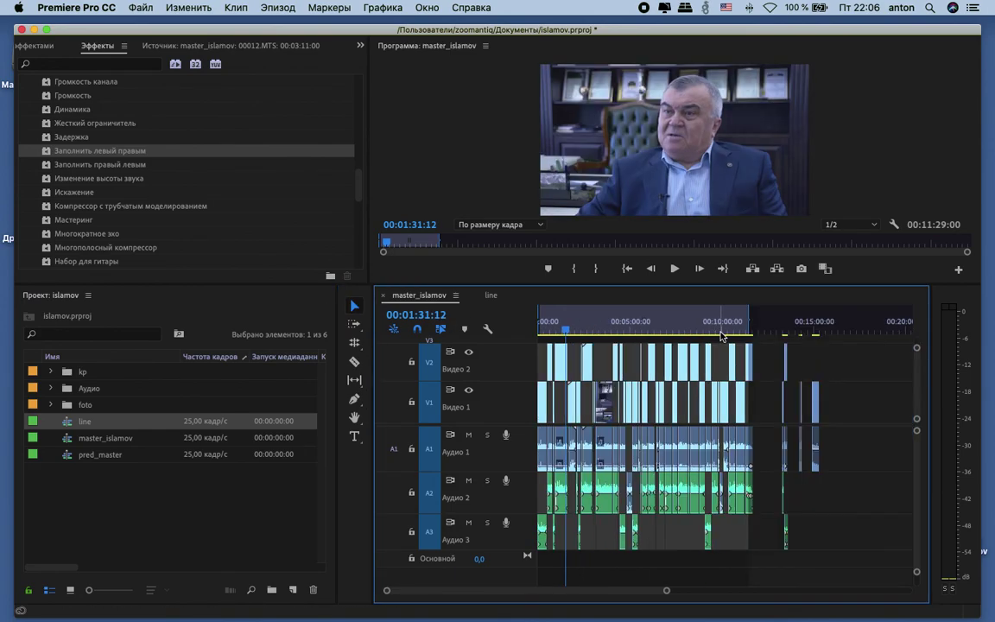
mouse_move(731, 318)
mouse_down()
mouse_move(755, 316)
mouse_move(747, 317)
mouse_up()
key(equal)
key(equal)
click(756, 321)
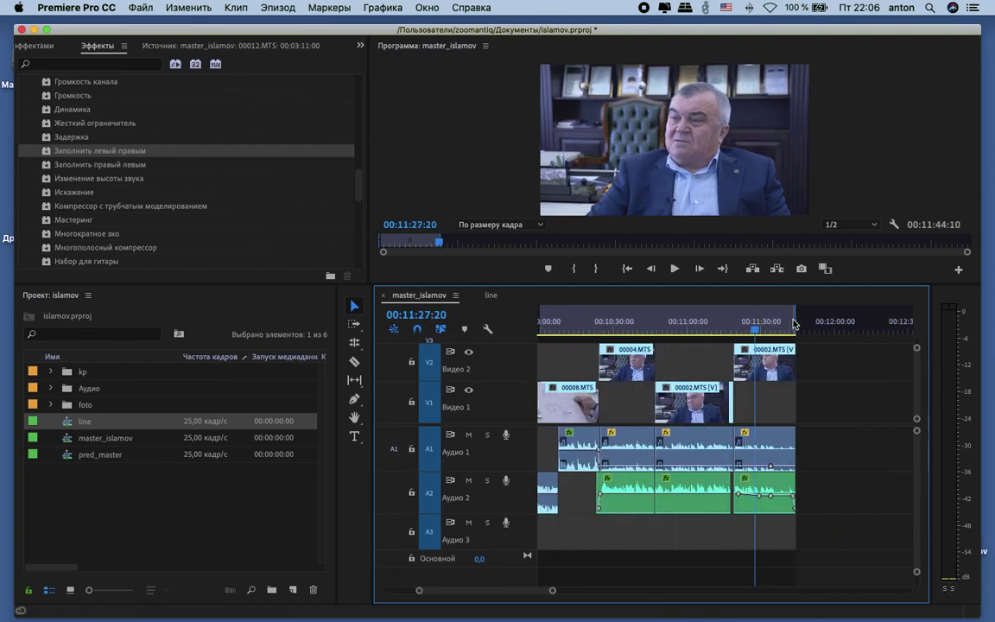
click(796, 314)
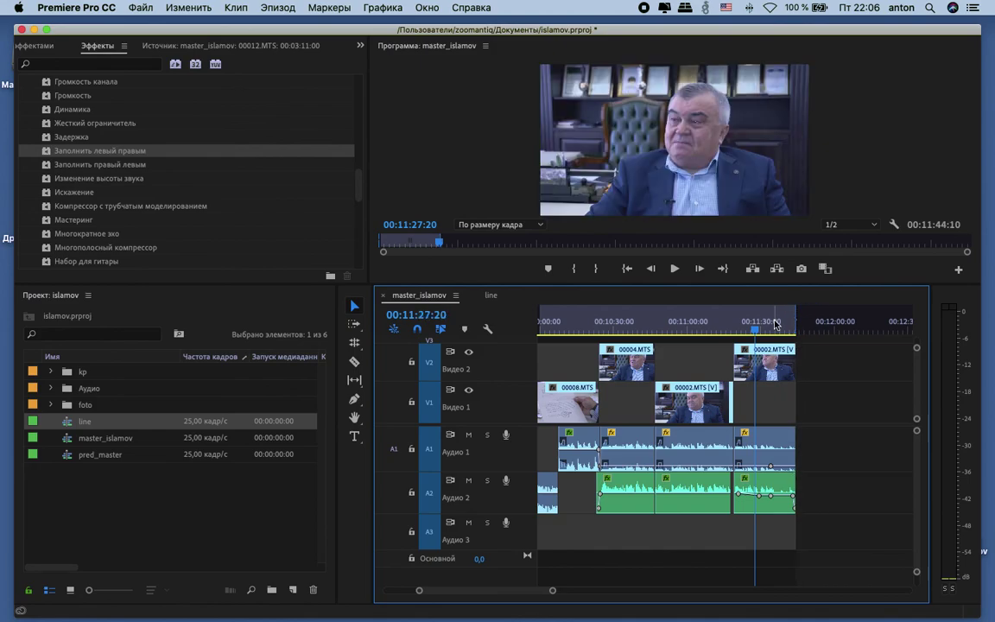
Step: Move the playhead back to 00:10:41:23 and view the whole assembled master sequence, including the leftover fragments after the out point
drag(776, 324, 642, 321)
key(minus)
key(minus)
key(minus)
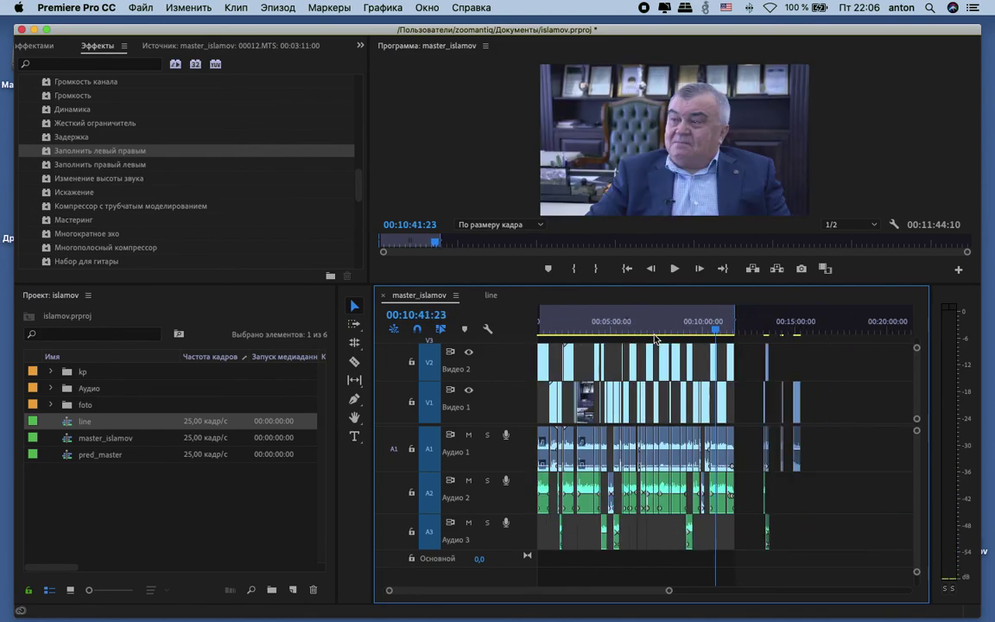
key(minus)
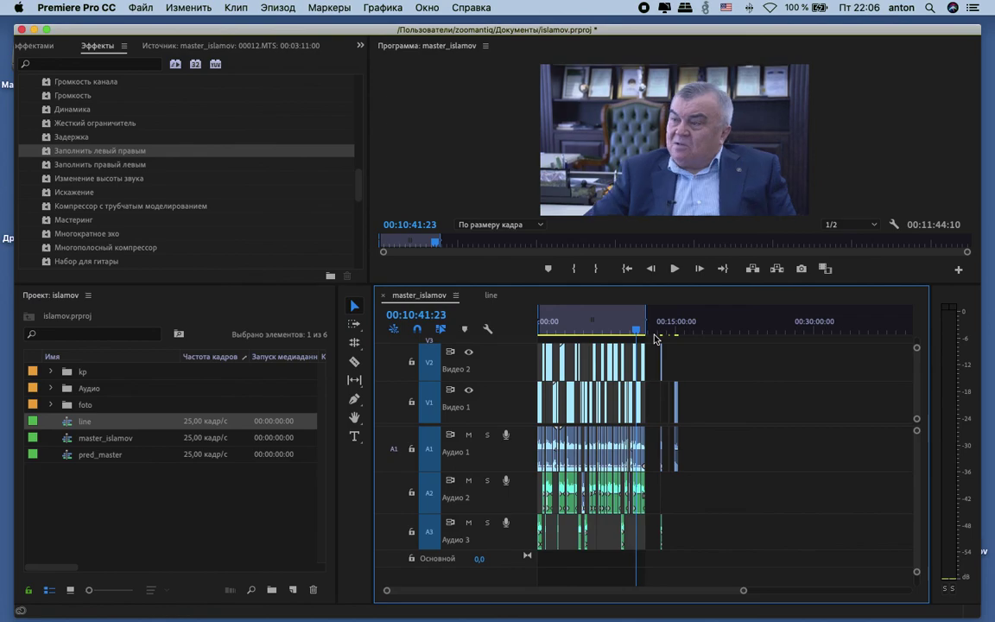
Step: Save the islamov.prproj project and switch to QuickTime Player
click(90, 9)
mouse_move(143, 10)
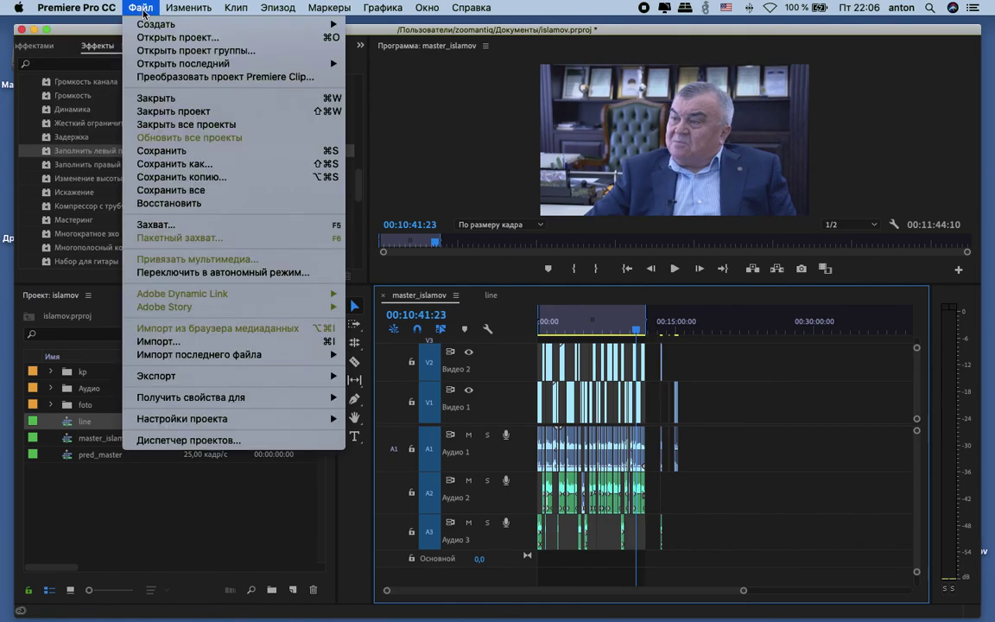
click(162, 151)
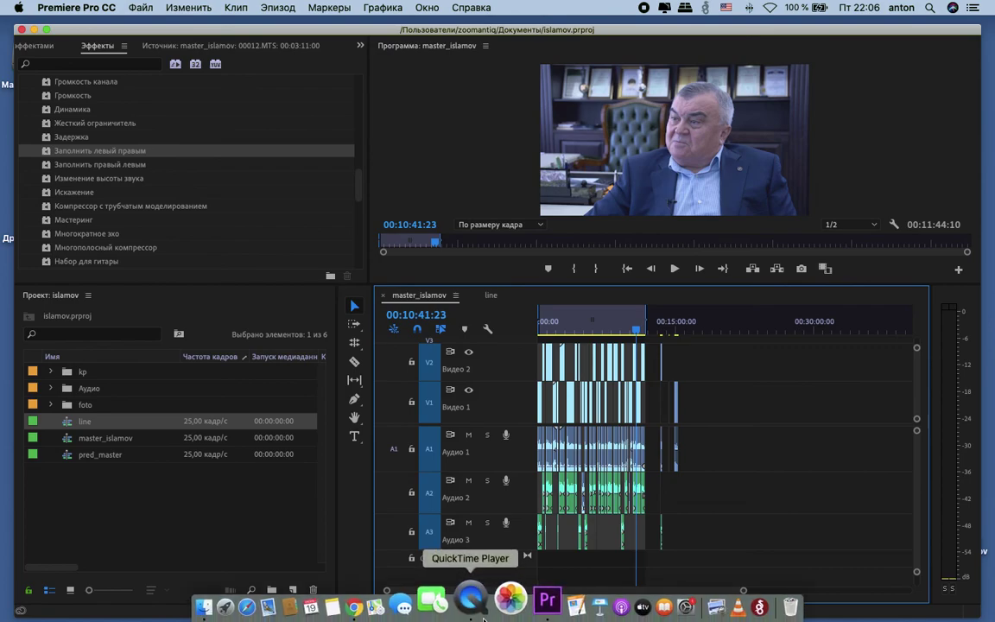
click(473, 596)
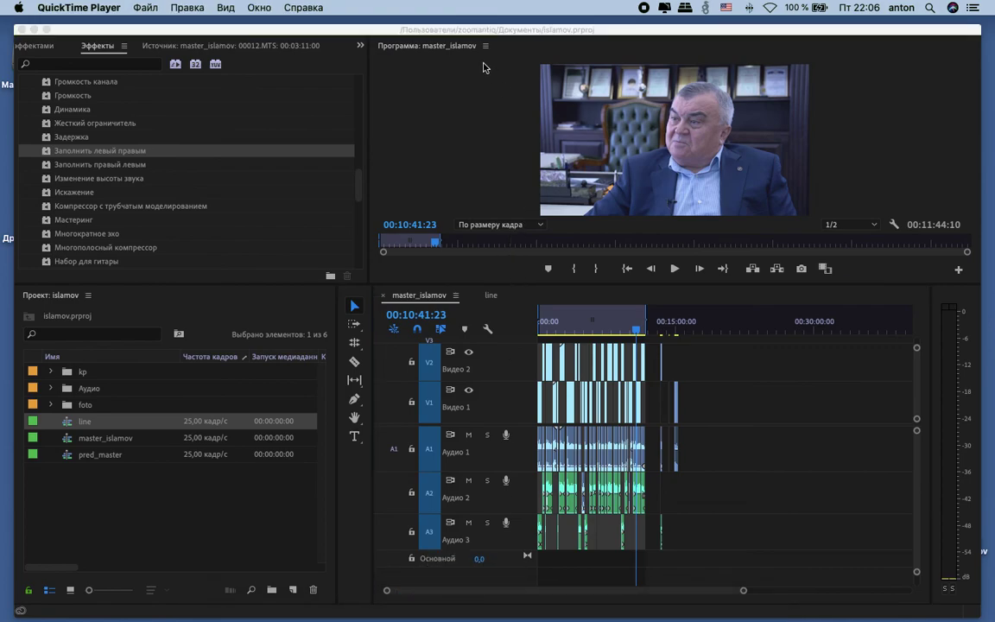